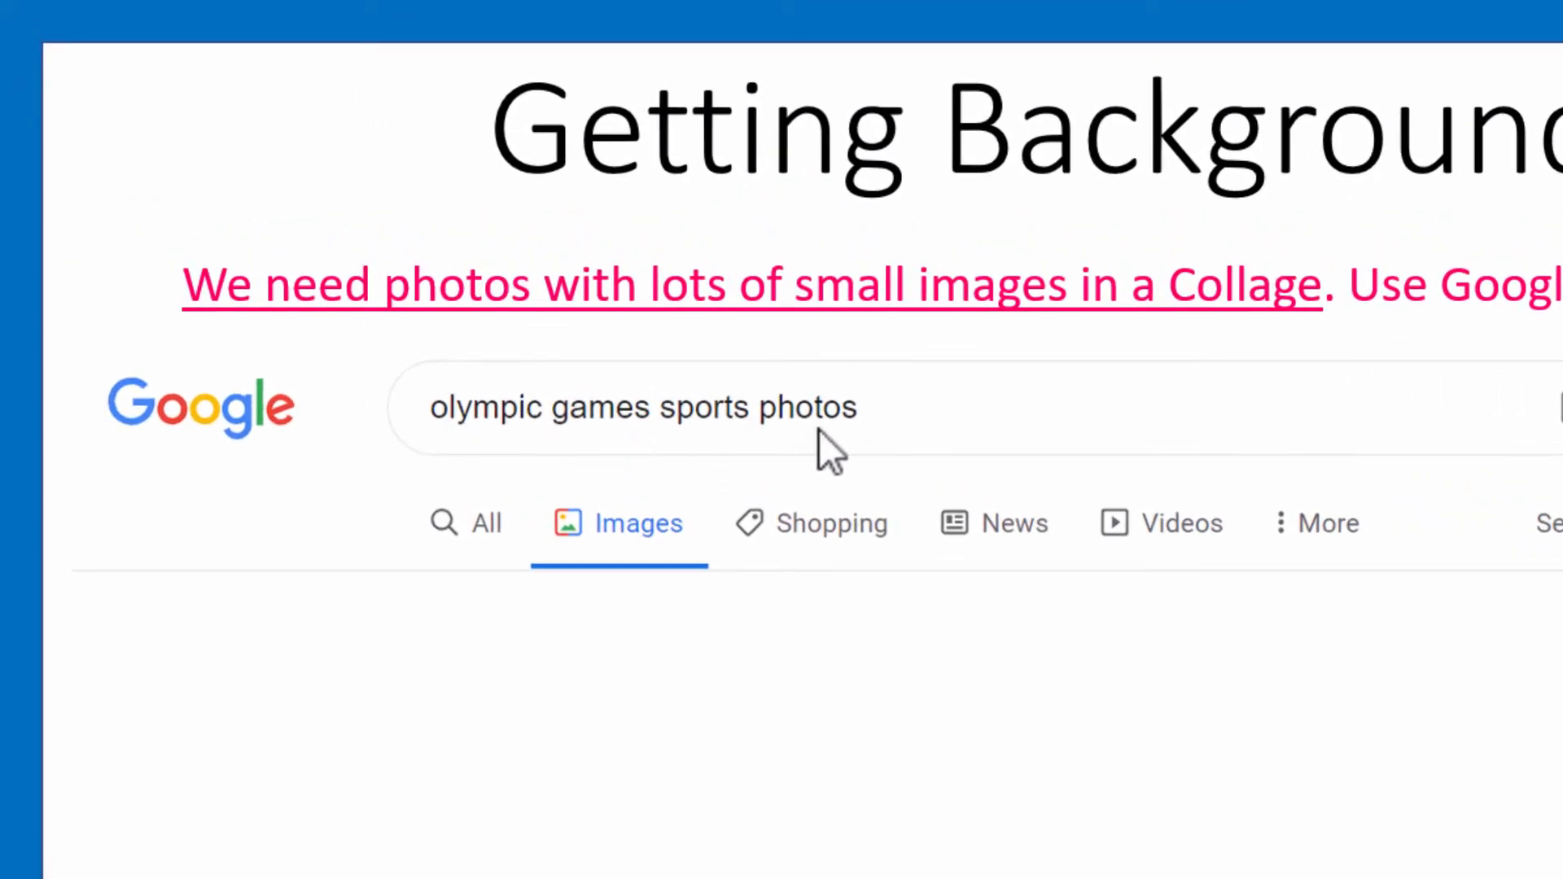
{"action": "left_click", "coordinate": [1029, 610]}
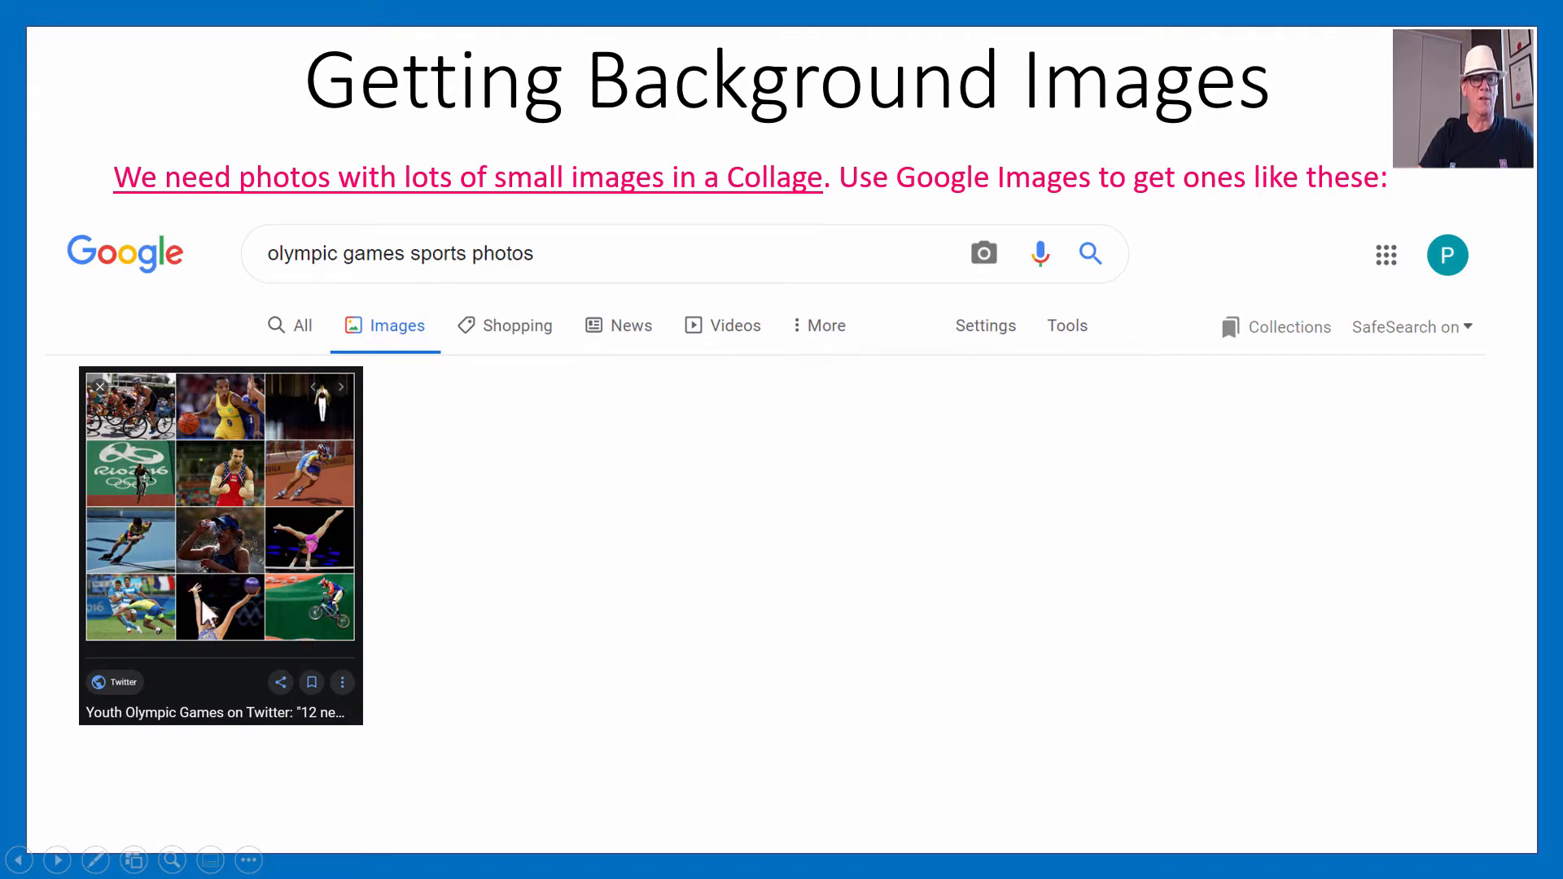
{"action": "left_click", "coordinate": [230, 513]}
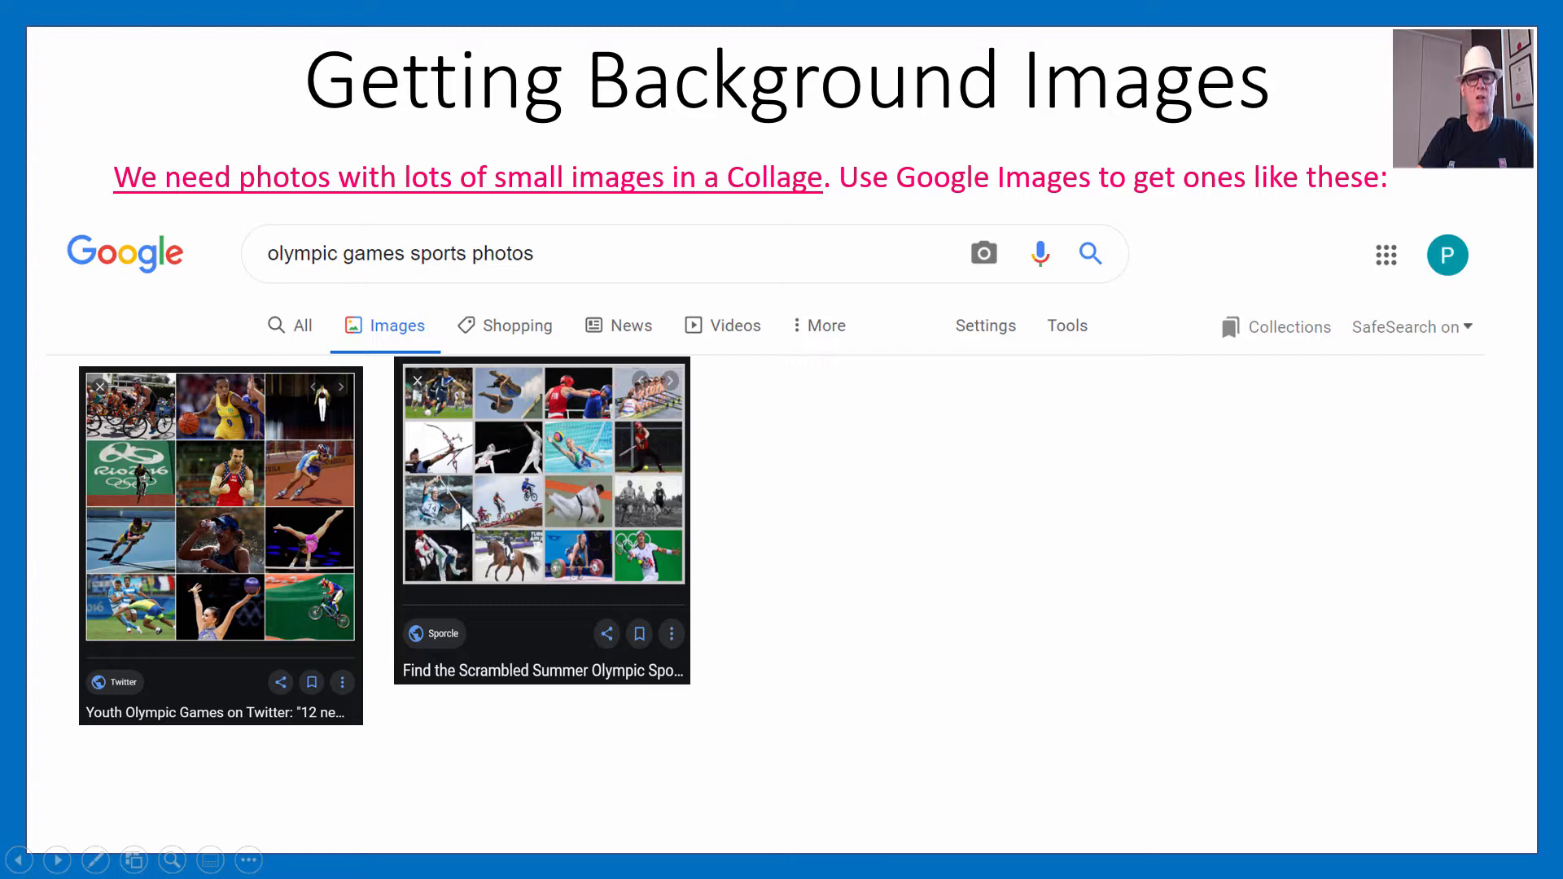
{"action": "left_click", "coordinate": [643, 505]}
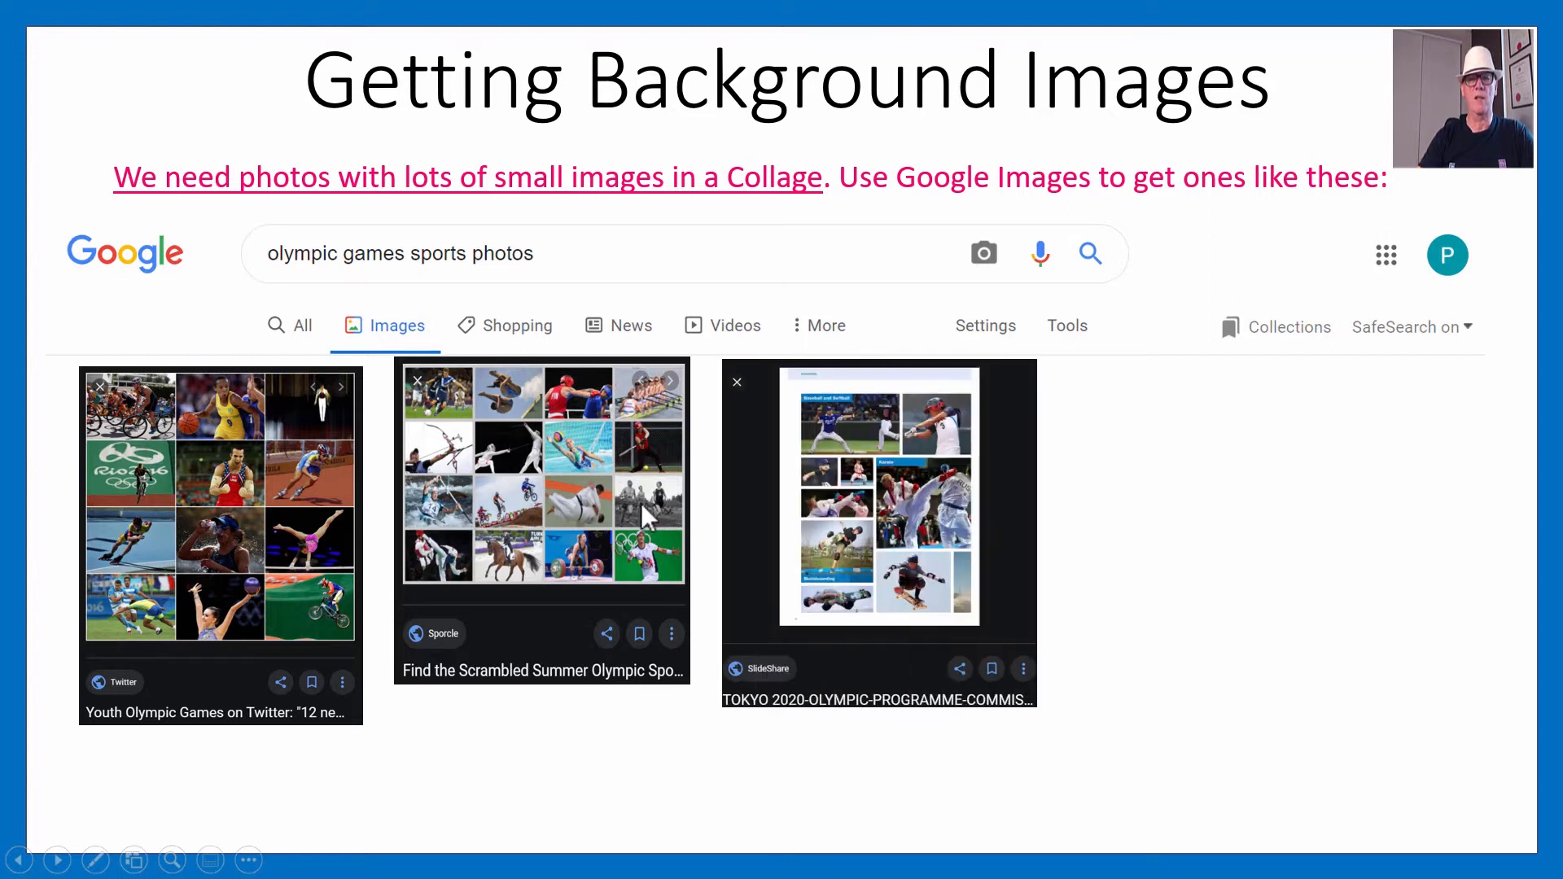
{"action": "left_click", "coordinate": [878, 582]}
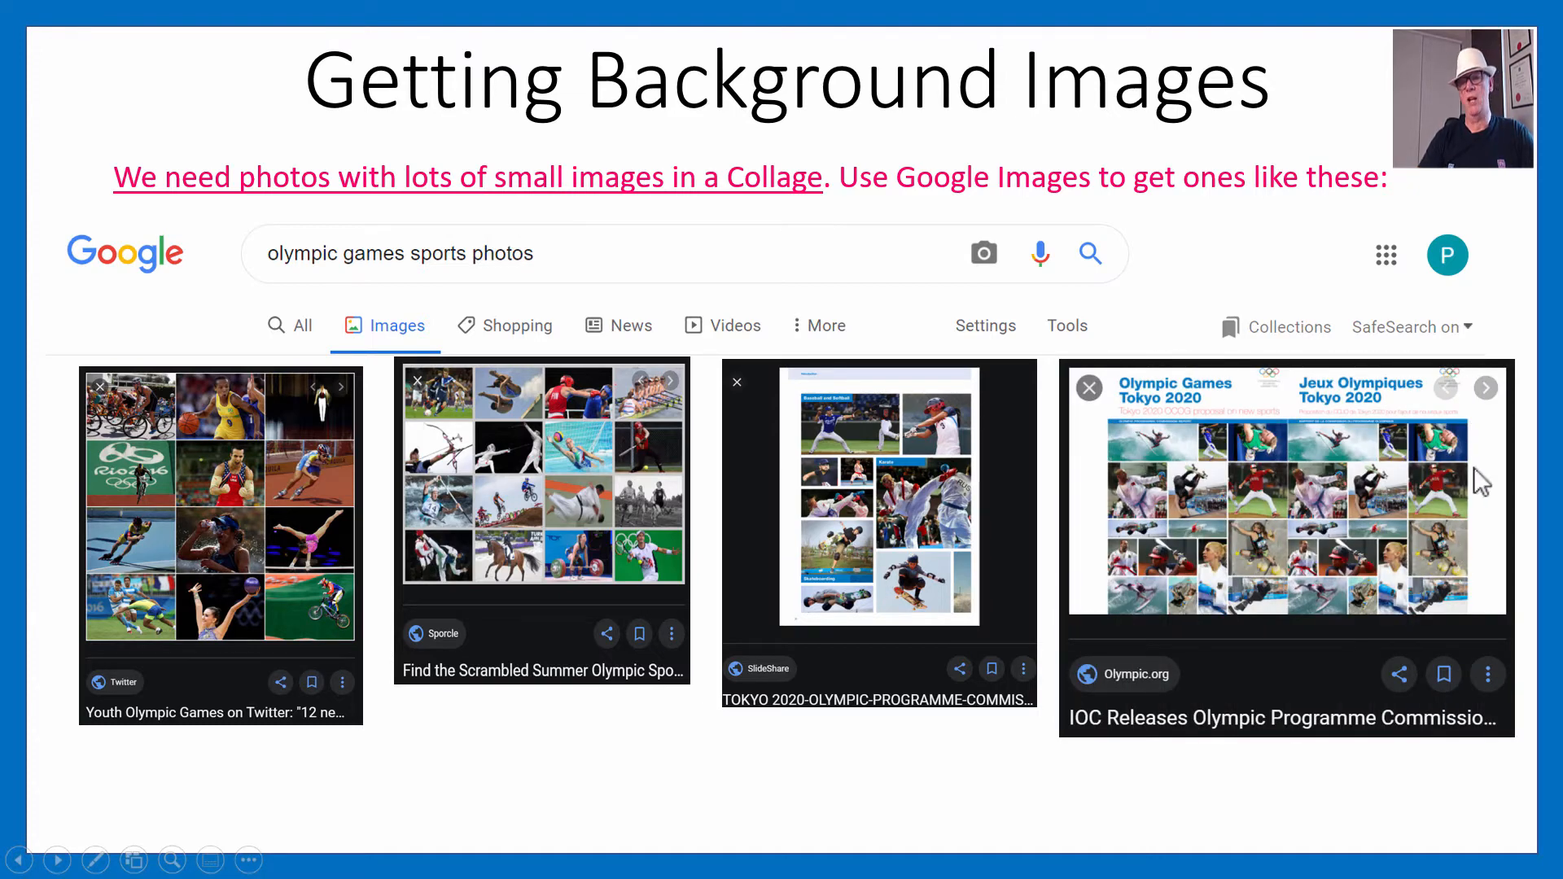
{"action": "left_click", "coordinate": [1199, 499]}
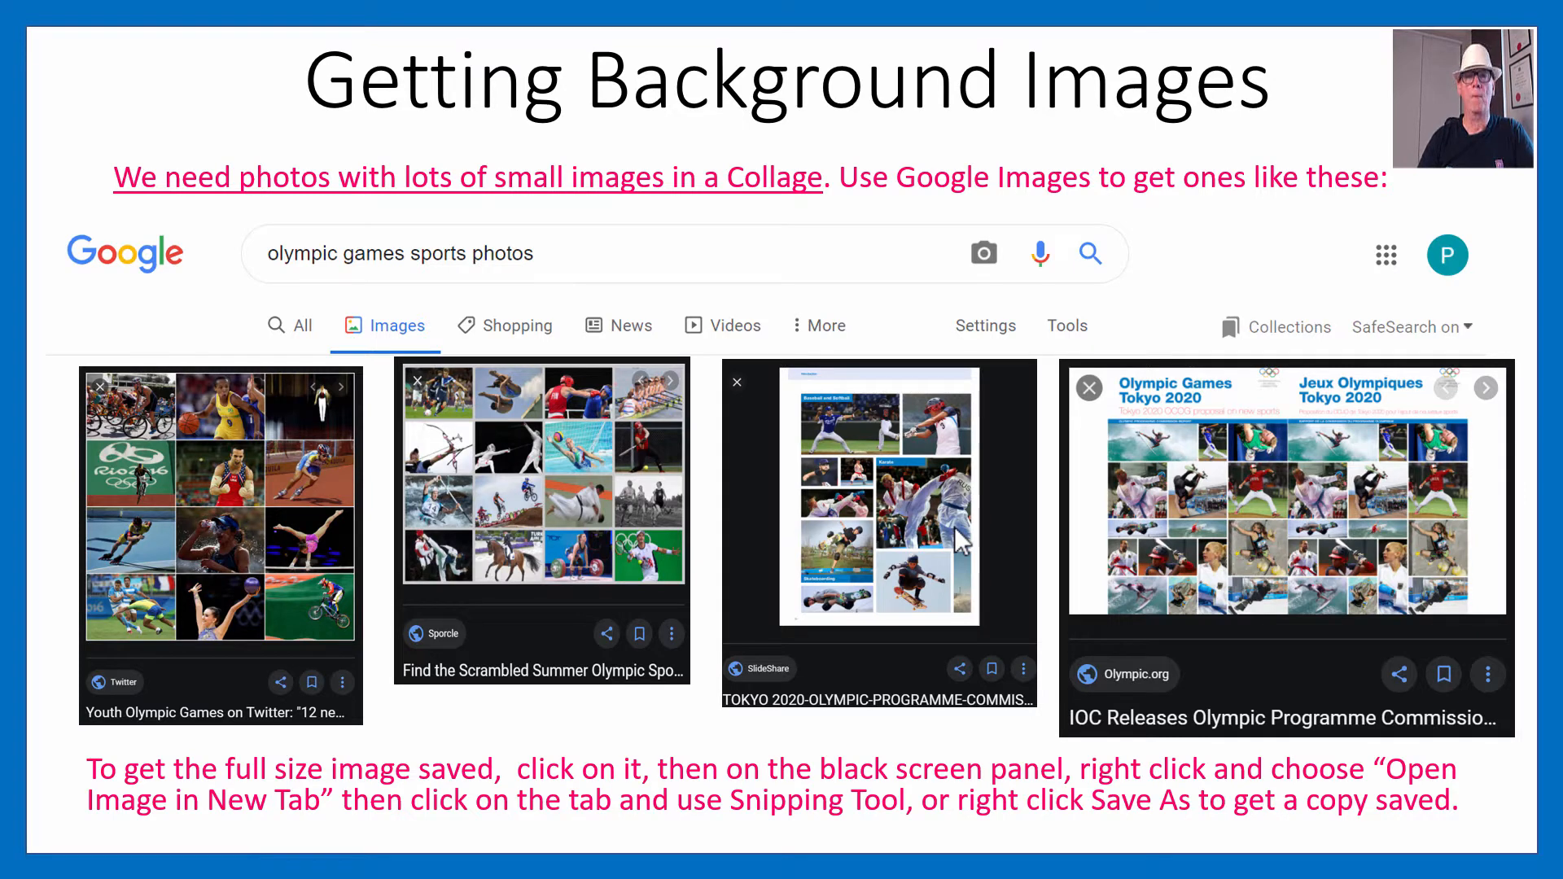
Step: Switch to the web browser, search Google for "olympic games sports photos" and show the image results
{"action": "key", "text": "alt+Tab"}
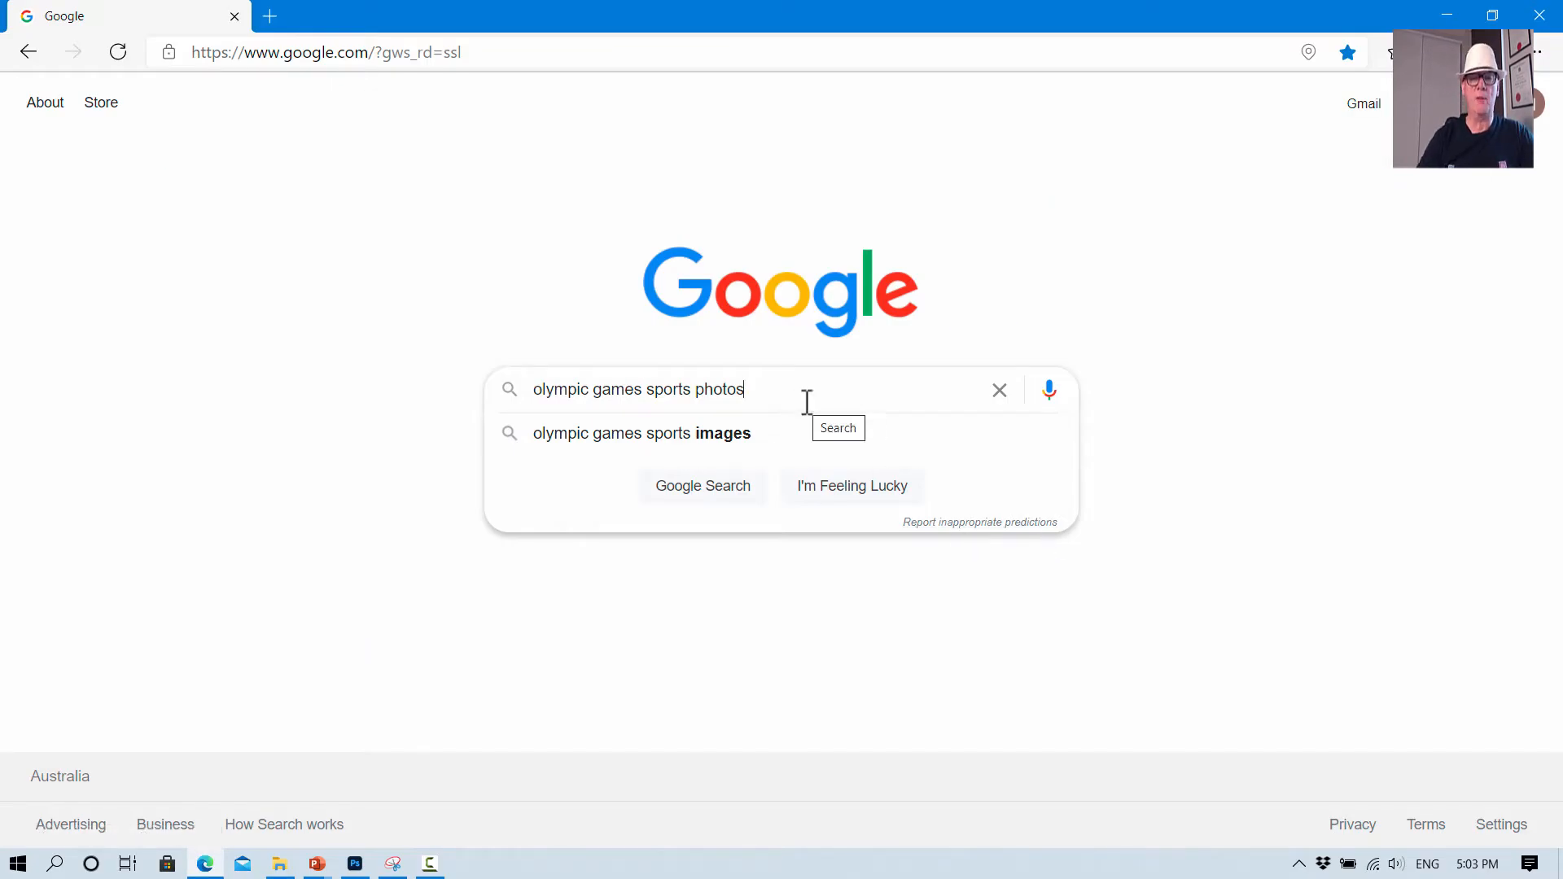
{"action": "key", "text": "Return"}
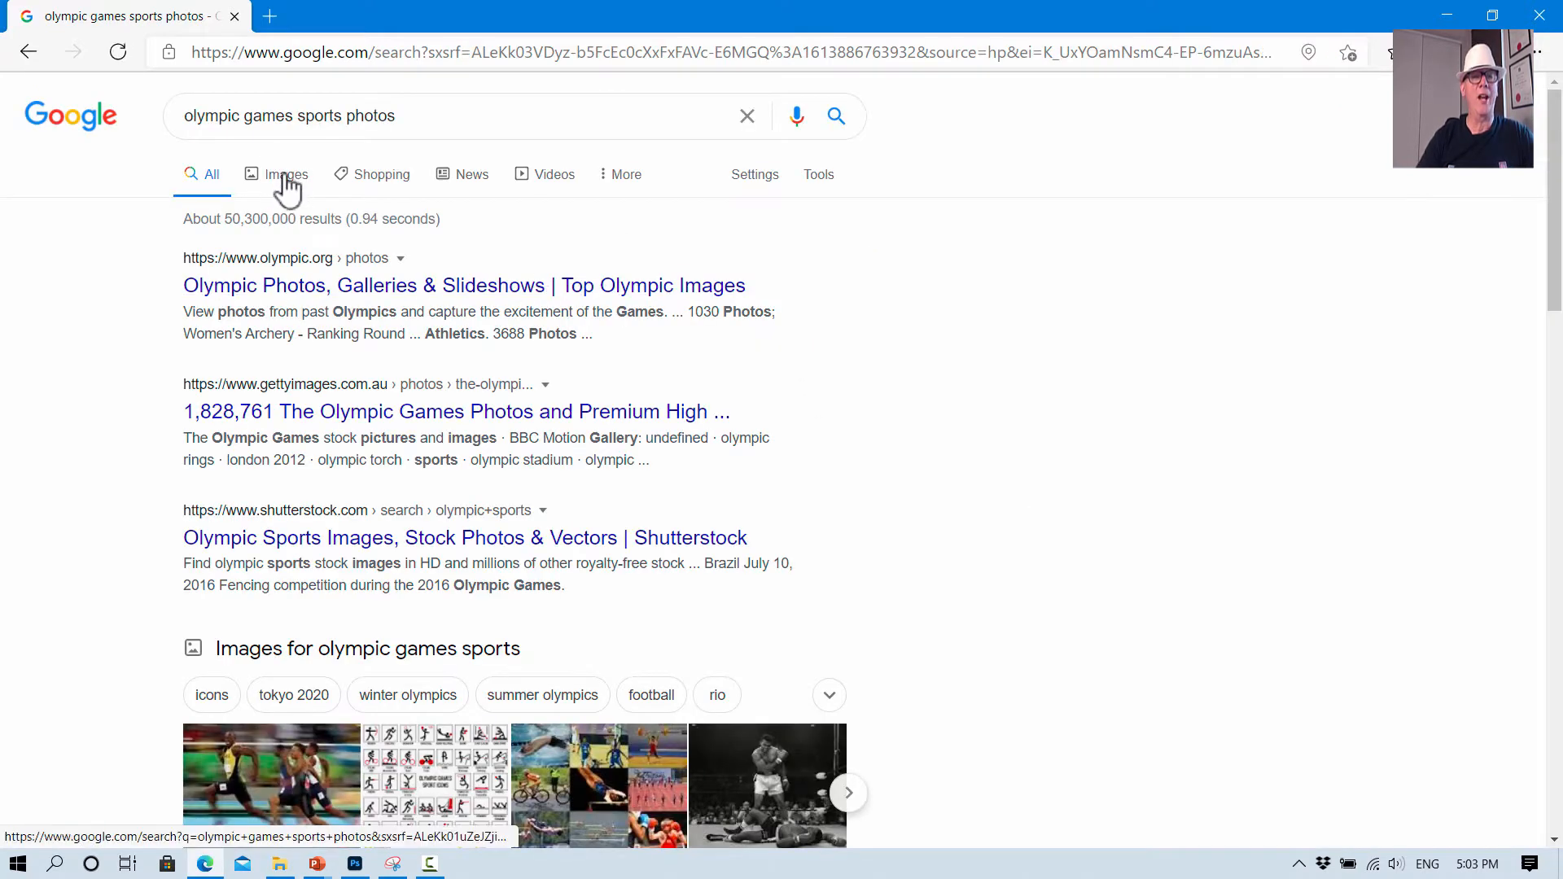
{"action": "left_click", "coordinate": [287, 193]}
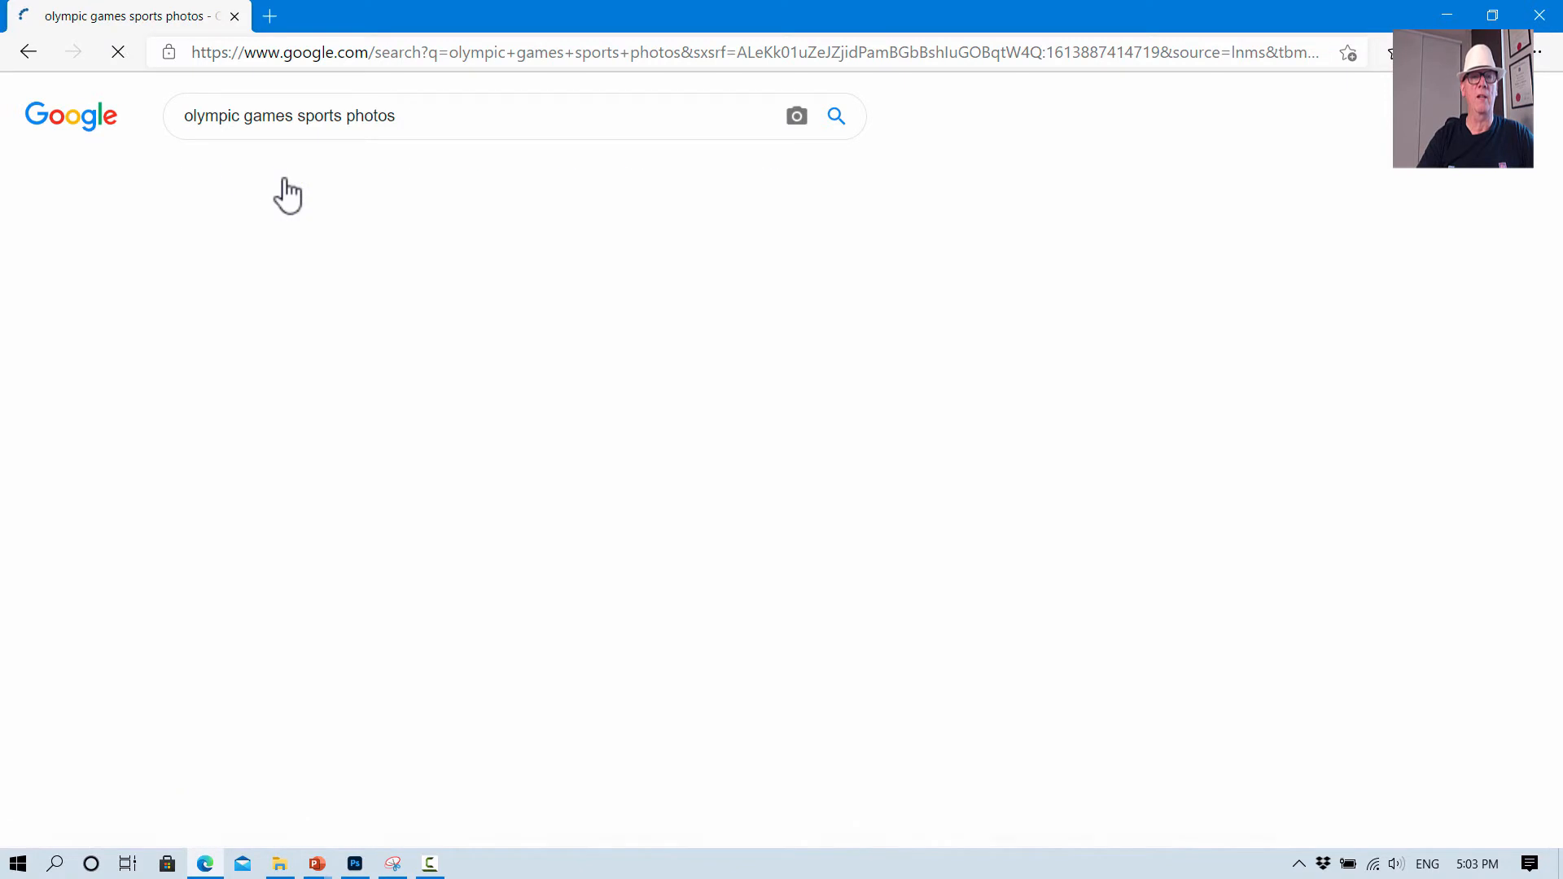
Step: Look through the image results for collages made up of many small sports photos
{"action": "scroll", "coordinate": [628, 307], "scroll_direction": "down", "scroll_amount": 15}
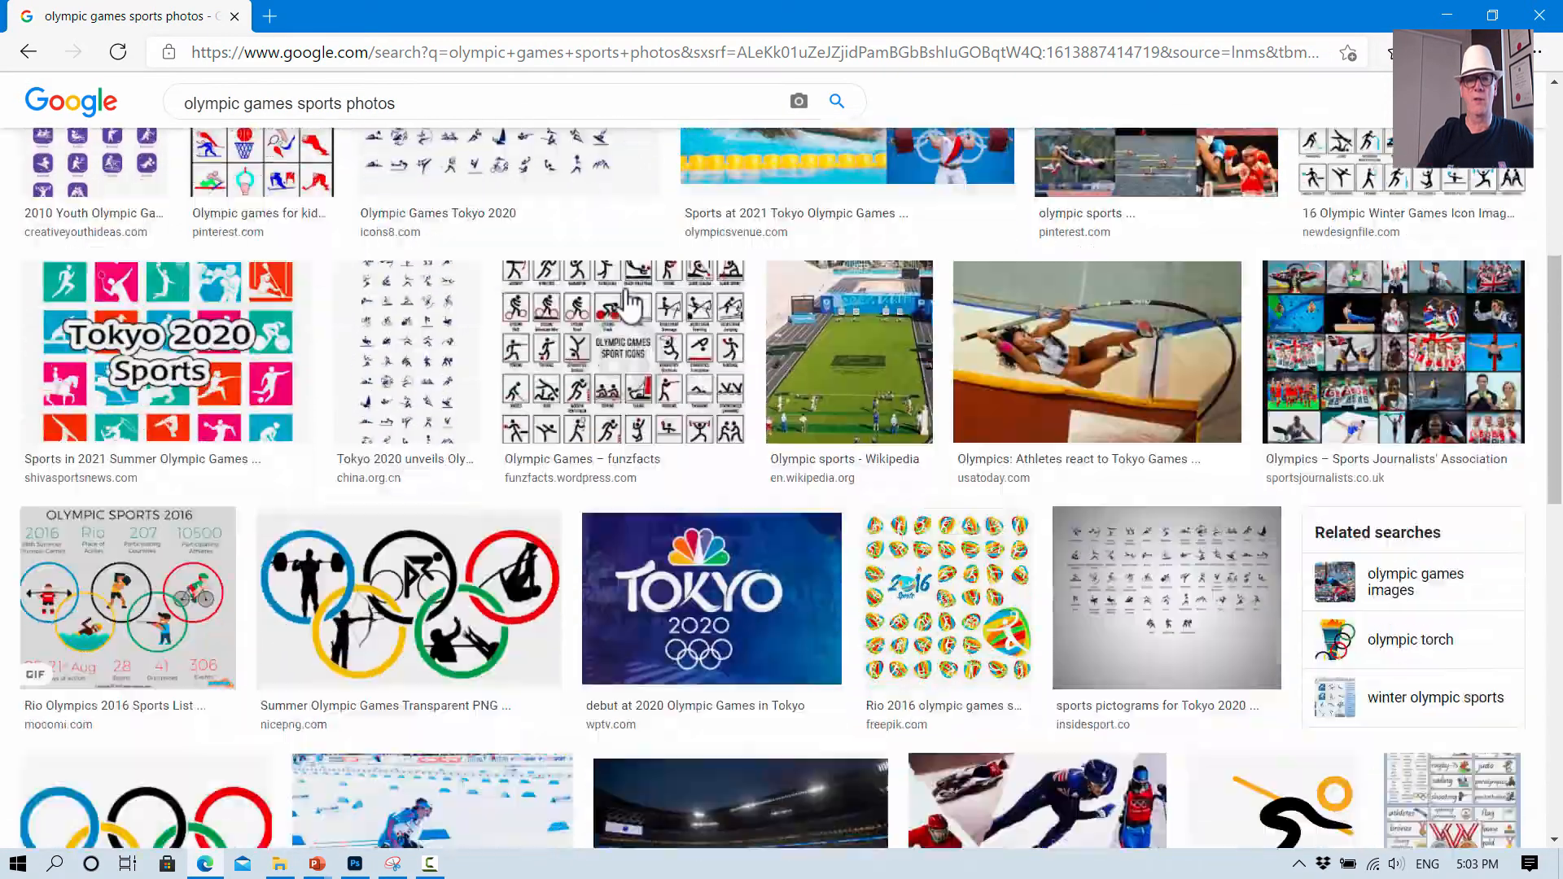
{"action": "scroll", "coordinate": [629, 307], "scroll_direction": "down", "scroll_amount": 10}
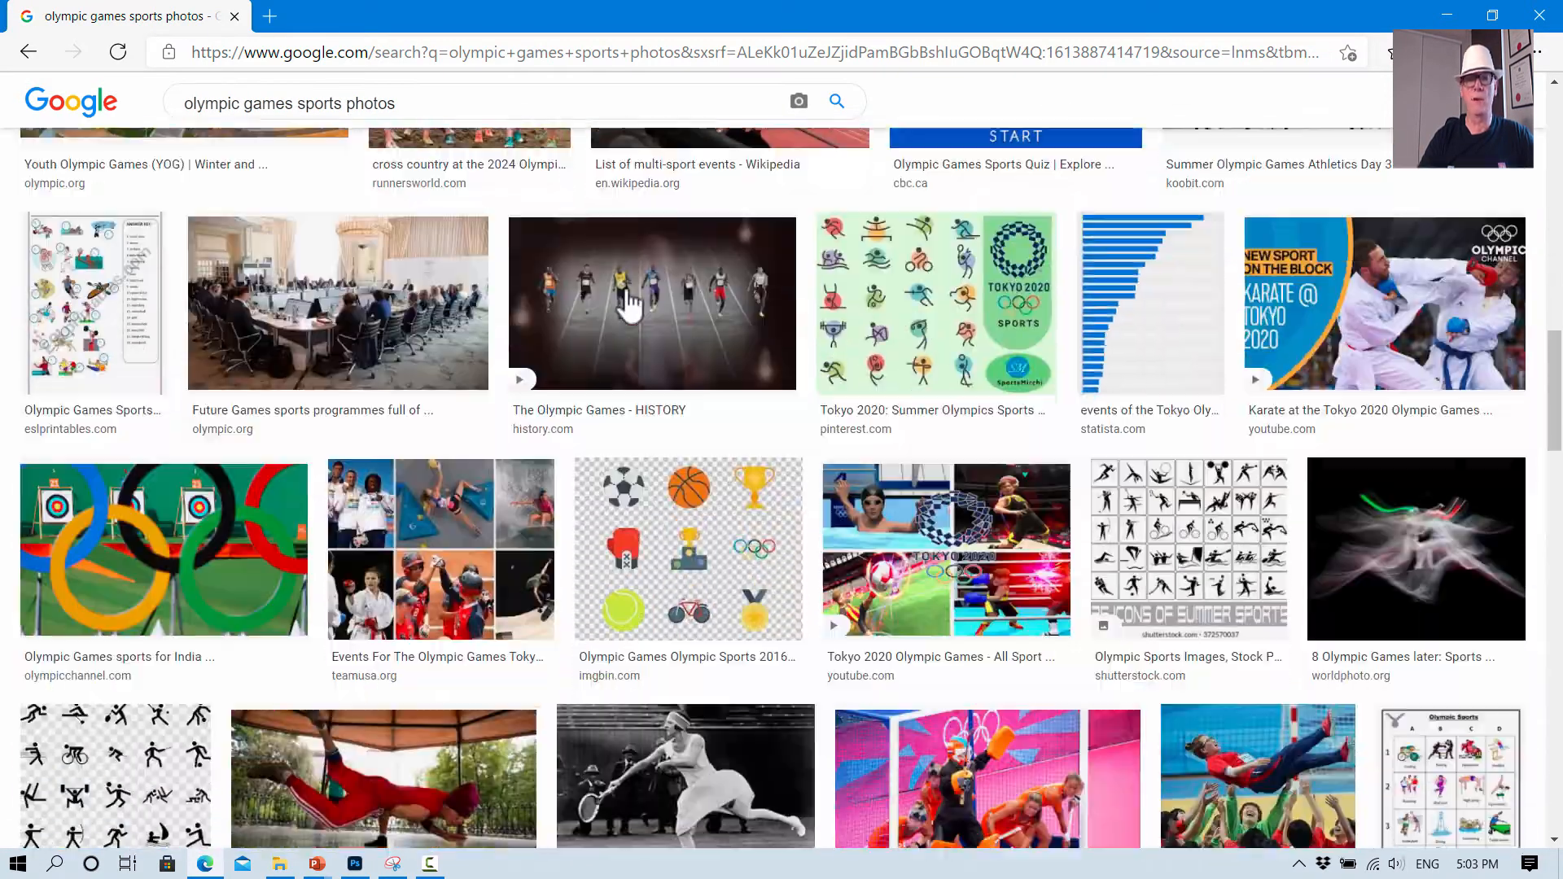
{"action": "scroll", "coordinate": [628, 307], "scroll_direction": "up", "scroll_amount": 1}
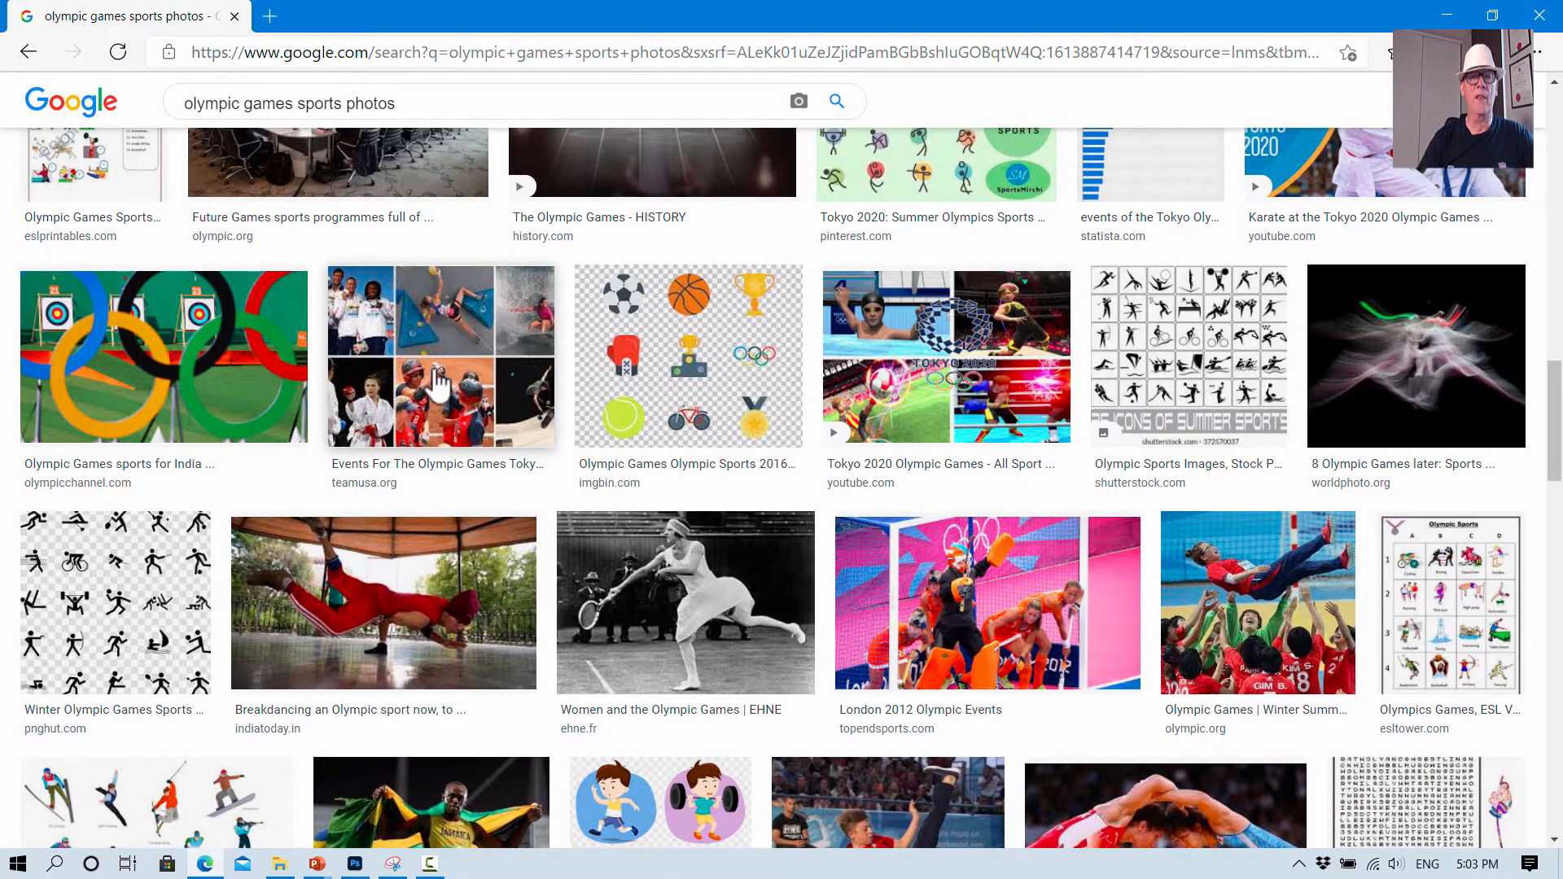
{"action": "scroll", "coordinate": [594, 342], "scroll_direction": "down", "scroll_amount": 15}
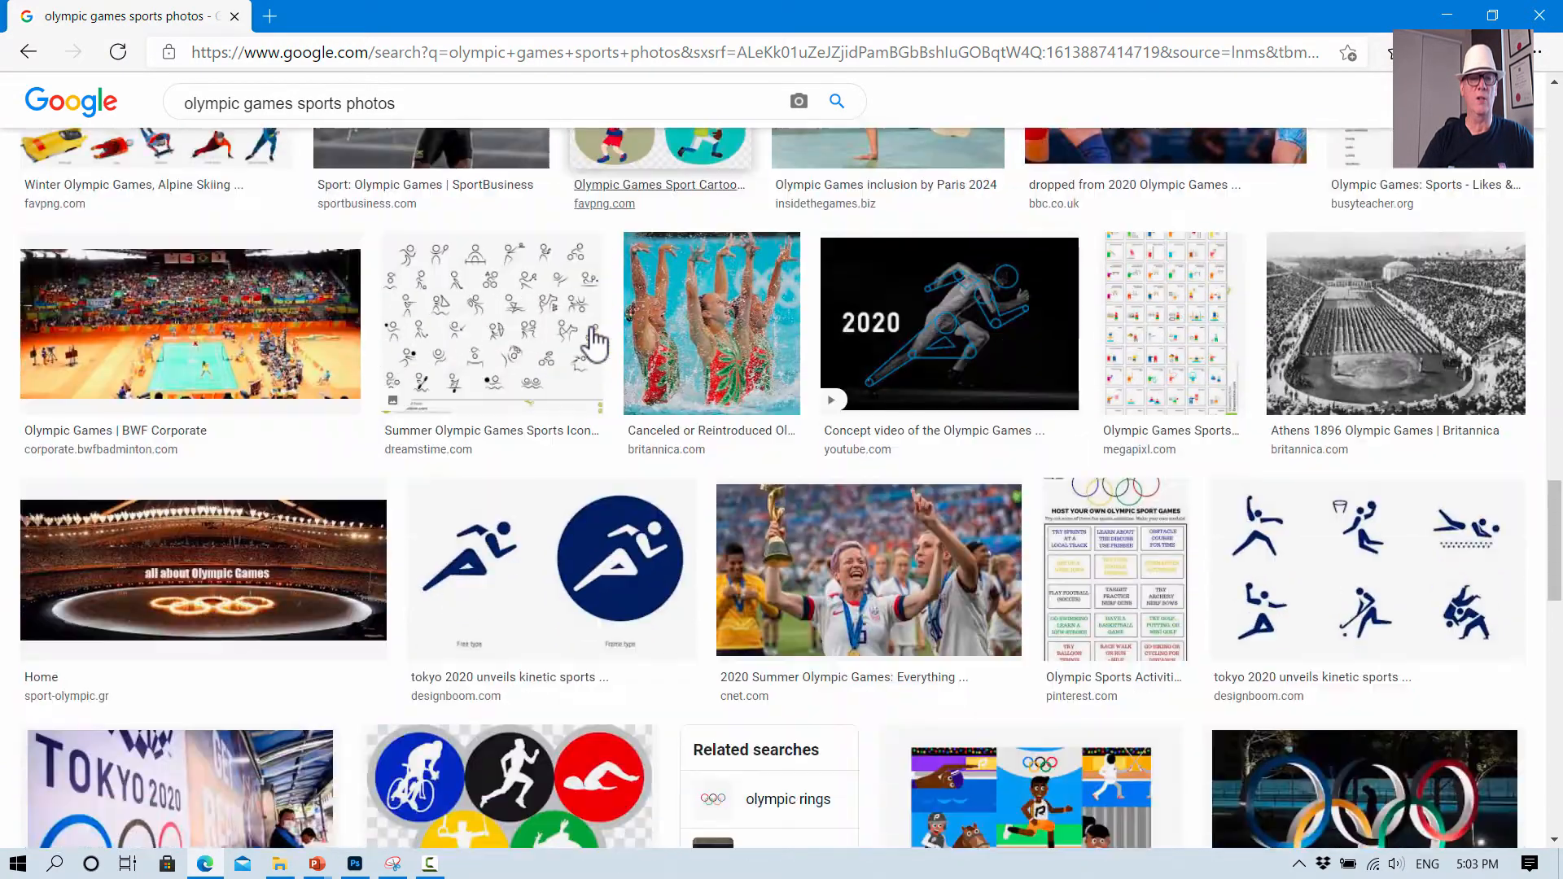
{"action": "scroll", "coordinate": [593, 342], "scroll_direction": "down", "scroll_amount": 10}
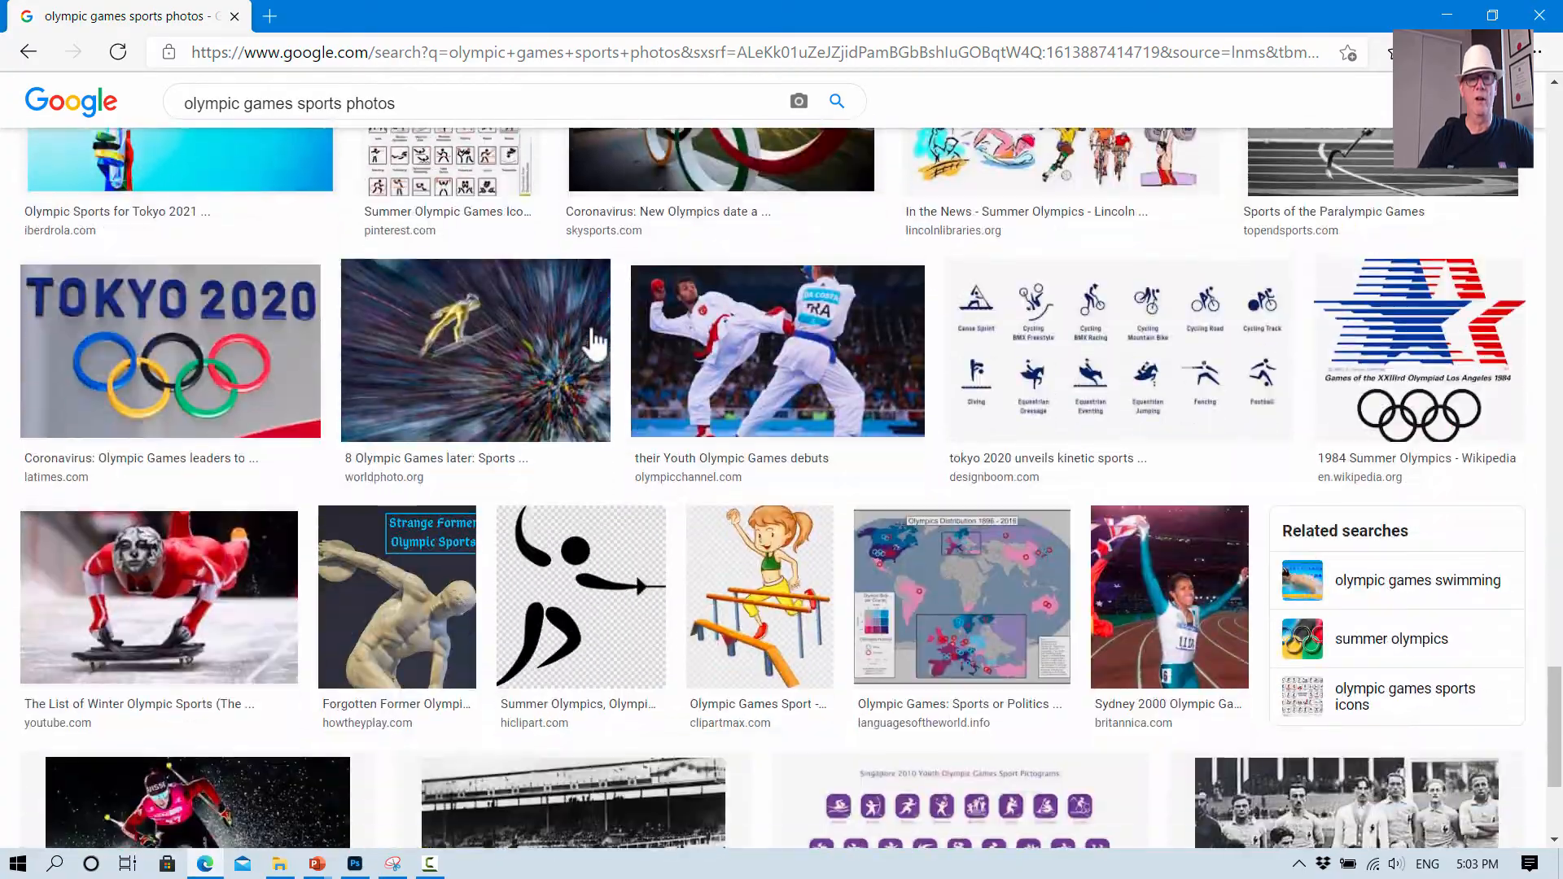
{"action": "scroll", "coordinate": [594, 342], "scroll_direction": "down", "scroll_amount": 15}
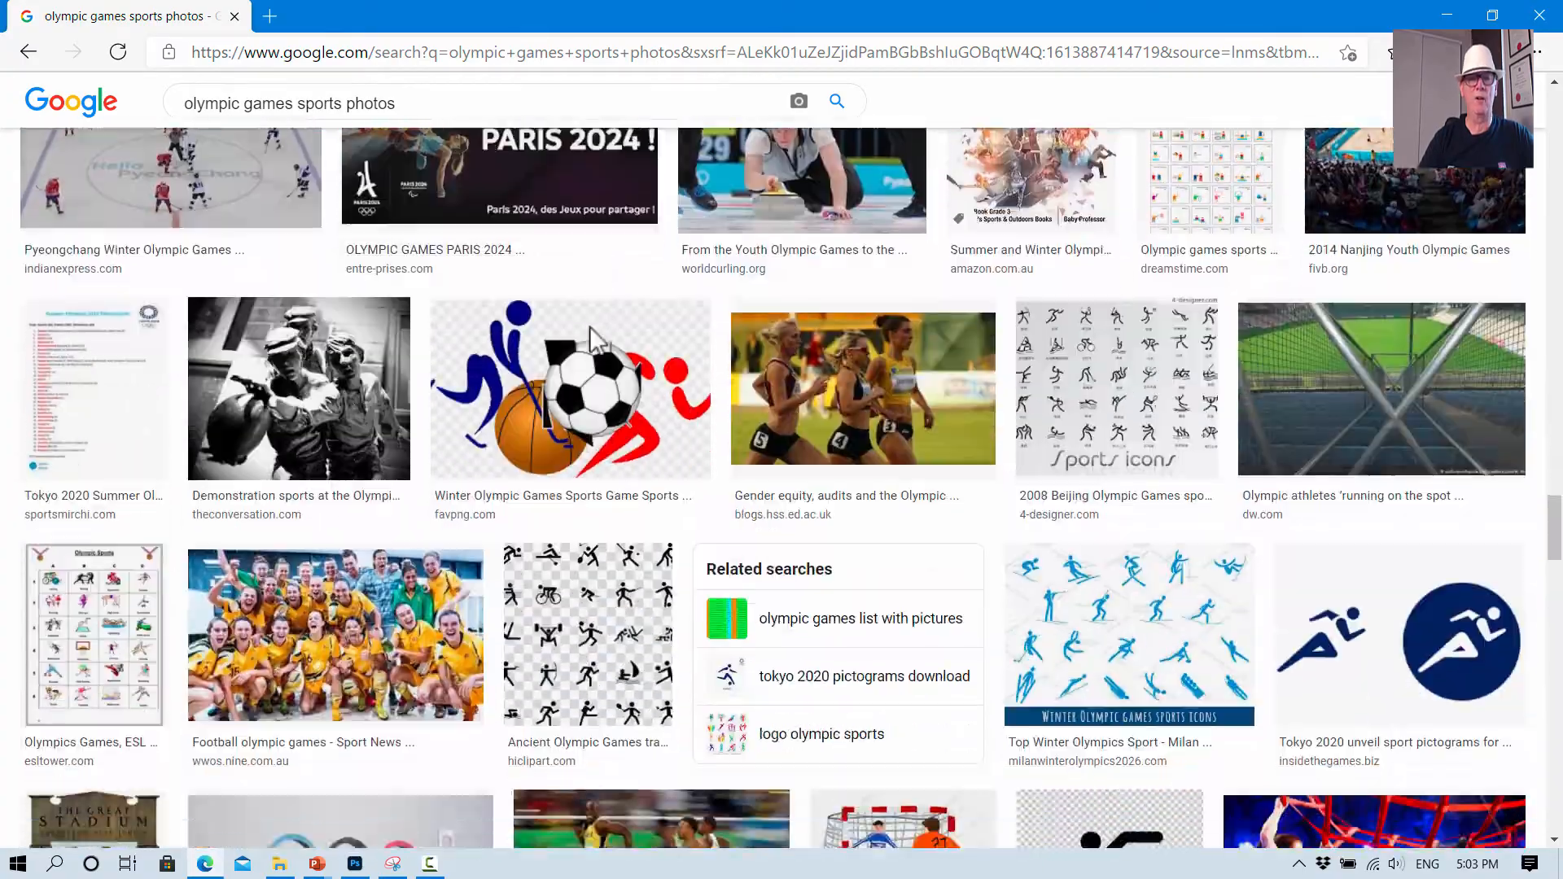
{"action": "scroll", "coordinate": [591, 334], "scroll_direction": "down", "scroll_amount": 10}
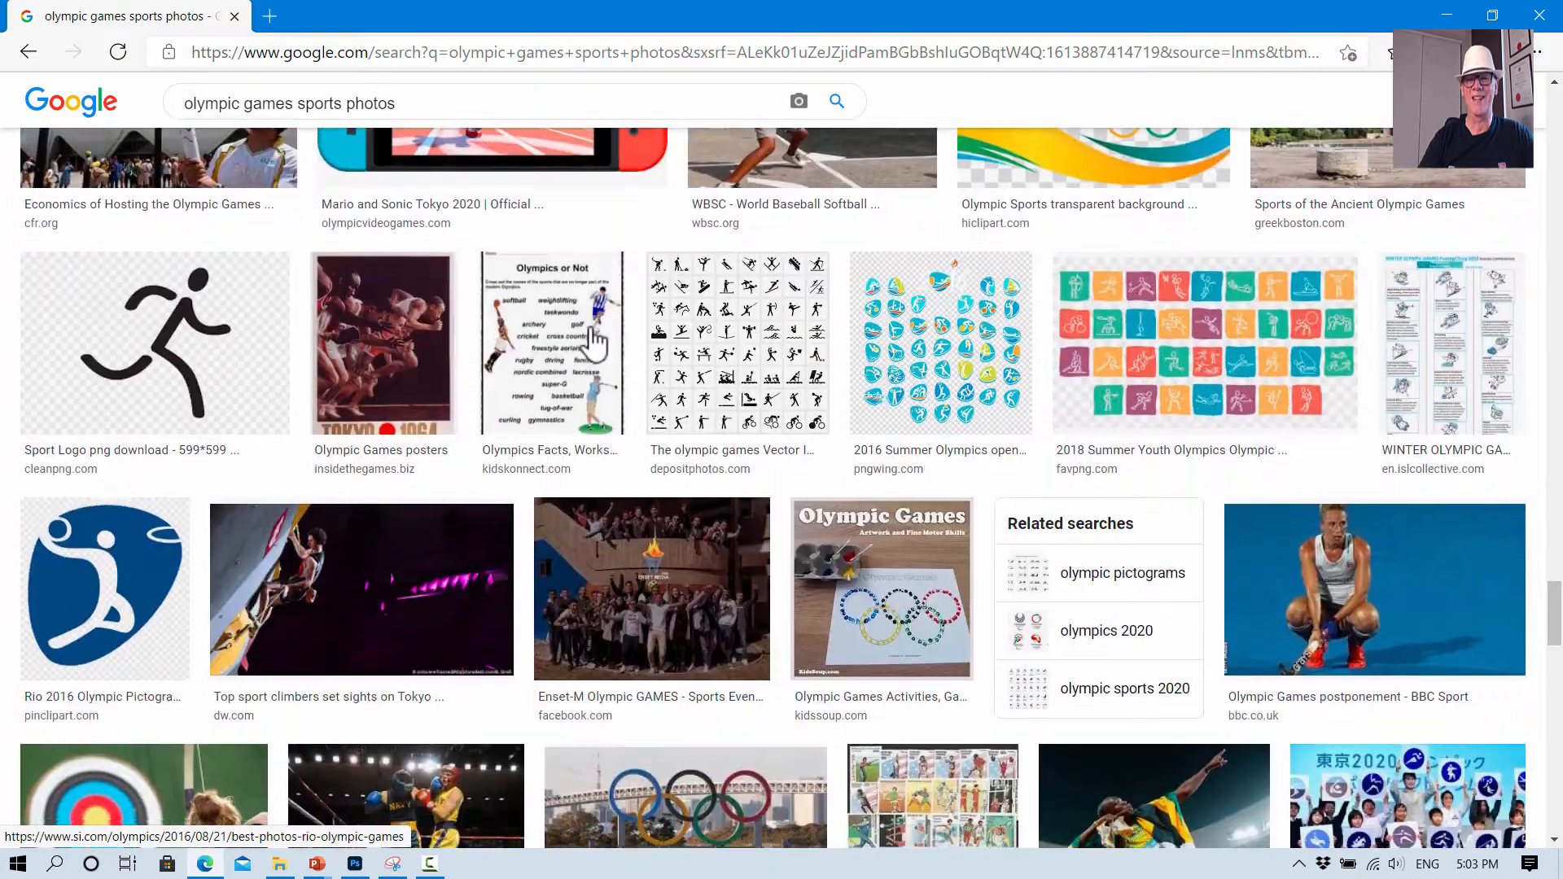
{"action": "scroll", "coordinate": [593, 338], "scroll_direction": "down", "scroll_amount": 12}
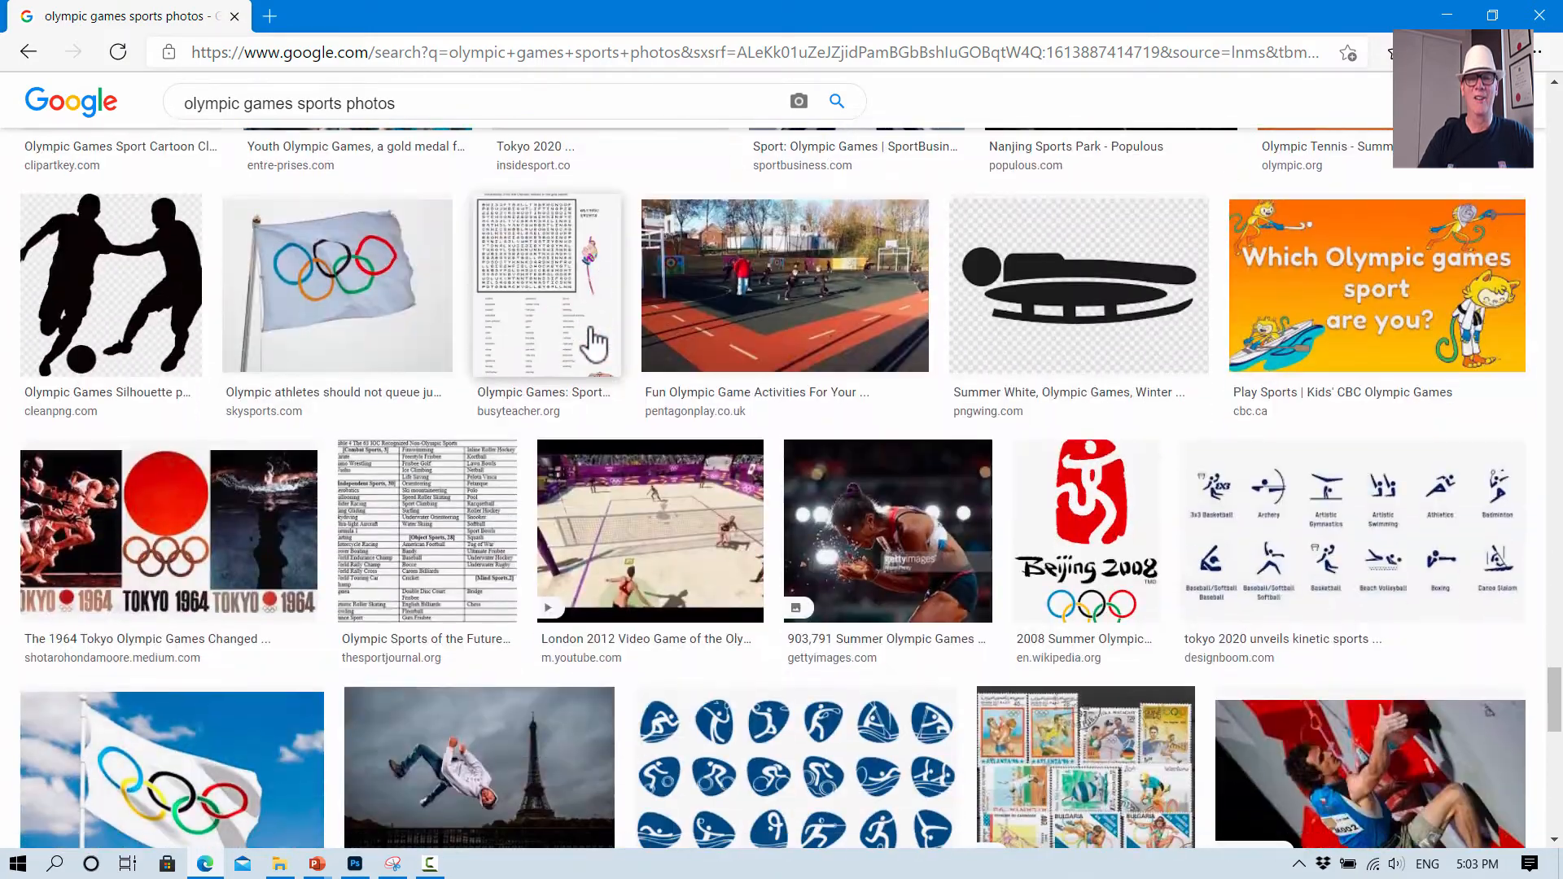
{"action": "scroll", "coordinate": [594, 340], "scroll_direction": "down", "scroll_amount": 1}
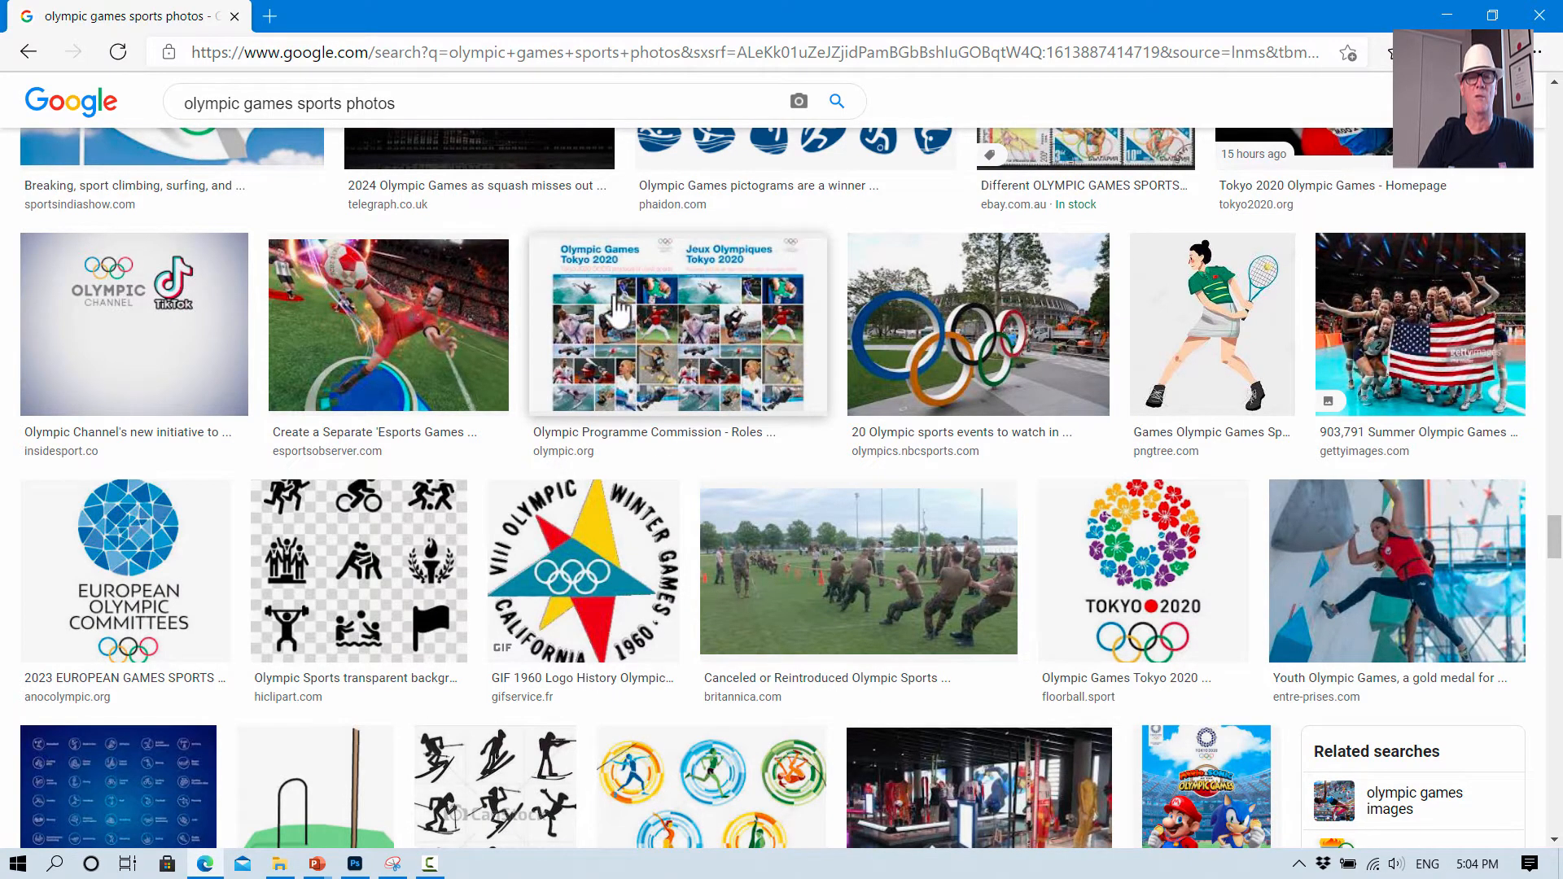
Step: Preview the Tokyo 2020 Olympic Programme Commission collage from olympic.org and view its full-size image in a new browser tab
{"action": "left_click", "coordinate": [674, 344]}
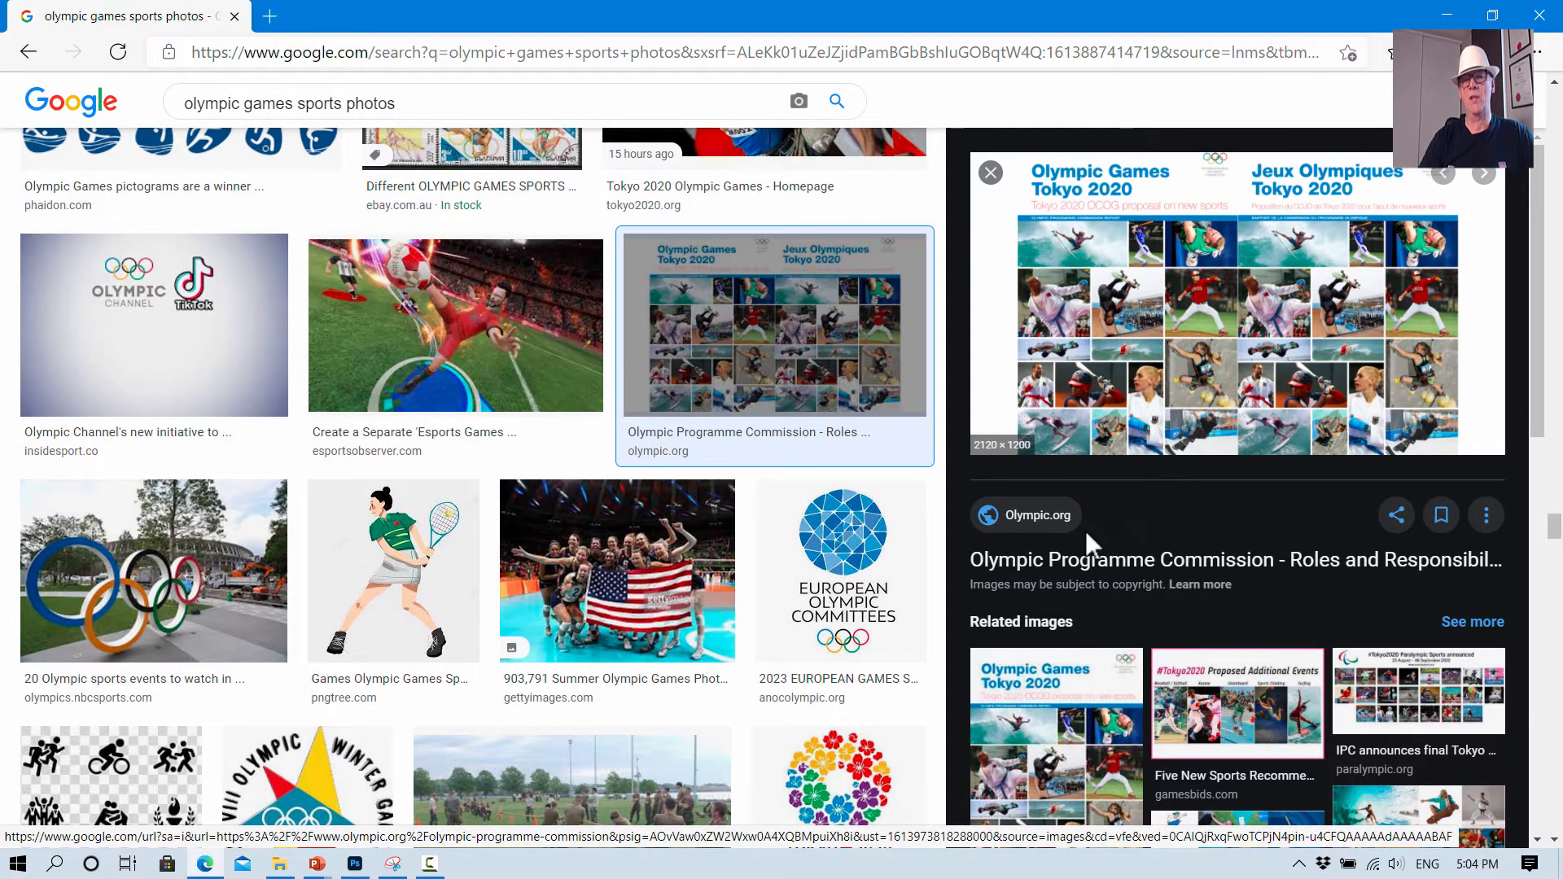
{"action": "right_click", "coordinate": [1222, 292]}
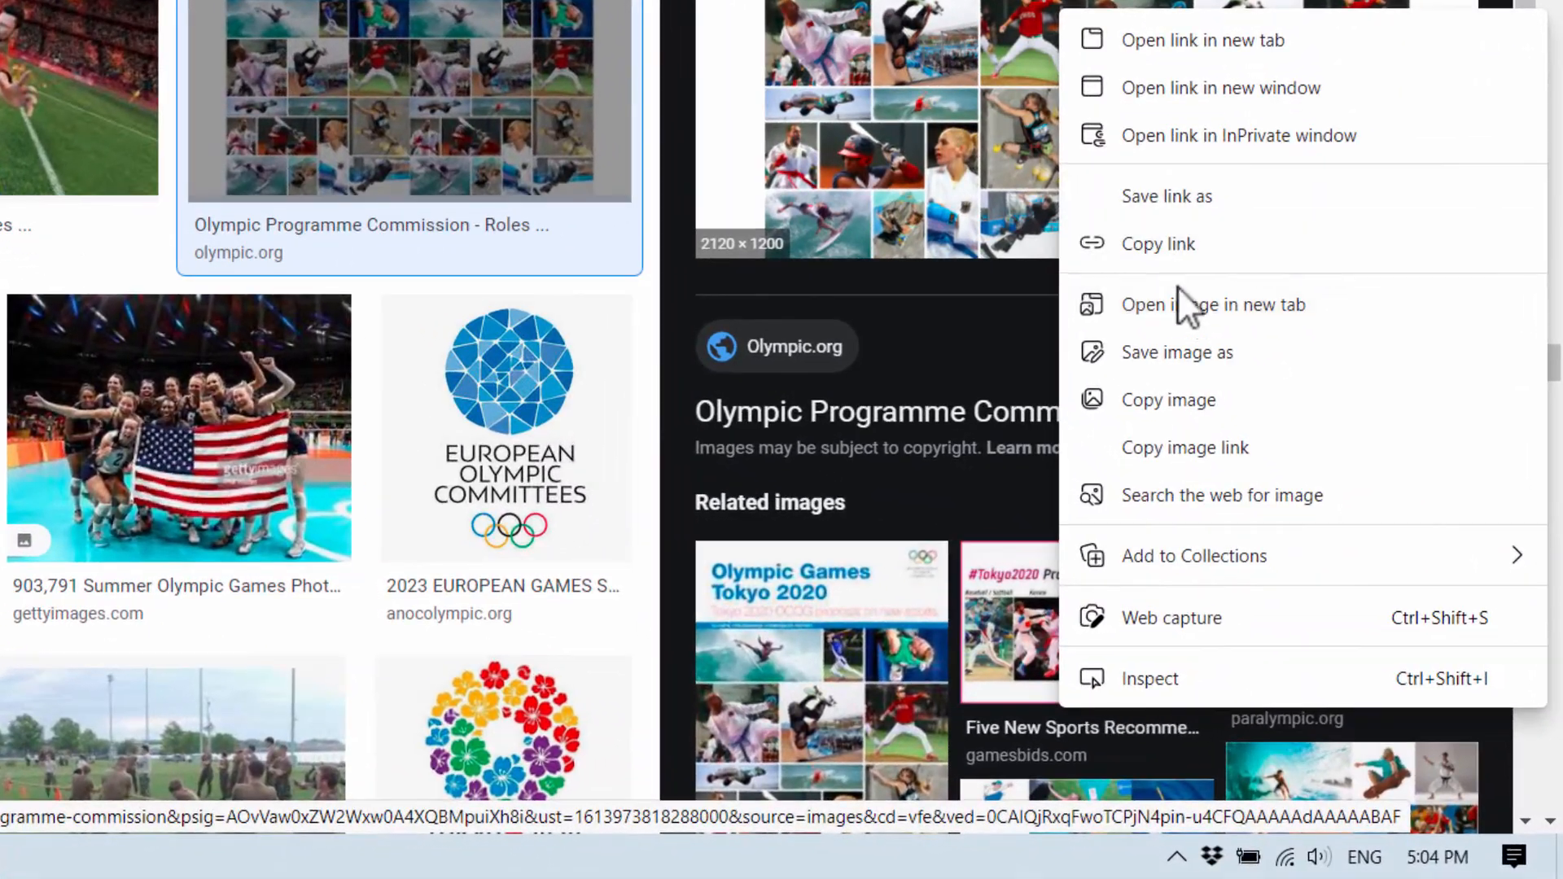
{"action": "left_click", "coordinate": [1185, 306]}
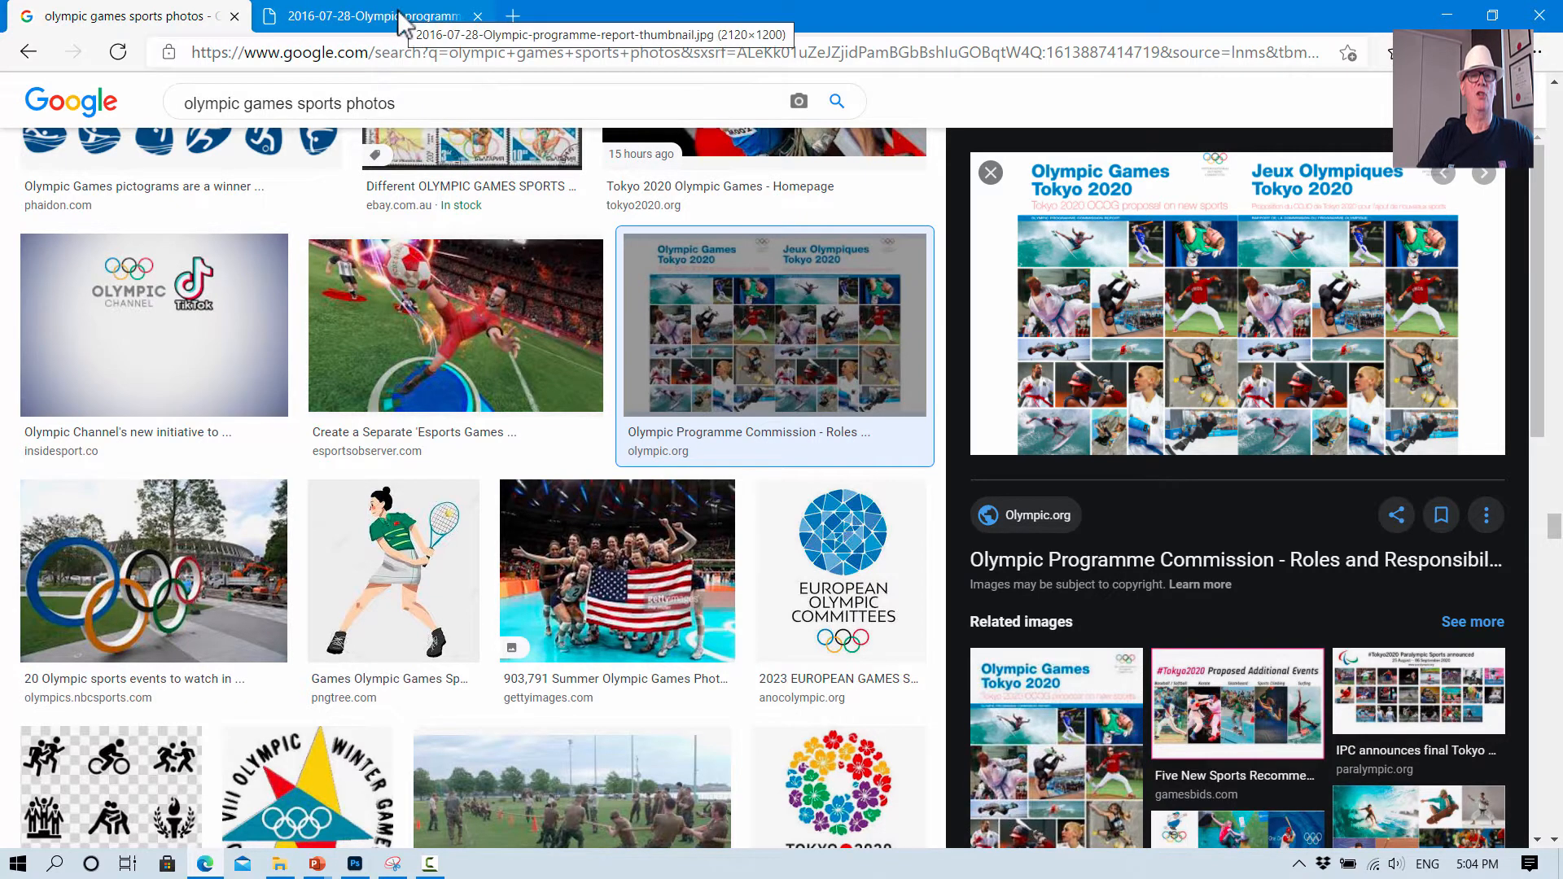
{"action": "left_click", "coordinate": [401, 25]}
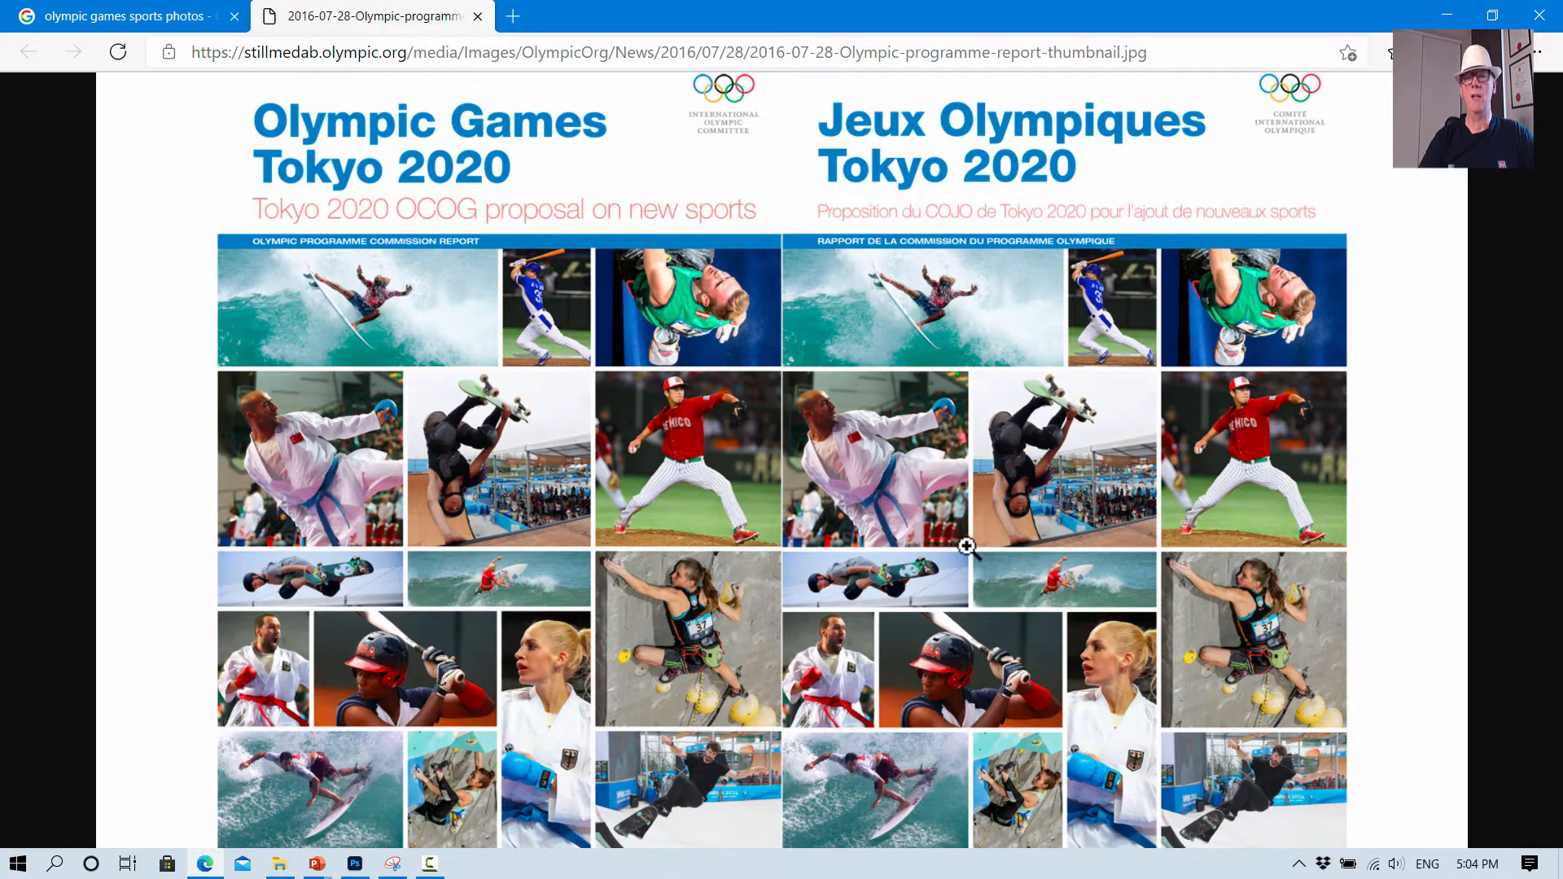
{"action": "right_click", "coordinate": [847, 450]}
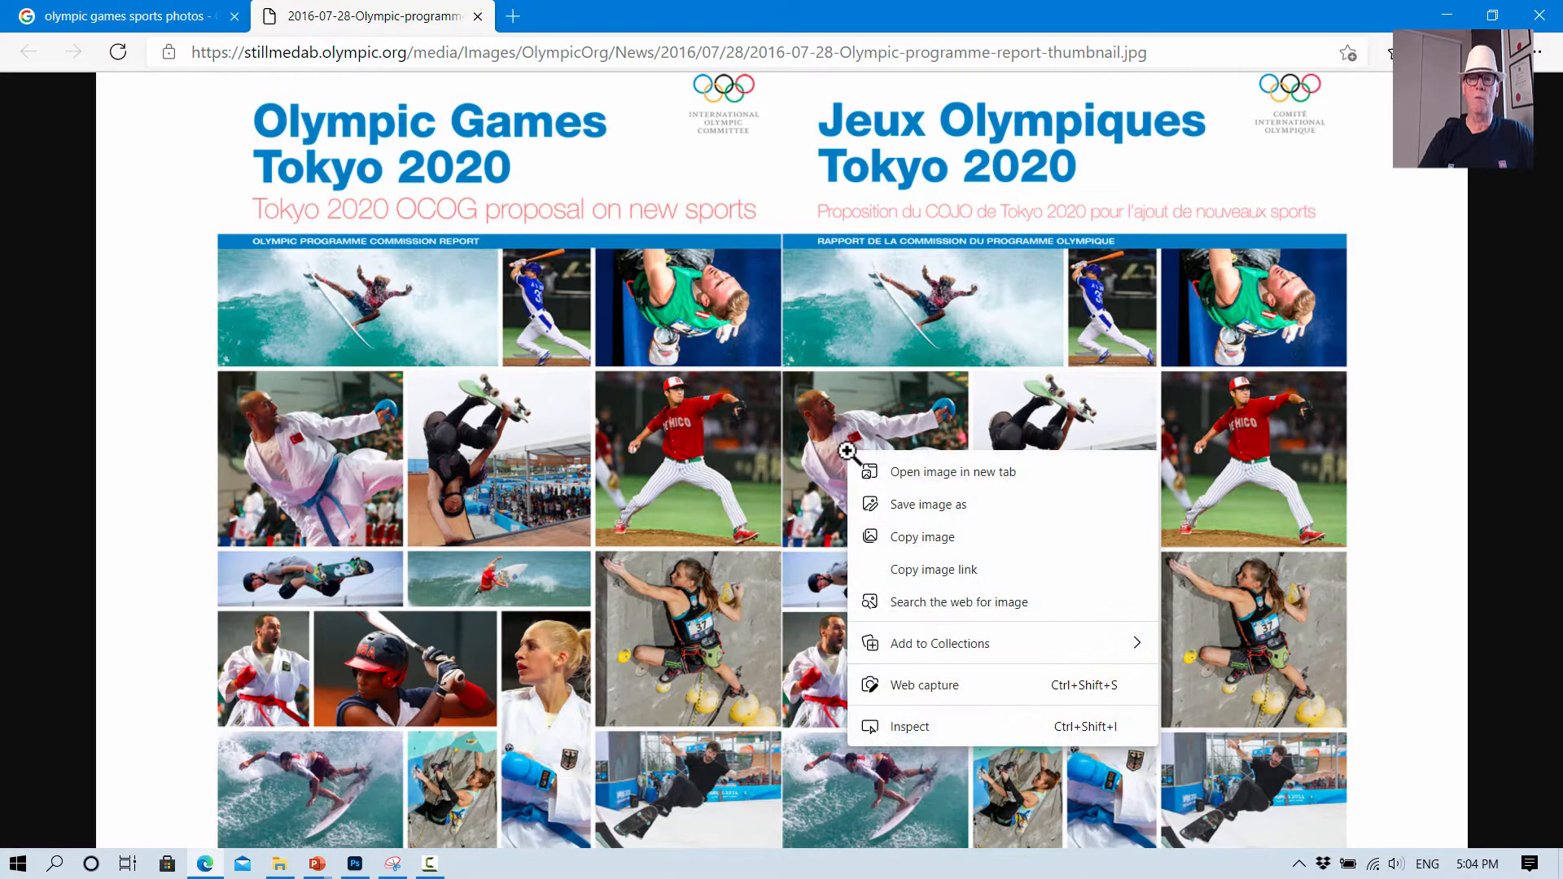
{"action": "left_click", "coordinate": [909, 506]}
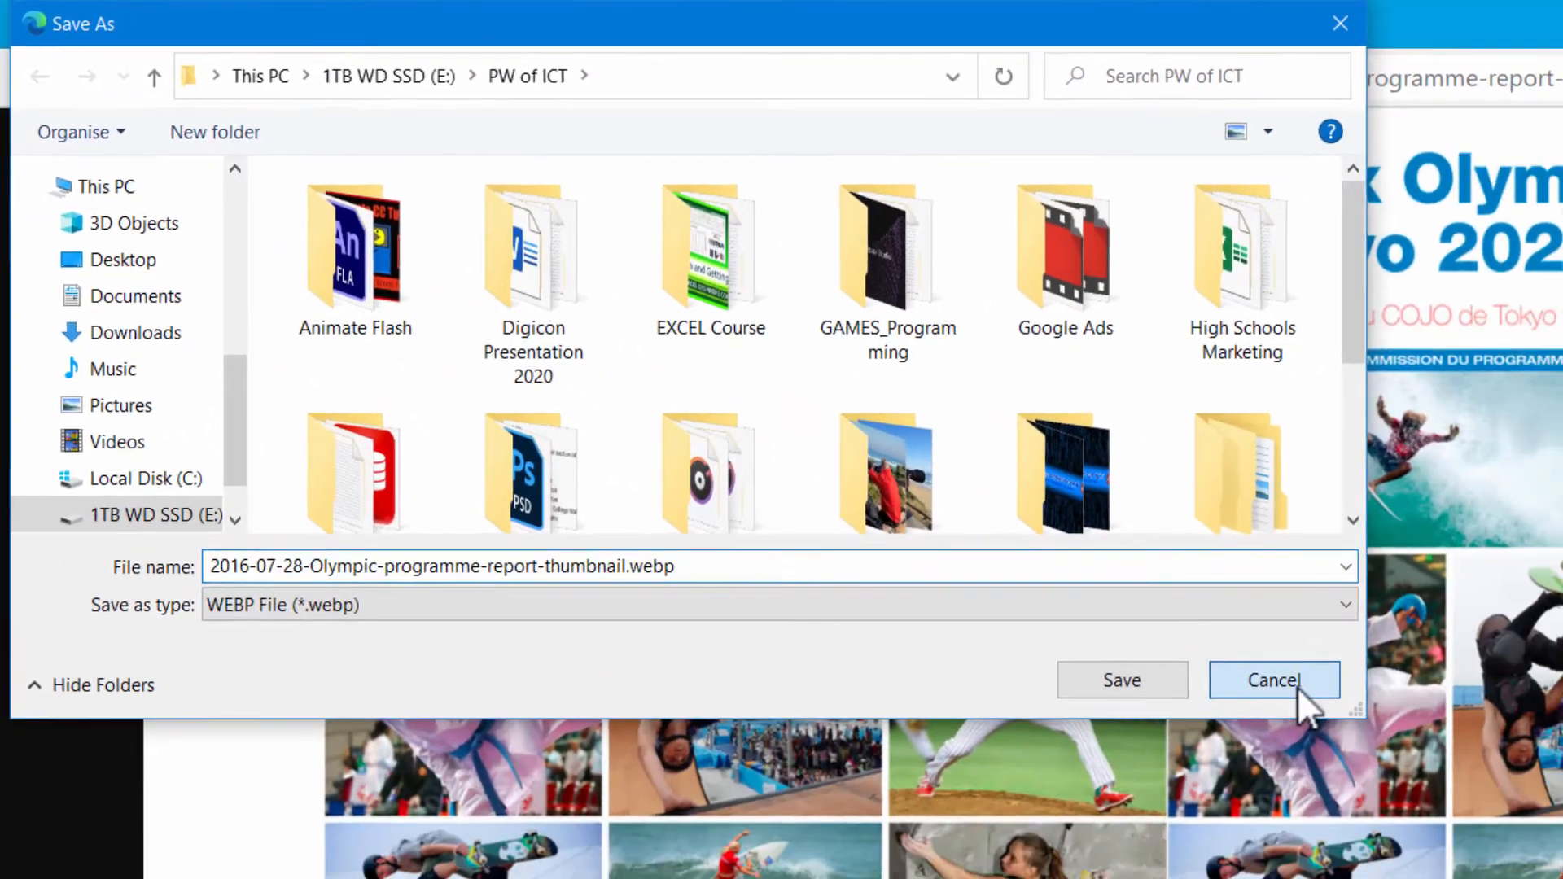
{"action": "left_click", "coordinate": [1506, 798]}
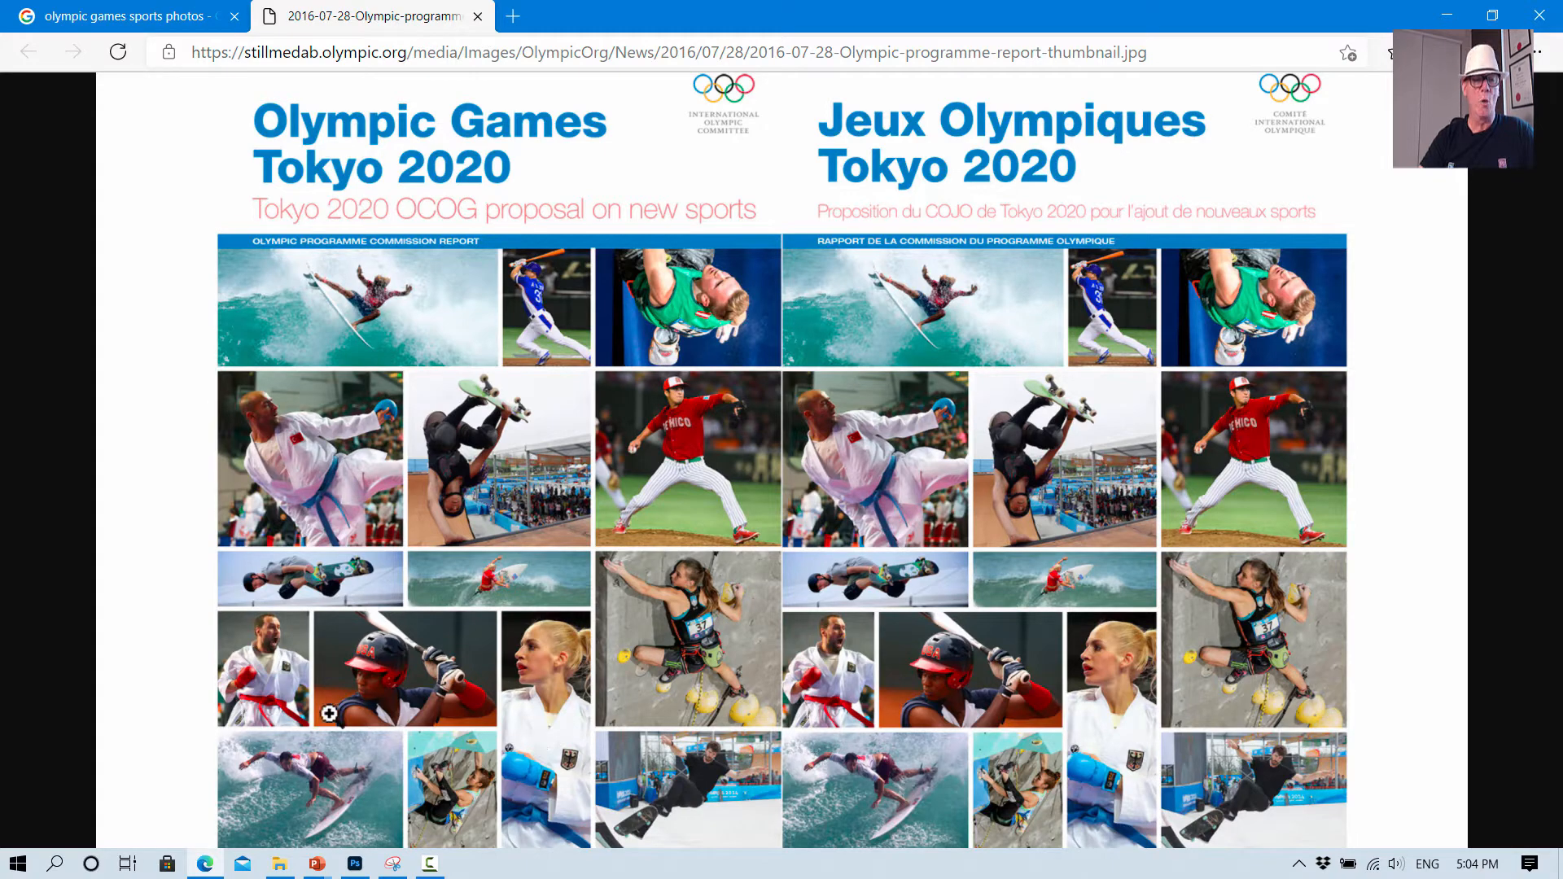
{"action": "left_click", "coordinate": [18, 864]}
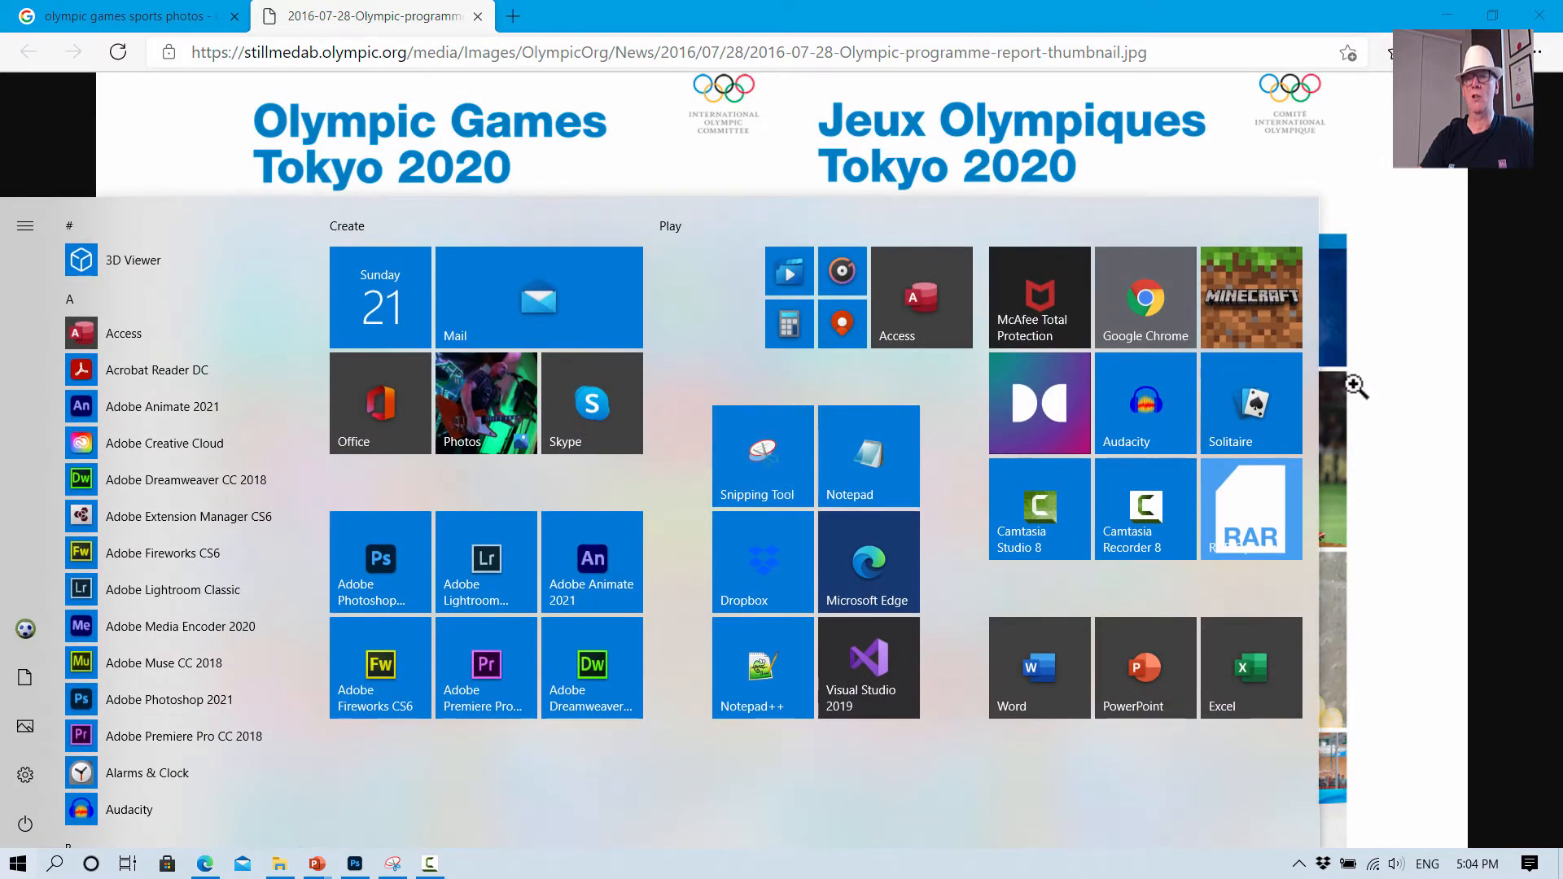
{"action": "left_click", "coordinate": [1486, 392]}
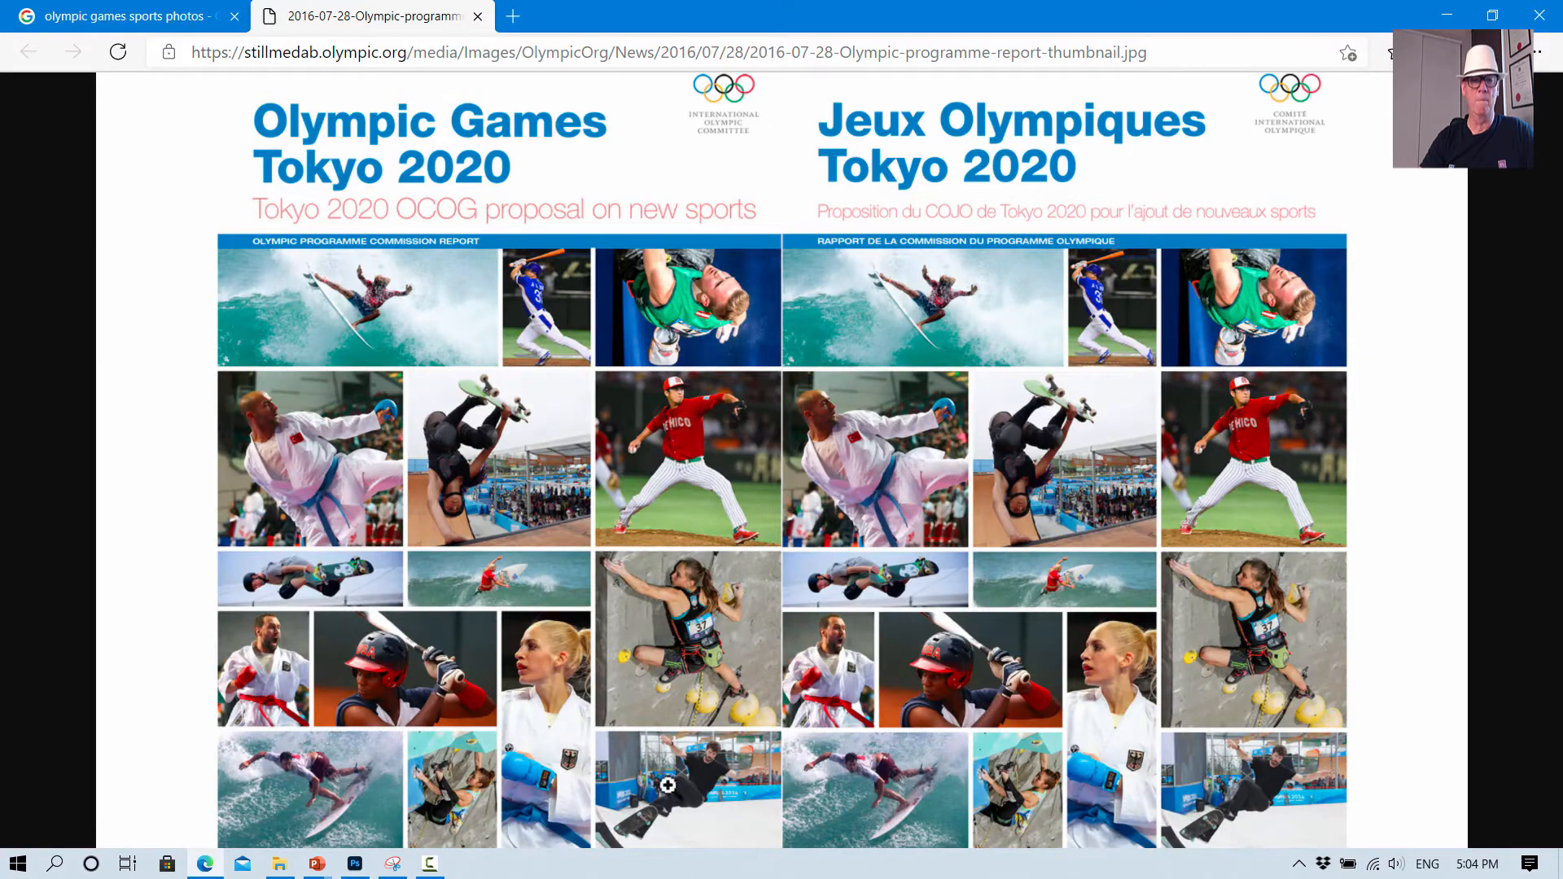
Step: Switch to Snipping Tool and capture the grid of sports photos below the collage's blue heading strip
{"action": "left_click", "coordinate": [393, 865]}
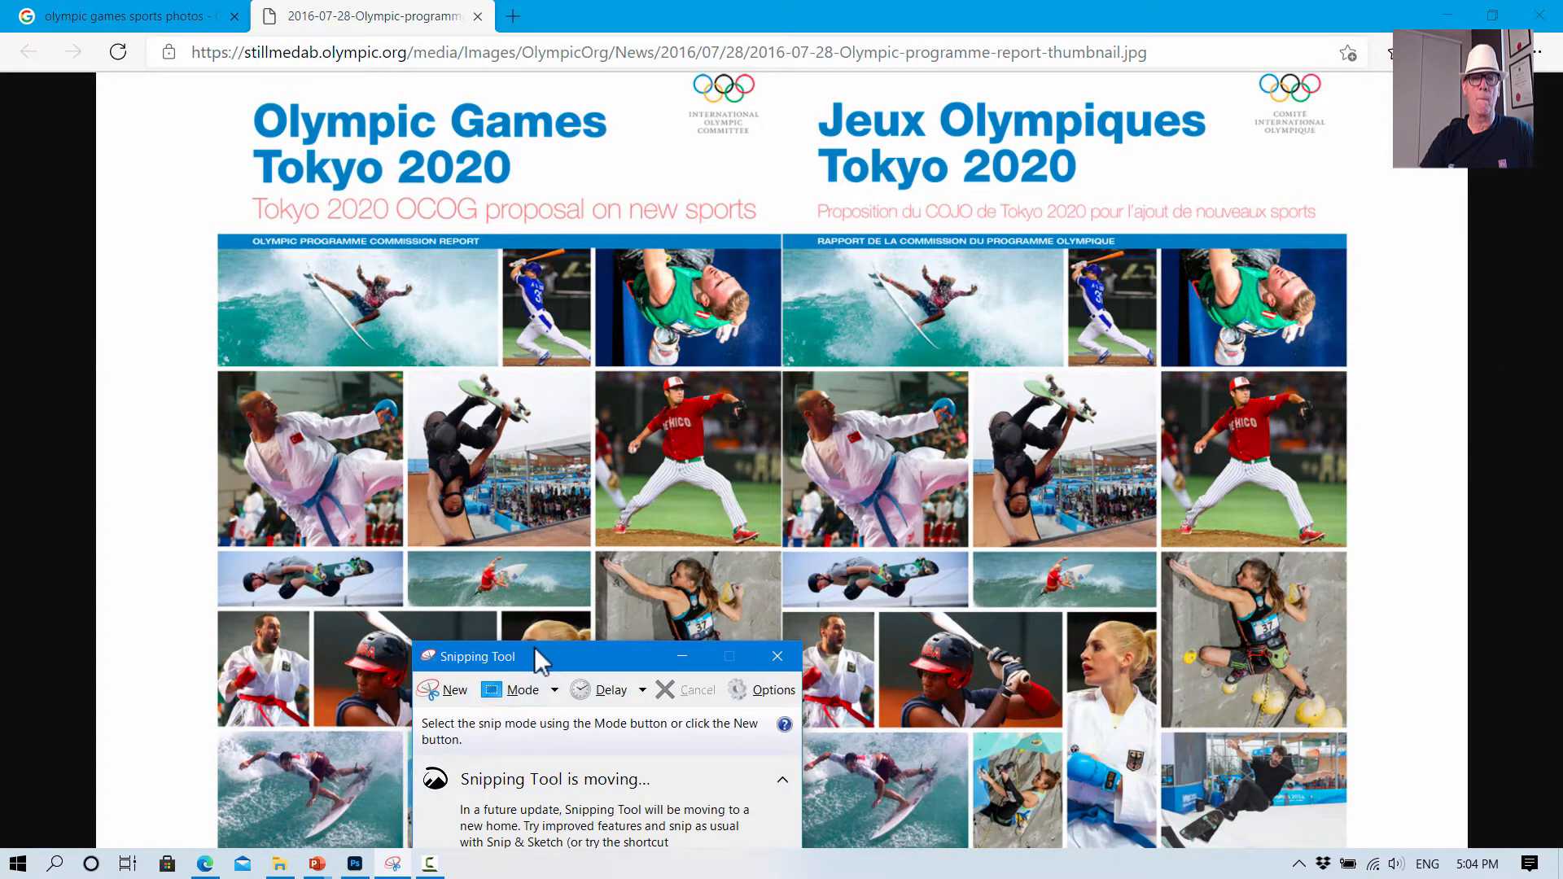
{"action": "left_click_drag", "start_coordinate": [536, 658], "coordinate": [1053, 69]}
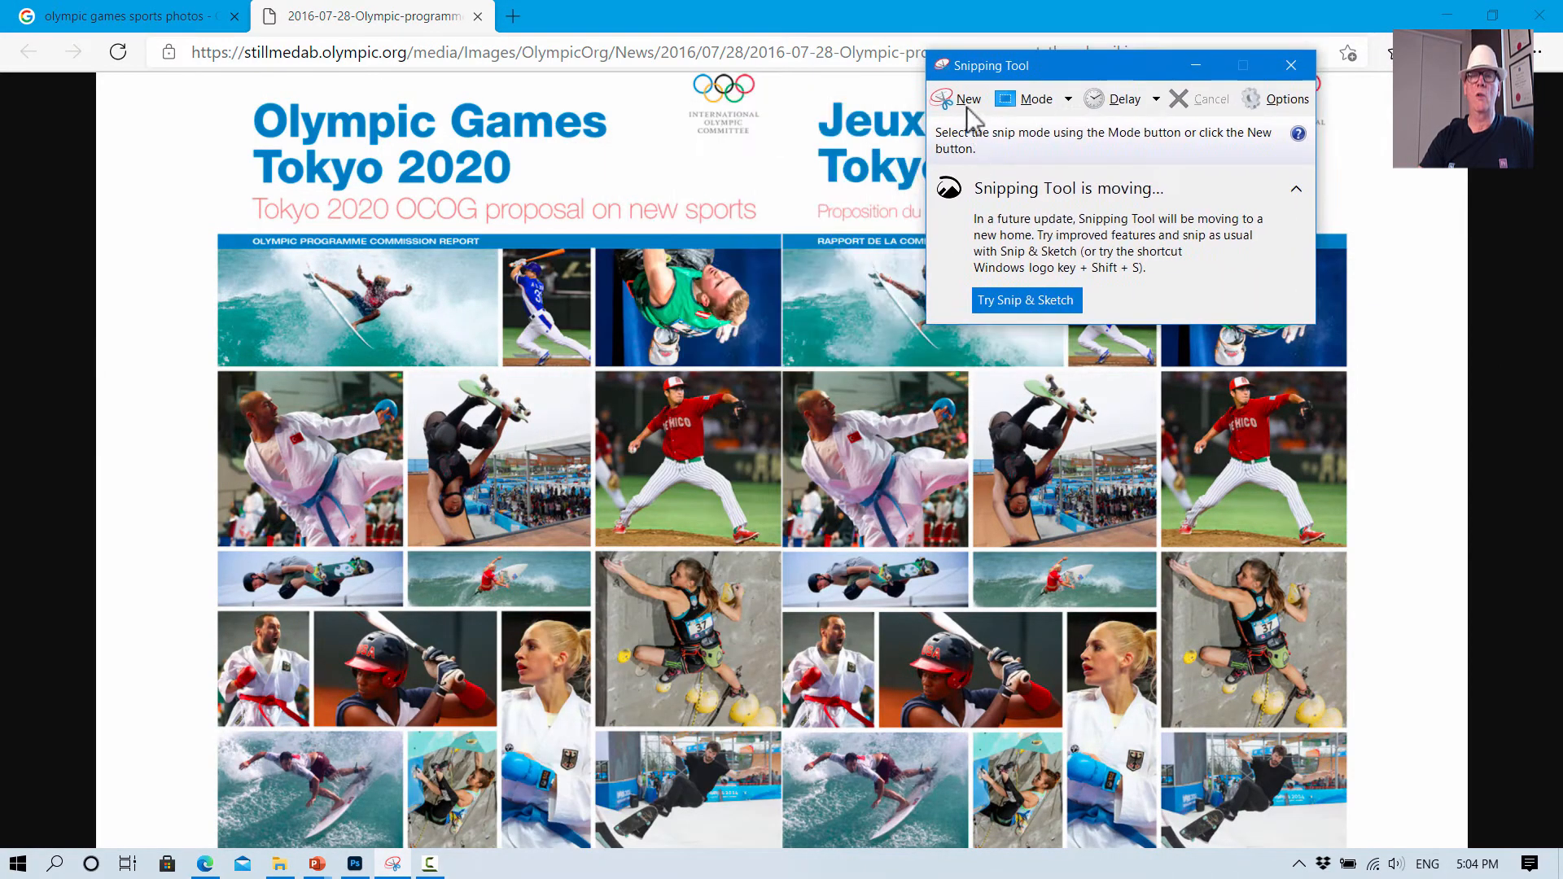
{"action": "left_click", "coordinate": [969, 101]}
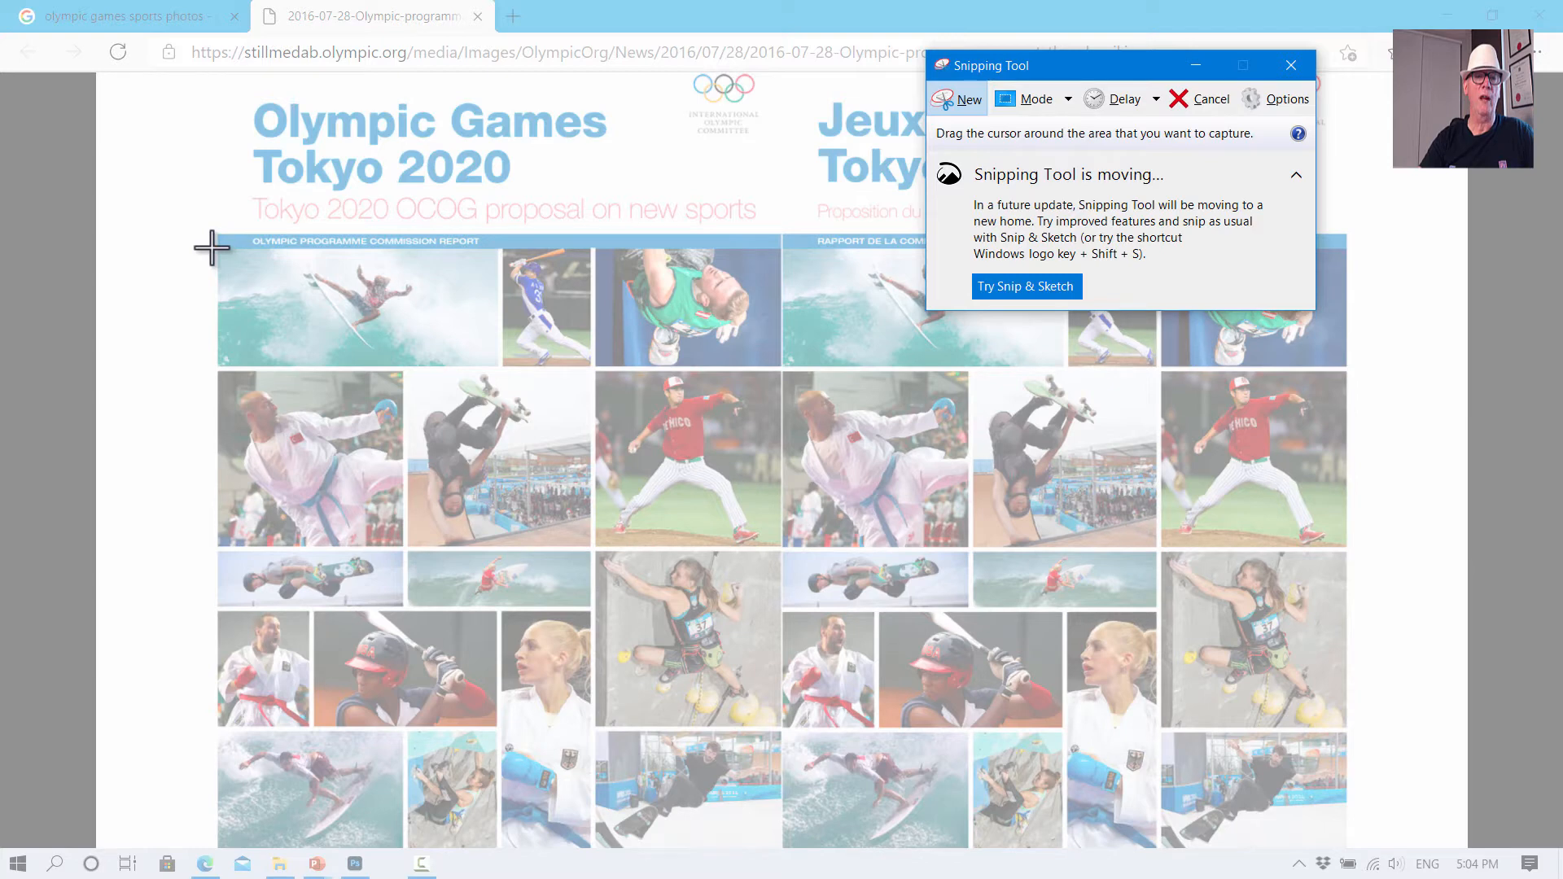
{"action": "left_click_drag", "start_coordinate": [216, 249], "coordinate": [1350, 838]}
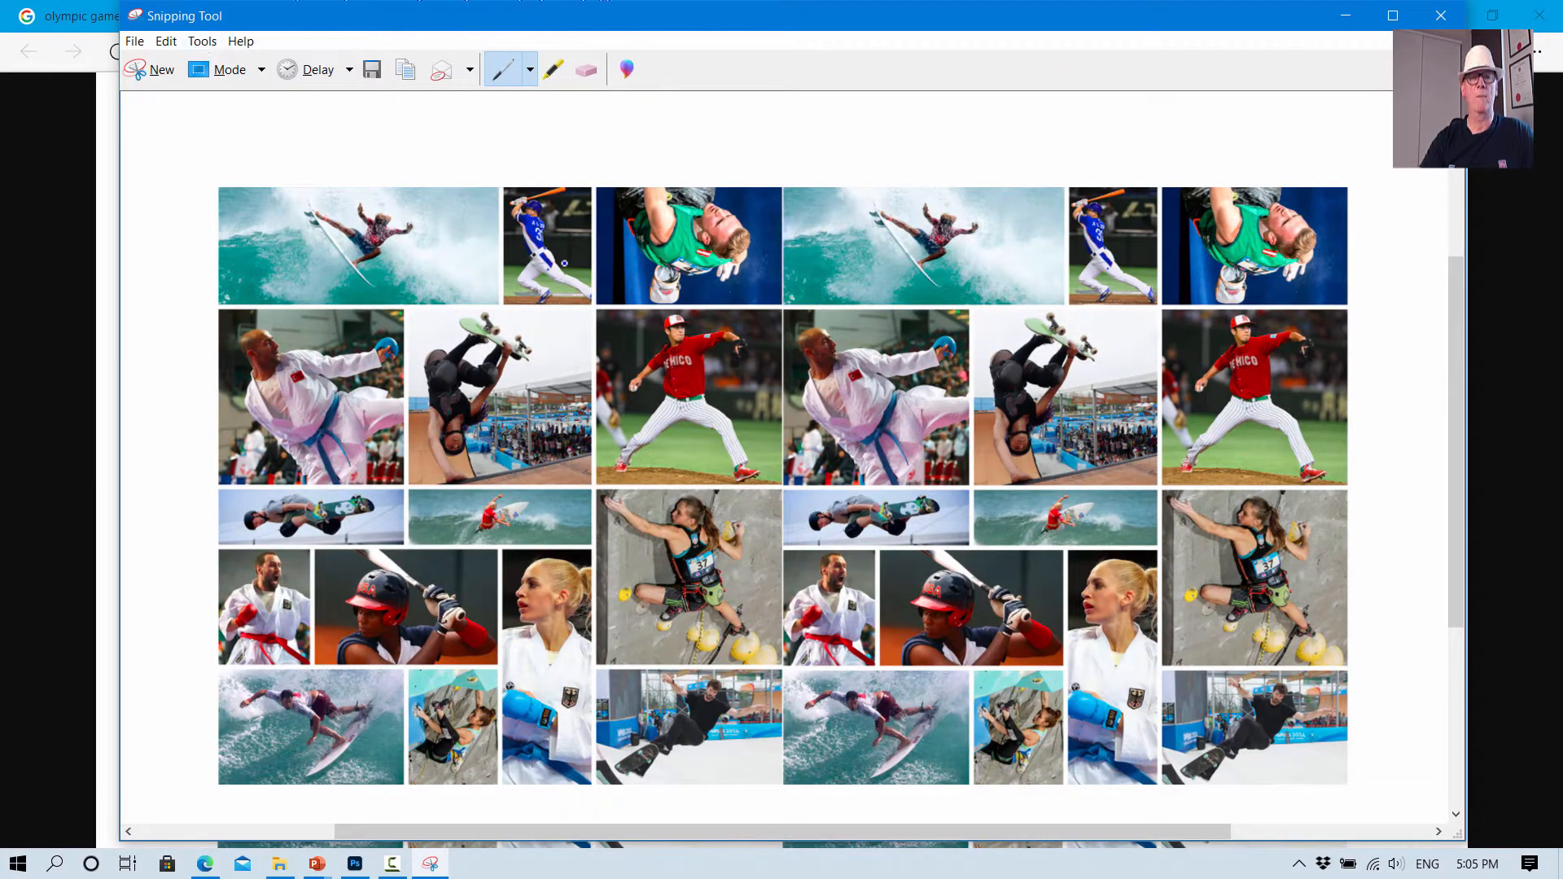
Step: Start saving the snip as a file and browse to the StencilBkgrounds folder inside L4B_Olympic_Stencil_Banner
{"action": "left_click", "coordinate": [135, 41]}
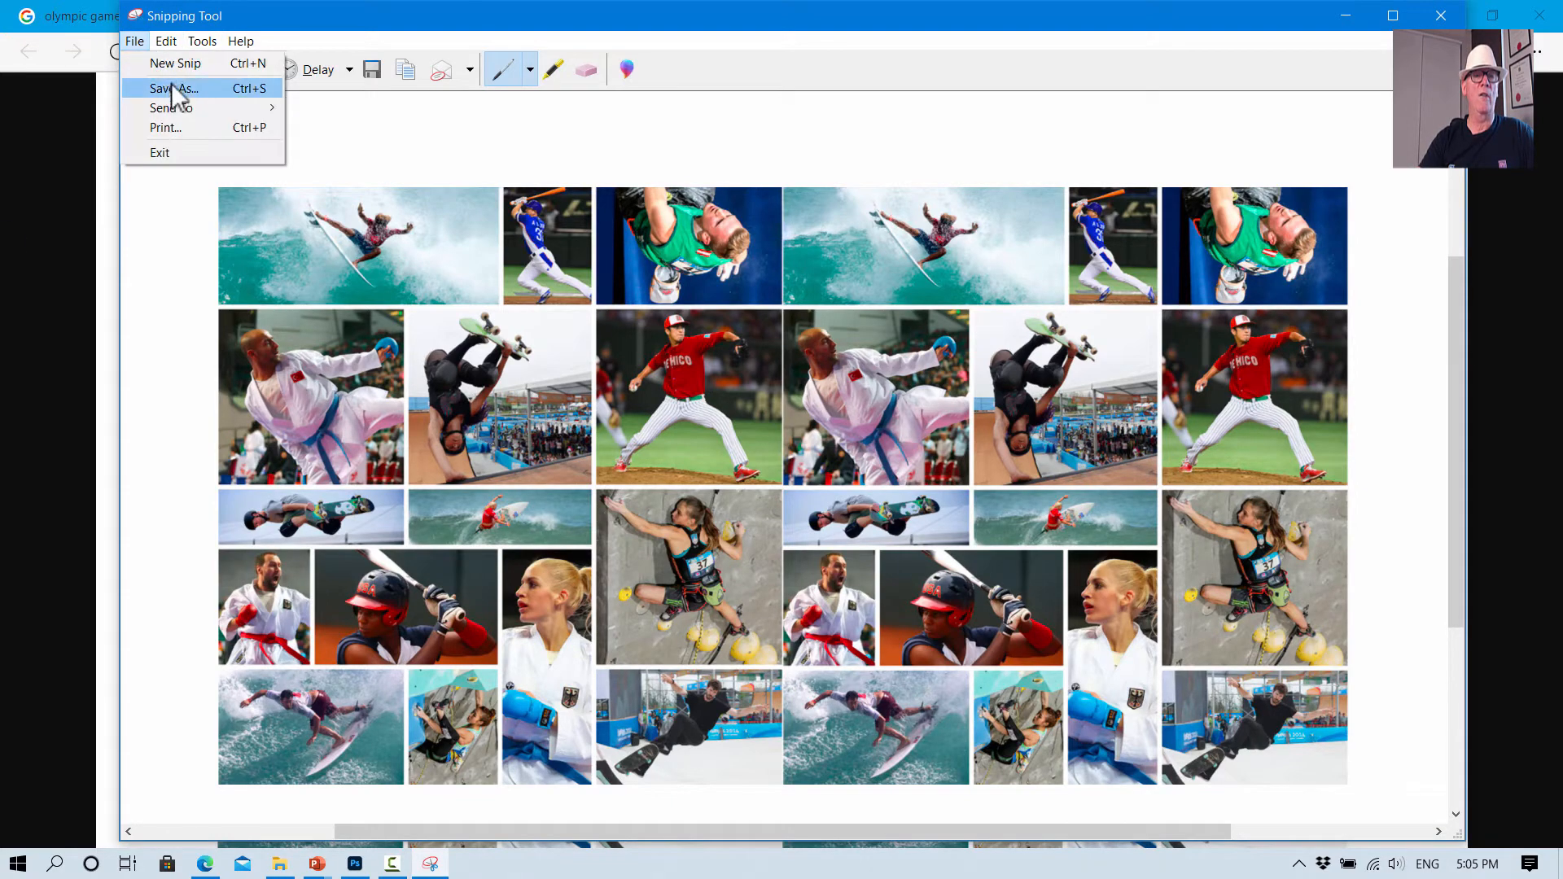
{"action": "left_click", "coordinate": [176, 88]}
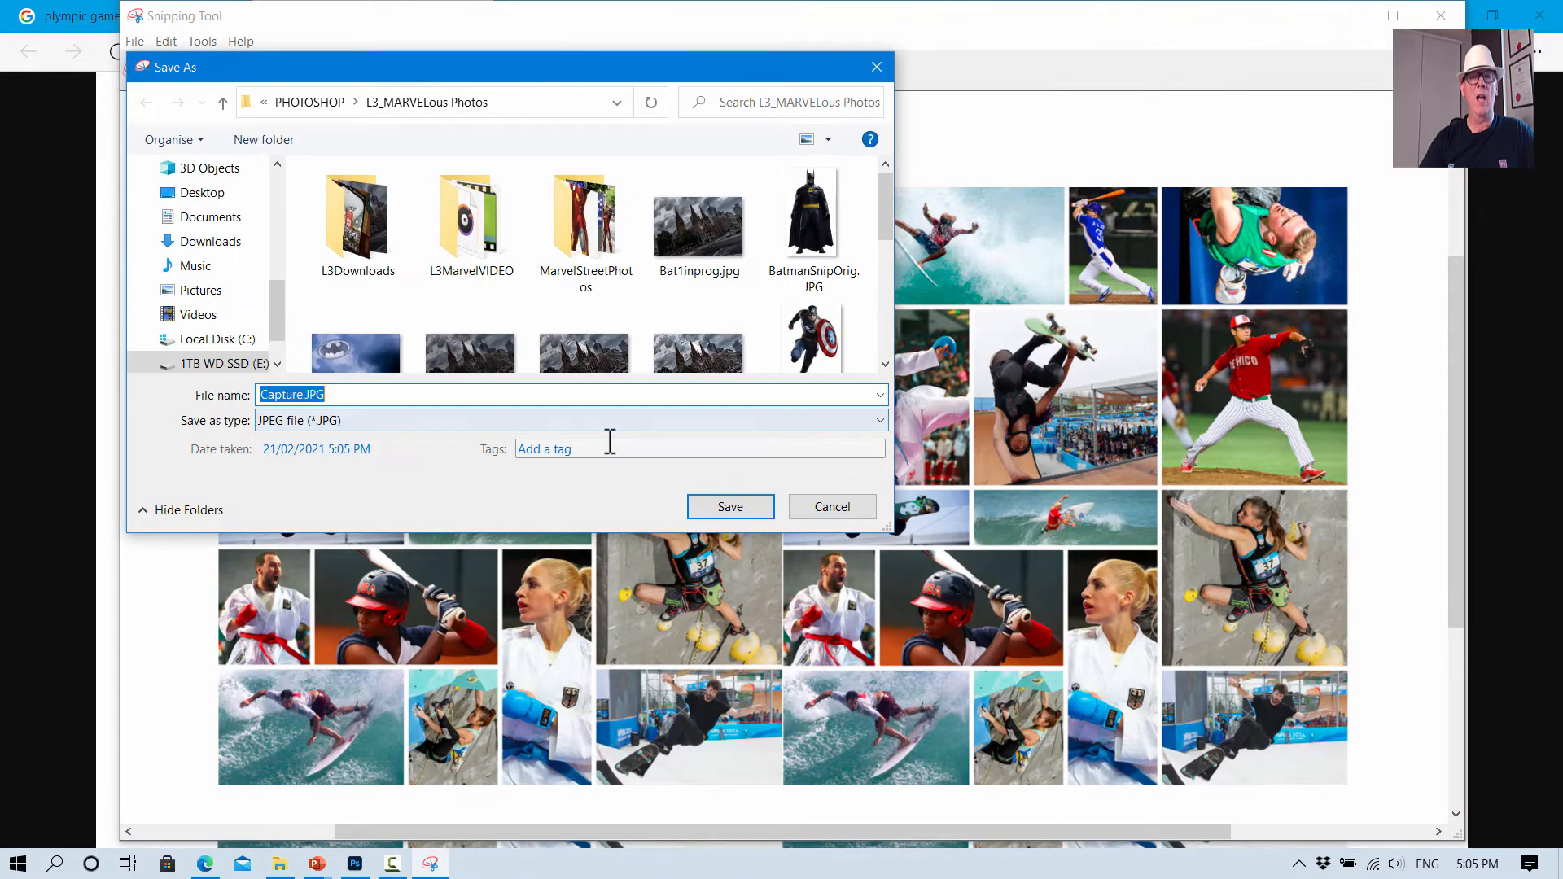
{"action": "left_click", "coordinate": [331, 104]}
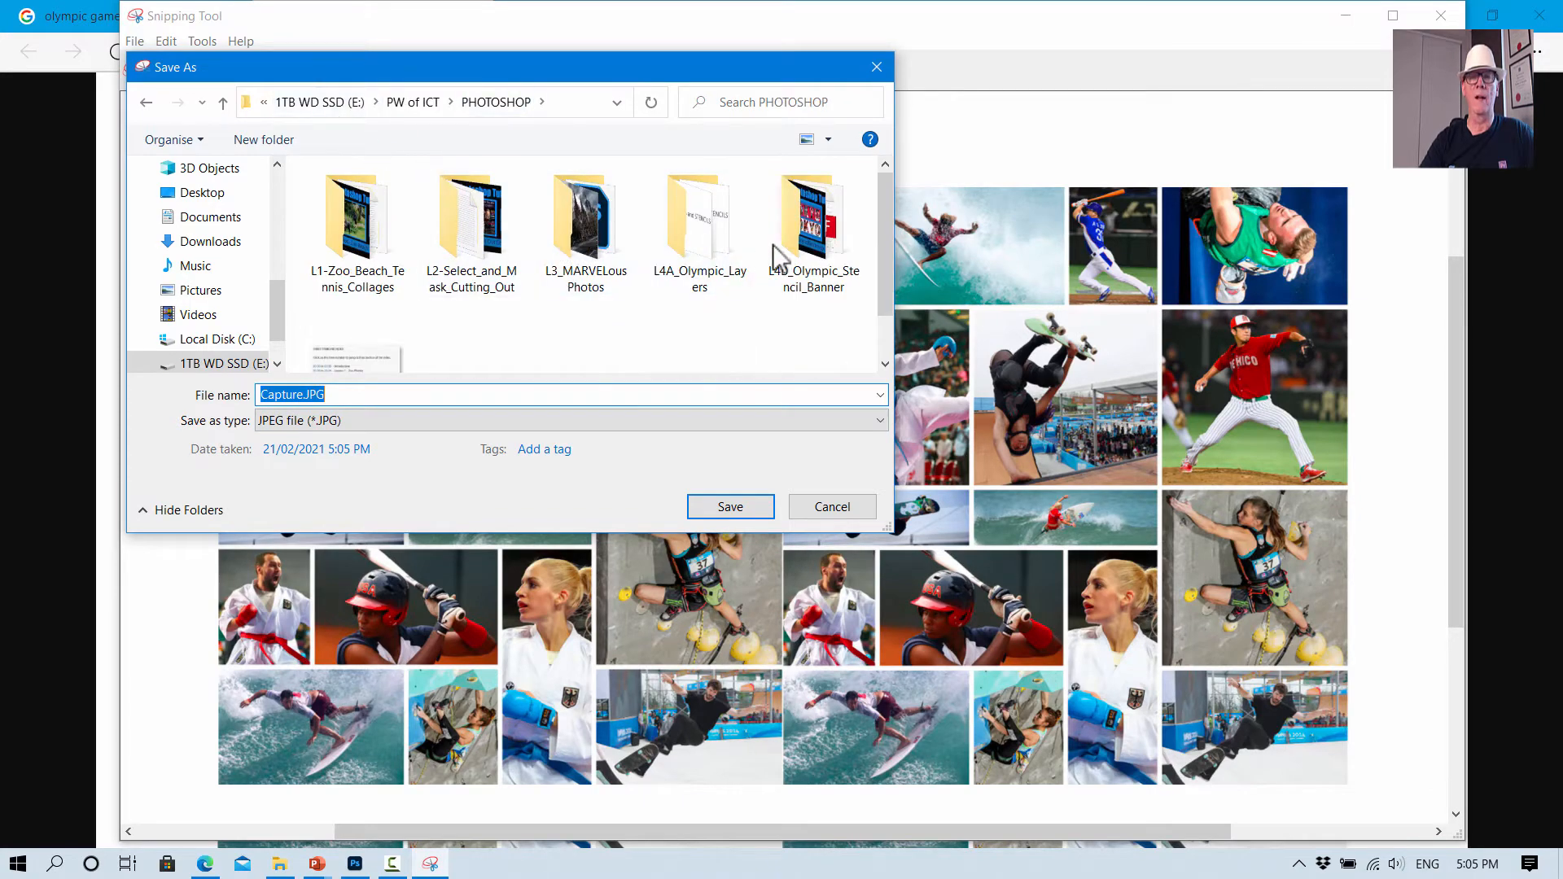
{"action": "left_click", "coordinate": [827, 244]}
{"action": "double_click", "coordinate": [827, 245]}
{"action": "double_click", "coordinate": [350, 221]}
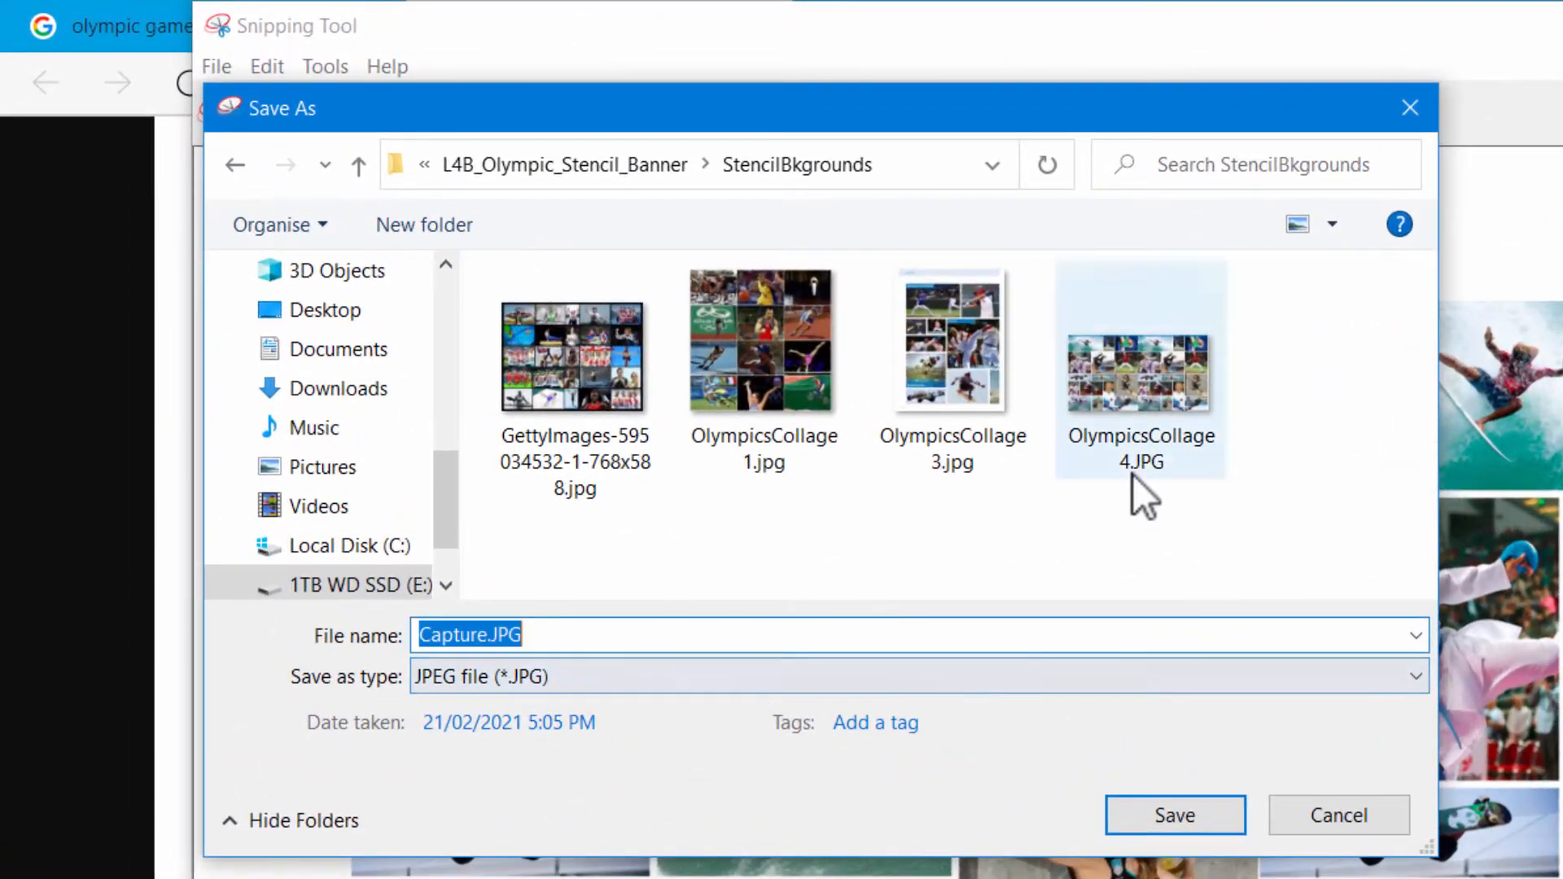
Step: Save the snip as OlympicsCollage5.JPG, basing its name on the existing OlympicsCollage4.JPG file
{"action": "left_click", "coordinate": [1054, 436]}
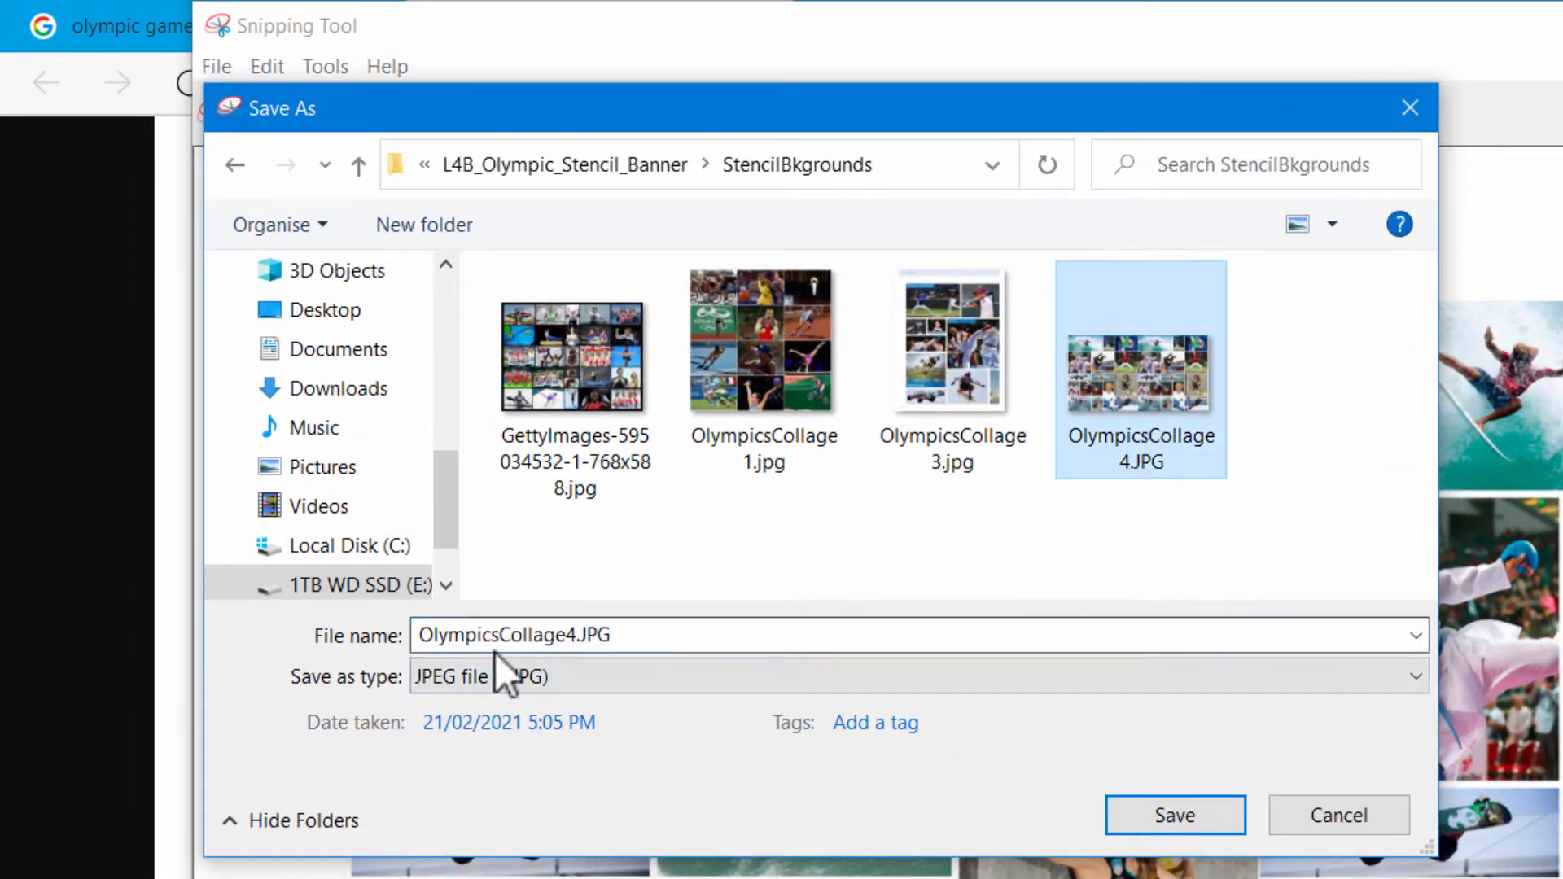
{"action": "left_click", "coordinate": [502, 634]}
{"action": "left_click", "coordinate": [581, 637]}
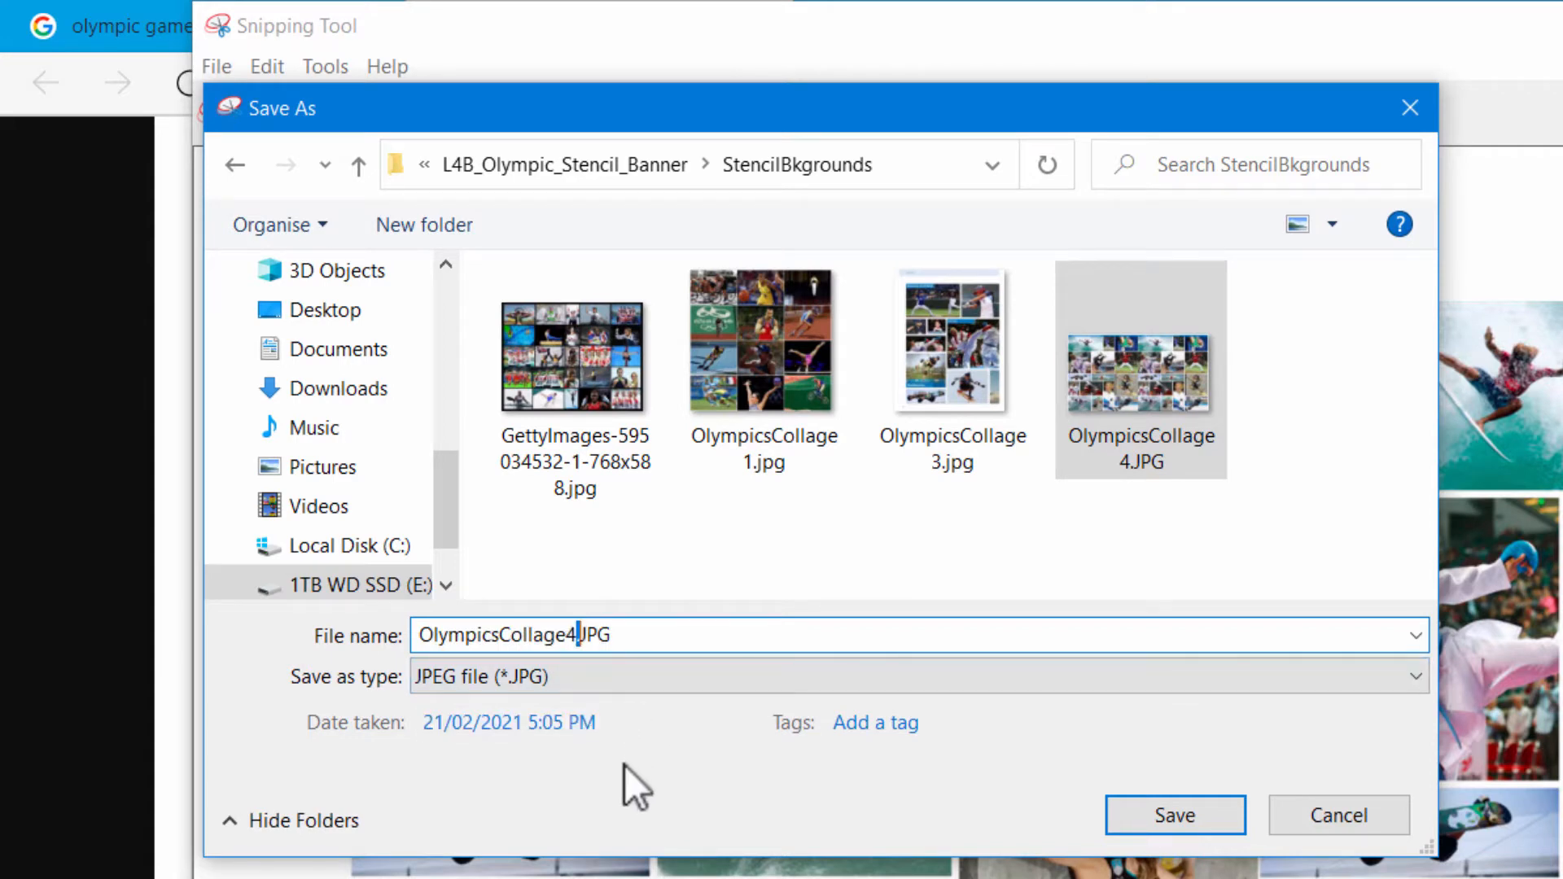
{"action": "key", "text": "shift+Right"}
{"action": "key", "text": "Left"}
{"action": "key", "text": "BackSpace"}
{"action": "type", "text": "5"}
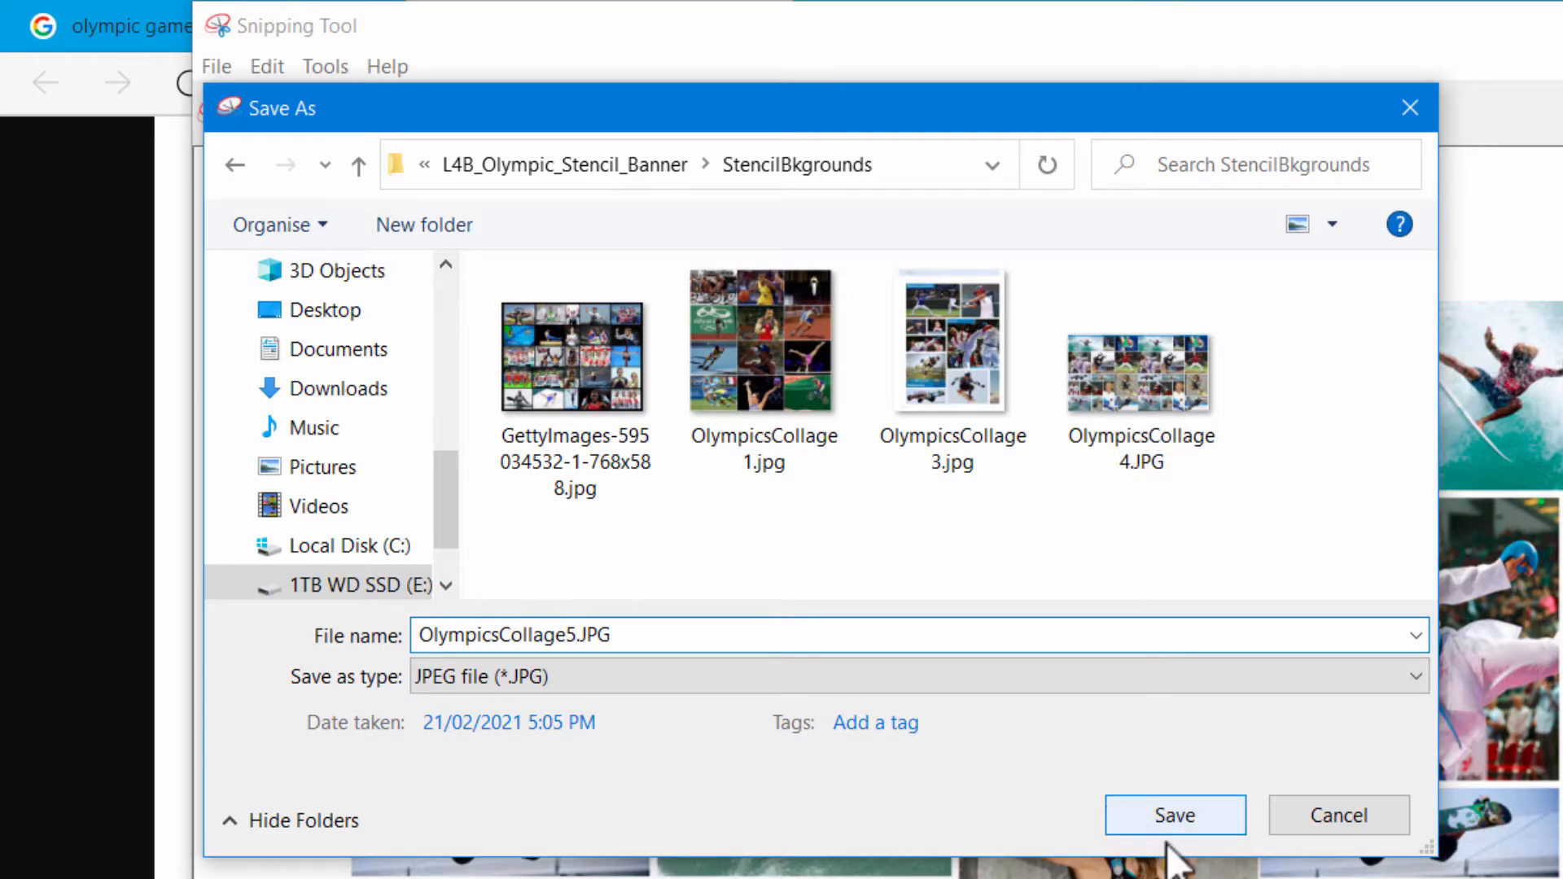
{"action": "left_click", "coordinate": [1171, 818]}
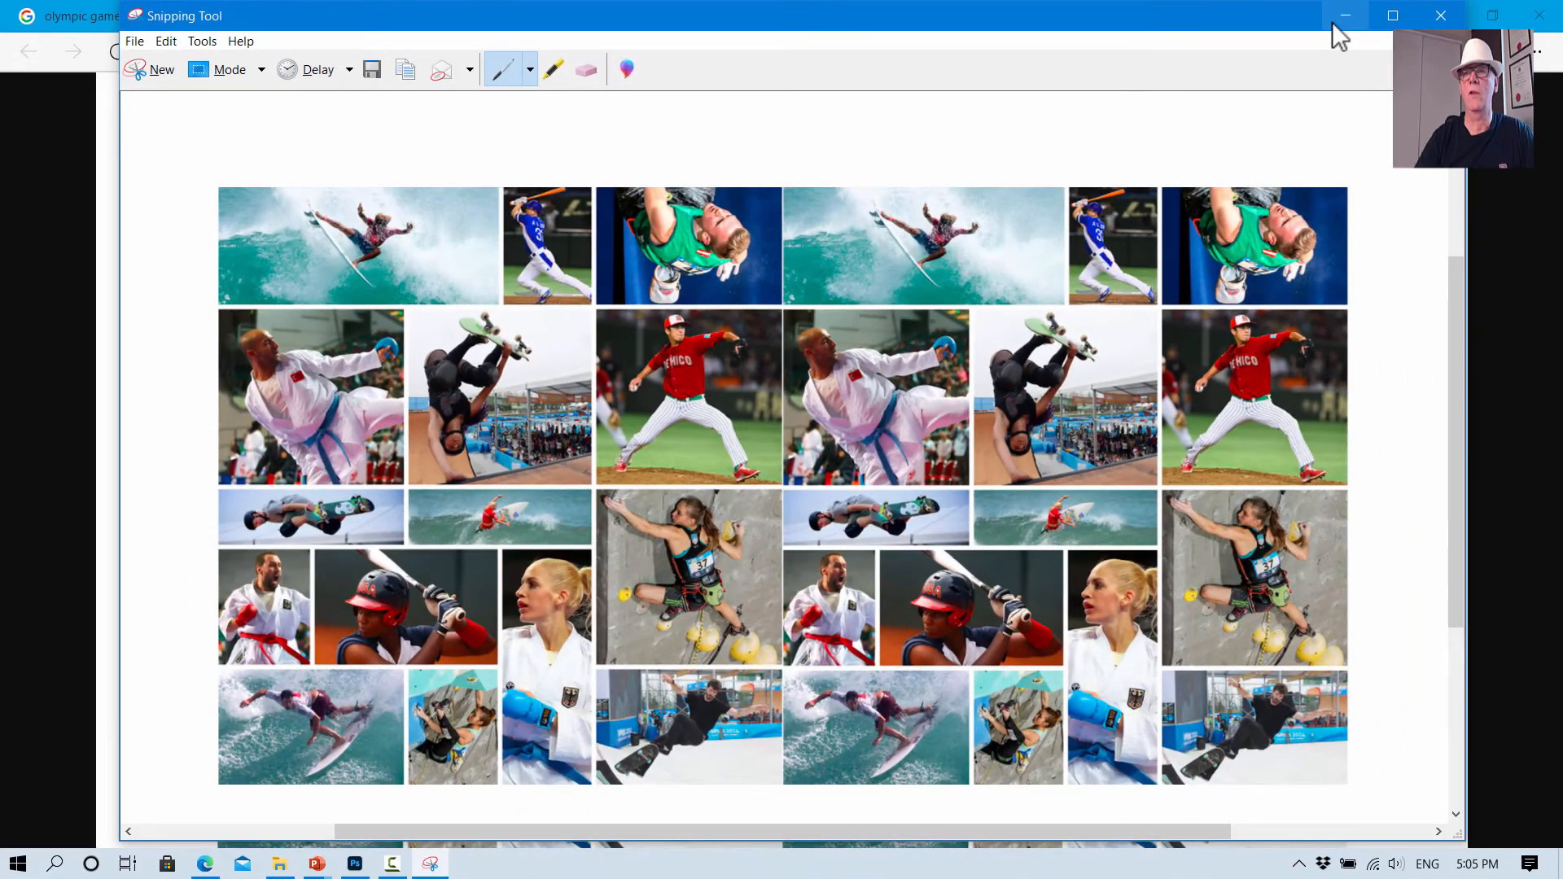
Step: Return to the browser's Google image results and view the Sporcle summer sports collage's image in a new browser tab
{"action": "left_click", "coordinate": [1333, 23]}
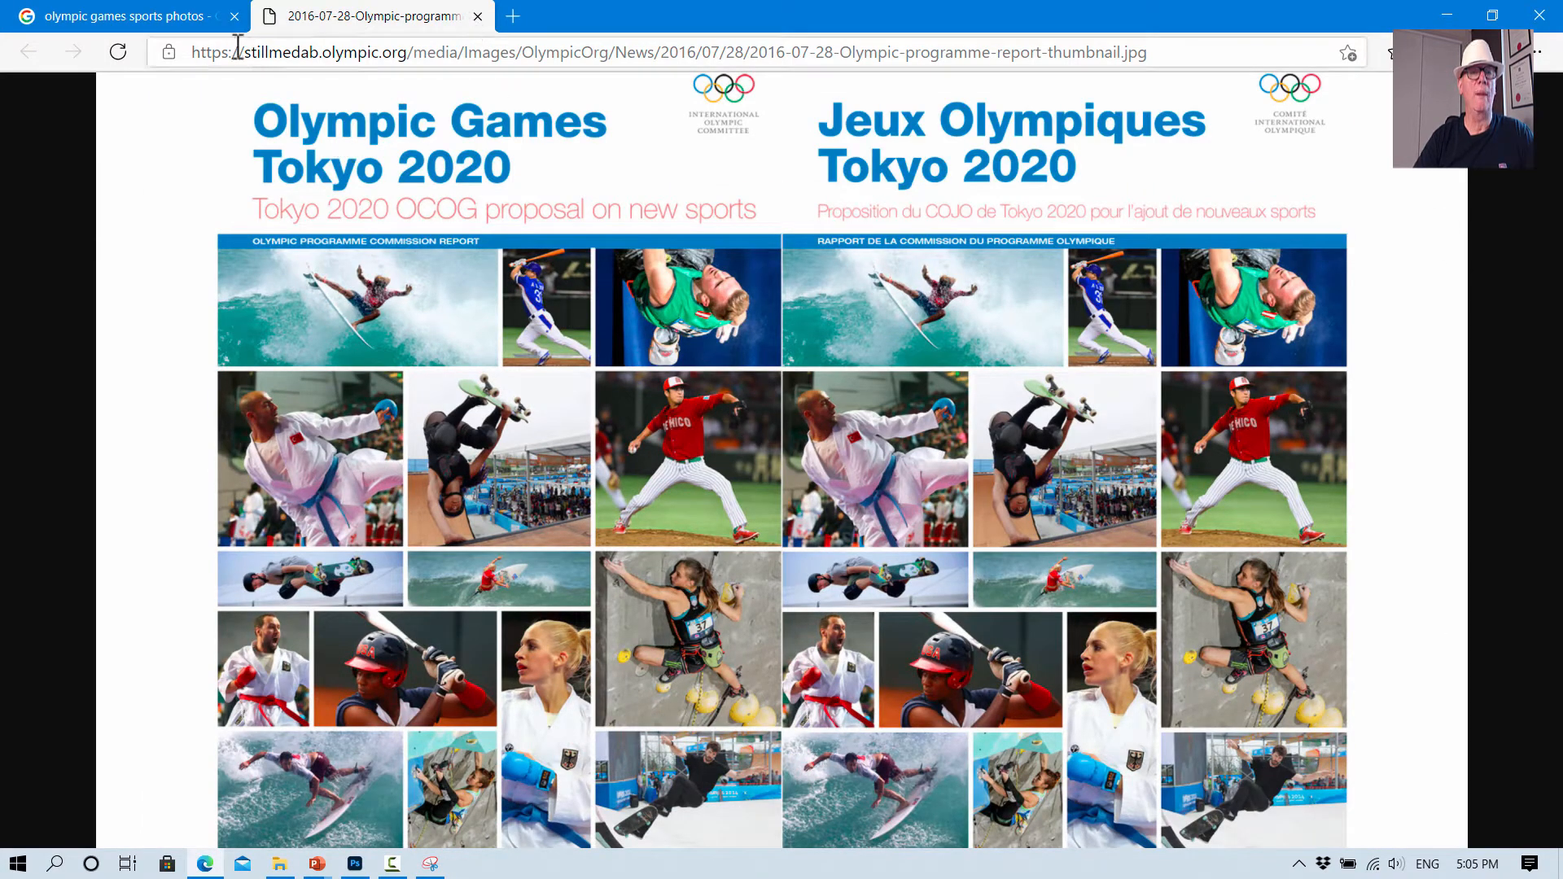
{"action": "left_click", "coordinate": [478, 16]}
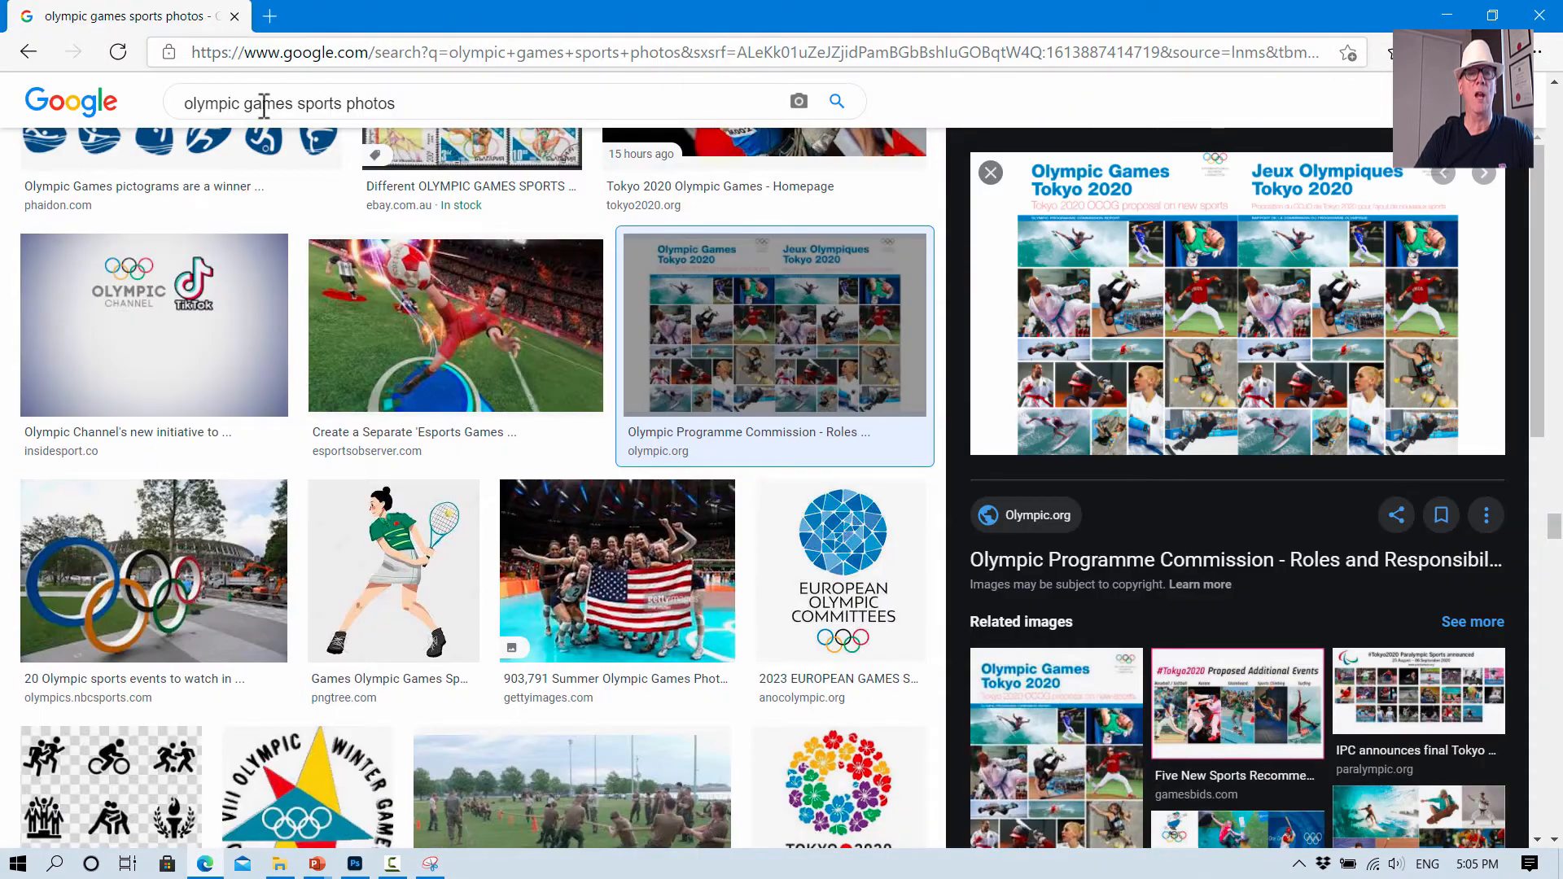
{"action": "scroll", "coordinate": [1213, 435], "scroll_direction": "down", "scroll_amount": 6}
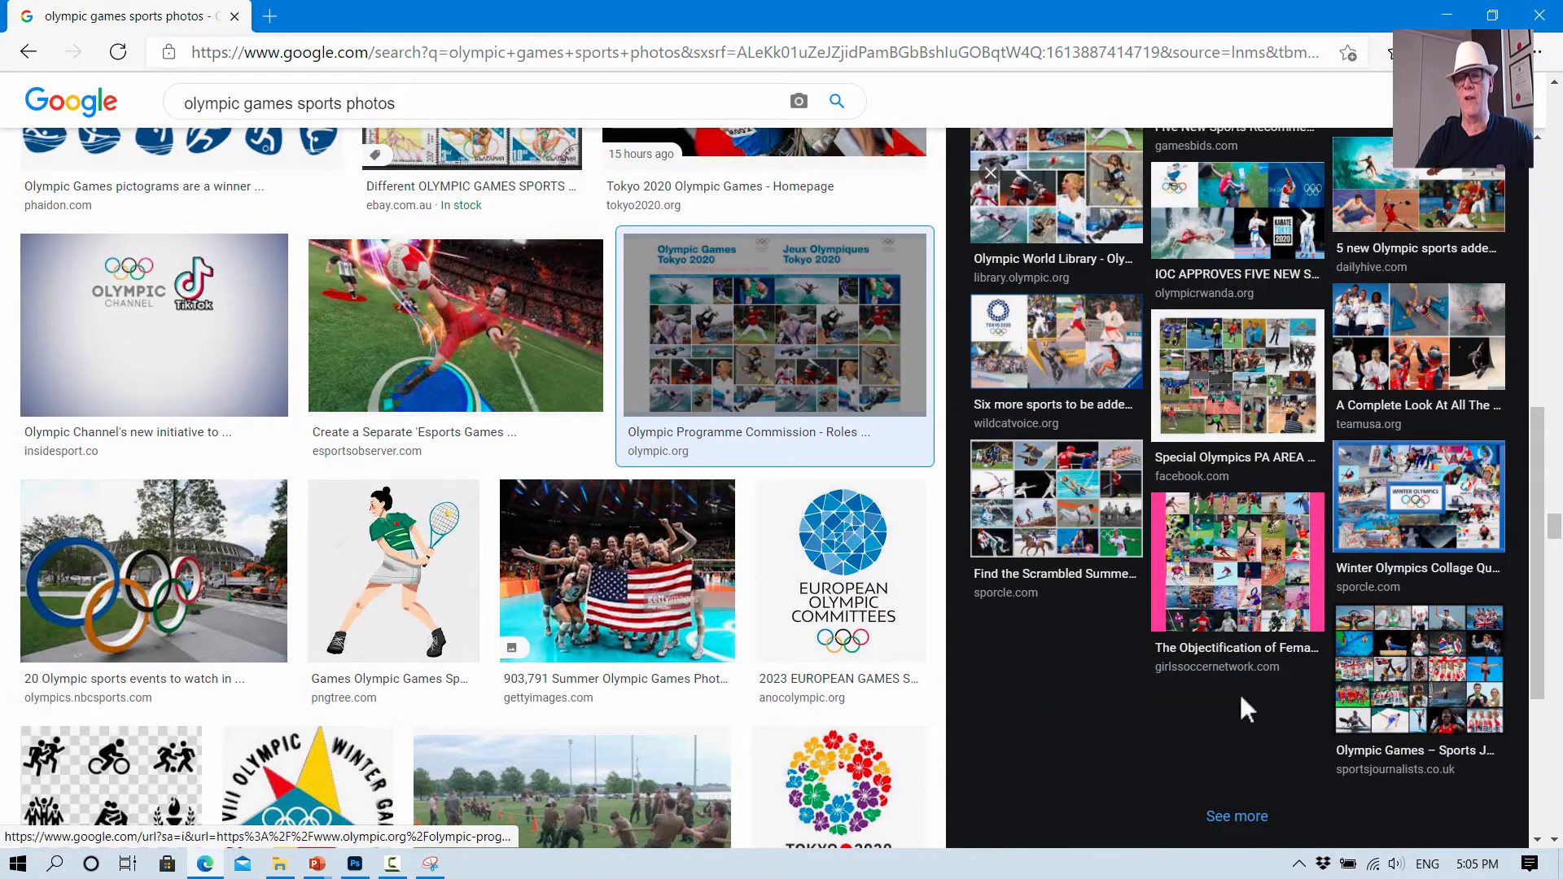
{"action": "left_click", "coordinate": [1059, 509]}
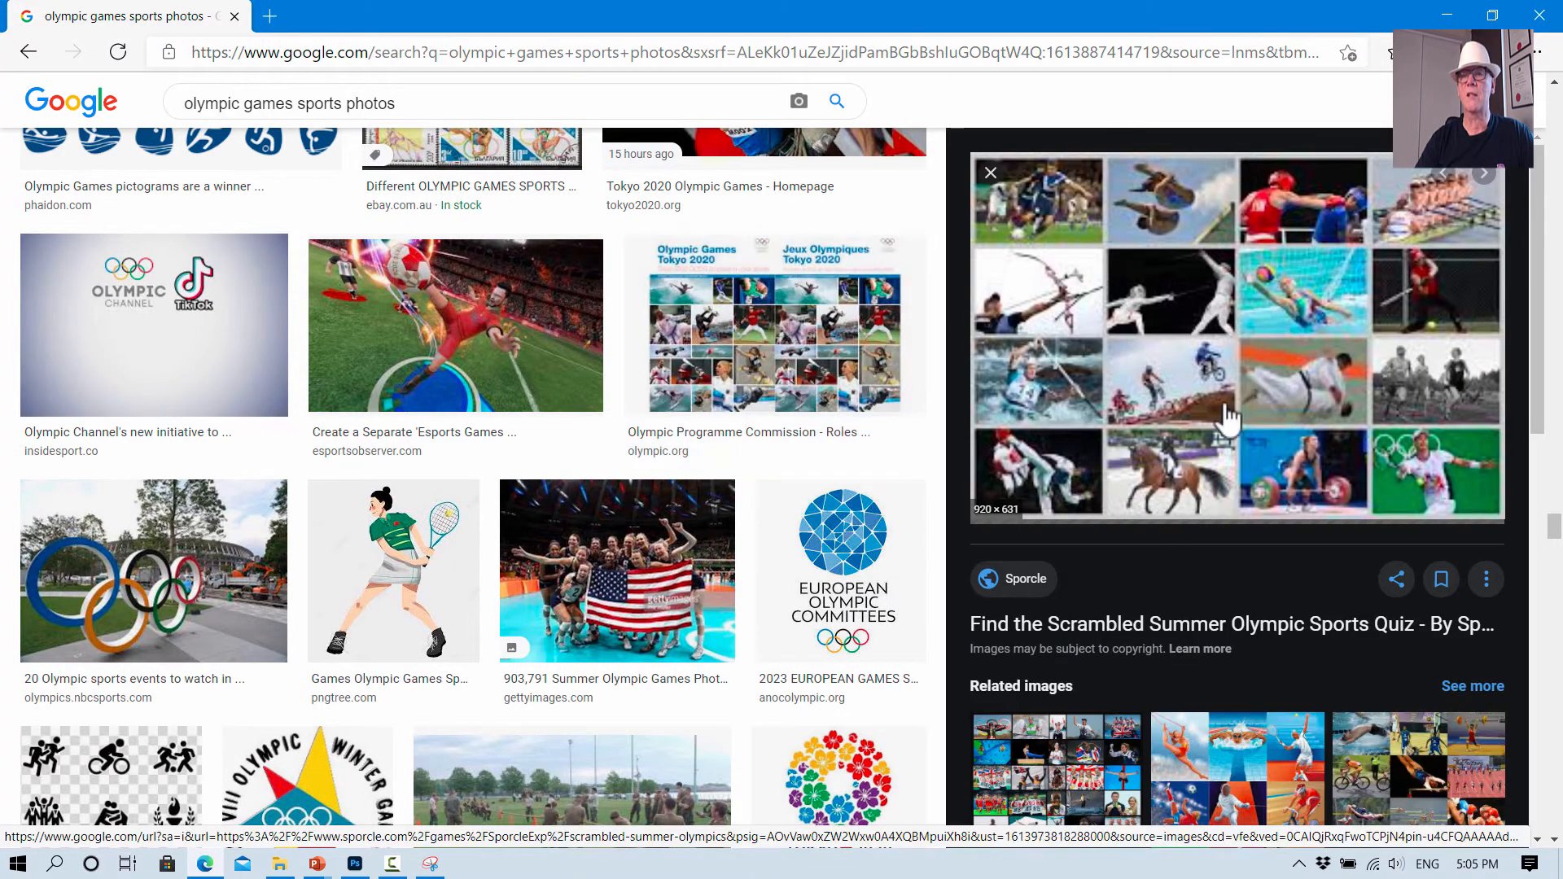
{"action": "right_click", "coordinate": [1187, 281]}
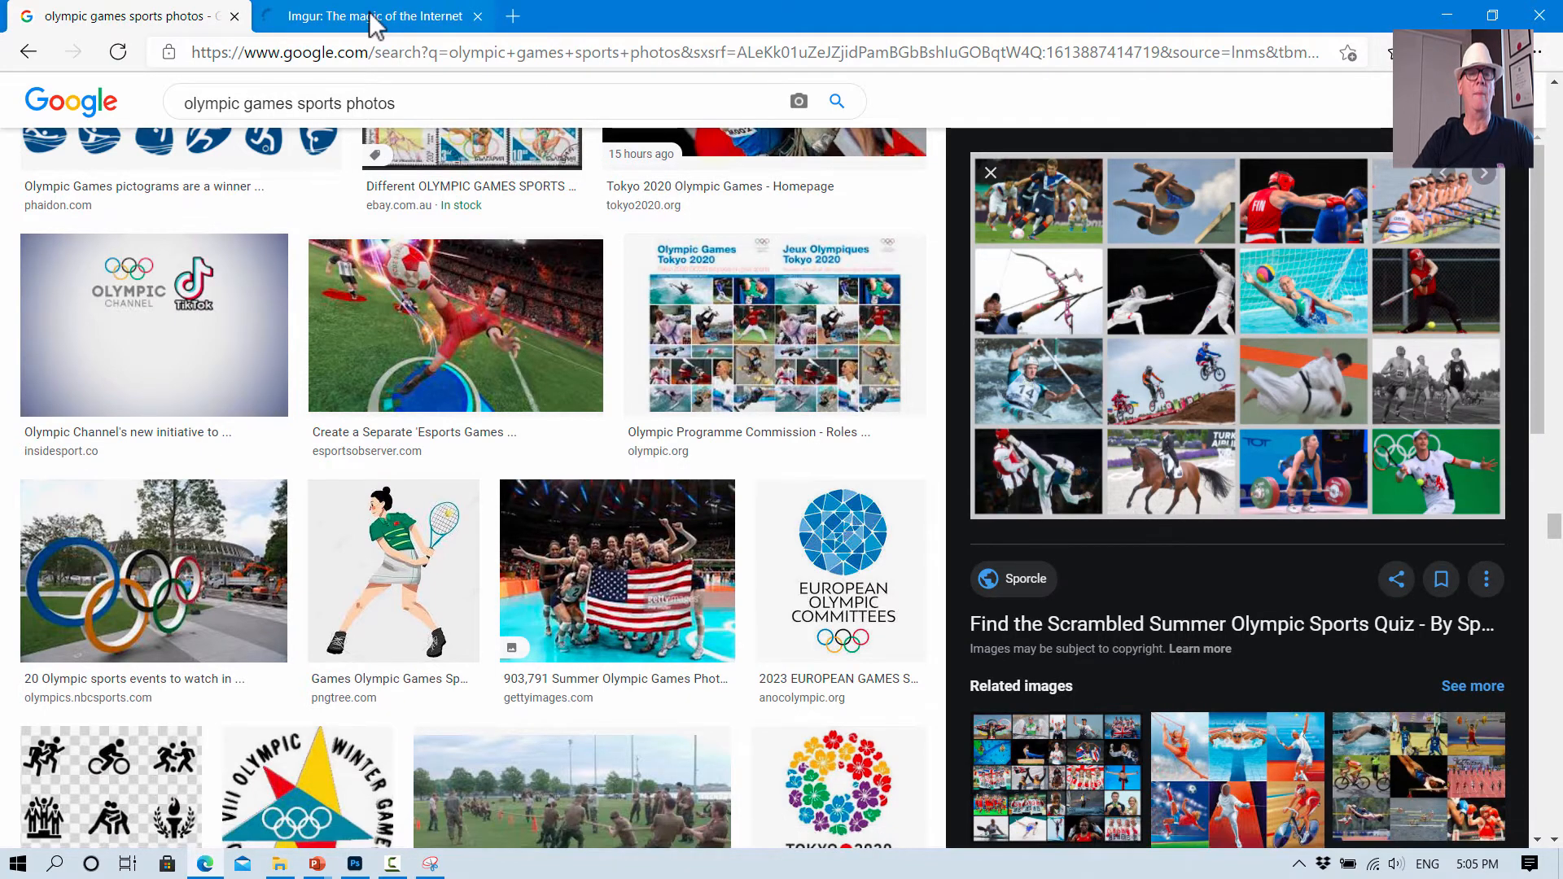
{"action": "left_click", "coordinate": [321, 29]}
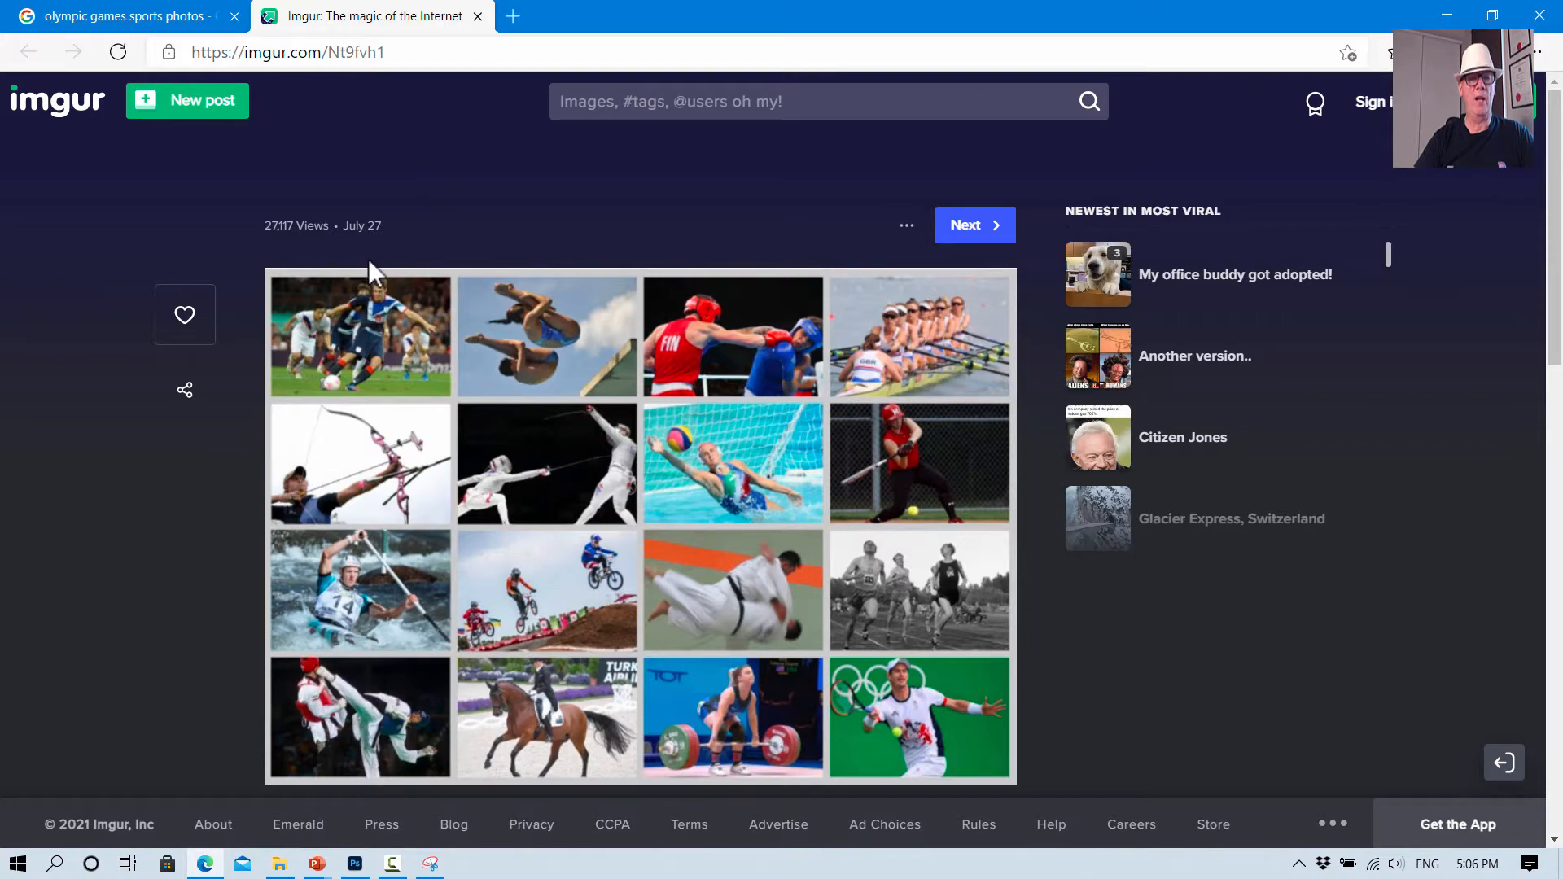
{"action": "right_click", "coordinate": [536, 395]}
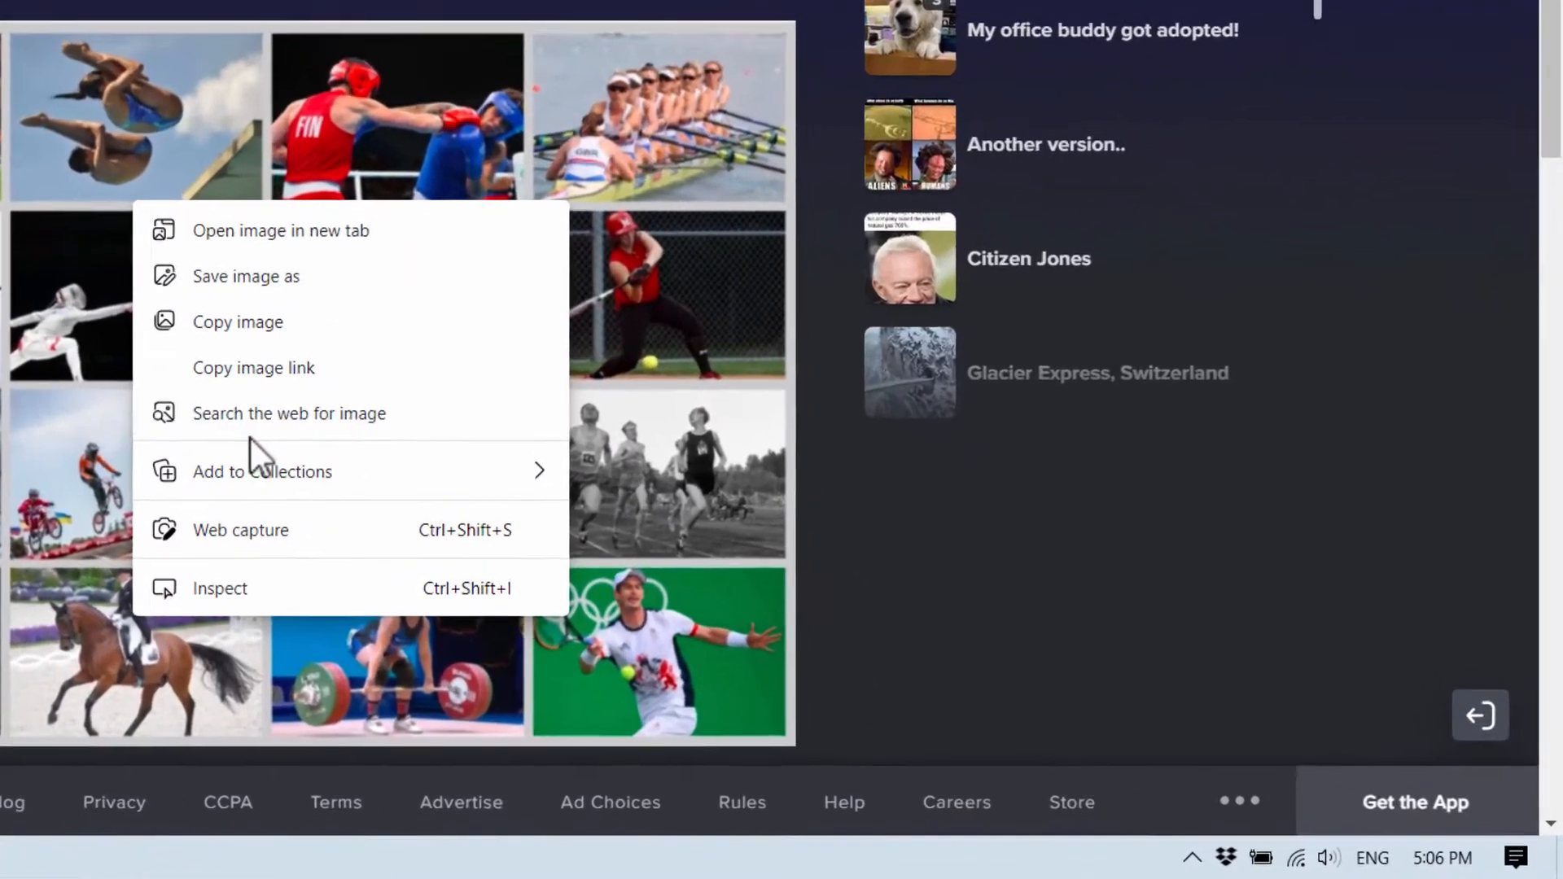
{"action": "left_click", "coordinate": [245, 276]}
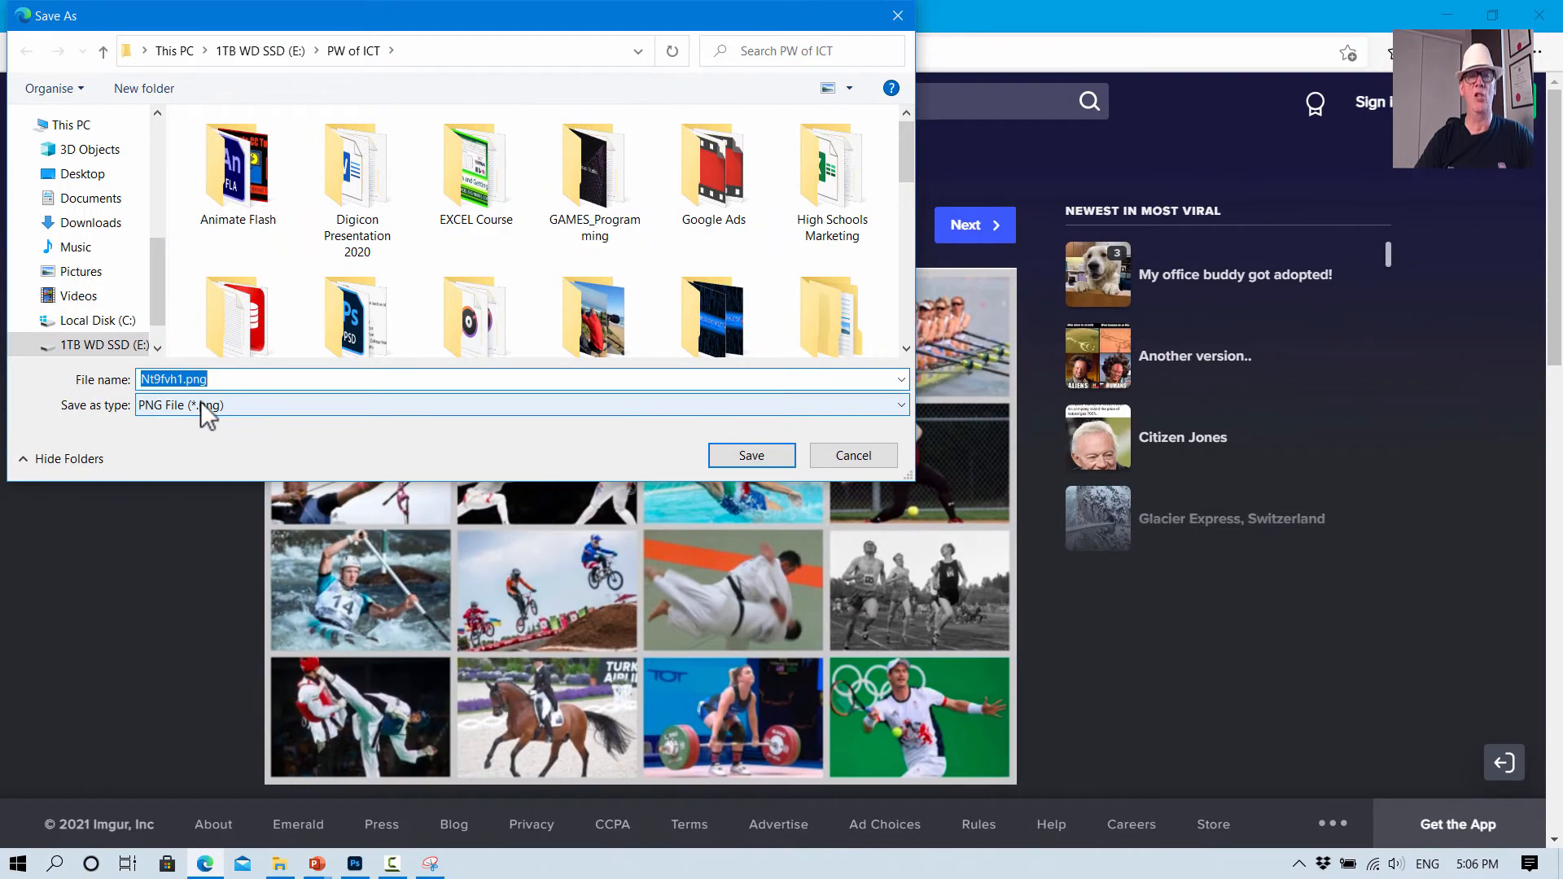
{"action": "left_click", "coordinate": [865, 458]}
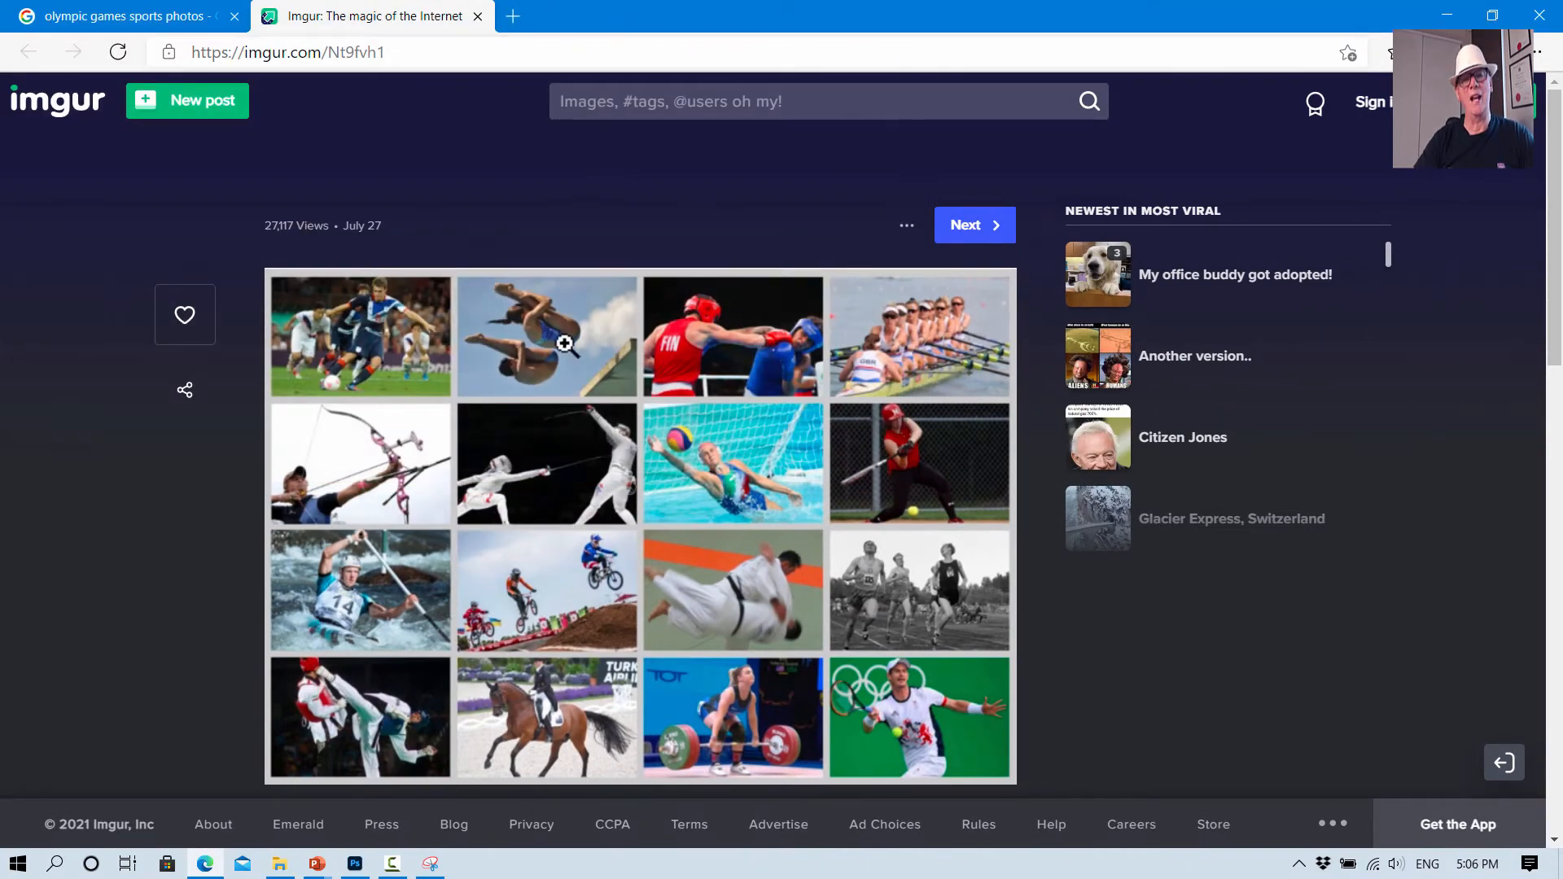
{"action": "left_click", "coordinate": [478, 17]}
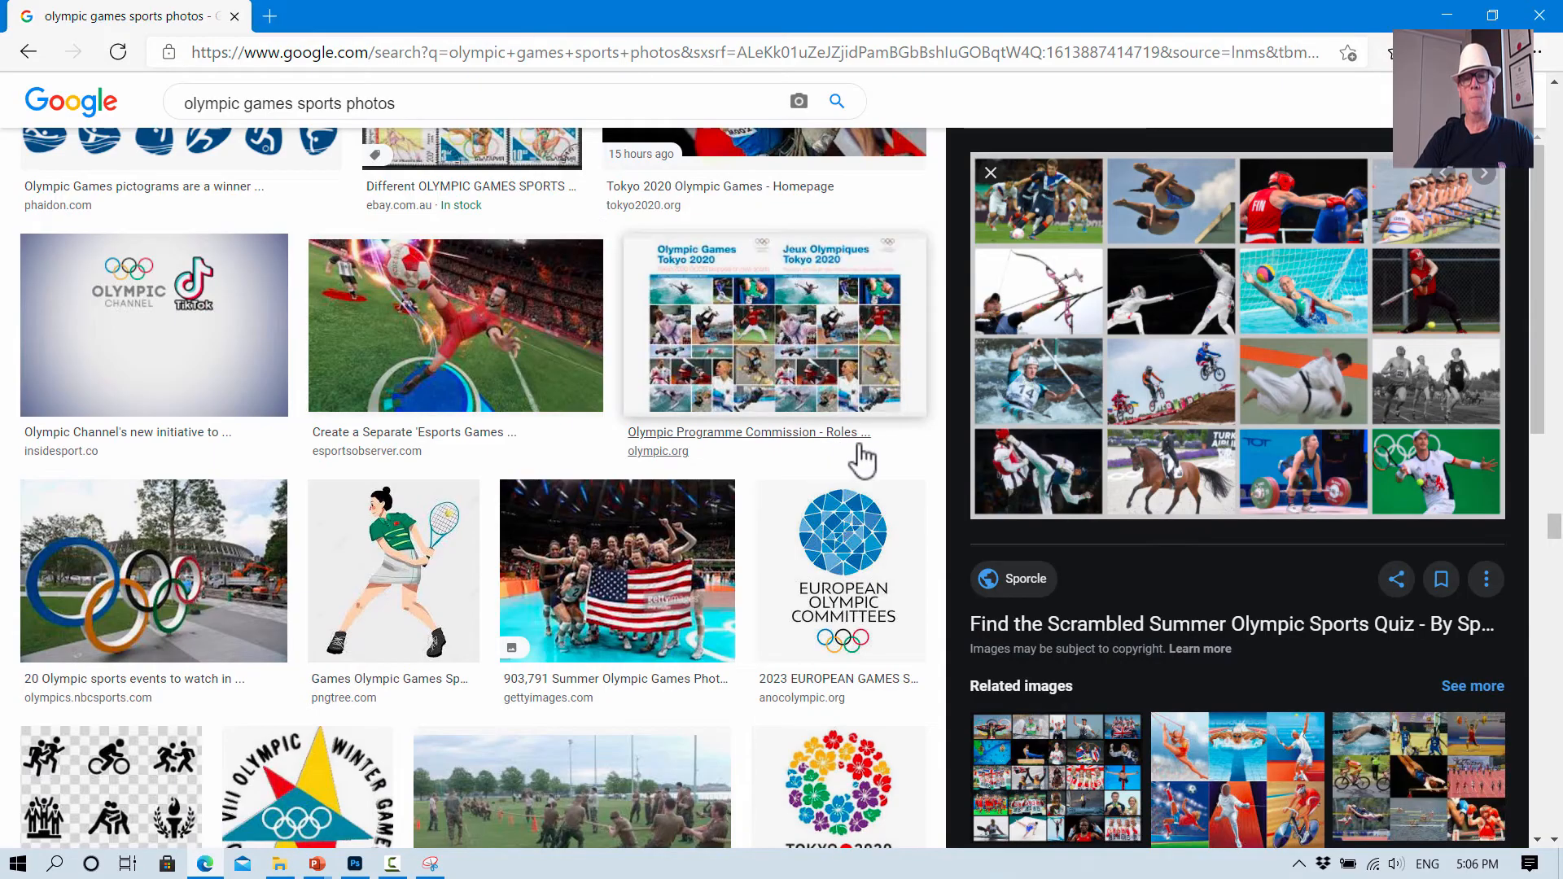
Step: Preview the Sports Journalists' Association Olympic collage from the related images and check its image in a separate browser tab
{"action": "scroll", "coordinate": [1111, 531], "scroll_direction": "down", "scroll_amount": 4}
{"action": "left_click", "coordinate": [1091, 488]}
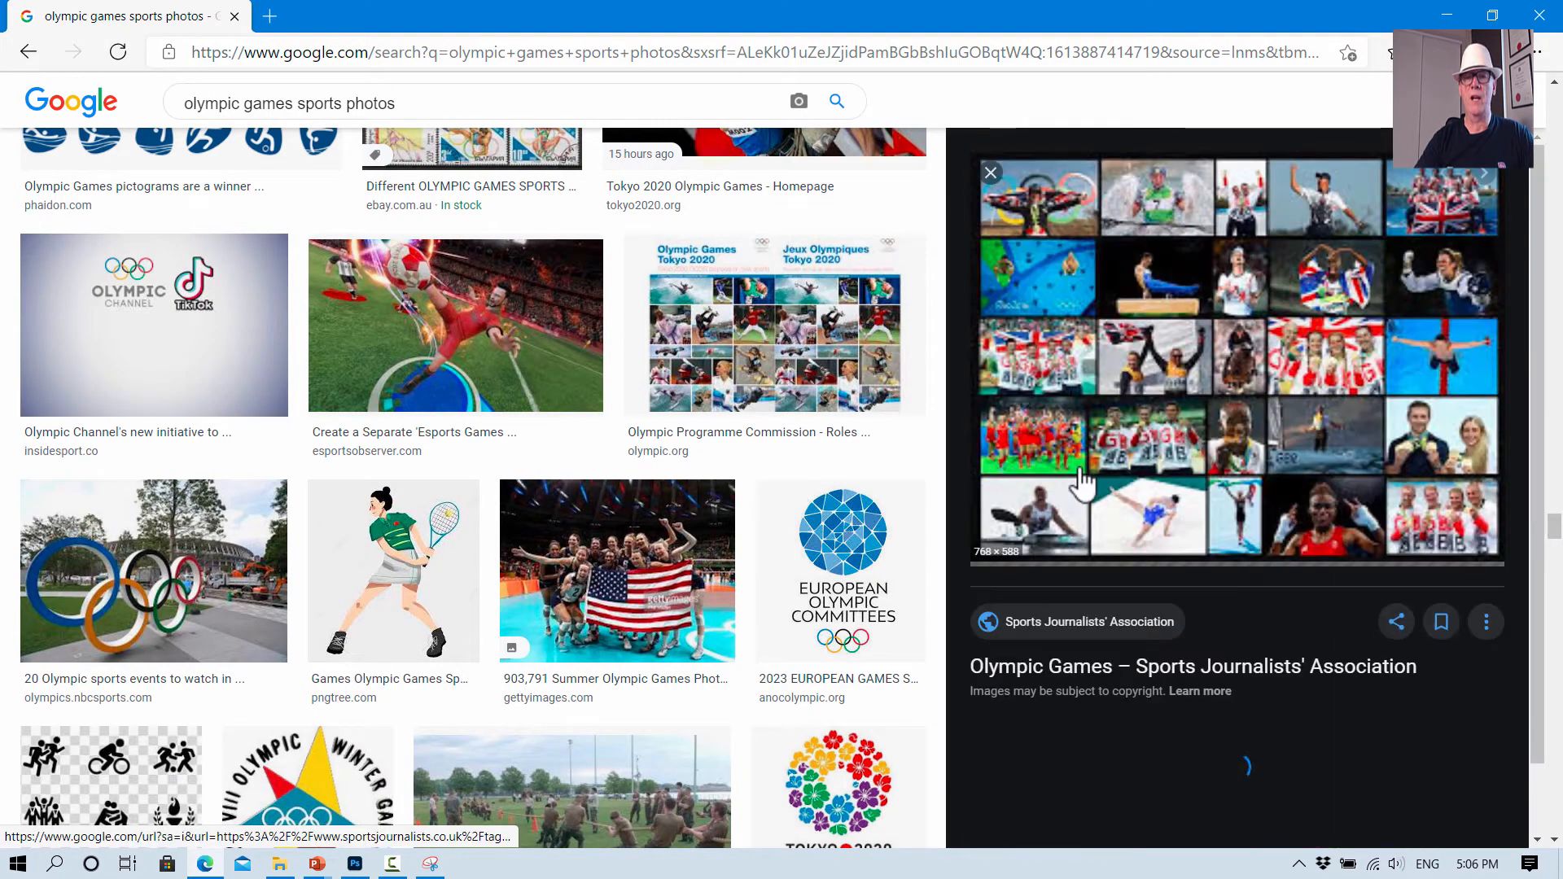
{"action": "right_click", "coordinate": [1235, 417]}
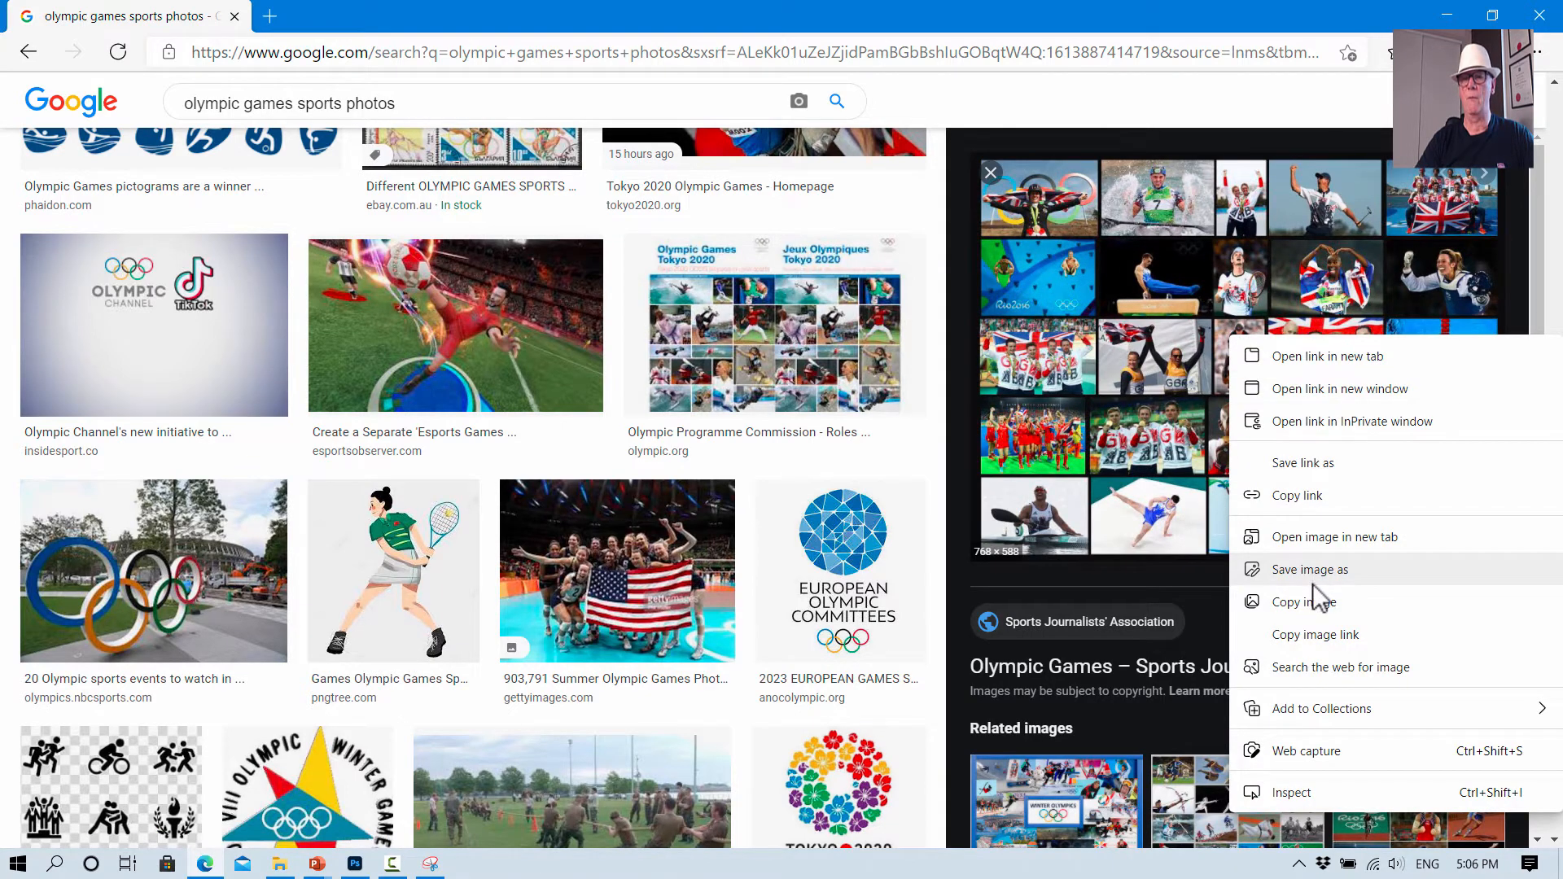
{"action": "left_click", "coordinate": [1334, 538]}
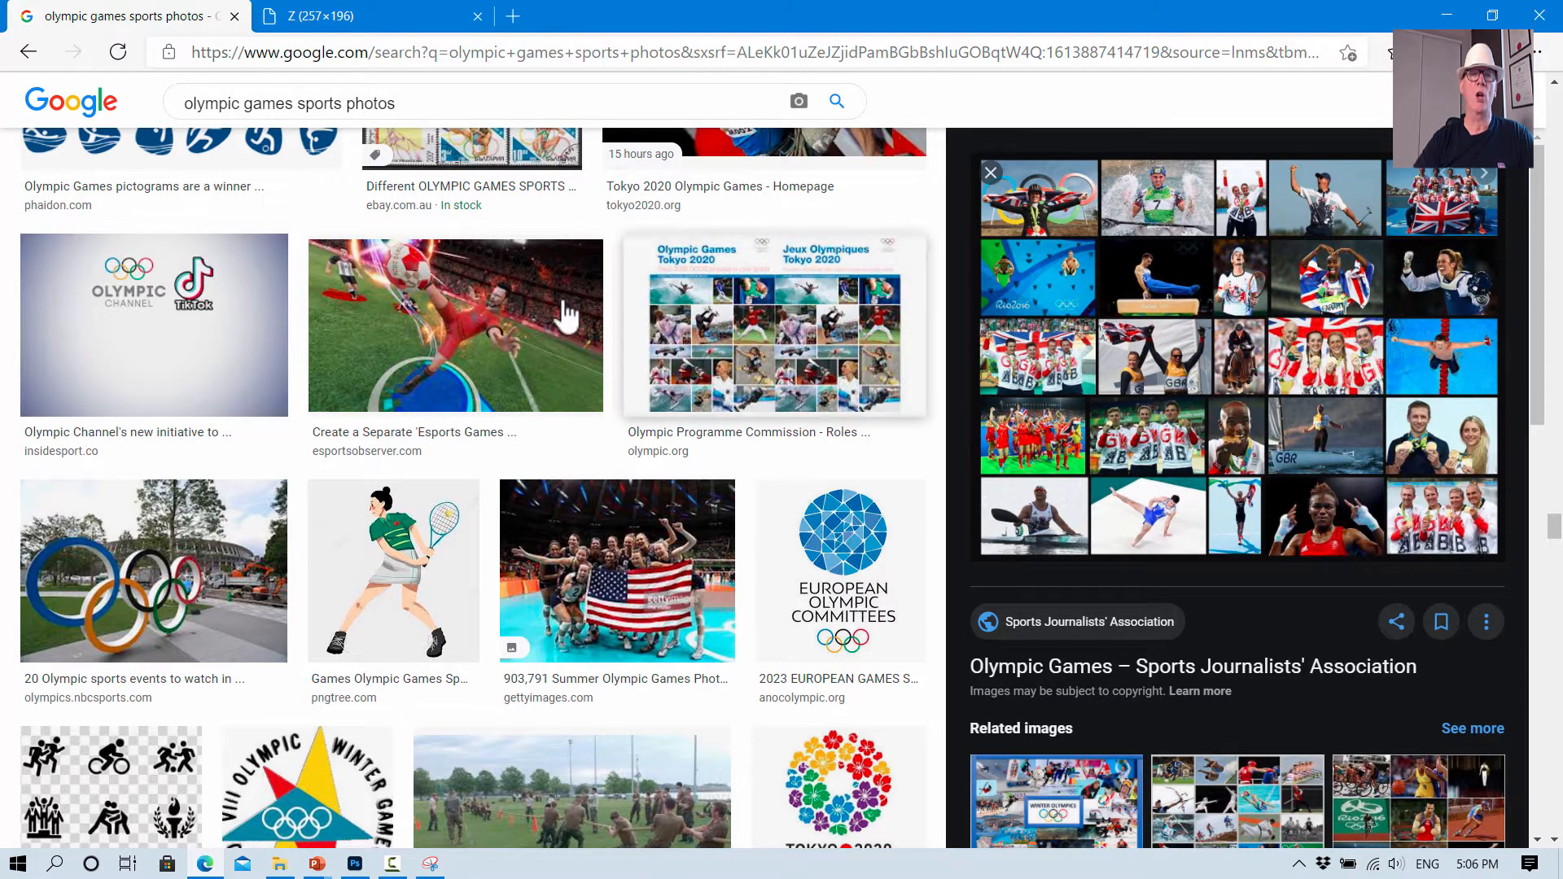
{"action": "left_click", "coordinate": [366, 19]}
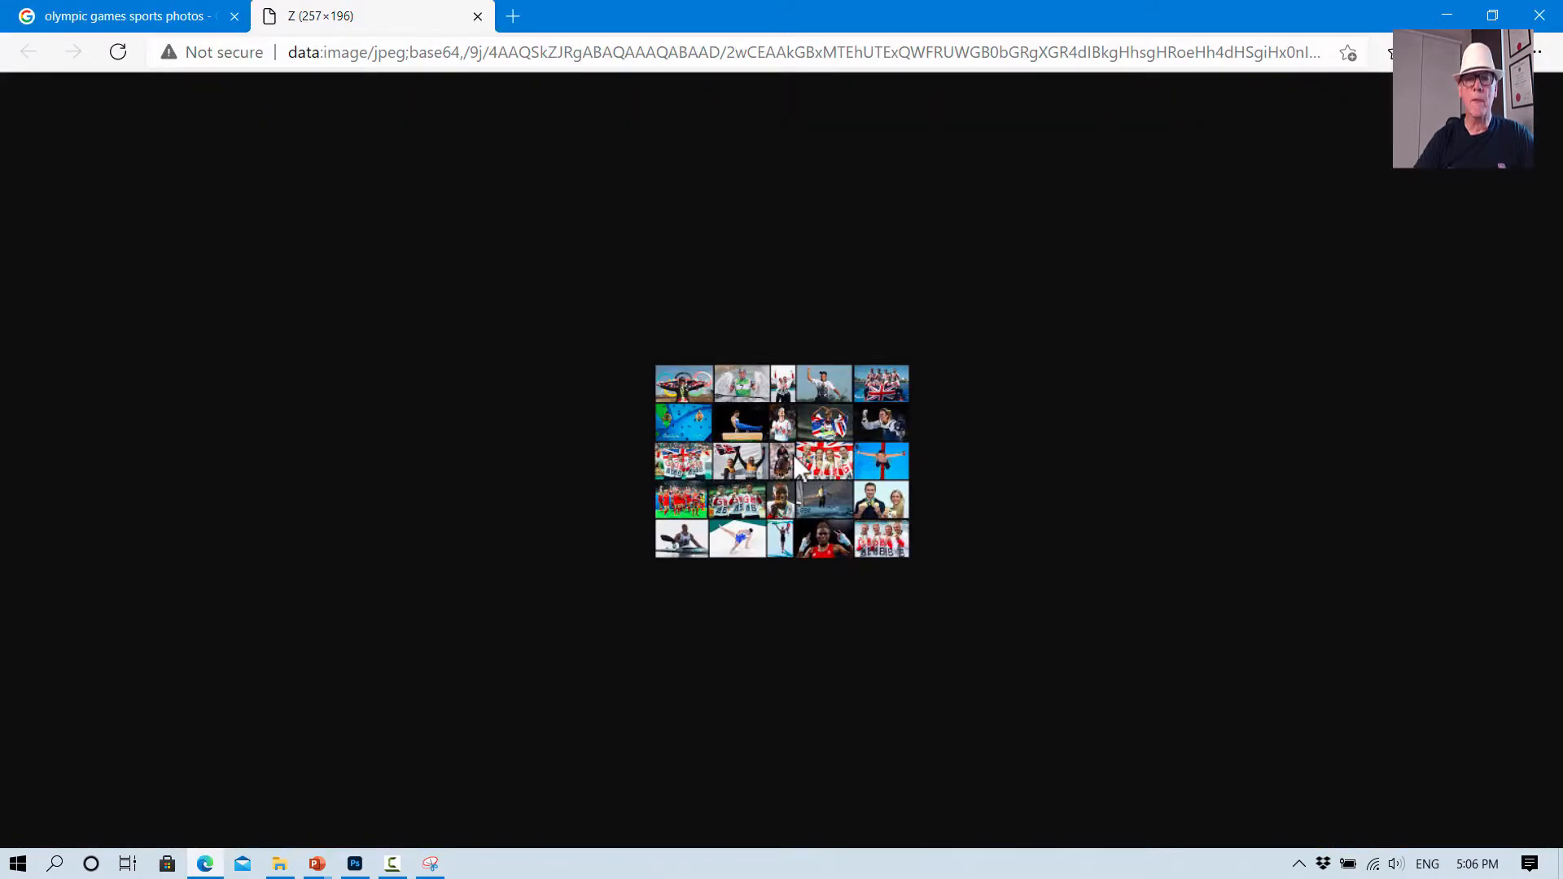
{"action": "left_click", "coordinate": [478, 16]}
Step: Look over the related images and view the Sports Journalists' Association collage's full-size image in a new browser tab
{"action": "scroll", "coordinate": [1287, 431], "scroll_direction": "down", "scroll_amount": 8}
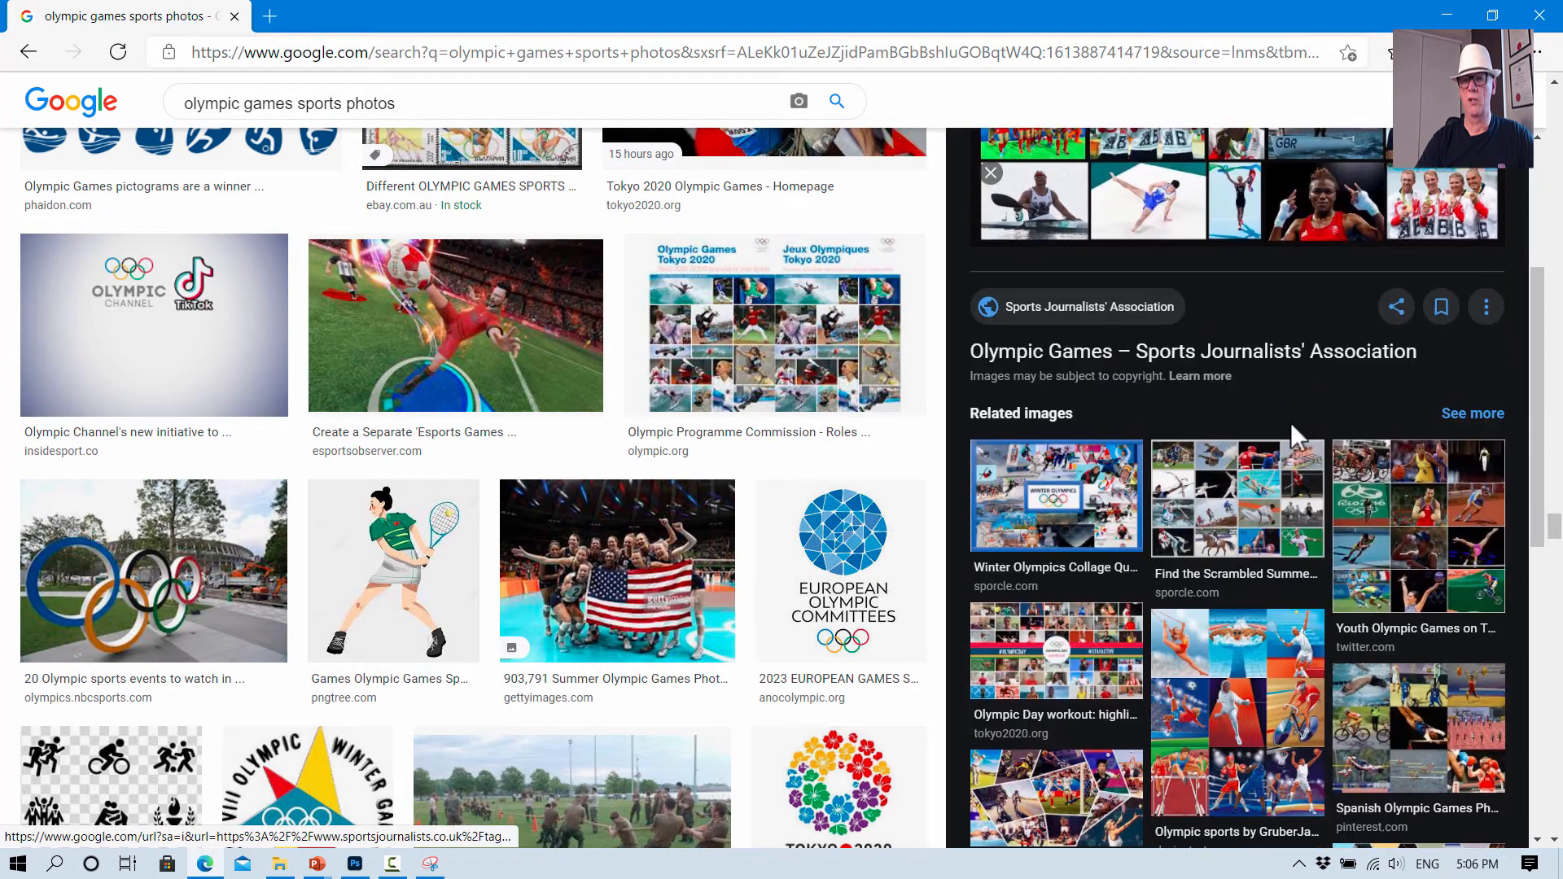
{"action": "scroll", "coordinate": [1287, 444], "scroll_direction": "down", "scroll_amount": 3}
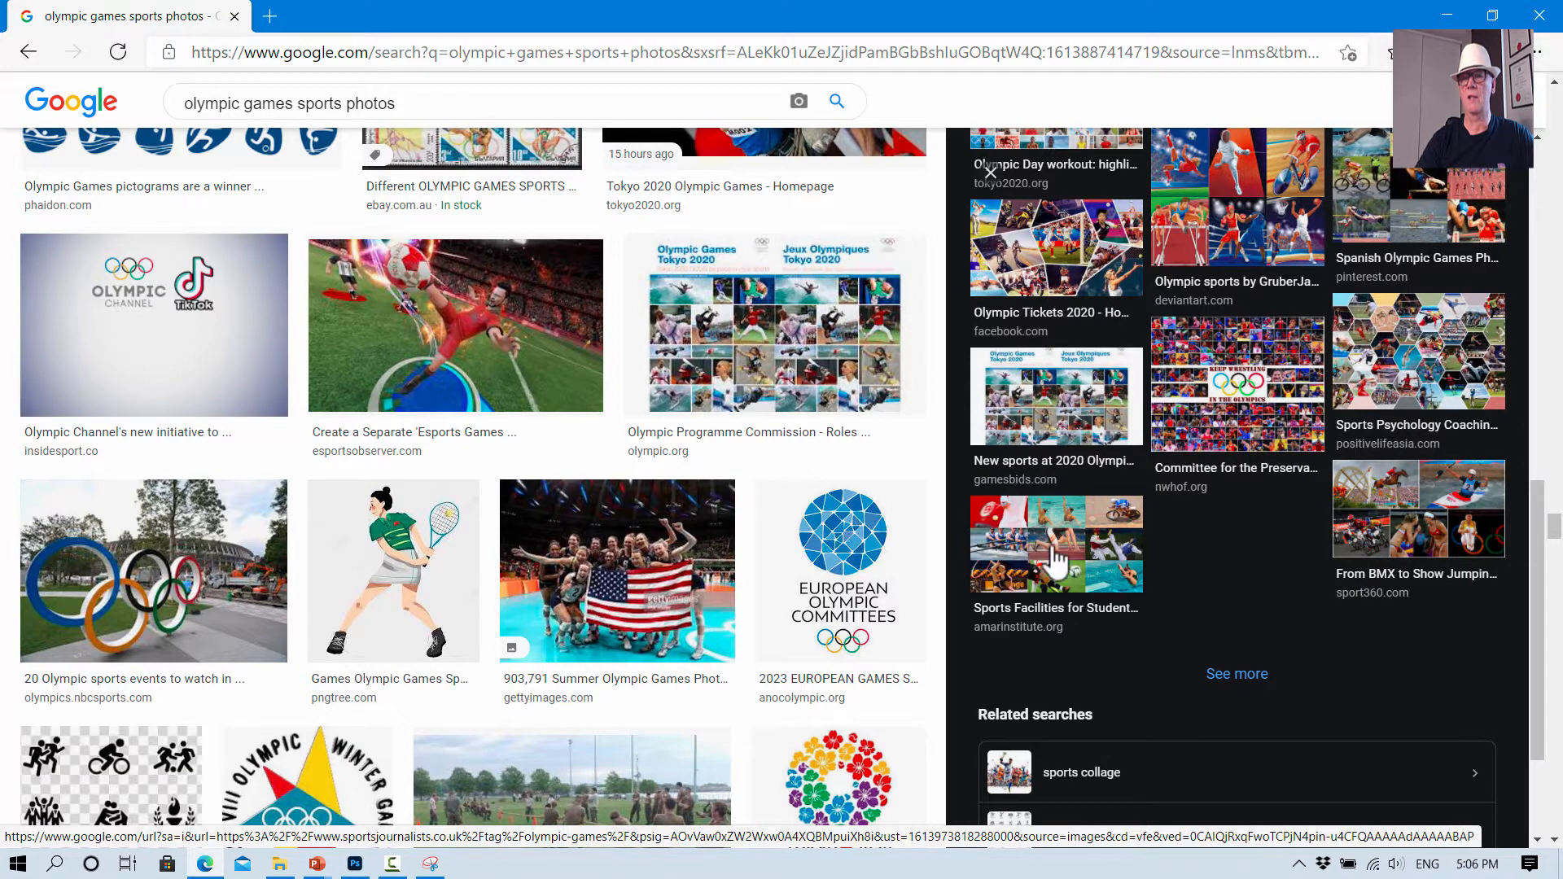
{"action": "left_click", "coordinate": [1299, 430]}
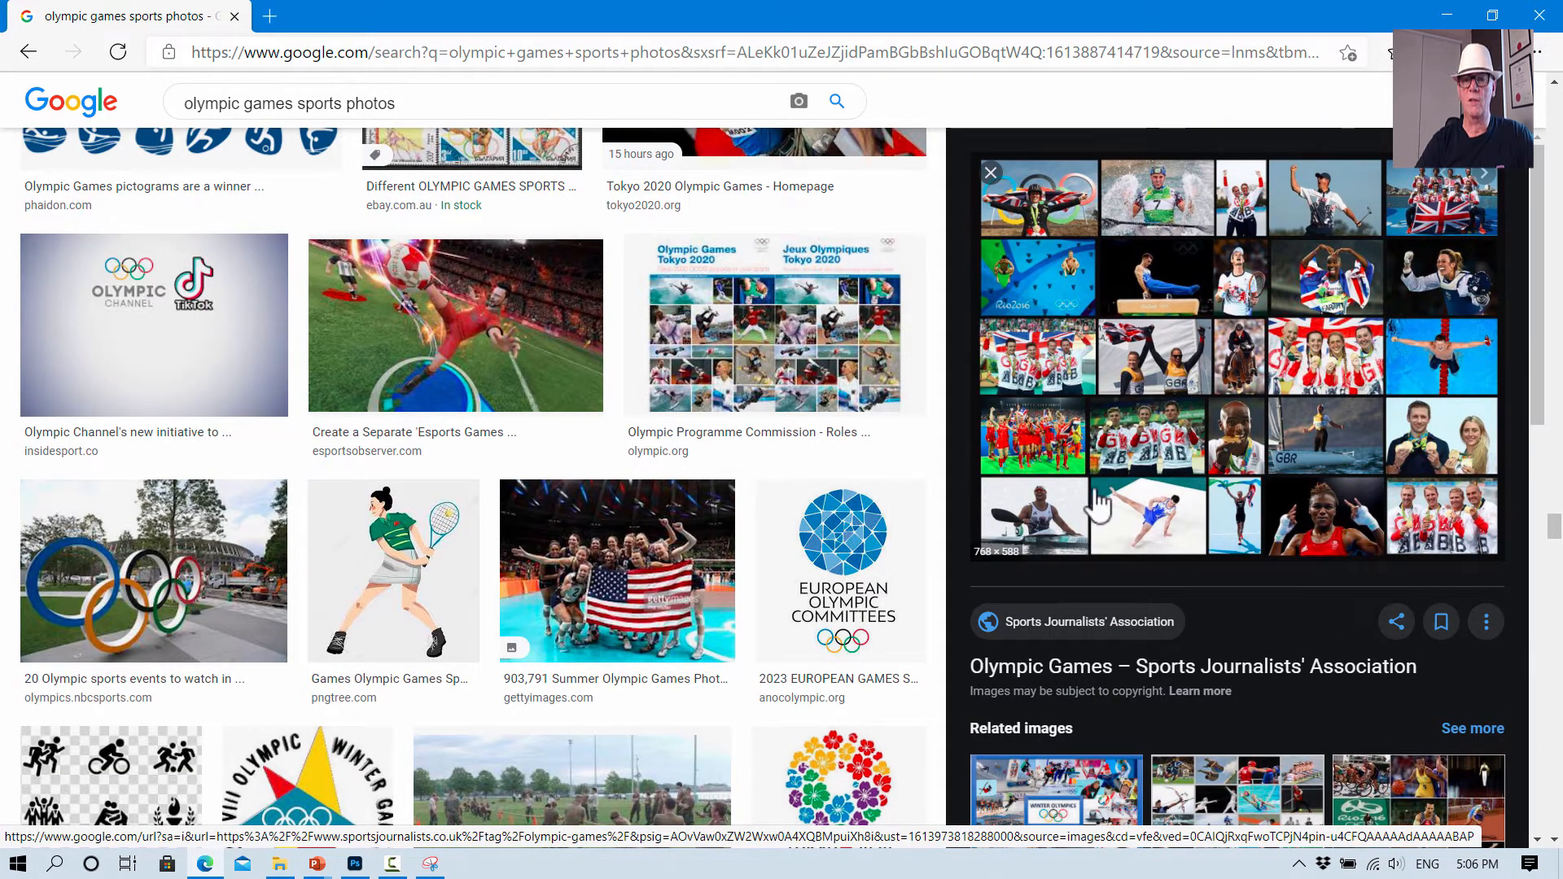
{"action": "right_click", "coordinate": [1187, 295]}
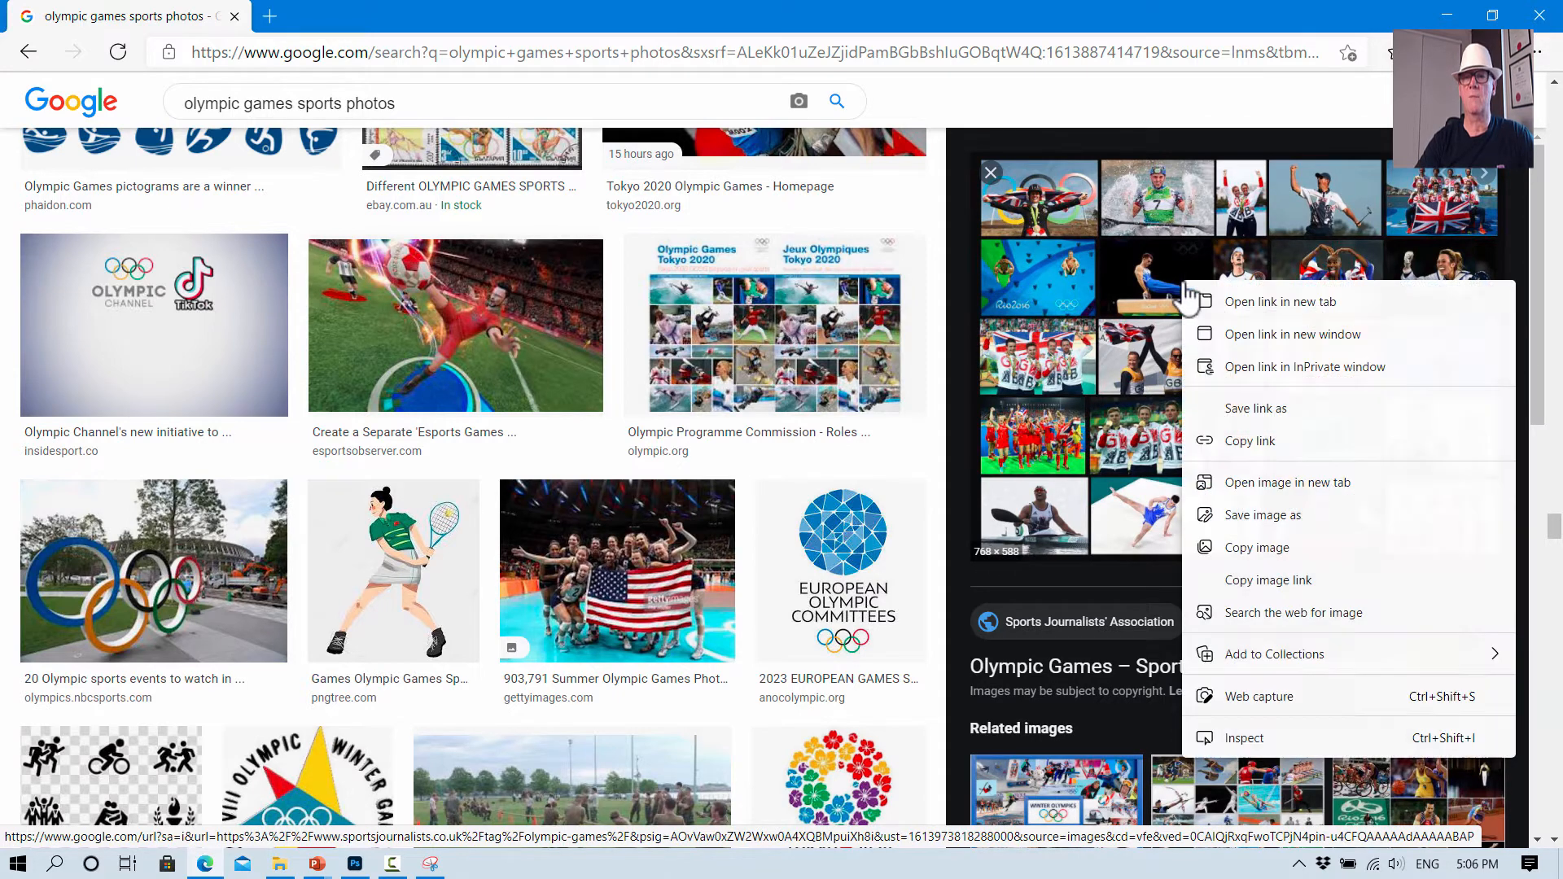
{"action": "left_click", "coordinate": [1285, 480]}
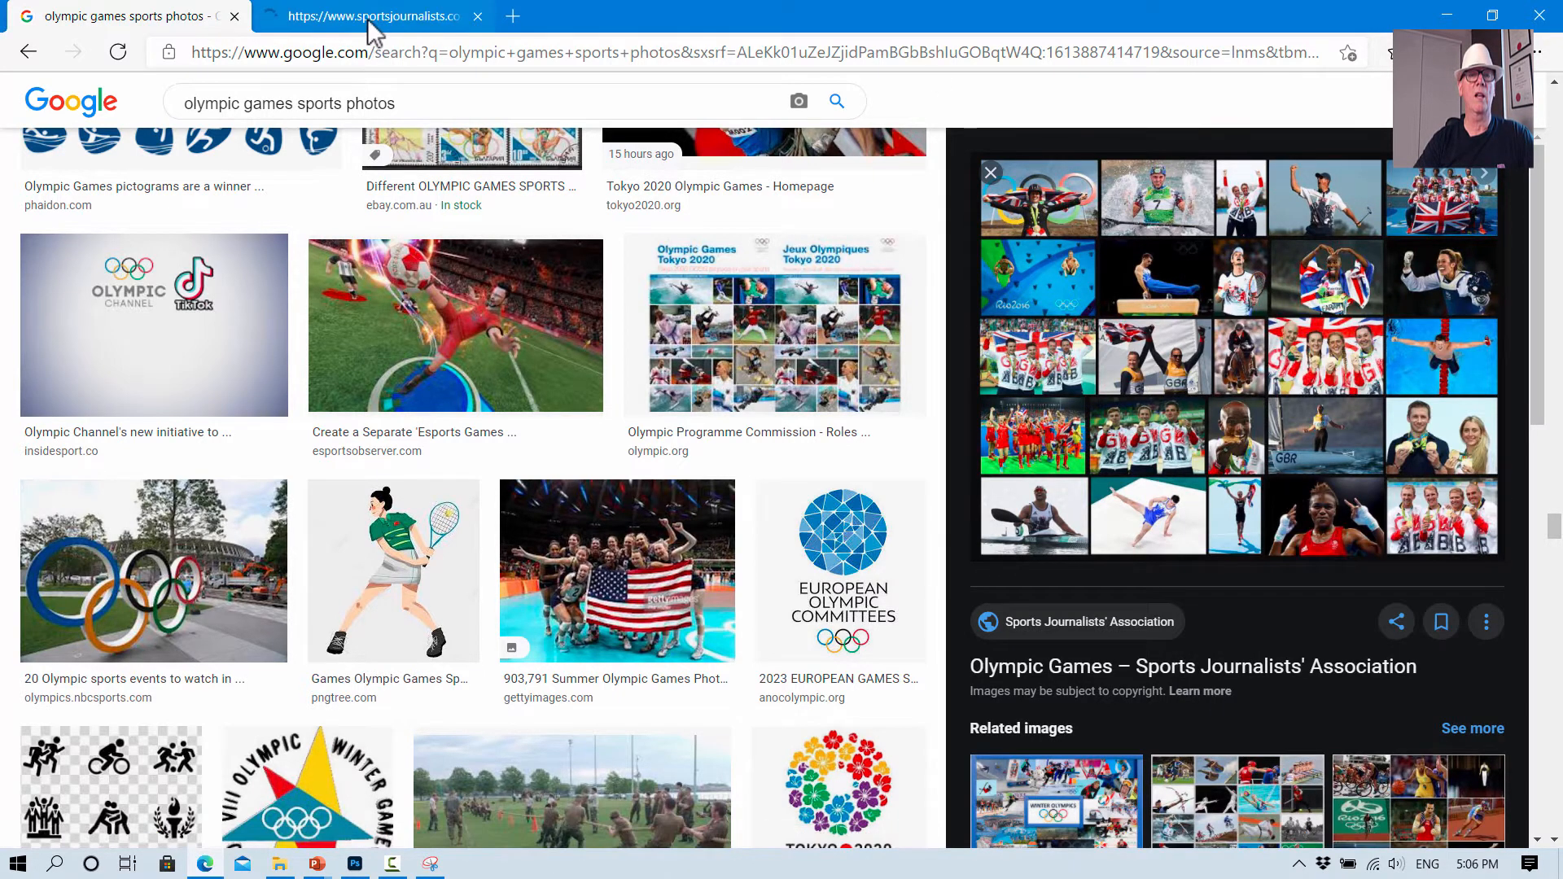
{"action": "left_click", "coordinate": [369, 17]}
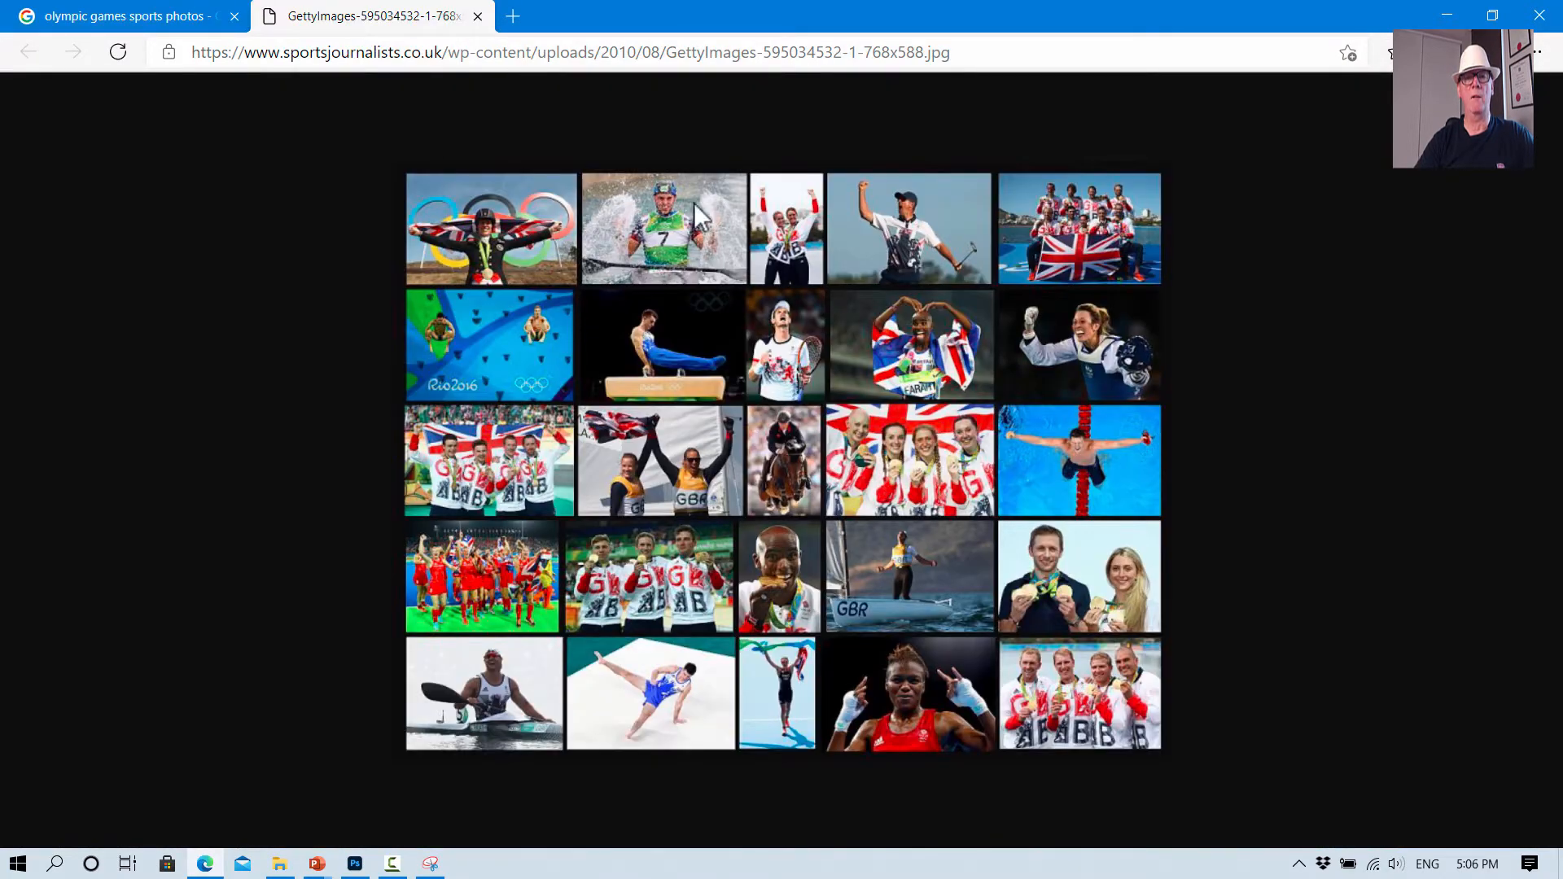
{"action": "right_click", "coordinate": [675, 348]}
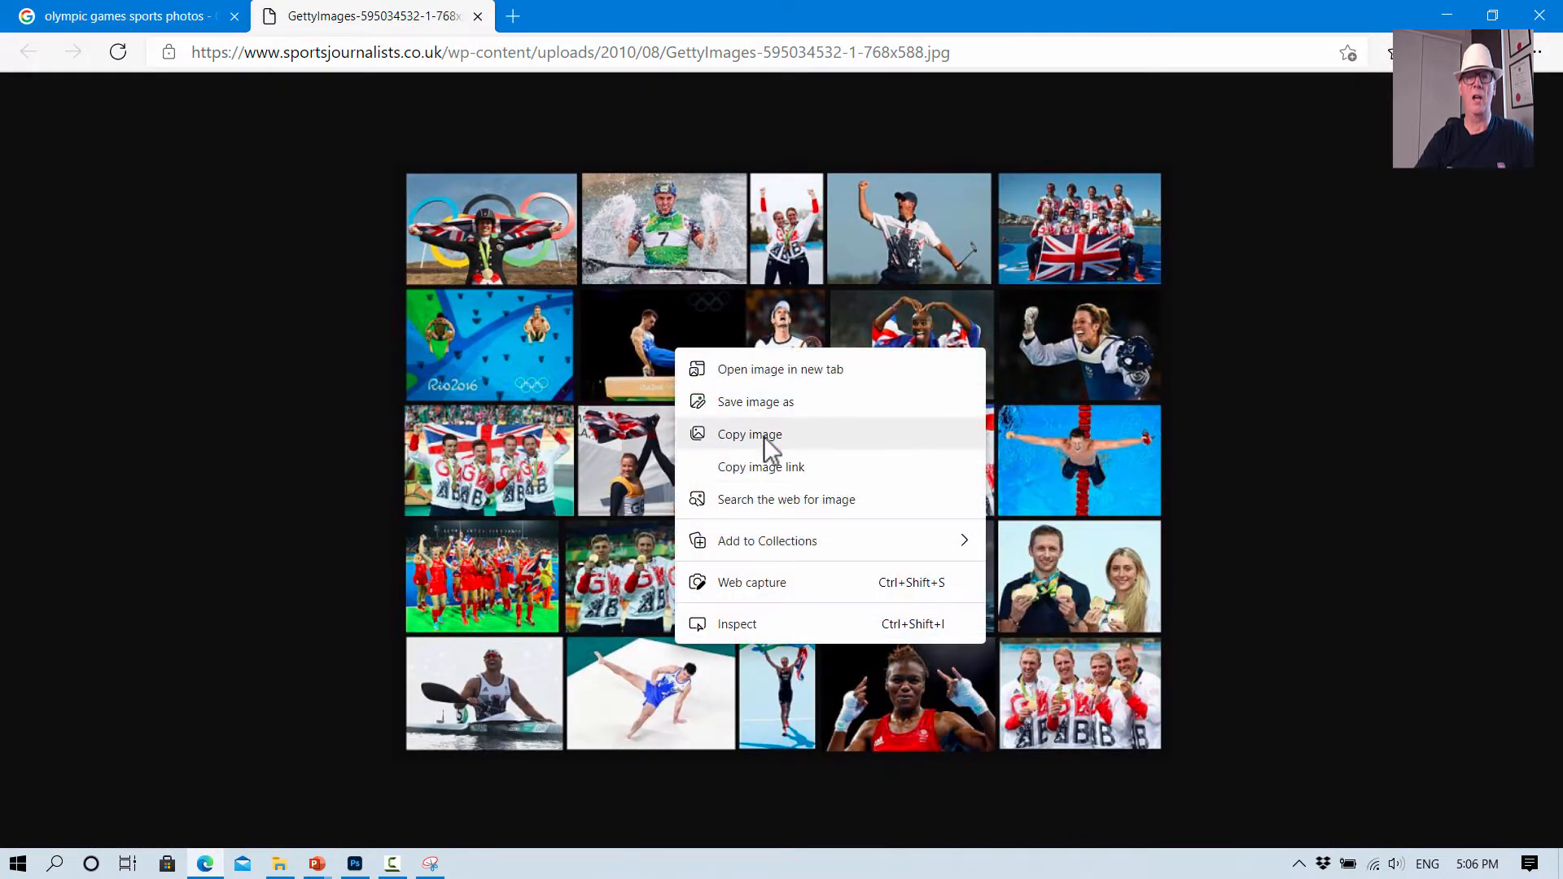
{"action": "left_click", "coordinate": [1291, 380]}
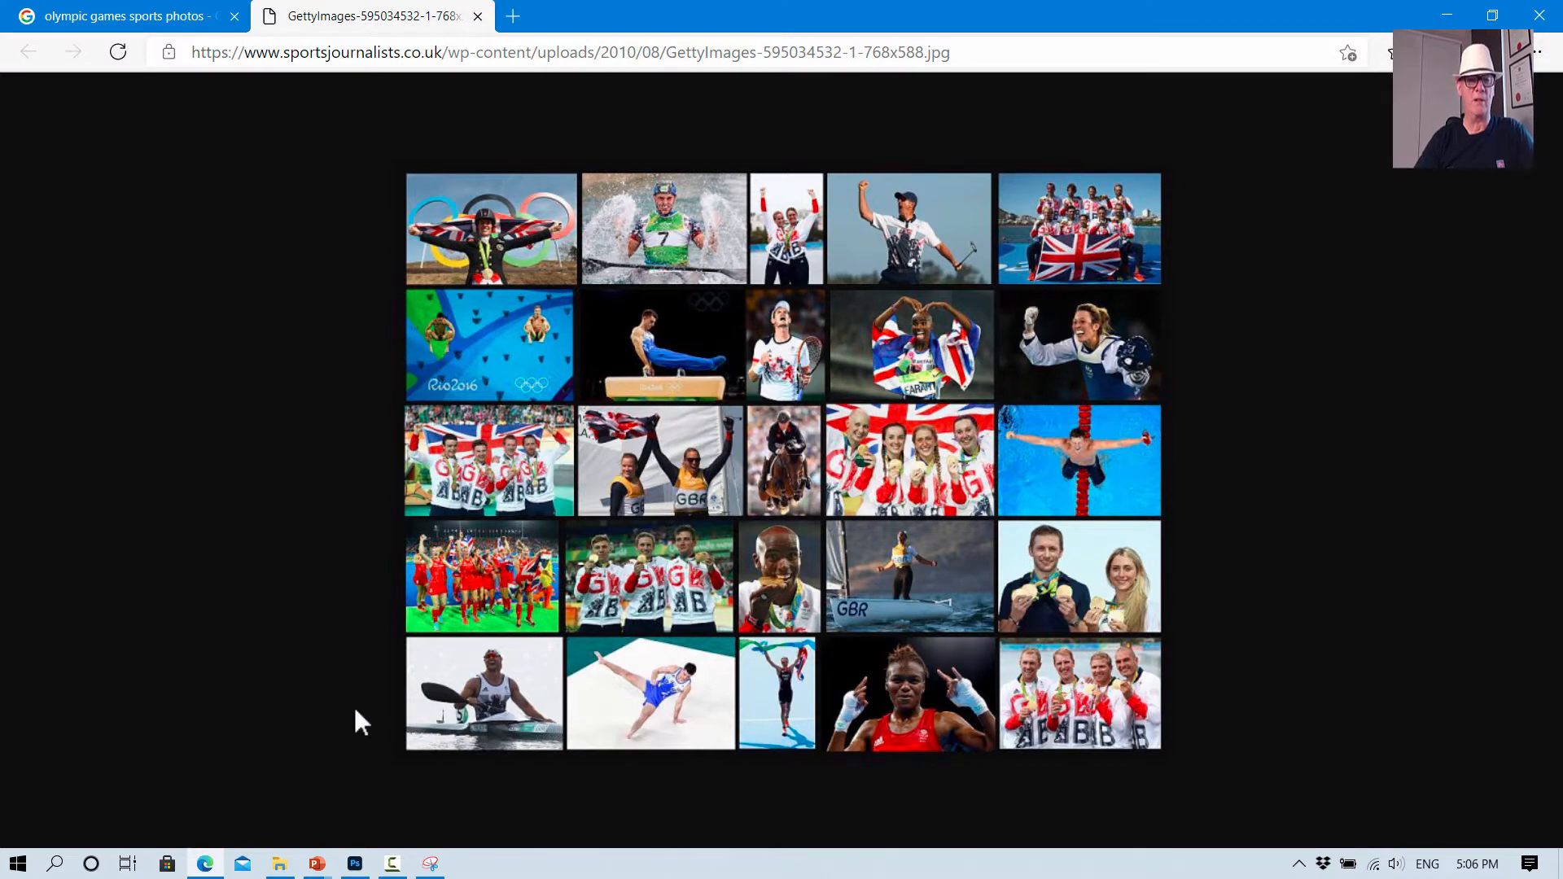
Step: Switch to the PowerPoint slide show and advance through the snip, copy-paste and layer-renaming slides to the Free Transform slide
{"action": "mouse_move", "coordinate": [316, 870]}
{"action": "left_click", "coordinate": [428, 778]}
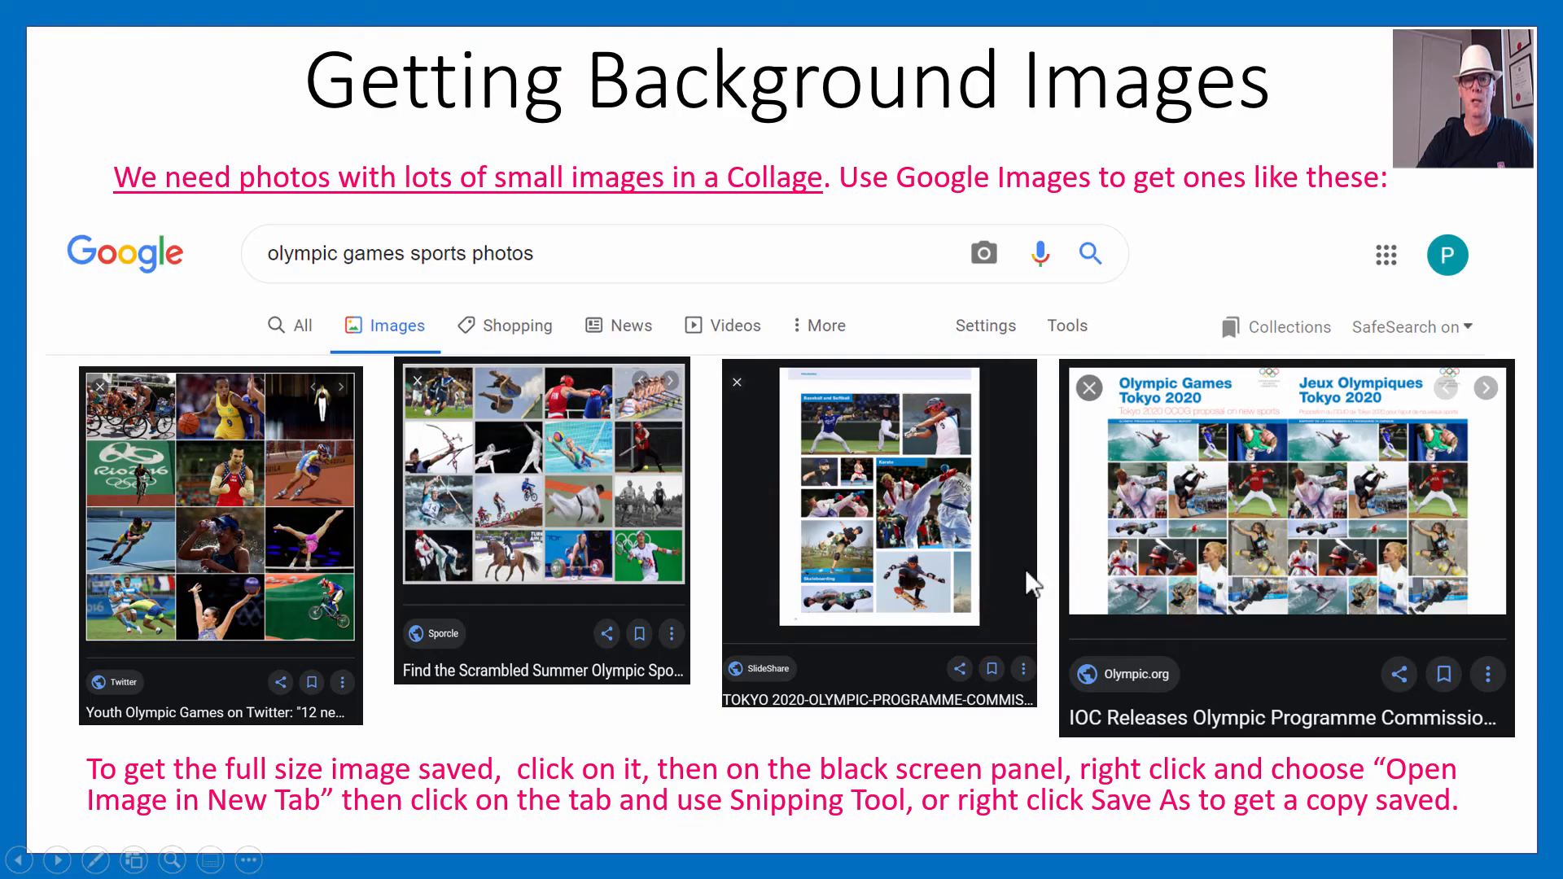
{"action": "left_click", "coordinate": [1299, 597]}
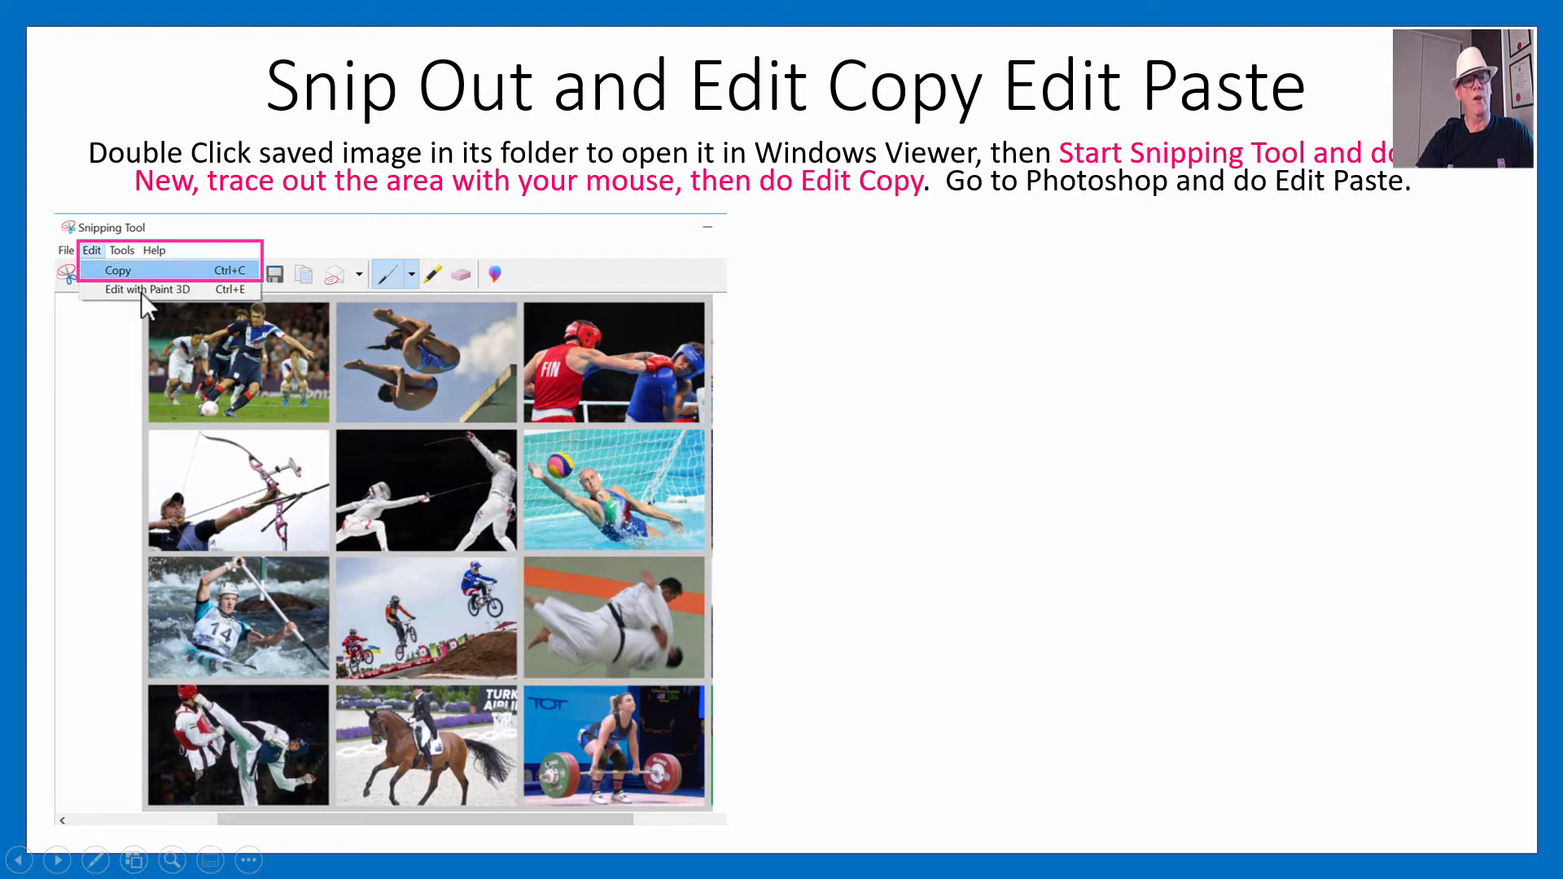
{"action": "left_click", "coordinate": [643, 629]}
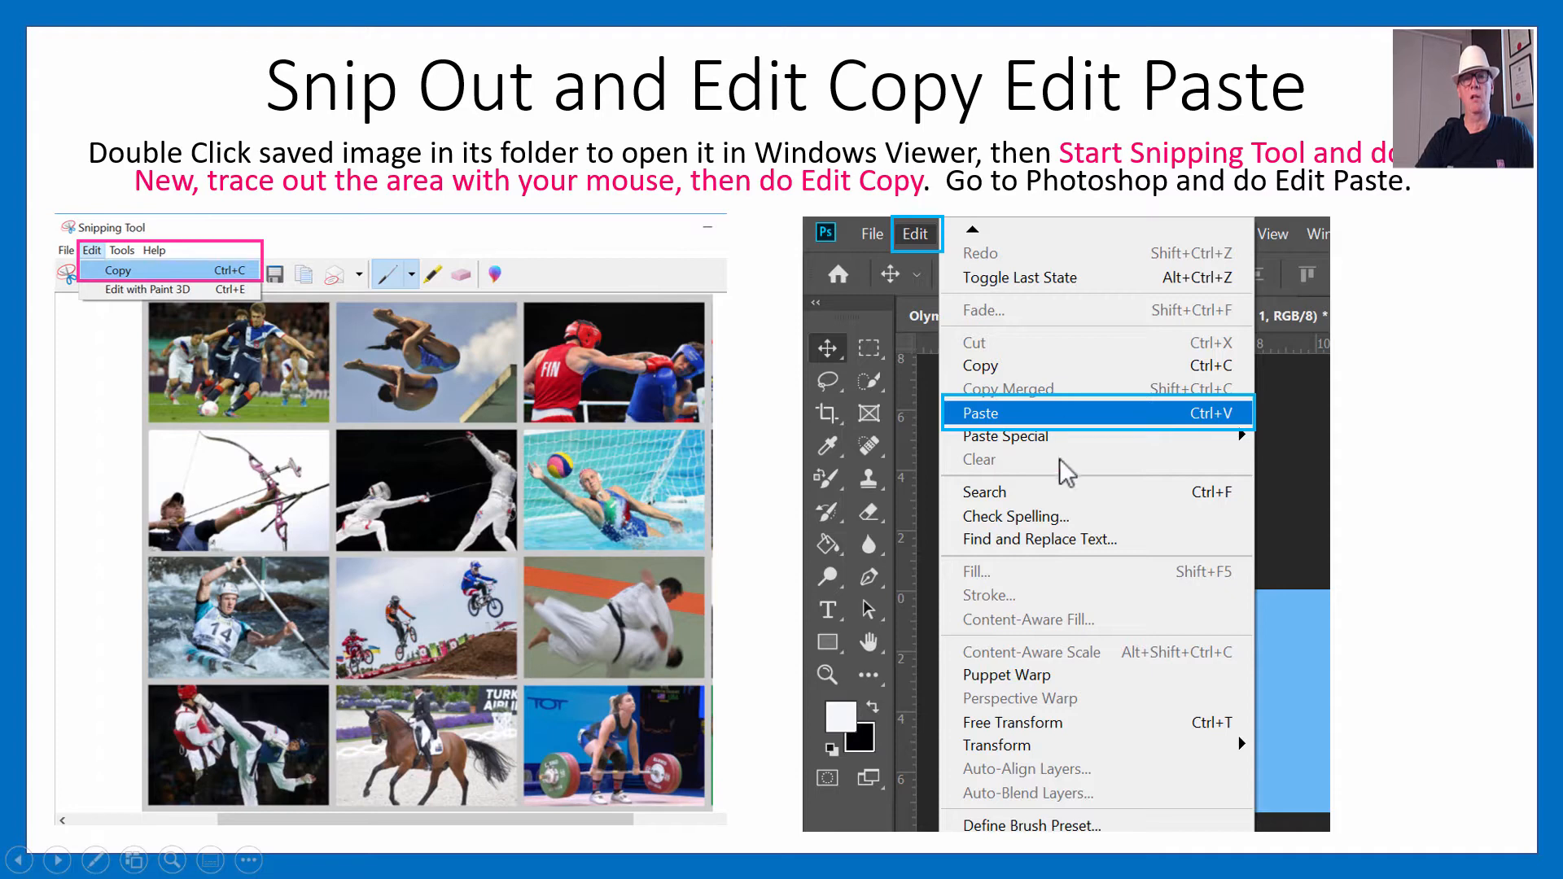
{"action": "left_click", "coordinate": [1466, 307]}
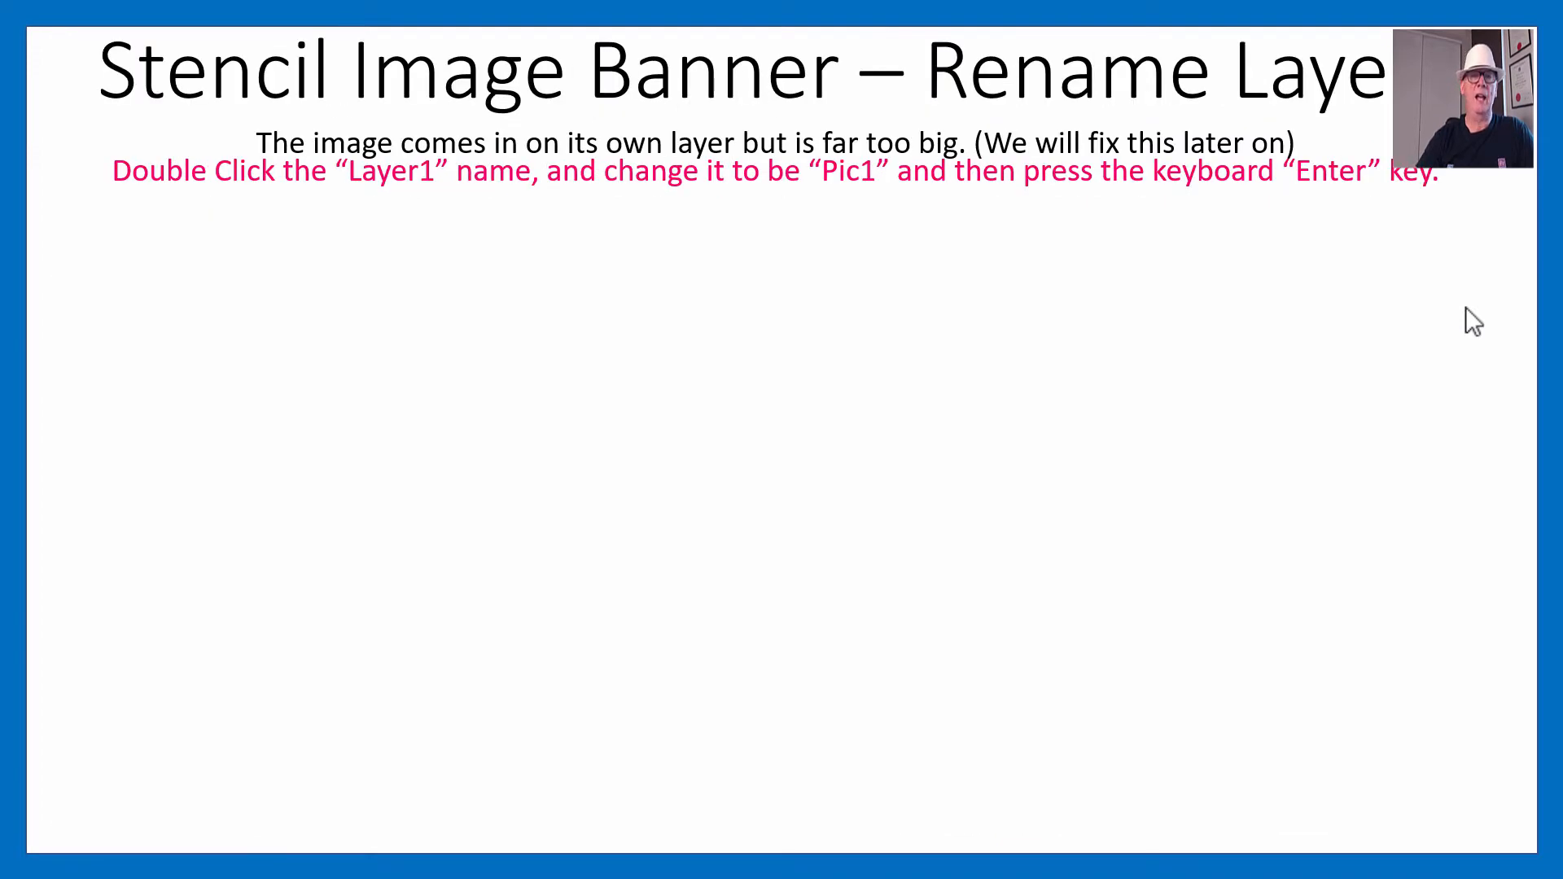
{"action": "left_click", "coordinate": [1466, 307]}
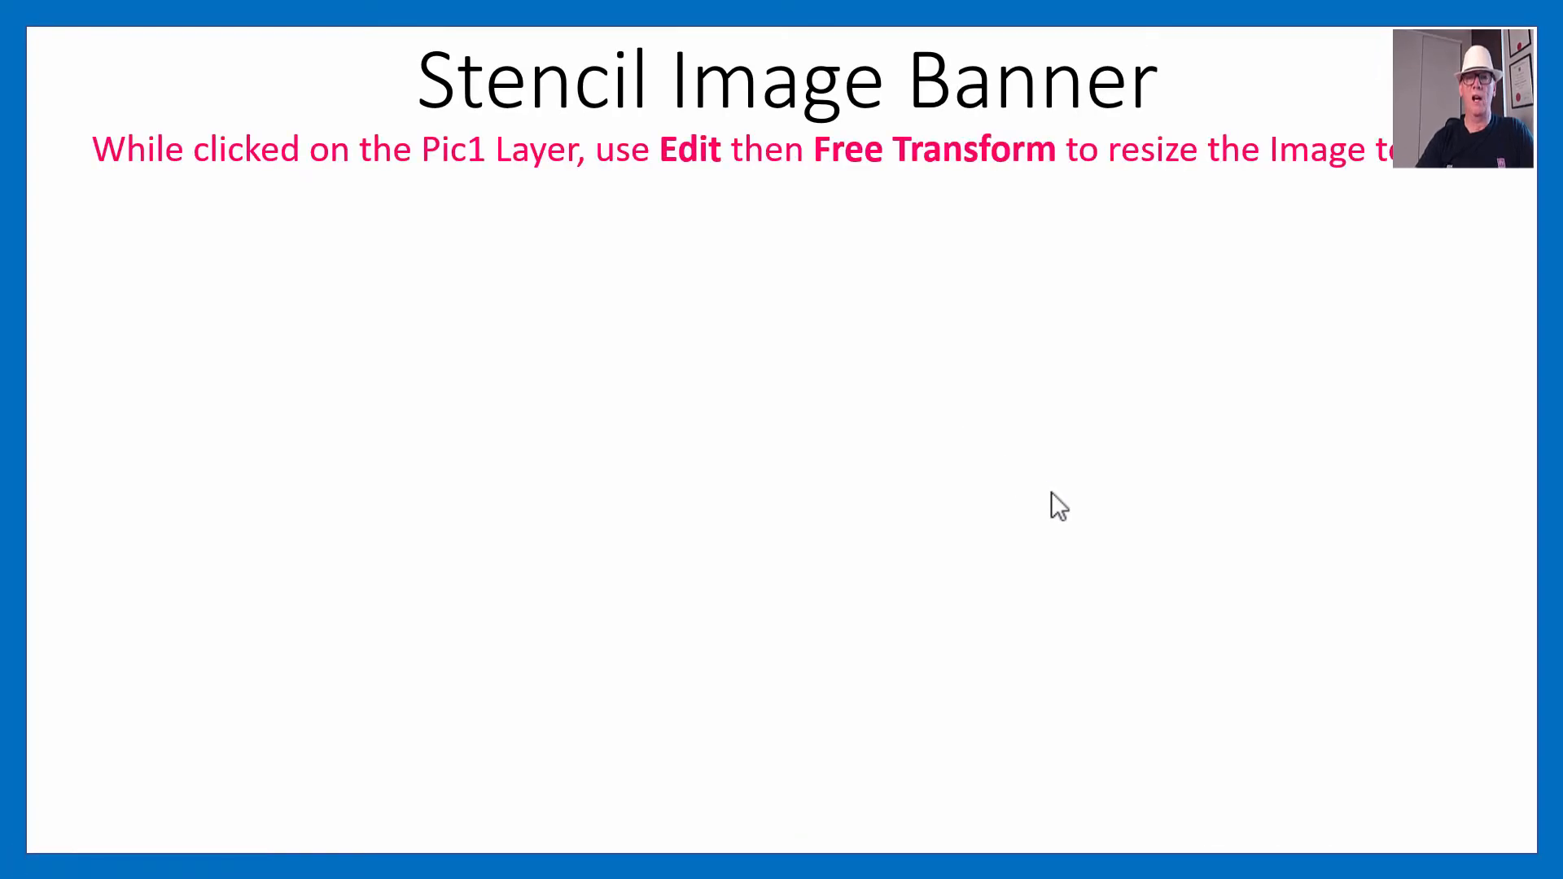
Step: Advance through the slides on Free Transform, removing the white layer and merging the background images to one layer
{"action": "left_click", "coordinate": [1052, 492]}
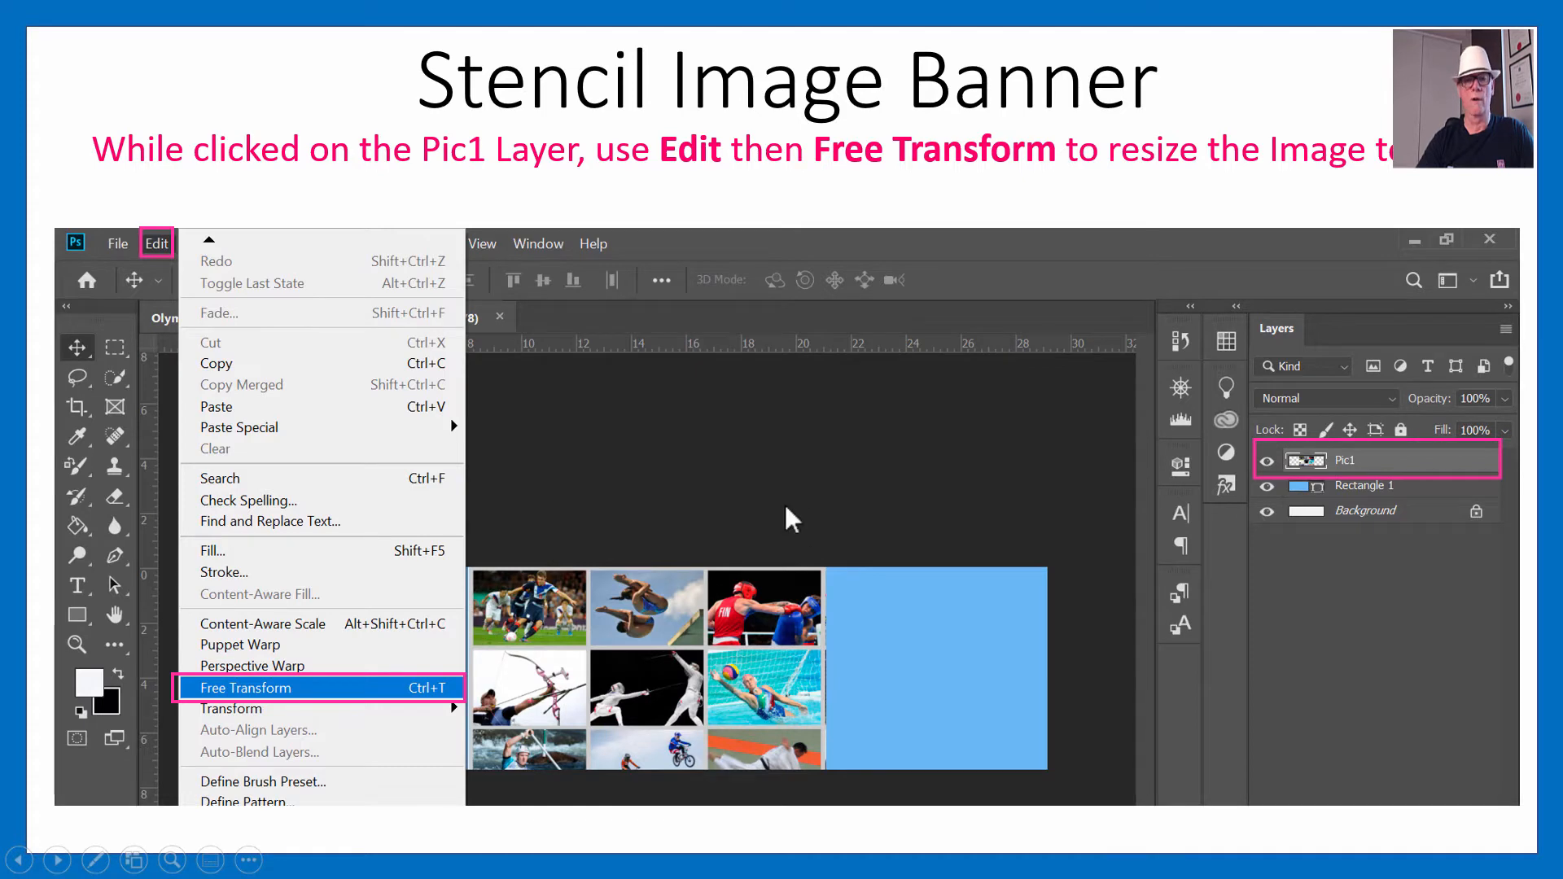
{"action": "left_click", "coordinate": [804, 453]}
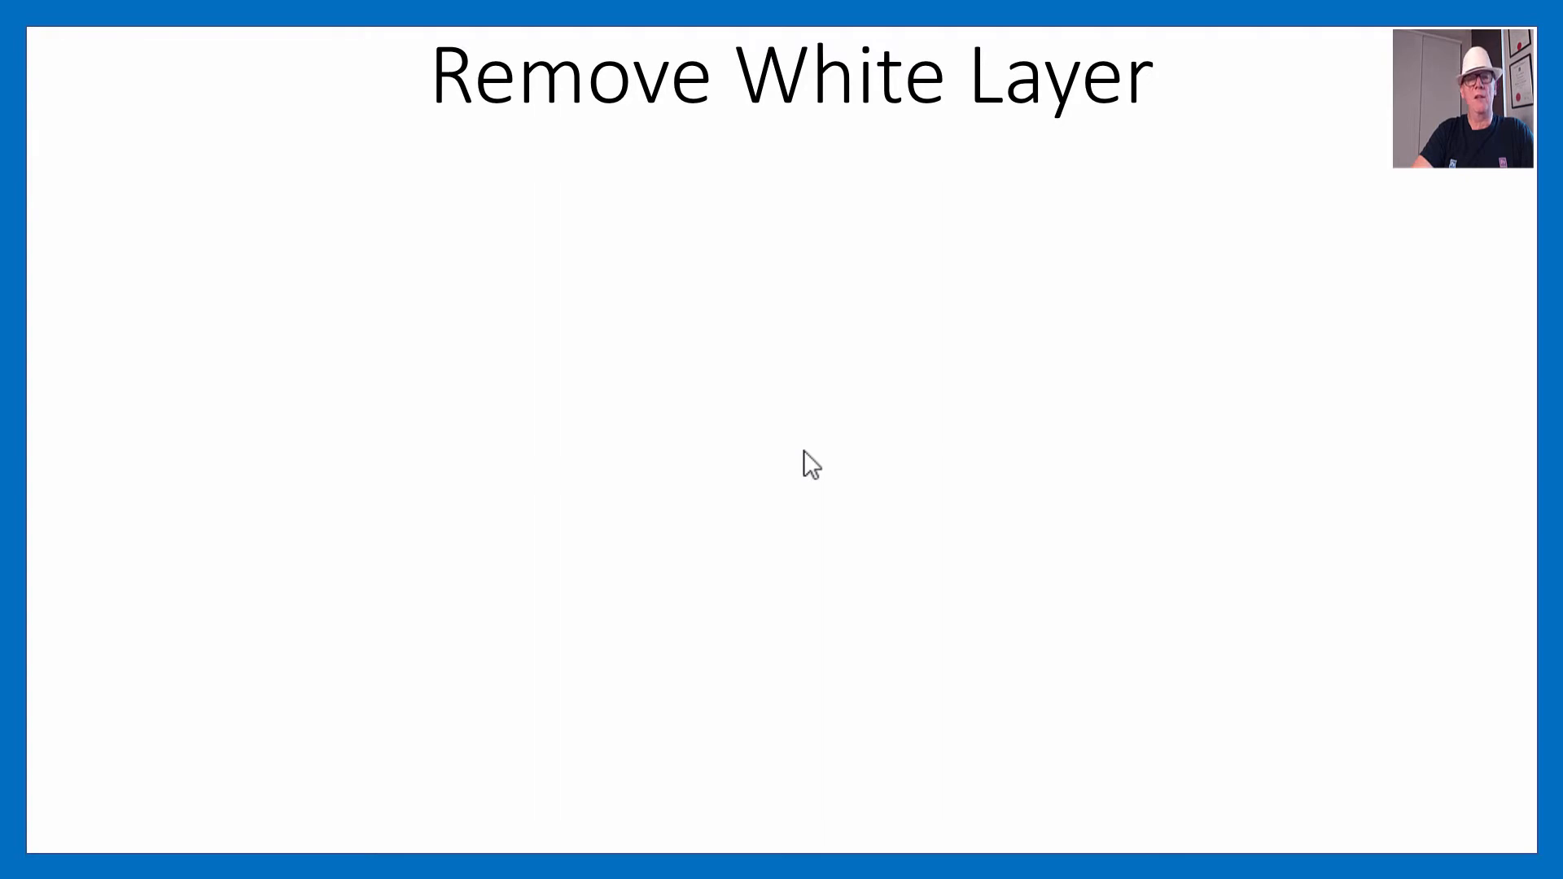
{"action": "left_click", "coordinate": [804, 452]}
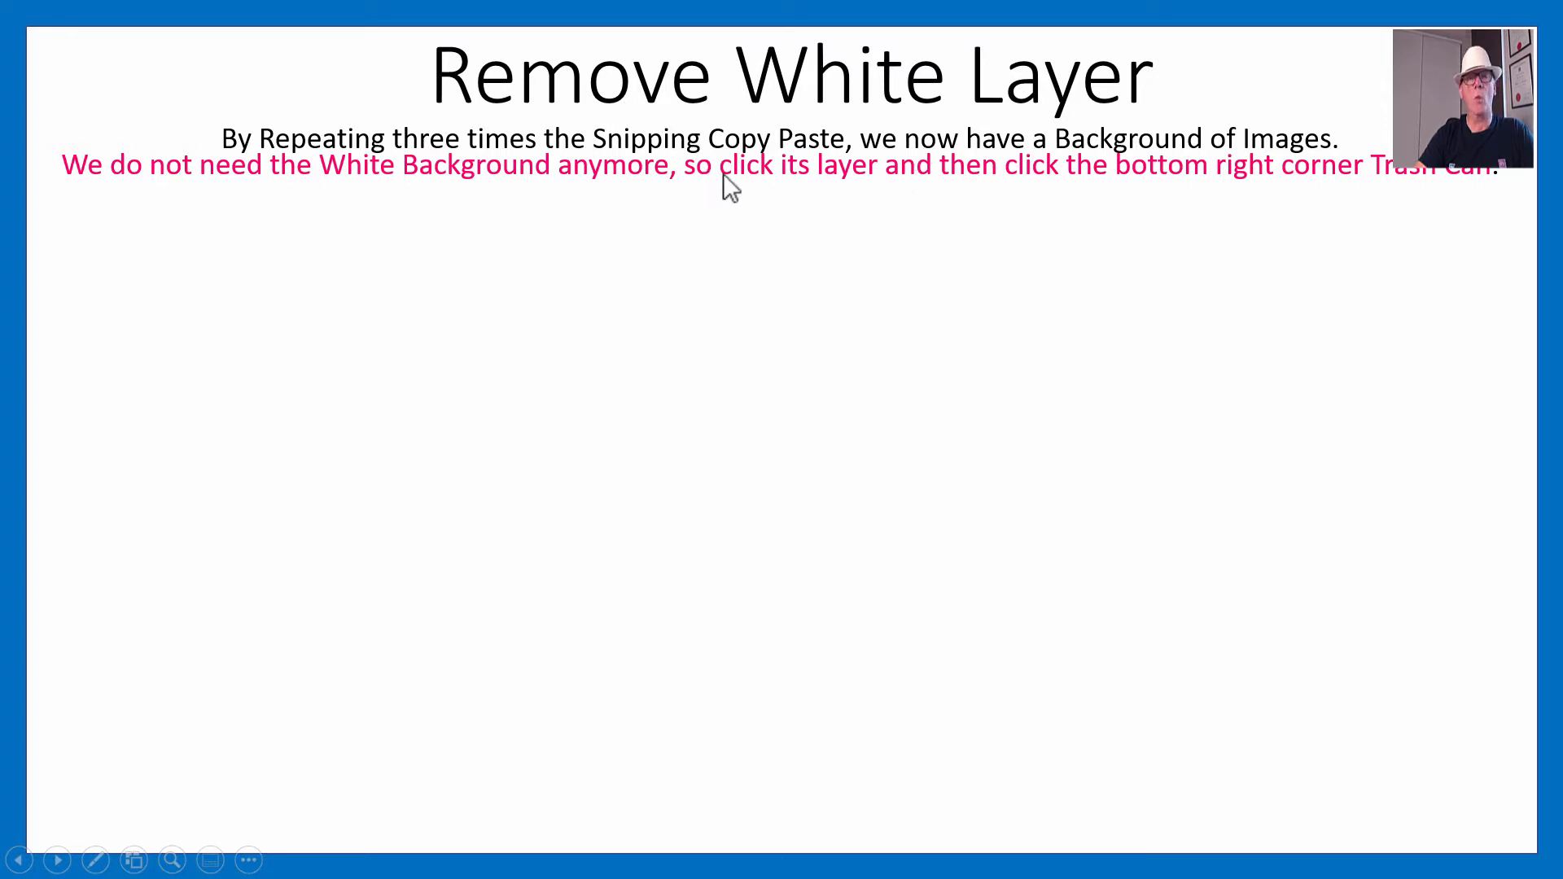
{"action": "left_click", "coordinate": [745, 162]}
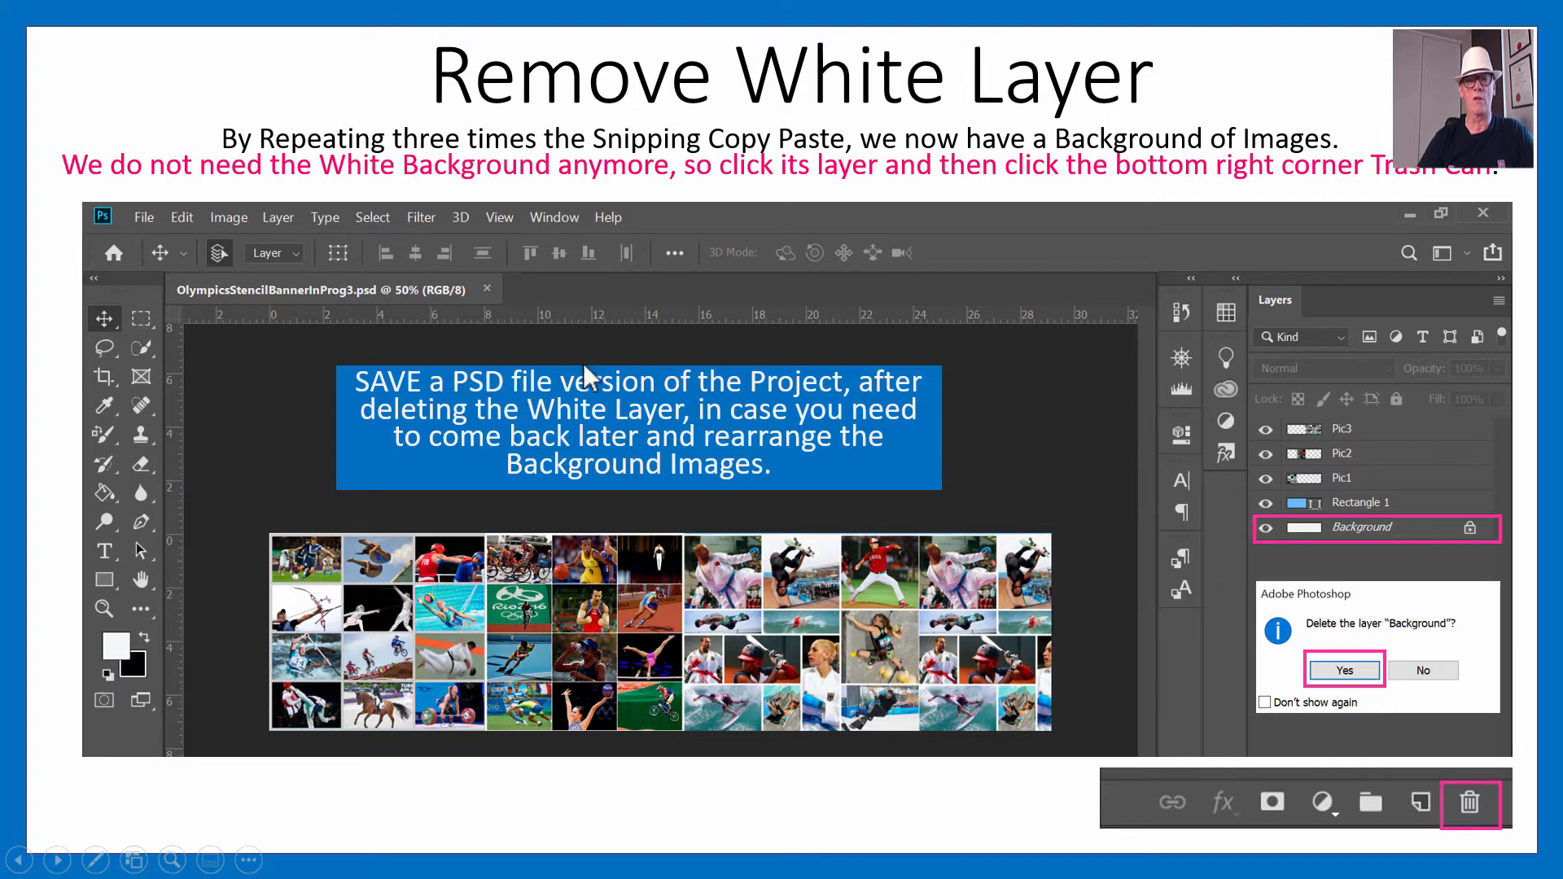
{"action": "left_click", "coordinate": [1052, 437]}
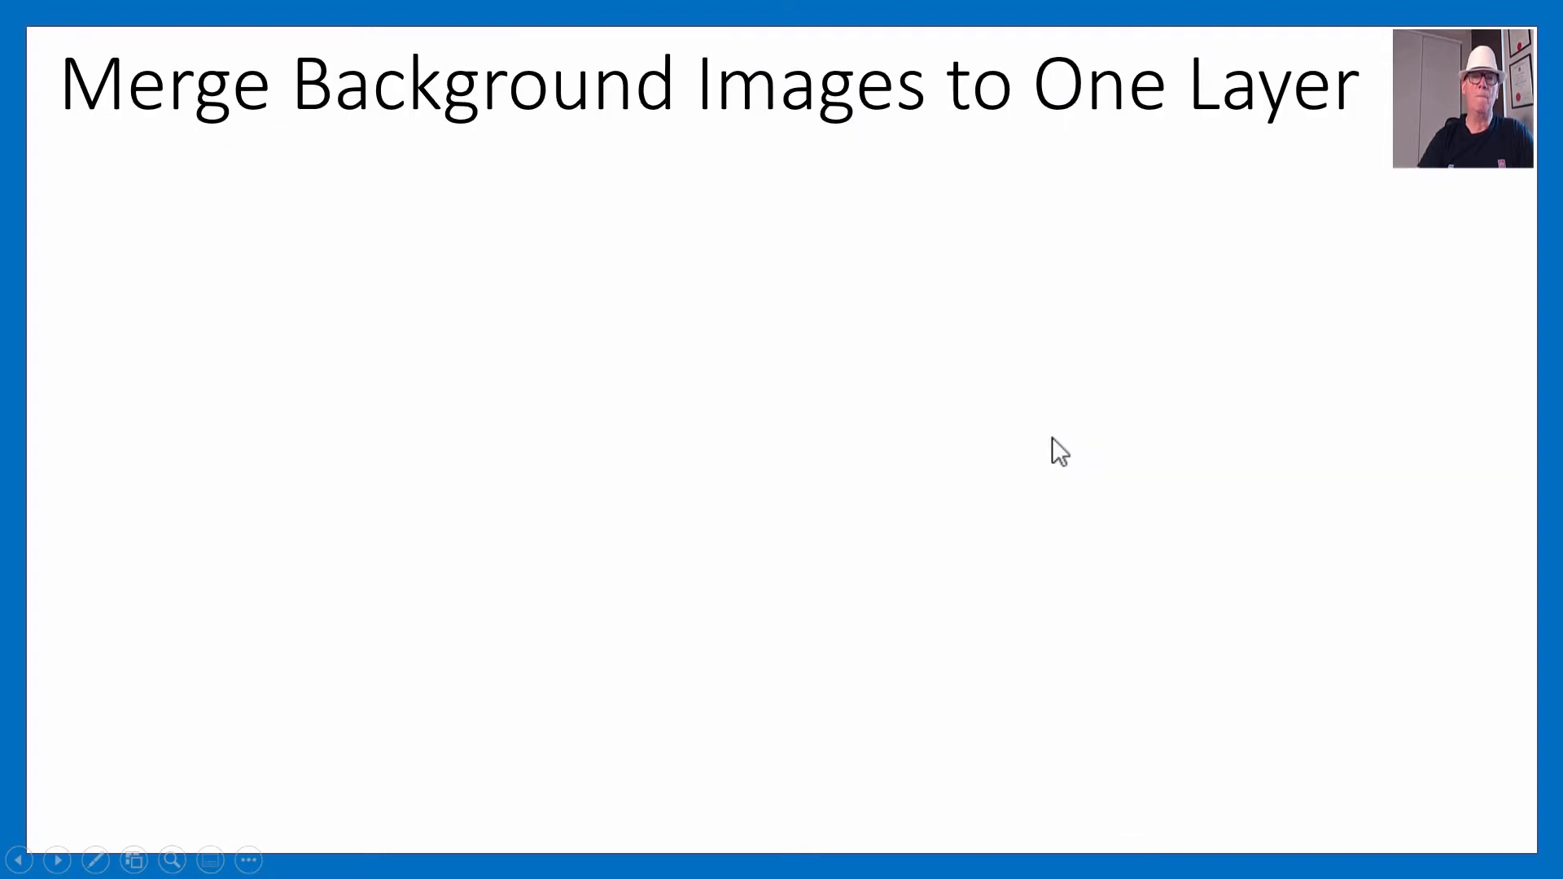
{"action": "left_click", "coordinate": [1052, 437]}
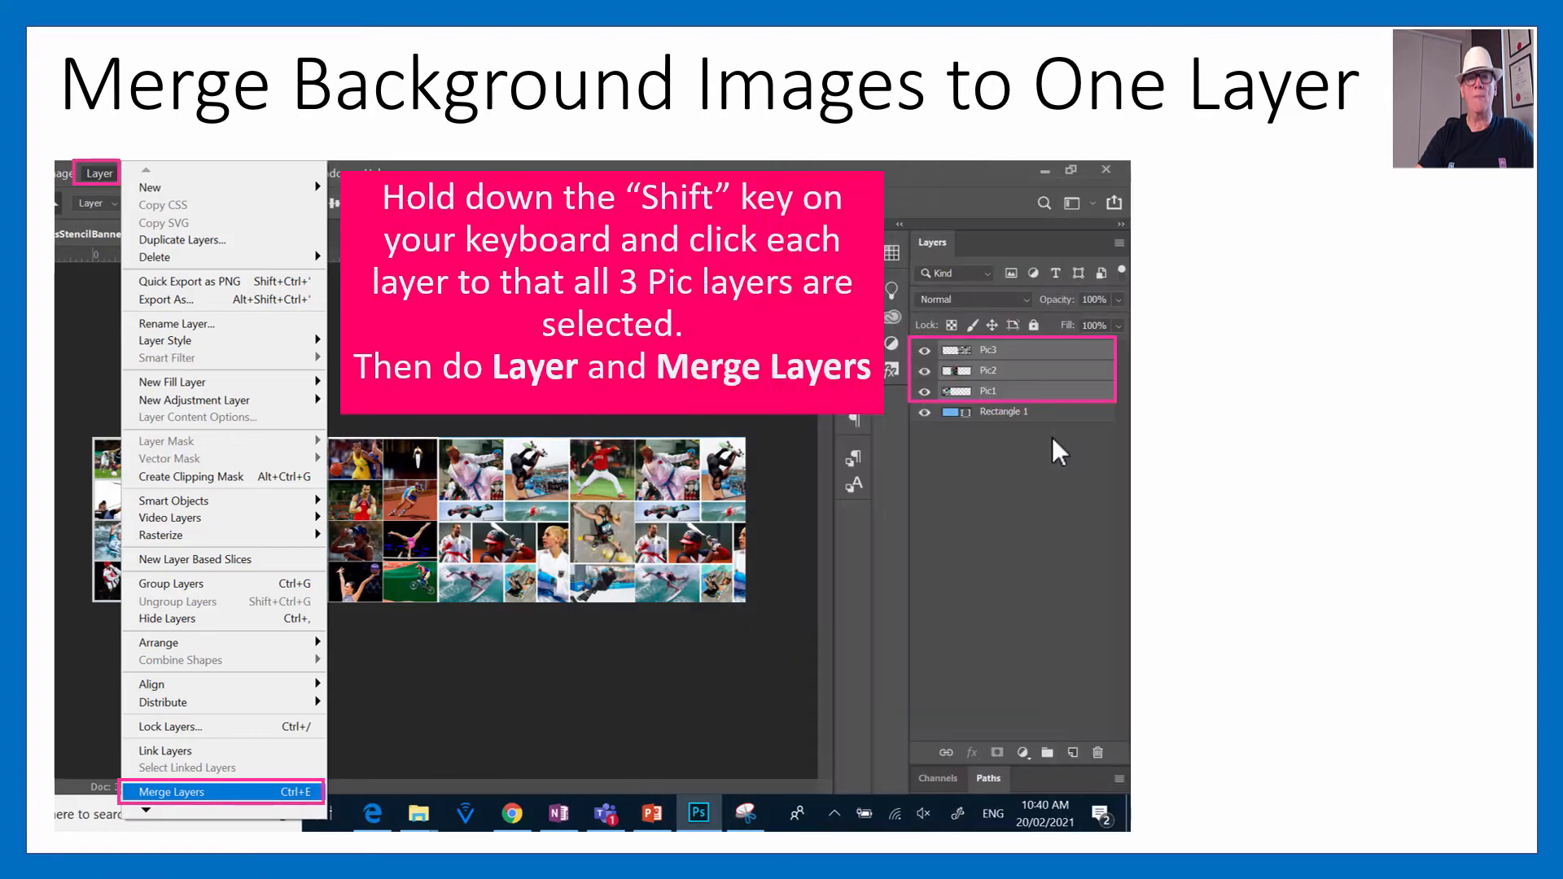
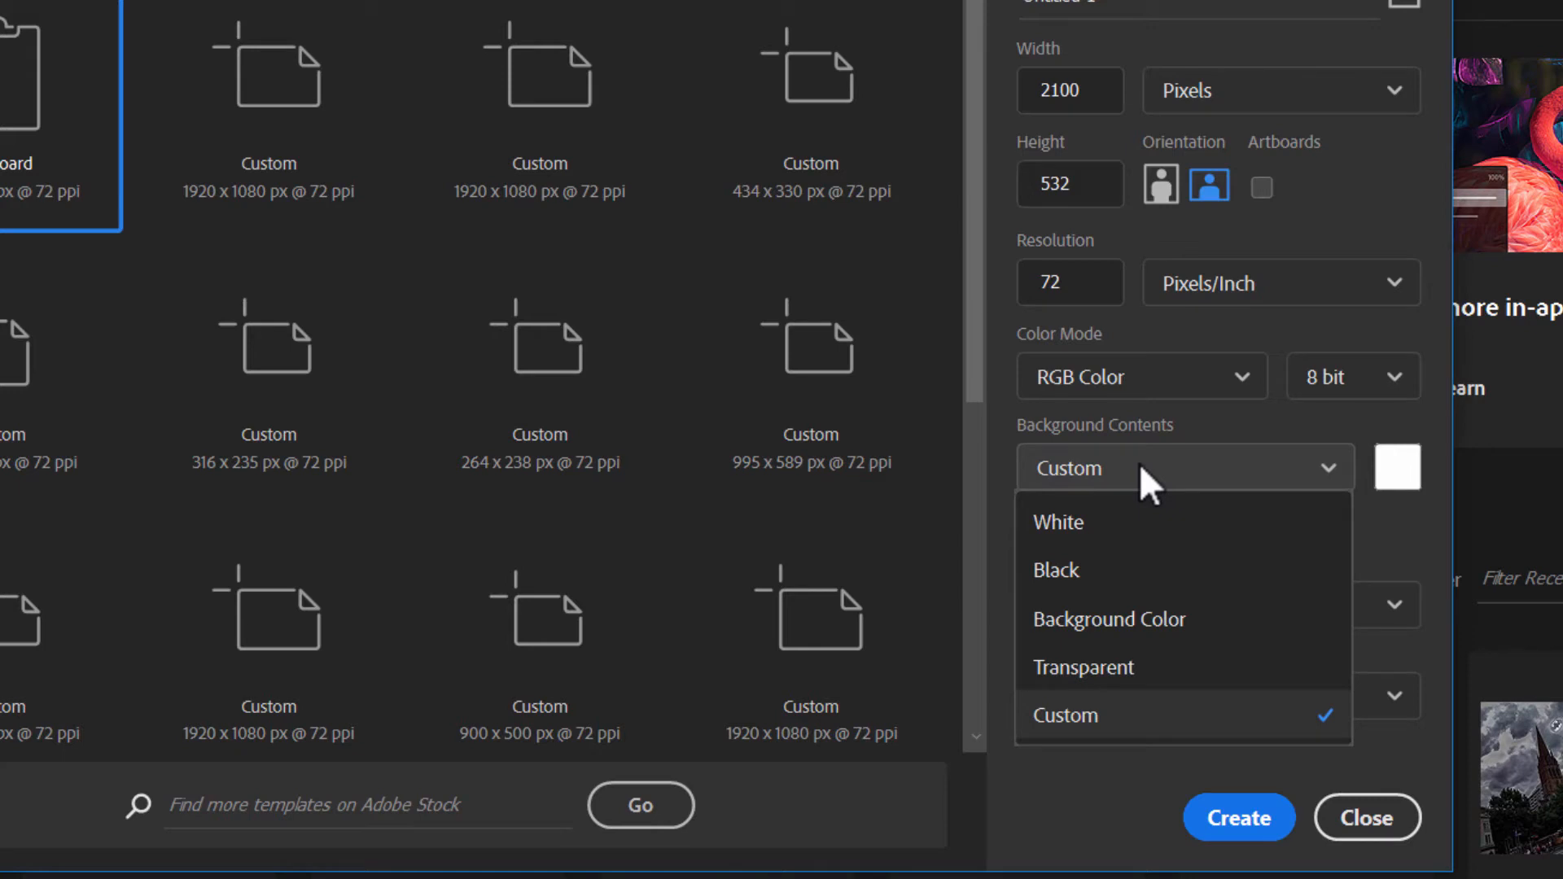
Step: Set the background contents to White and create the 2100 × 532 px RGB document at 72 pixels/inch
{"action": "left_click", "coordinate": [1057, 525]}
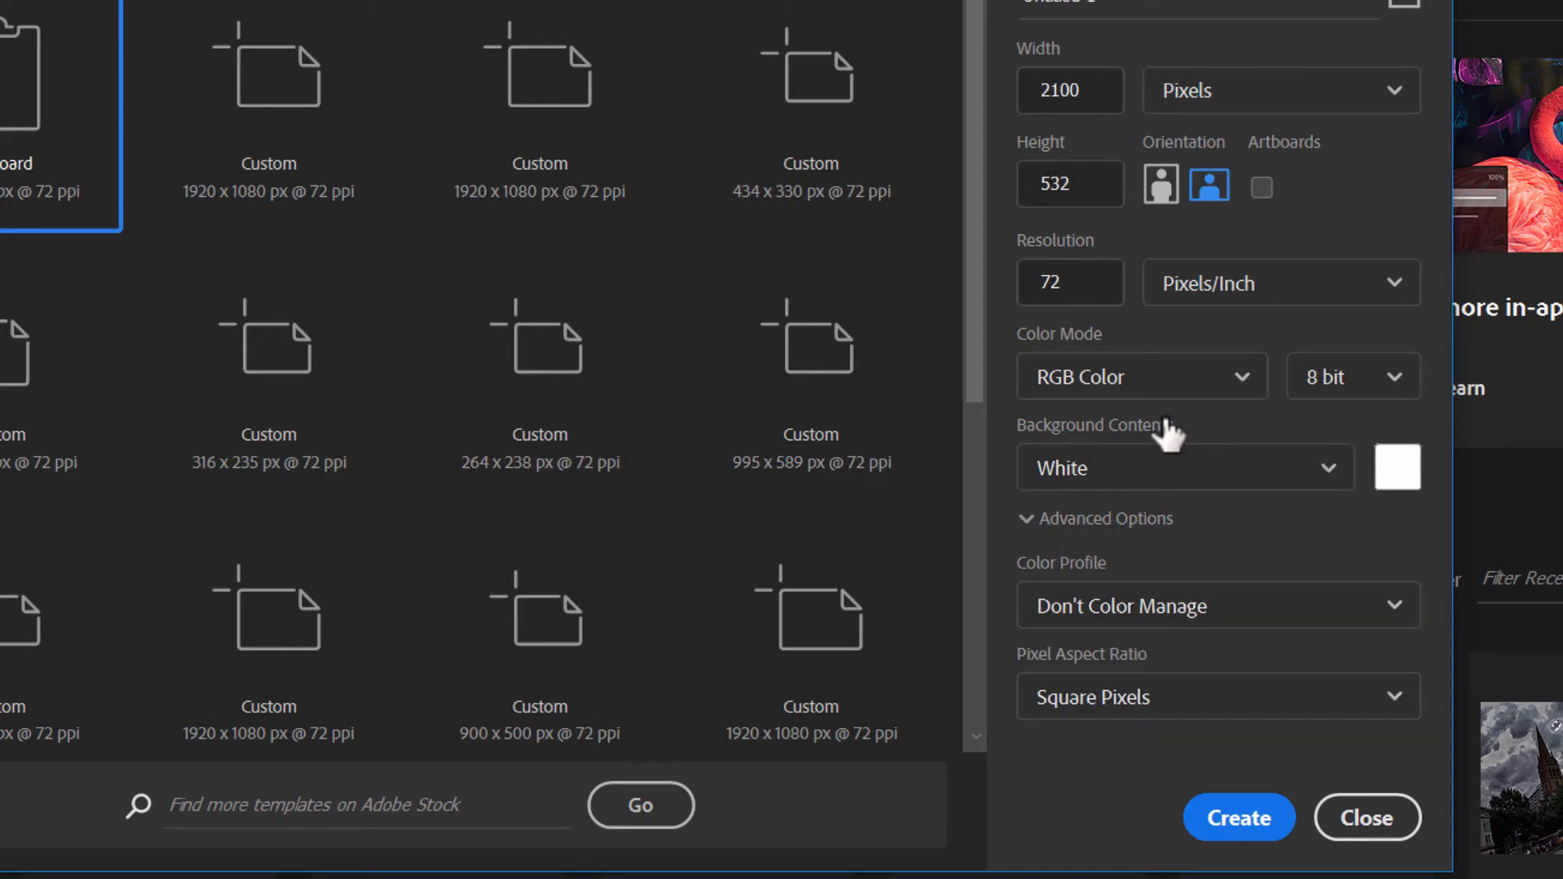
{"action": "left_click", "coordinate": [1243, 818]}
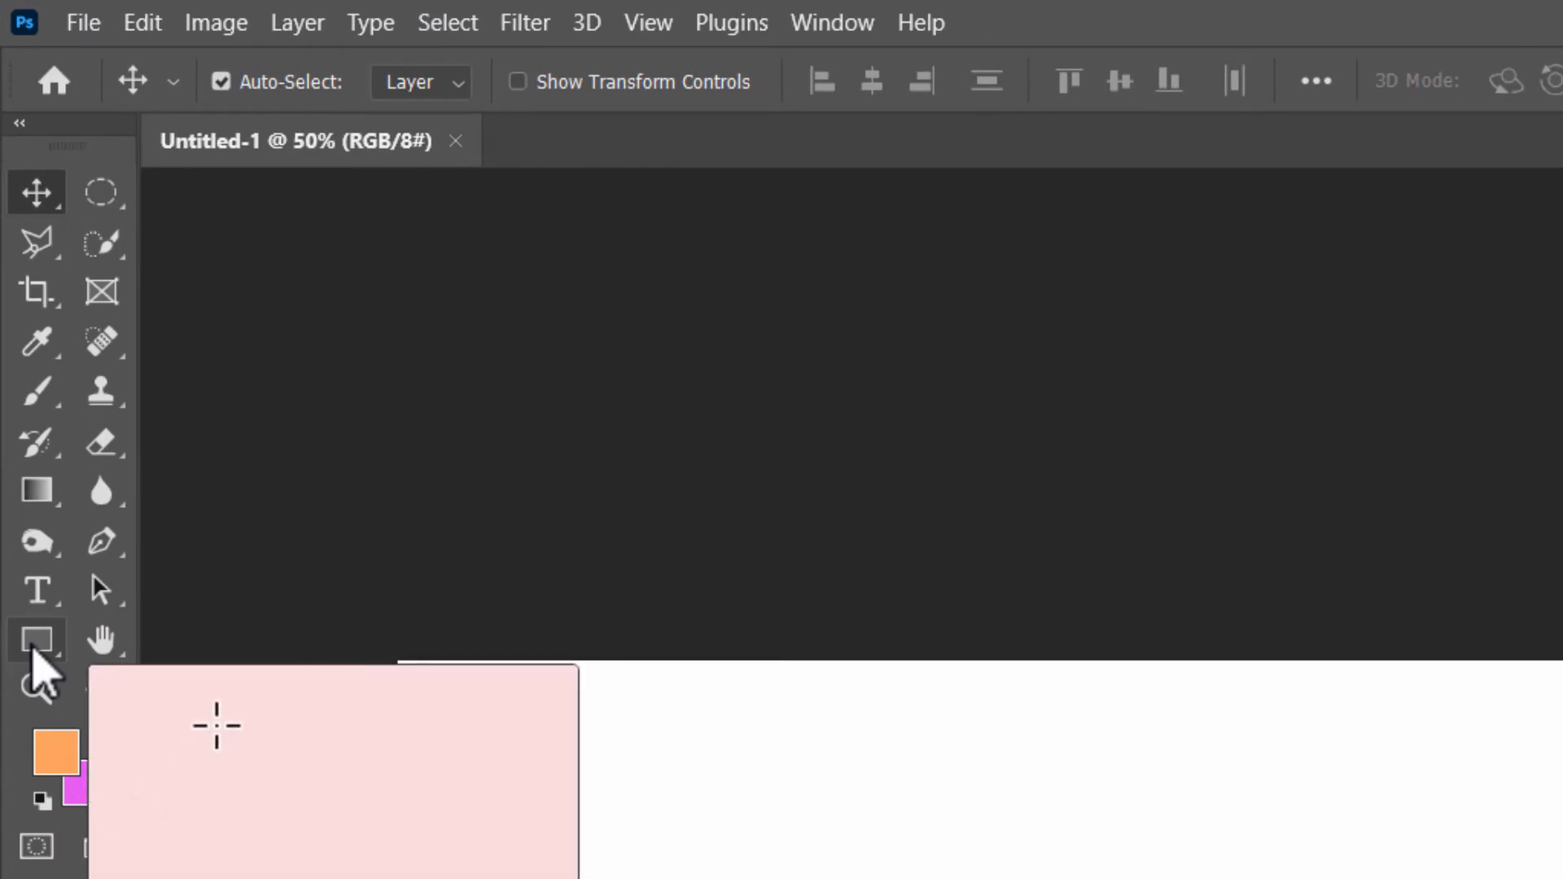
Step: Activate the Rectangle tool and set its fill to a blue of about H 213, S 67, B 96
{"action": "left_click", "coordinate": [50, 645]}
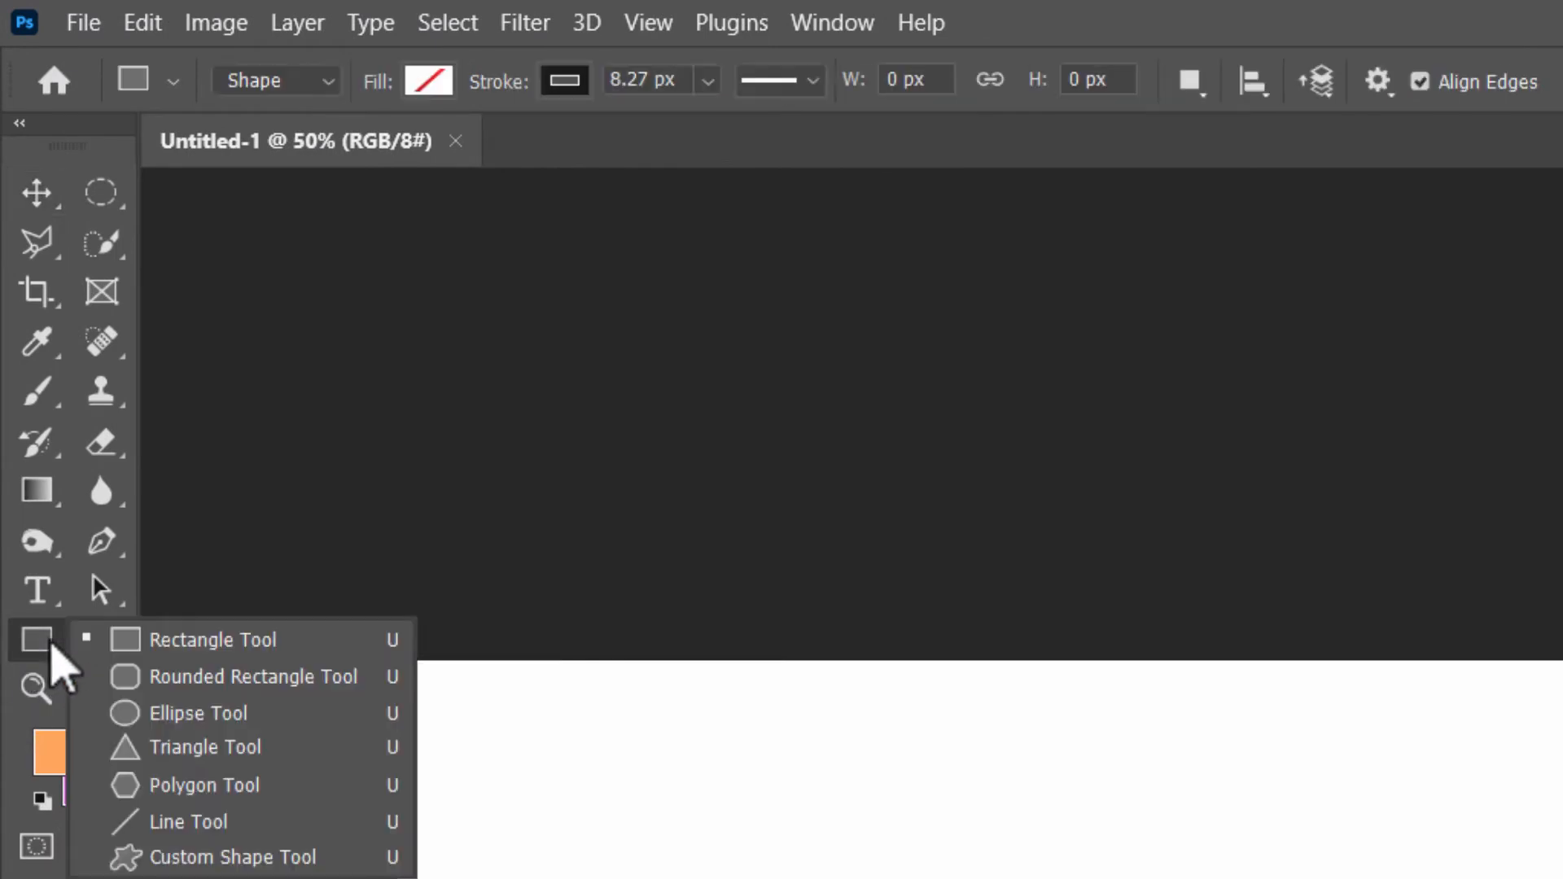
{"action": "left_click", "coordinate": [212, 649]}
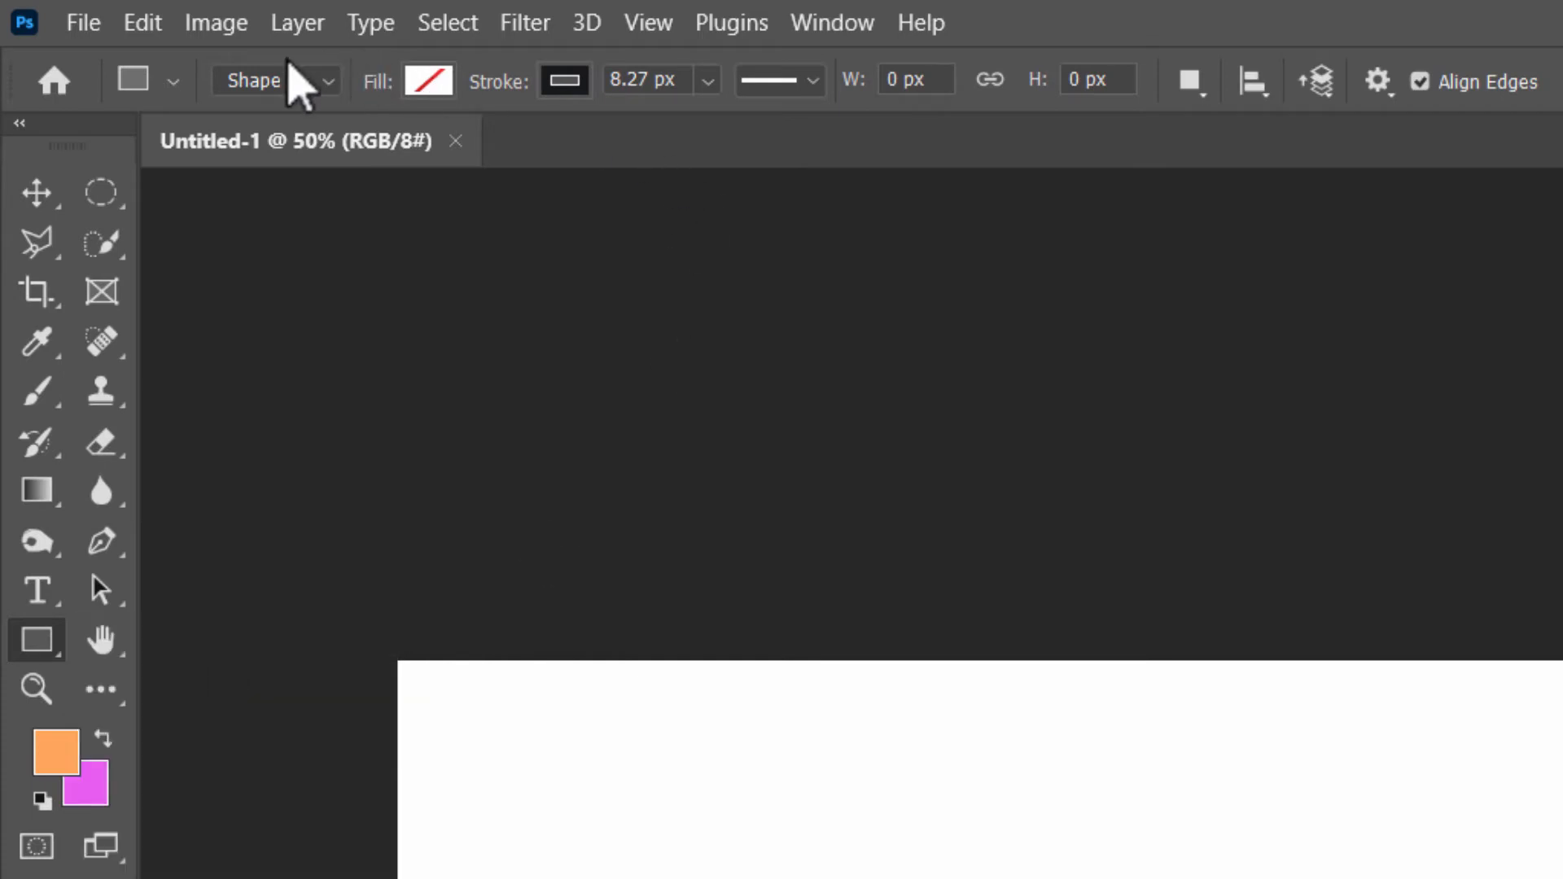
{"action": "left_click", "coordinate": [429, 79]}
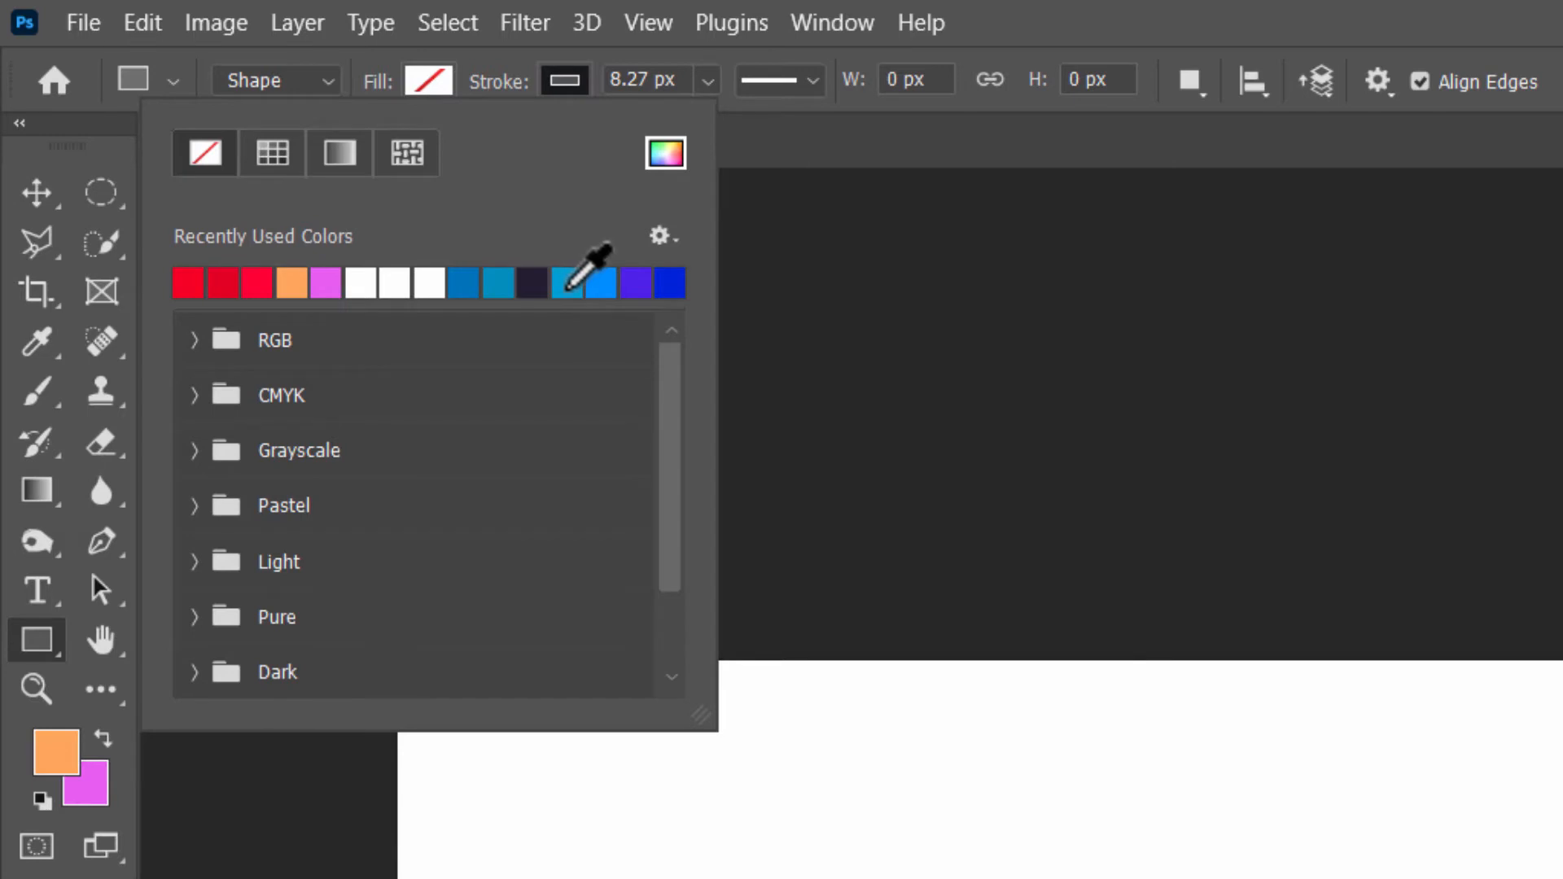
{"action": "left_click", "coordinate": [667, 156]}
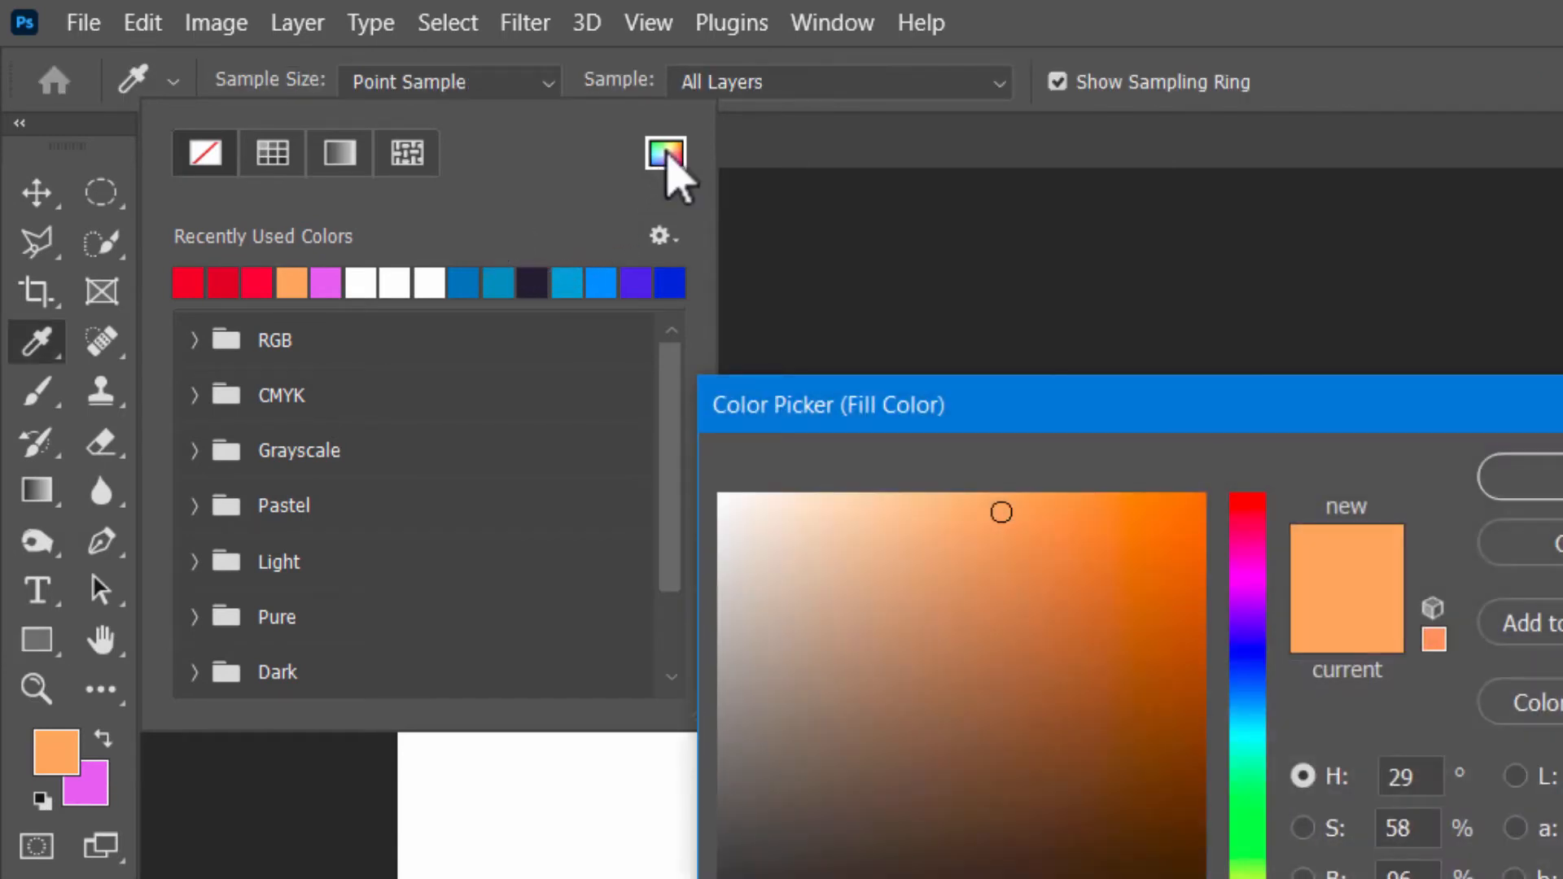
{"action": "left_click", "coordinate": [1254, 696]}
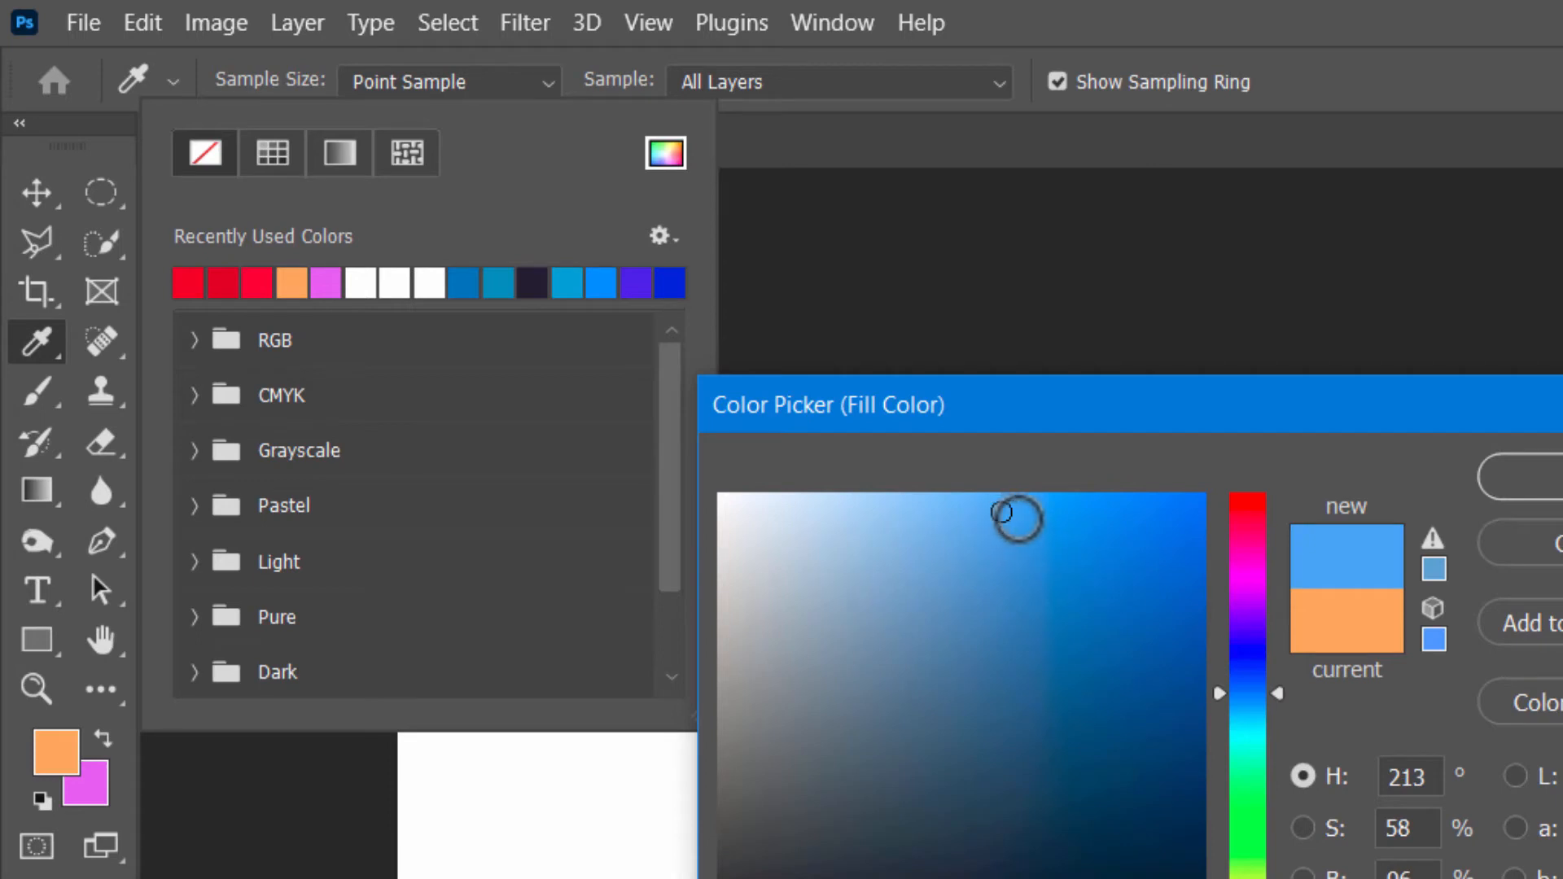
{"action": "left_click", "coordinate": [1053, 520]}
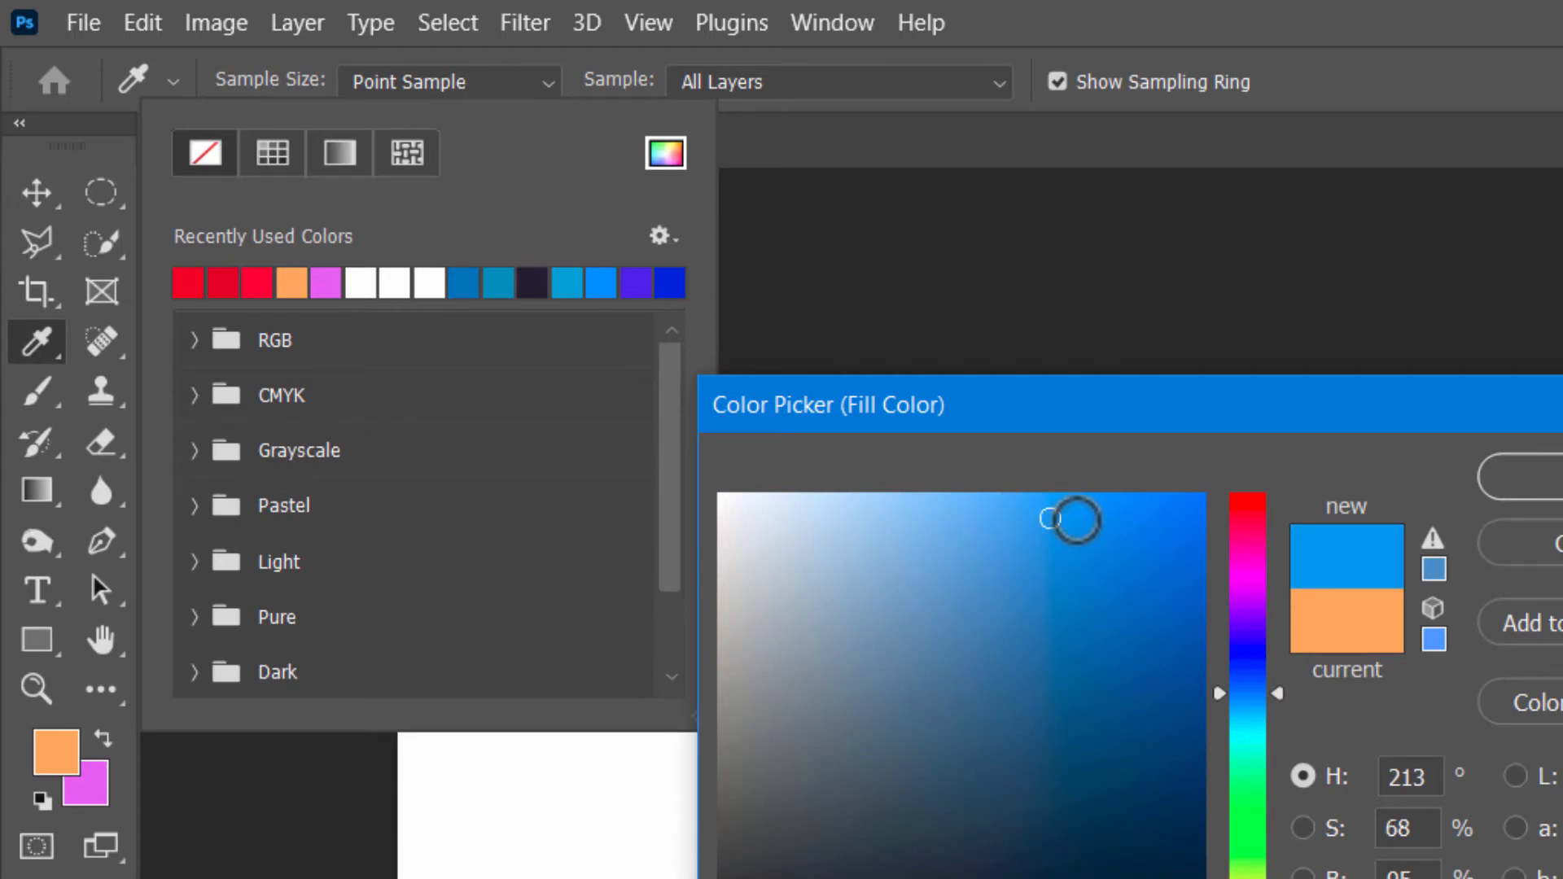
{"action": "left_click", "coordinate": [1074, 520]}
{"action": "left_click_drag", "start_coordinate": [1074, 520], "coordinate": [1043, 510]}
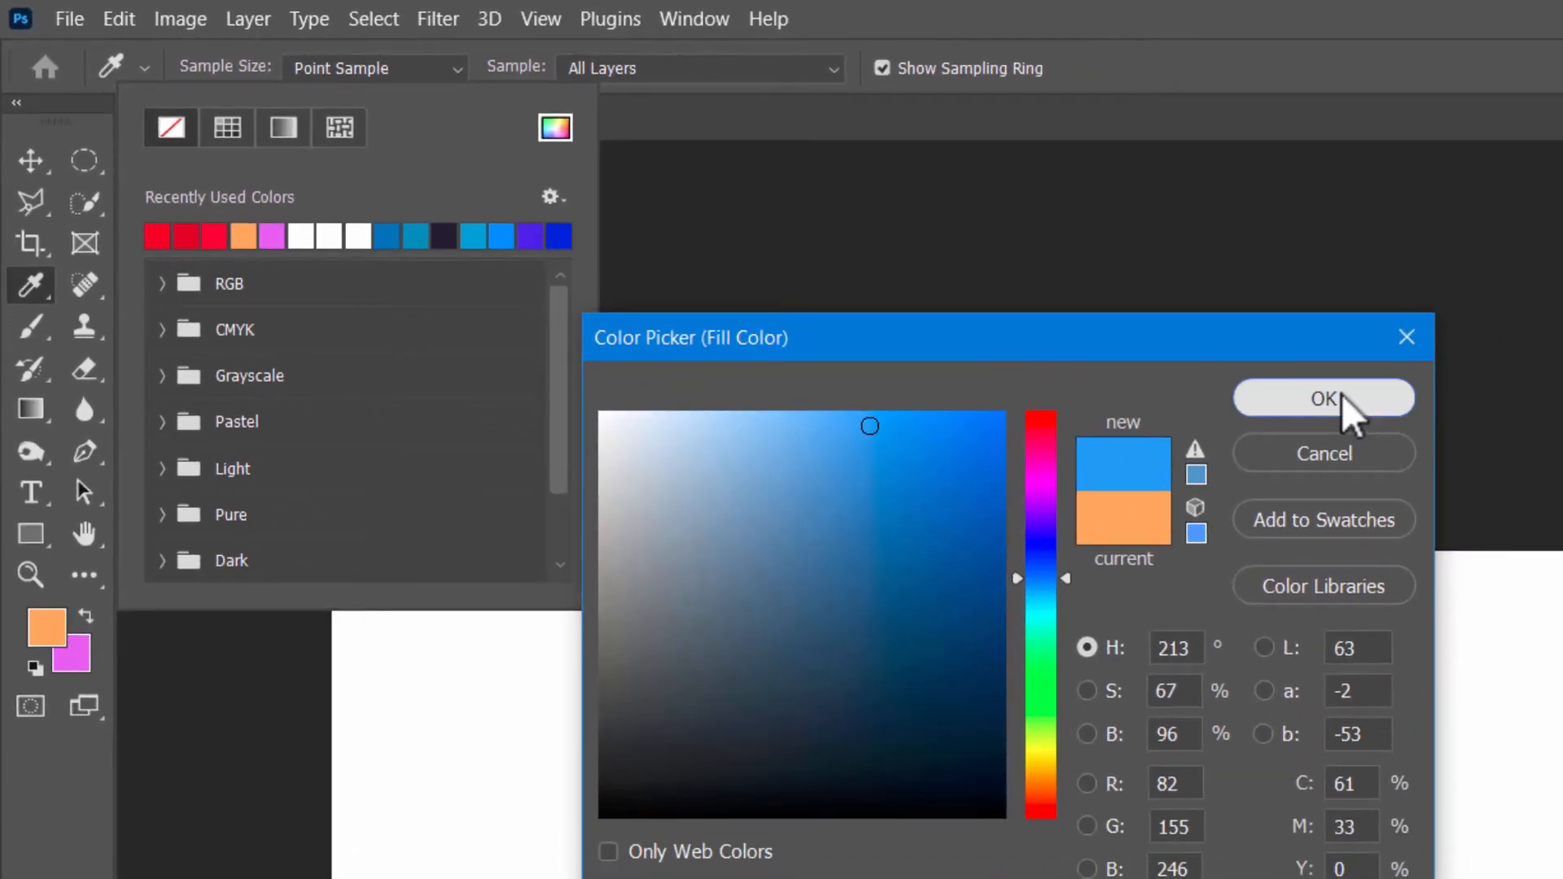
{"action": "left_click", "coordinate": [1511, 472]}
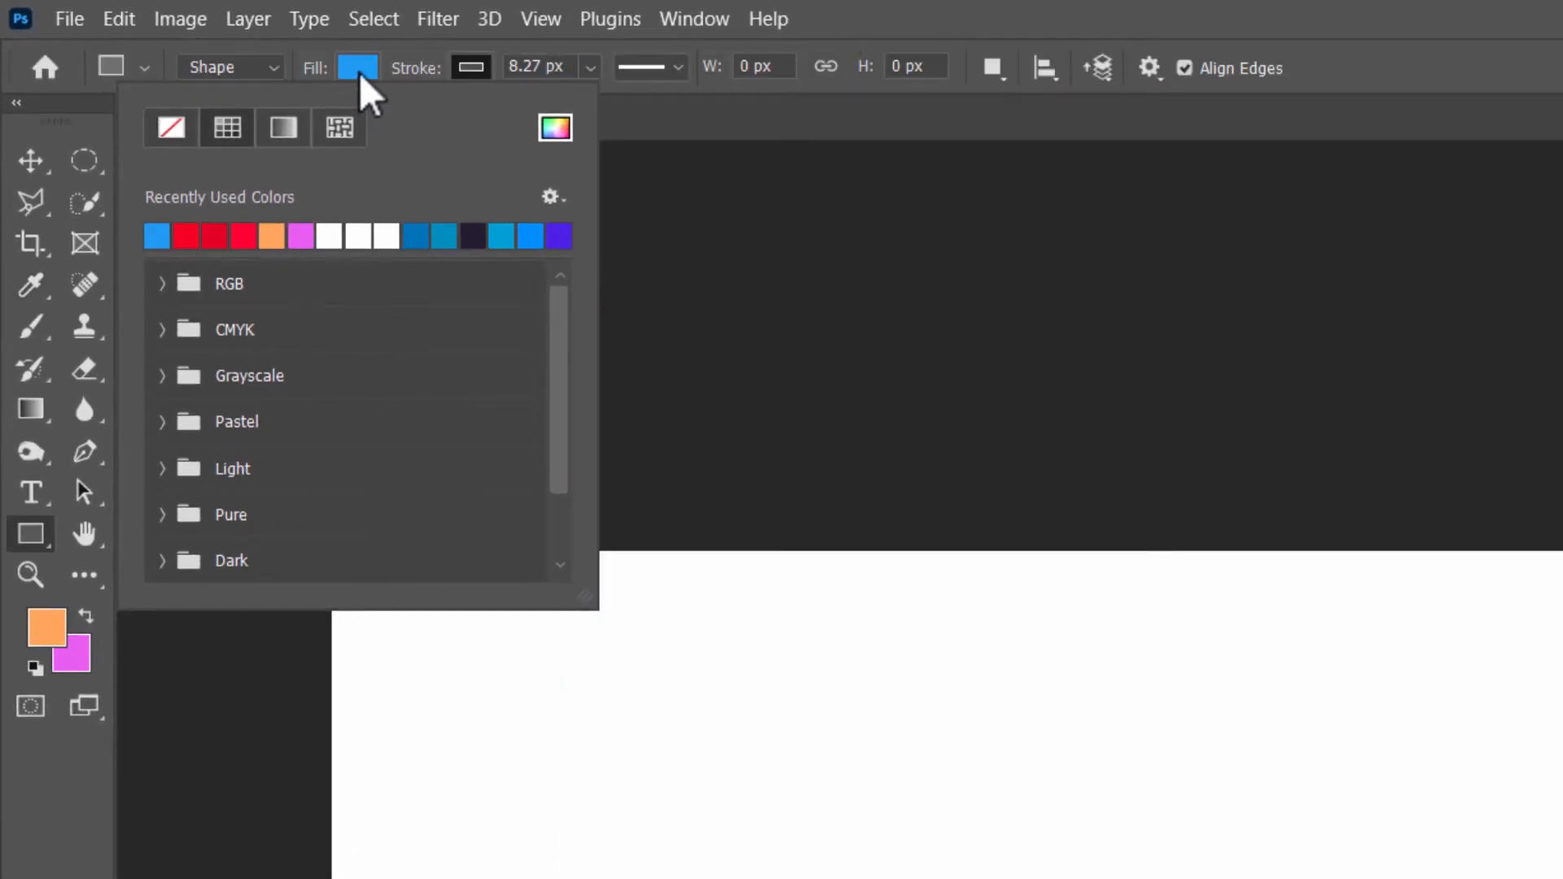
Step: Set the Rectangle tool's stroke to no colour
{"action": "left_click", "coordinate": [474, 67]}
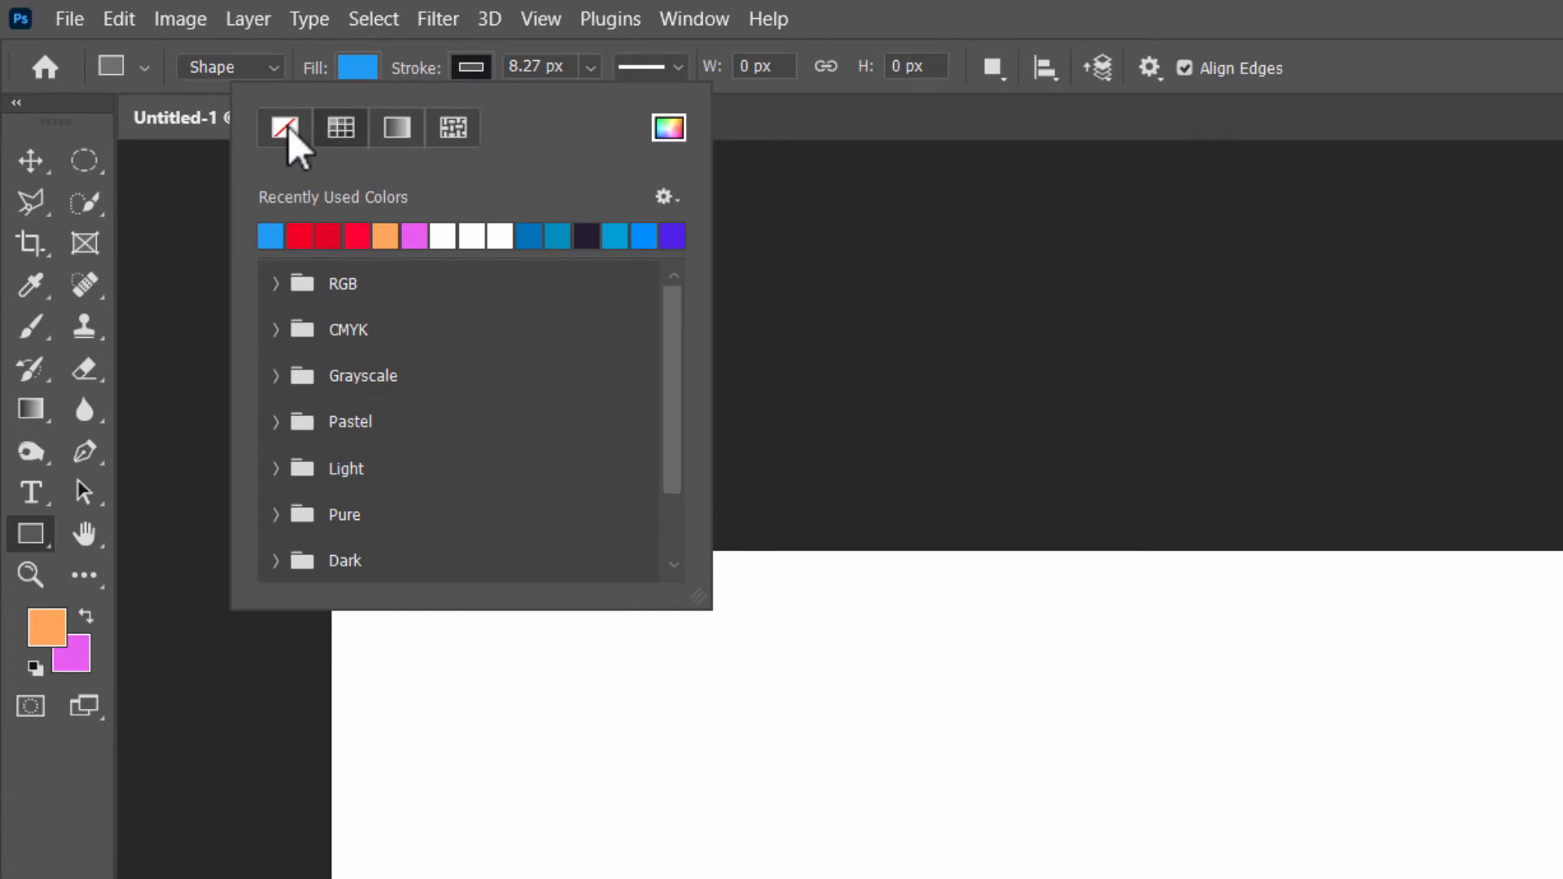
{"action": "left_click", "coordinate": [469, 70]}
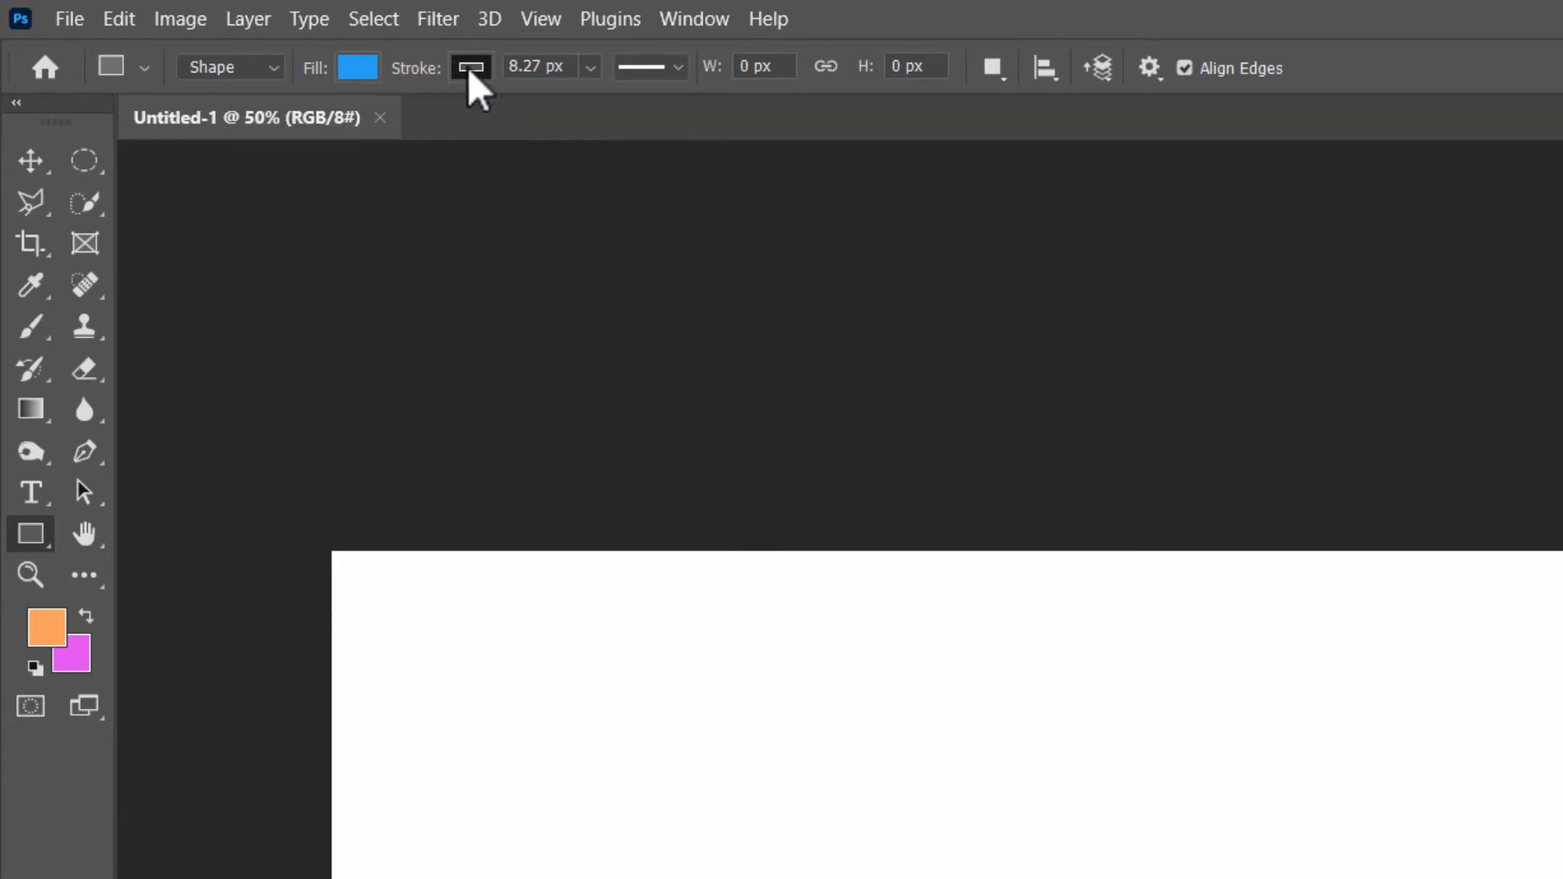
{"action": "left_click", "coordinate": [469, 67]}
{"action": "left_click", "coordinate": [286, 127]}
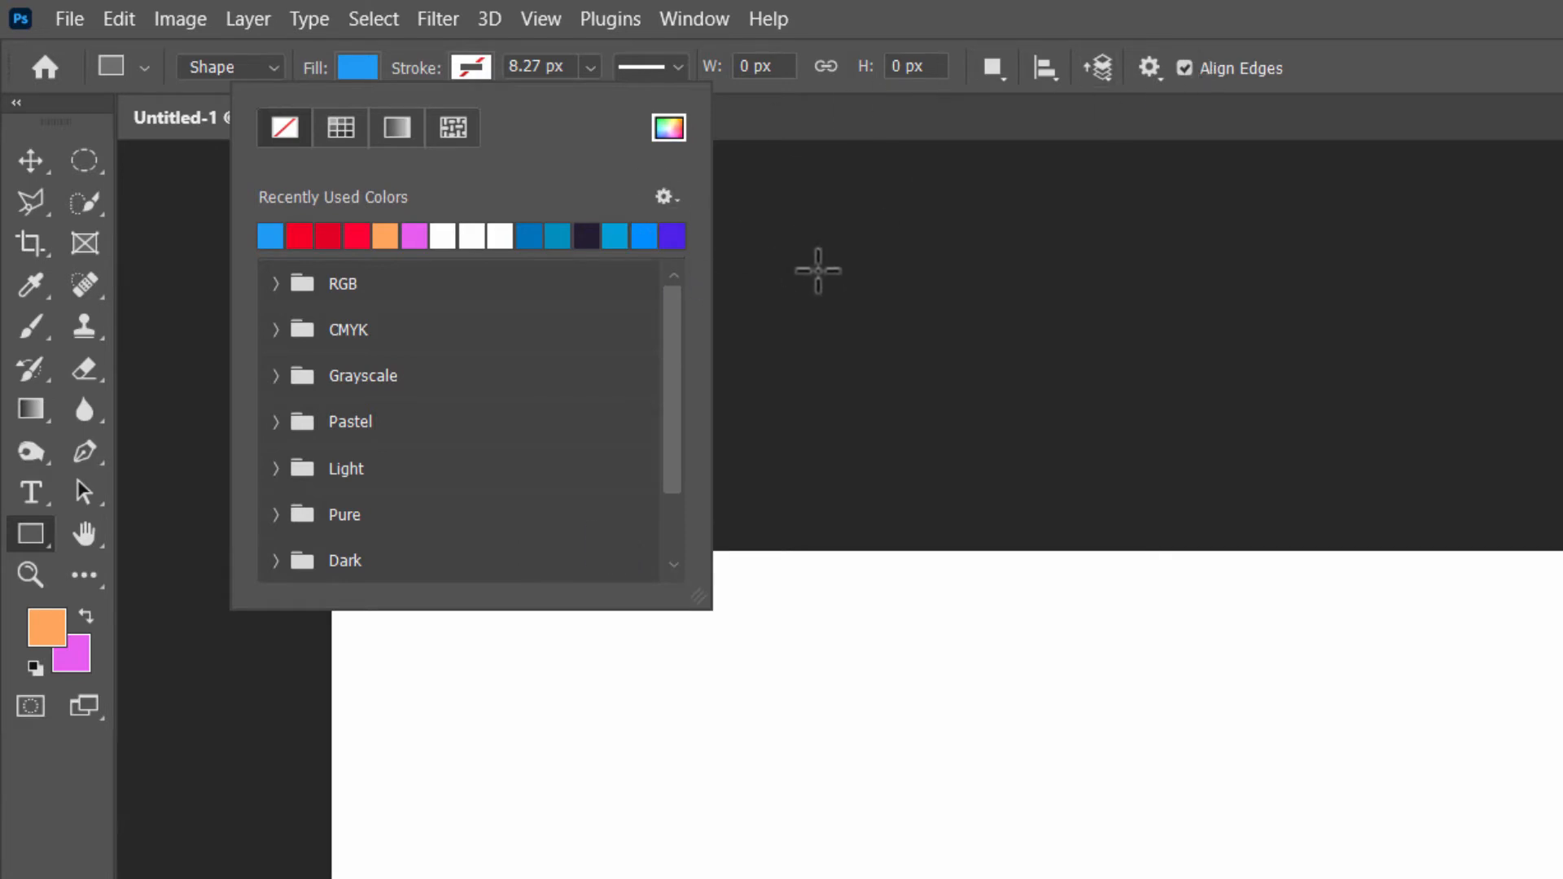
{"action": "left_click", "coordinate": [1319, 57]}
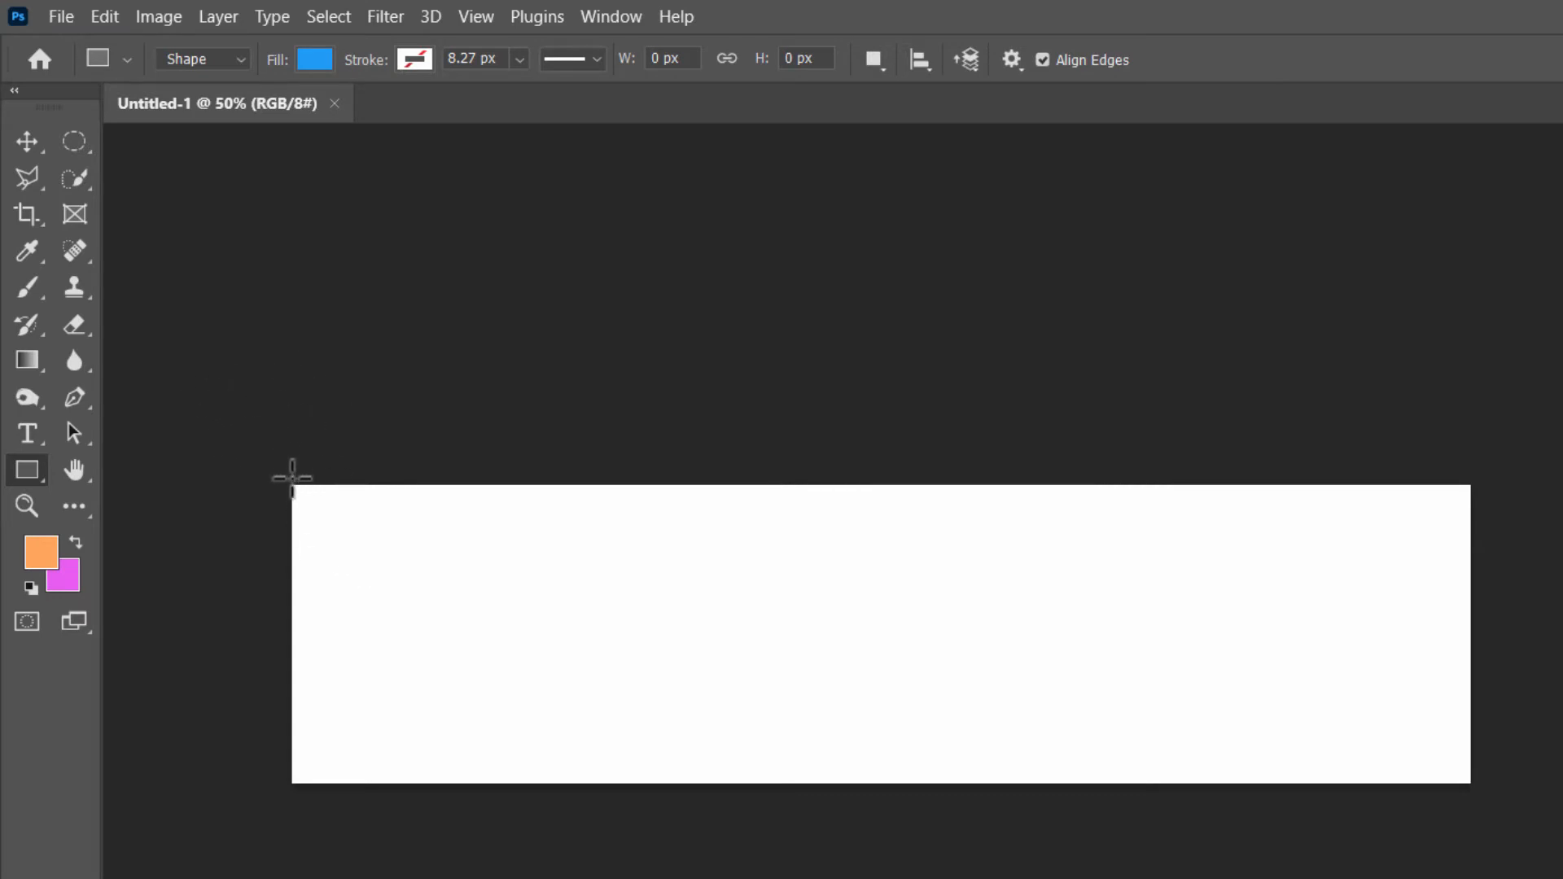
Step: Draw a blue rectangle of about 2114 × 552 px covering the whole canvas and collapse its shape properties
{"action": "left_click_drag", "start_coordinate": [290, 480], "coordinate": [1473, 794]}
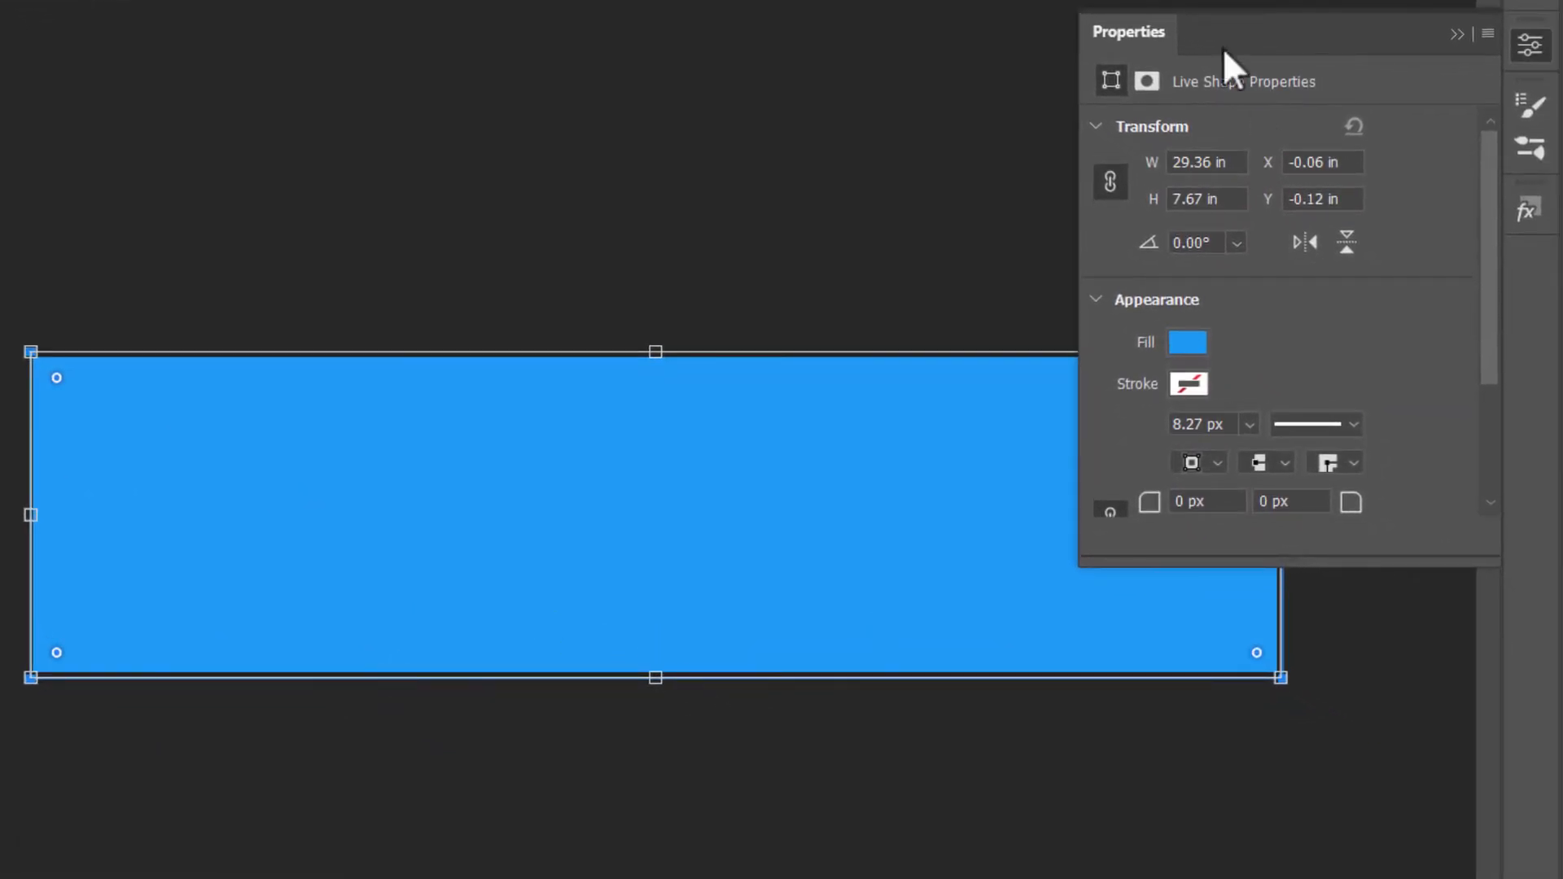
{"action": "left_click", "coordinate": [1187, 344]}
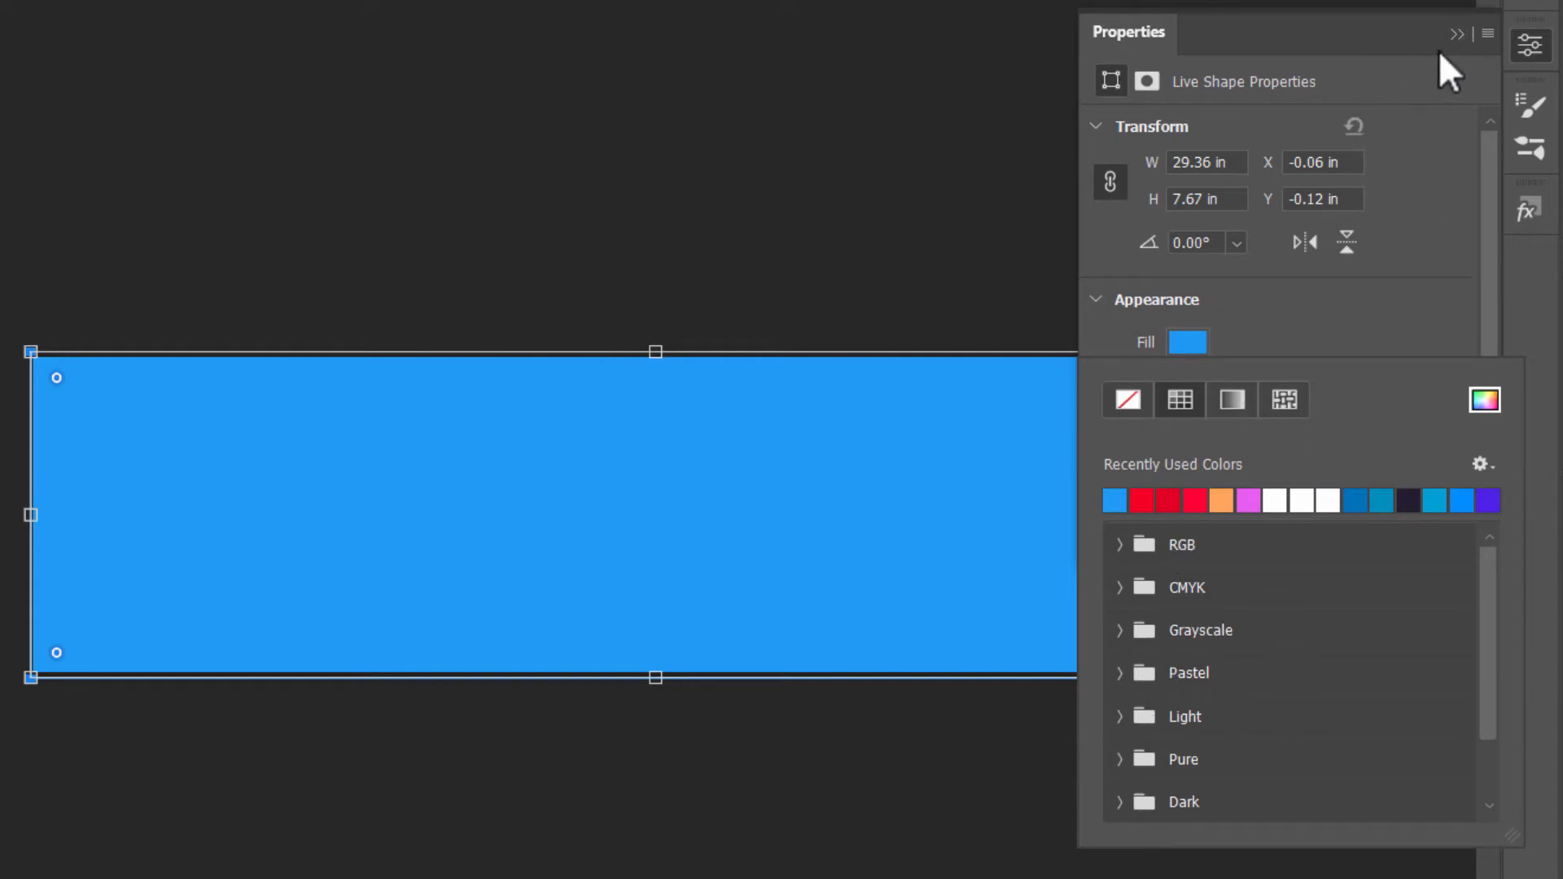
{"action": "left_click", "coordinate": [1455, 36]}
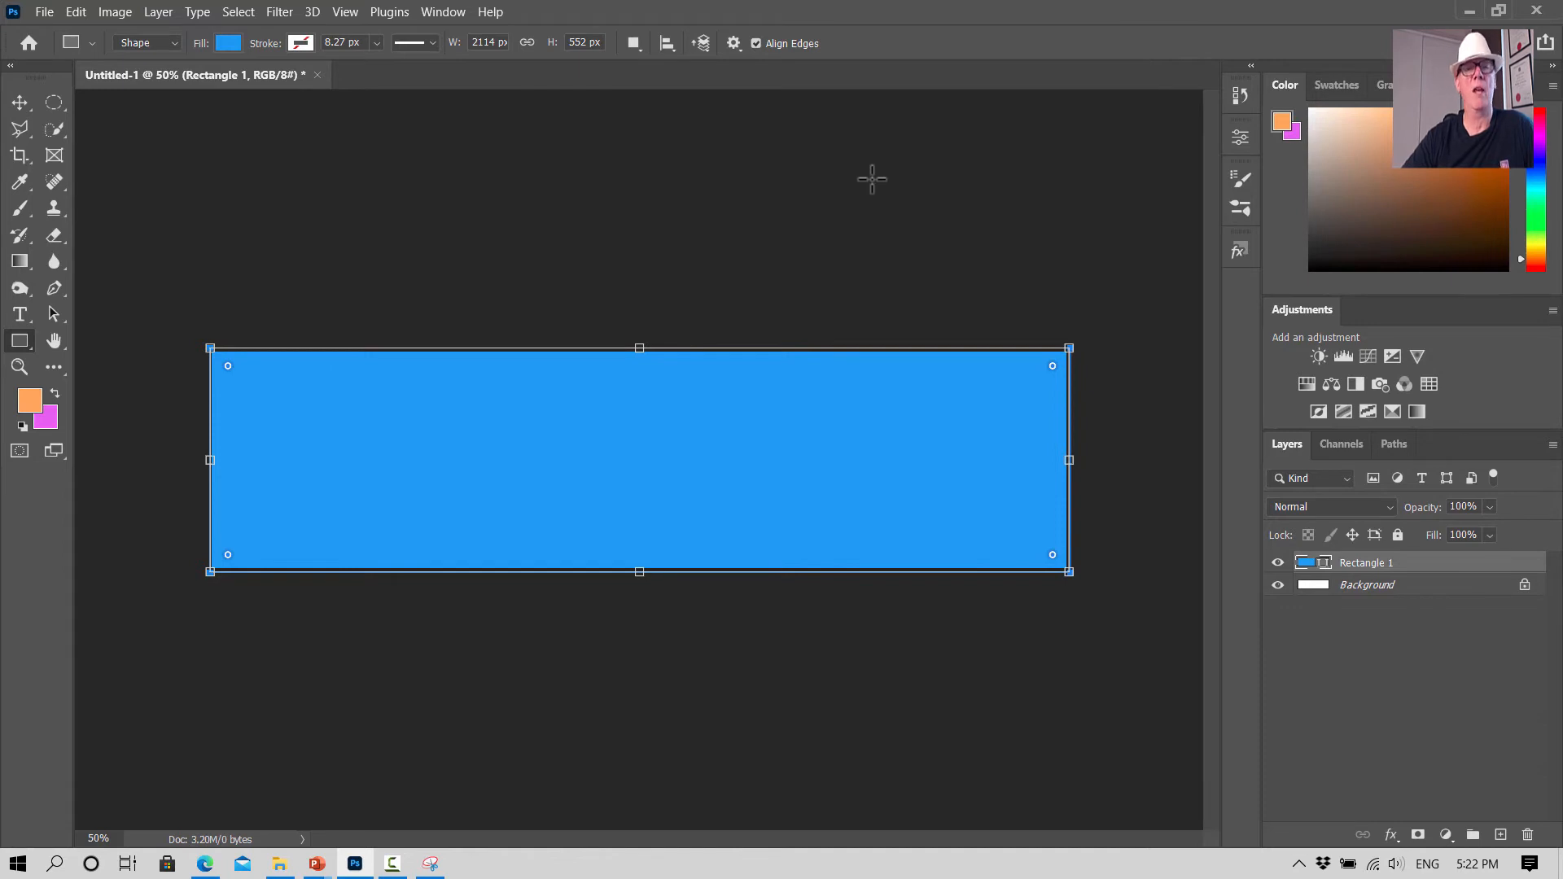
Step: Check the document's colour mode options without changing the mode
{"action": "left_click", "coordinate": [120, 11]}
{"action": "mouse_move", "coordinate": [133, 32]}
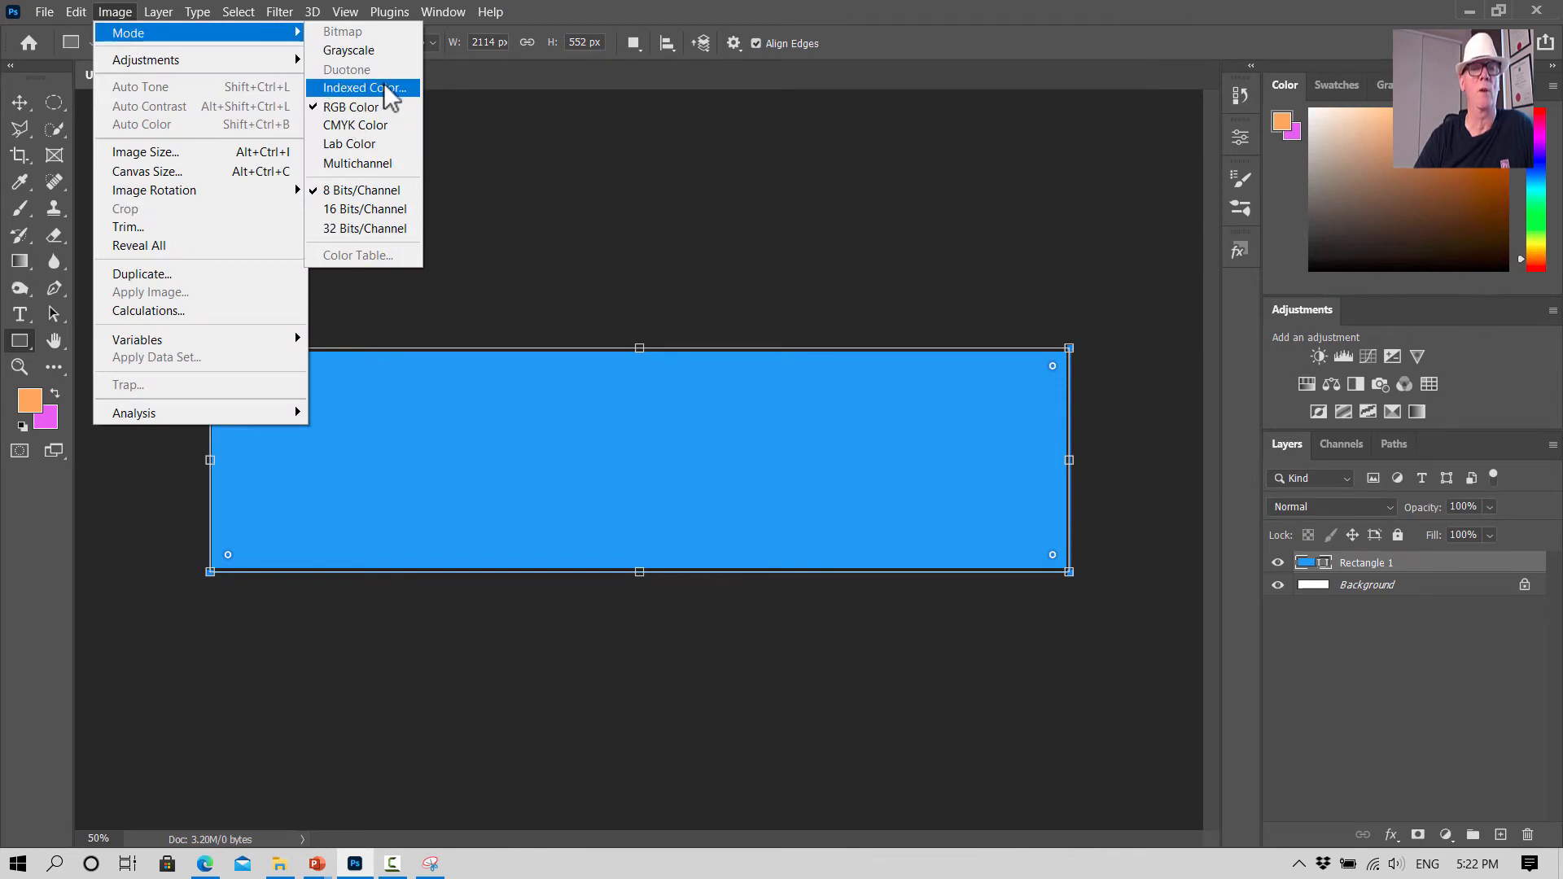
{"action": "left_click", "coordinate": [704, 141]}
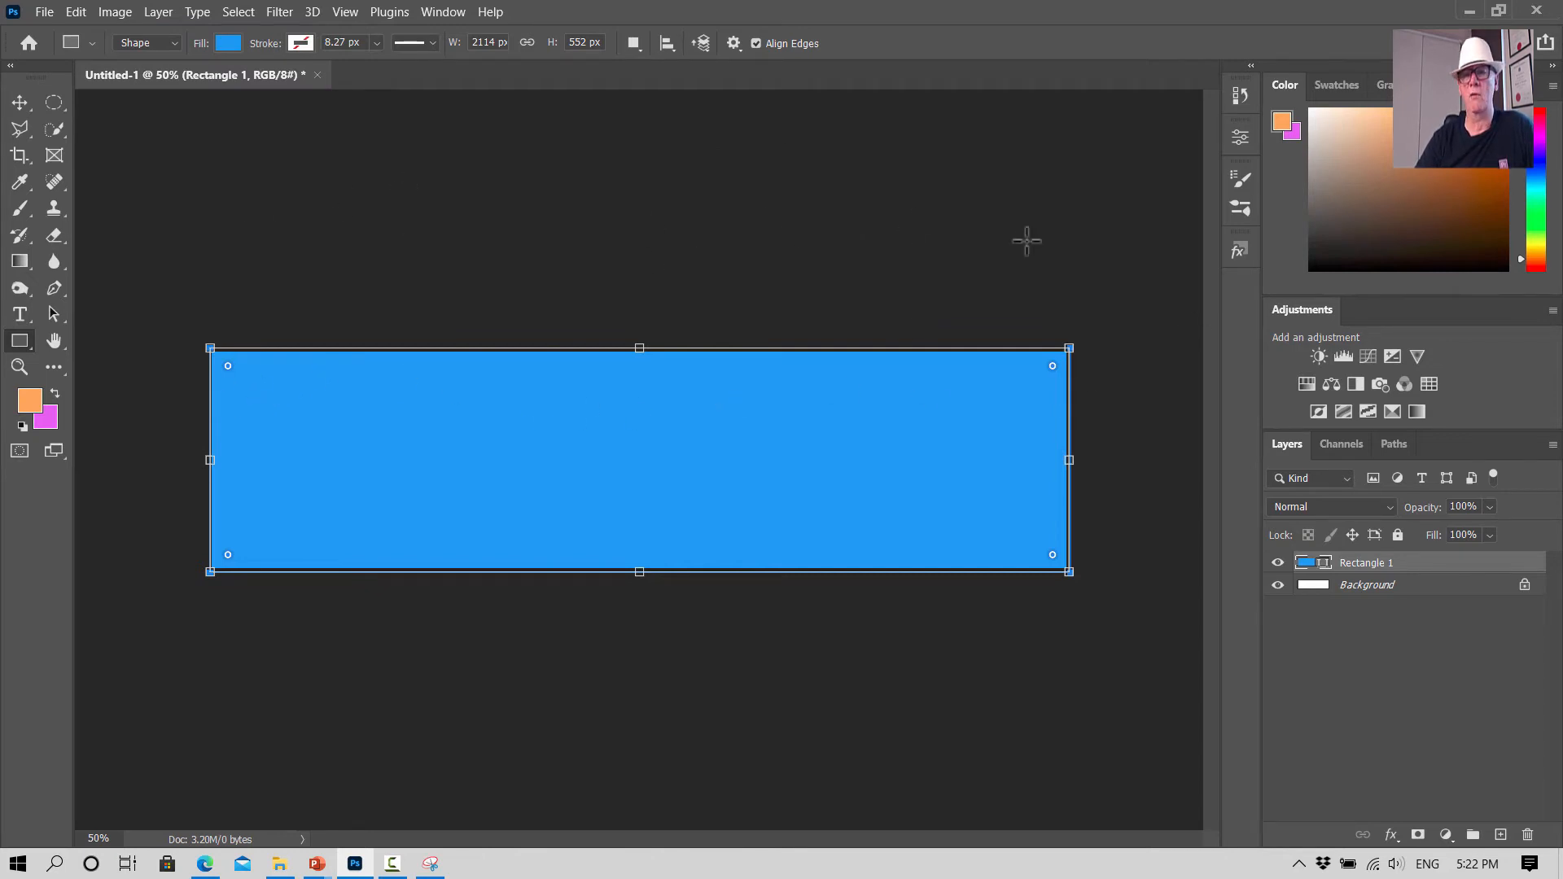
Step: Activate the Move tool, switch to File Explorer and open OlympicsCollage2.png from the StencilBkgrounds folder
{"action": "left_click", "coordinate": [20, 104]}
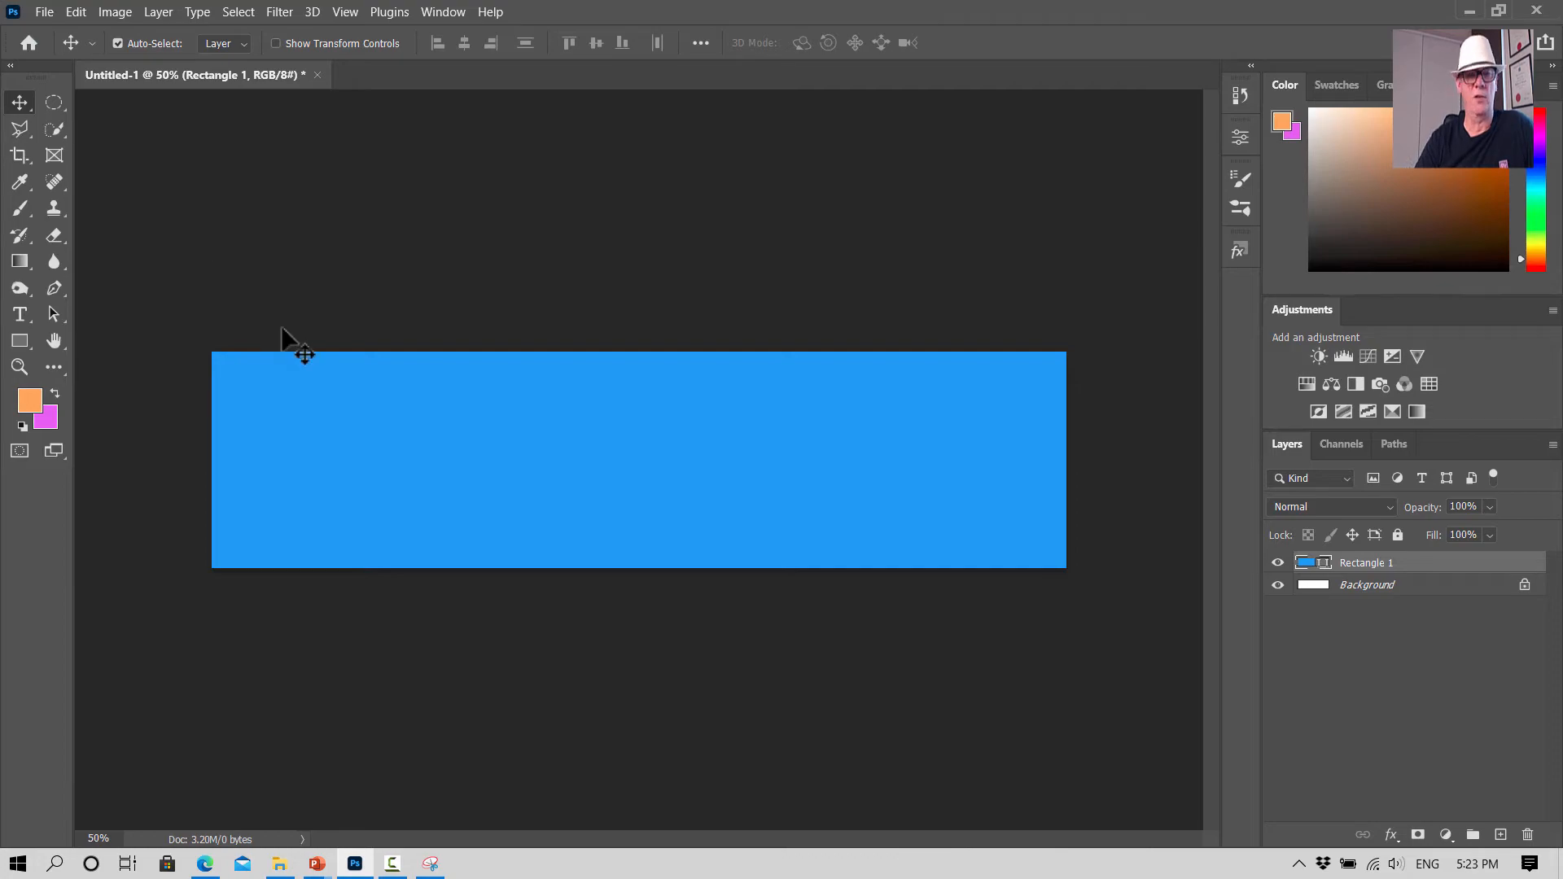
{"action": "left_click", "coordinate": [279, 865]}
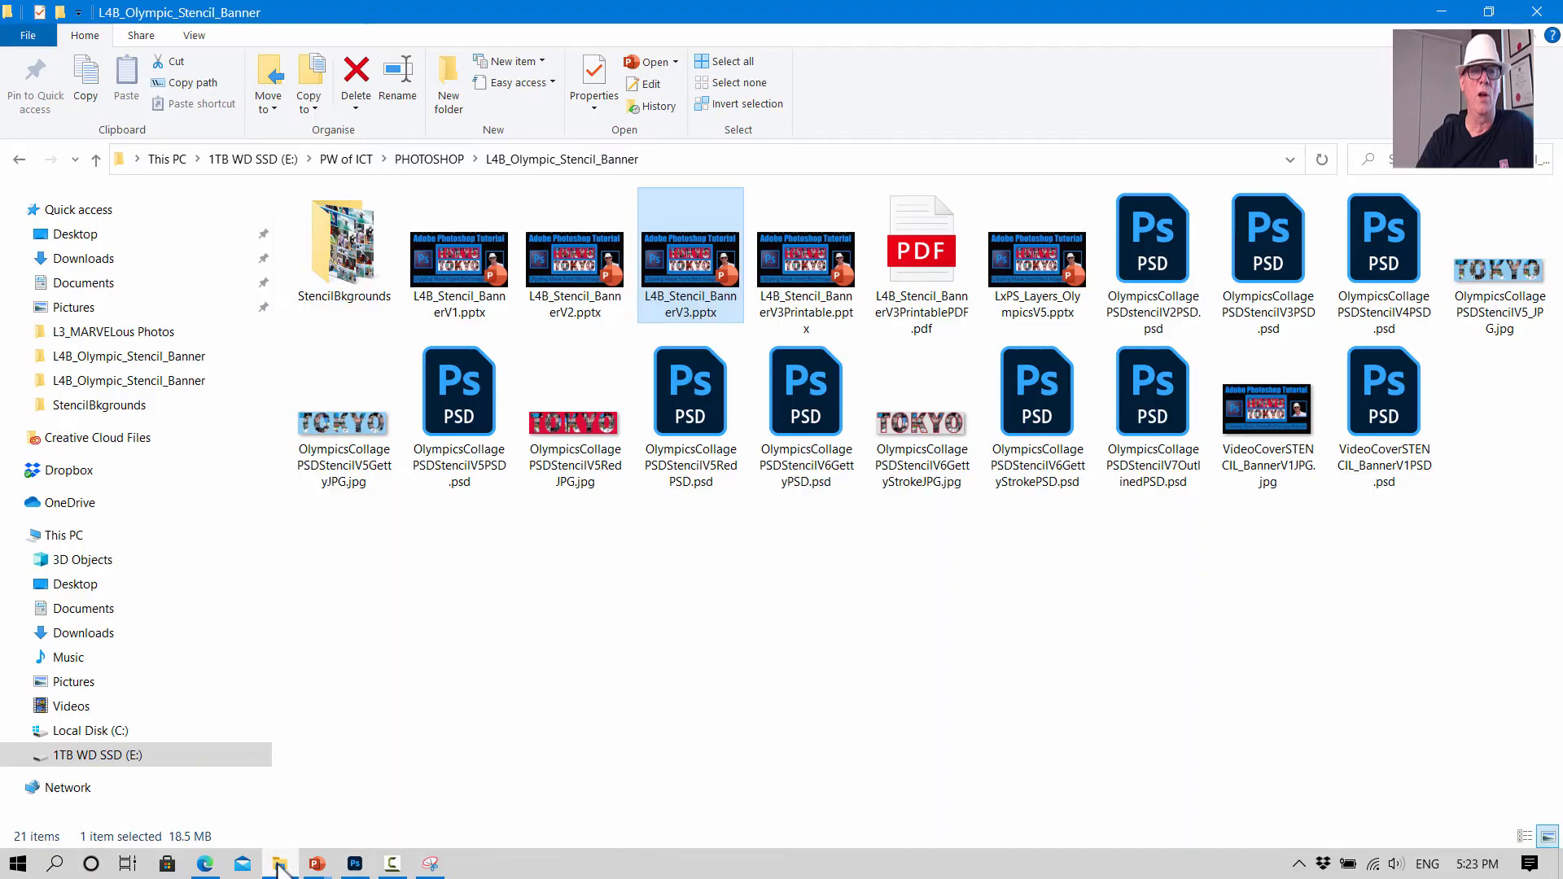
{"action": "double_click", "coordinate": [342, 249]}
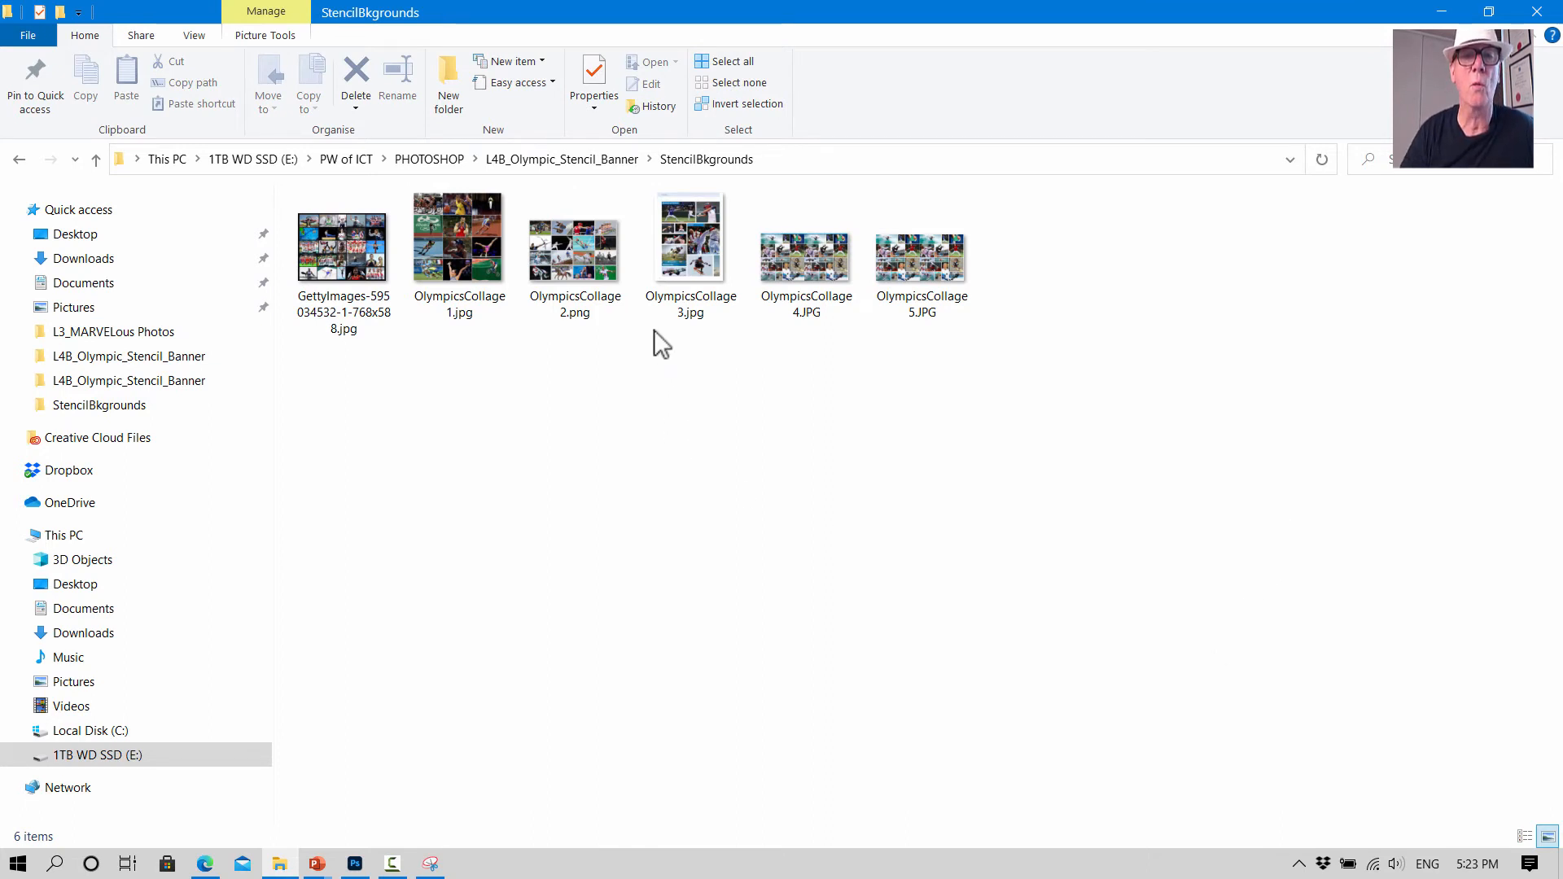
{"action": "double_click", "coordinate": [558, 261]}
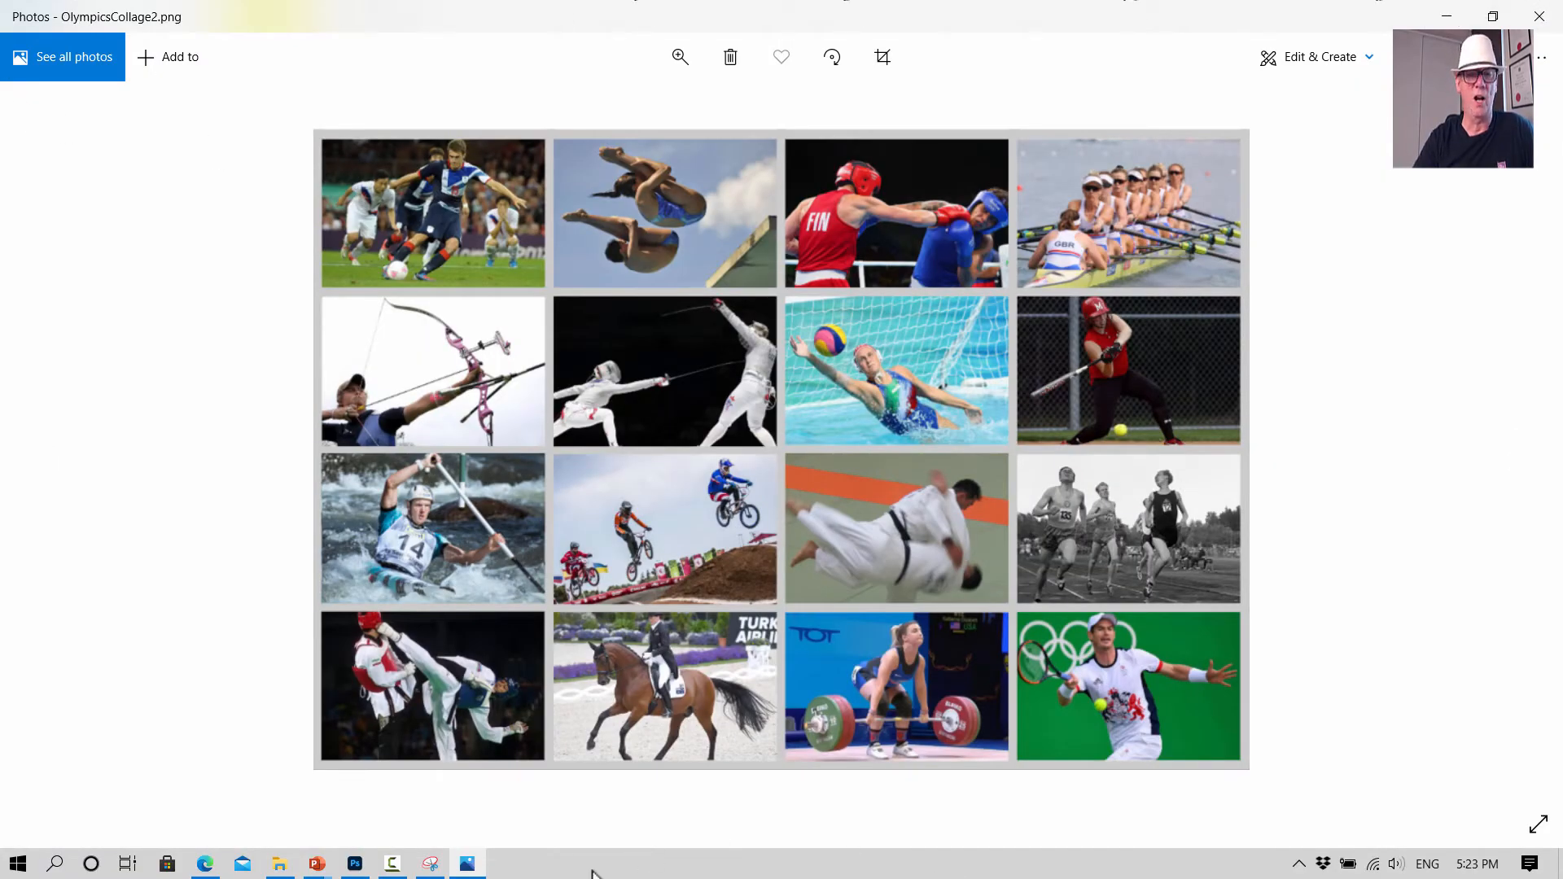
Step: Switch to Snipping Tool, capture a new snip of the whole OlympicsCollage2.png collage and copy it
{"action": "left_click", "coordinate": [430, 863]}
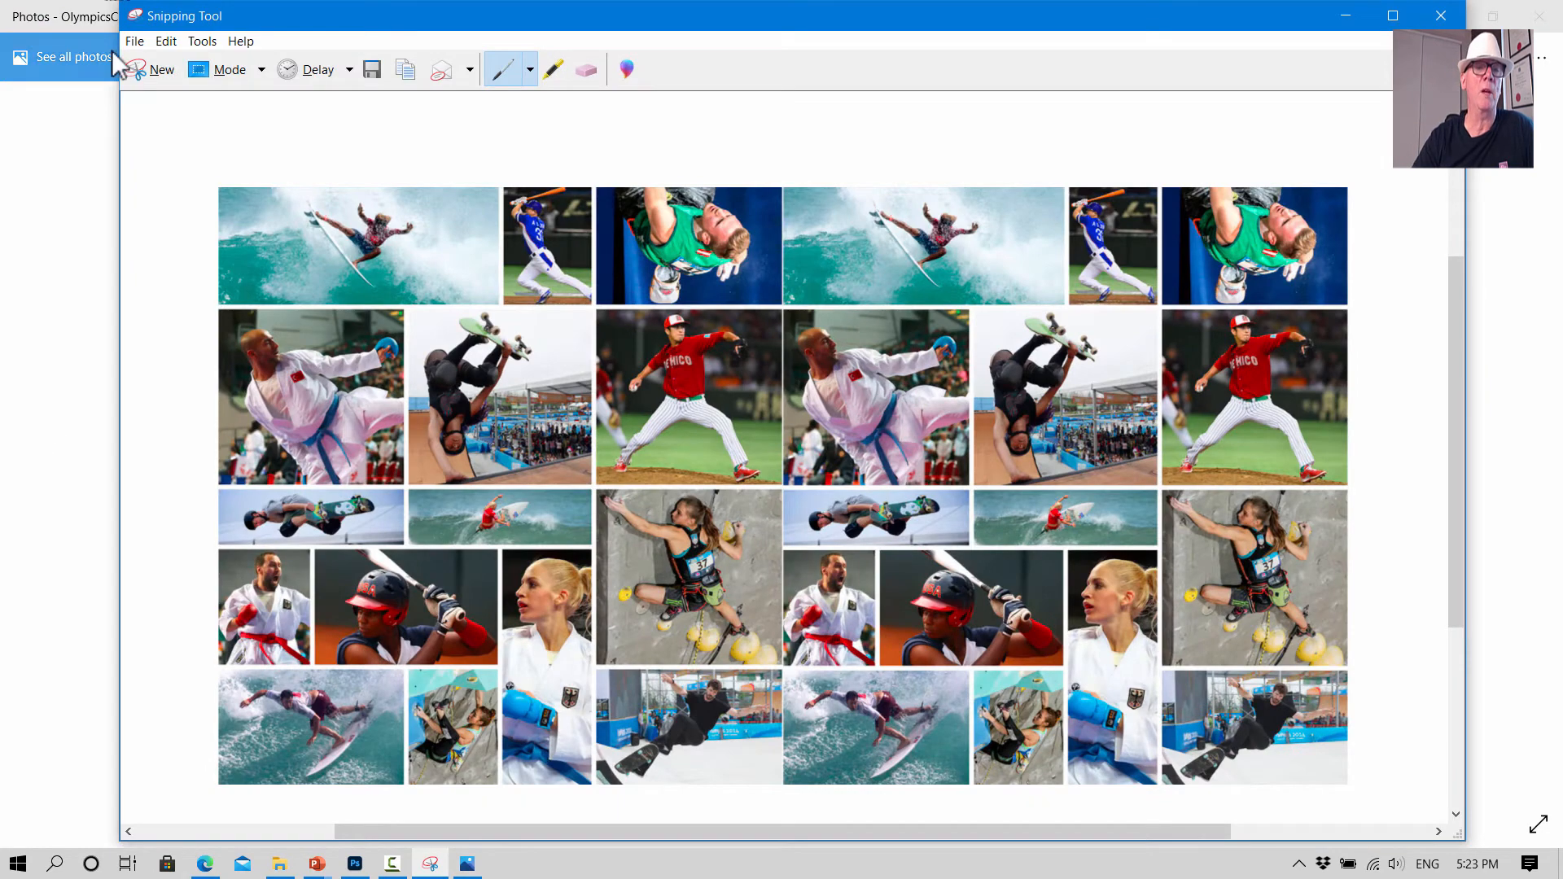
{"action": "left_click", "coordinate": [149, 79]}
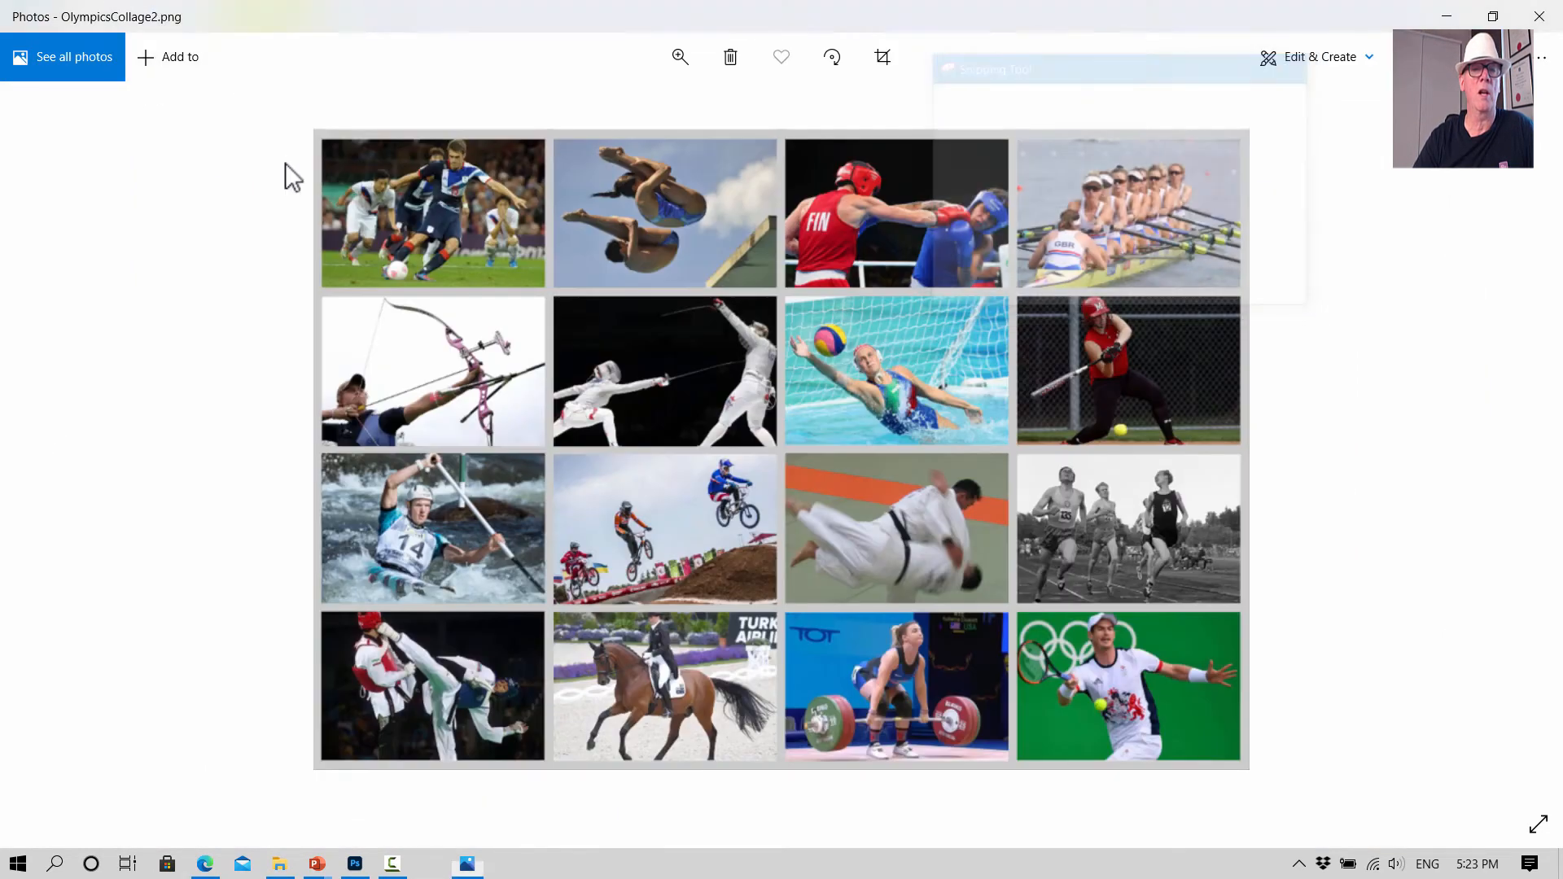
{"action": "left_click_drag", "start_coordinate": [314, 130], "coordinate": [1245, 768]}
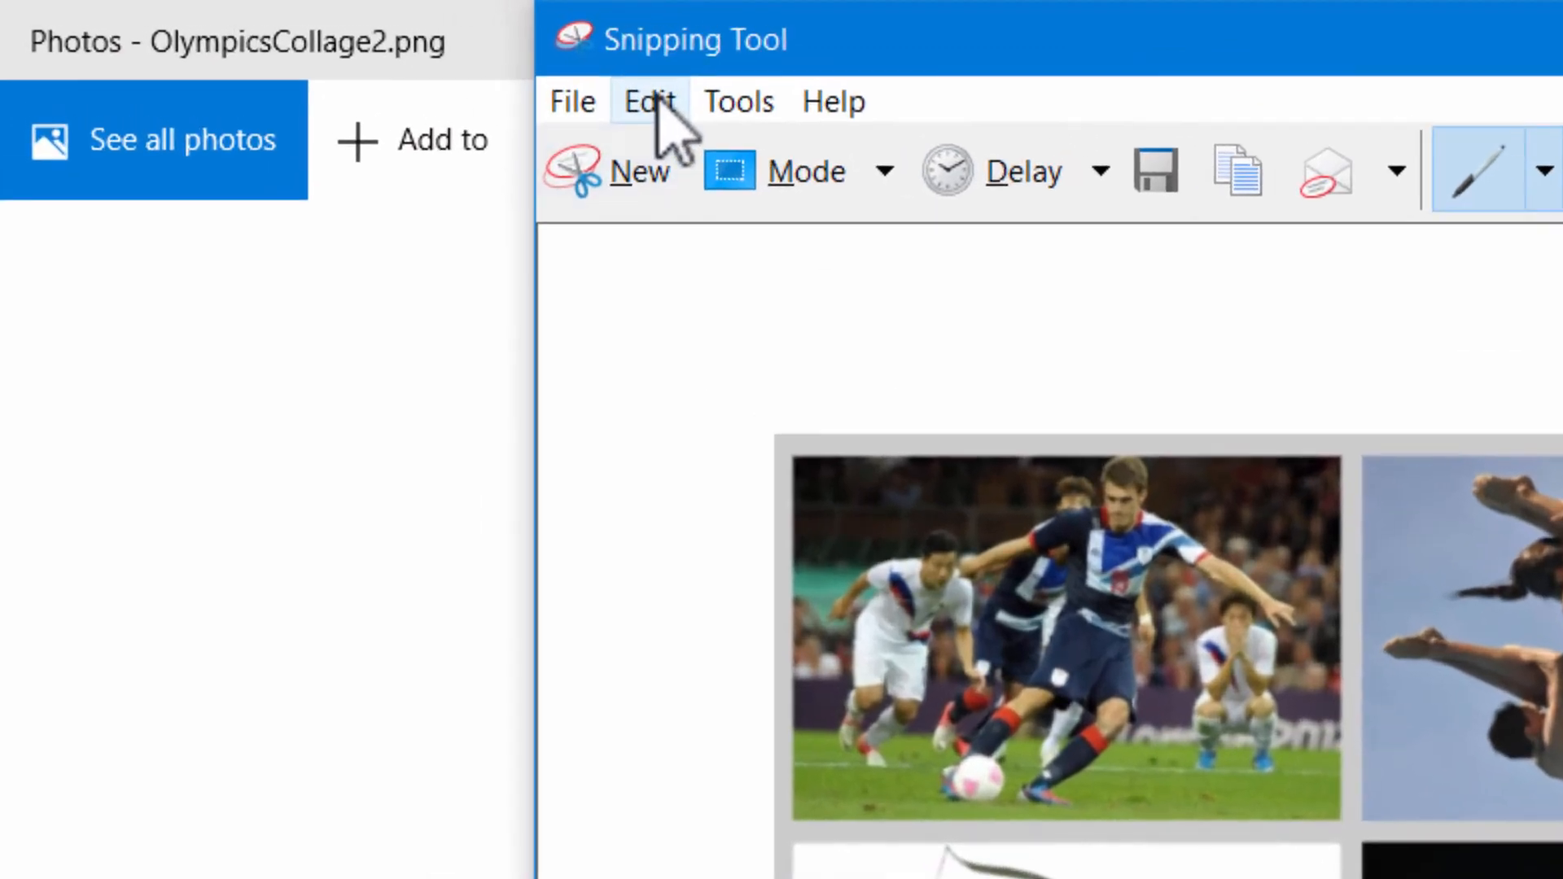
{"action": "left_click", "coordinate": [658, 106]}
{"action": "left_click", "coordinate": [694, 155]}
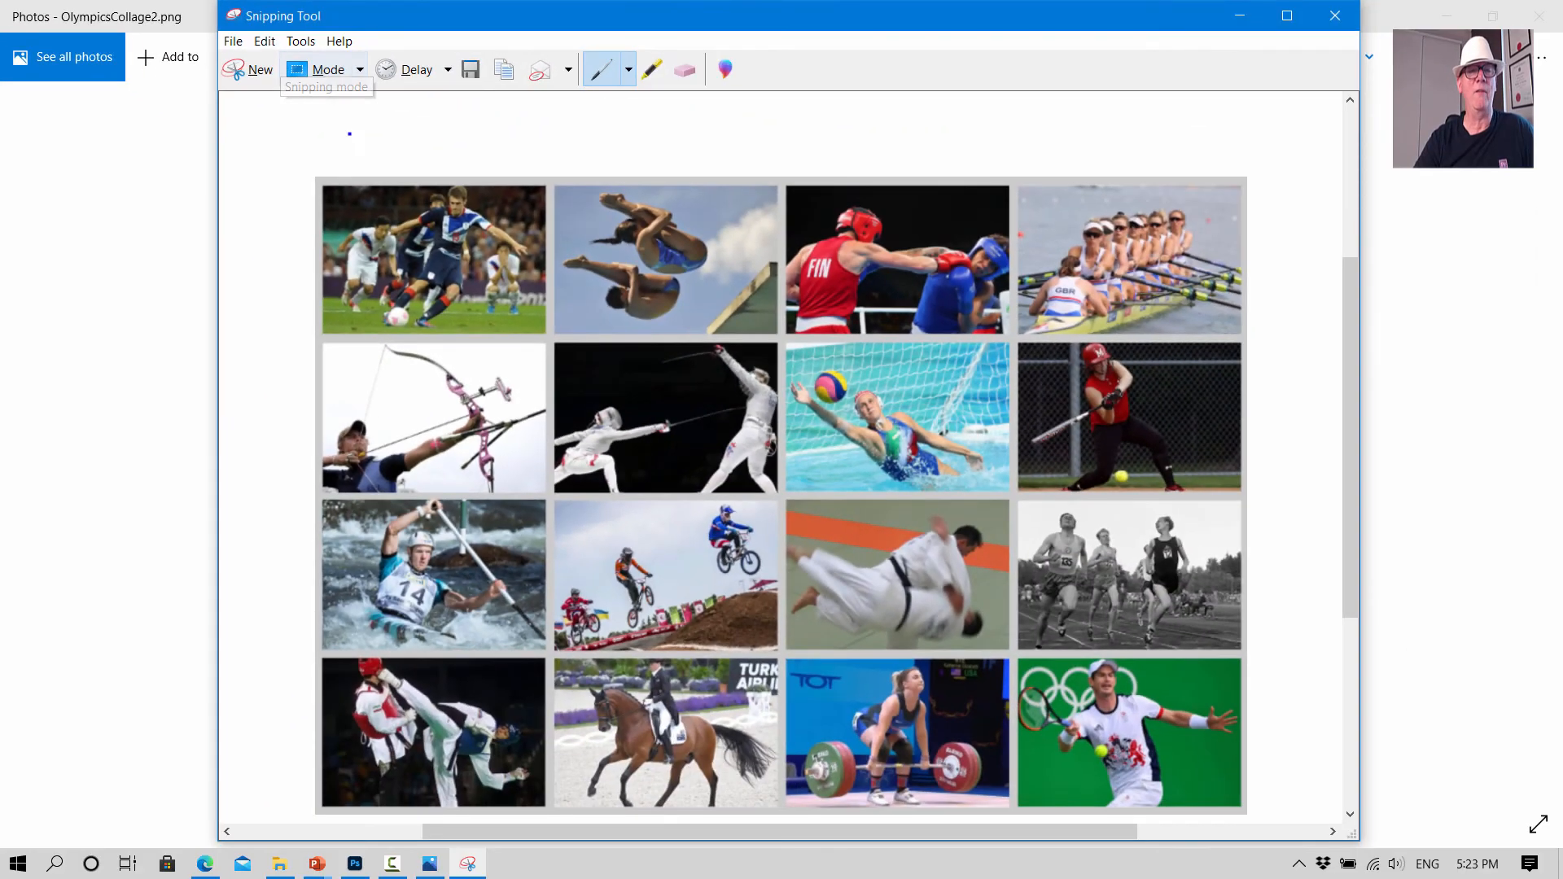
{"action": "left_click", "coordinate": [264, 41]}
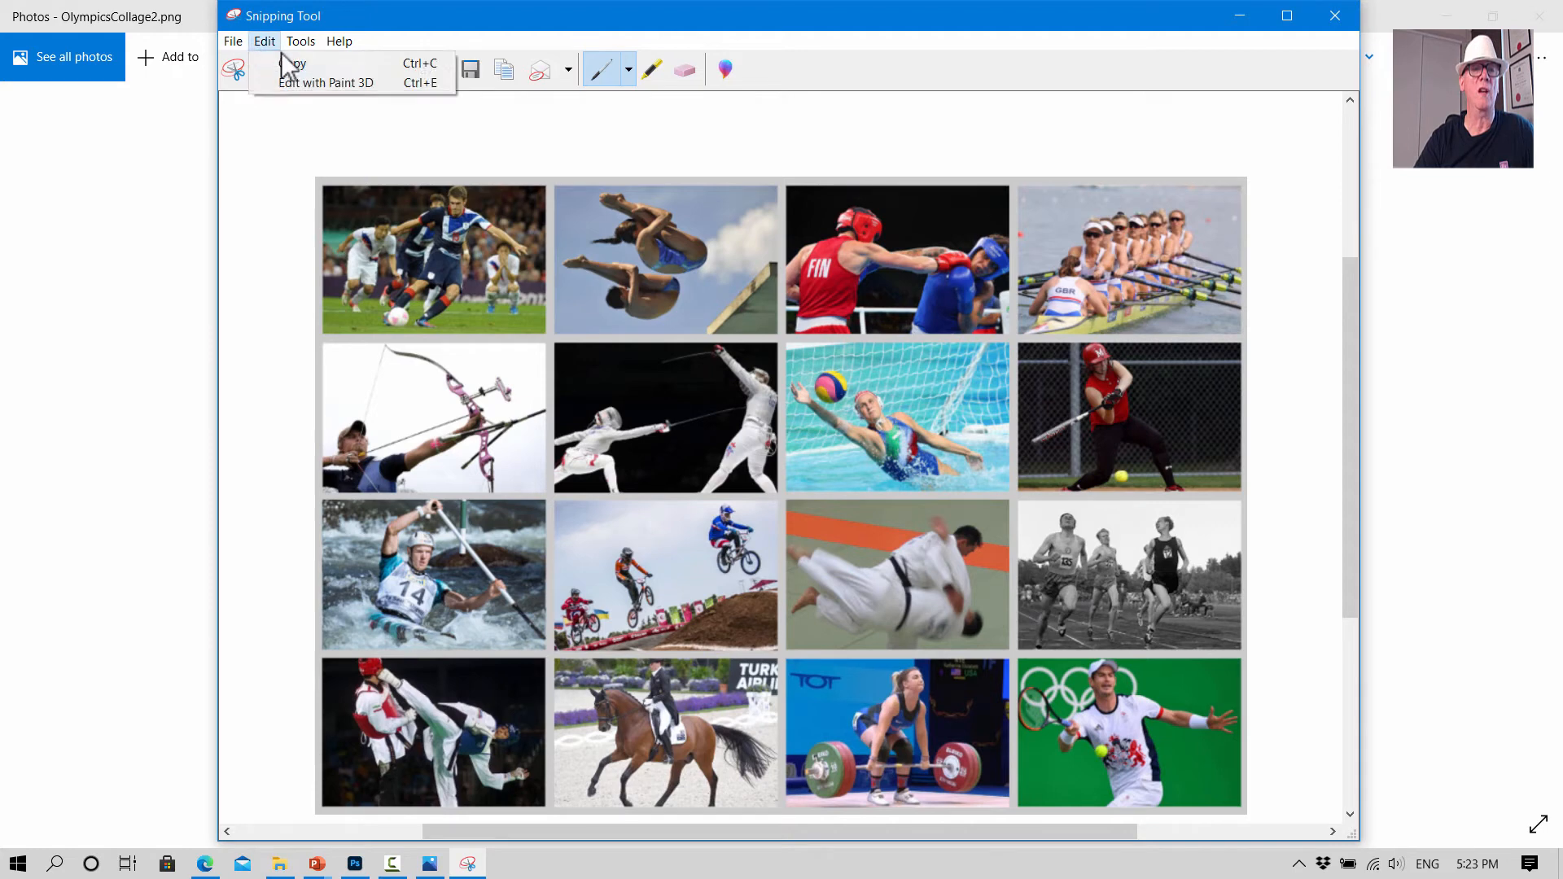
{"action": "left_click", "coordinate": [291, 64]}
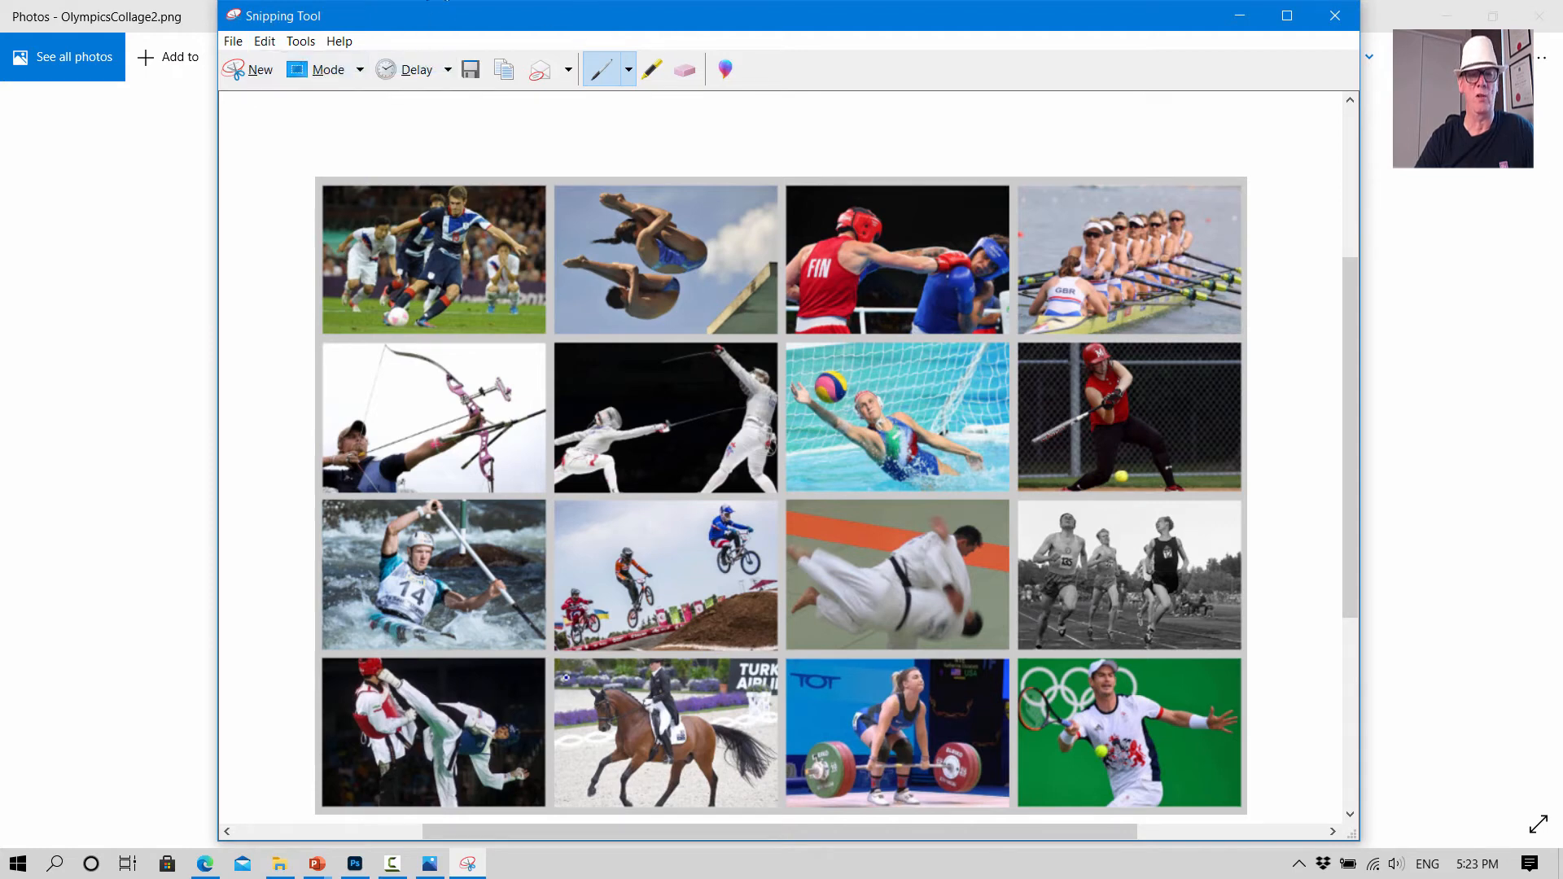
Step: Switch to Photoshop, paste the copied collage into the banner document and move it upward over the blue rectangle
{"action": "left_click", "coordinate": [355, 864]}
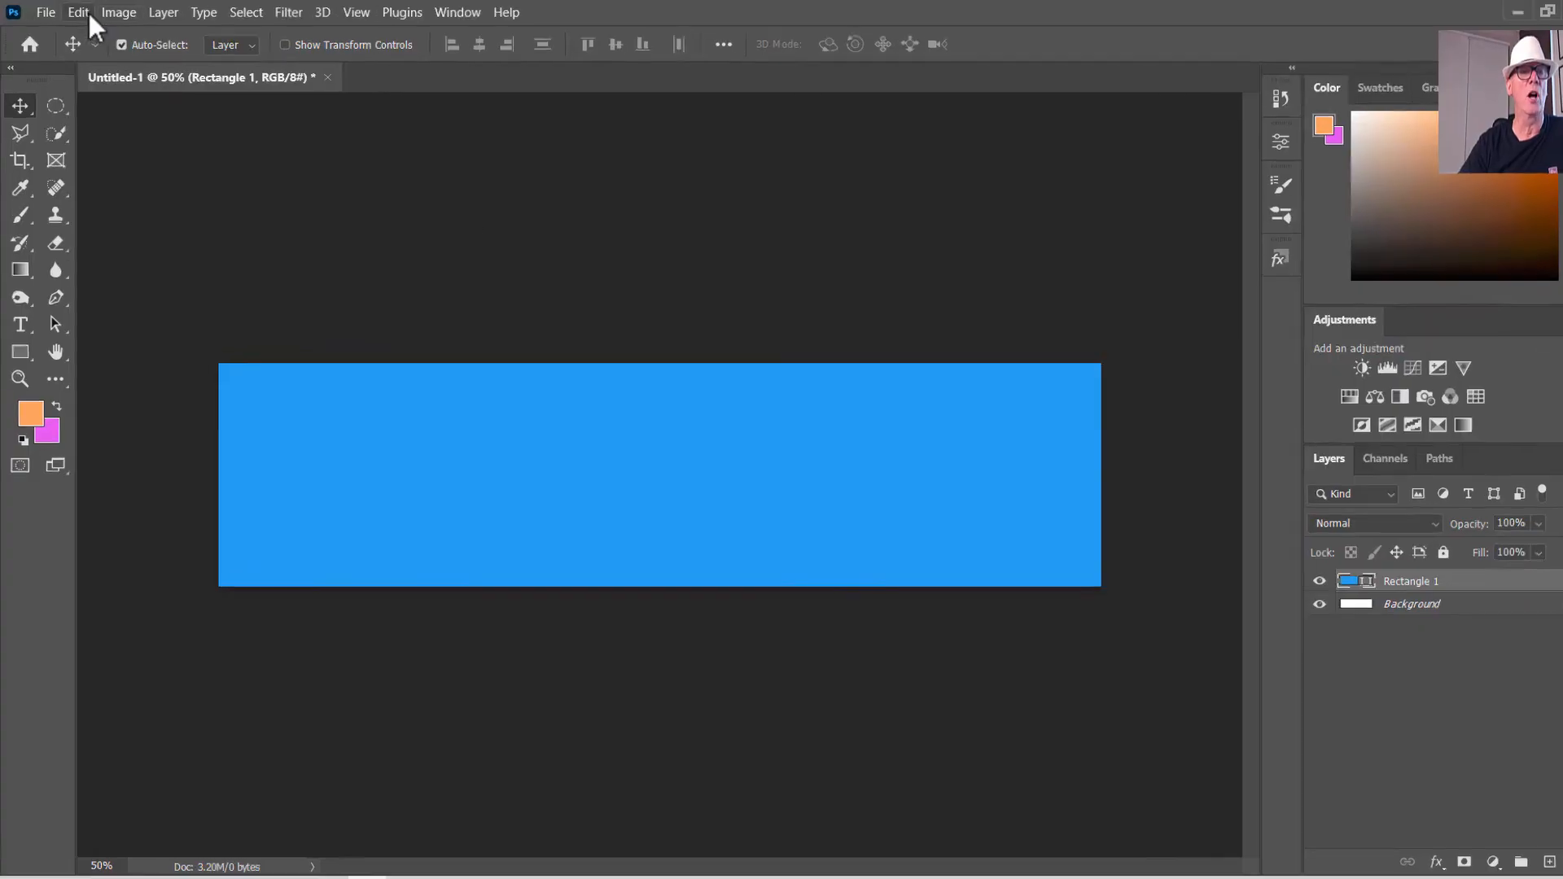
{"action": "left_click", "coordinate": [86, 13]}
{"action": "left_click", "coordinate": [136, 187]}
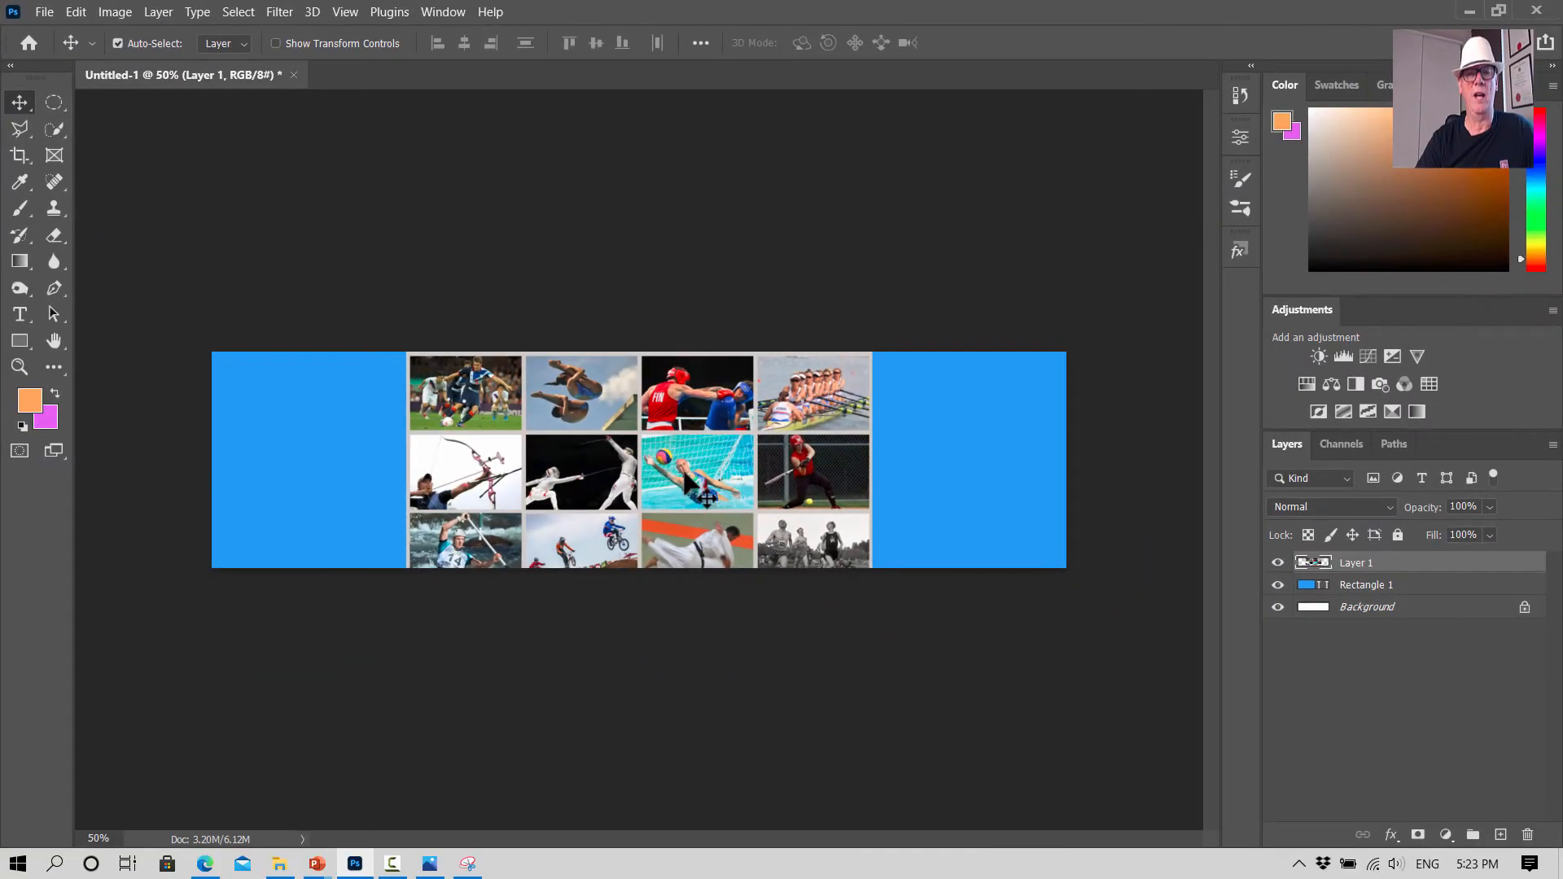
{"action": "left_click_drag", "start_coordinate": [690, 488], "coordinate": [694, 401]}
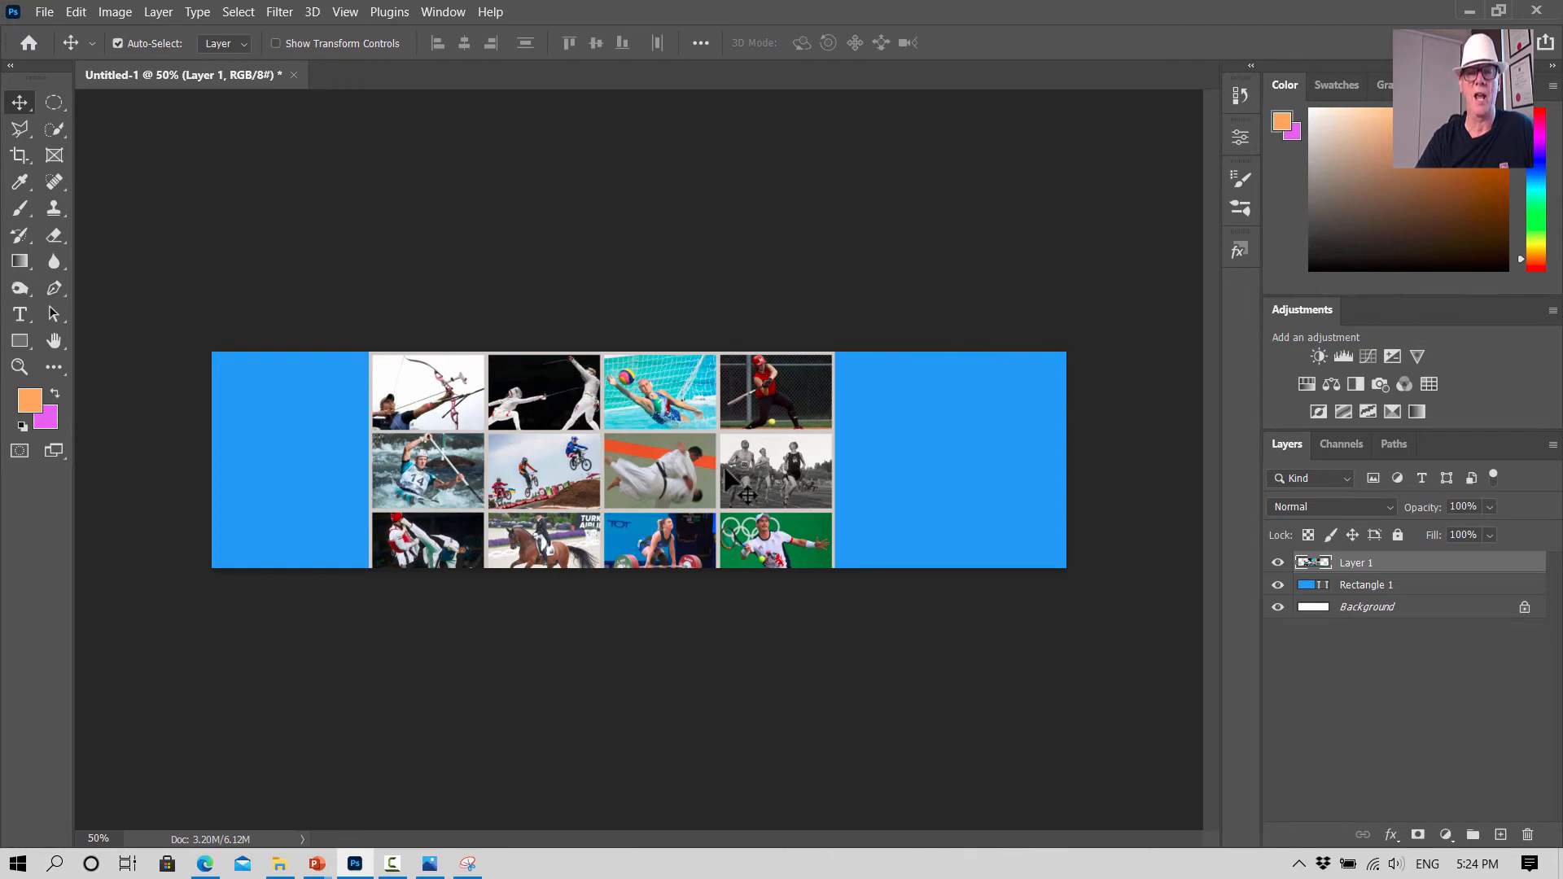
{"action": "left_click_drag", "start_coordinate": [715, 462], "coordinate": [719, 462]}
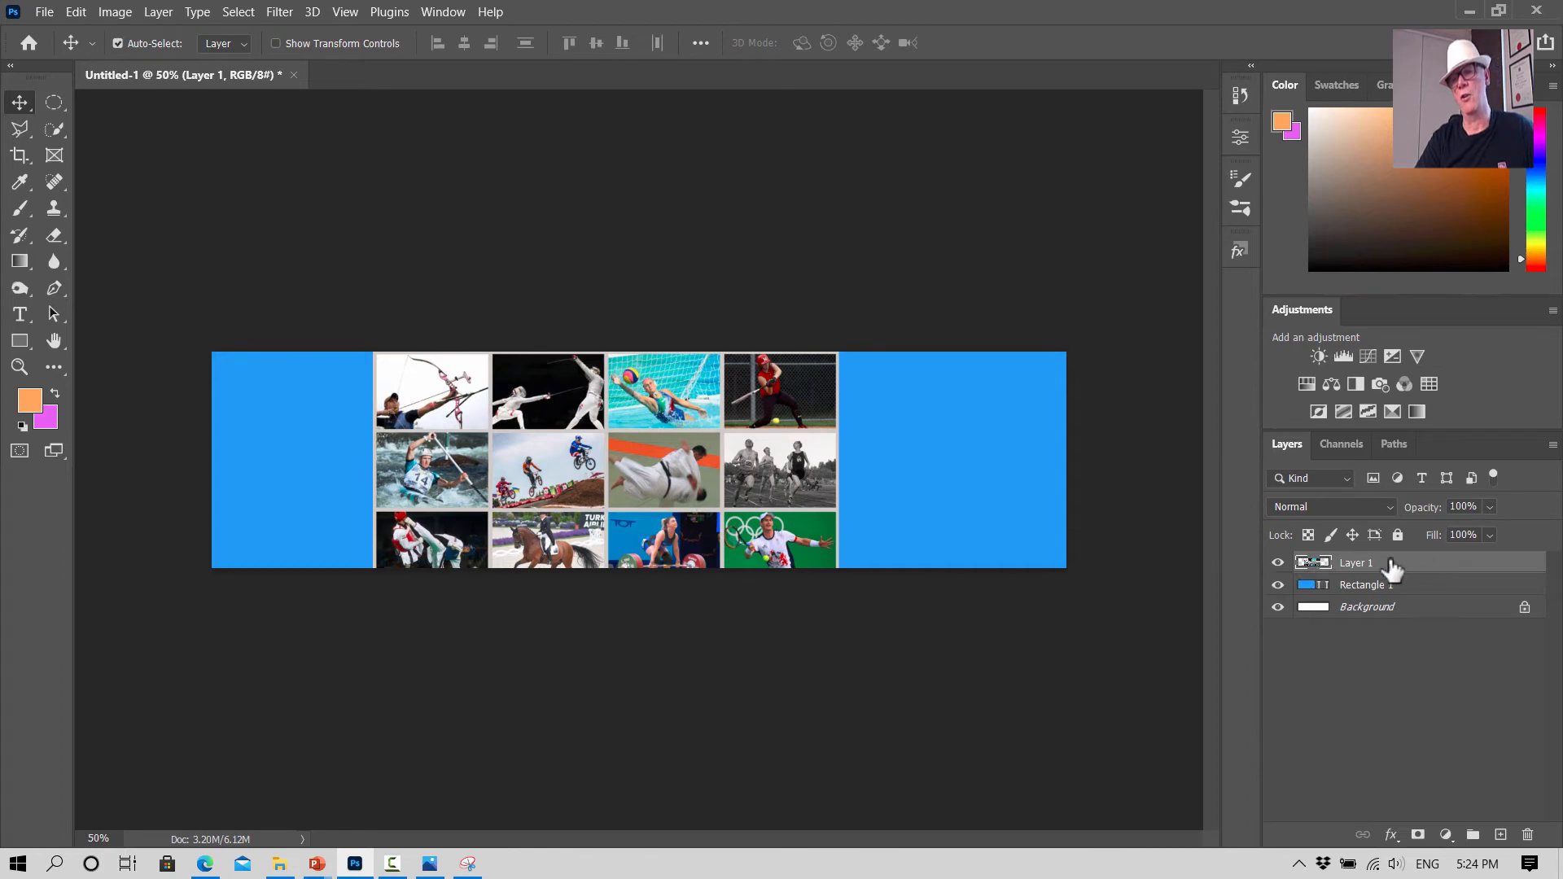
Step: Rename the pasted collage layer as Pic1
{"action": "double_click", "coordinate": [1356, 563]}
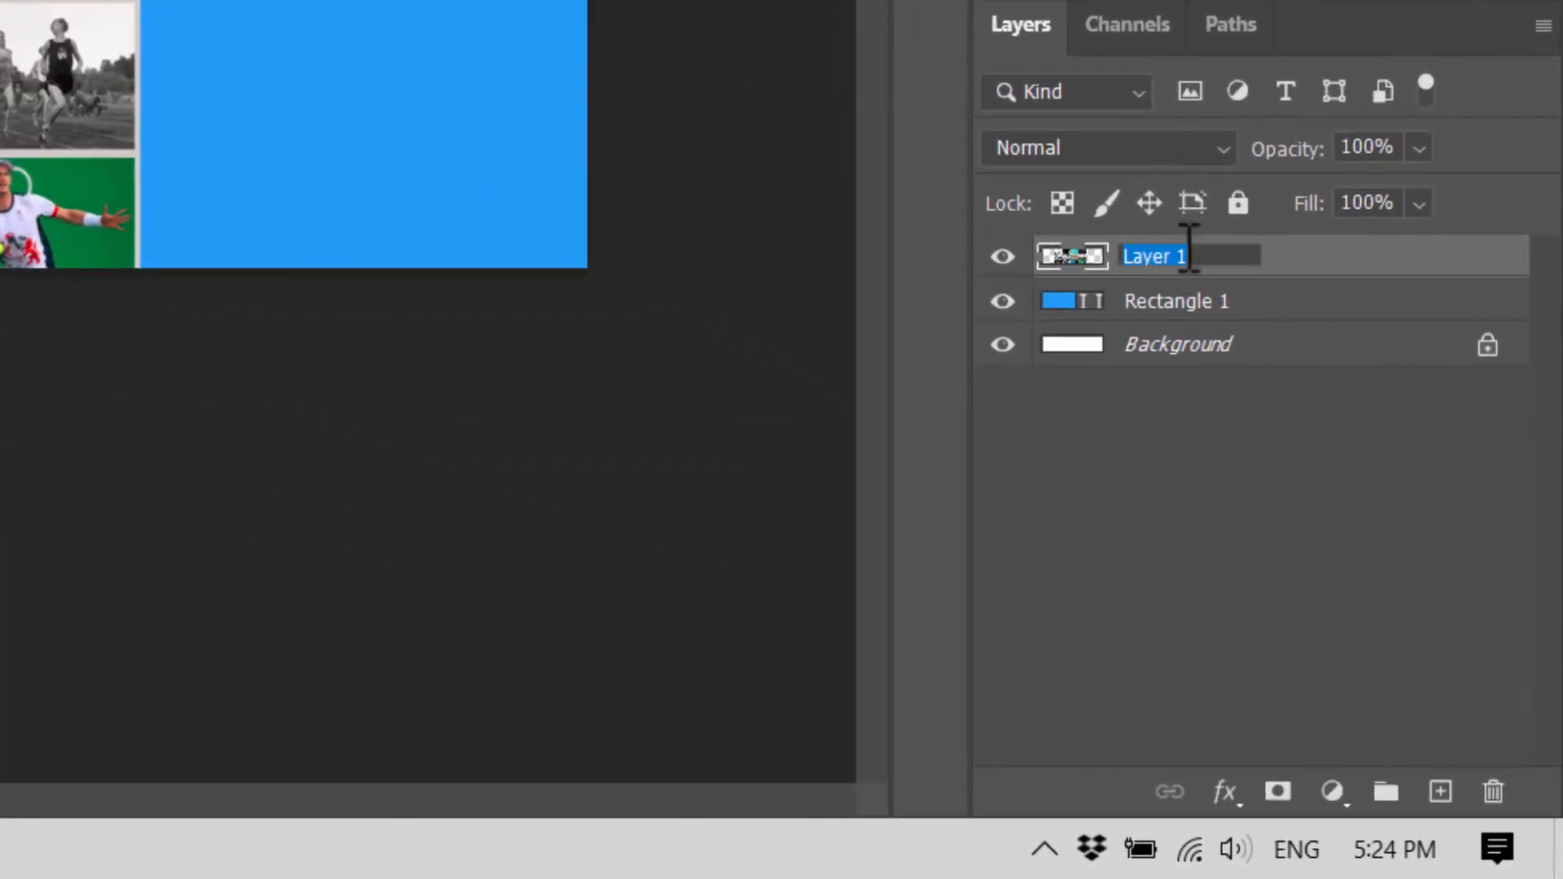
{"action": "left_click", "coordinate": [1217, 254]}
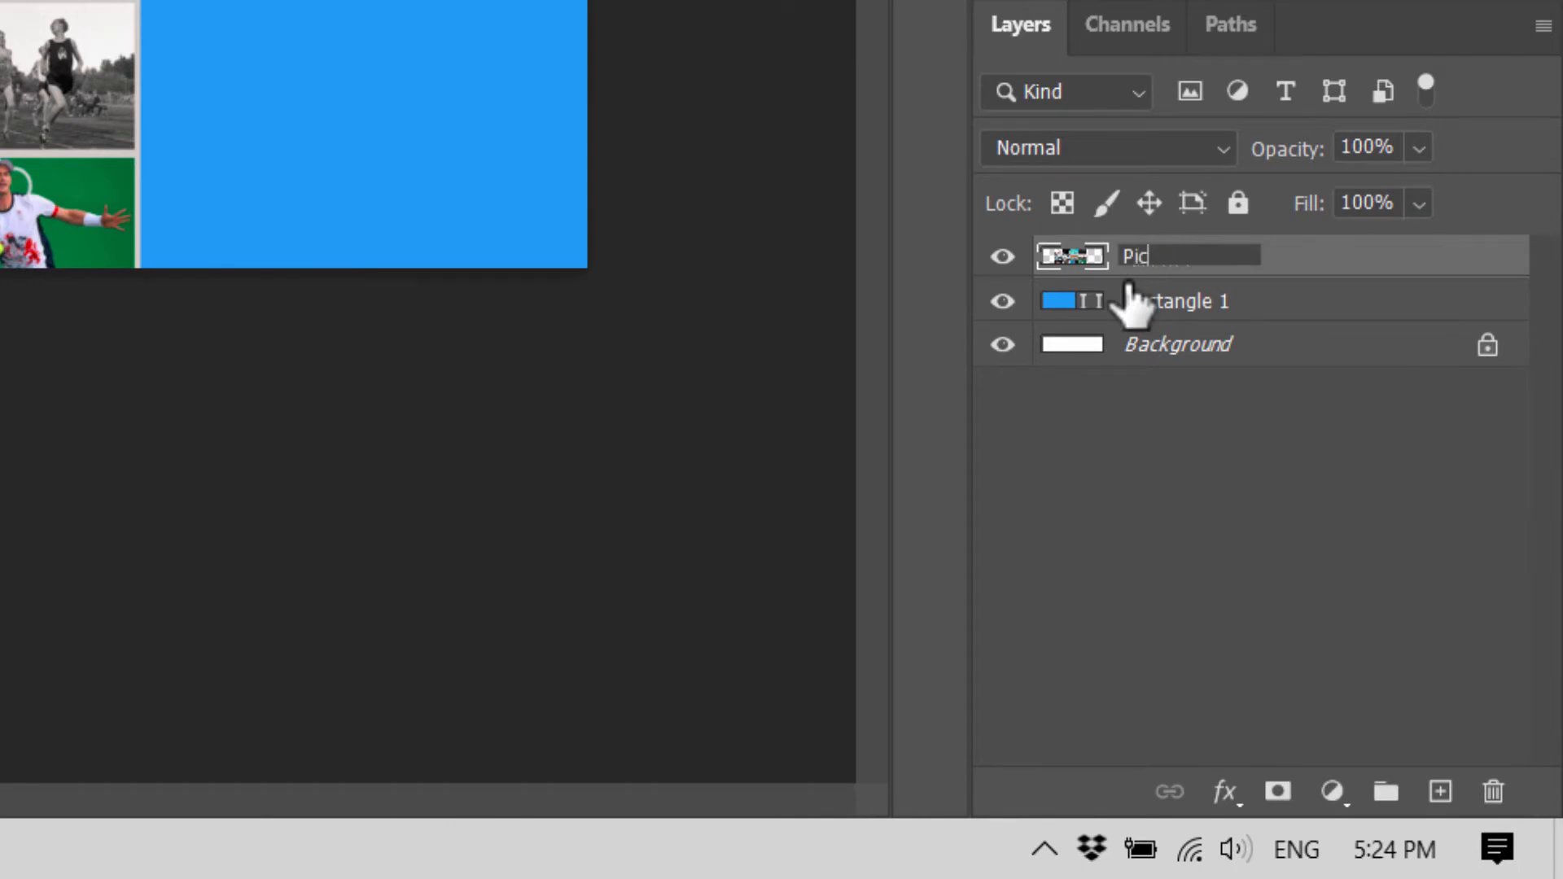
{"action": "left_click", "coordinate": [1298, 262]}
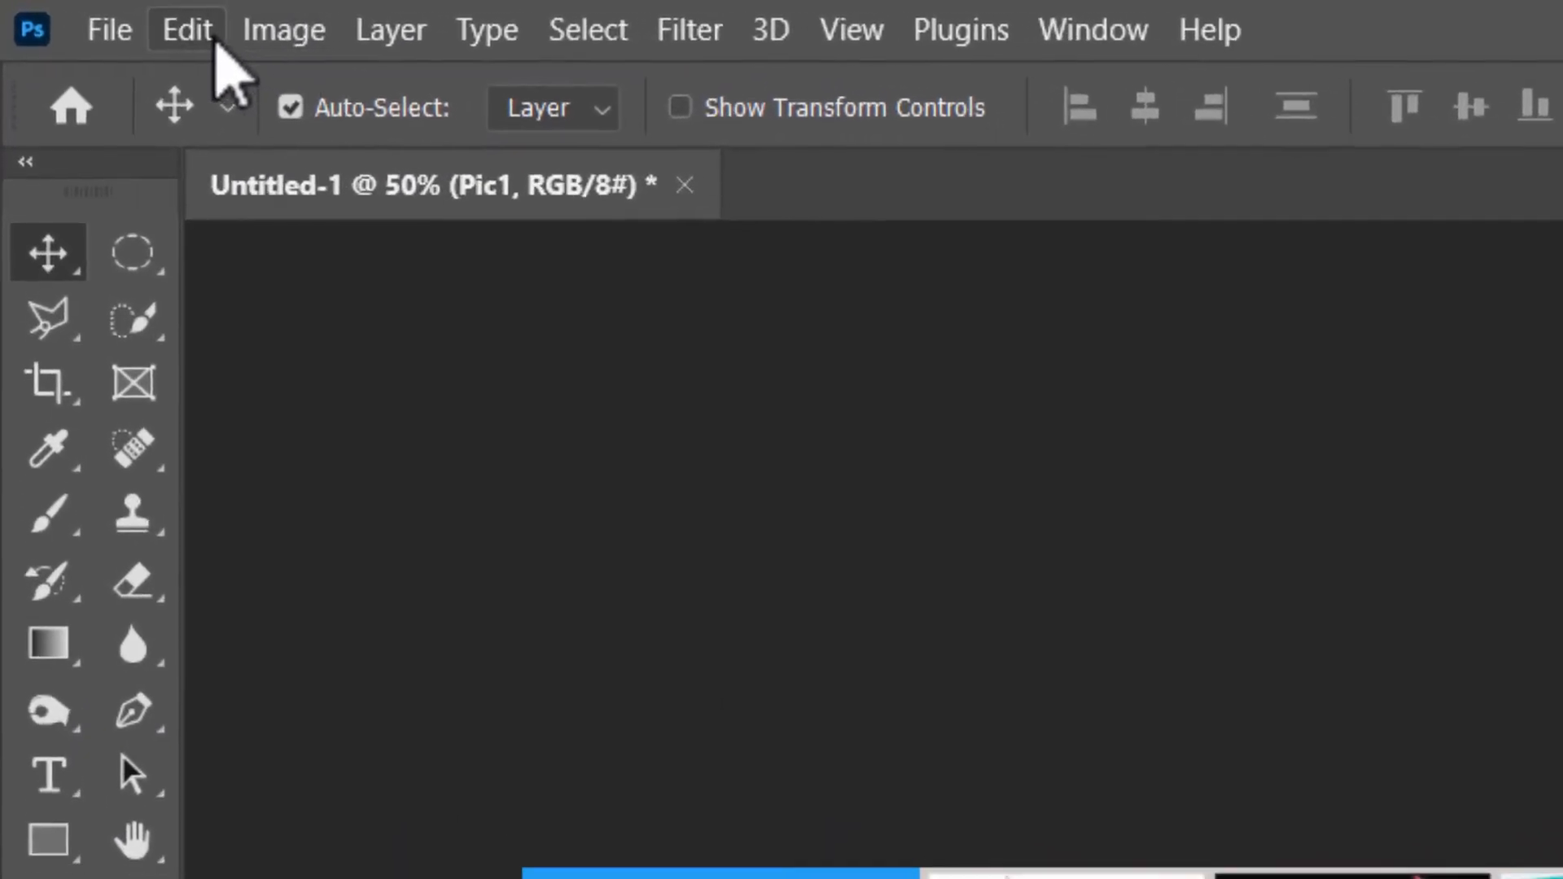
Step: Free Transform the Pic1 collage to about 67.9% scale, fitting the banner's height against its left edge, and apply the transform
{"action": "left_click", "coordinate": [79, 12]}
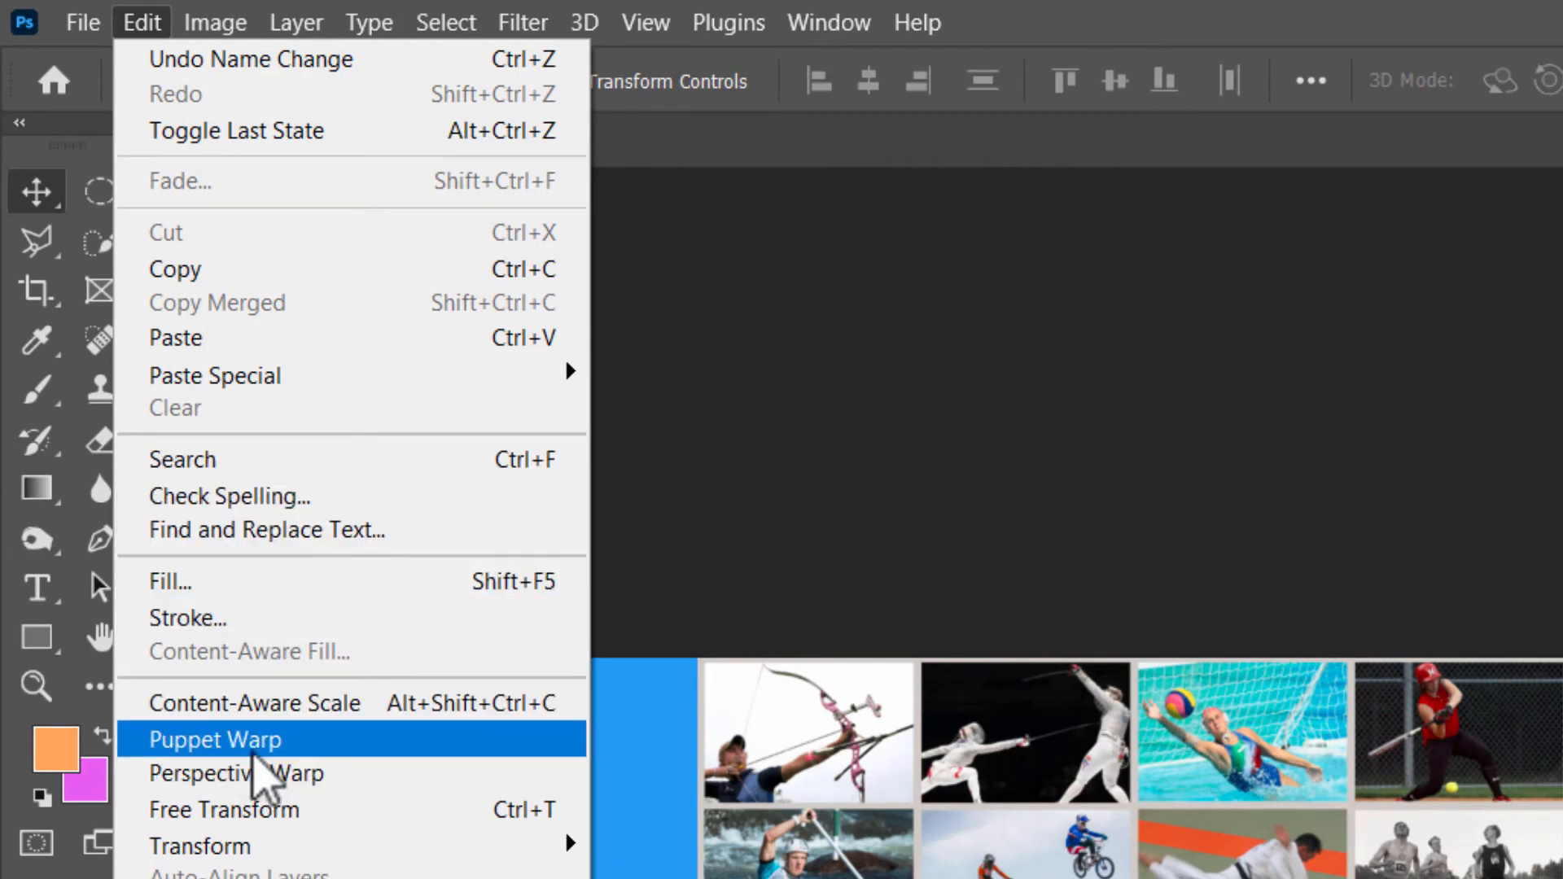
{"action": "left_click", "coordinate": [321, 810]}
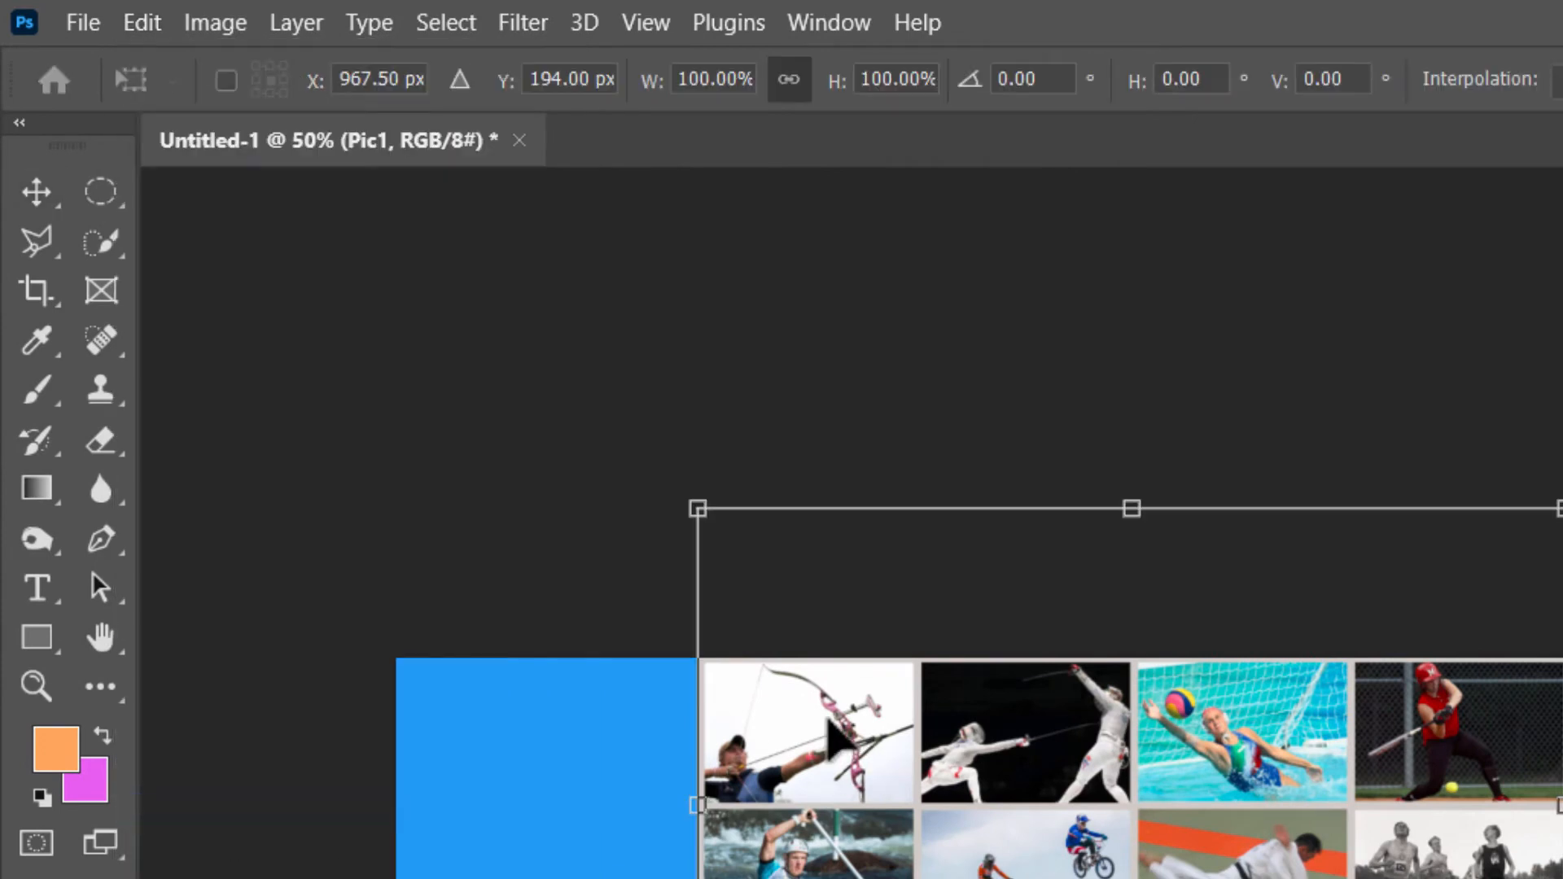
{"action": "left_click_drag", "start_coordinate": [697, 506], "coordinate": [863, 711]}
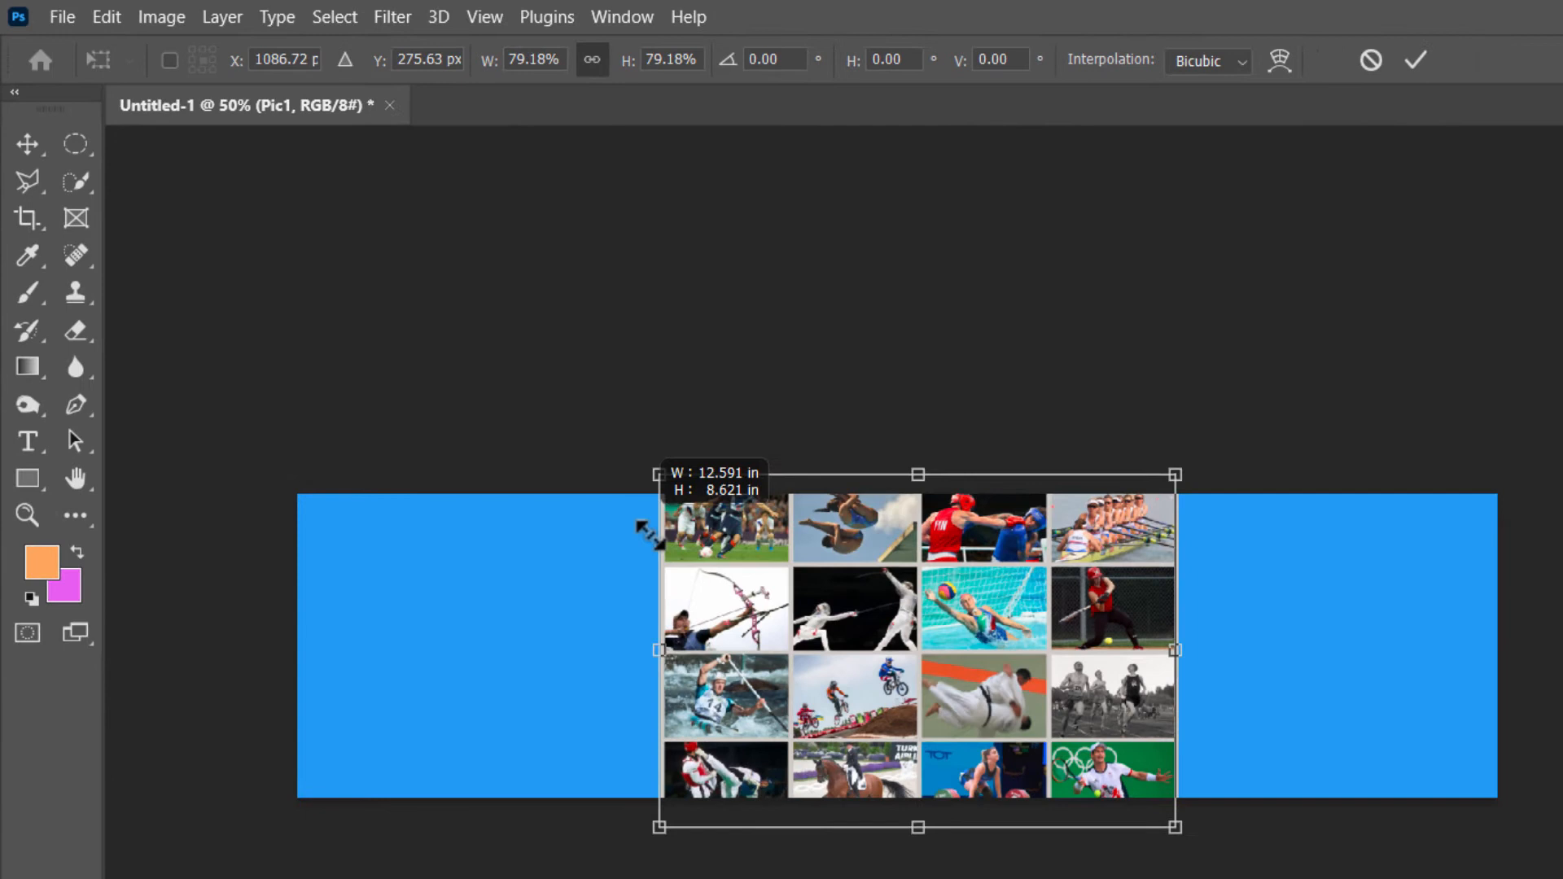
{"action": "left_click_drag", "start_coordinate": [649, 535], "coordinate": [708, 573]}
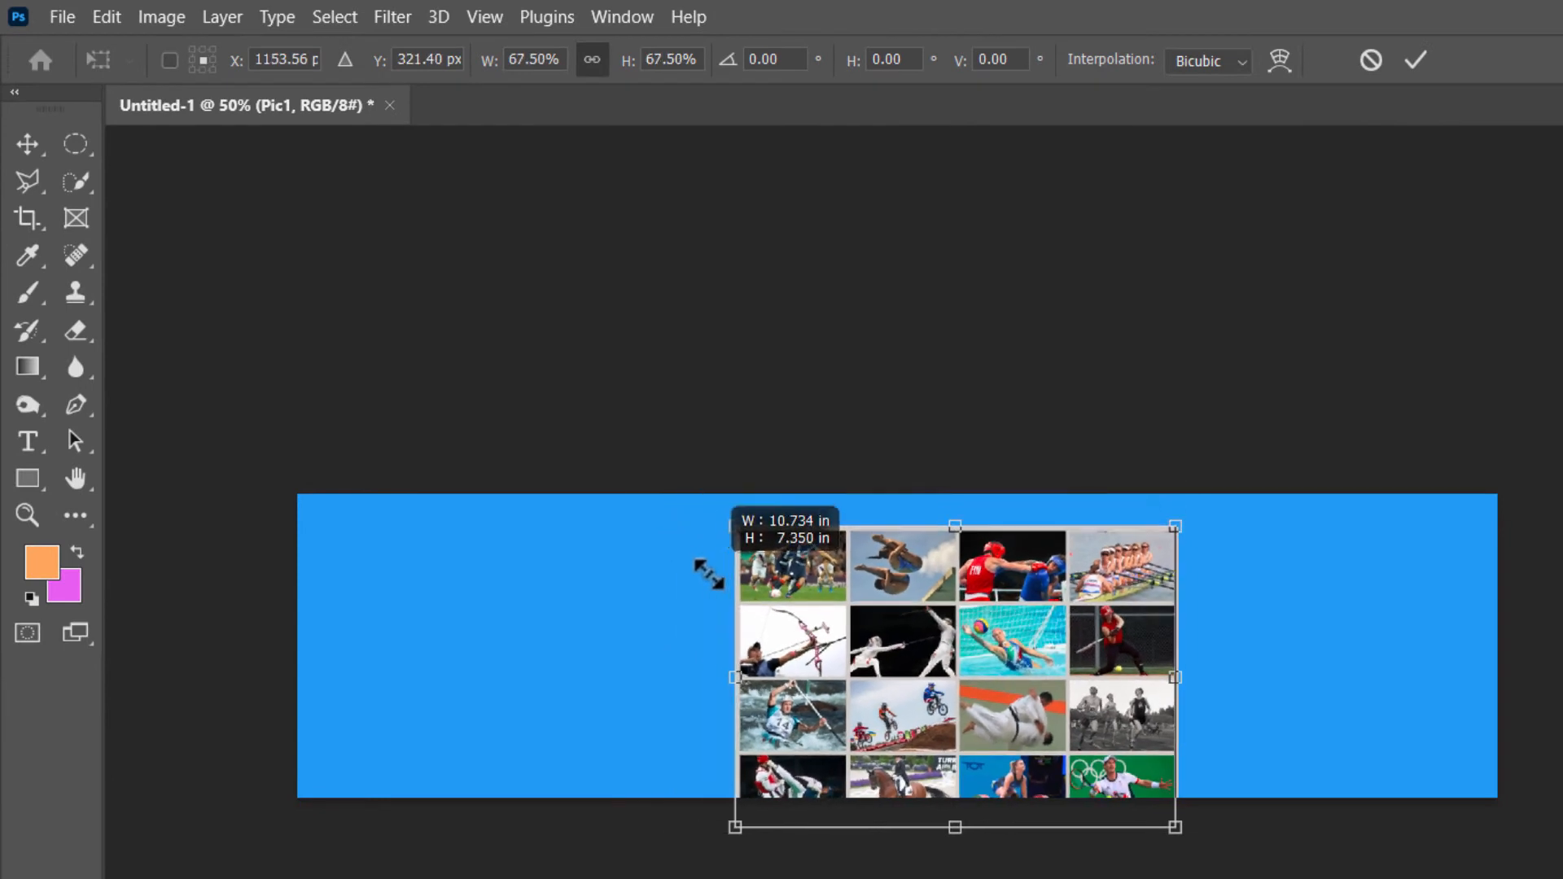
{"action": "left_click_drag", "start_coordinate": [906, 560], "coordinate": [473, 537]}
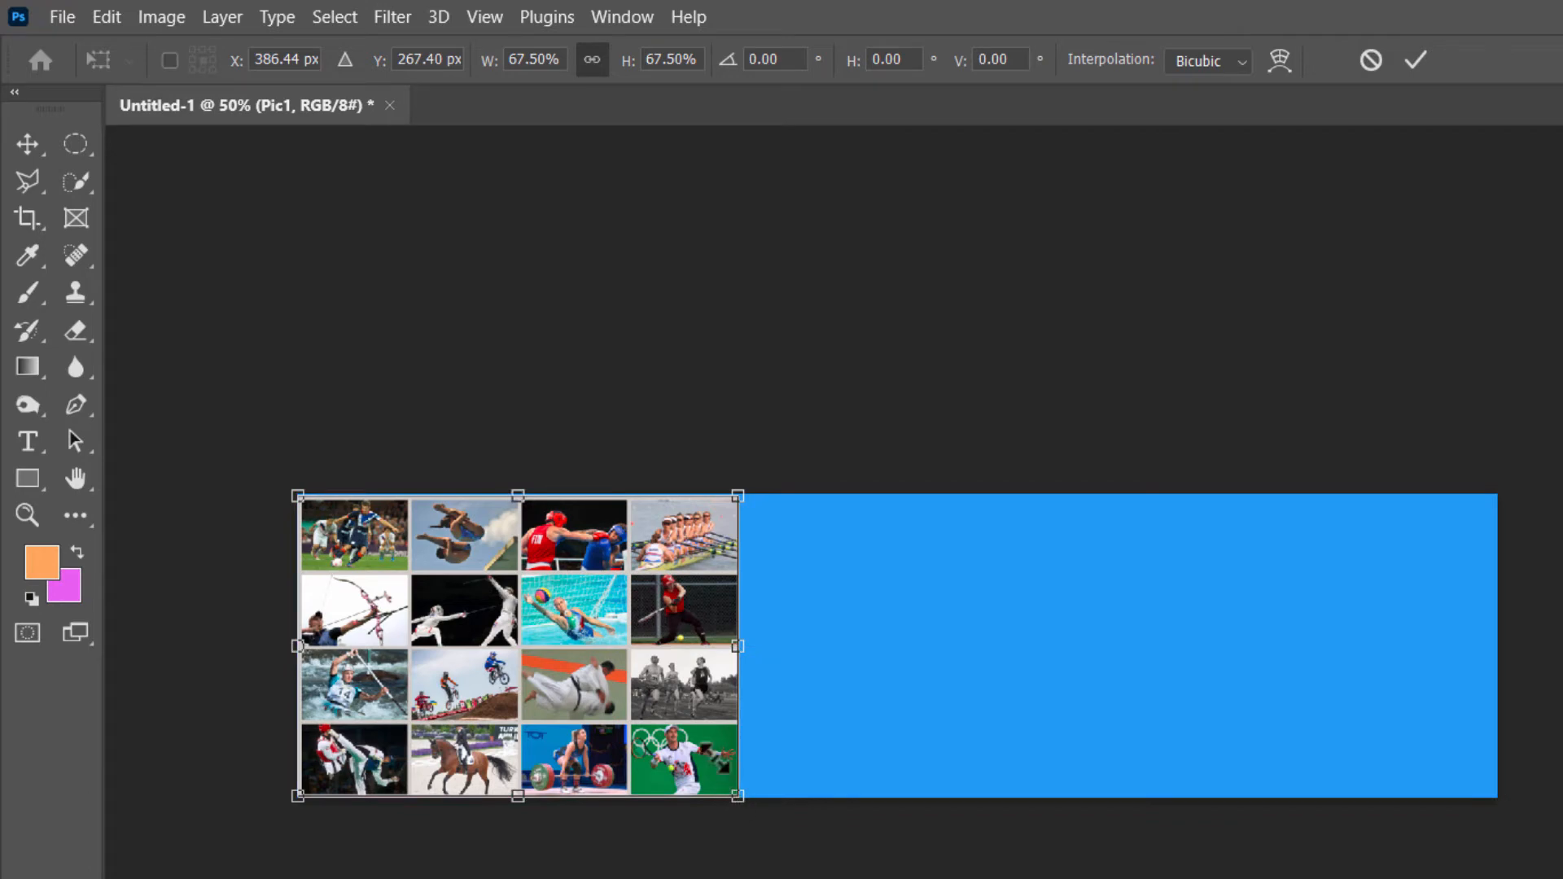
{"action": "mouse_move", "coordinate": [738, 796]}
{"action": "left_mouse_down"}
{"action": "mouse_move", "coordinate": [696, 767]}
{"action": "mouse_move", "coordinate": [738, 795]}
{"action": "mouse_move", "coordinate": [745, 783]}
{"action": "left_mouse_up"}
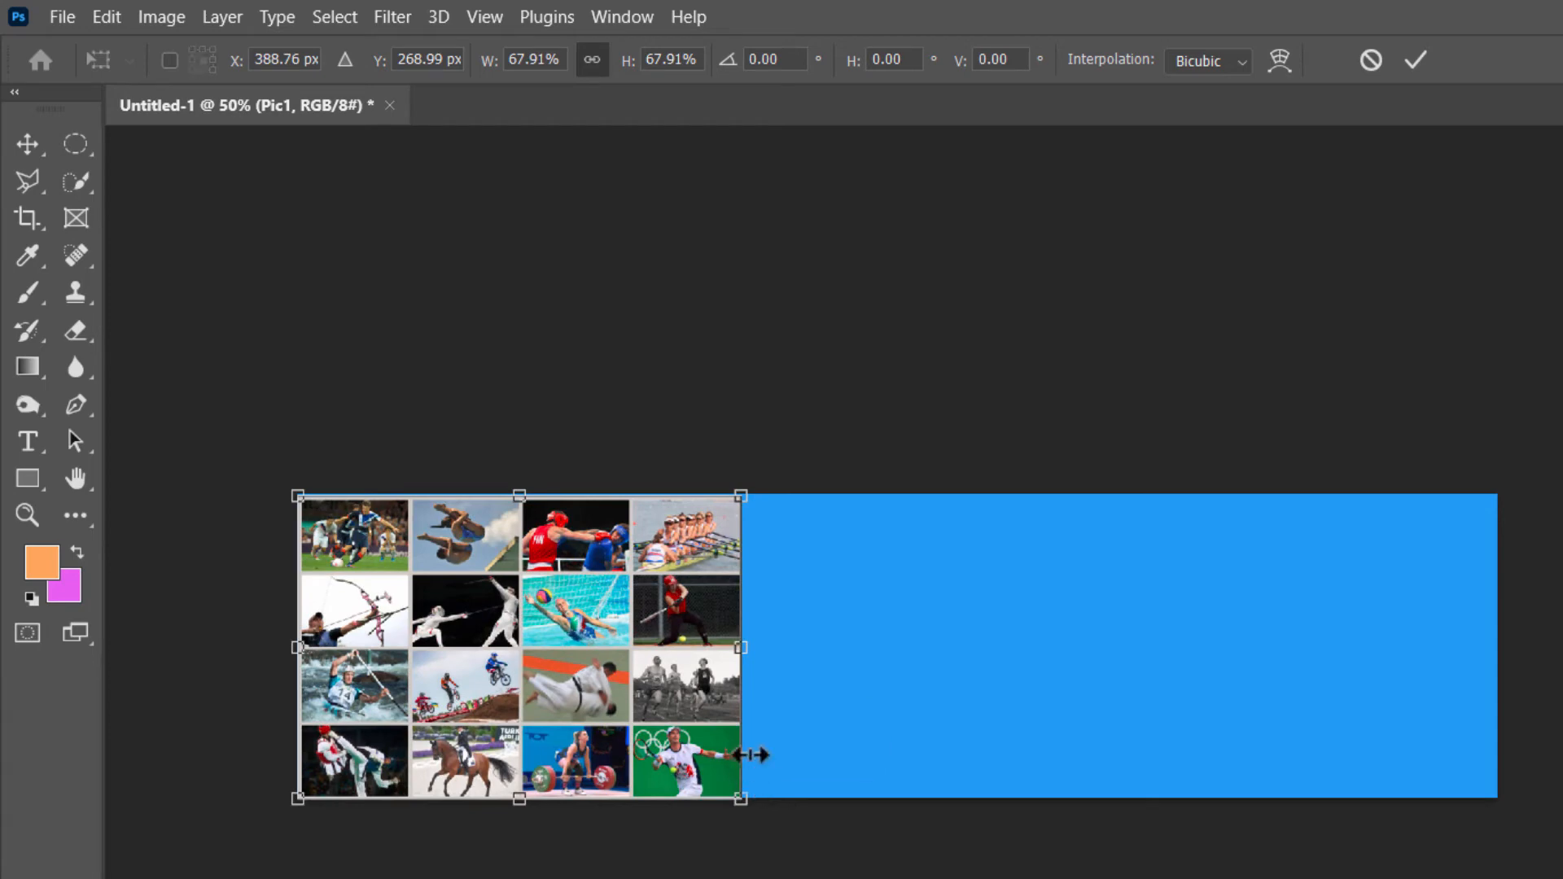
{"action": "left_click", "coordinate": [26, 140]}
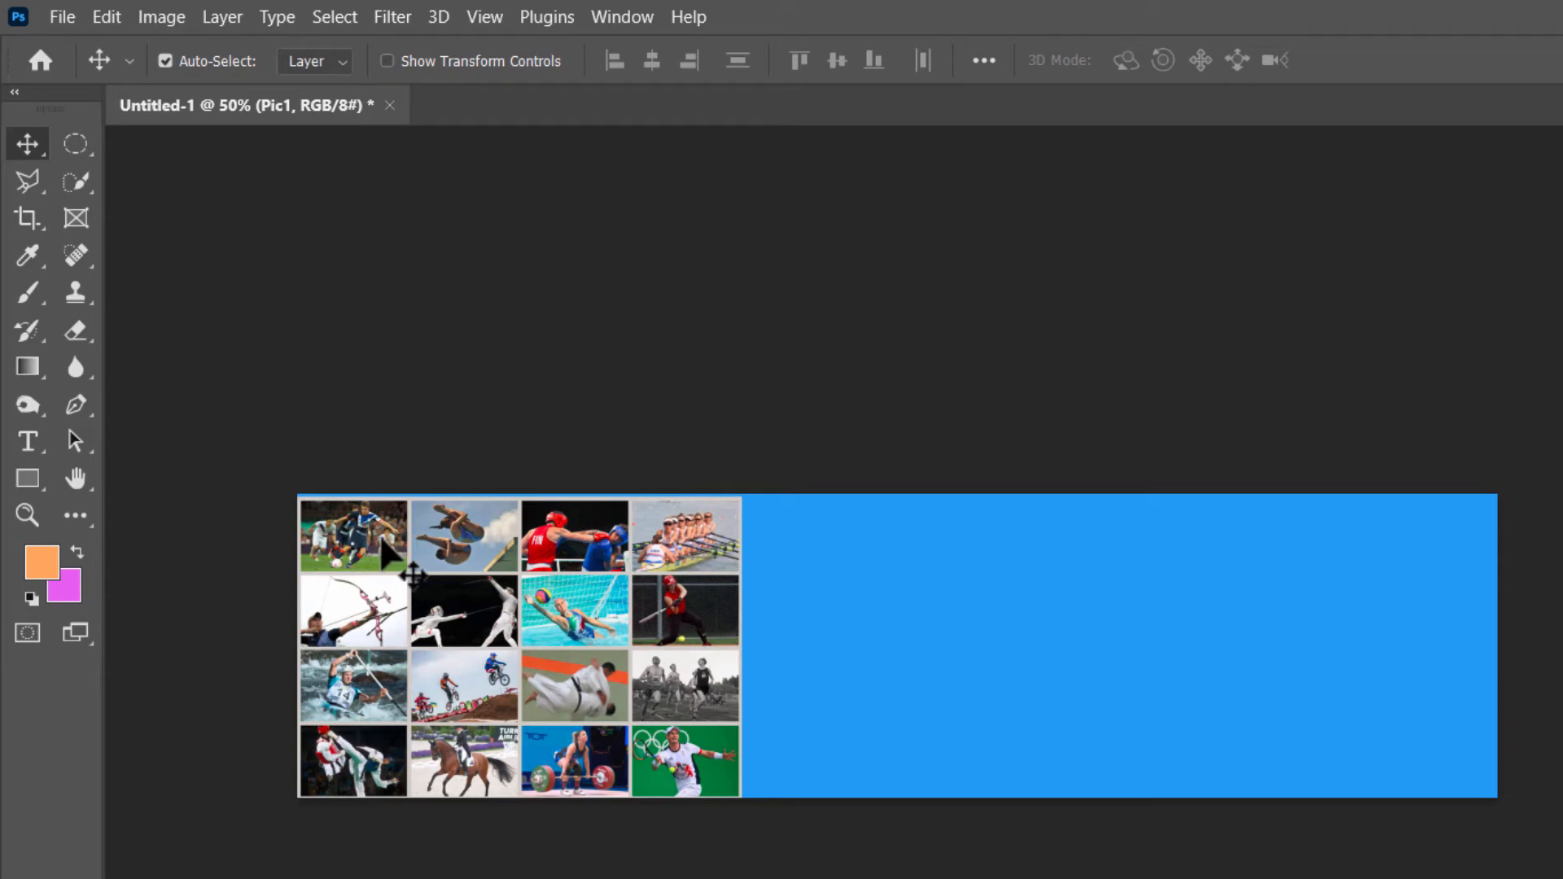
Step: Nudge the Pic1 collage up in small increments to align it with the banner's top edge
{"action": "key", "text": "Up"}
{"action": "key", "text": "Up"}
{"action": "key", "text": "Up"}
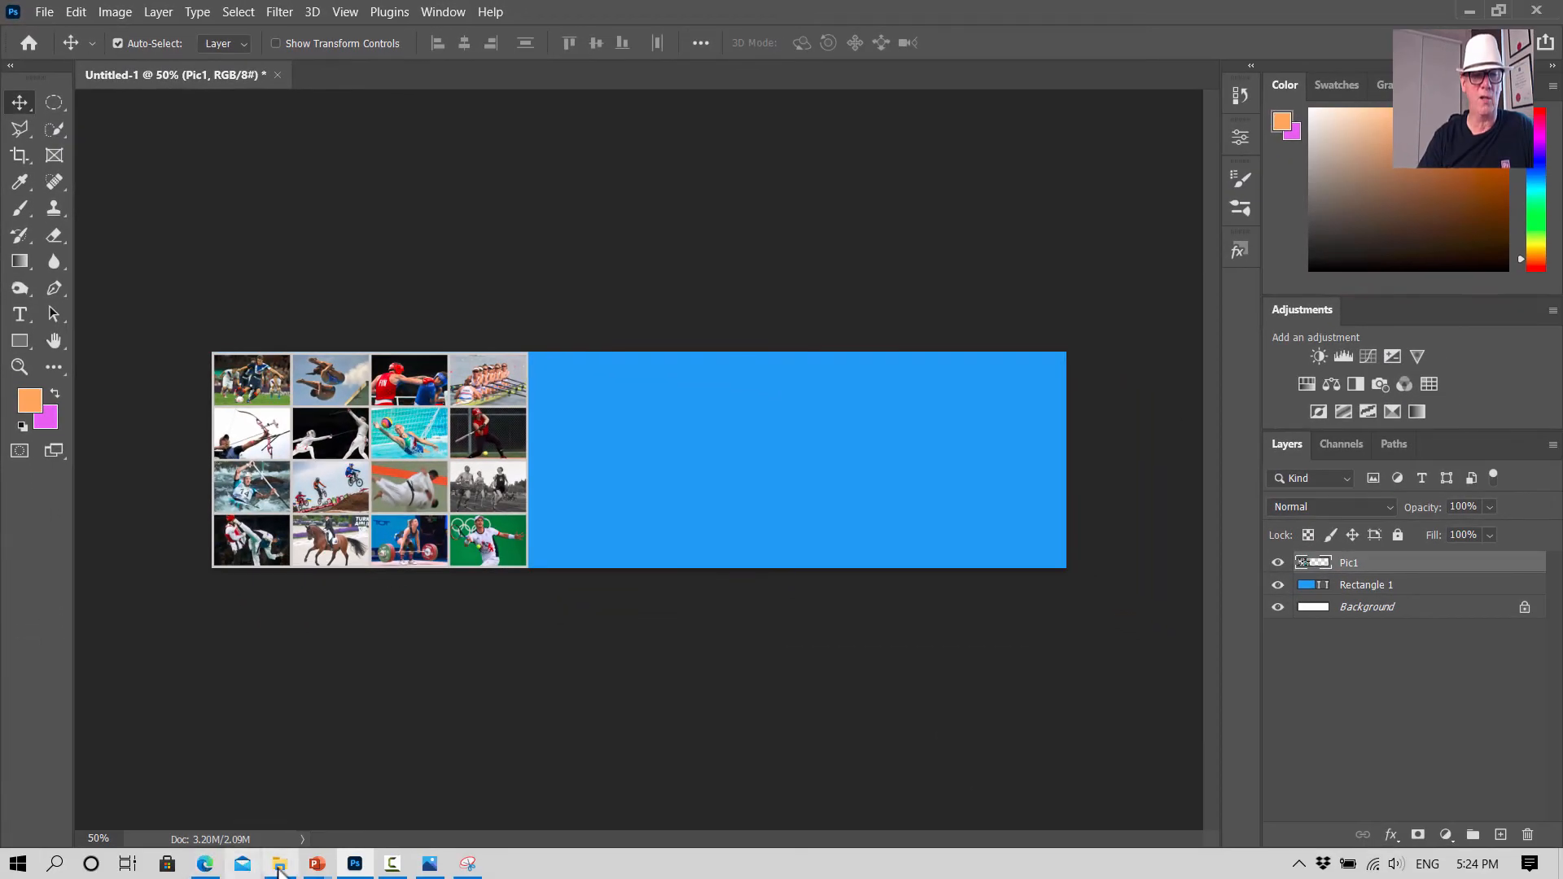
Step: Switch to File Explorer and open OlympicsCollage1.jpg from the StencilBkgrounds folder
{"action": "left_click", "coordinate": [279, 864]}
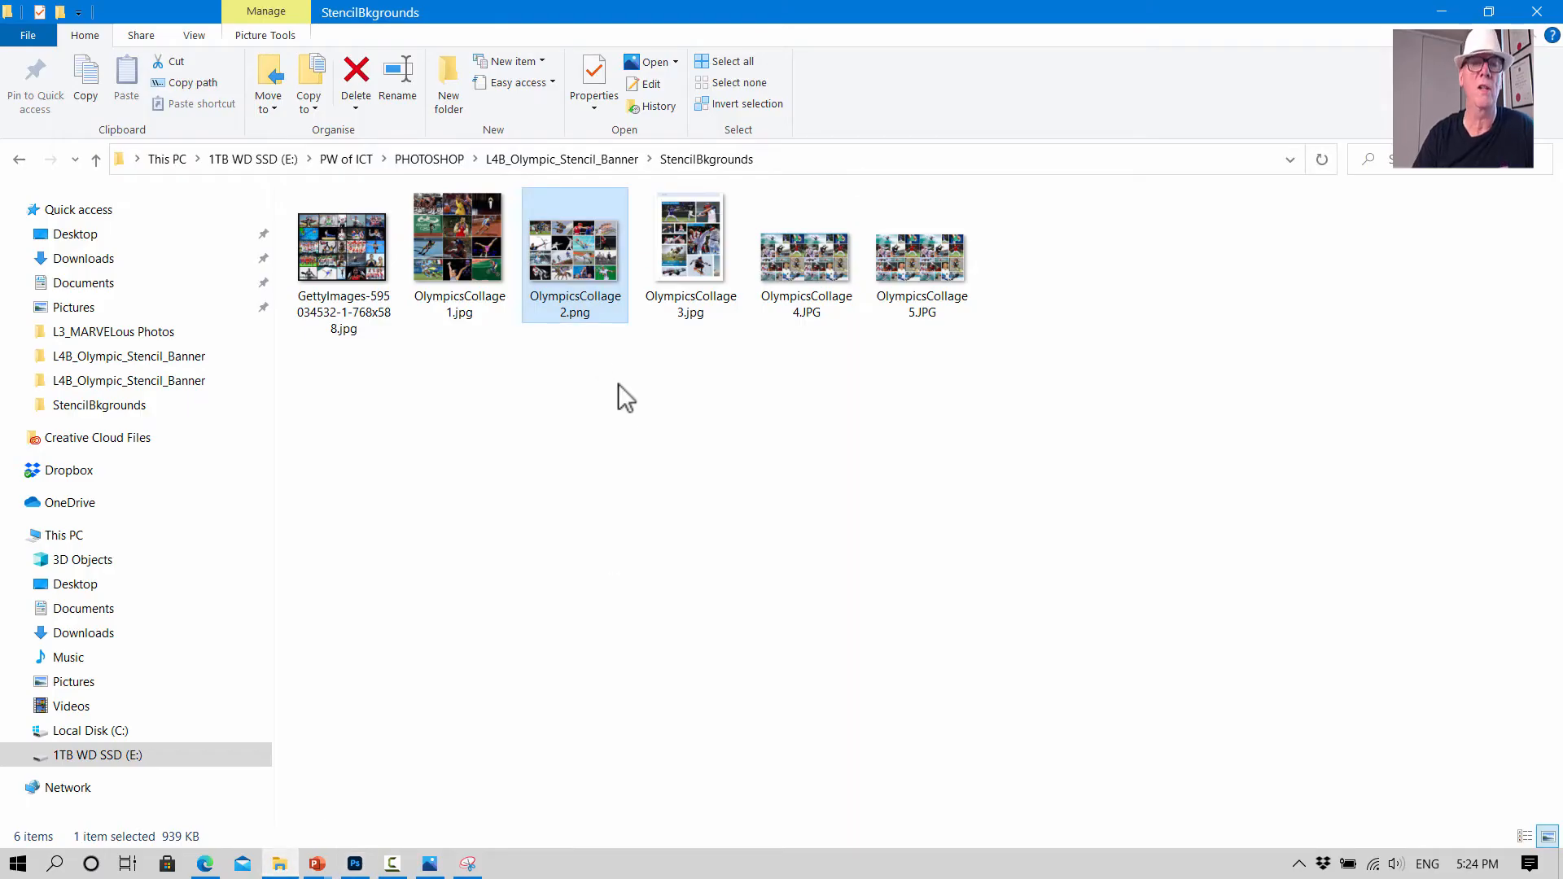
{"action": "left_click", "coordinate": [454, 237]}
{"action": "double_click", "coordinate": [454, 237]}
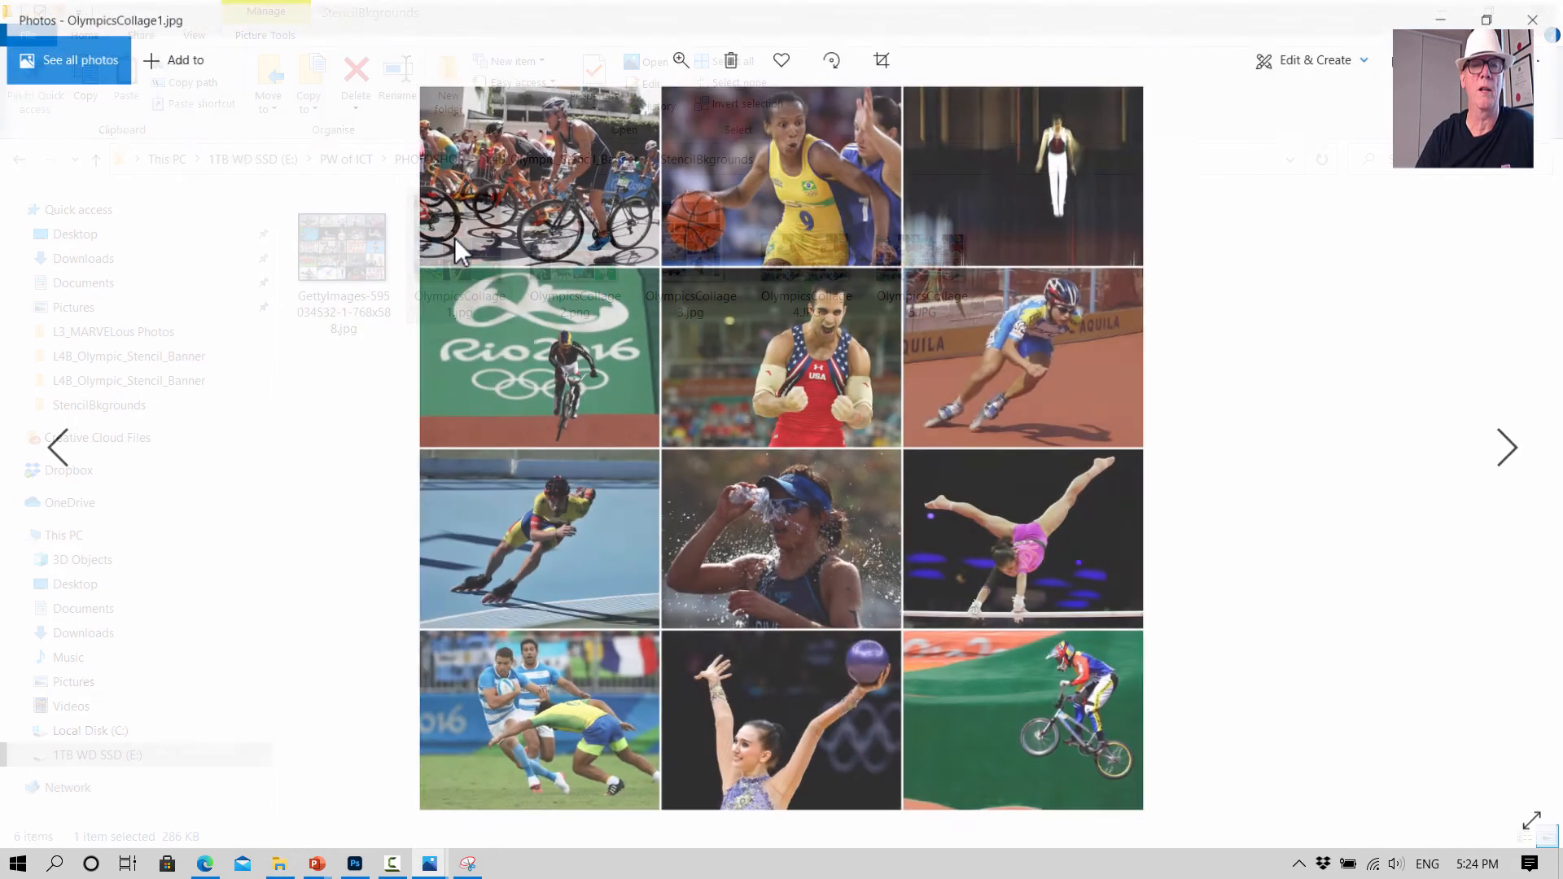
Step: Switch to Snipping Tool, capture a new snip of the whole OlympicsCollage1.jpg collage and copy it
{"action": "left_click", "coordinate": [469, 862]}
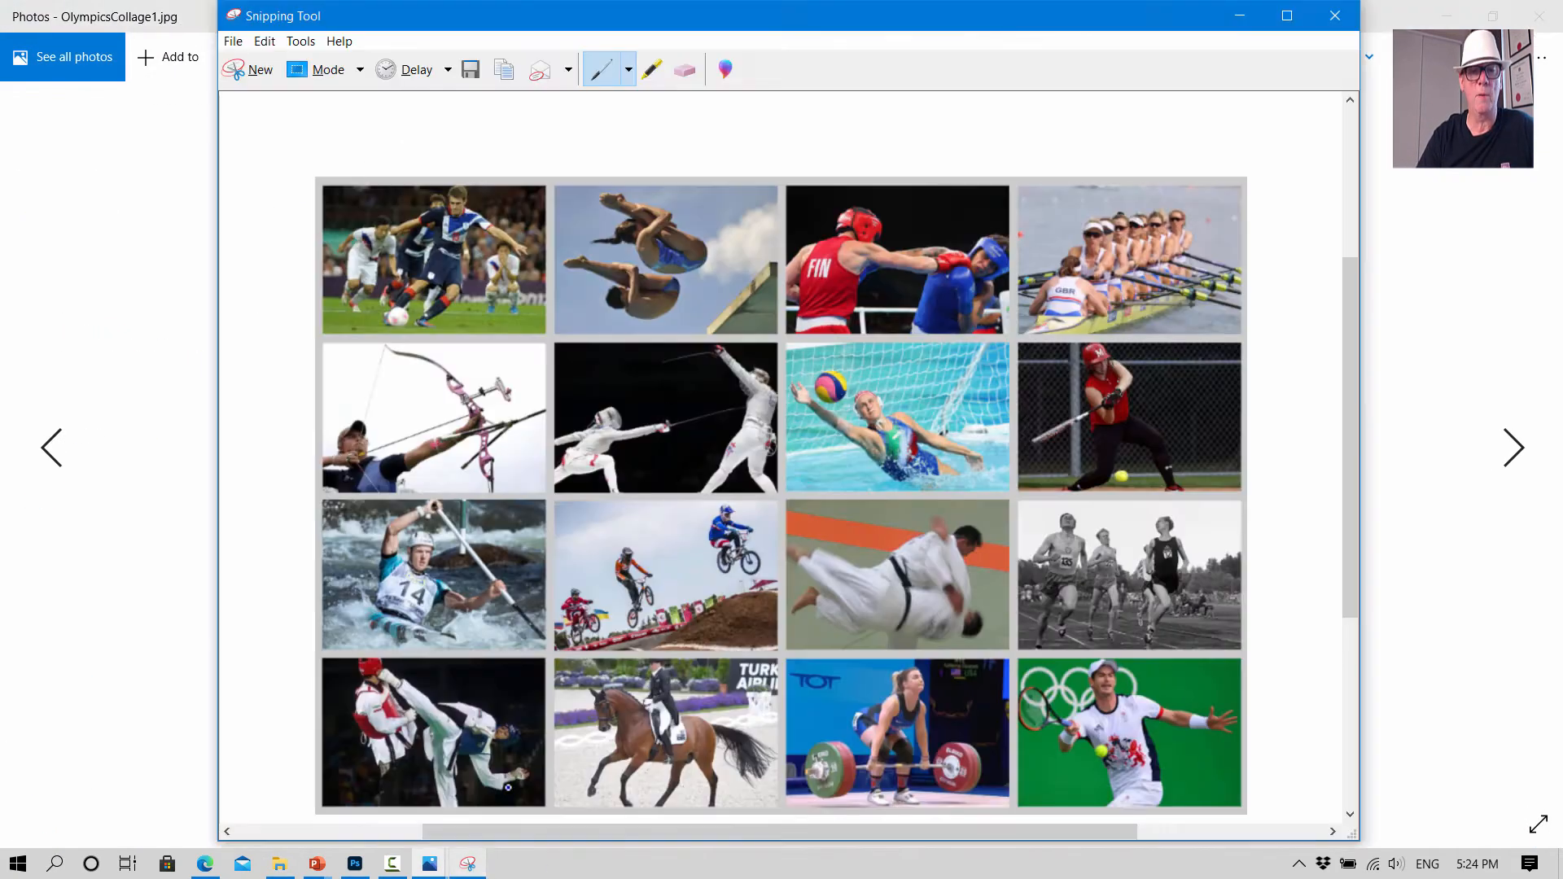
{"action": "left_click", "coordinate": [261, 70]}
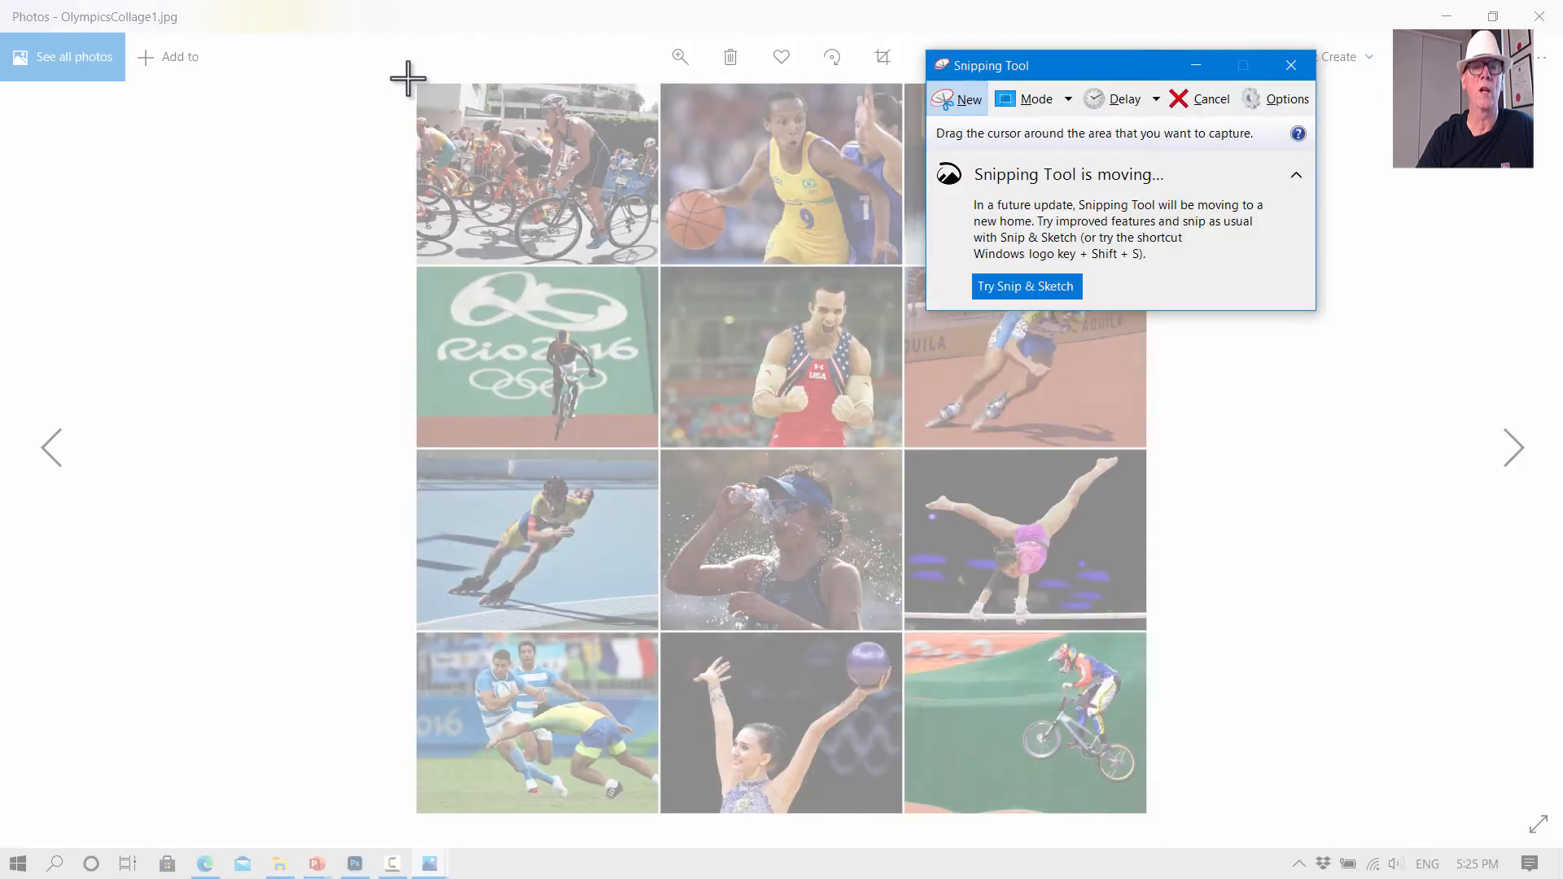
{"action": "left_click_drag", "start_coordinate": [411, 78], "coordinate": [1151, 820]}
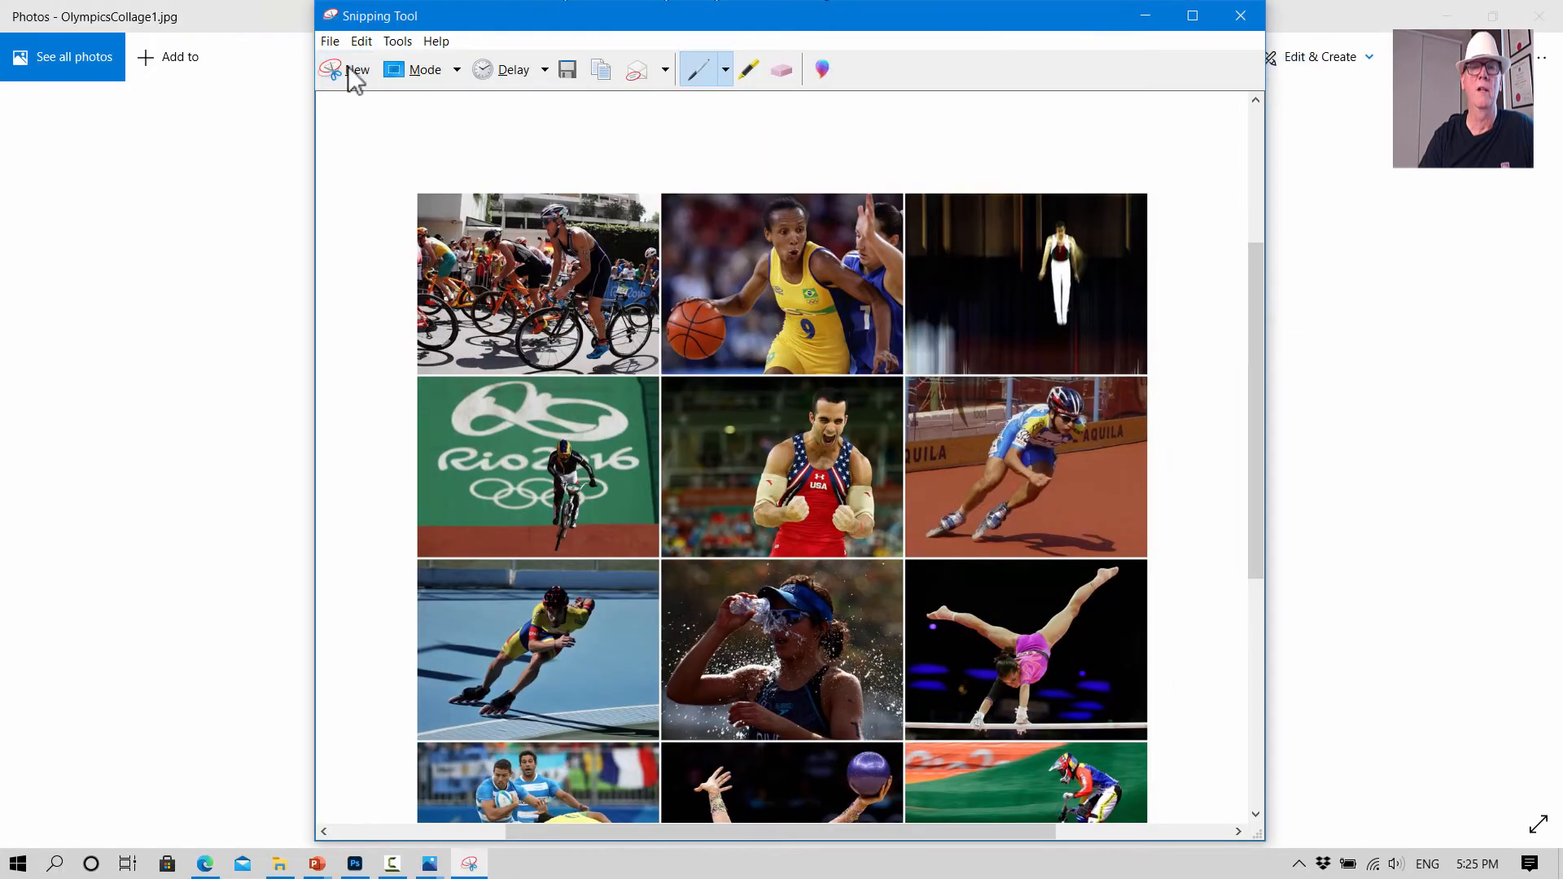
{"action": "left_click", "coordinate": [368, 39]}
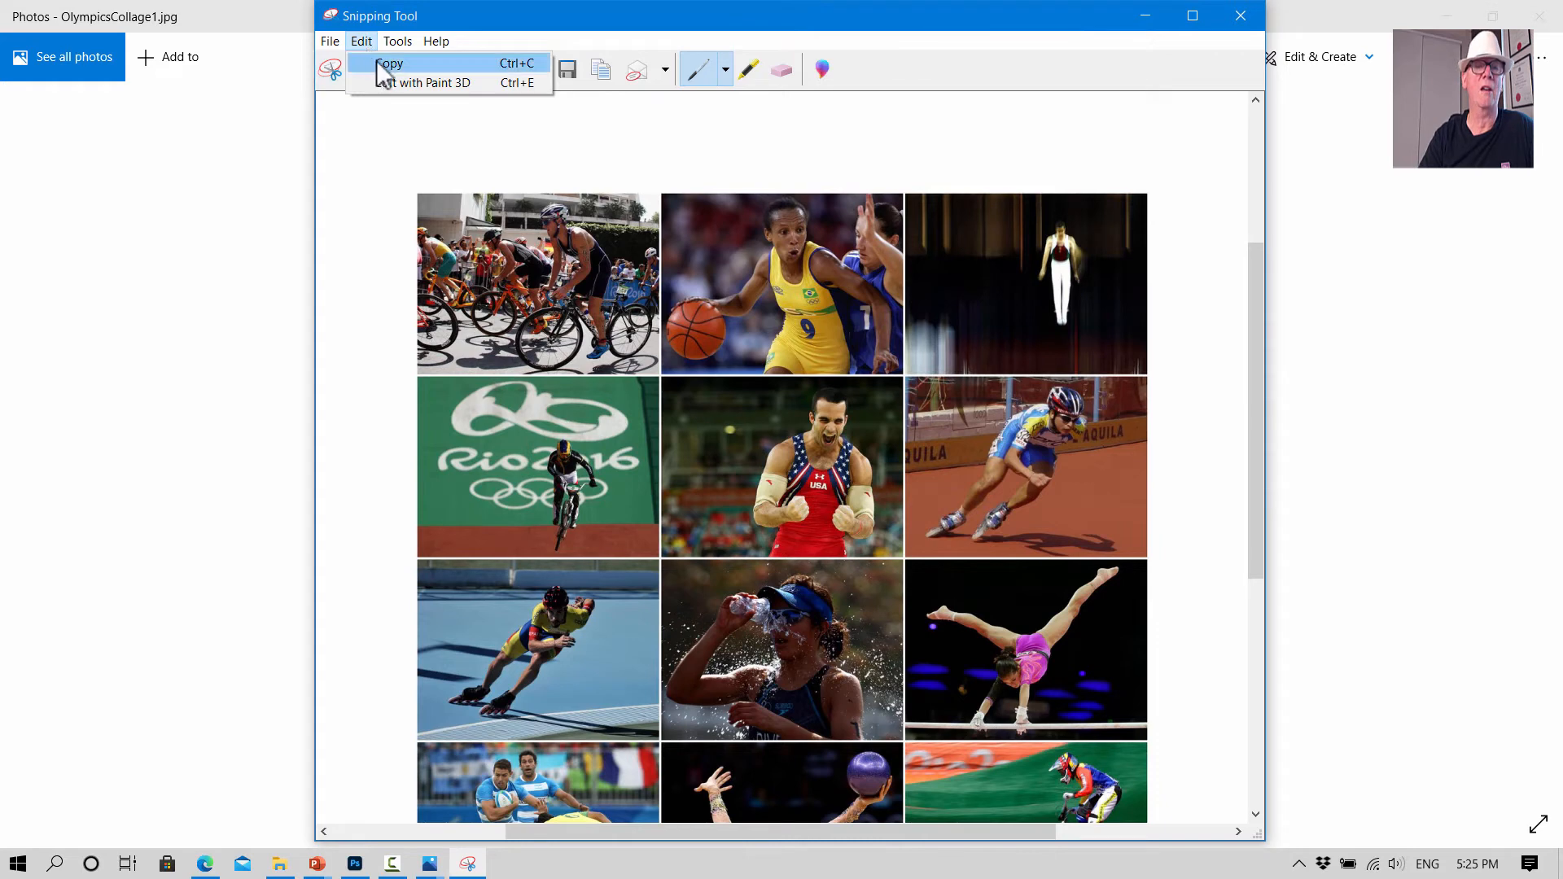
{"action": "left_click", "coordinate": [377, 60]}
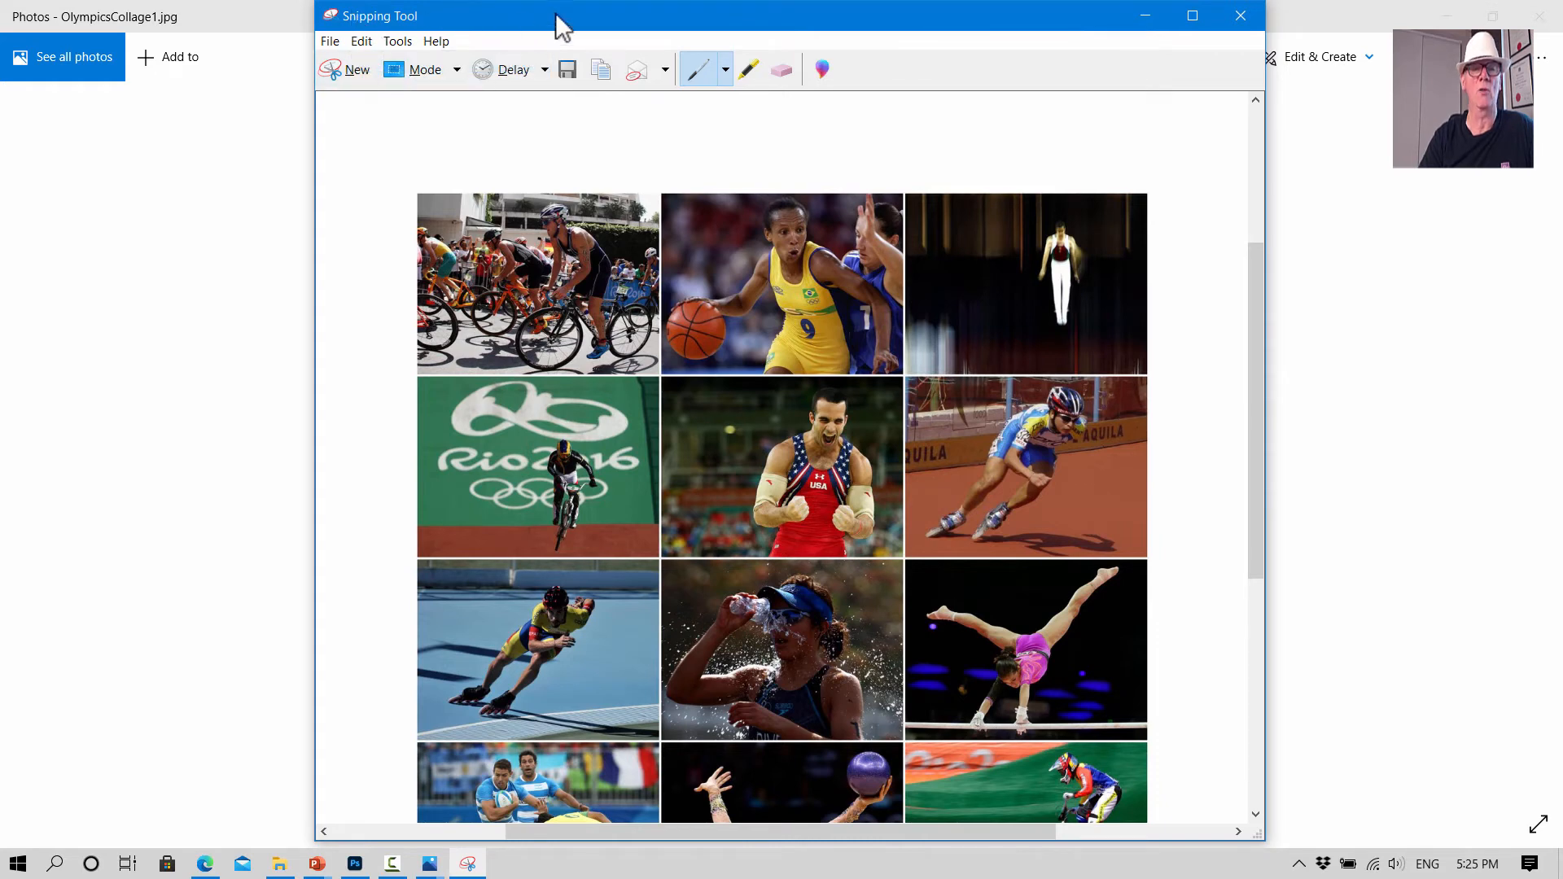
Step: Switch to Photoshop, paste the second collage into the banner document and shift it slightly up and to the right
{"action": "left_click", "coordinate": [356, 861]}
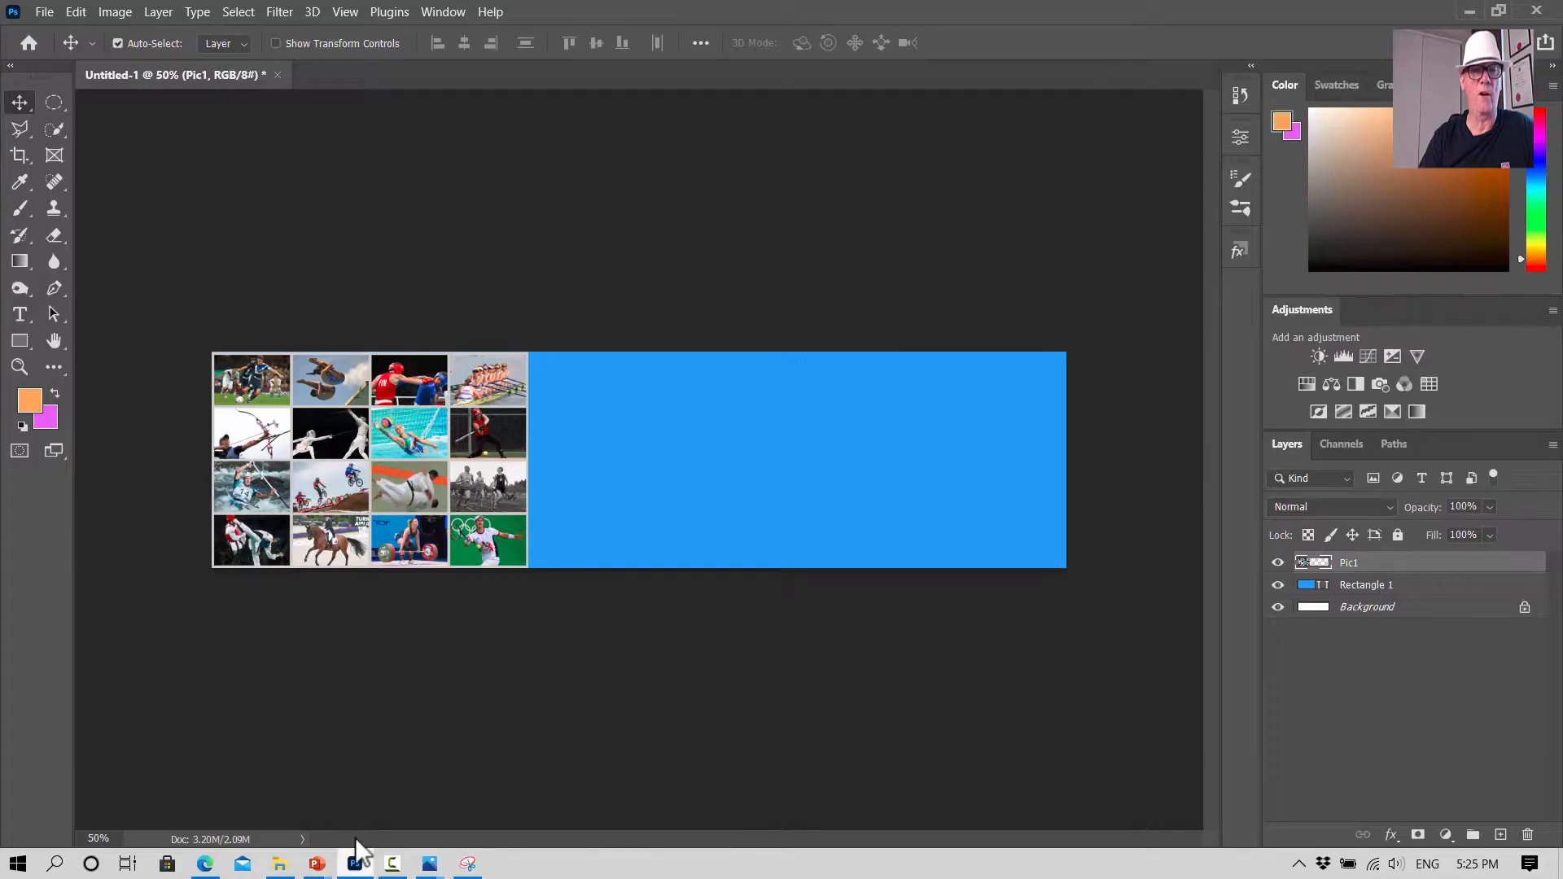
{"action": "left_click", "coordinate": [75, 12]}
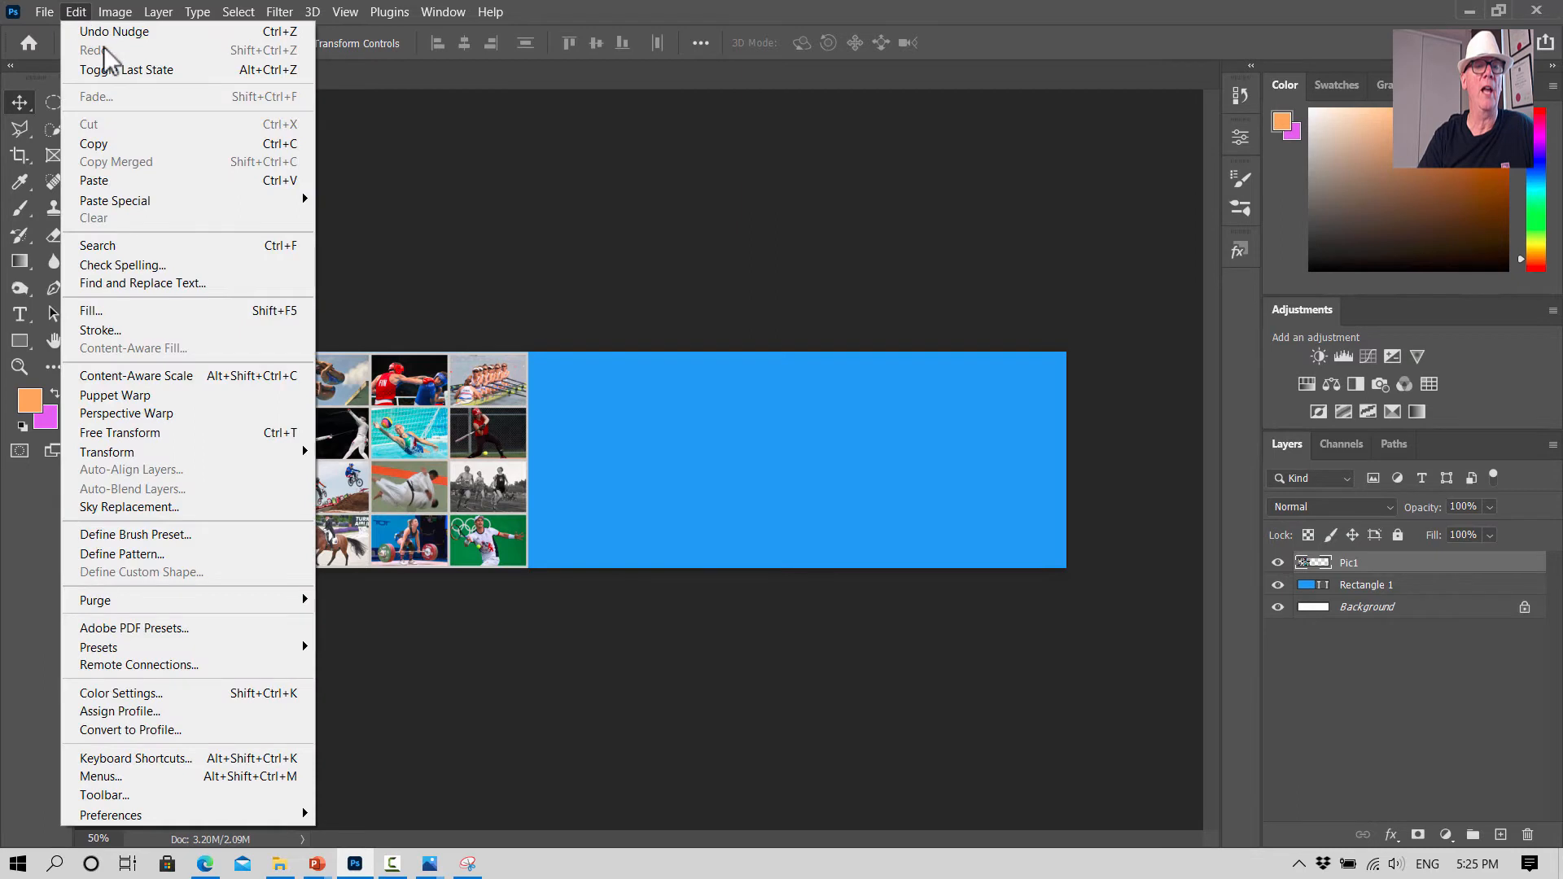
{"action": "left_click", "coordinate": [114, 180]}
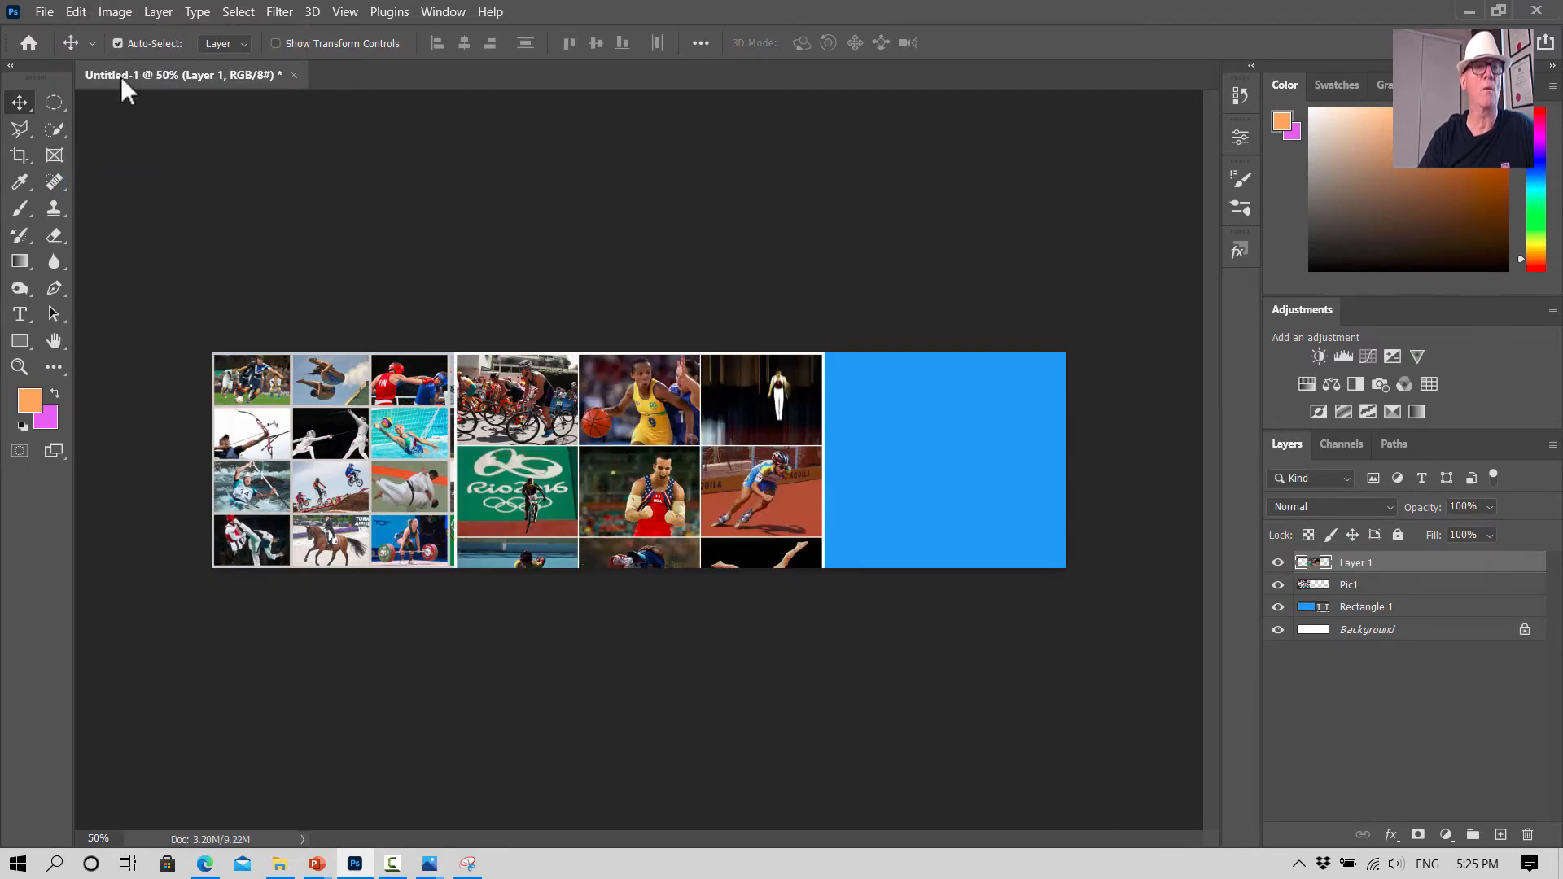
{"action": "mouse_move", "coordinate": [599, 449]}
{"action": "left_mouse_down"}
{"action": "mouse_move", "coordinate": [610, 326]}
{"action": "mouse_move", "coordinate": [607, 430]}
{"action": "left_mouse_up"}
Step: Free-transform the second collage to about 58.72% so it matches the banner's height, and place it directly beside the Pic1 collage
{"action": "left_click", "coordinate": [78, 8]}
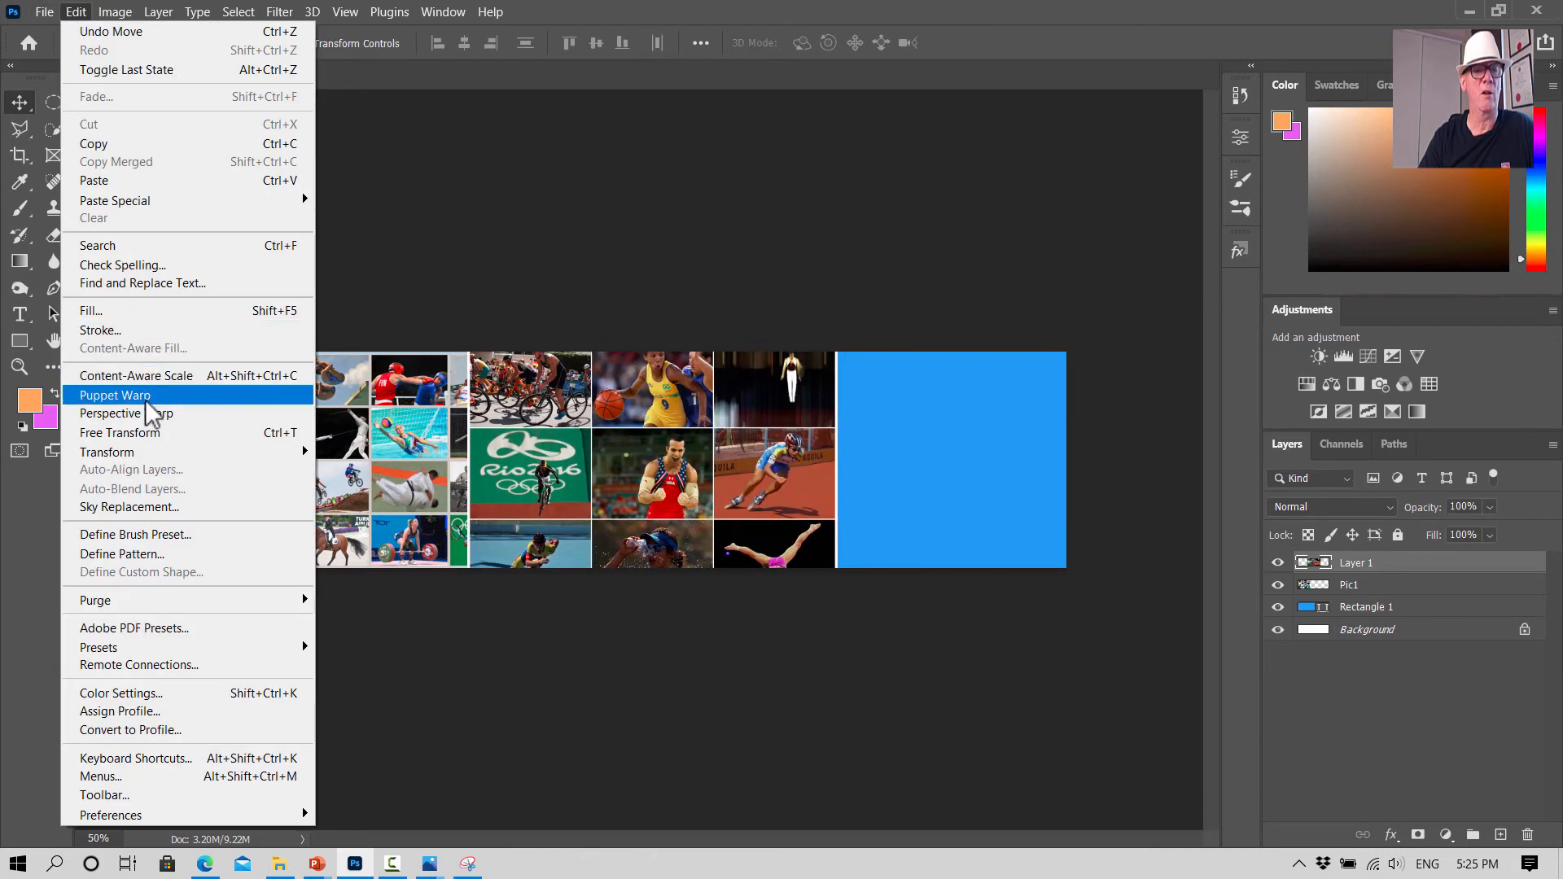
{"action": "left_click", "coordinate": [153, 432]}
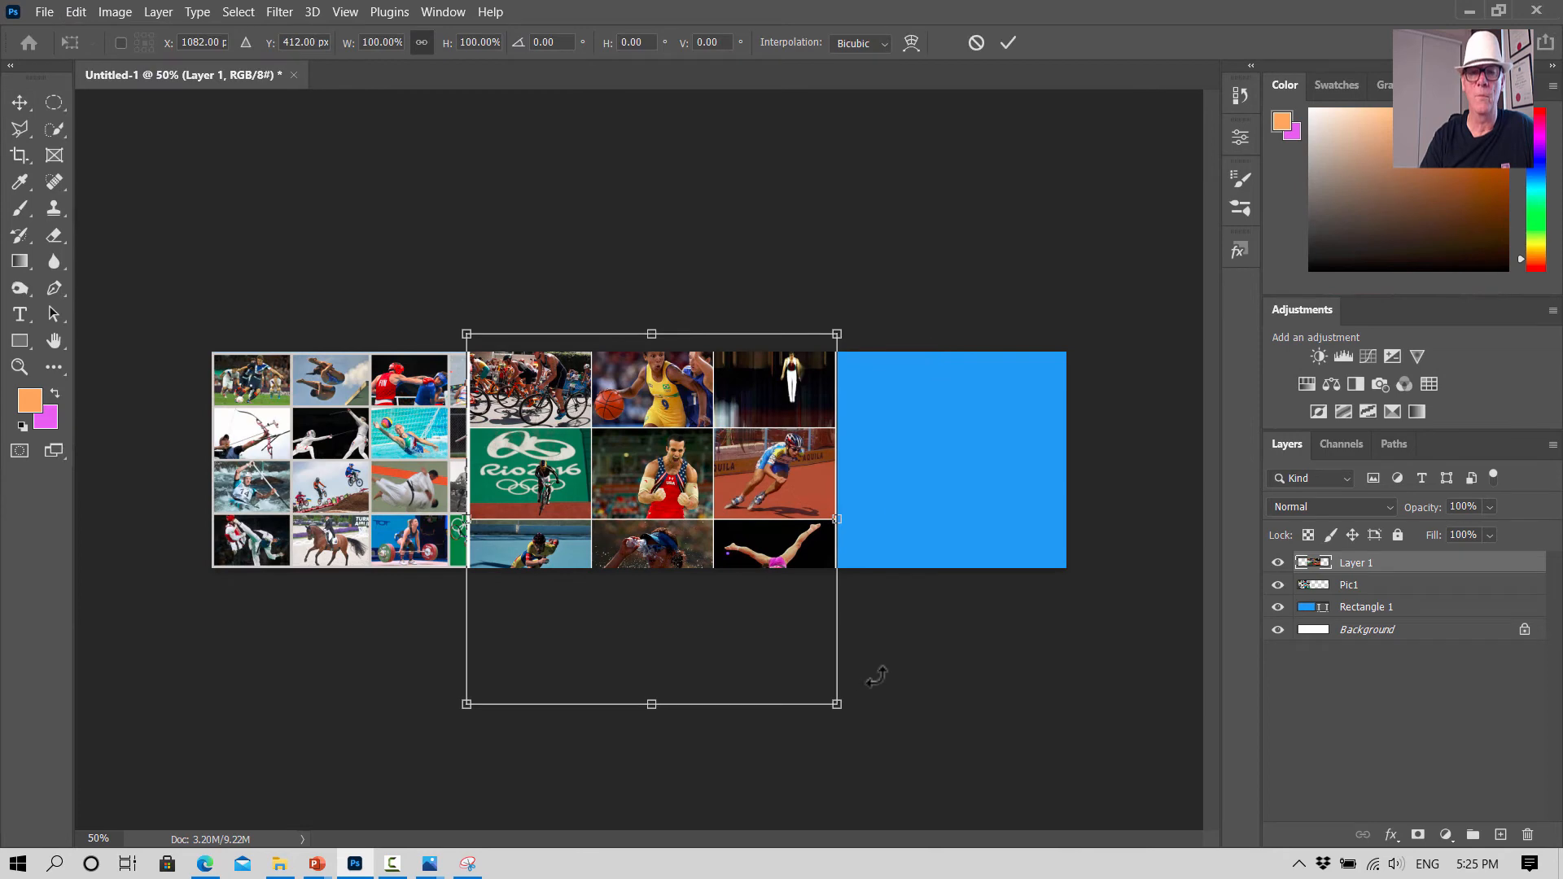
{"action": "left_click_drag", "start_coordinate": [839, 705], "coordinate": [701, 568]}
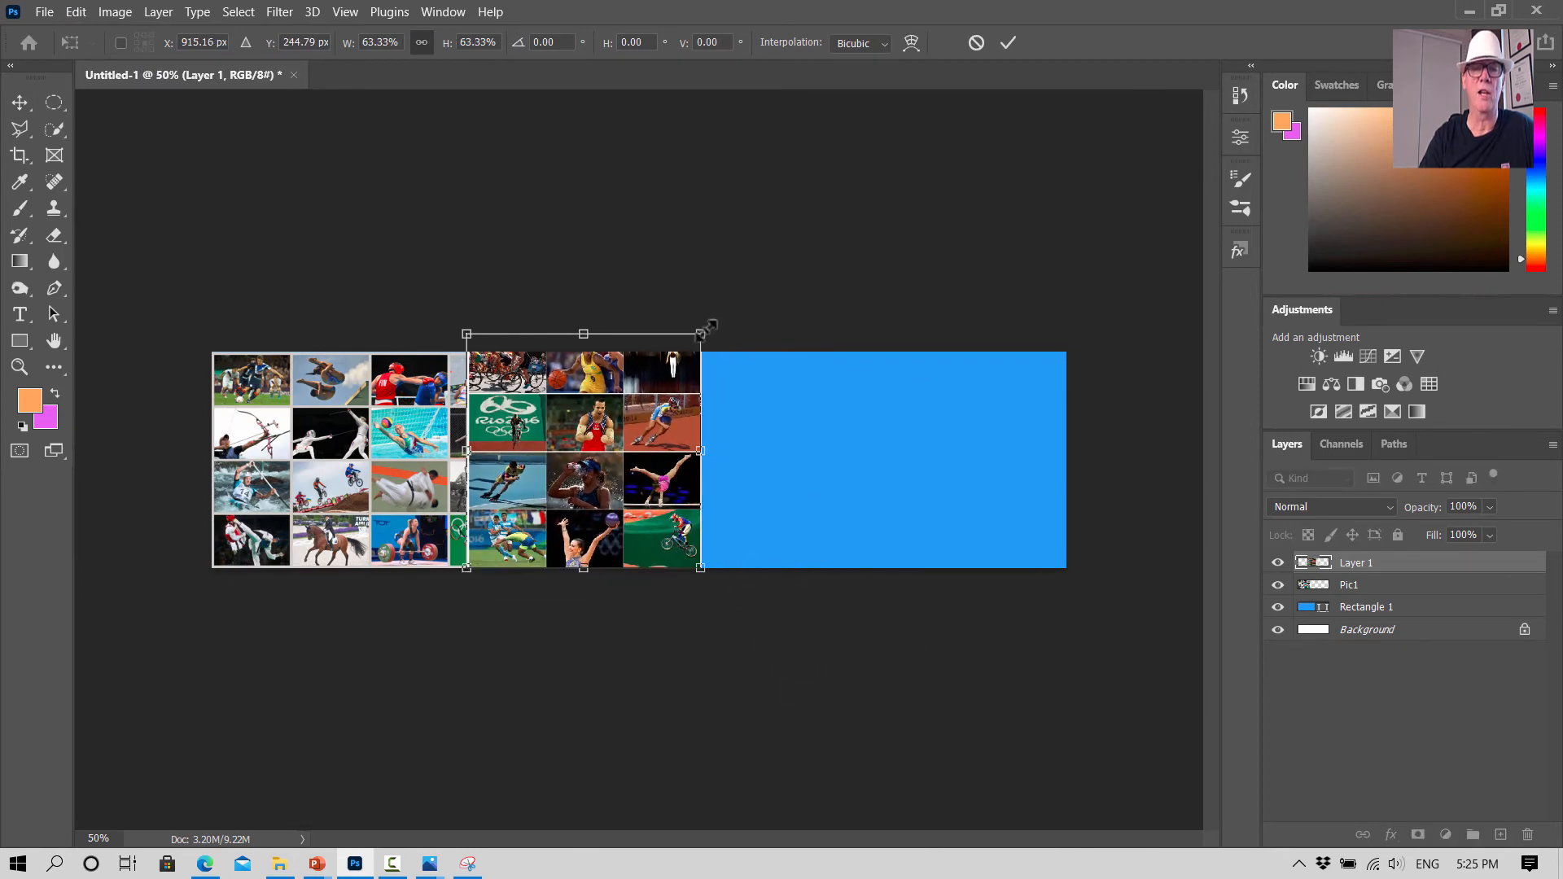
{"action": "left_click_drag", "start_coordinate": [705, 327], "coordinate": [689, 356]}
{"action": "left_click_drag", "start_coordinate": [590, 401], "coordinate": [651, 399]}
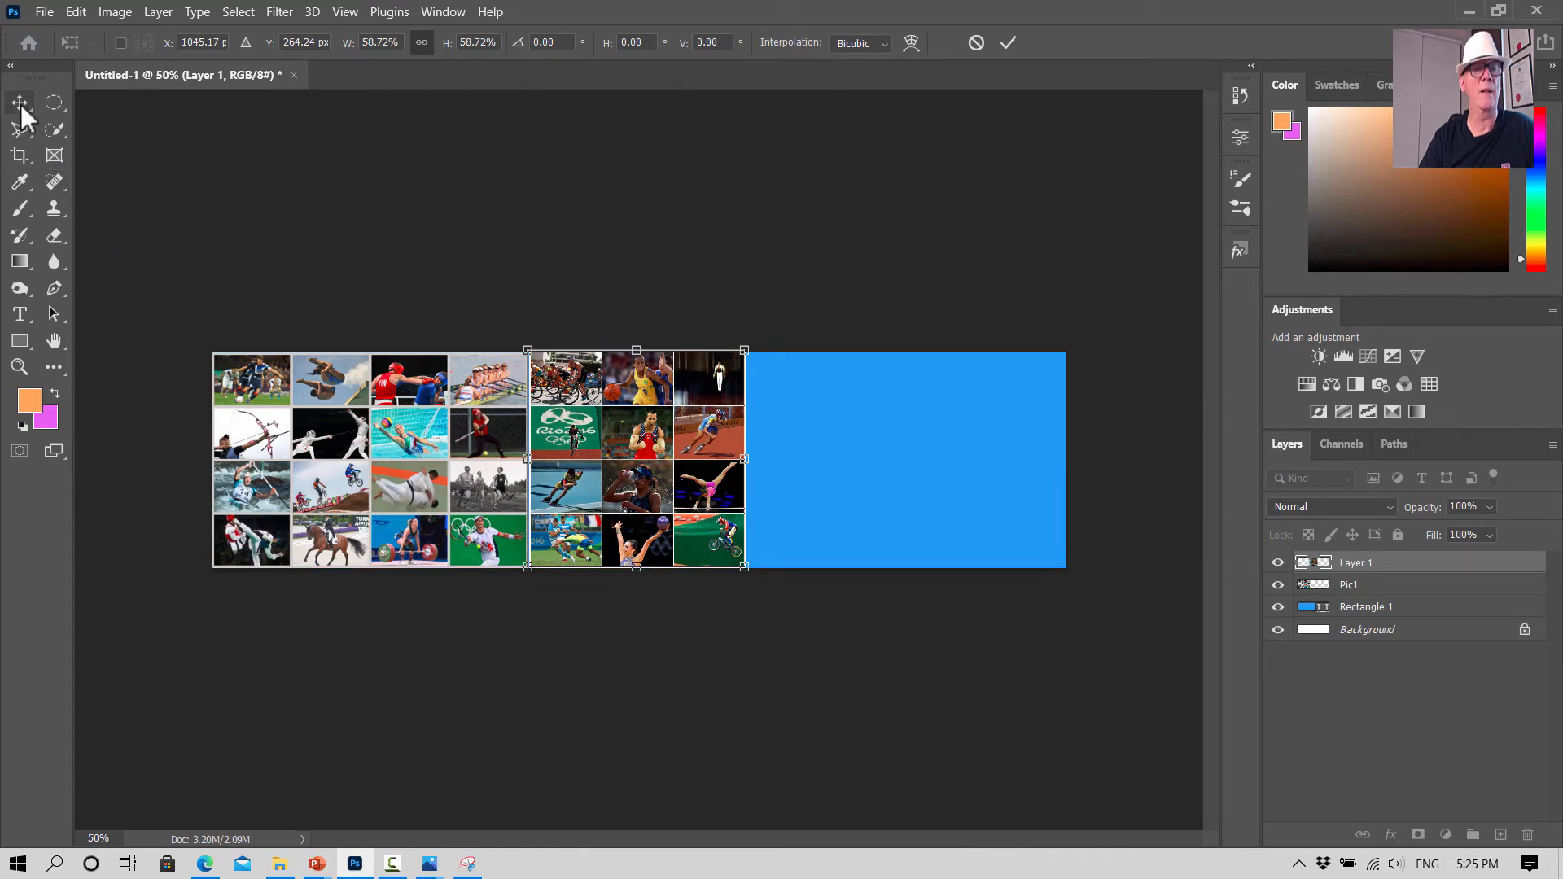
{"action": "left_click", "coordinate": [20, 103]}
Step: Fine-tune the second collage's horizontal position in small increments until it sits flush against the Pic1 collage without a gap
{"action": "left_click", "coordinate": [345, 11]}
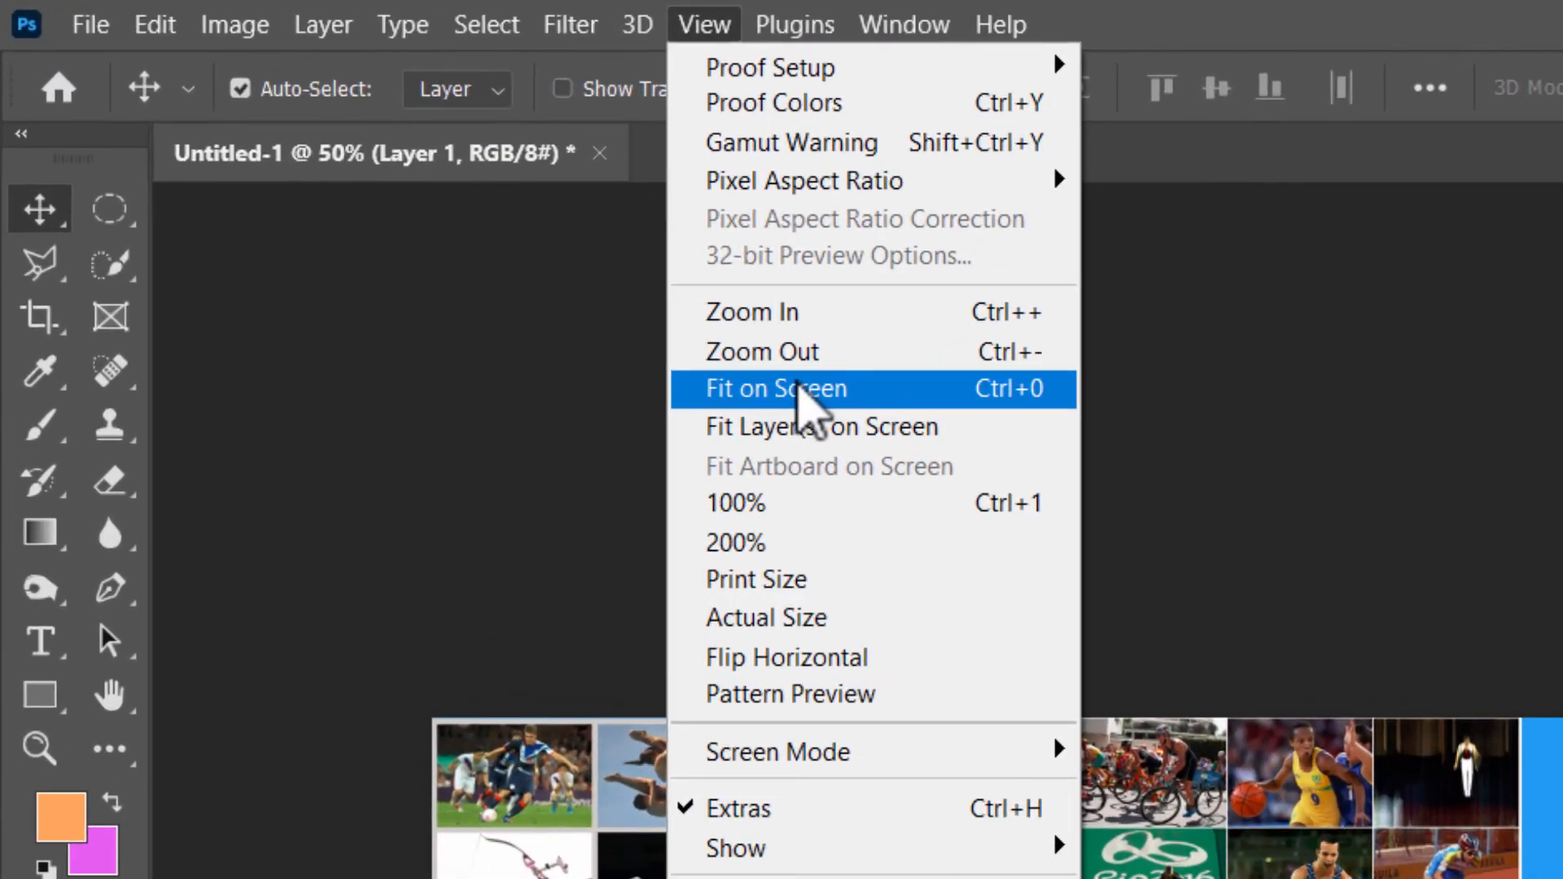
{"action": "left_click", "coordinate": [542, 264]}
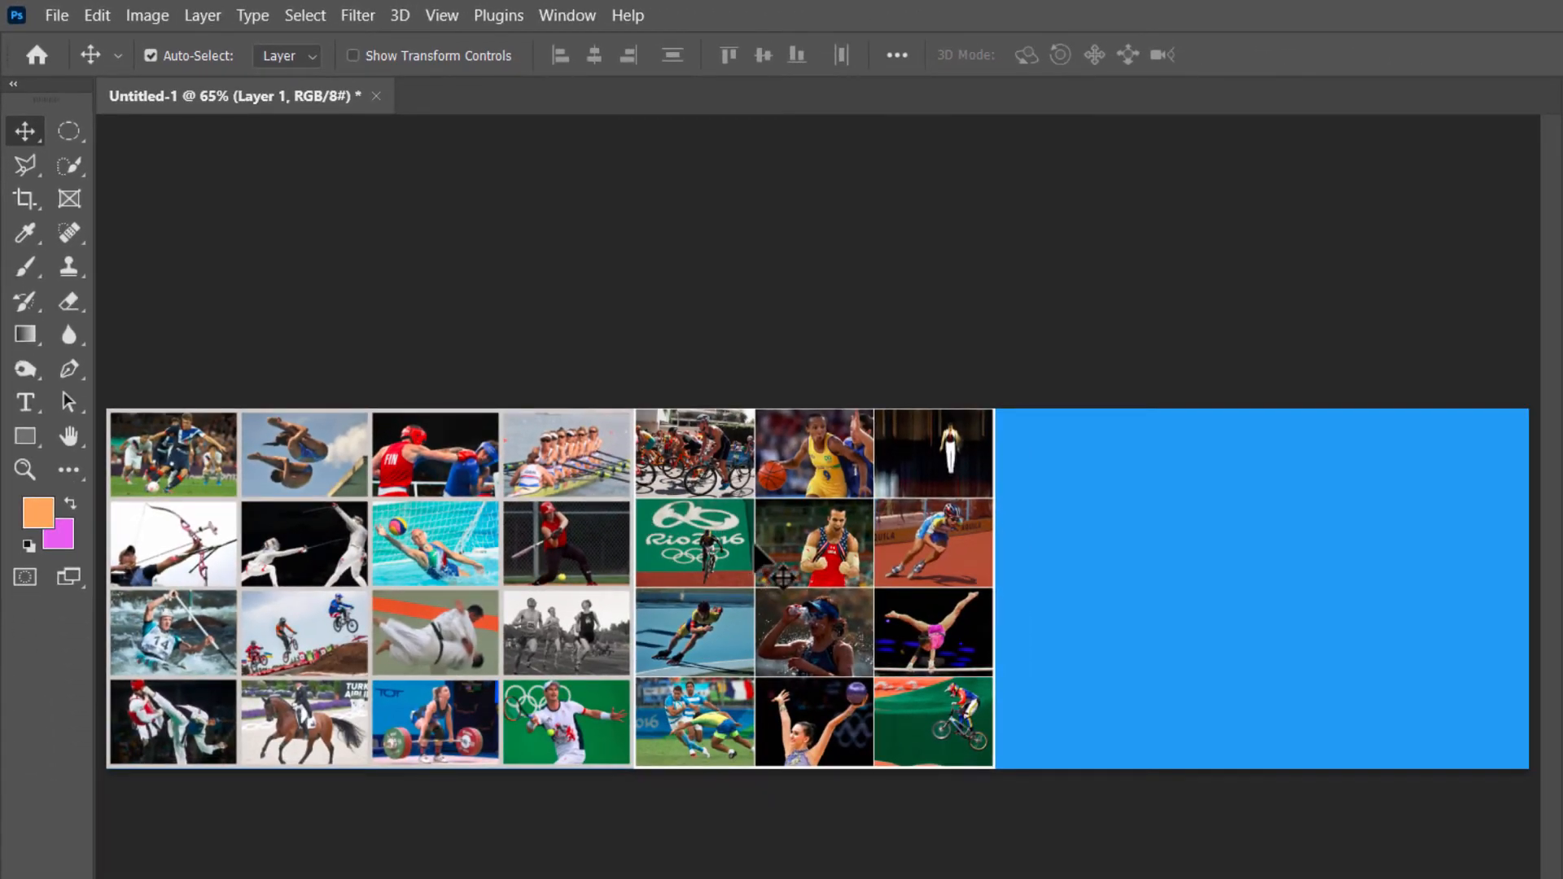
{"action": "left_click_drag", "start_coordinate": [758, 548], "coordinate": [752, 548]}
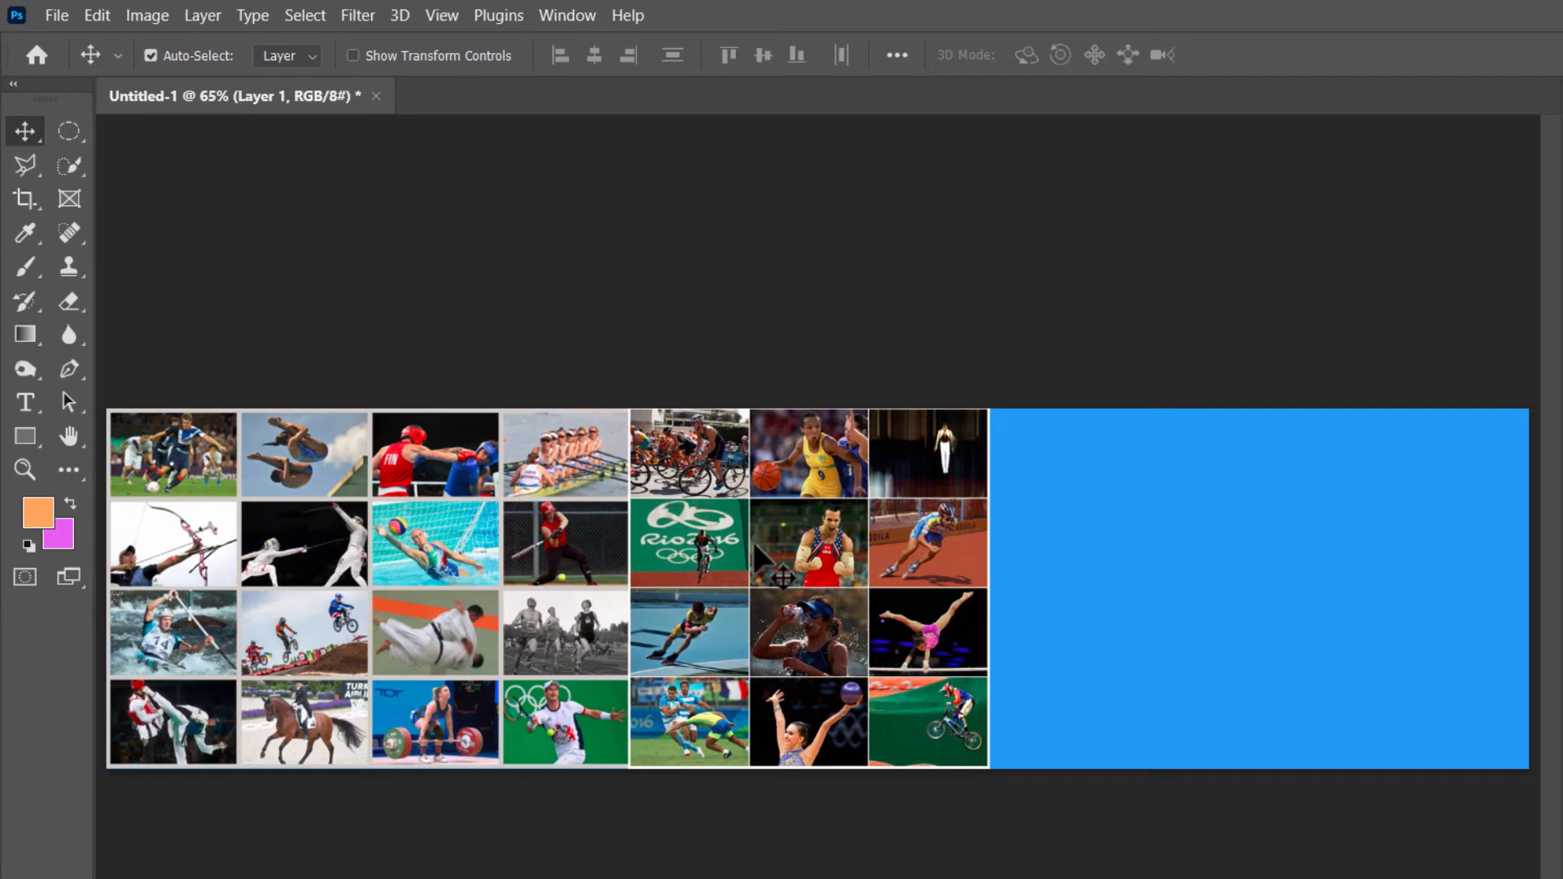
{"action": "key", "text": "Right"}
{"action": "key", "text": "Right"}
{"action": "key", "text": "Right"}
{"action": "key", "text": "Right"}
{"action": "key", "text": "Right"}
{"action": "key", "text": "Right"}
{"action": "key", "text": "Right"}
{"action": "key", "text": "Right"}
{"action": "key", "text": "Right"}
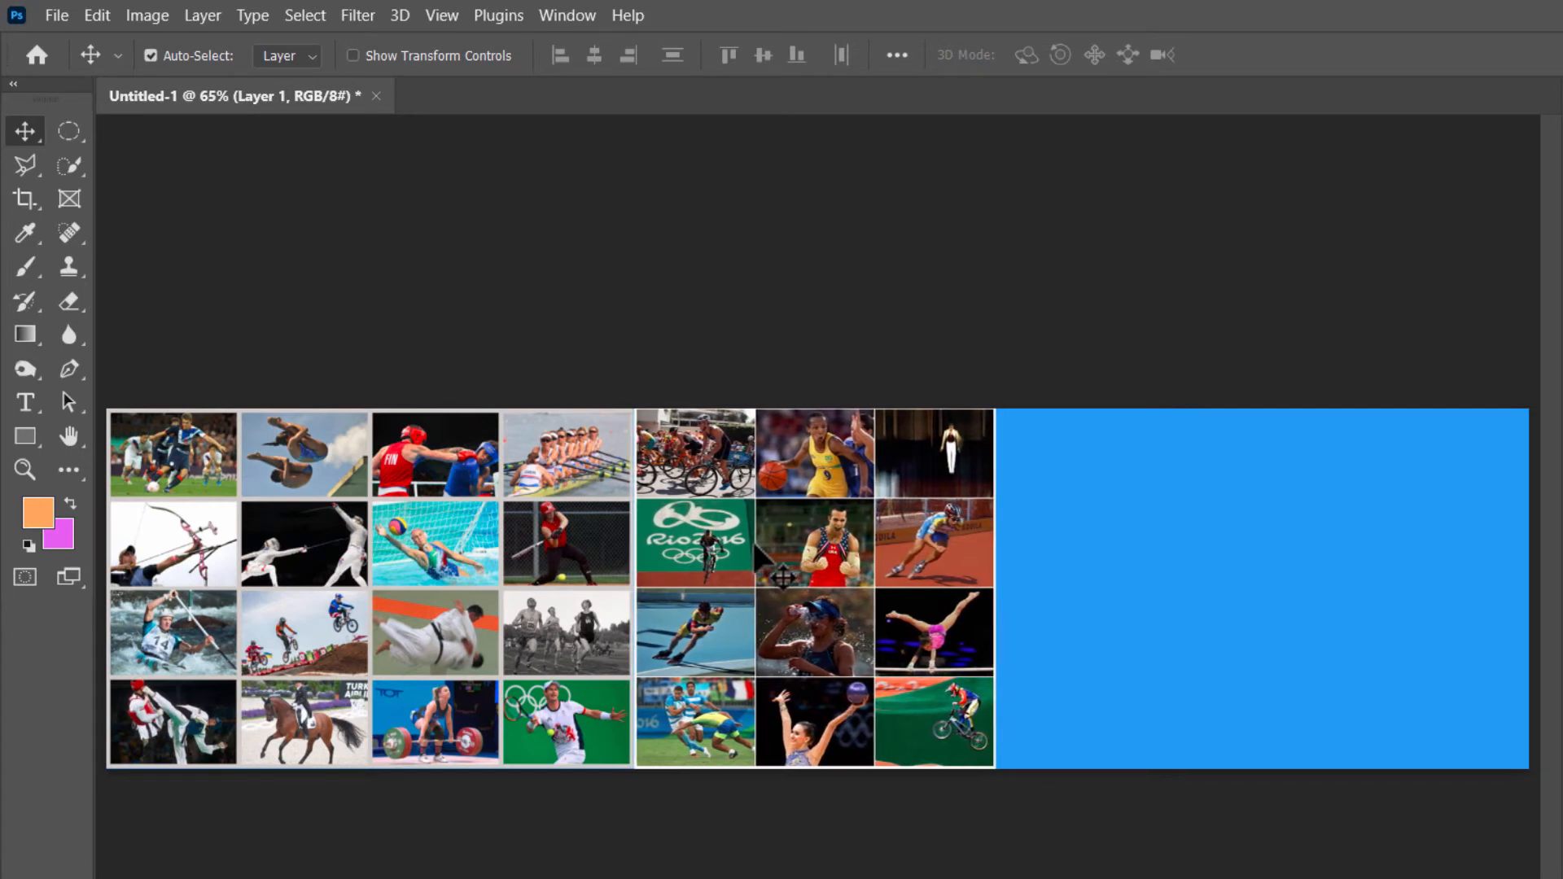
{"action": "key", "text": "Left"}
{"action": "key", "text": "Left"}
{"action": "key", "text": "Left"}
{"action": "key", "text": "Left"}
{"action": "key", "text": "Left"}
{"action": "key", "text": "Left"}
{"action": "key", "text": "Left"}
{"action": "key", "text": "Left"}
{"action": "key", "text": "Left"}
{"action": "key", "text": "Left"}
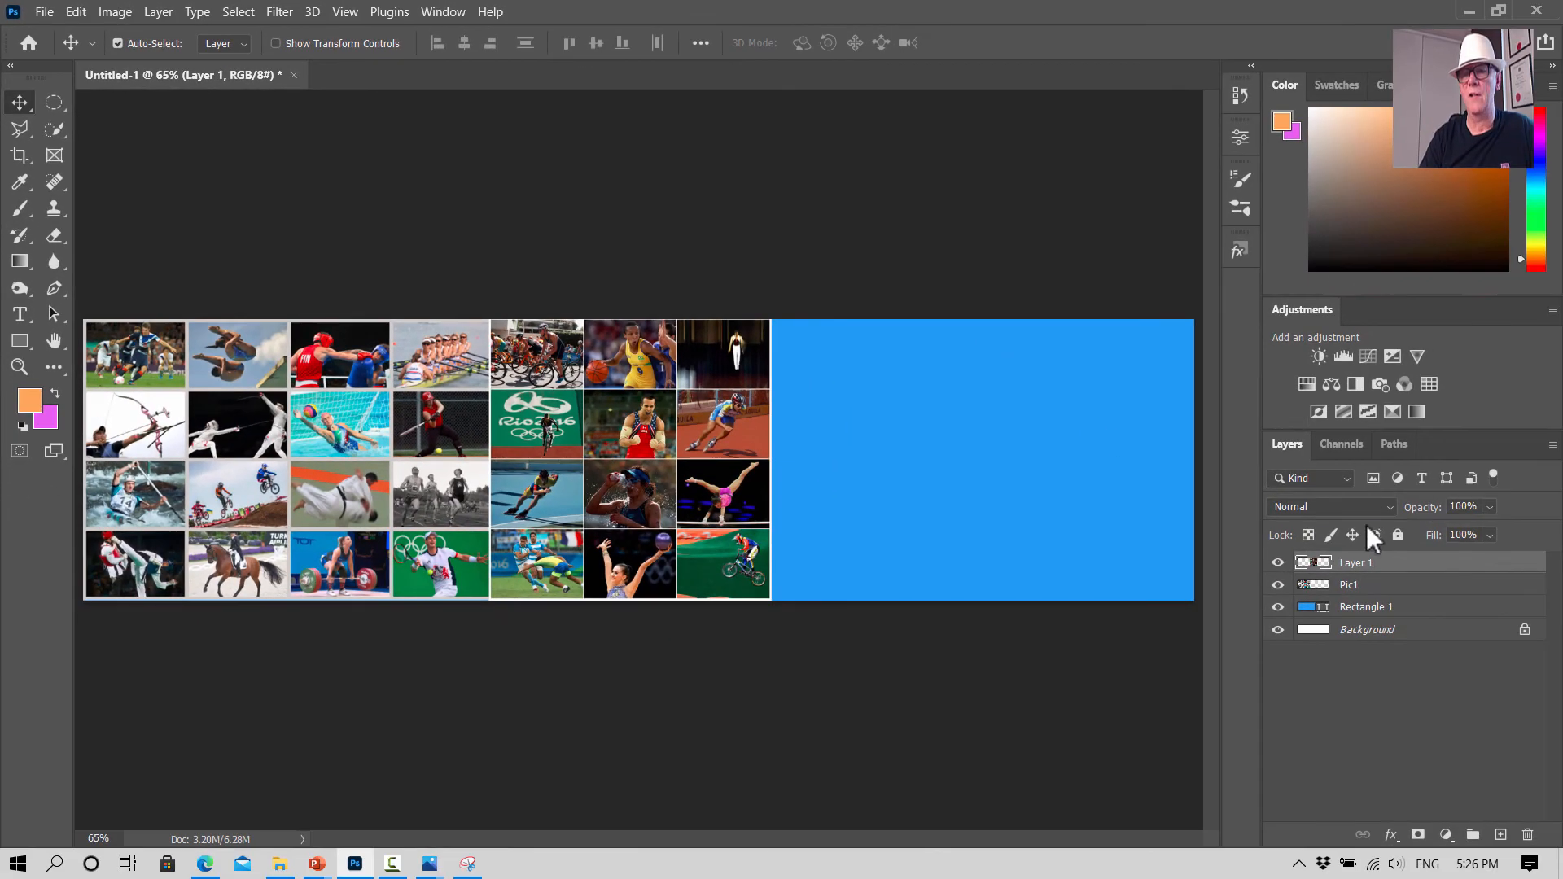
Step: Rename the second collage's layer as Pic2
{"action": "double_click", "coordinate": [1366, 564]}
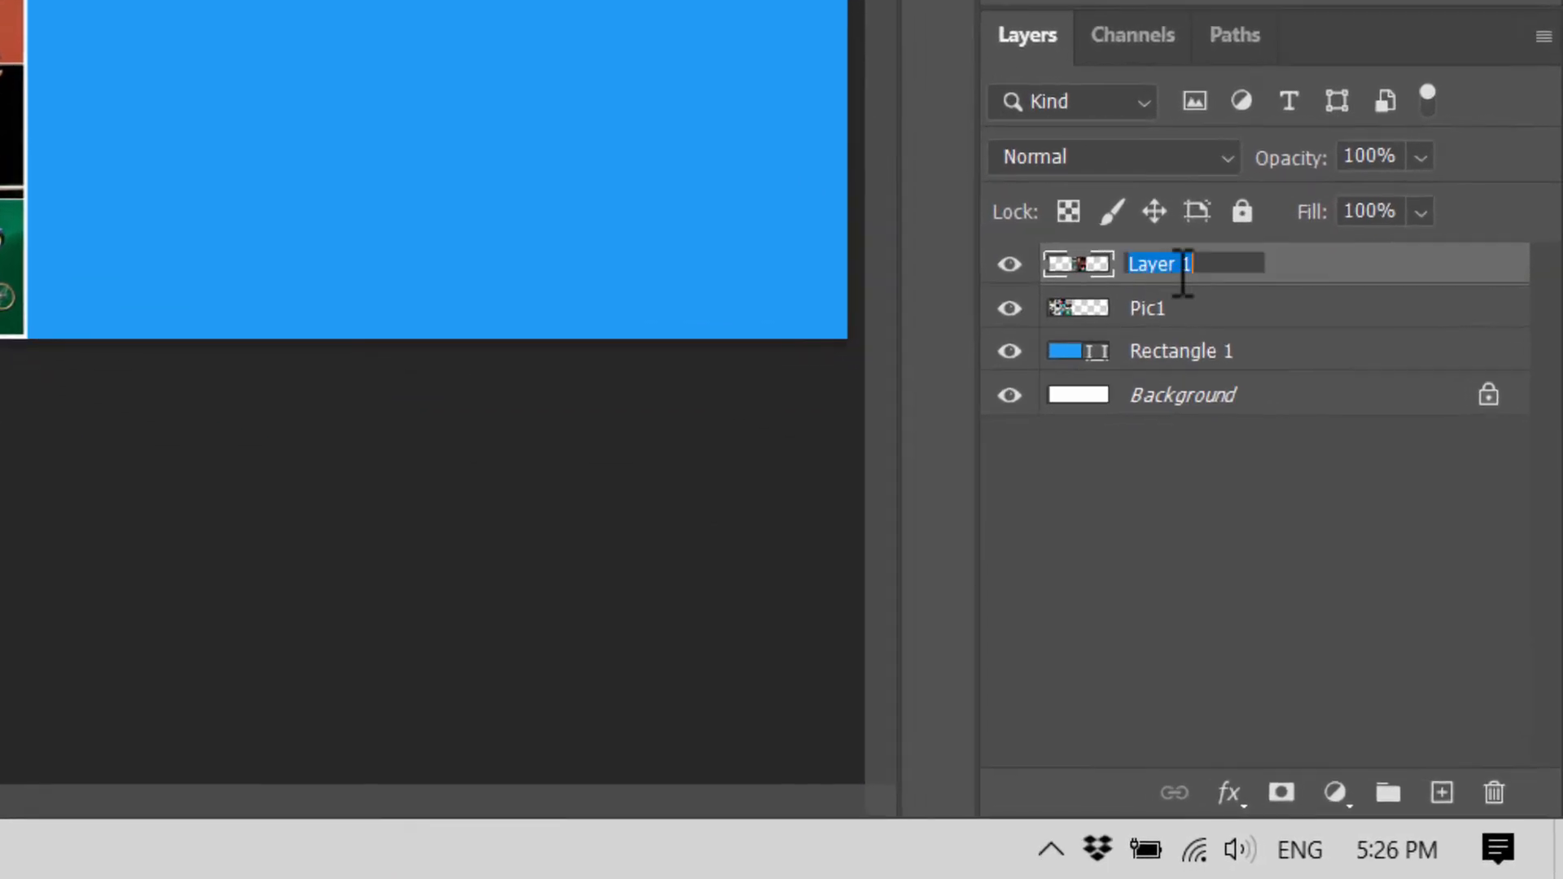
{"action": "left_click", "coordinate": [1179, 268]}
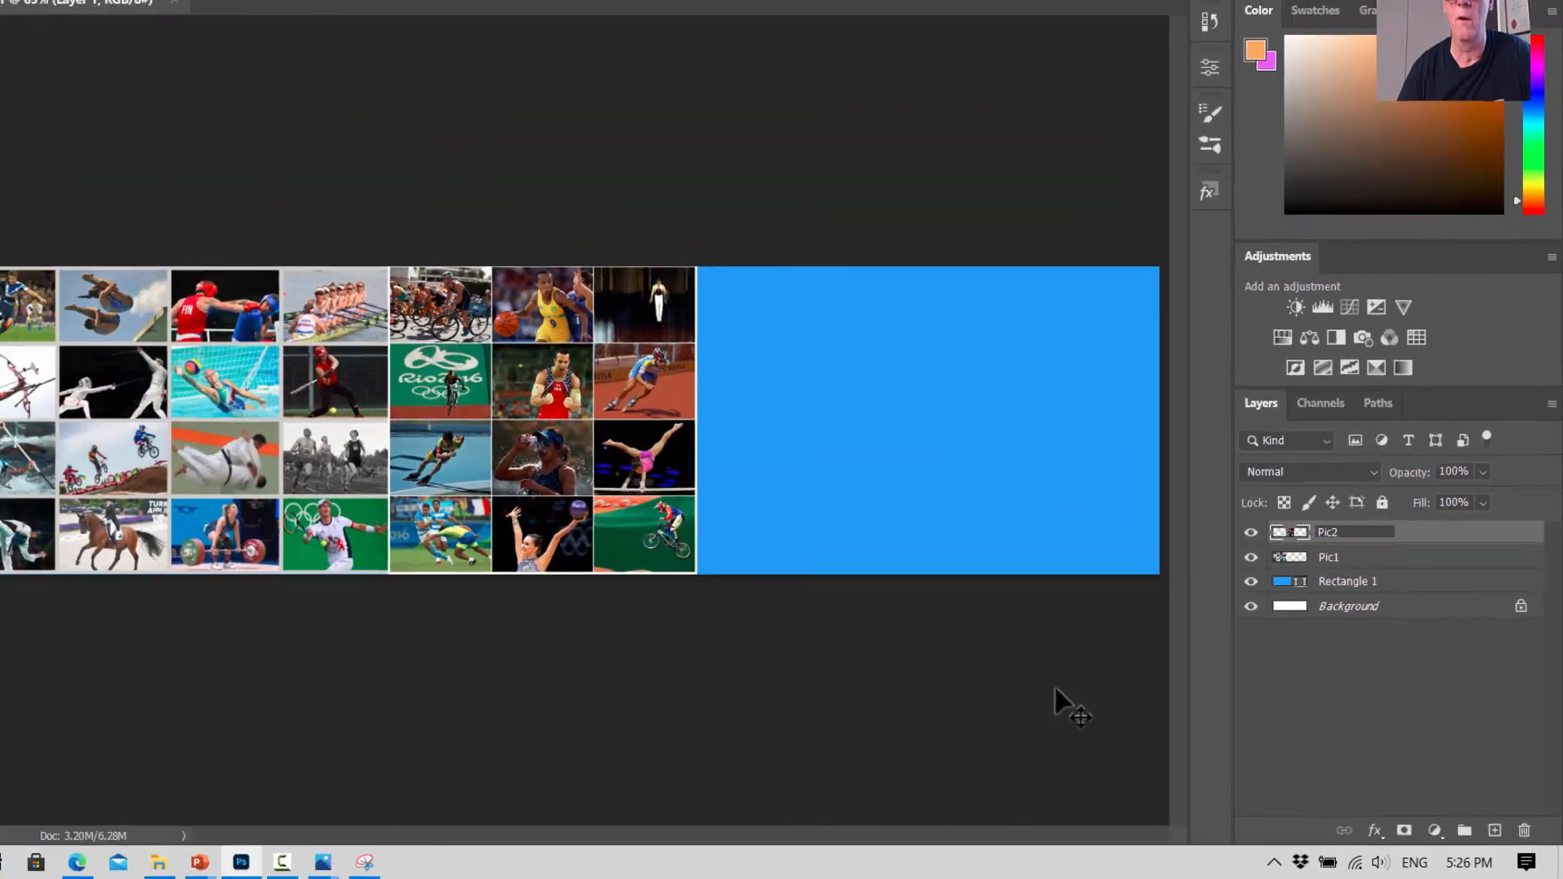
{"action": "left_click", "coordinate": [605, 495]}
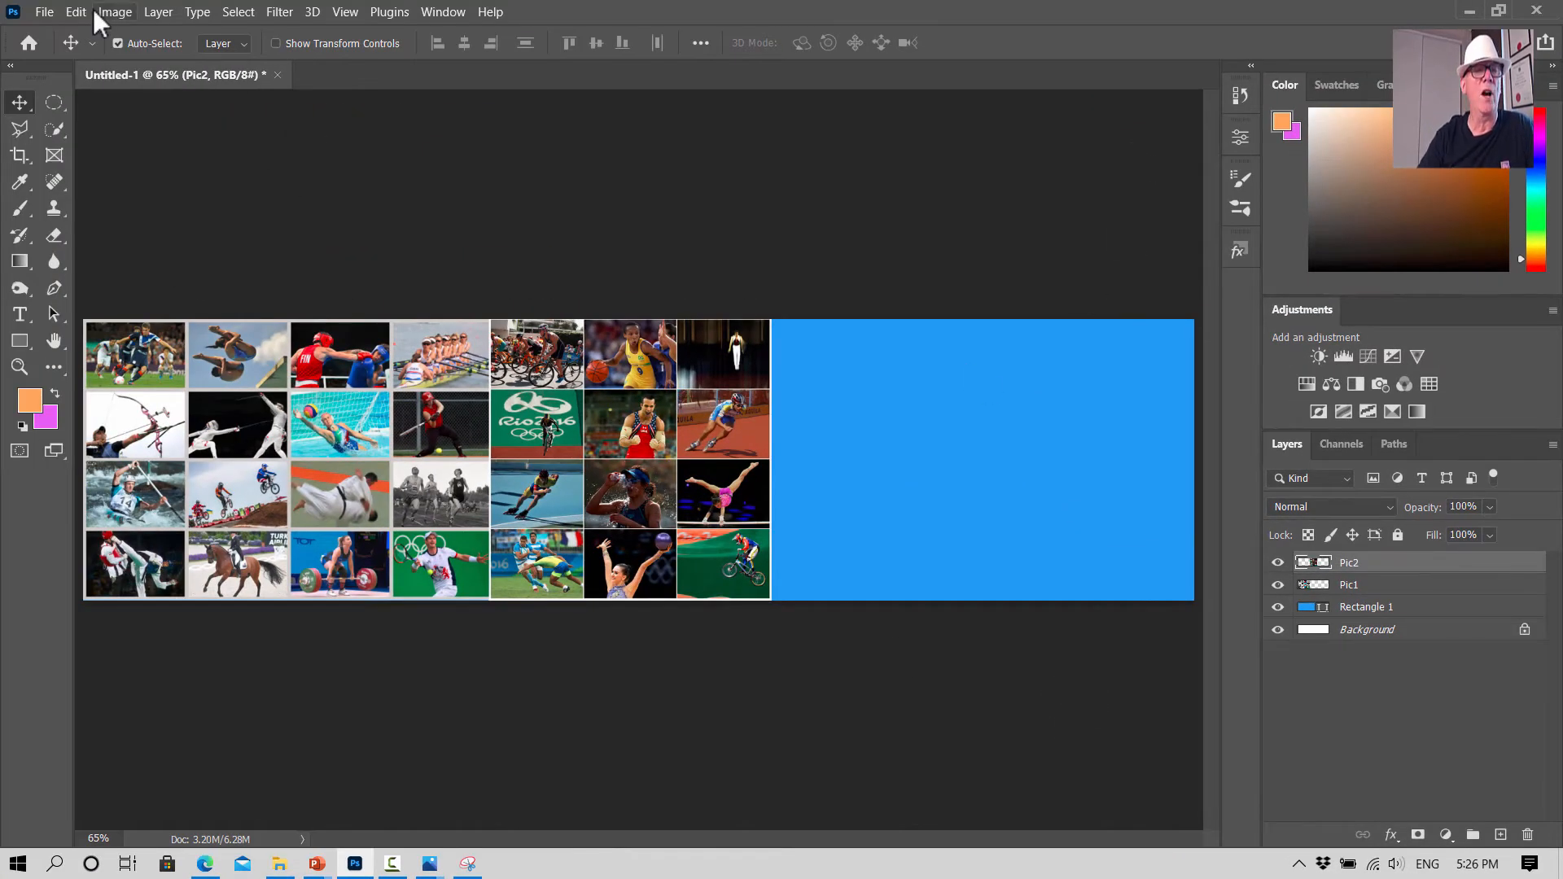
Step: Switch to File Explorer, close the previously opened collage photos and open OlympicsCollage4.JPG from the StencilBkgrounds folder
{"action": "left_click", "coordinate": [284, 862]}
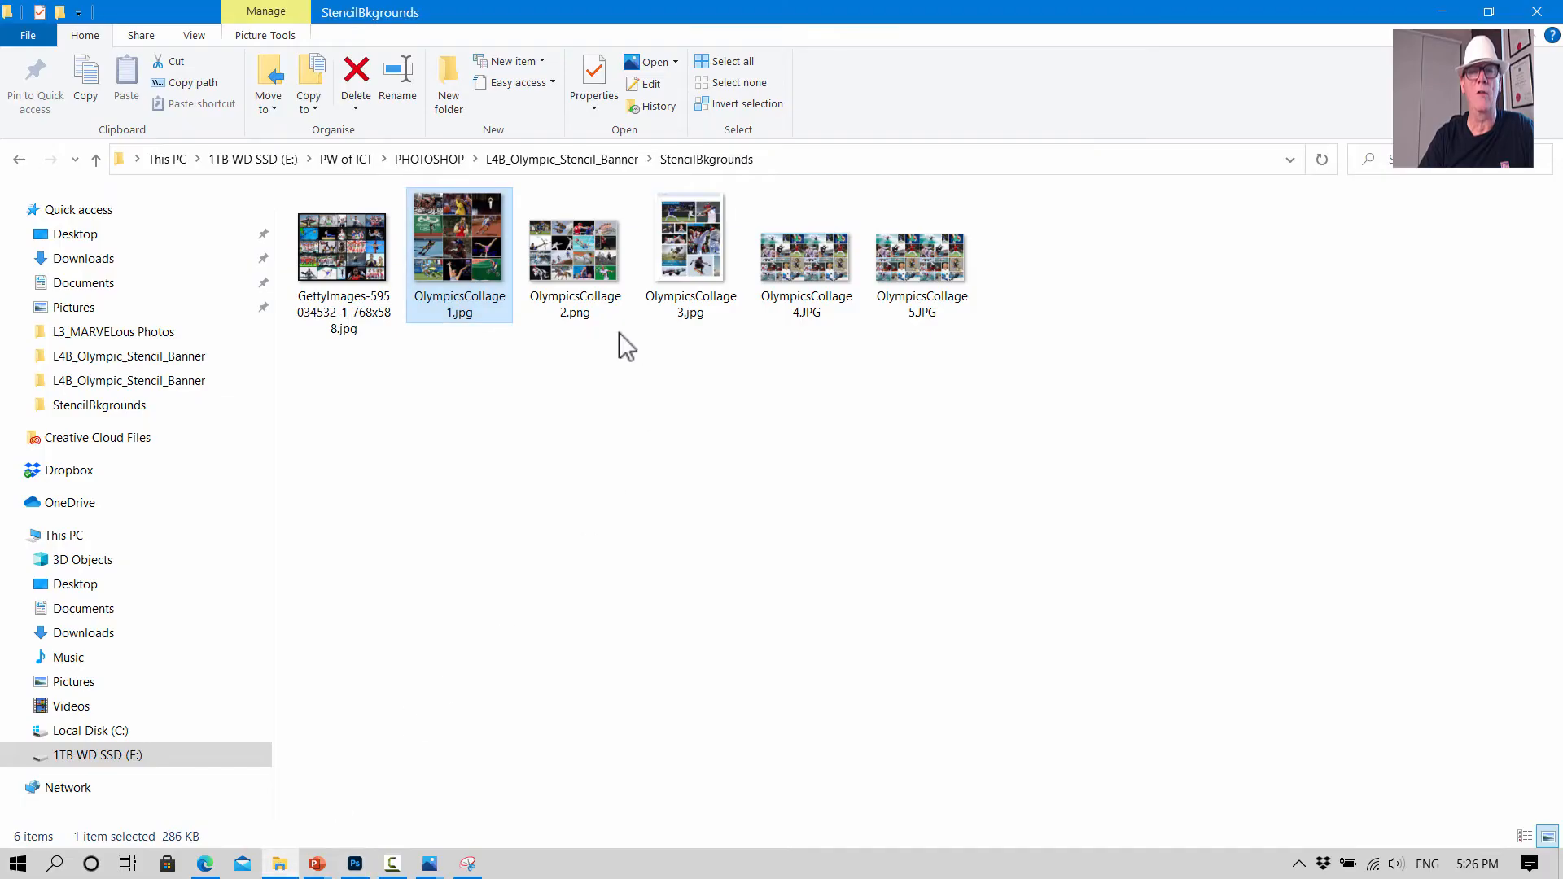
{"action": "left_click", "coordinate": [429, 867]}
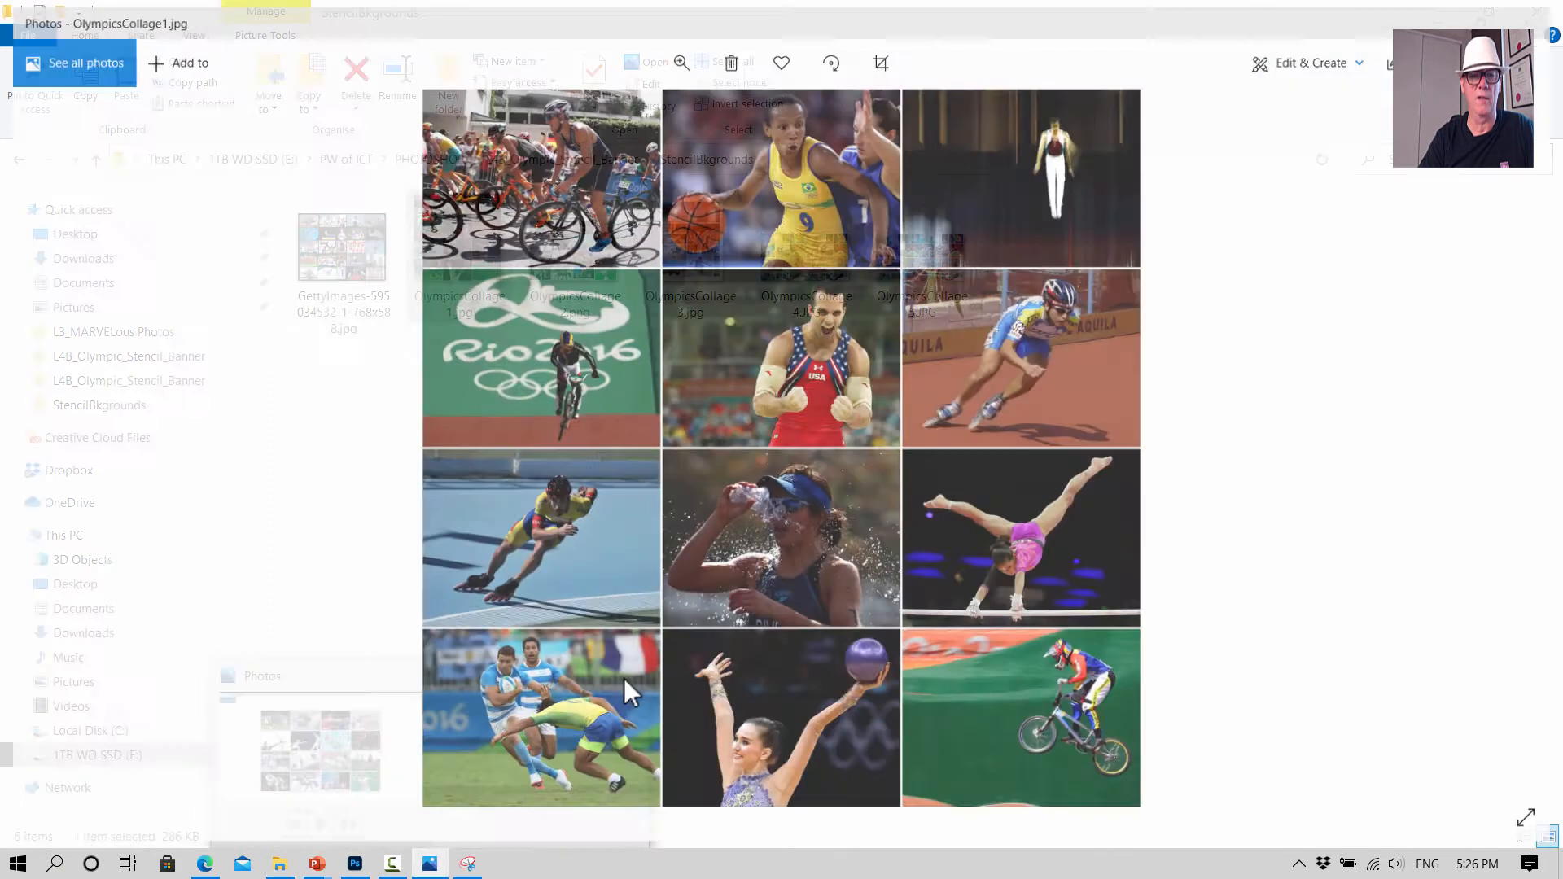
{"action": "left_click", "coordinate": [624, 679]}
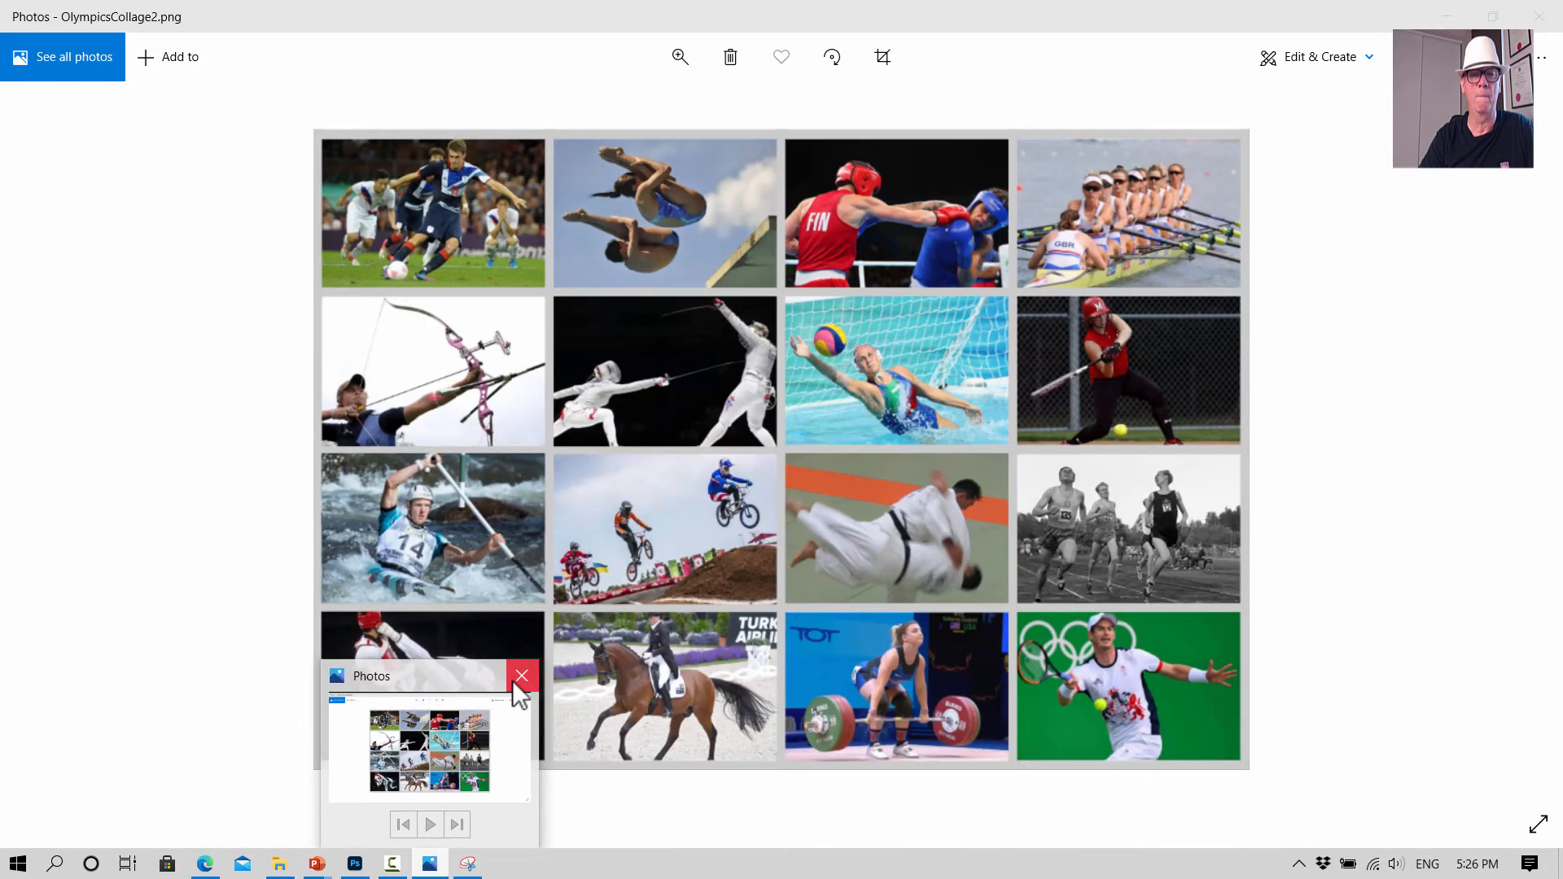
{"action": "left_click", "coordinate": [521, 676]}
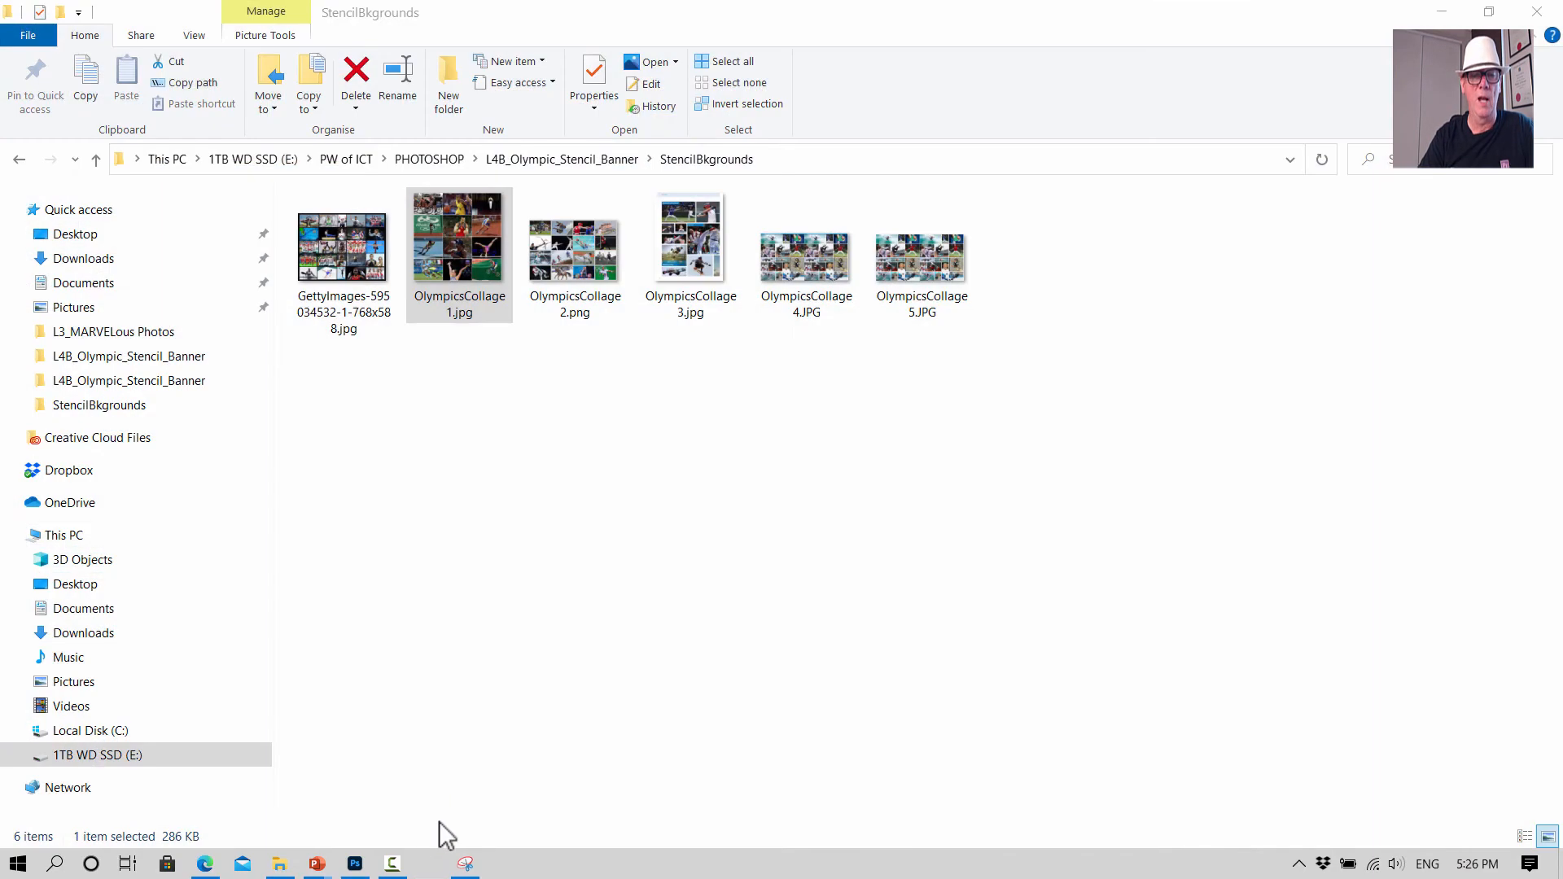
{"action": "double_click", "coordinate": [812, 269]}
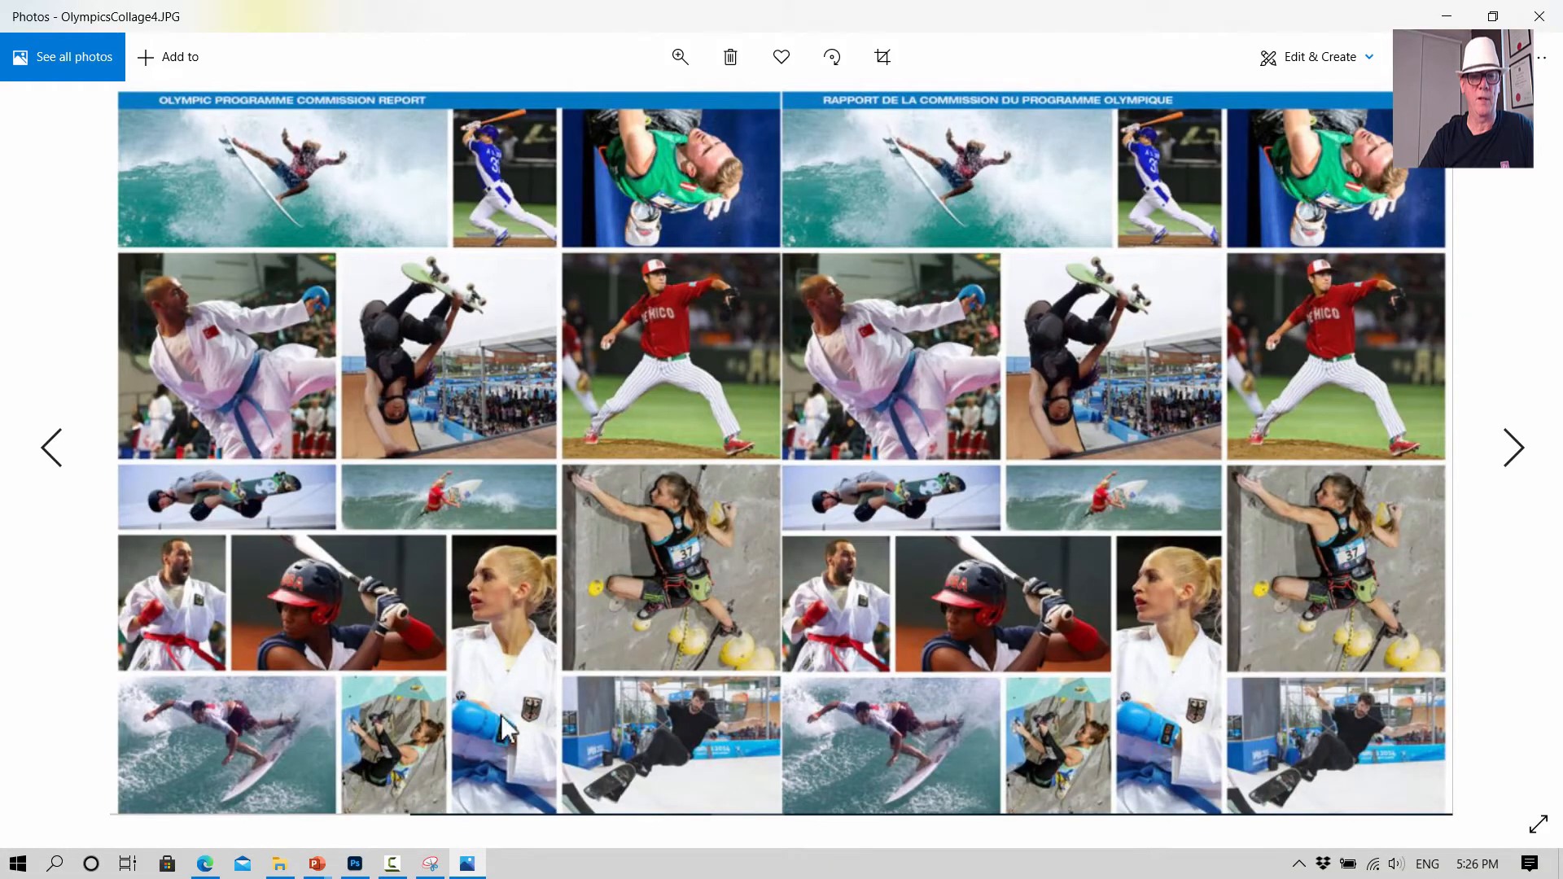
Step: Switch to Snipping Tool, capture a new snip of the OlympicsCollage4.JPG photos without the blue header strip, and copy it
{"action": "left_click", "coordinate": [430, 865]}
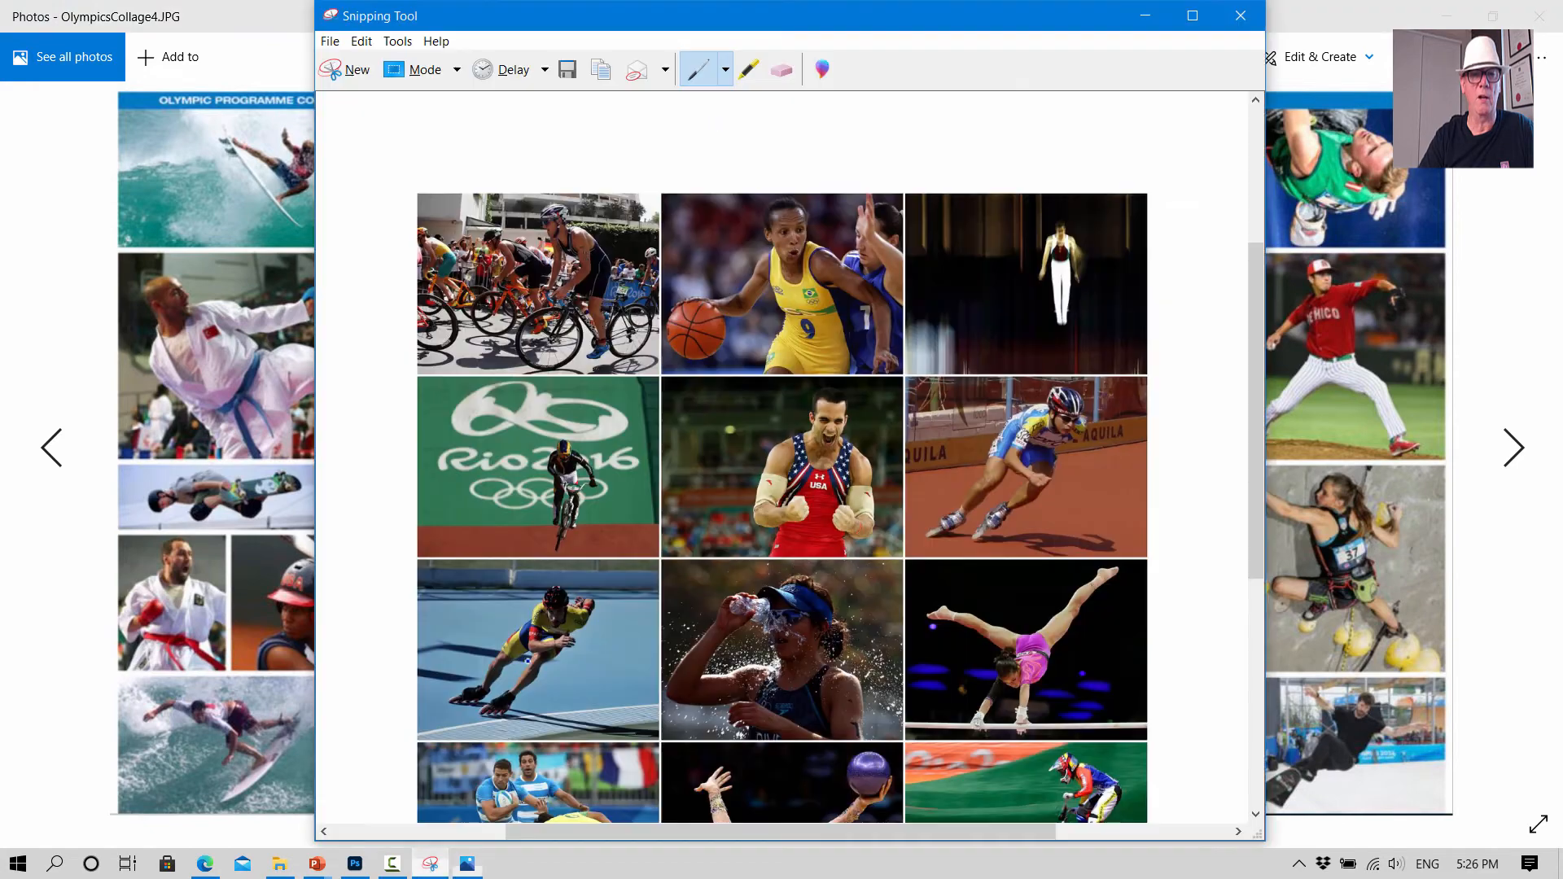
{"action": "left_click", "coordinate": [358, 70]}
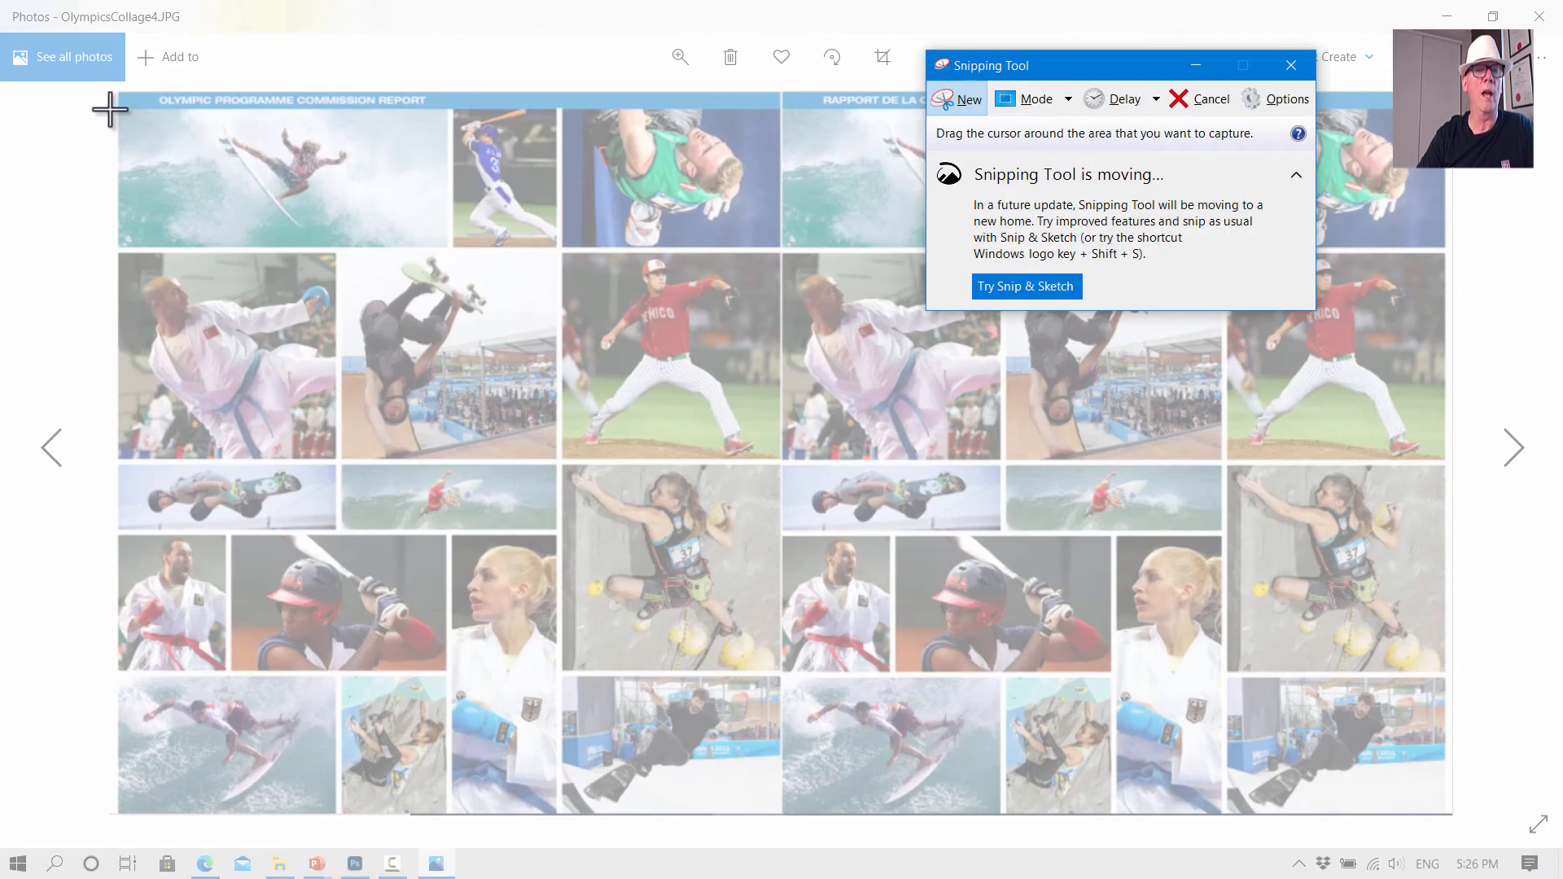
{"action": "left_click_drag", "start_coordinate": [110, 109], "coordinate": [1452, 811]}
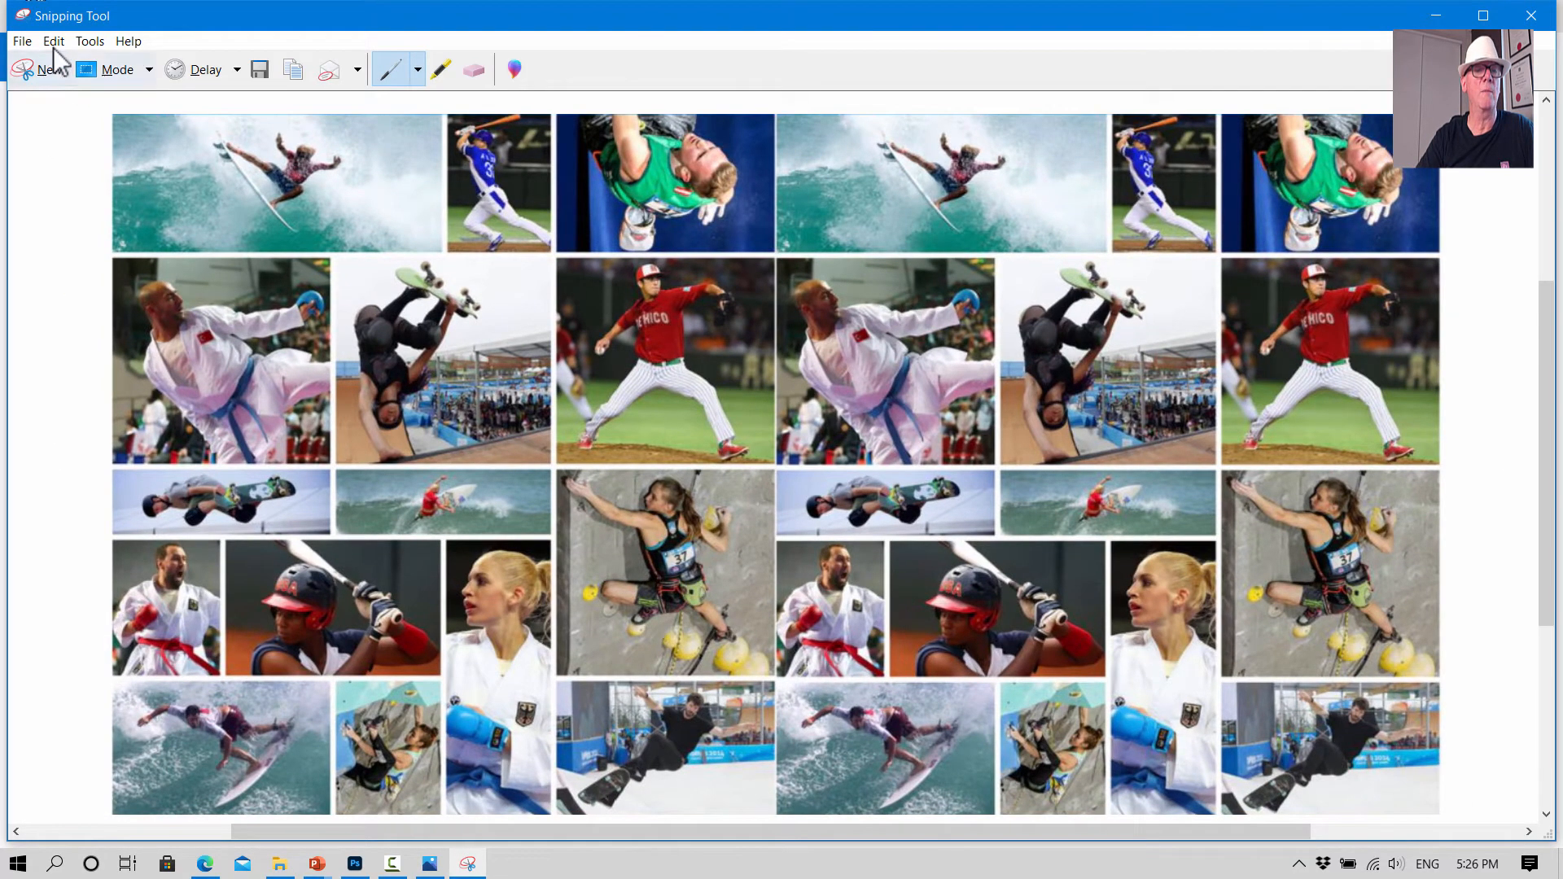
{"action": "left_click", "coordinate": [52, 42]}
{"action": "left_click", "coordinate": [73, 60]}
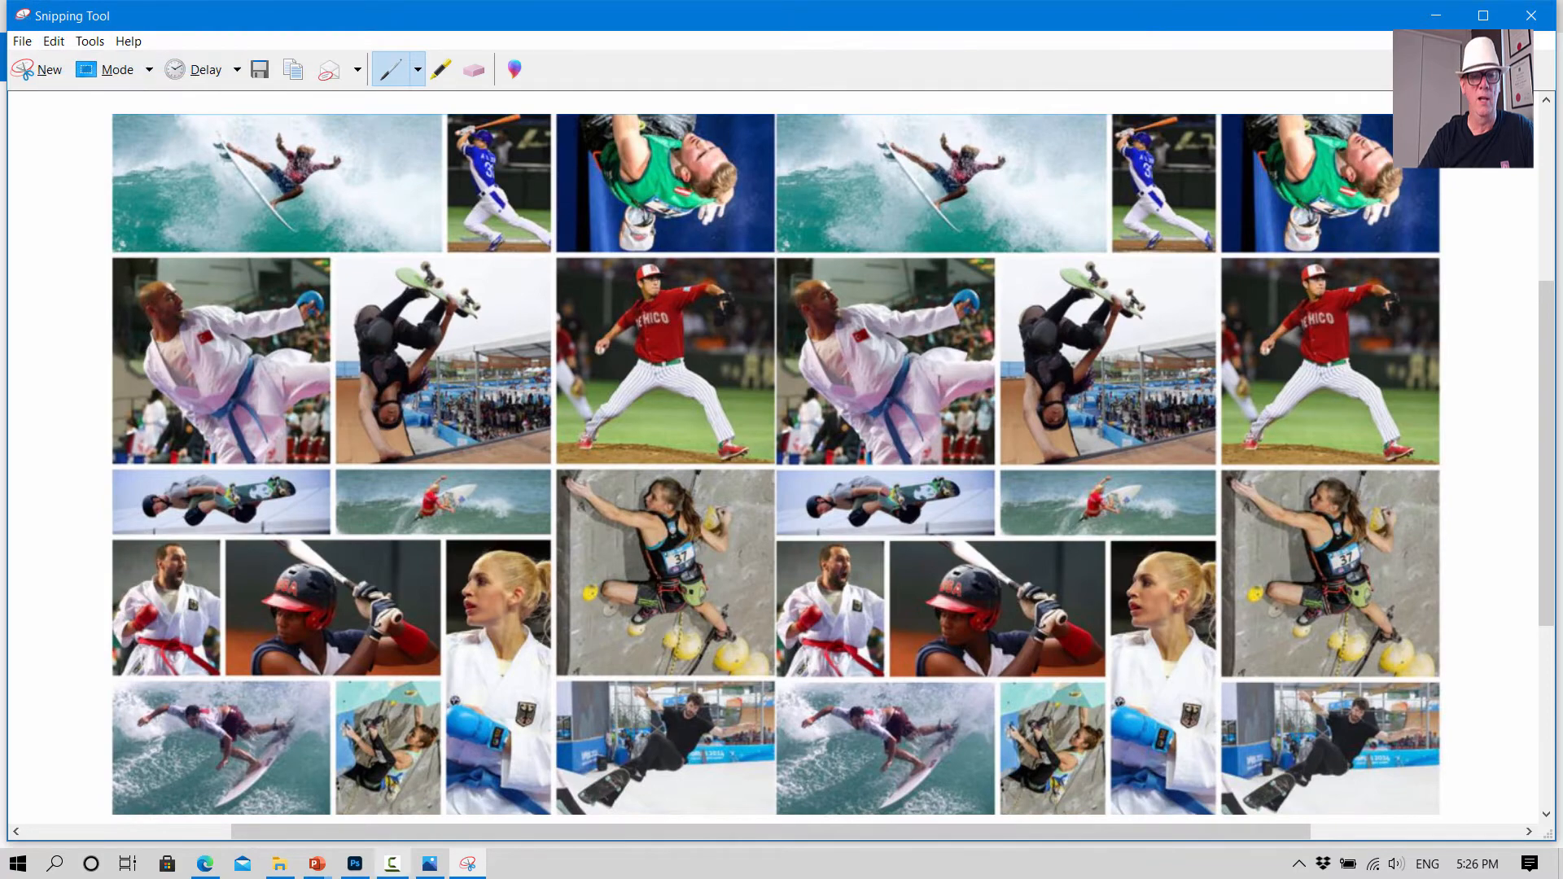
Step: Switch to Photoshop and paste the third collage into the banner document
{"action": "left_click", "coordinate": [350, 766]}
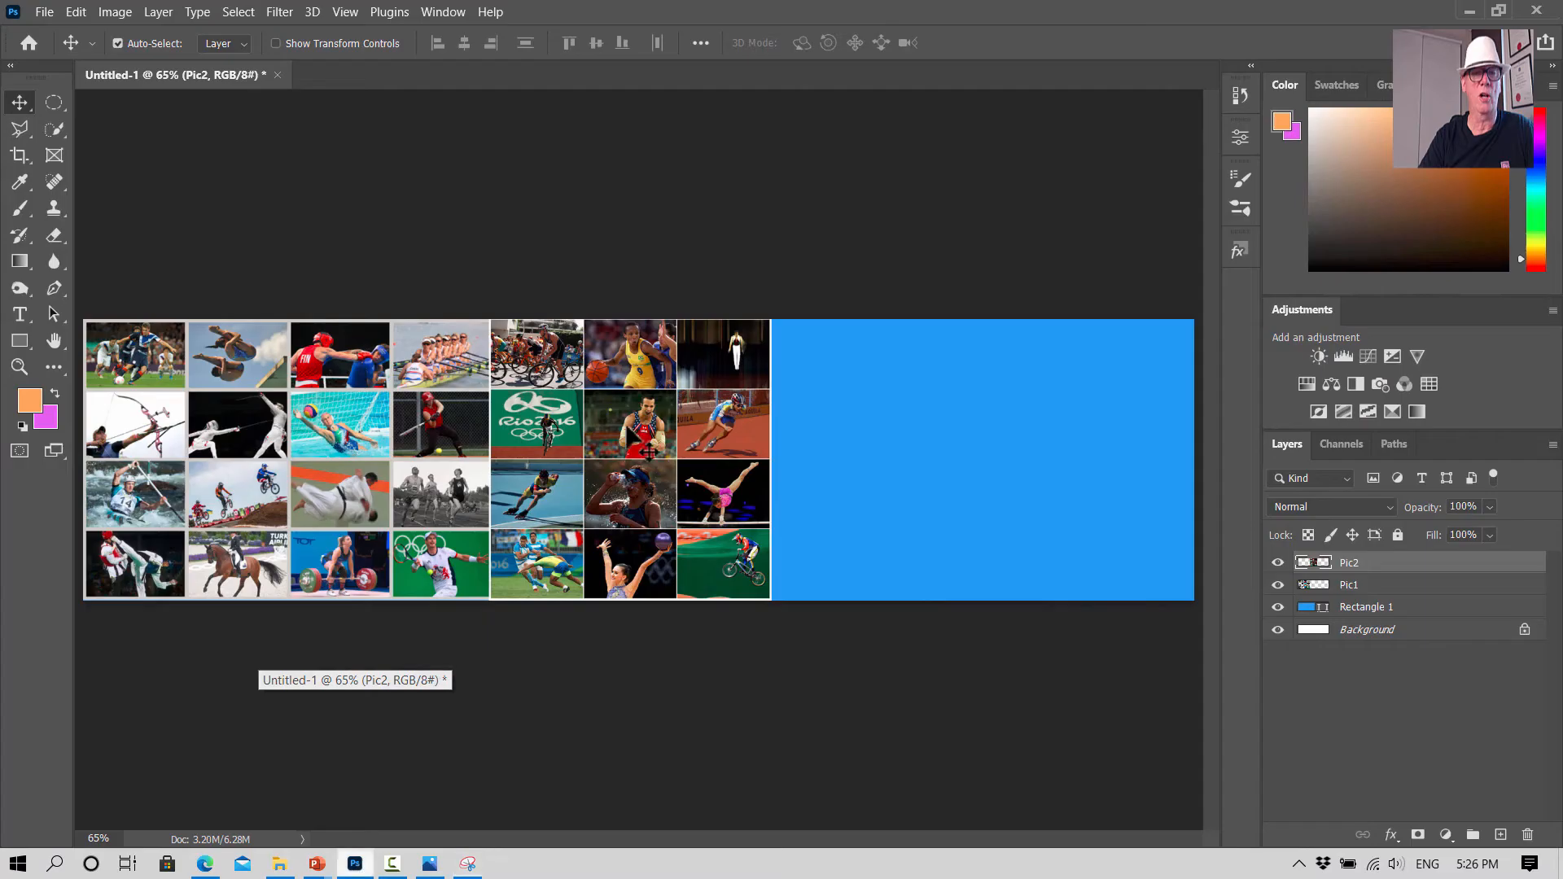
{"action": "left_click", "coordinate": [76, 12]}
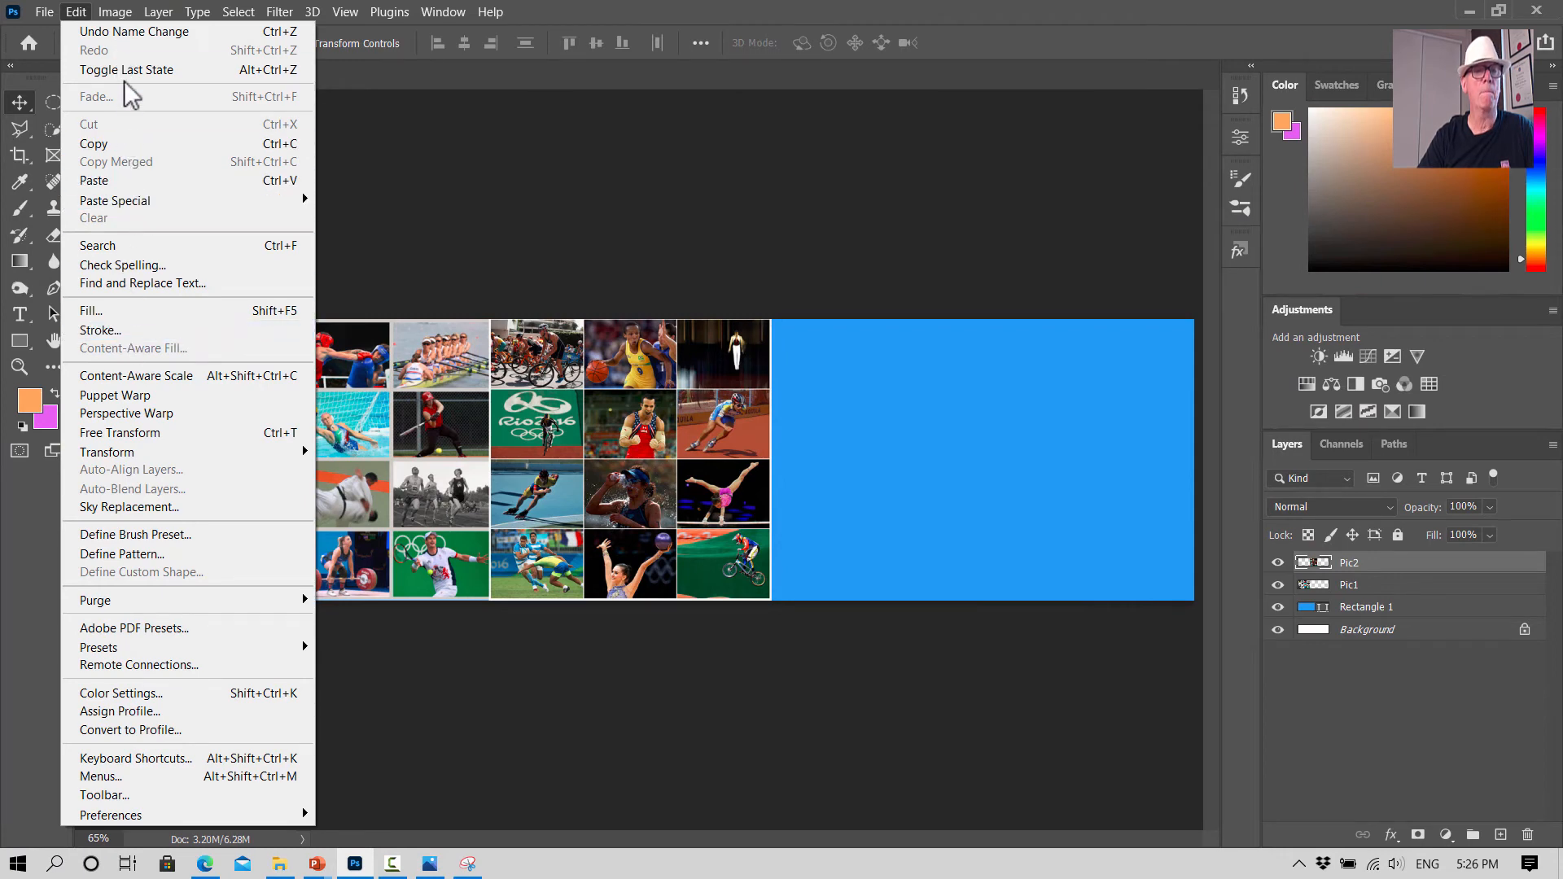
{"action": "left_click", "coordinate": [118, 180]}
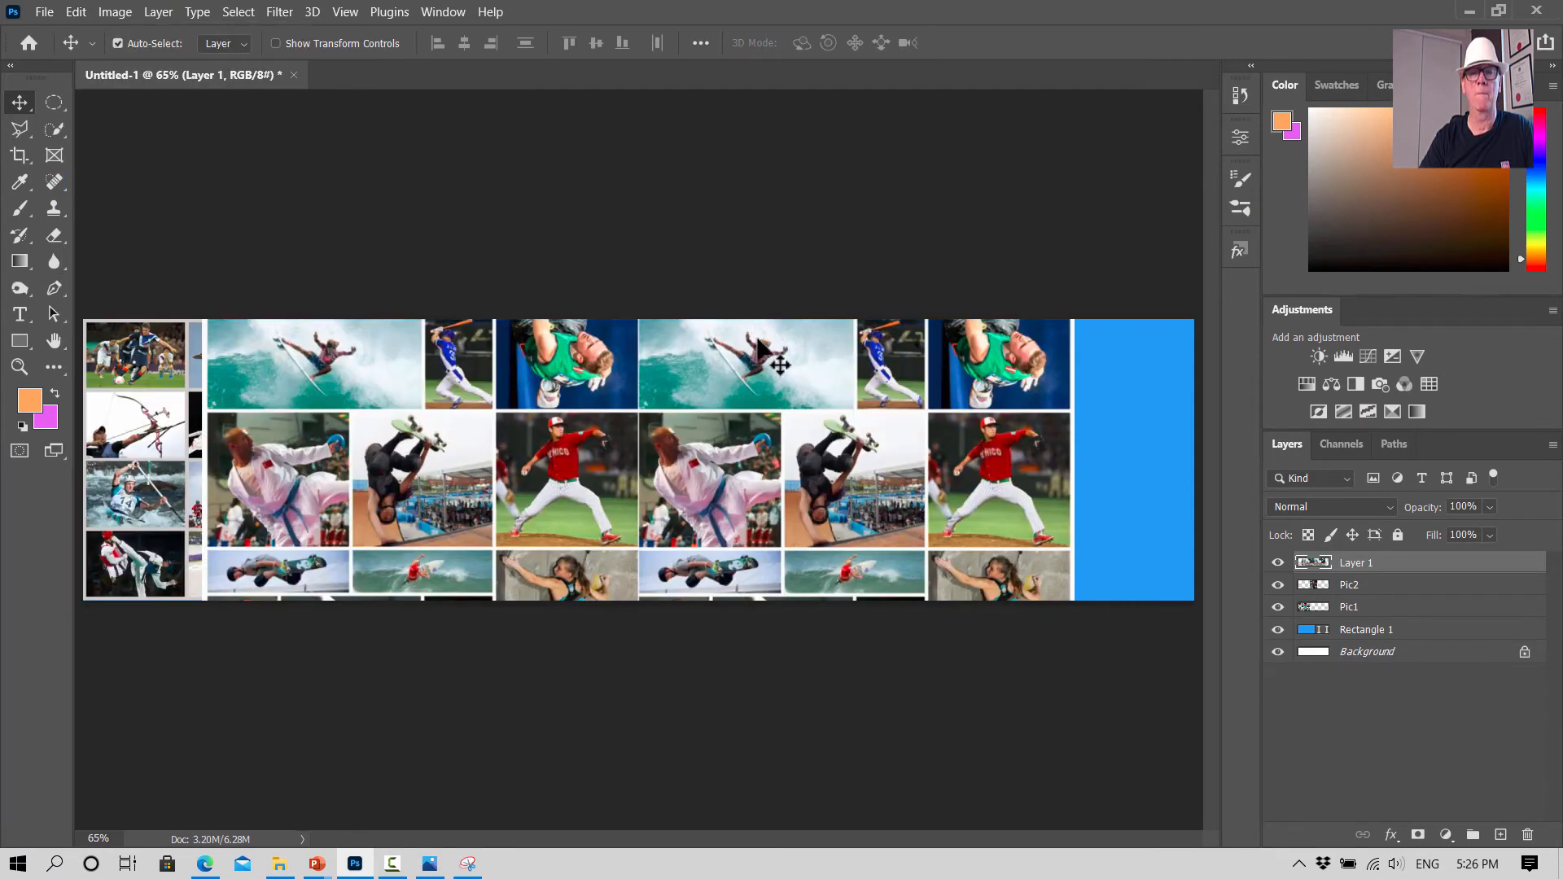
Step: Free-transform the third collage to about 62.14% to cover the banner's height, and move it over the remaining blue area beside Pic2
{"action": "left_click", "coordinate": [75, 12]}
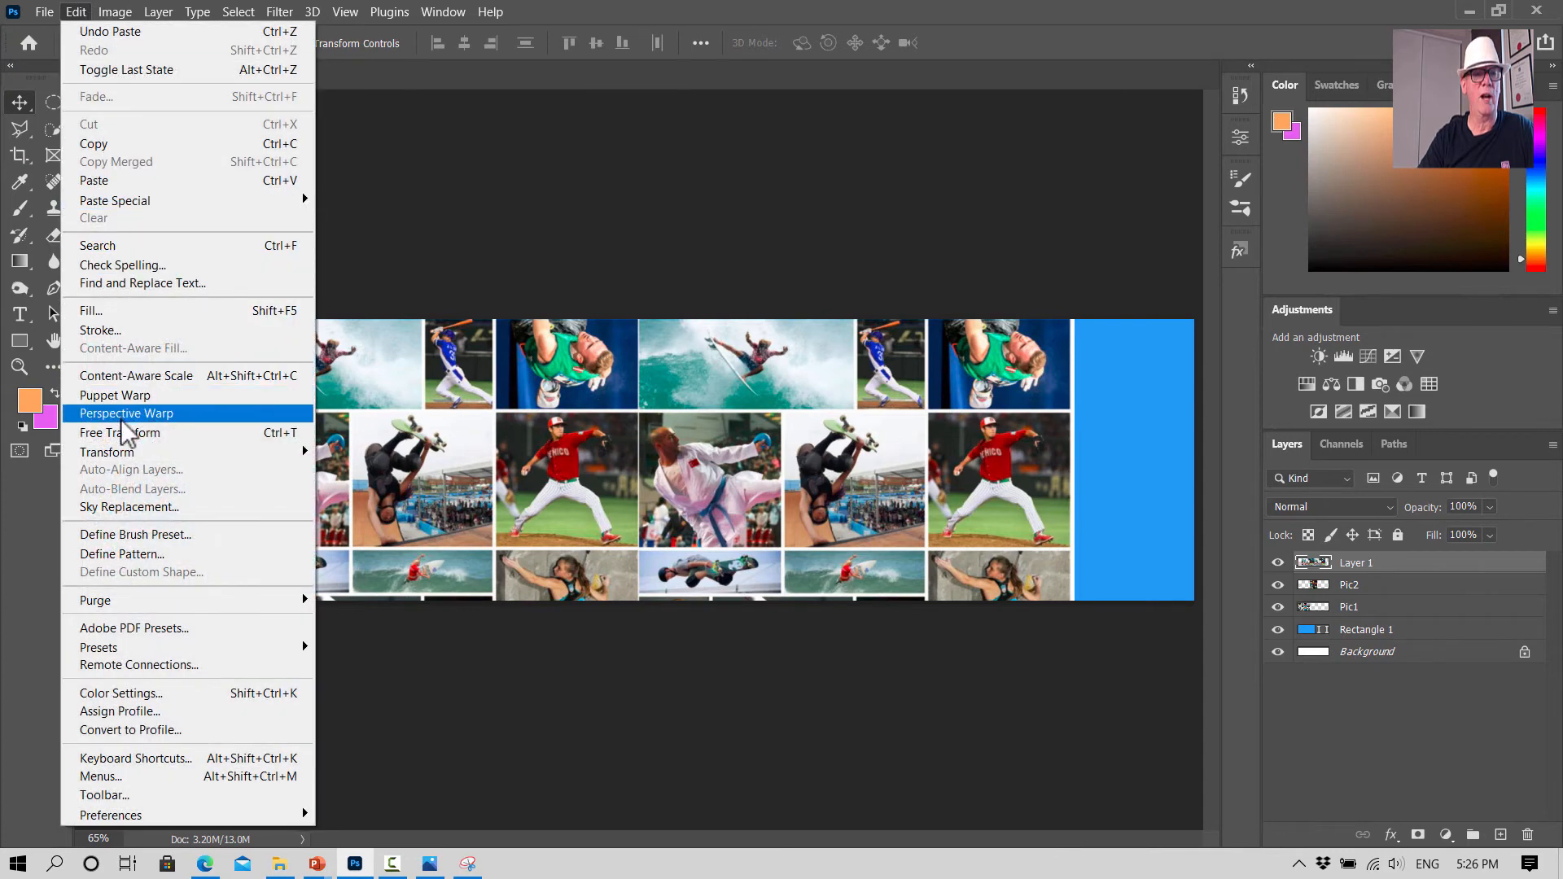
{"action": "left_click", "coordinate": [120, 436]}
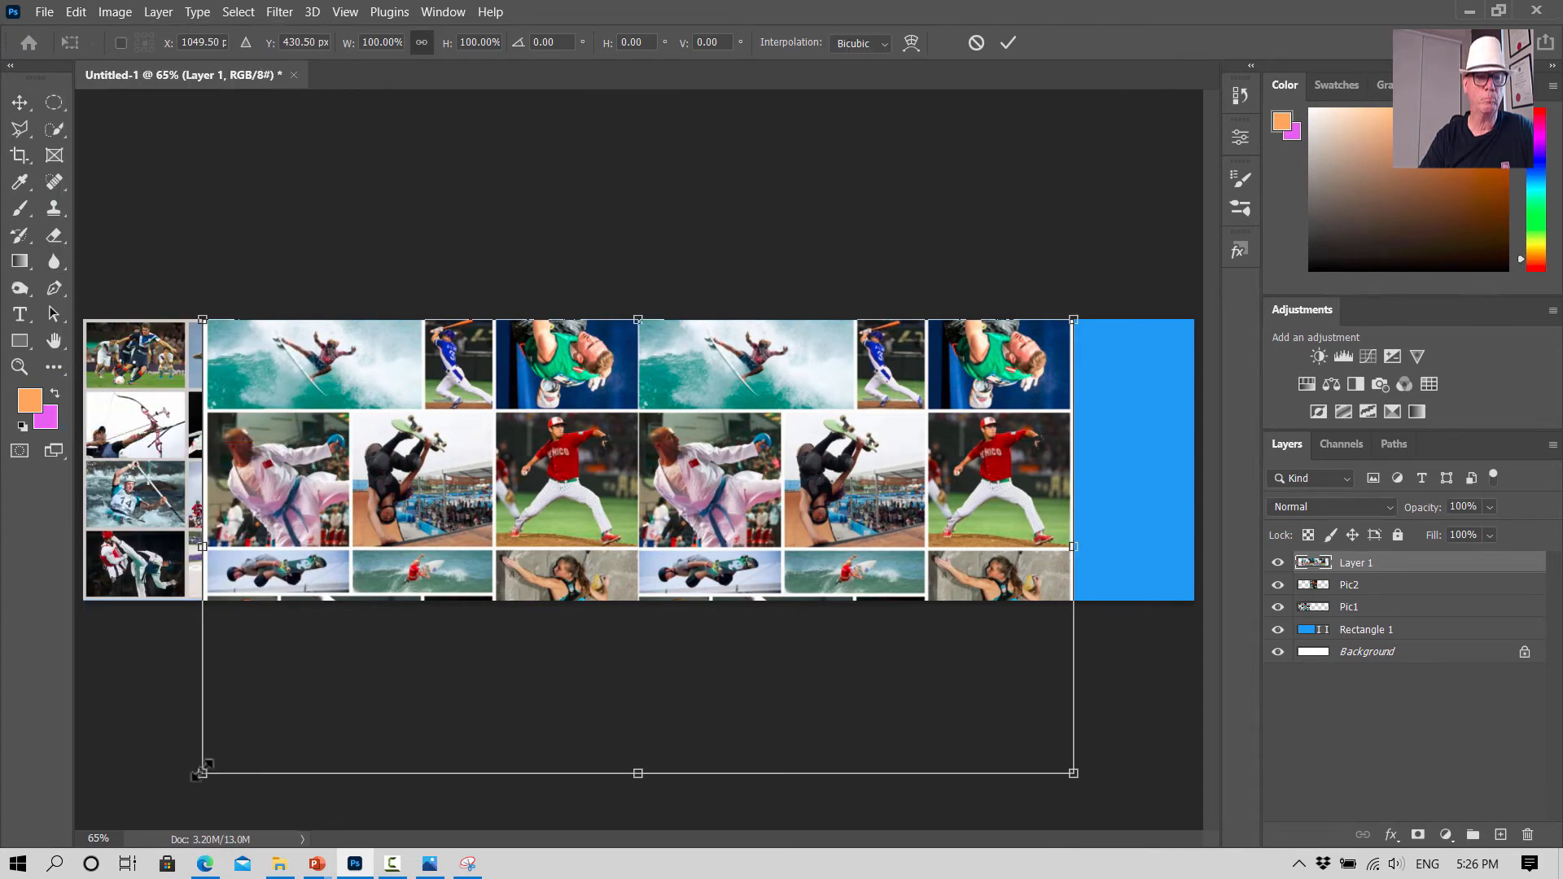
{"action": "left_click_drag", "start_coordinate": [196, 779], "coordinate": [484, 520]}
{"action": "left_click_drag", "start_coordinate": [882, 456], "coordinate": [1116, 448]}
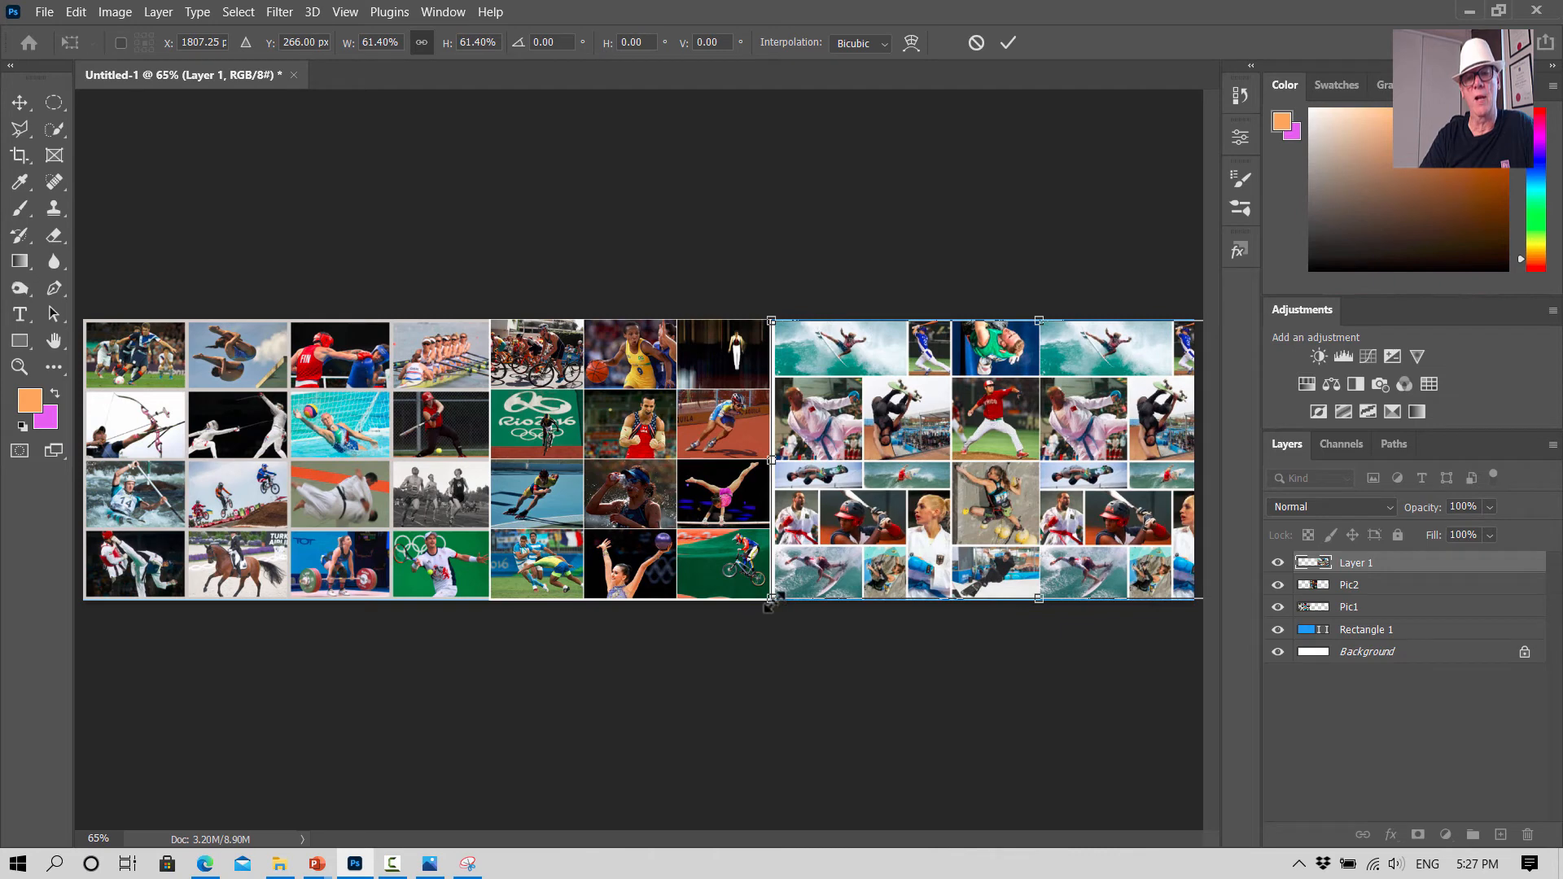
{"action": "left_click_drag", "start_coordinate": [770, 601], "coordinate": [767, 604]}
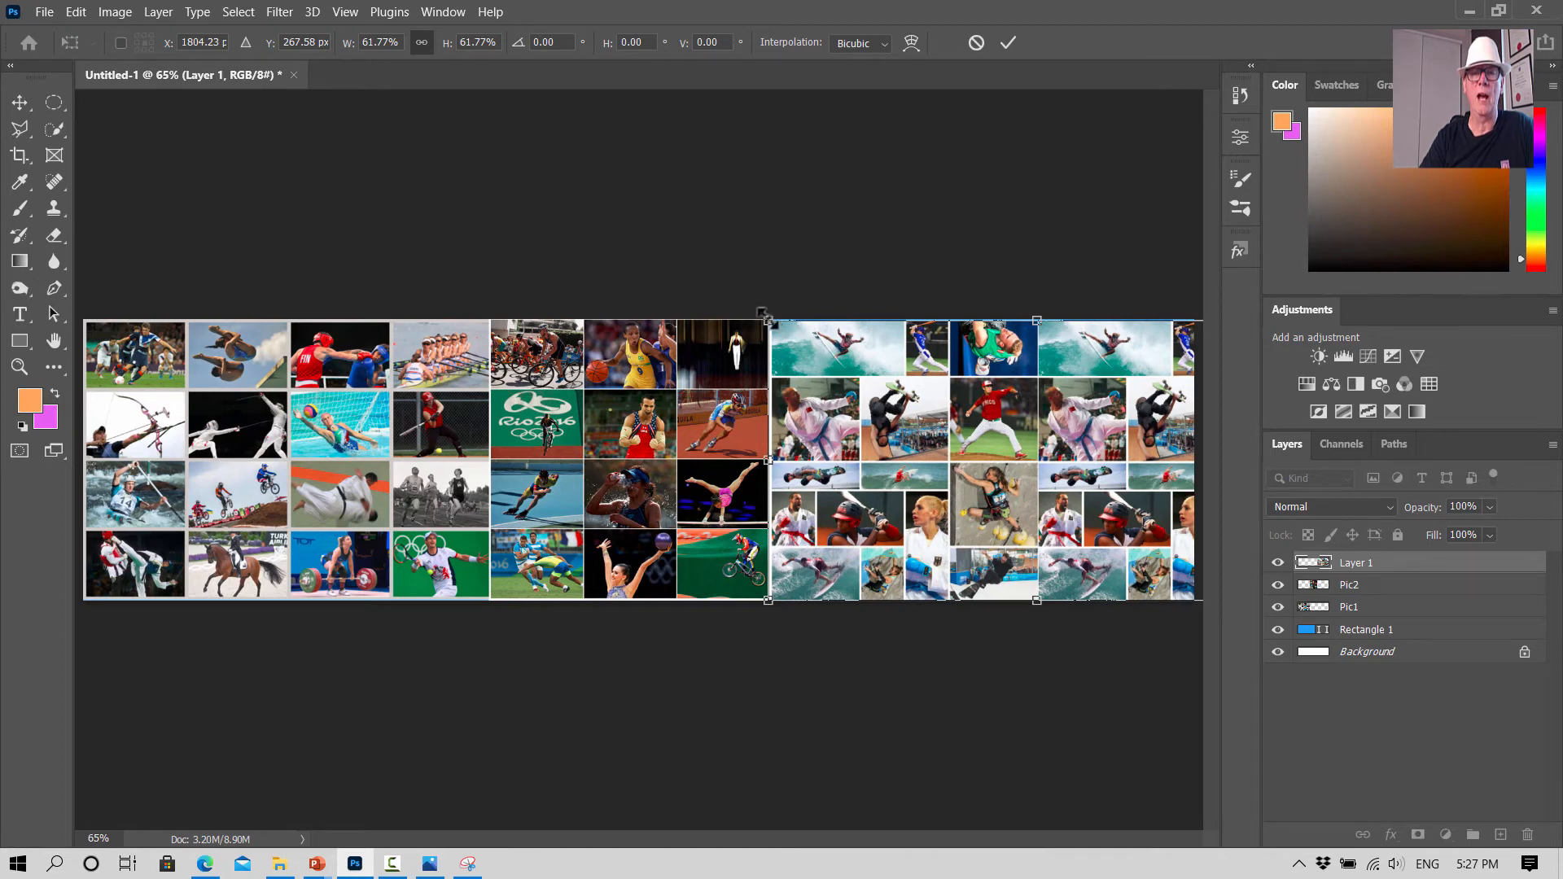
{"action": "left_click_drag", "start_coordinate": [764, 314], "coordinate": [761, 309]}
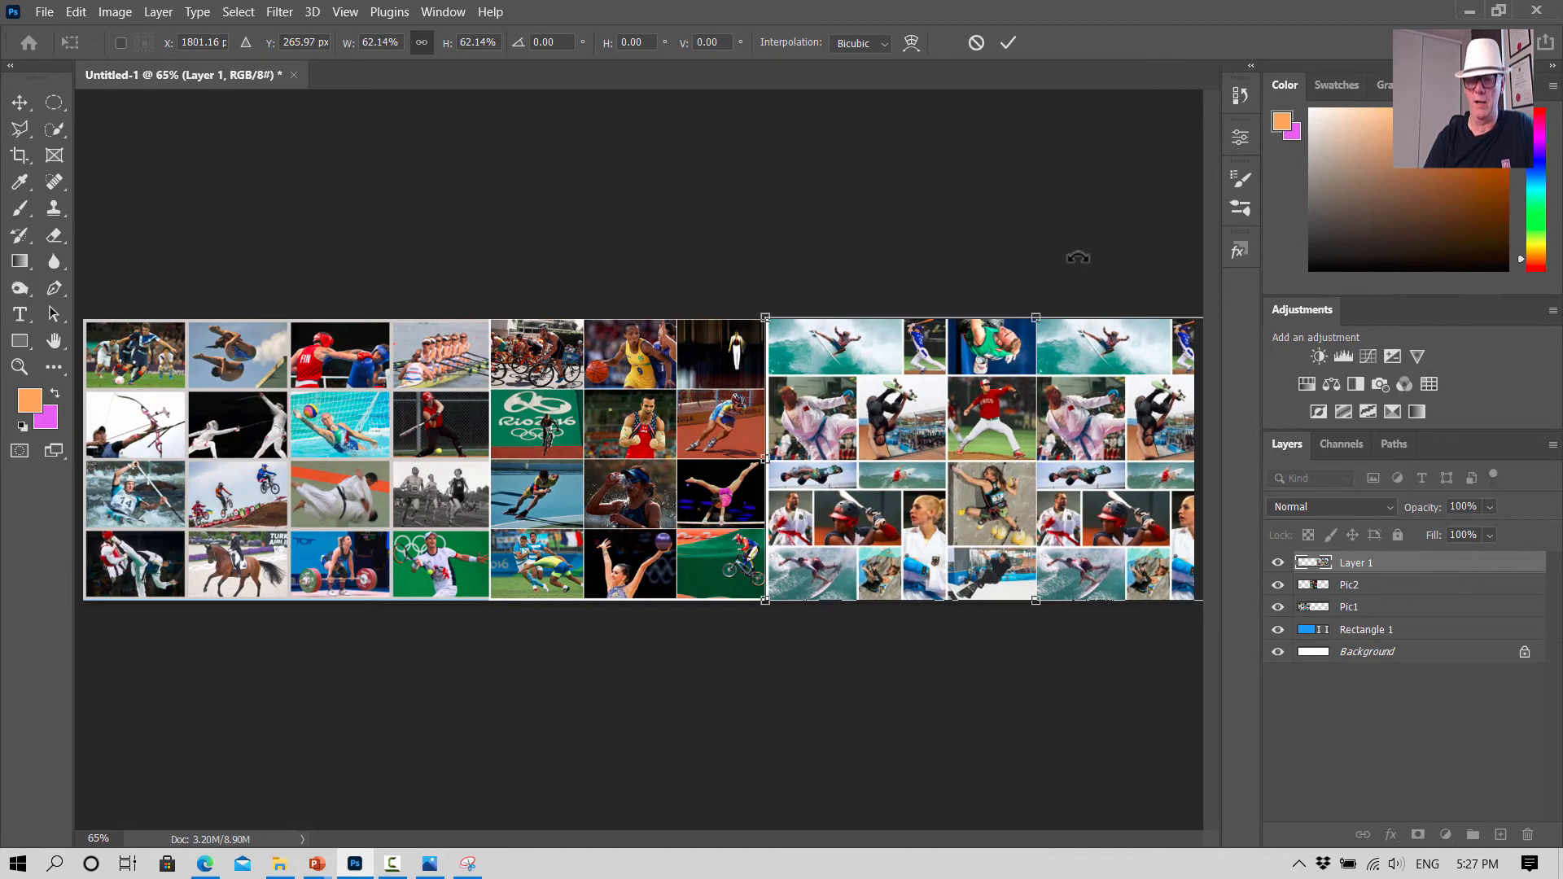
Step: Nudge the third collage horizontally until it sits flush against the Pic2 collage, apply the transform and deselect the layer
{"action": "key", "text": "Left"}
{"action": "key", "text": "Left"}
{"action": "key", "text": "Left"}
{"action": "key", "text": "Right"}
{"action": "key", "text": "Right"}
{"action": "key", "text": "Right"}
{"action": "key", "text": "Right"}
{"action": "key", "text": "Right"}
{"action": "key", "text": "Right"}
{"action": "key", "text": "Right"}
{"action": "key", "text": "Right"}
{"action": "key", "text": "Right"}
{"action": "key", "text": "Right"}
{"action": "key", "text": "Right"}
{"action": "key", "text": "Right"}
{"action": "key", "text": "Right"}
{"action": "key", "text": "Right"}
{"action": "key", "text": "Right"}
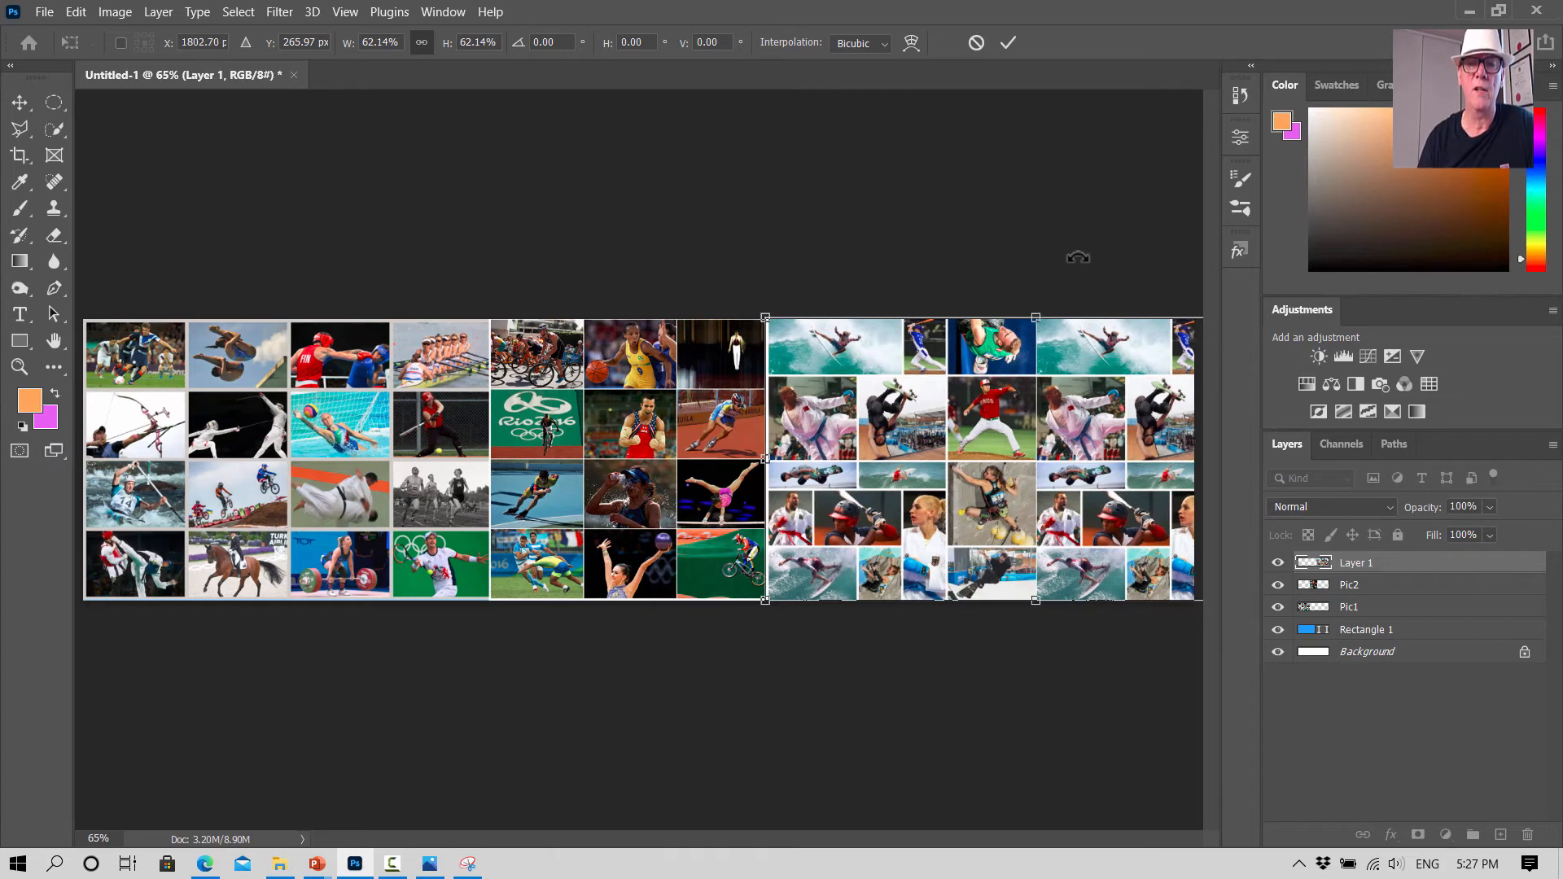
{"action": "key", "text": "Right"}
{"action": "key", "text": "Right"}
{"action": "key", "text": "Right"}
{"action": "key", "text": "Right"}
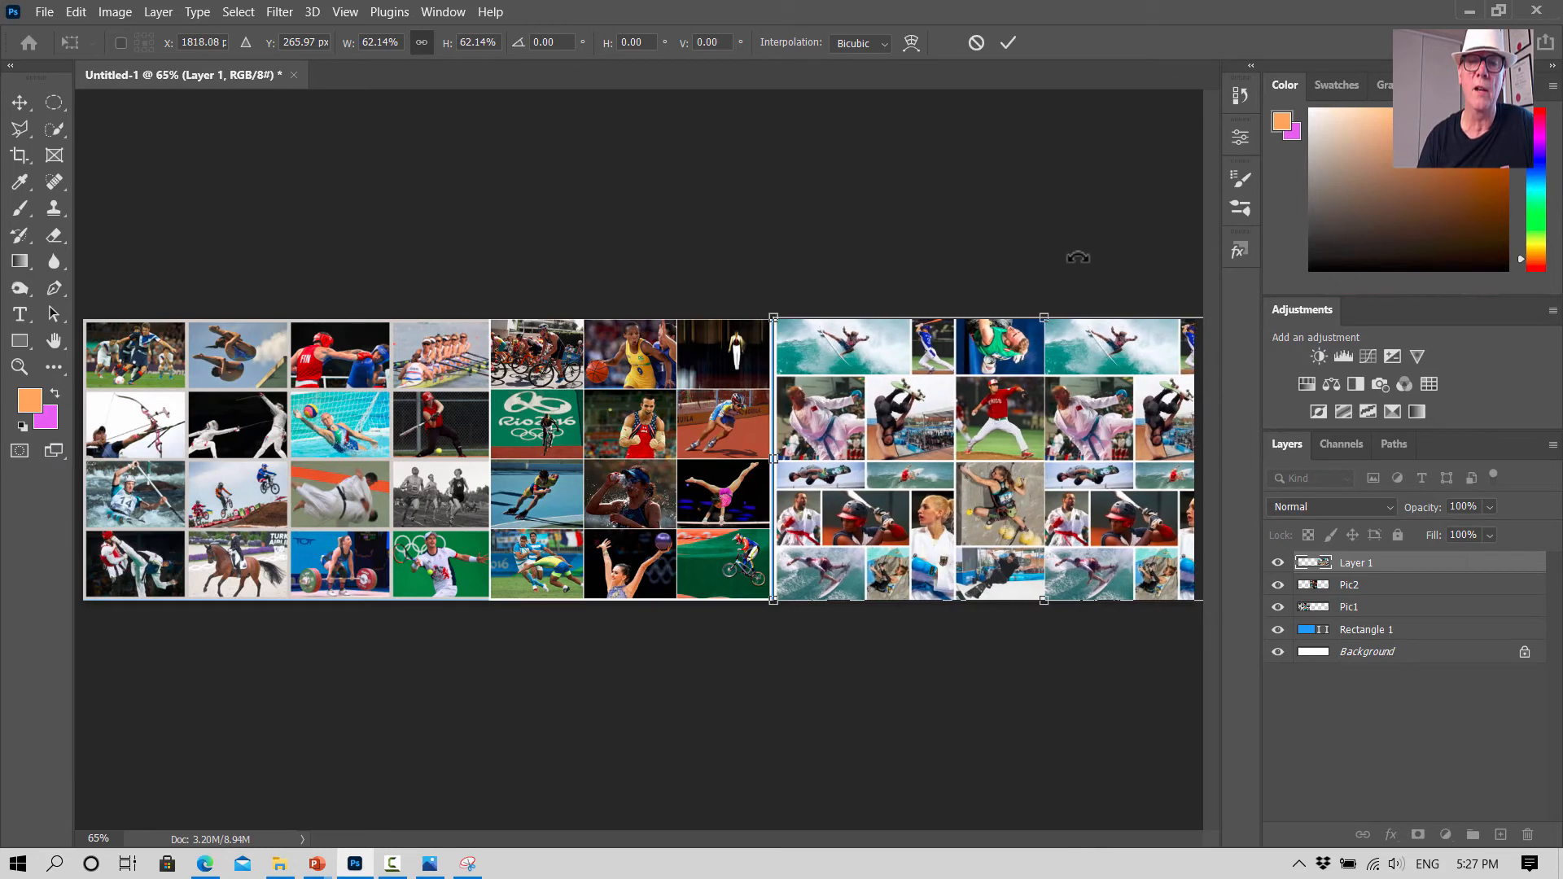
{"action": "key", "text": "Left"}
{"action": "key", "text": "Left"}
{"action": "key", "text": "Left"}
{"action": "key", "text": "Left"}
{"action": "key", "text": "Left"}
{"action": "key", "text": "Left"}
{"action": "key", "text": "Left"}
{"action": "key", "text": "Left"}
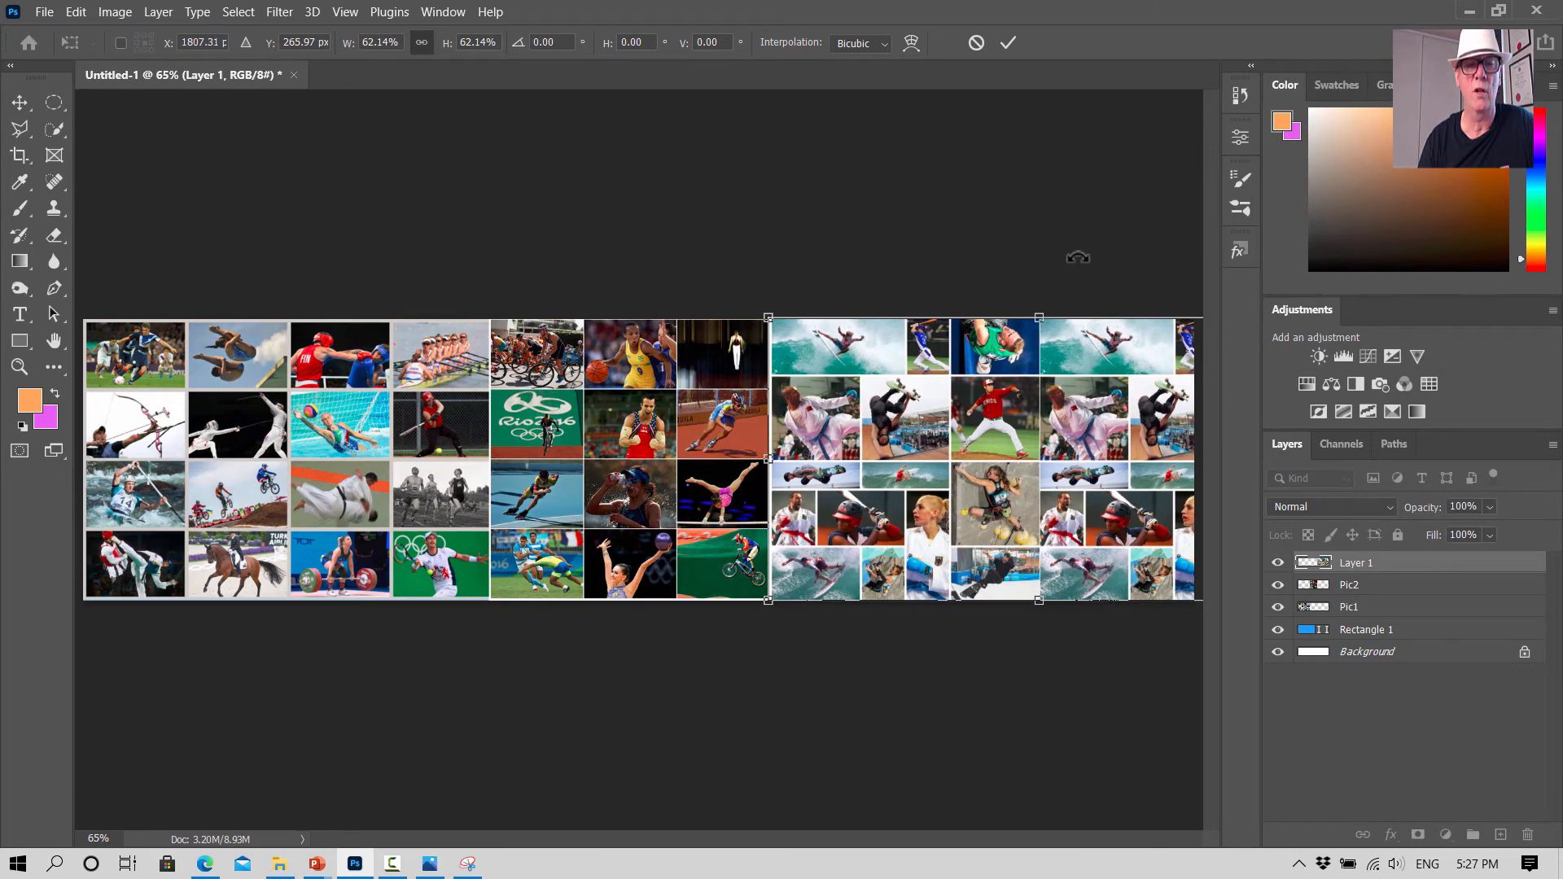
{"action": "key", "text": "Left"}
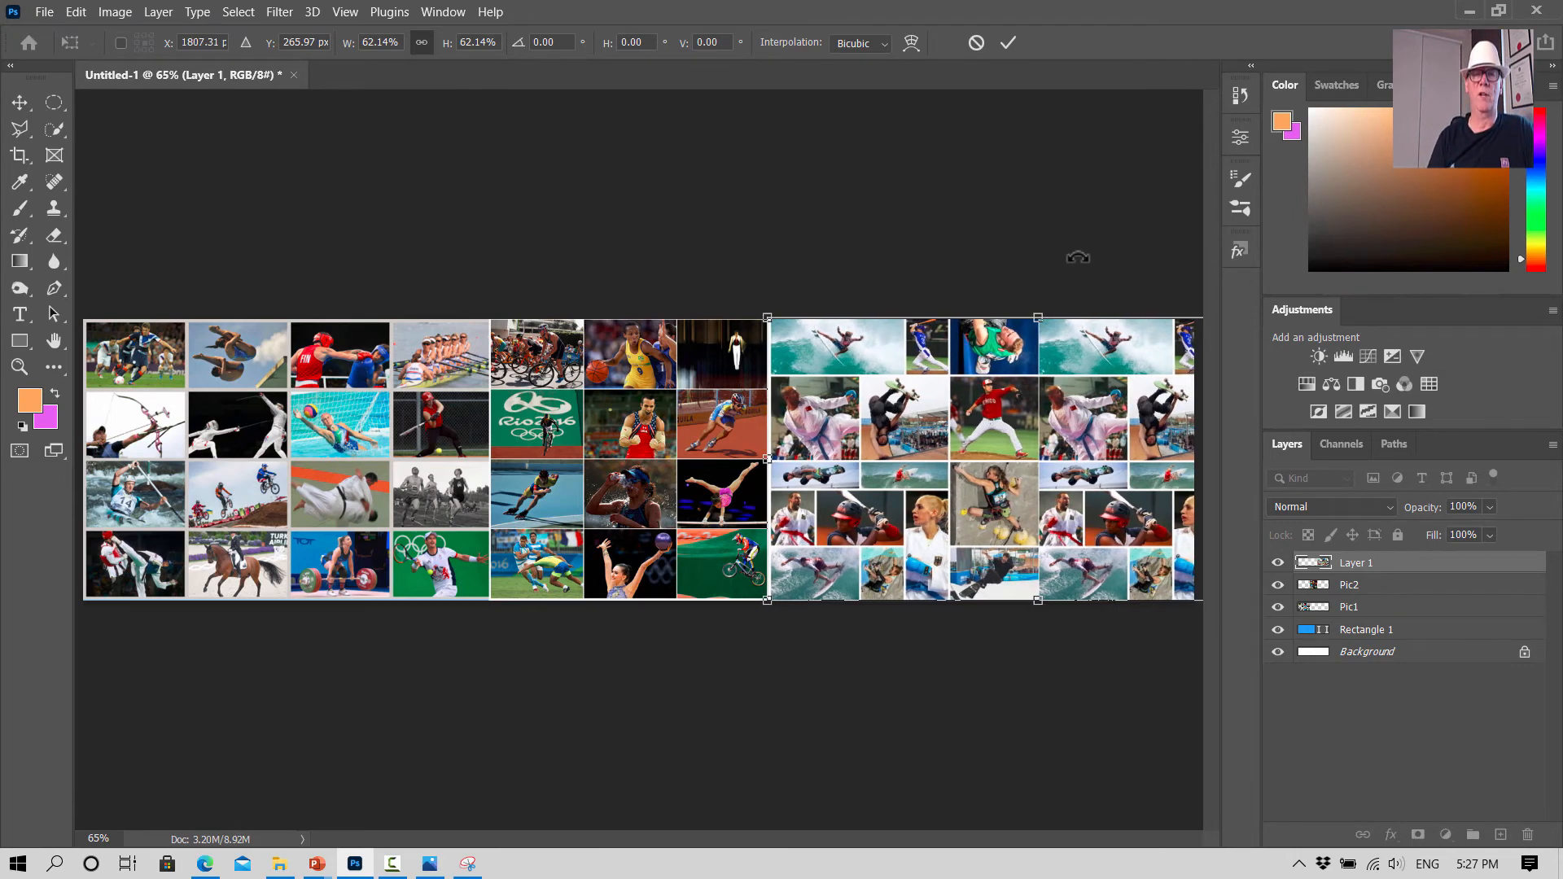
{"action": "key", "text": "Right"}
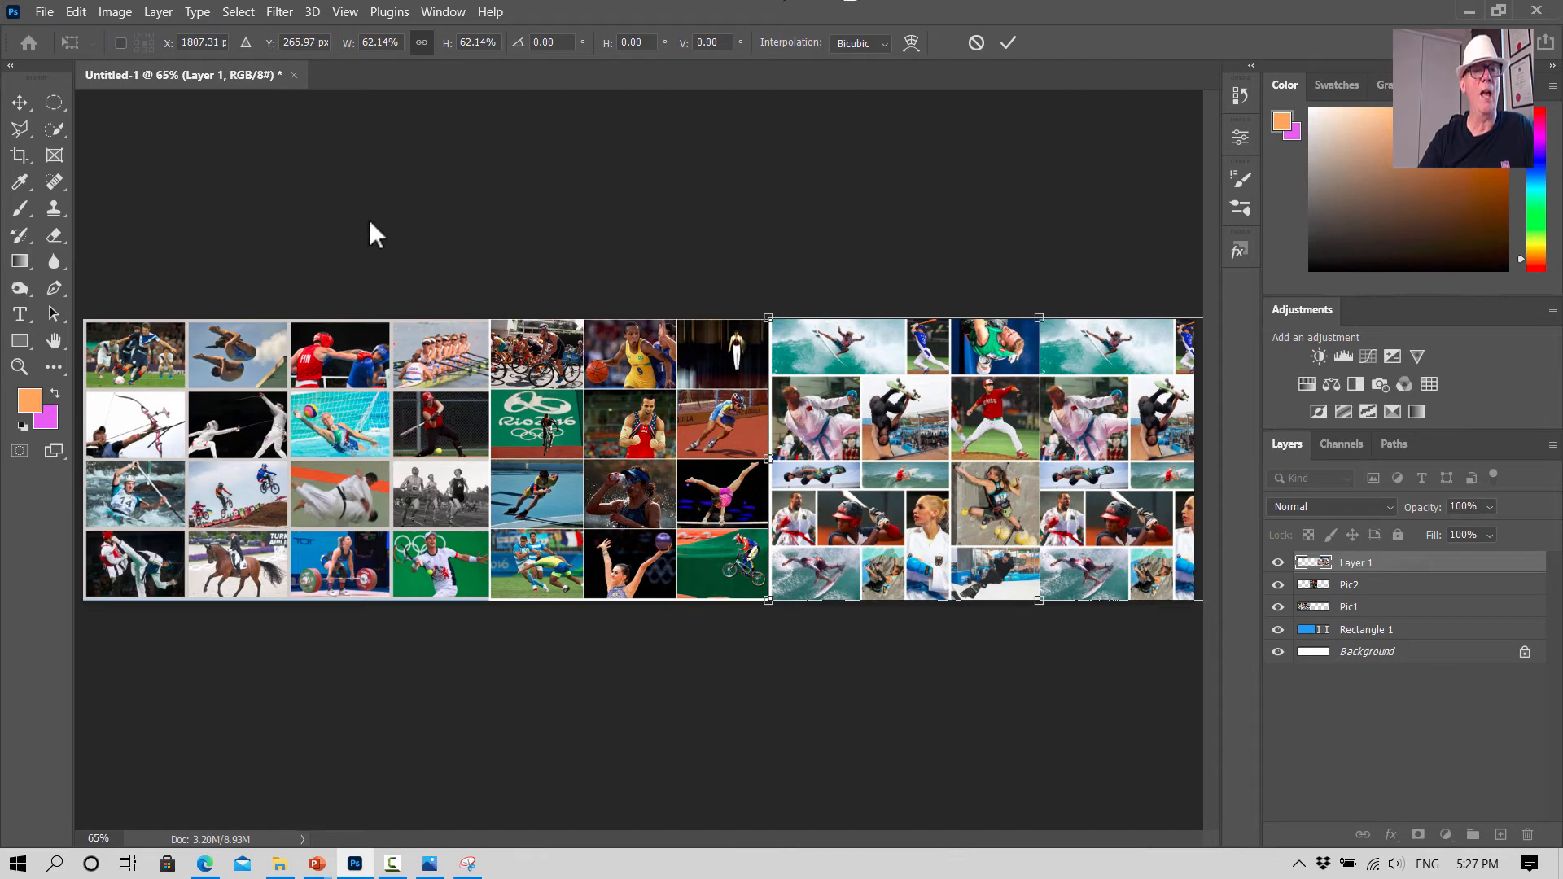
{"action": "key", "text": "Return"}
{"action": "left_click", "coordinate": [516, 145]}
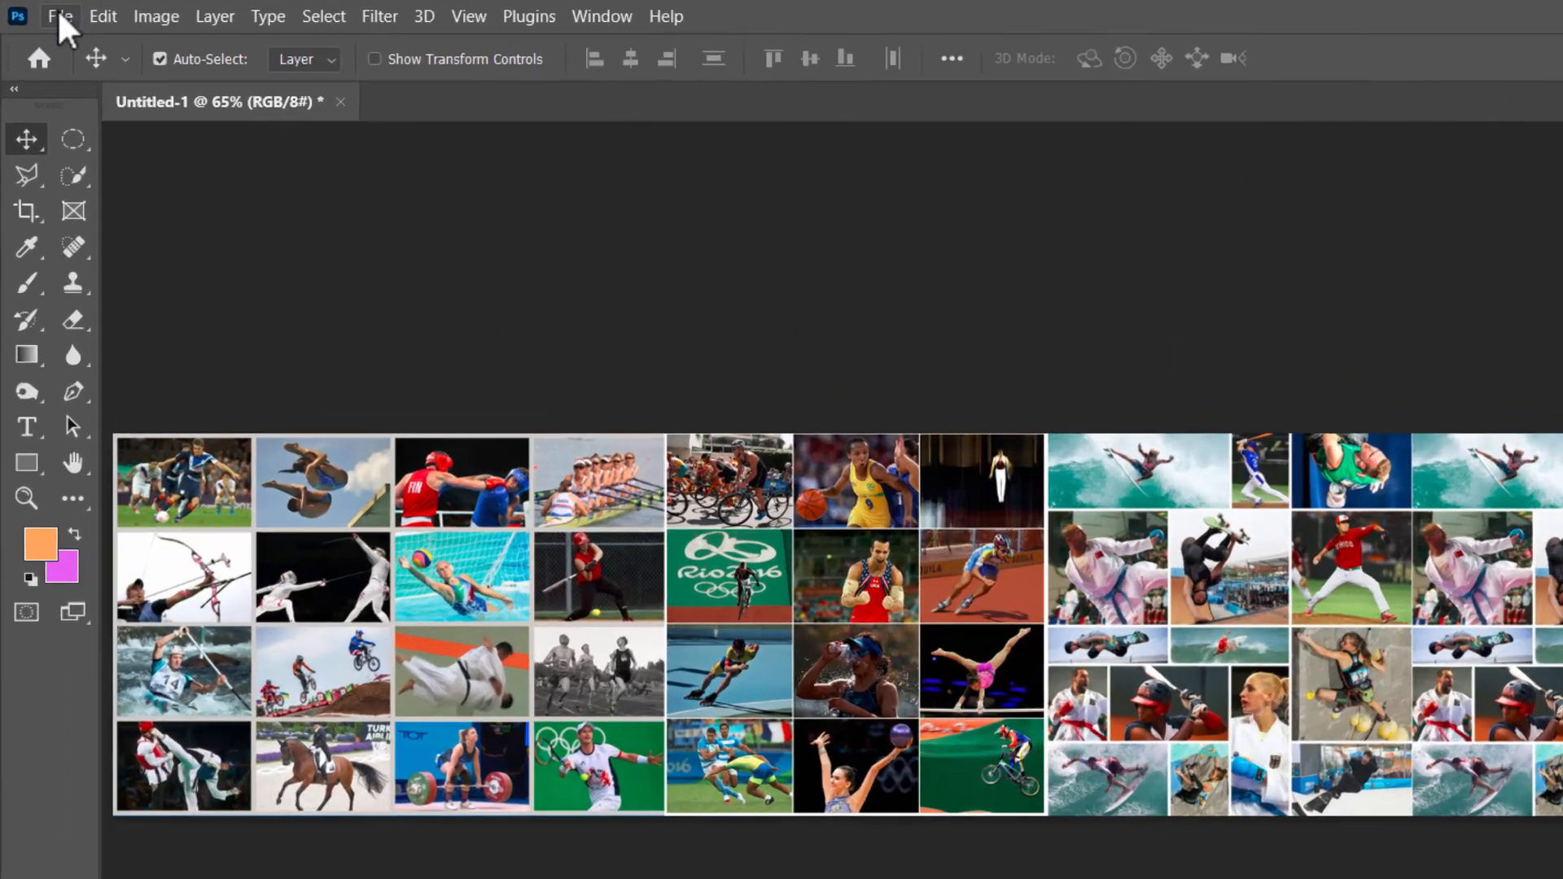
Step: Save the banner document on the computer as VideoInProg1.psd in Photoshop format with layers and Maximize Compatibility kept on
{"action": "left_click", "coordinate": [60, 16]}
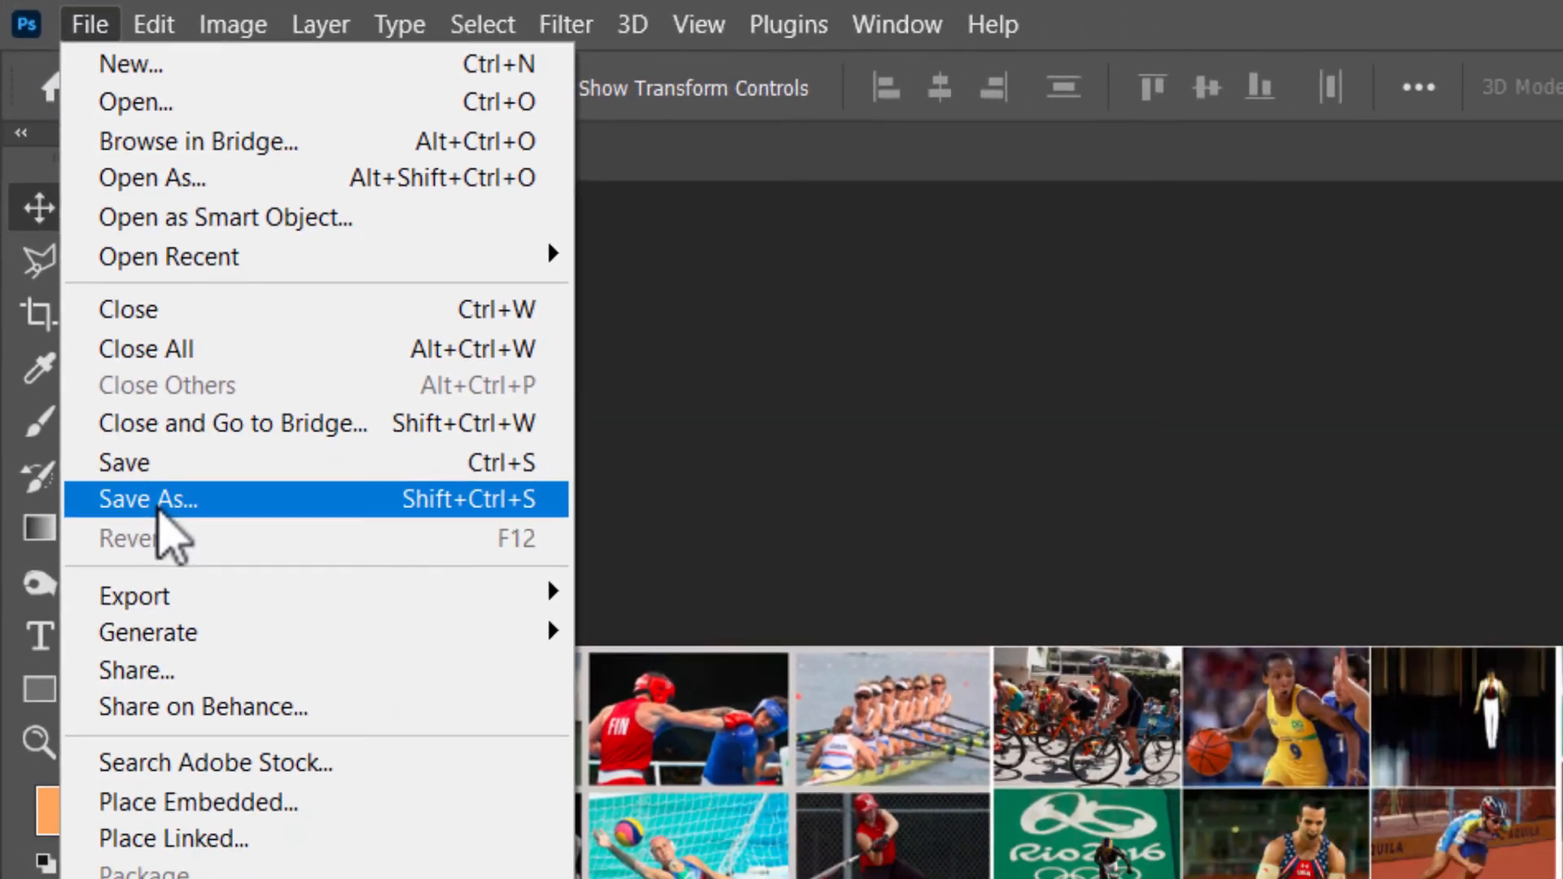
{"action": "left_click", "coordinate": [107, 338]}
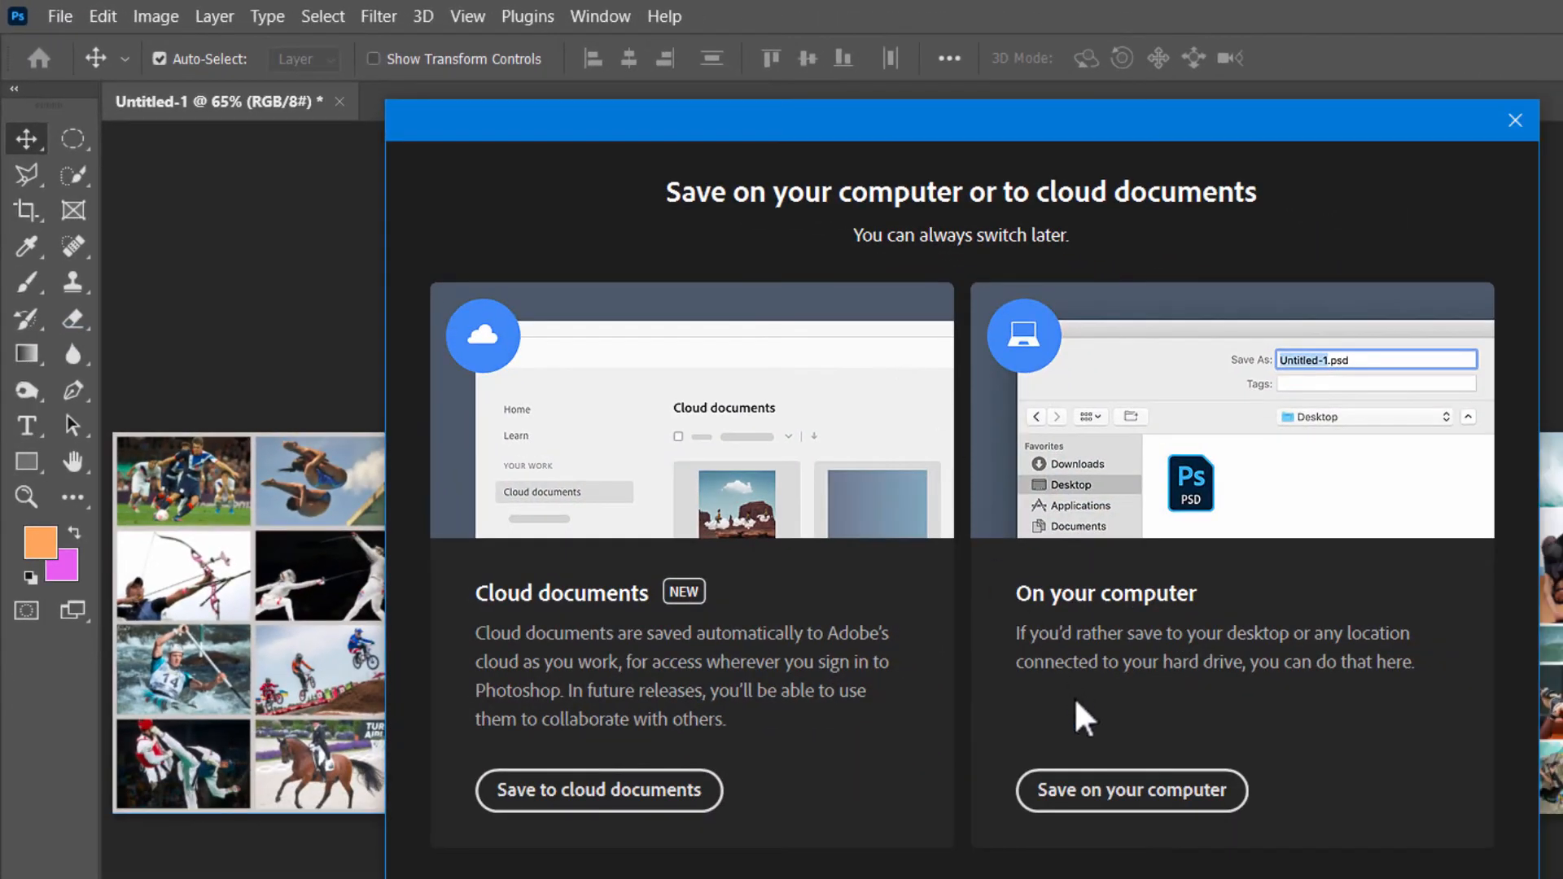
{"action": "left_click", "coordinate": [1194, 836]}
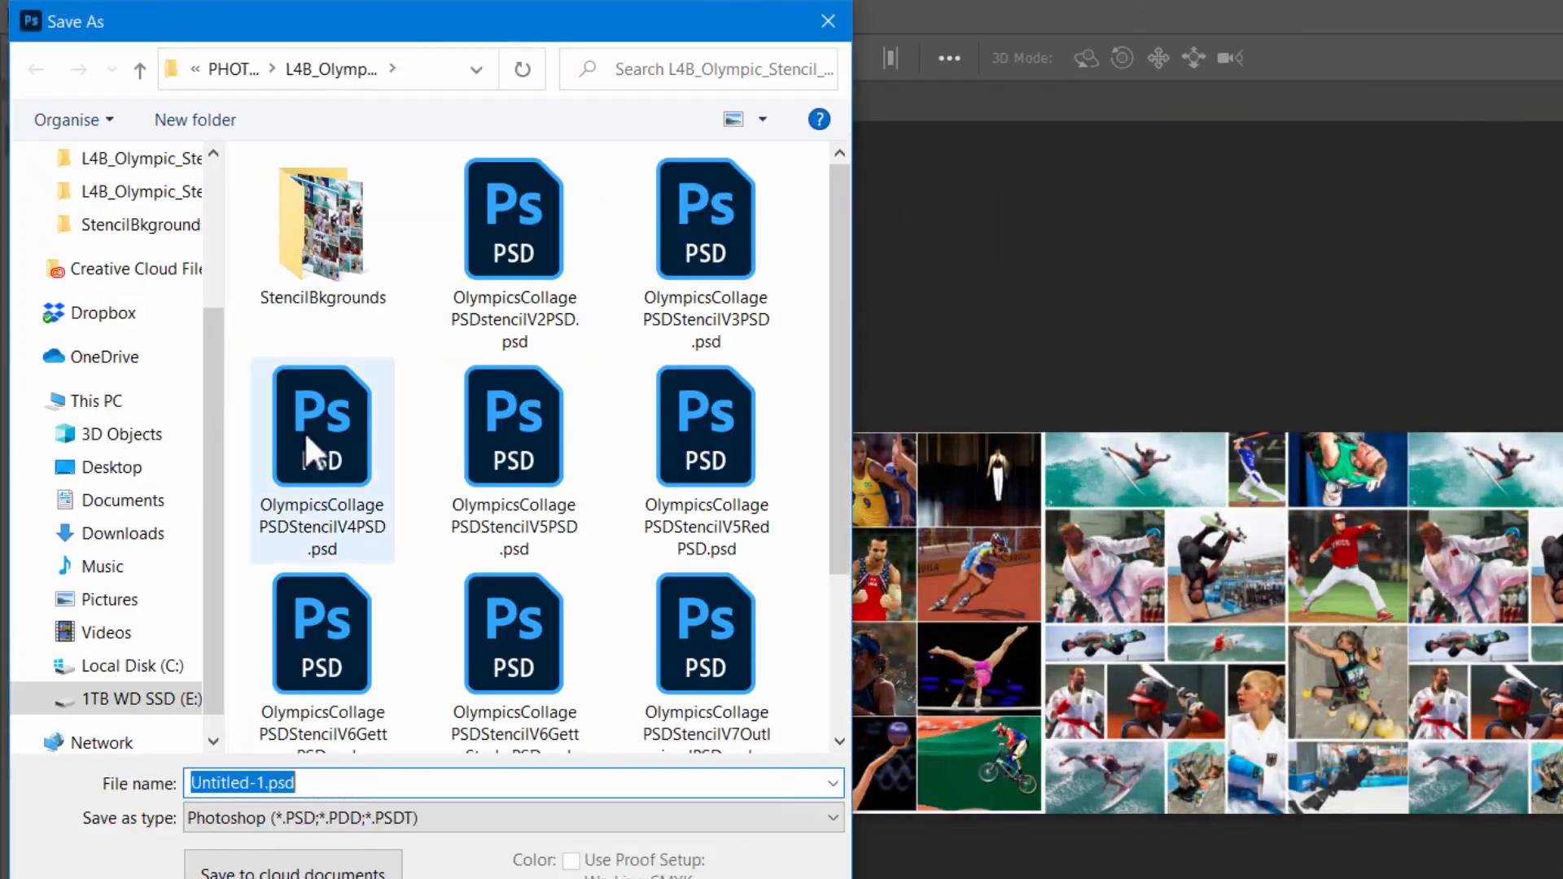
{"action": "left_click", "coordinate": [263, 784]}
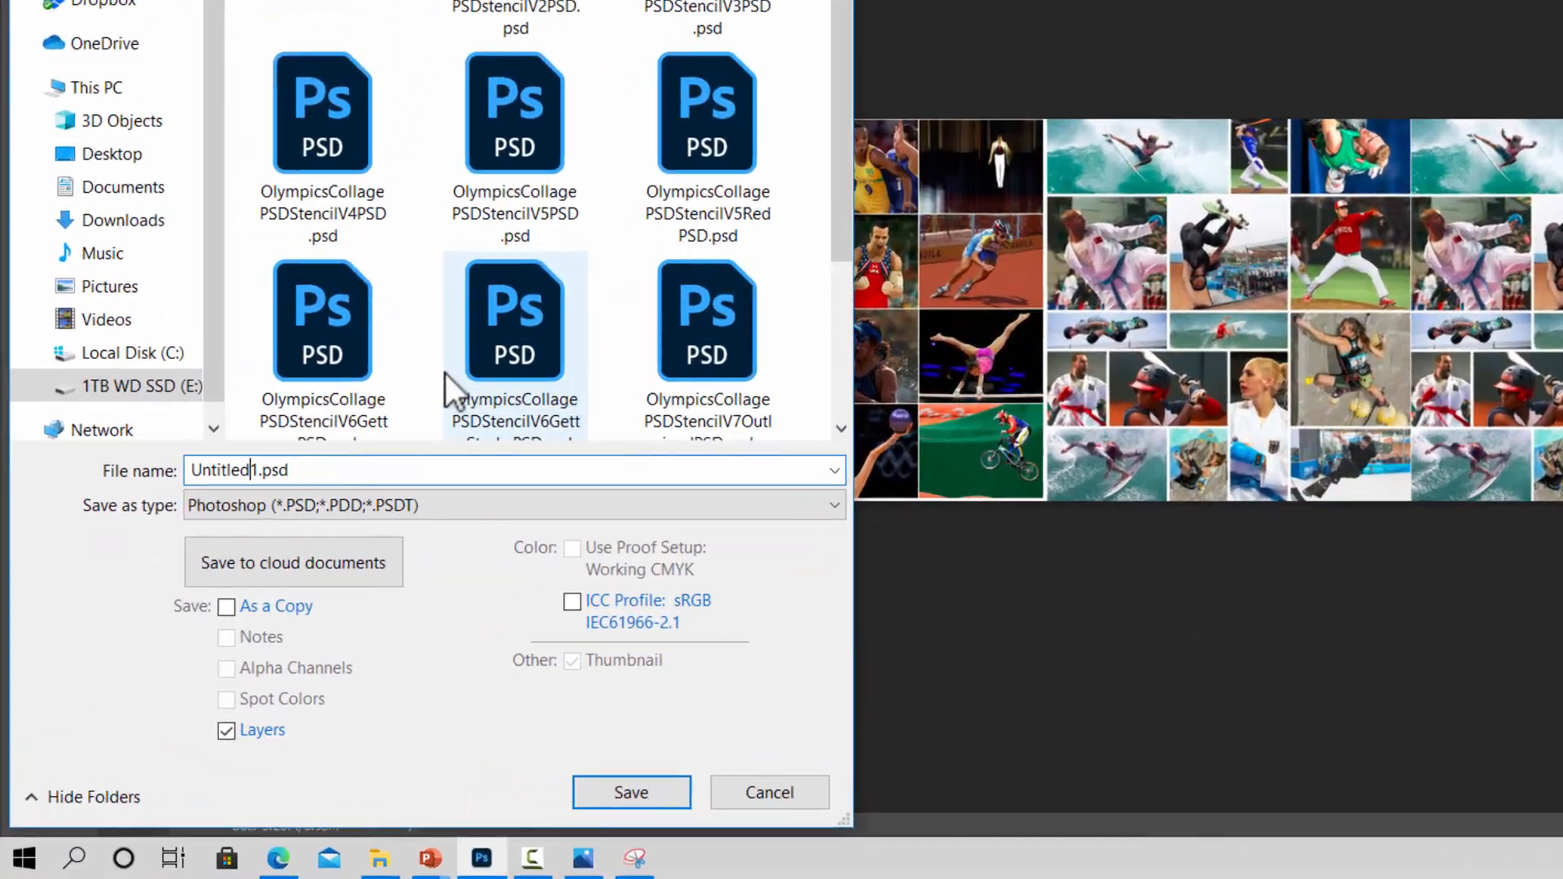
{"action": "key", "text": "BackSpace"}
{"action": "key", "text": "BackSpace"}
{"action": "key", "text": "BackSpace"}
{"action": "key", "text": "BackSpace"}
{"action": "key", "text": "BackSpace"}
{"action": "key", "text": "BackSpace"}
{"action": "key", "text": "BackSpace"}
{"action": "key", "text": "BackSpace"}
{"action": "key", "text": "BackSpace"}
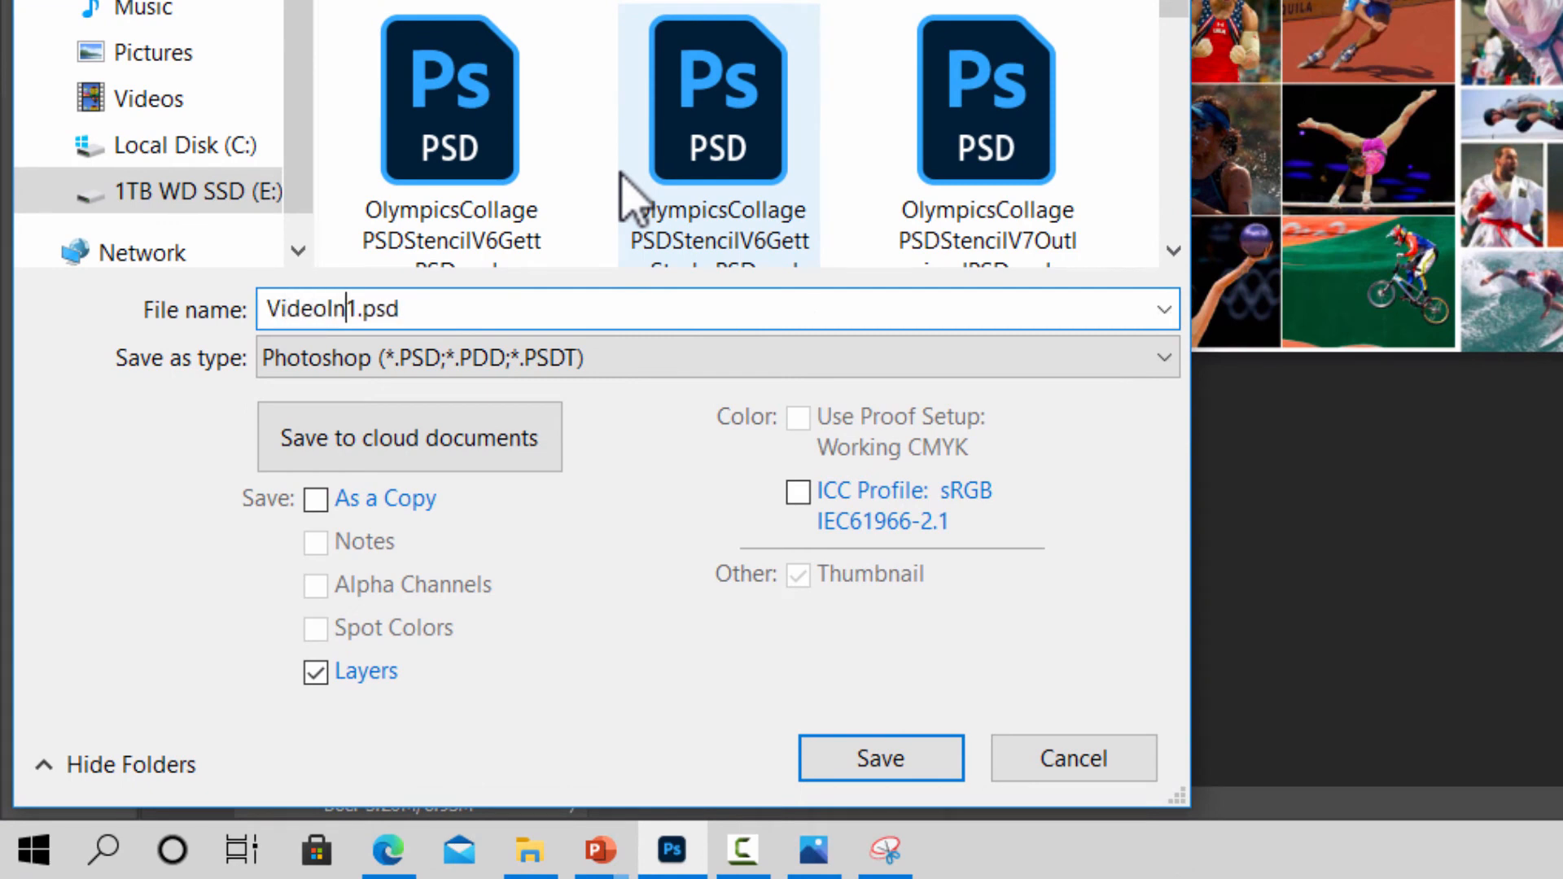
{"action": "type", "text": "VideoInPreog"}
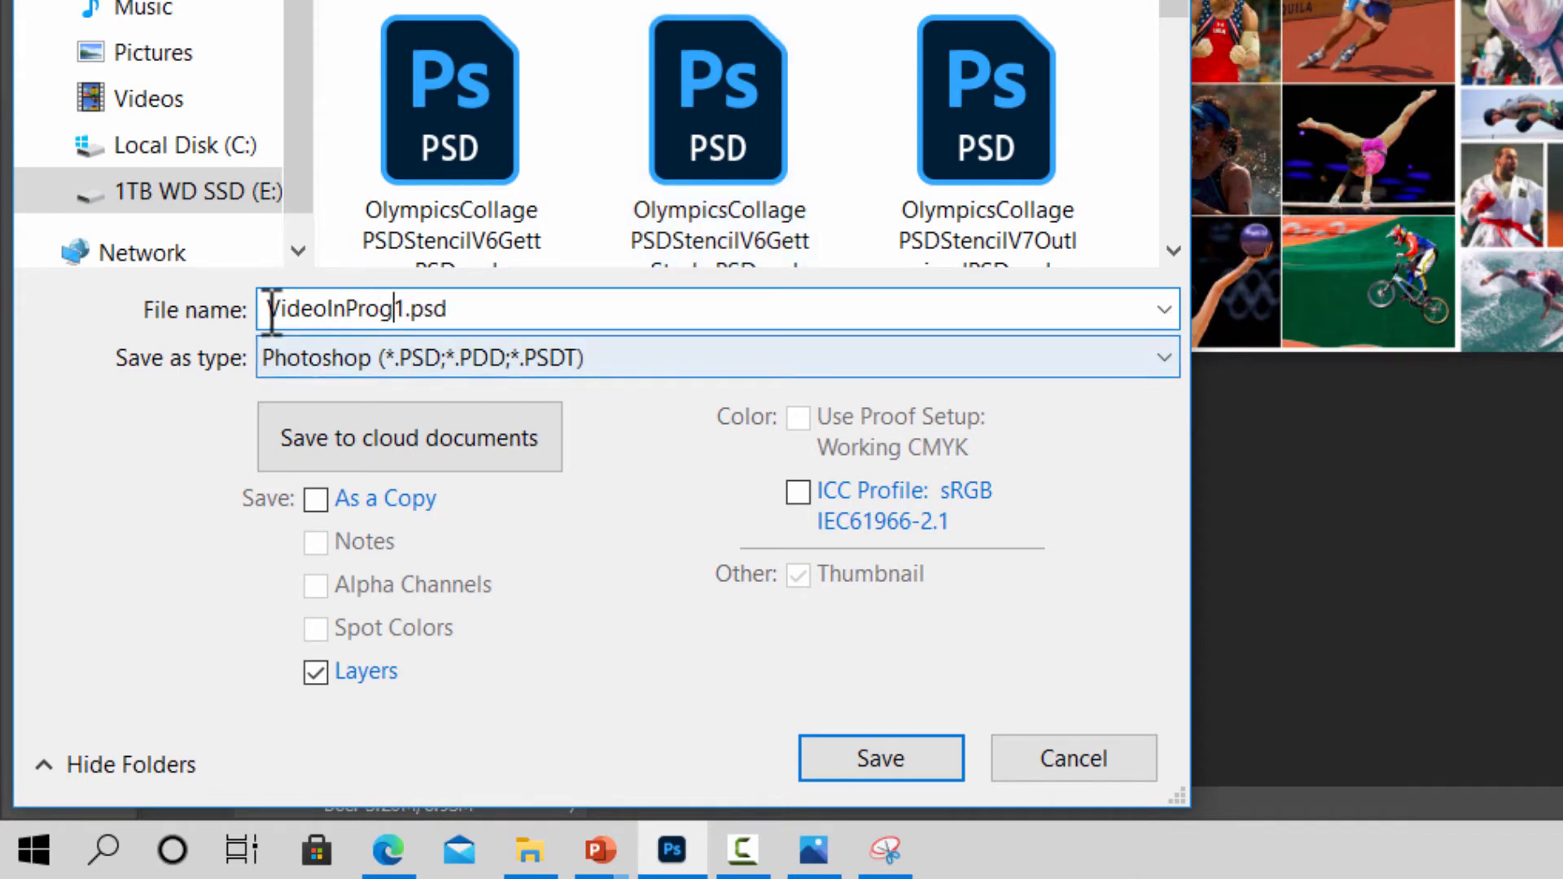
{"action": "left_click", "coordinate": [892, 755]}
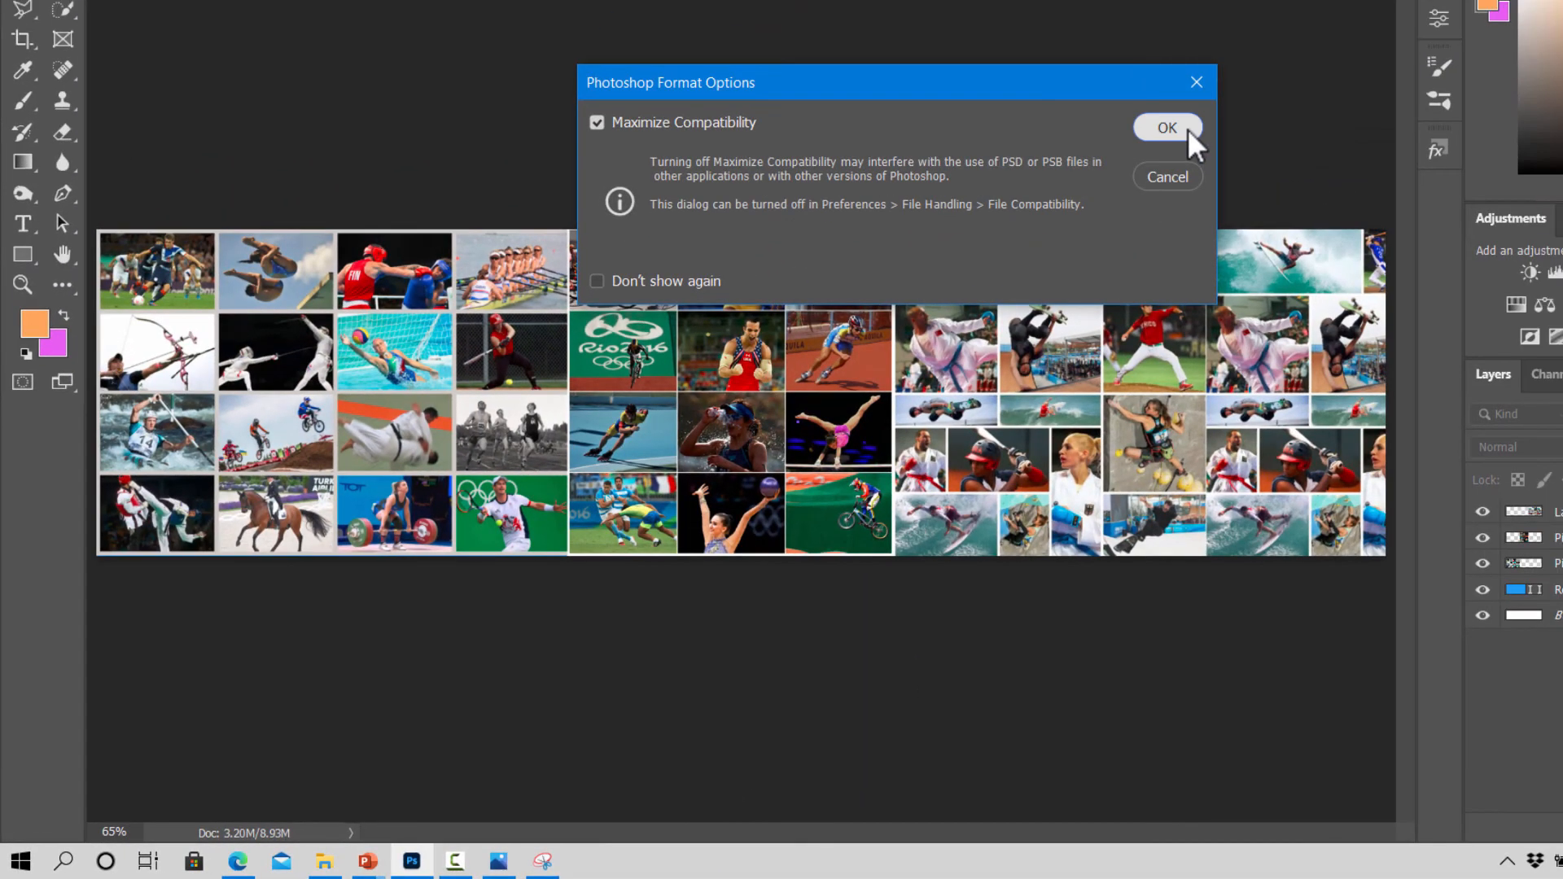
{"action": "left_click", "coordinate": [1402, 1]}
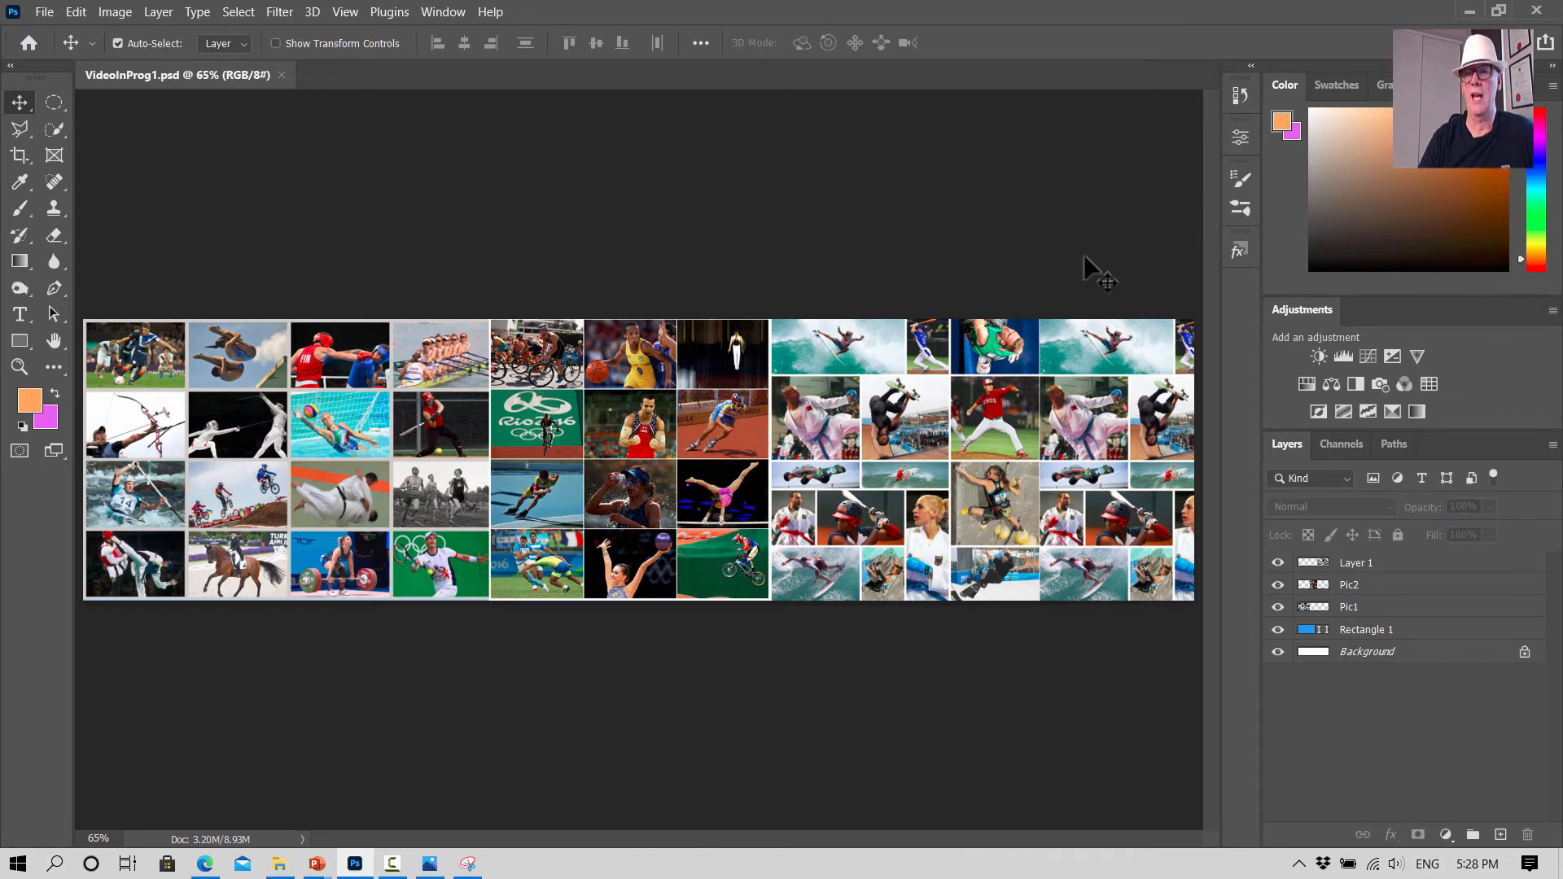
Step: Rename the third collage's layer, Layer 1, as Pic3
{"action": "left_click", "coordinate": [1348, 564]}
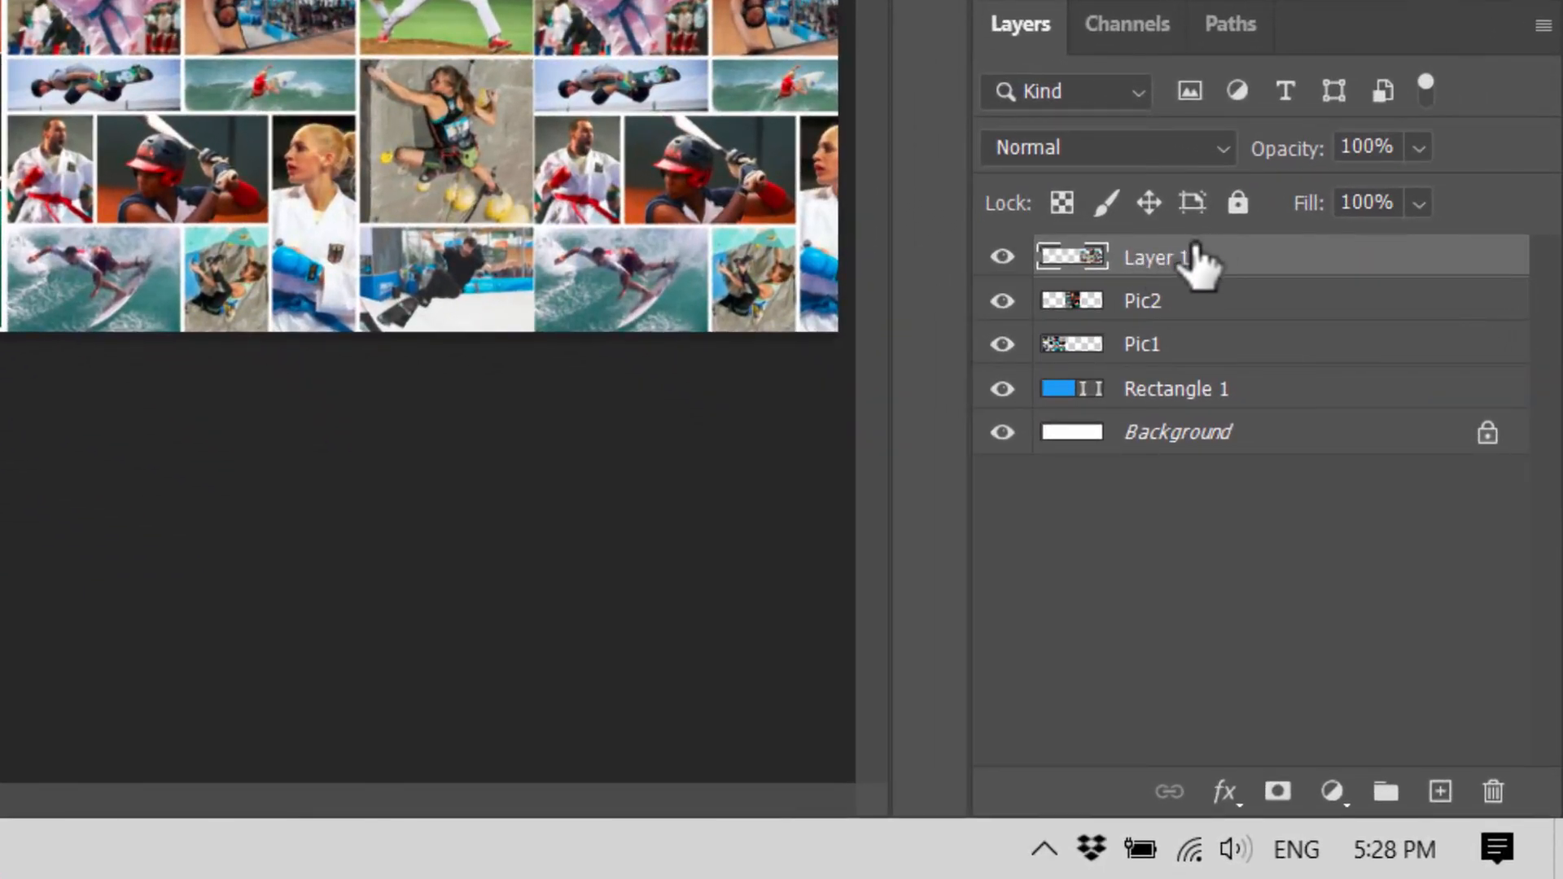
{"action": "double_click", "coordinate": [1185, 259]}
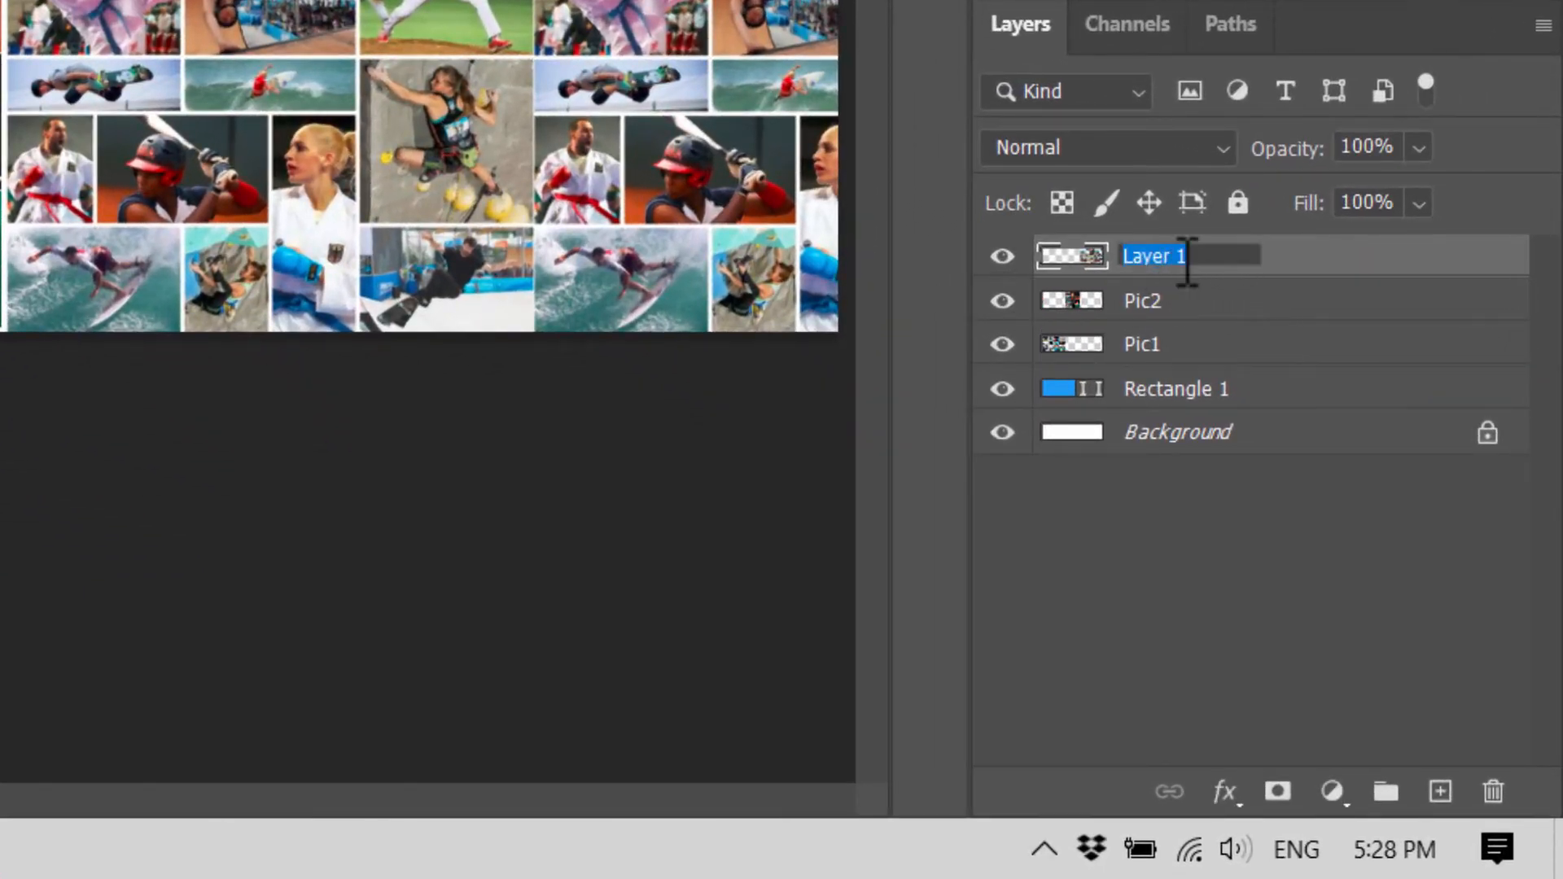
{"action": "left_click", "coordinate": [1195, 261]}
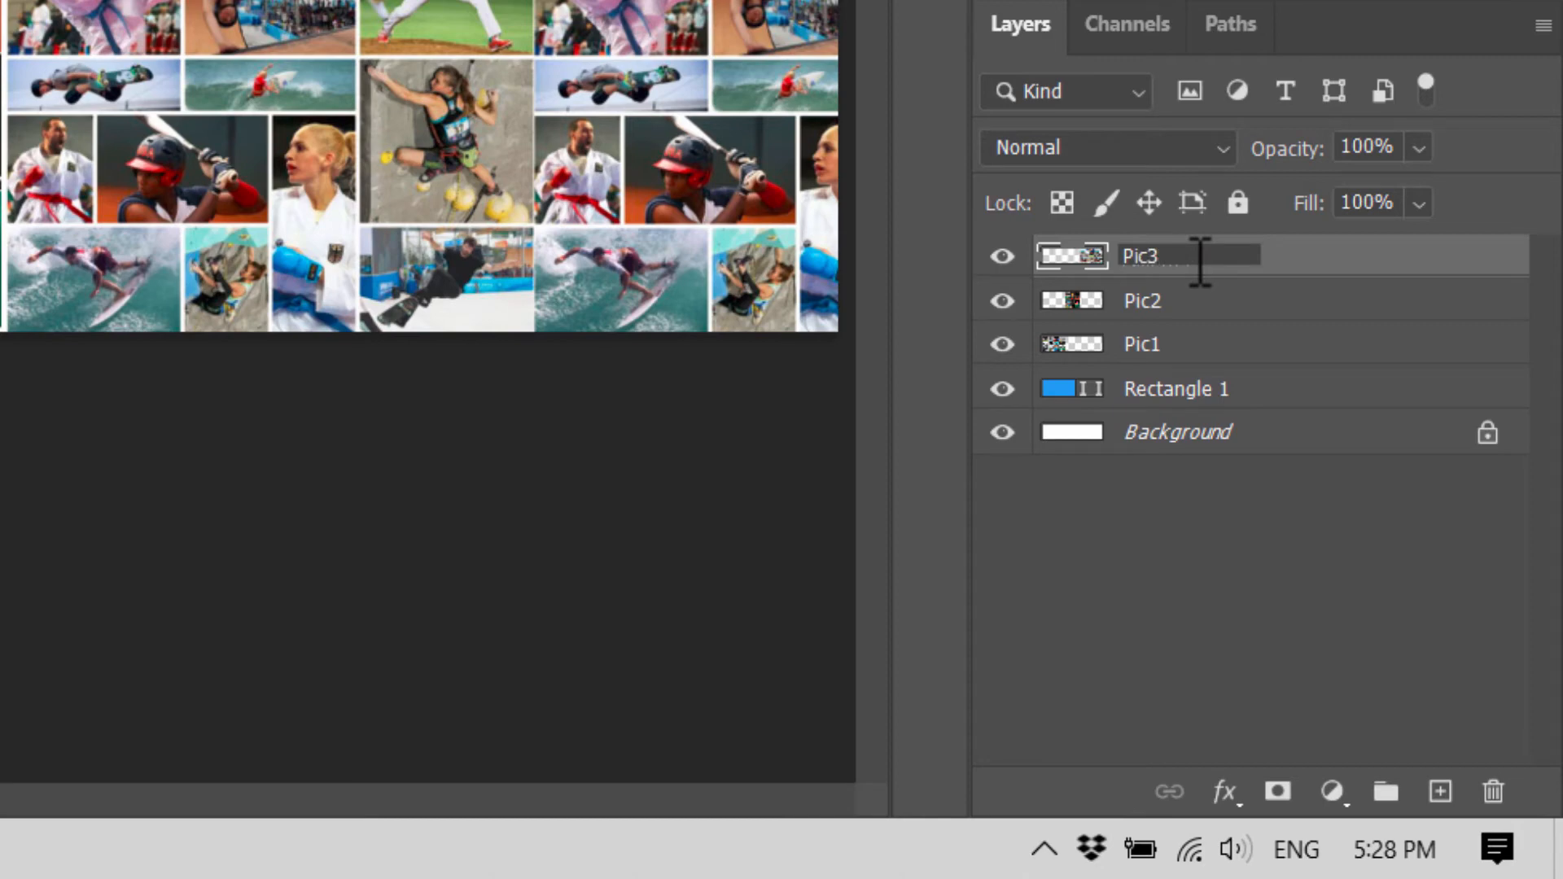
{"action": "left_click", "coordinate": [1329, 355]}
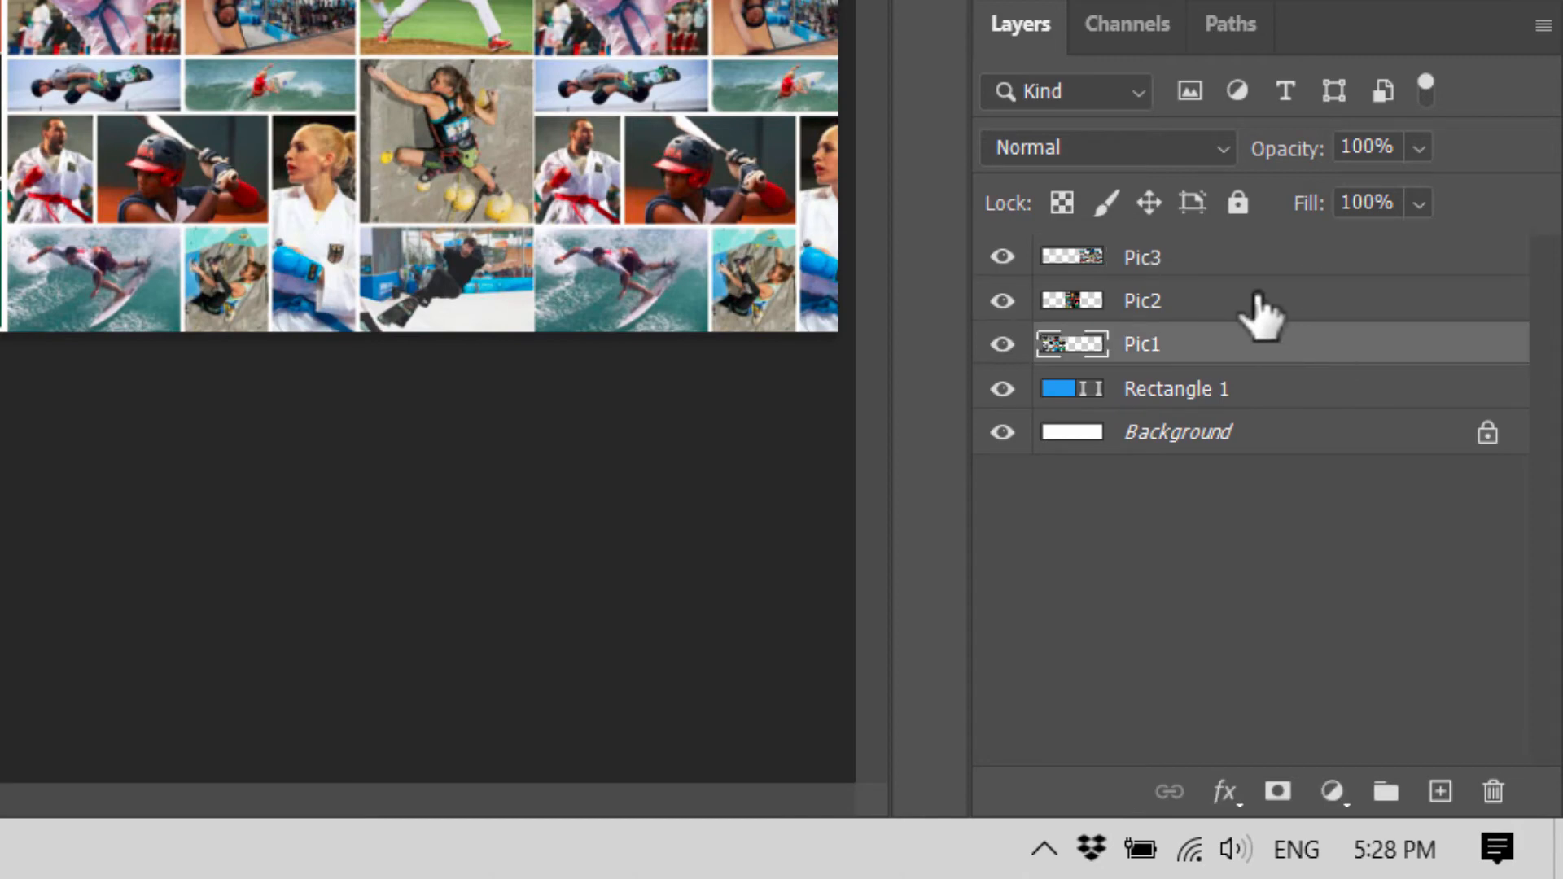
Step: Select the Pic3, Pic2 and Pic1 layers together and merge them into a single collage layer
{"action": "left_click", "coordinate": [1242, 258]}
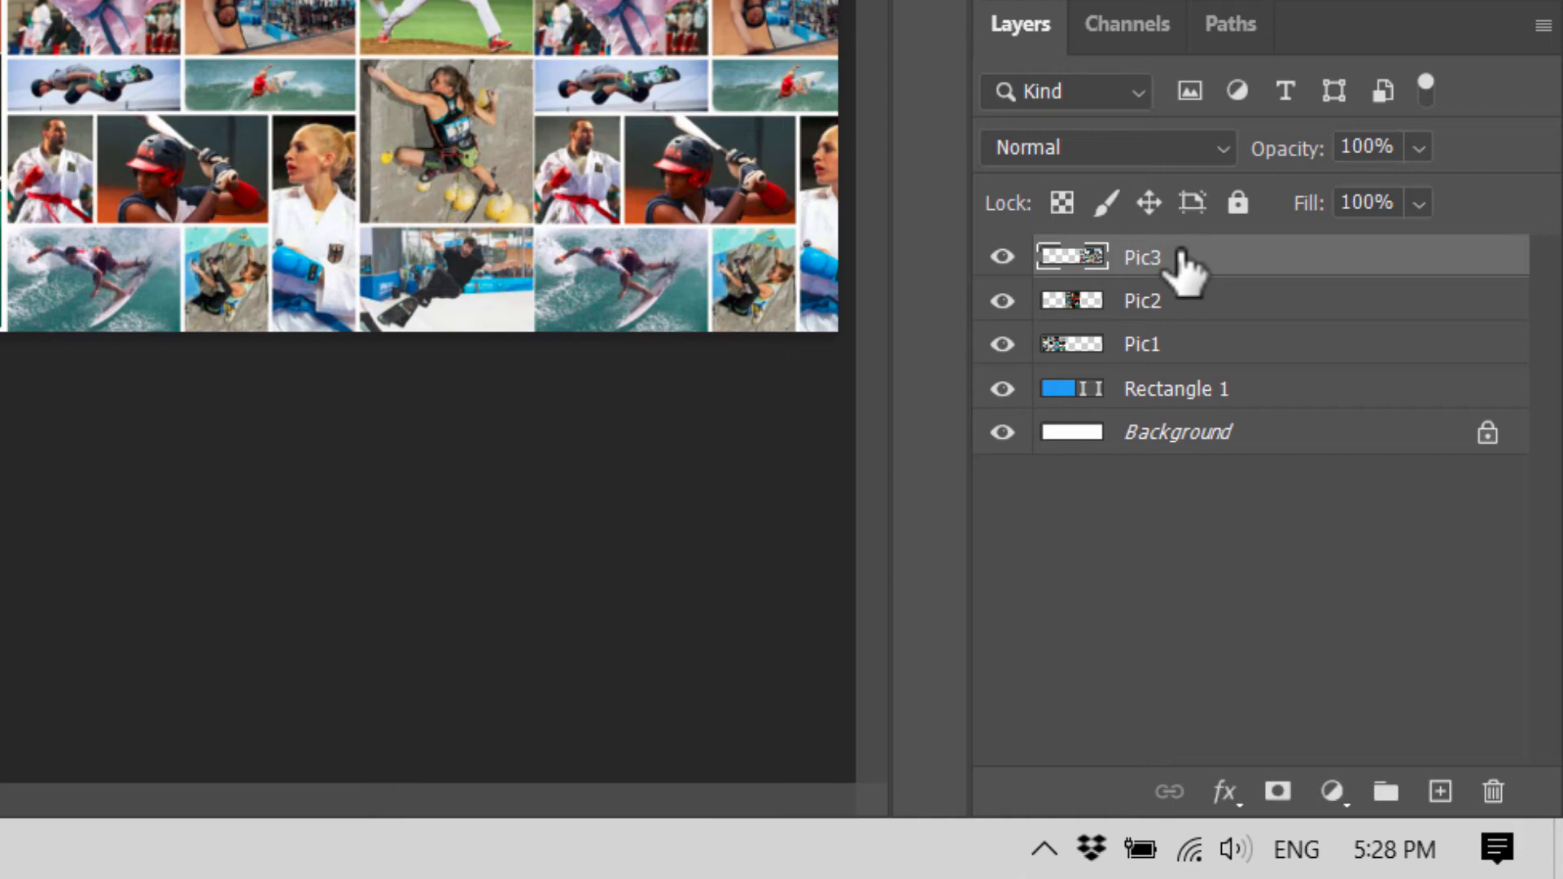
{"action": "left_click", "coordinate": [1152, 305], "text": "ctrl"}
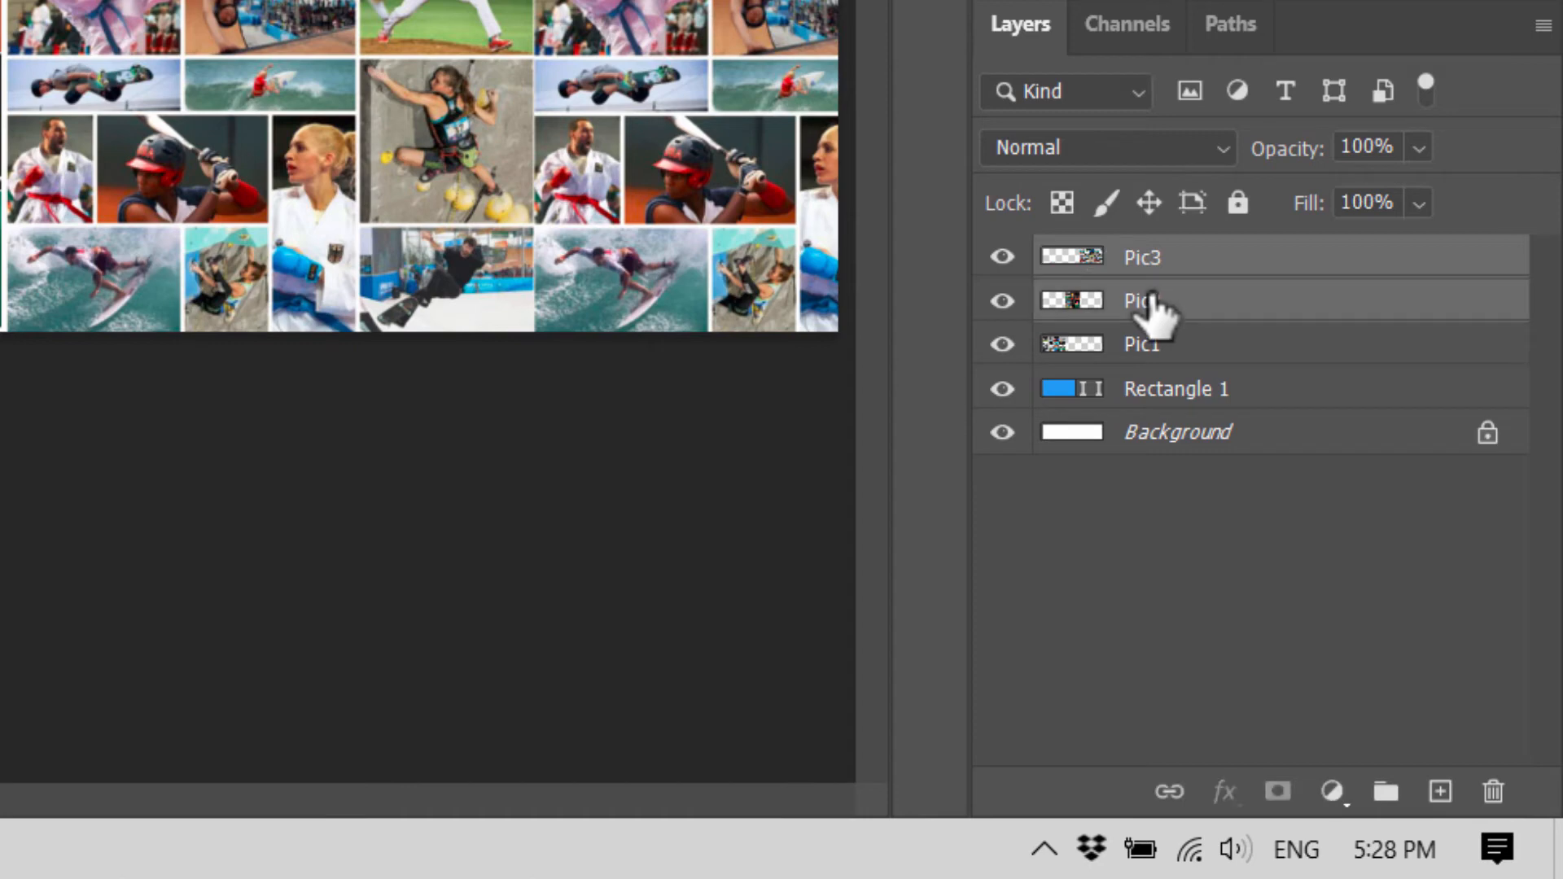
{"action": "left_click", "coordinate": [1150, 352], "text": "ctrl"}
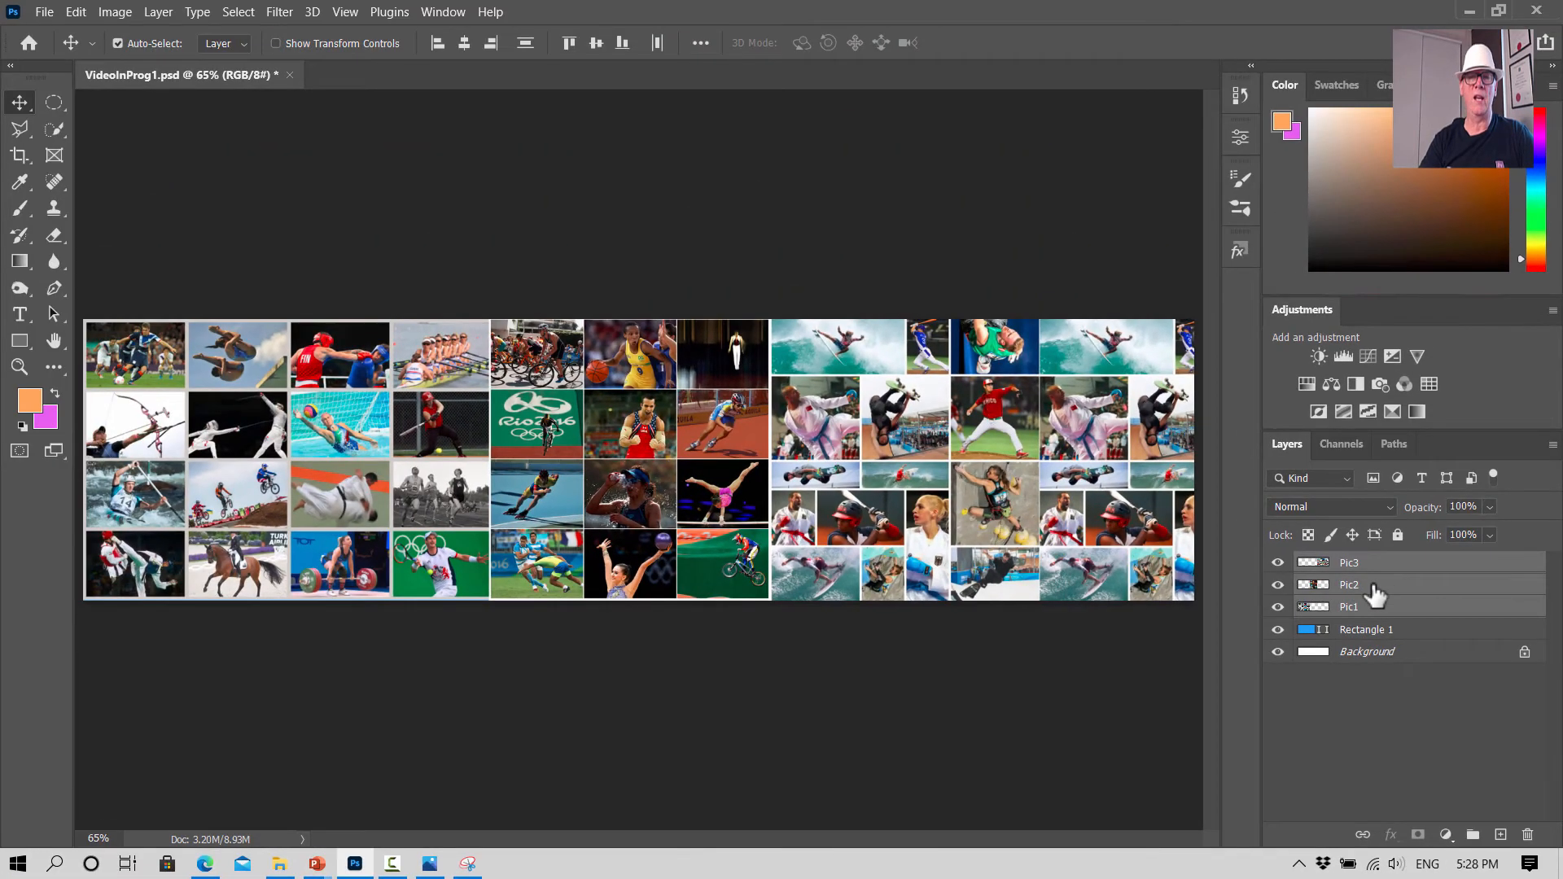
{"action": "left_click", "coordinate": [158, 11]}
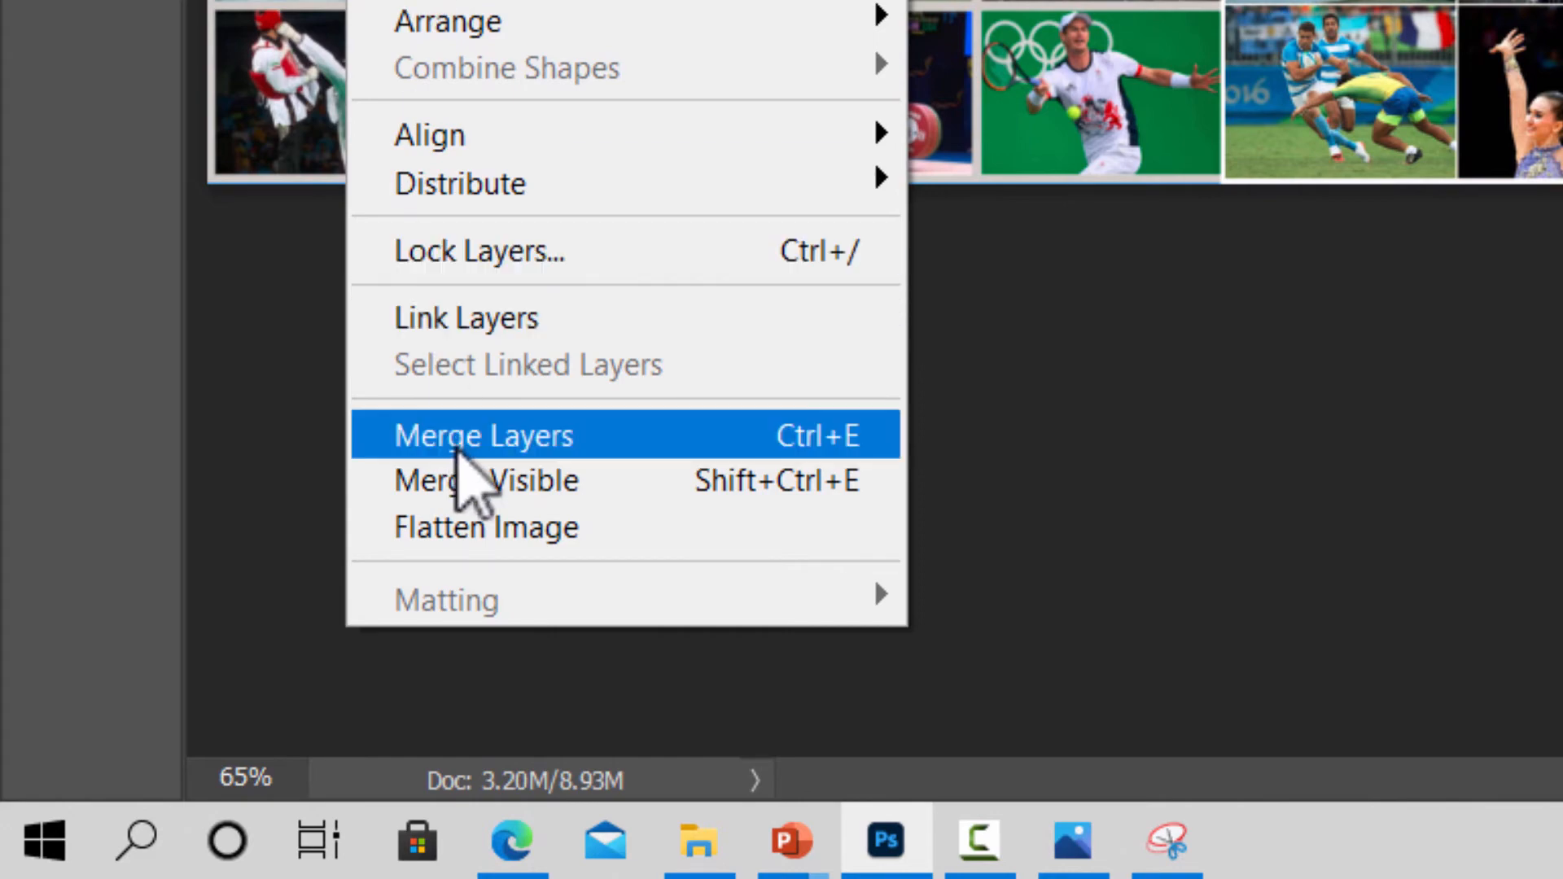
{"action": "left_click", "coordinate": [461, 440]}
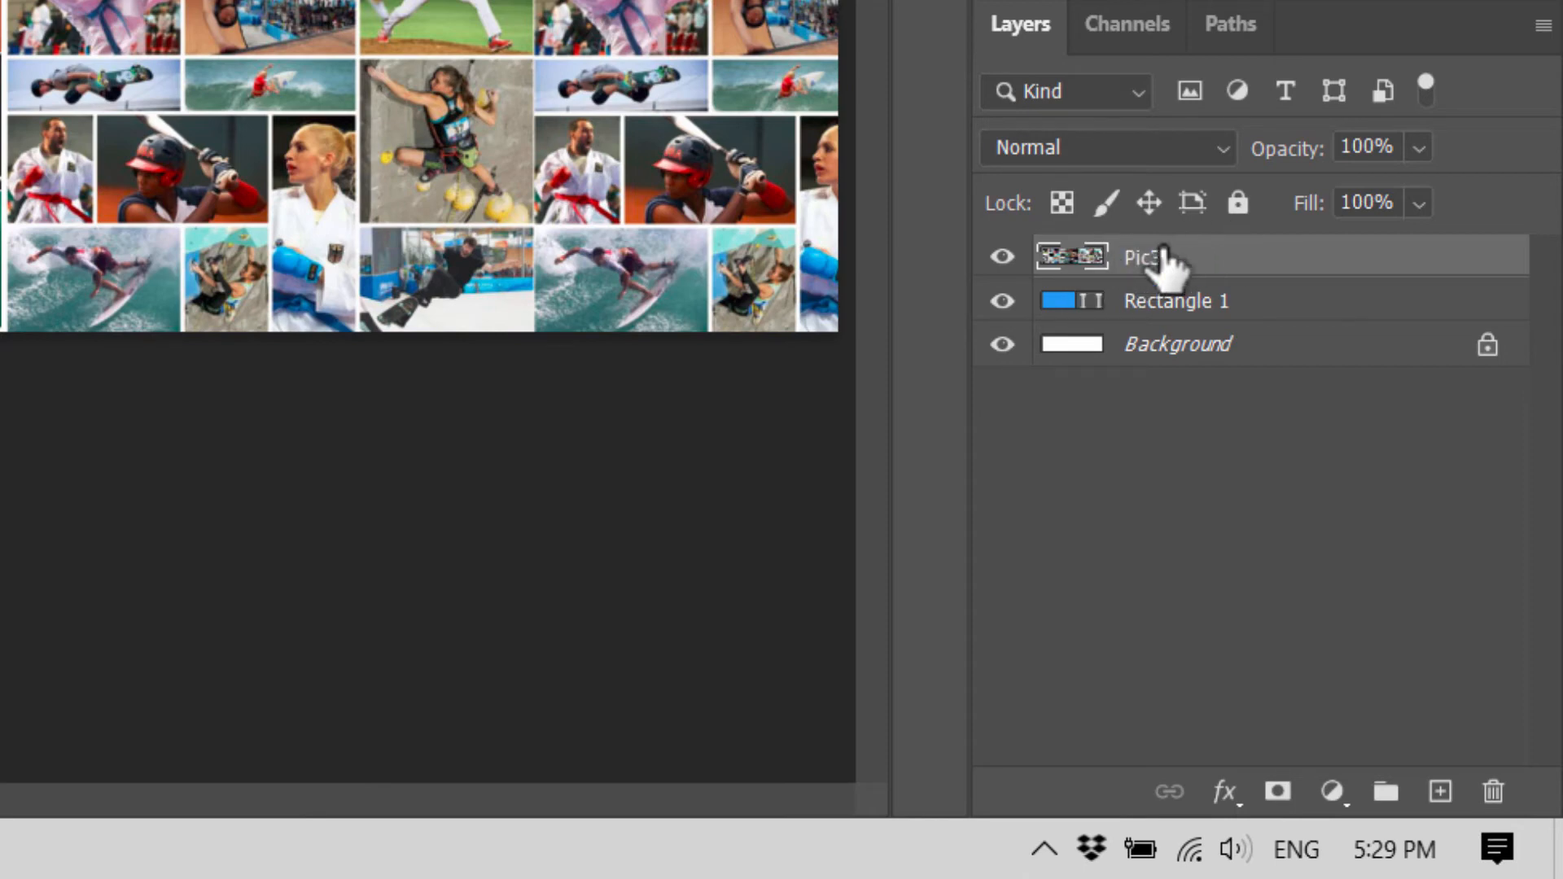
Step: Delete the locked white Background layer and confirm the deletion
{"action": "left_click", "coordinate": [1178, 348]}
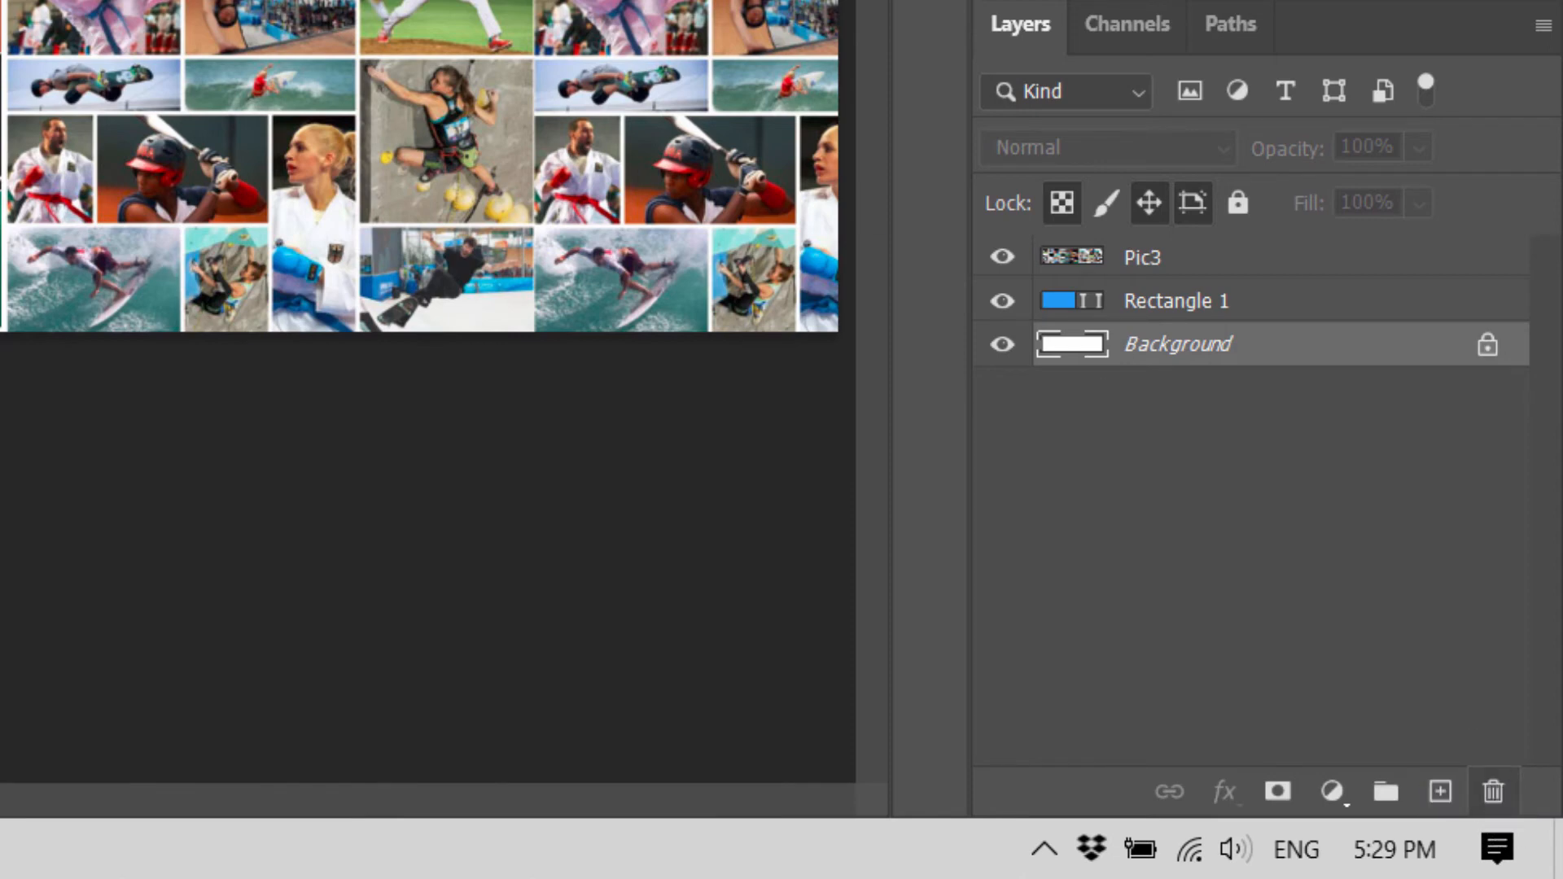
{"action": "left_click_drag", "start_coordinate": [501, 73], "coordinate": [592, 181]}
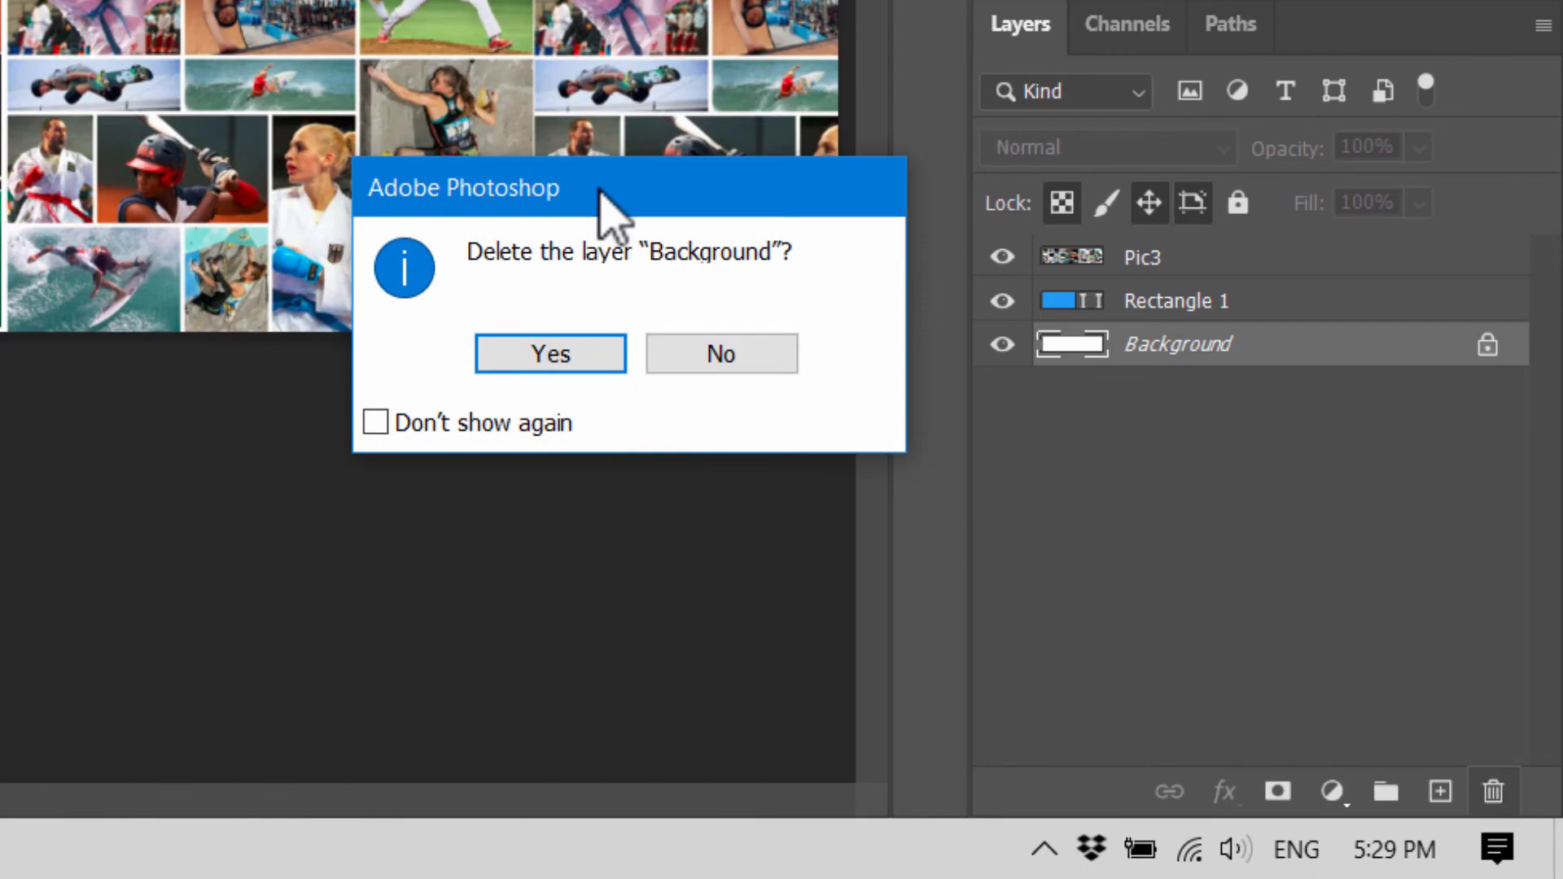
{"action": "left_click", "coordinate": [560, 358]}
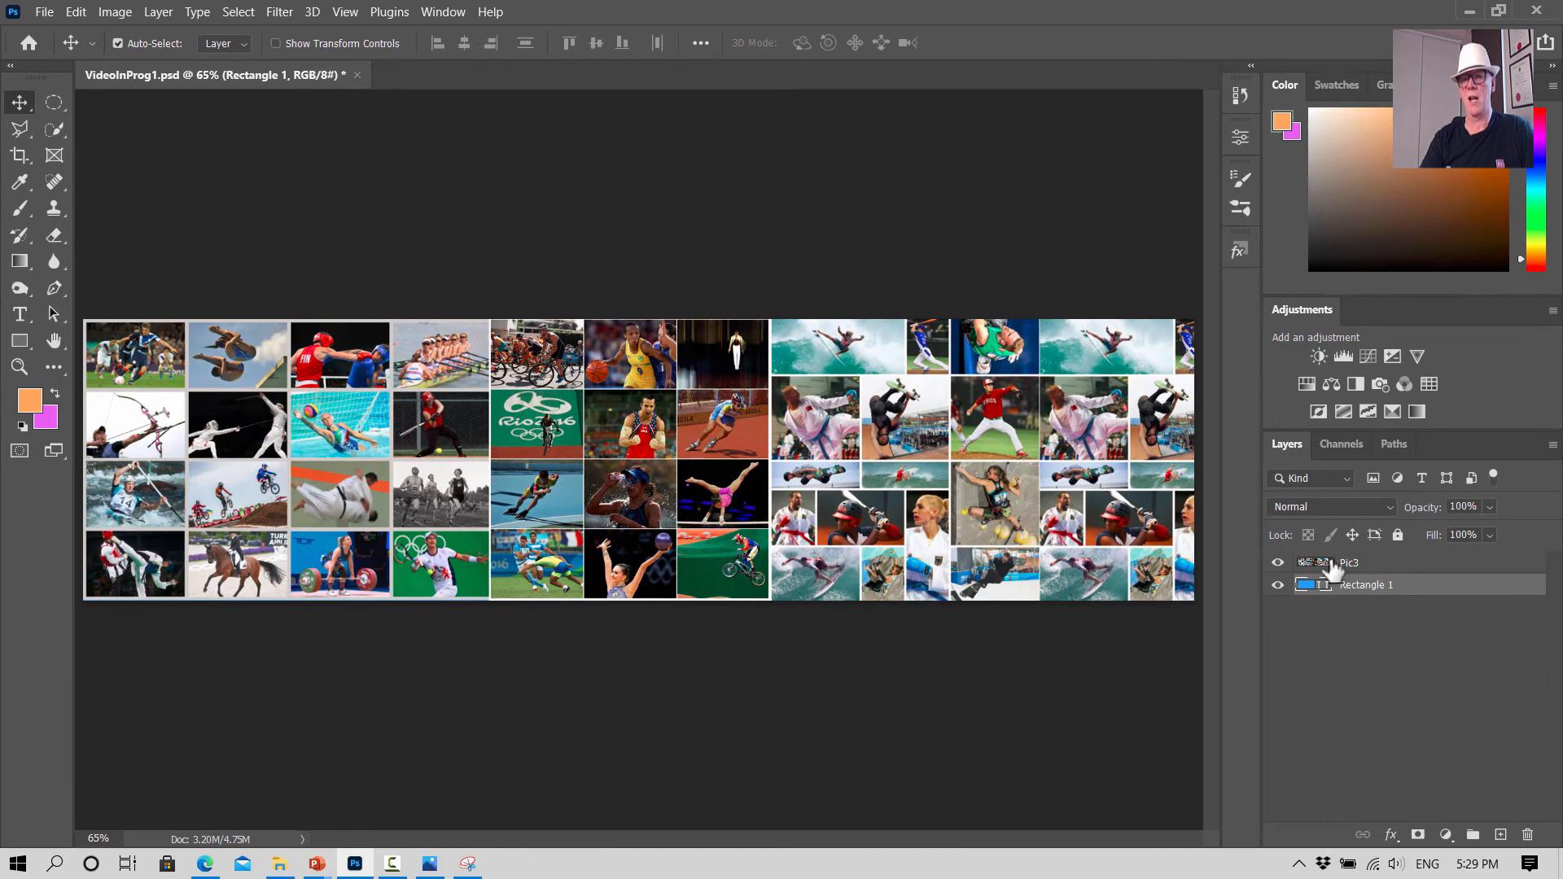
Step: Select the merged Pic3 layer and set the Type tool's font to Franklin Gothic Heavy
{"action": "left_click", "coordinate": [1349, 566]}
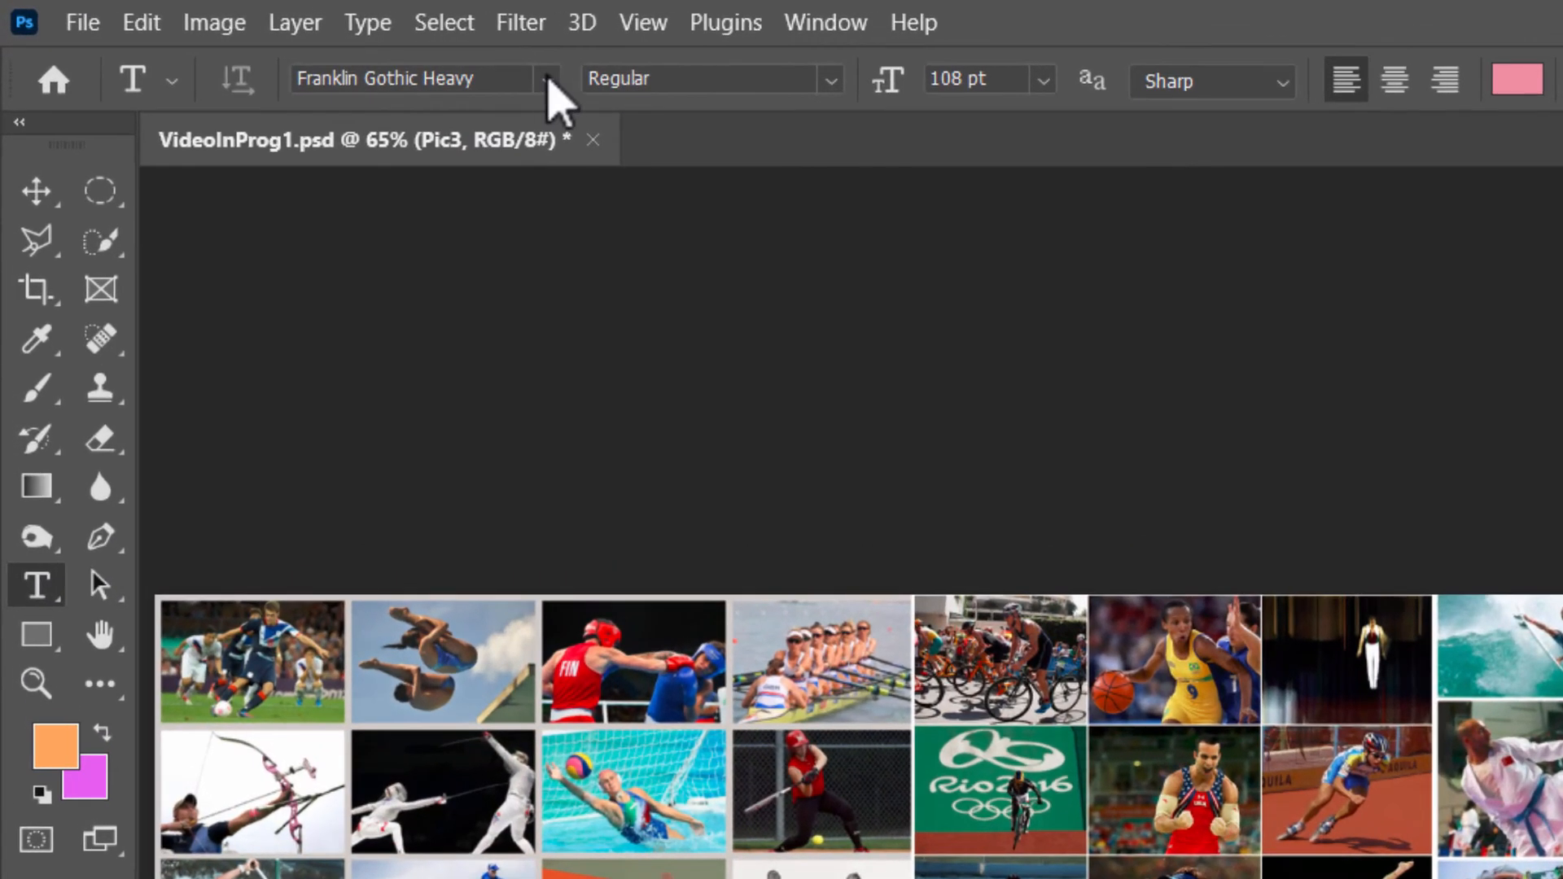
{"action": "left_click", "coordinate": [547, 80]}
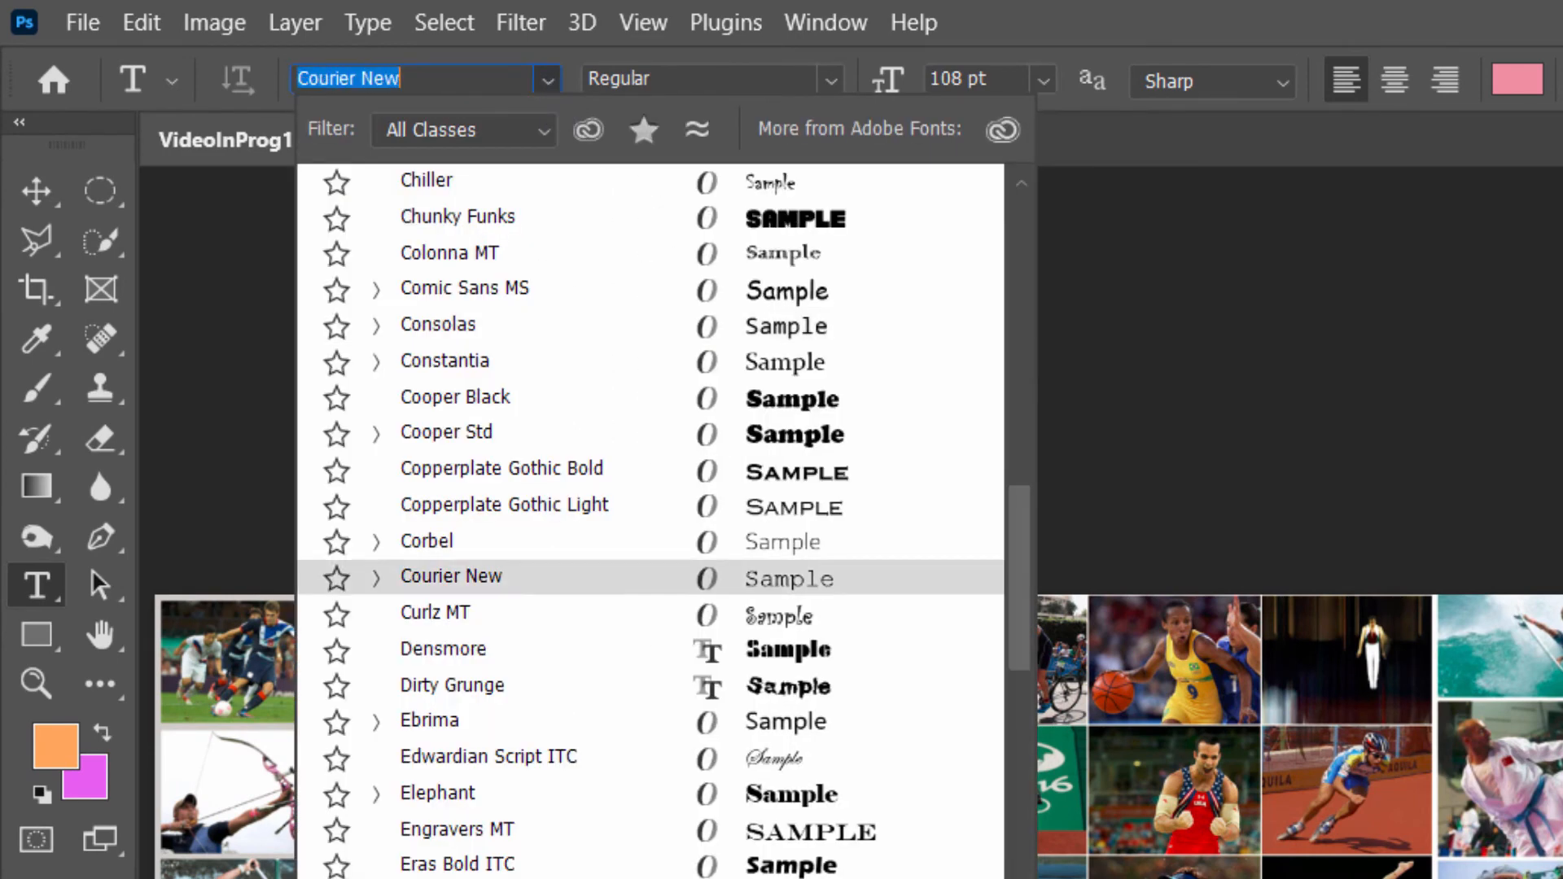
{"action": "type", "text": "Franklin Gothic Heavy"}
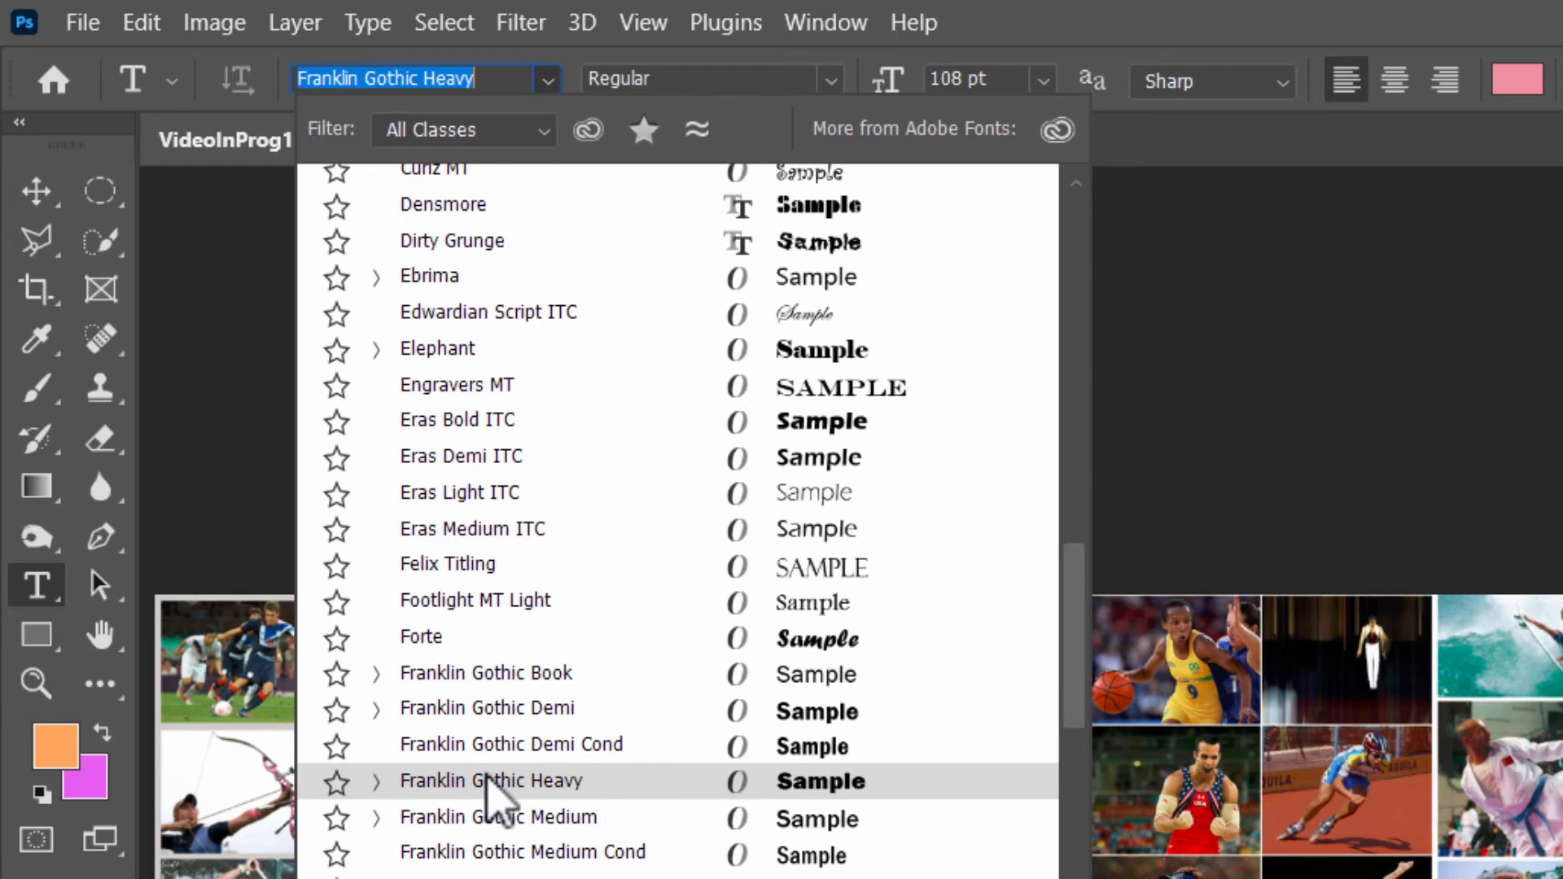
{"action": "left_click", "coordinate": [486, 780]}
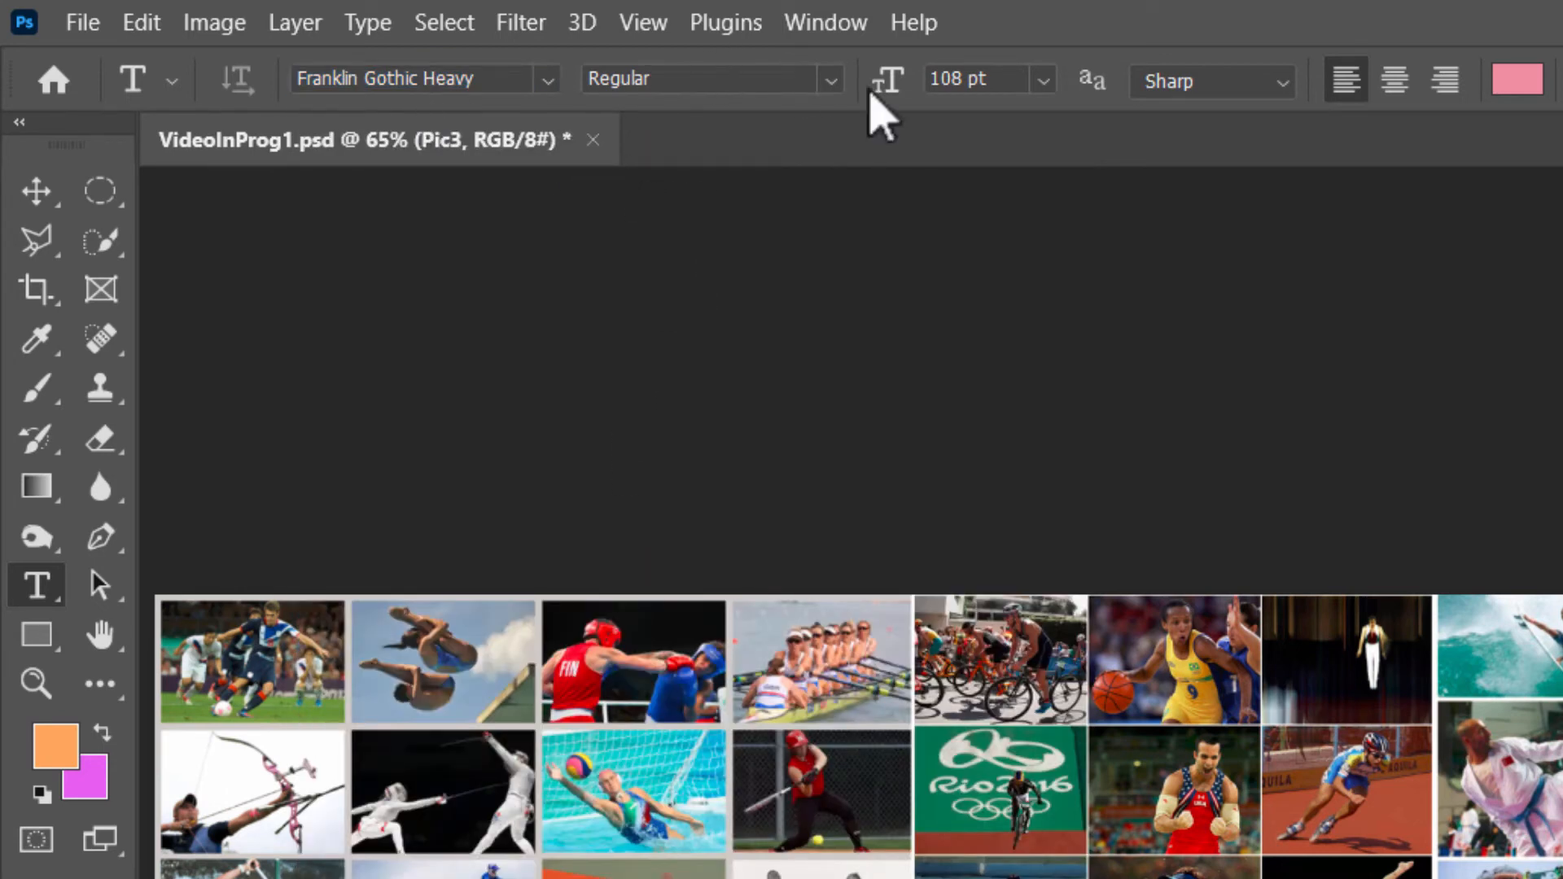
Step: Set the text size to 650 pt and the text colour to near-white fbfafa
{"action": "left_click", "coordinate": [967, 78]}
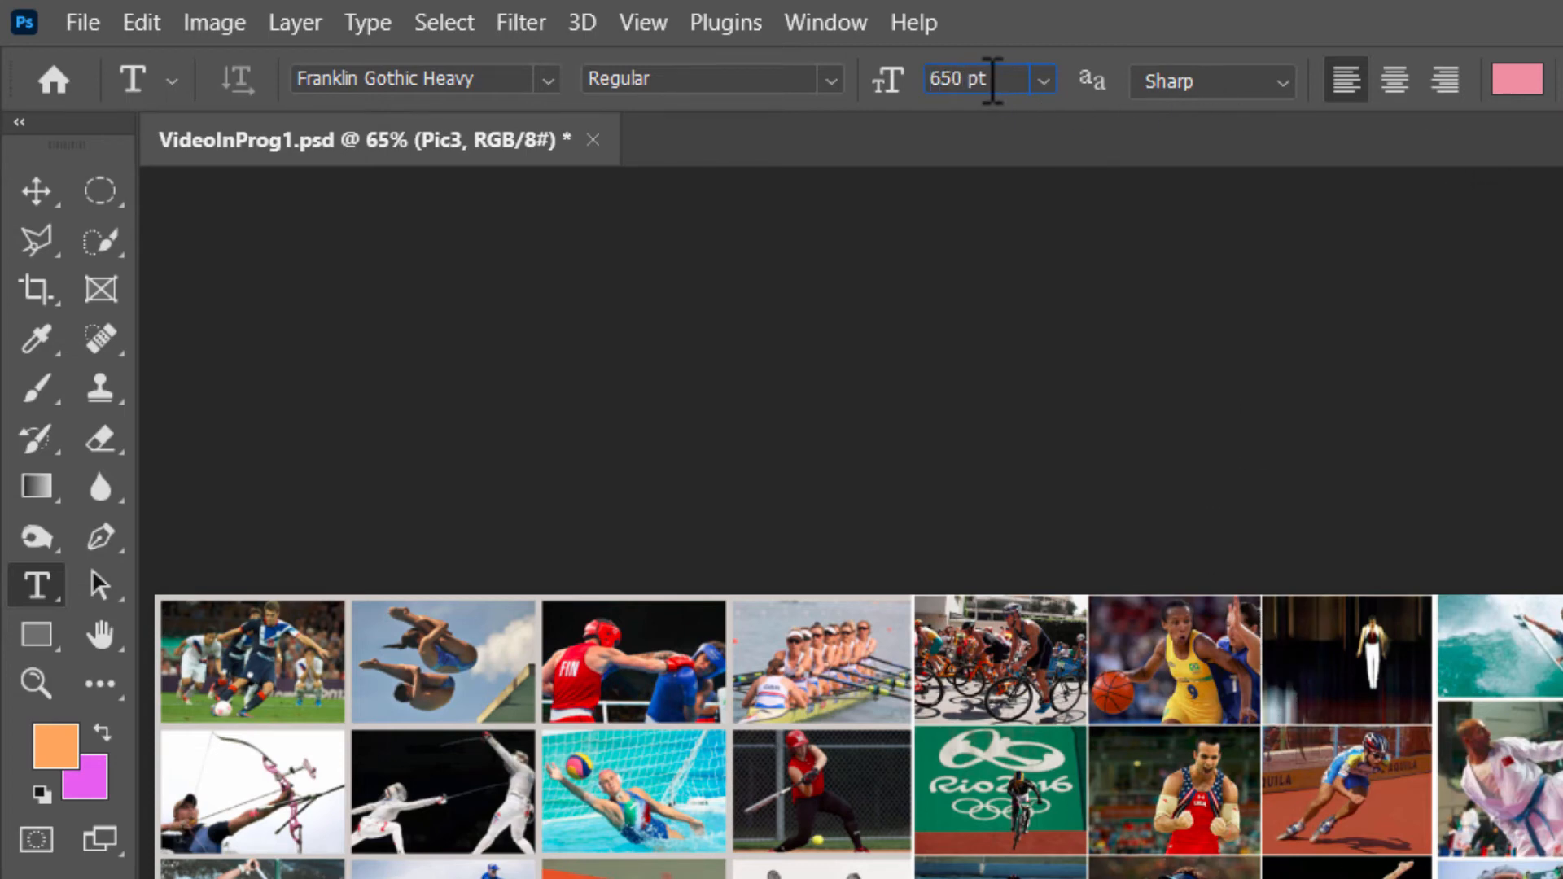
{"action": "left_click", "coordinate": [1525, 80]}
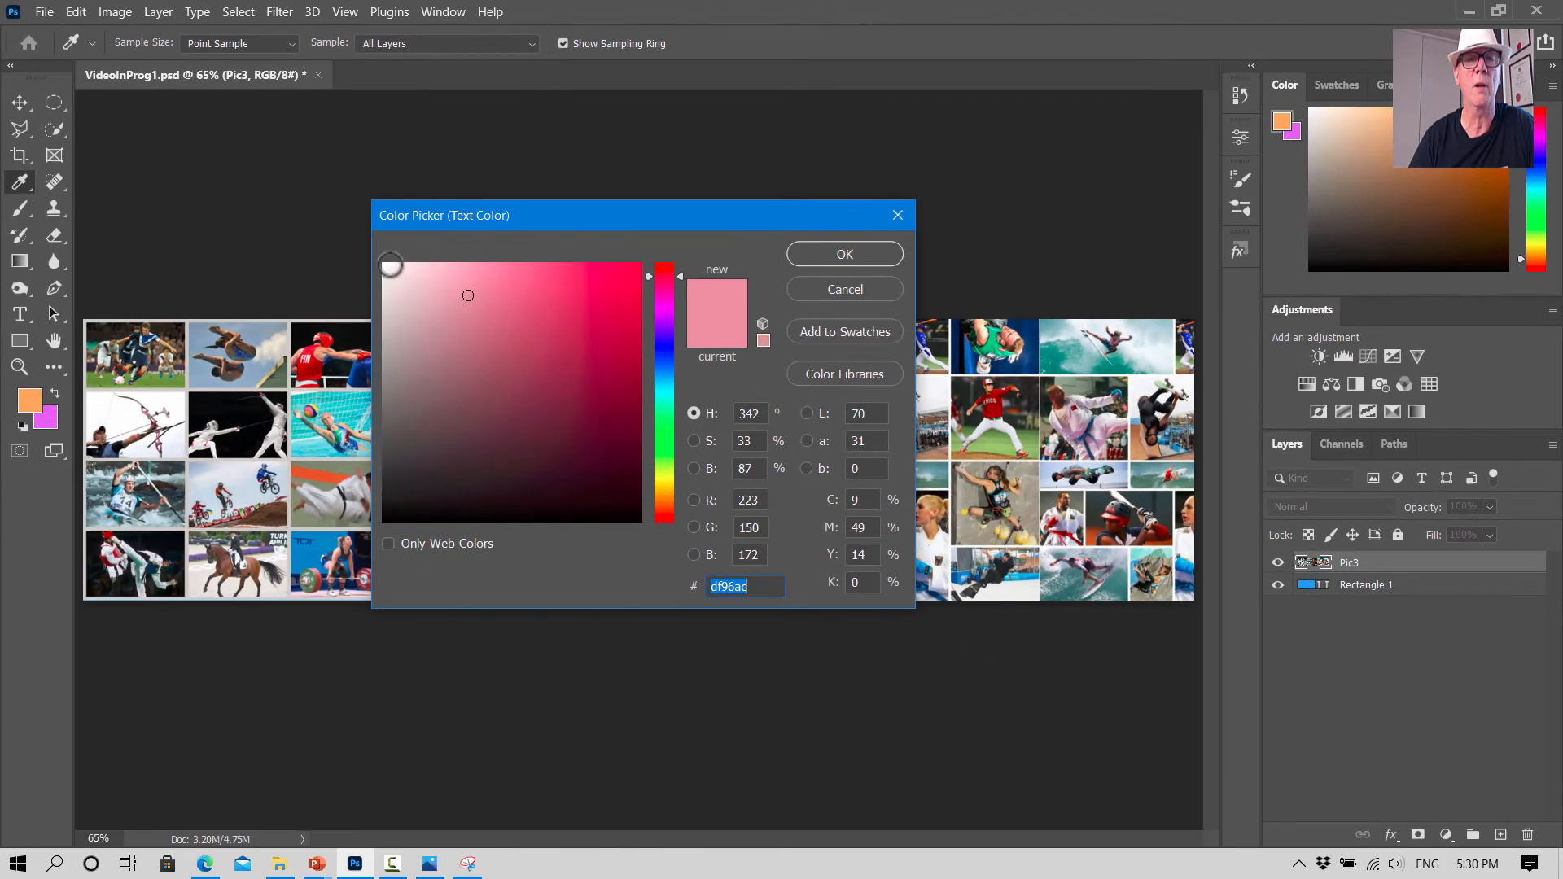
{"action": "left_click", "coordinate": [385, 267]}
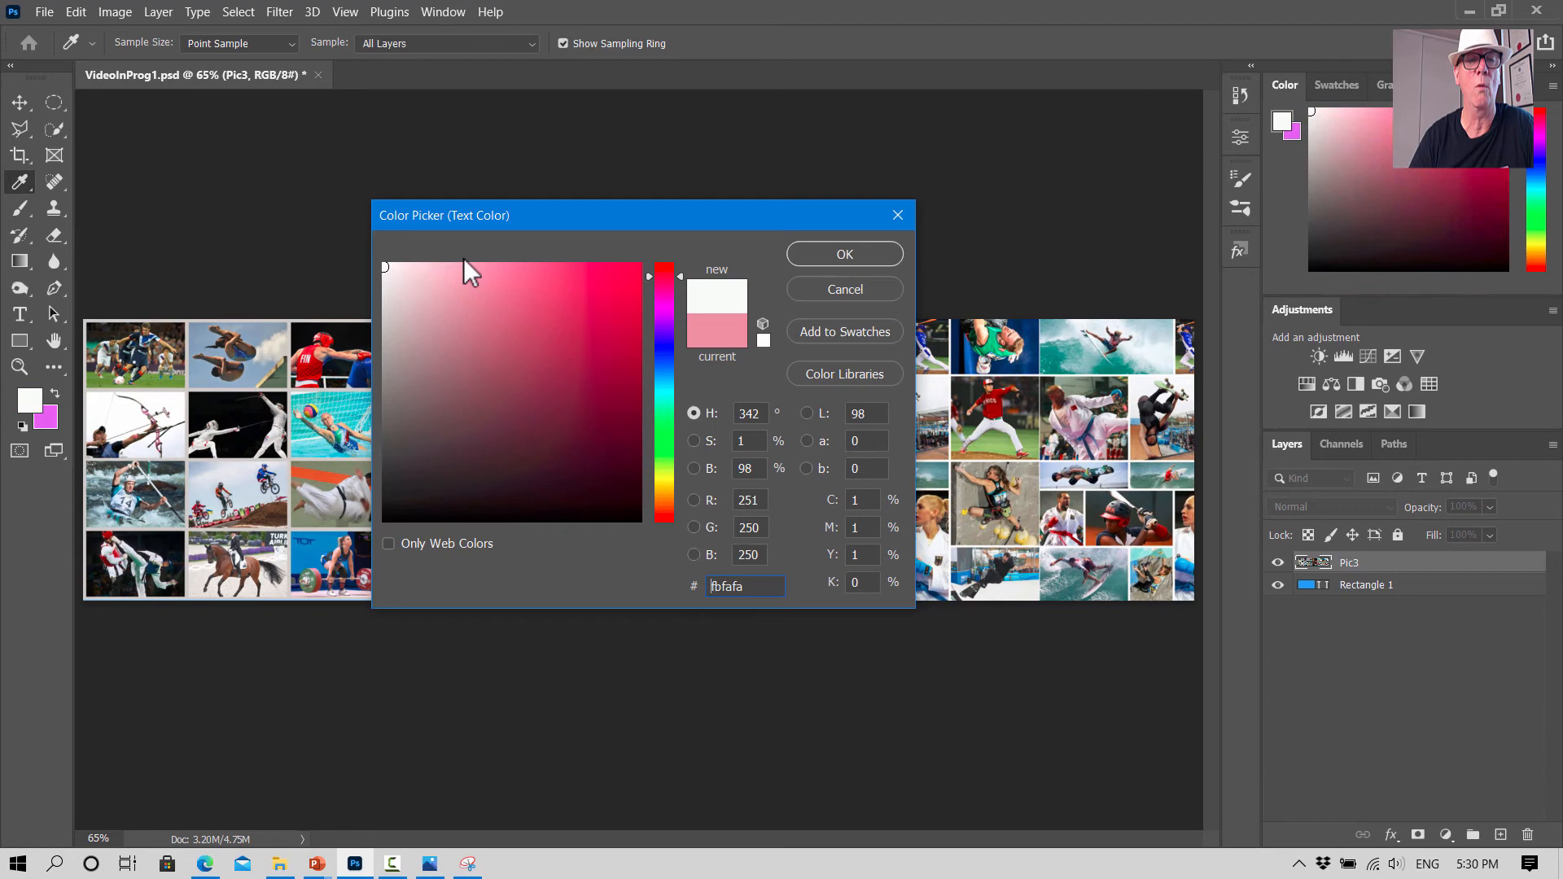
{"action": "left_click", "coordinate": [845, 255]}
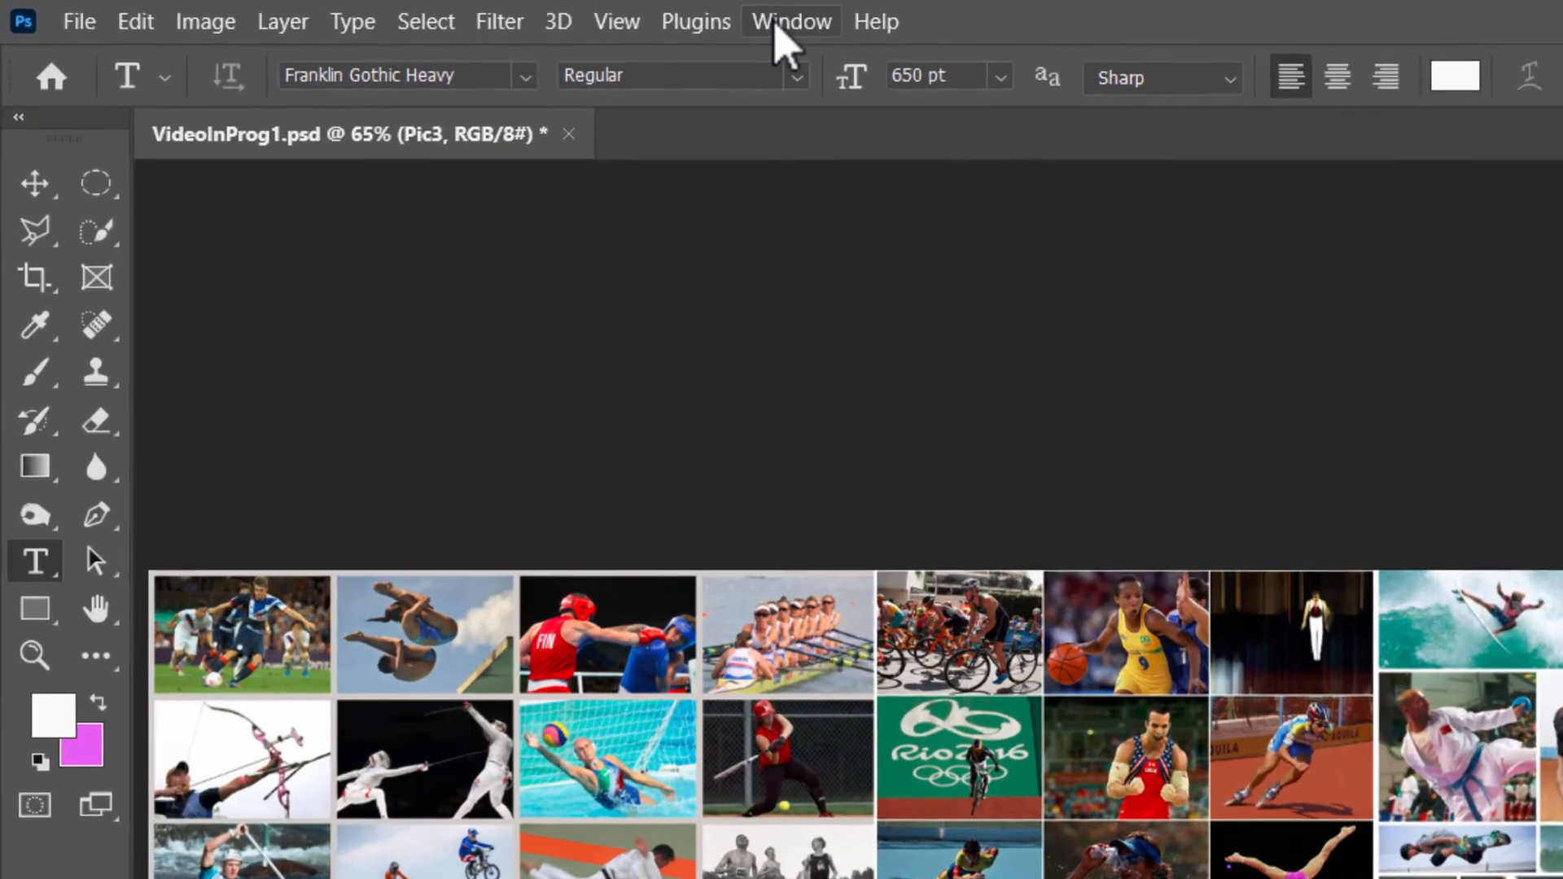
Step: Show the Character settings and choose -100 as the tracking for the text
{"action": "left_click", "coordinate": [443, 11]}
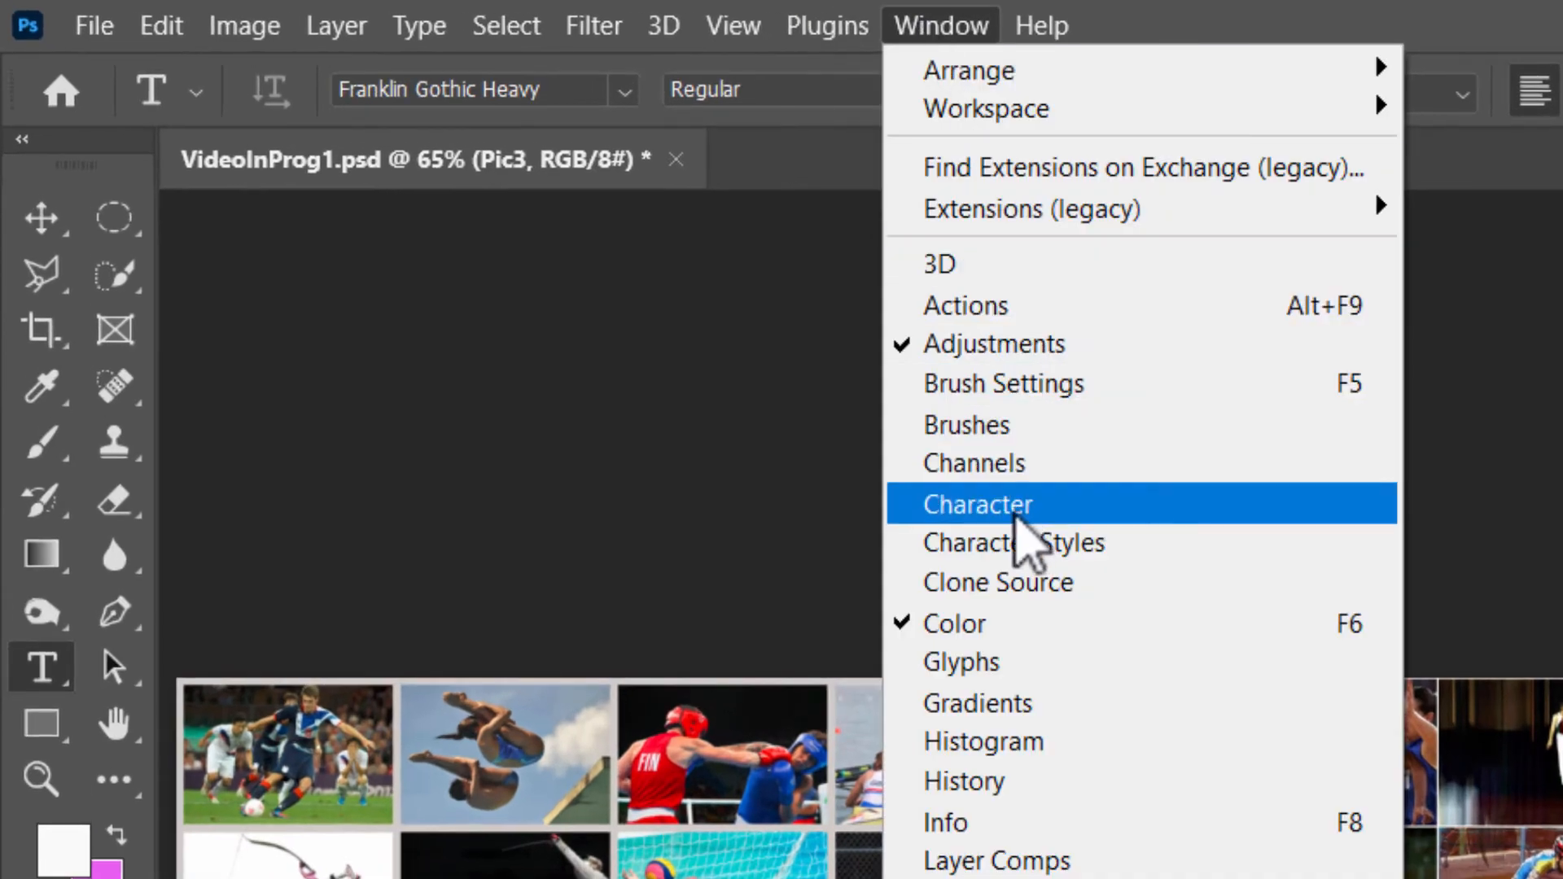
{"action": "left_click", "coordinate": [1000, 508]}
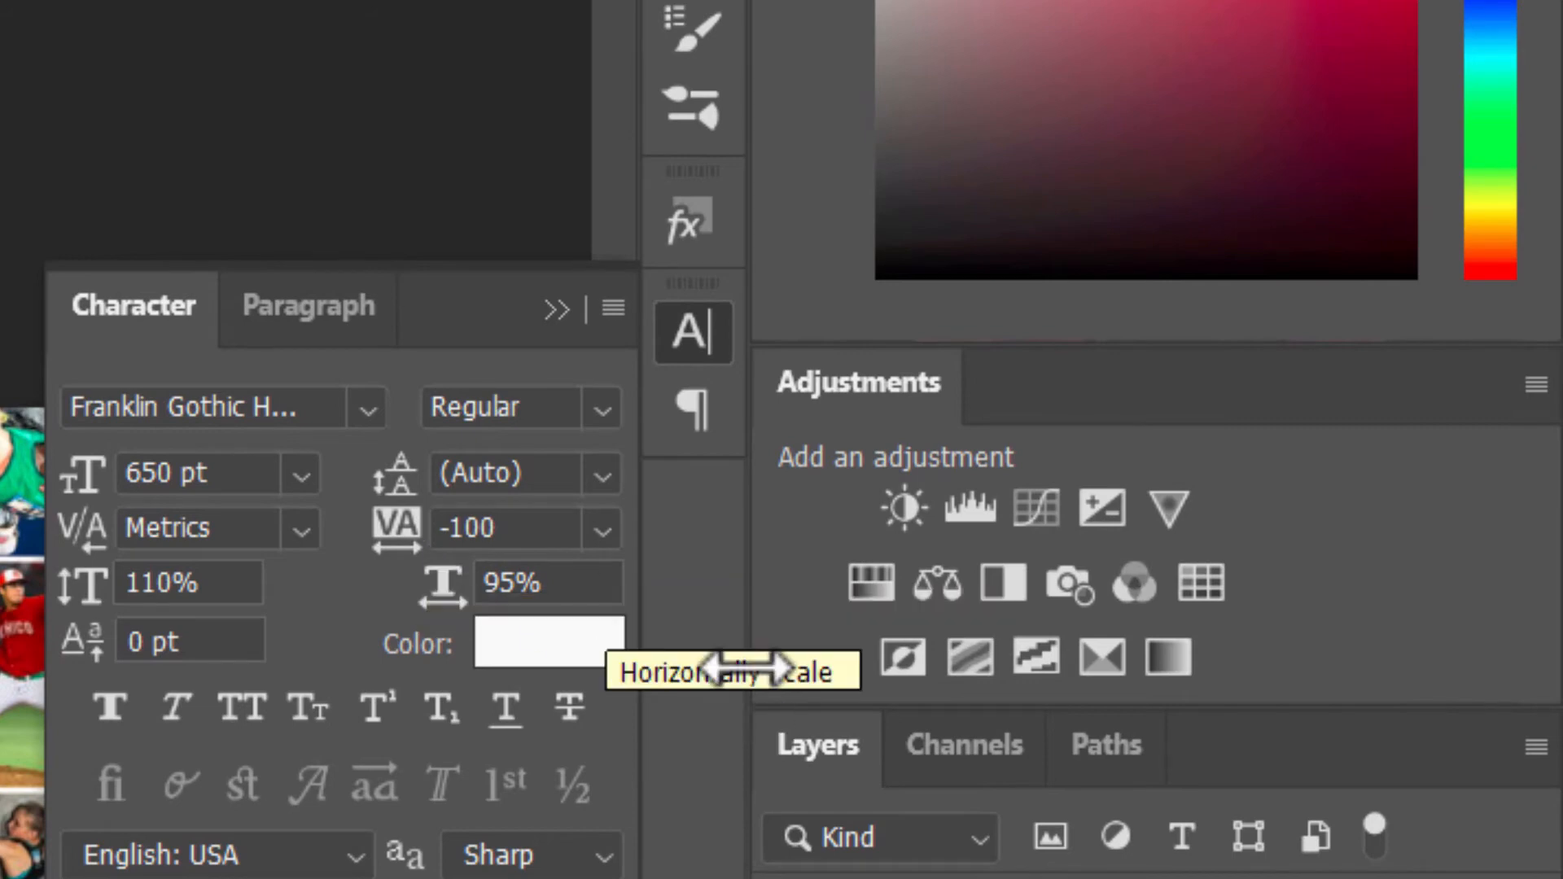
{"action": "left_click", "coordinate": [602, 529]}
{"action": "left_click", "coordinate": [562, 581]}
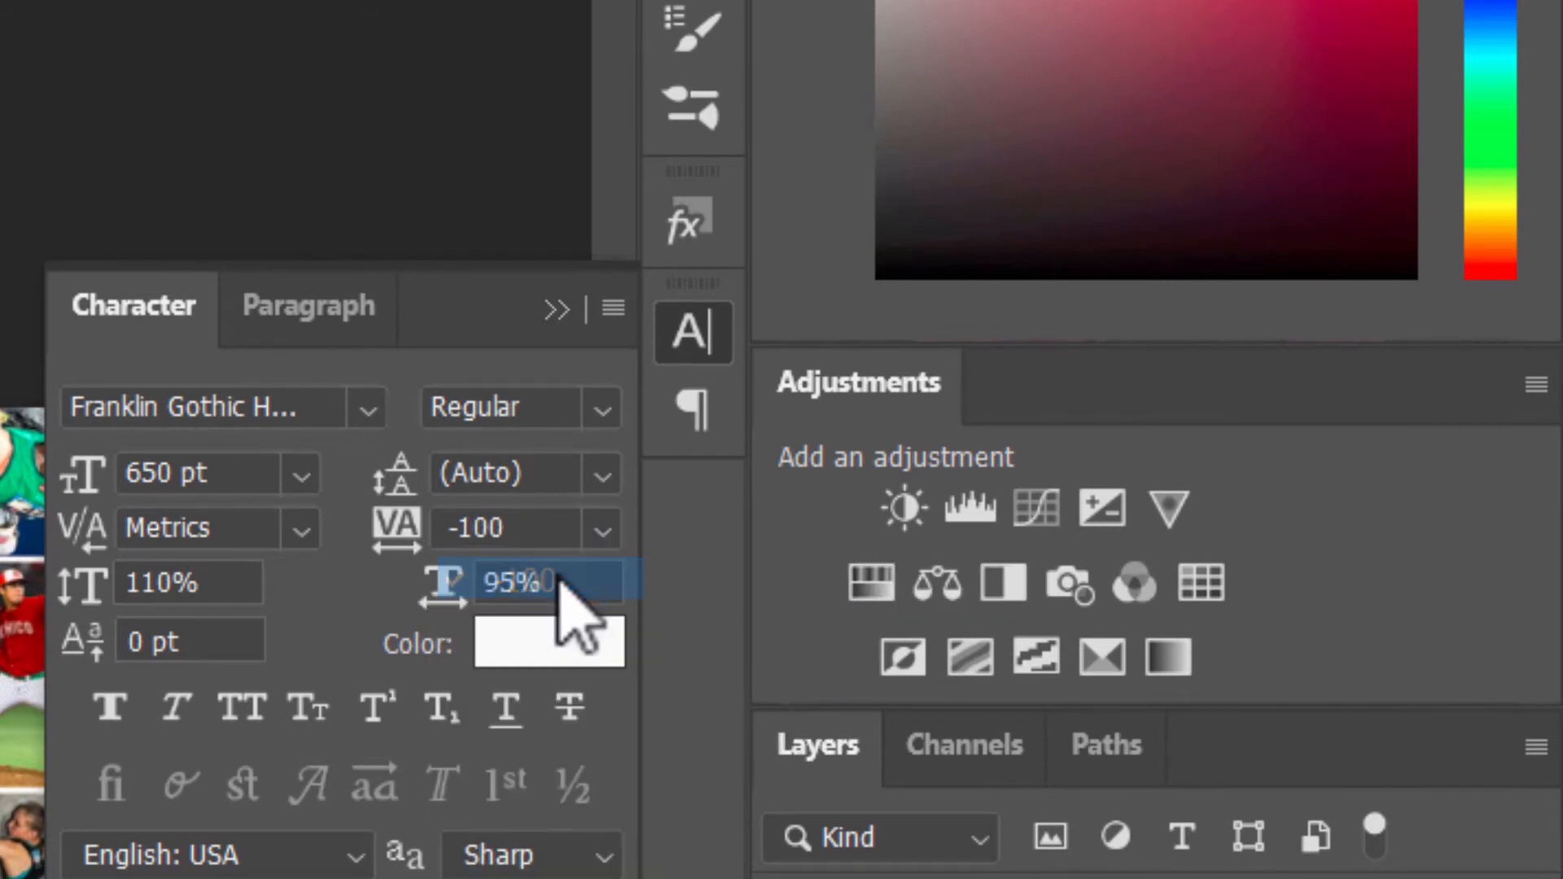
Step: Set the text's horizontal scale to 85%
{"action": "left_click", "coordinate": [533, 583]}
{"action": "left_click", "coordinate": [500, 583]}
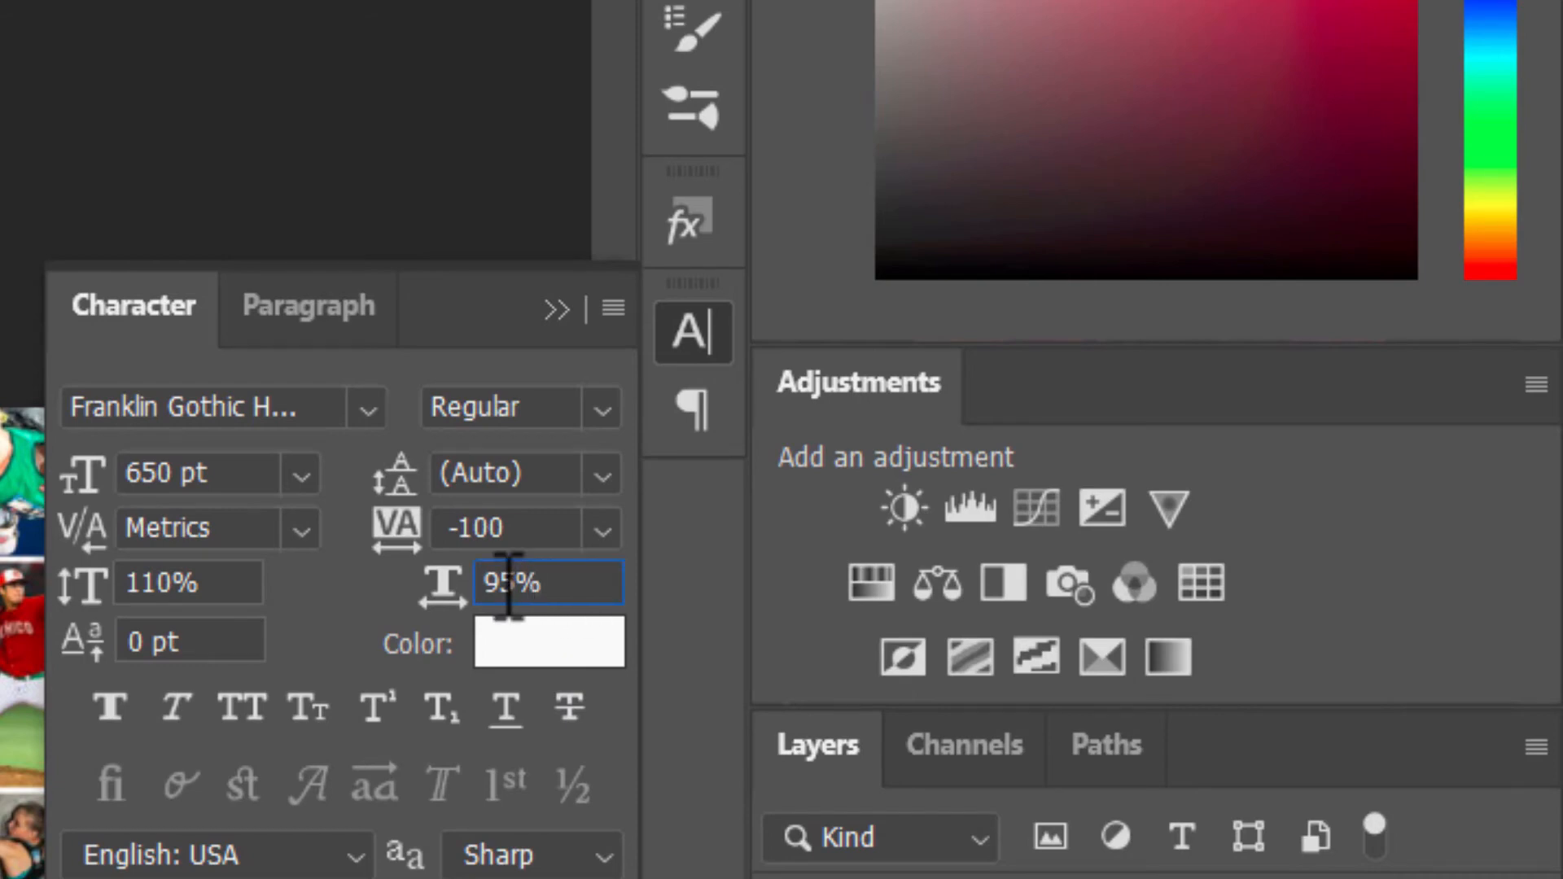
{"action": "key", "text": "BackSpace"}
{"action": "type", "text": "8"}
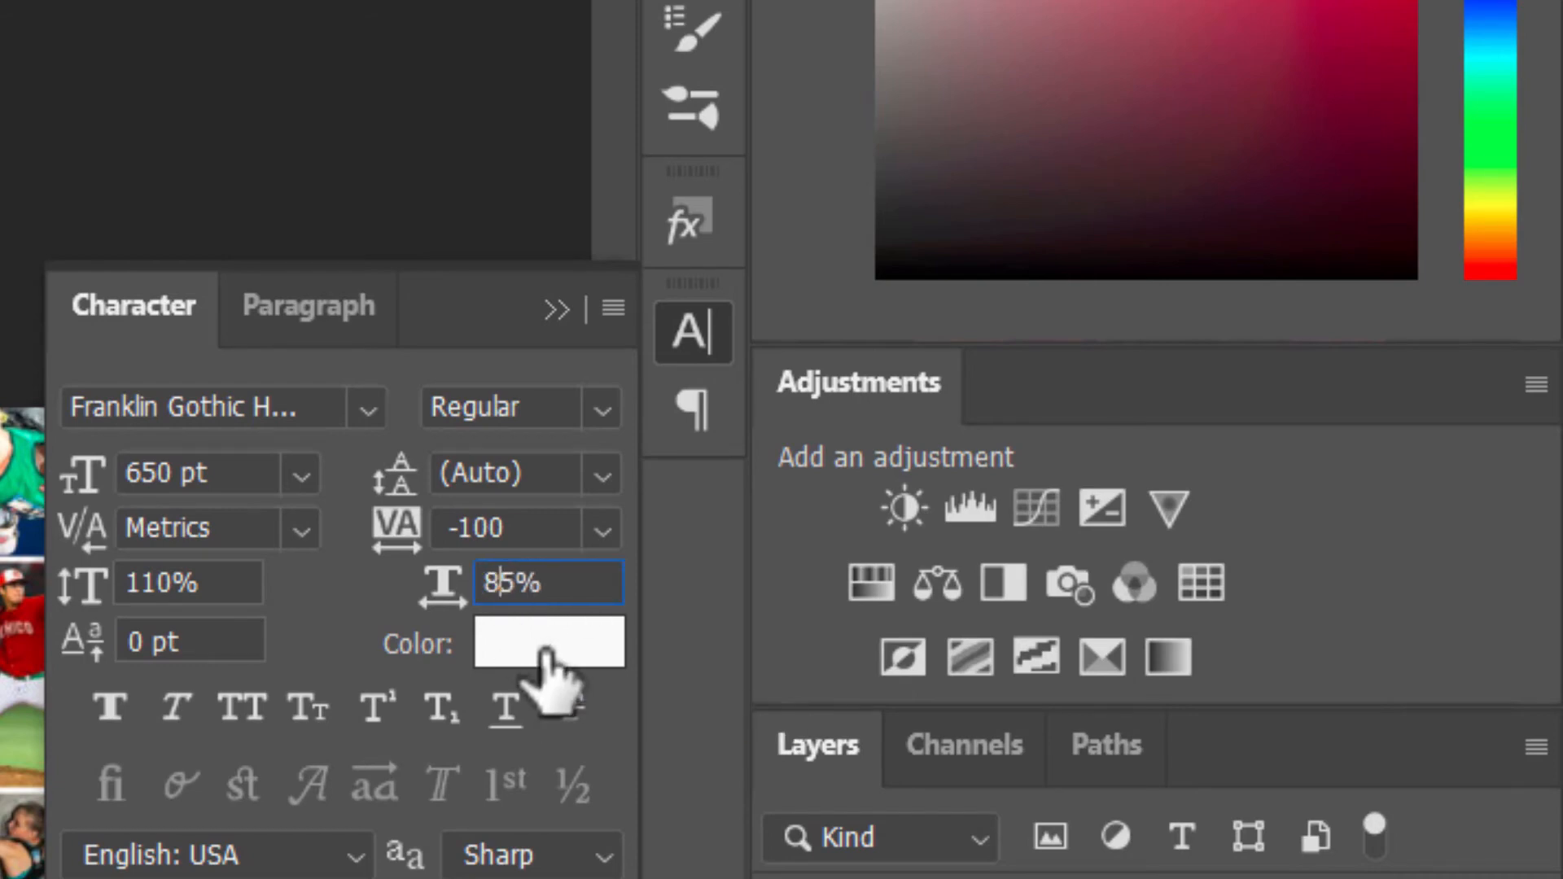
{"action": "key", "text": "ctrl+z"}
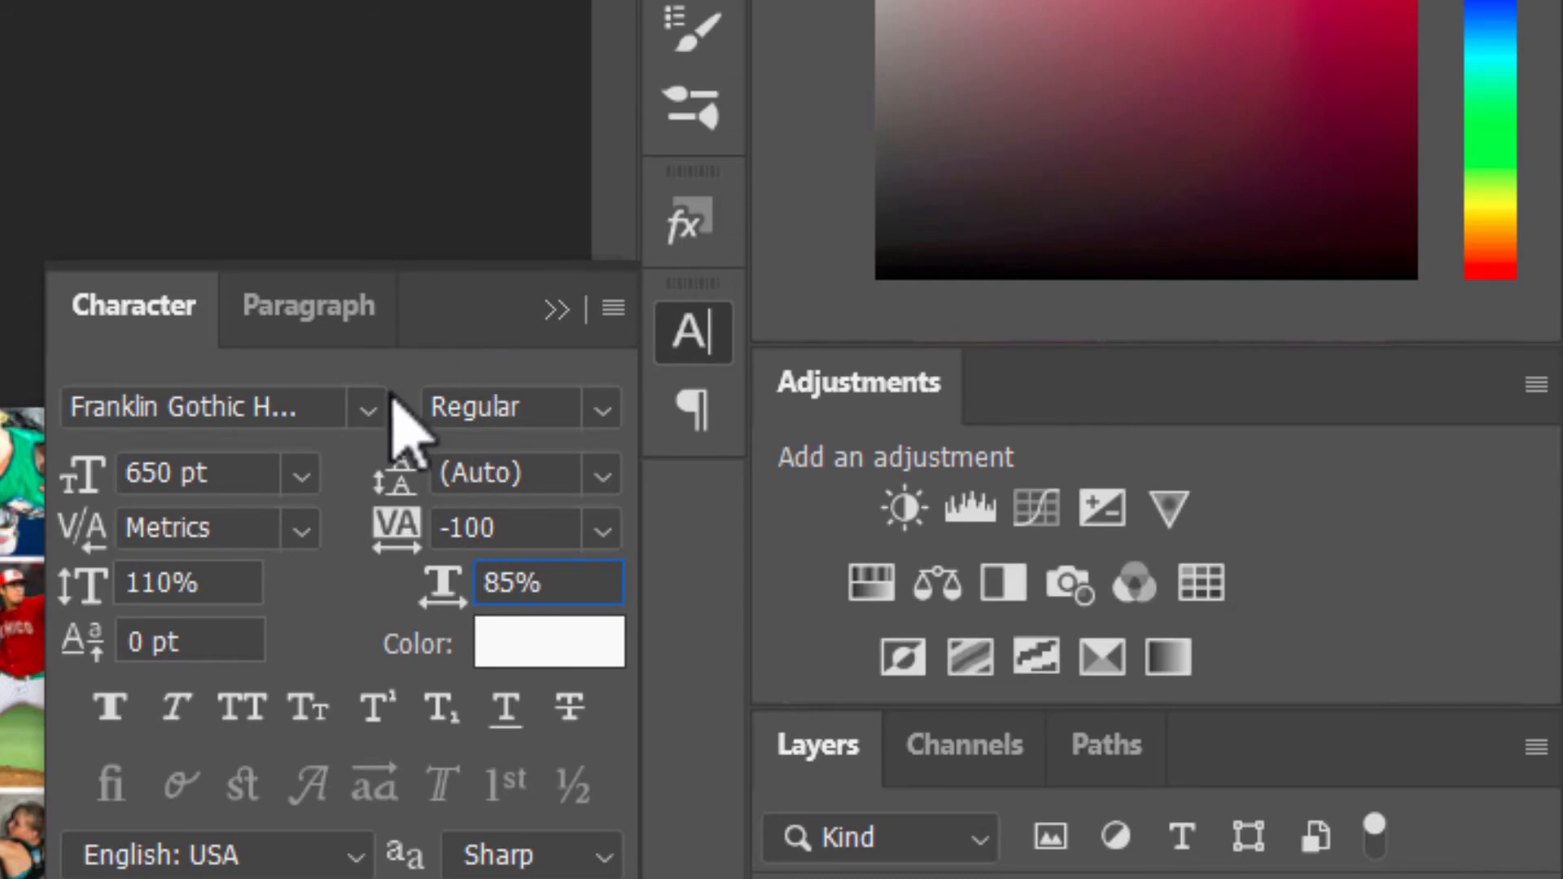
{"action": "key", "text": "Return"}
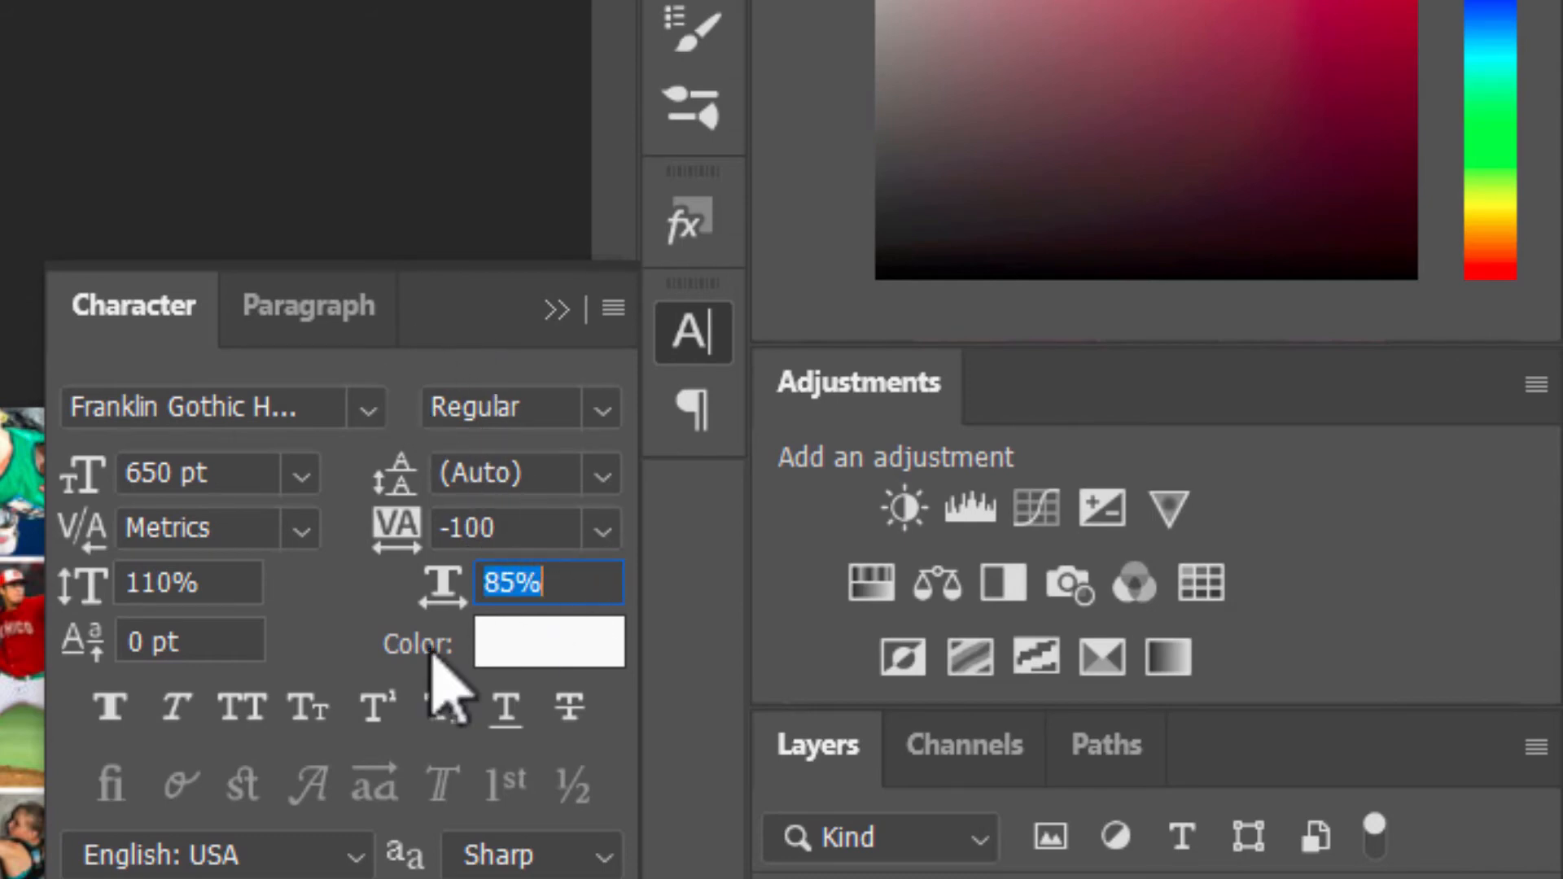
Step: Change the text's horizontal scale to 95% and close the Character settings
{"action": "left_click", "coordinate": [244, 582]}
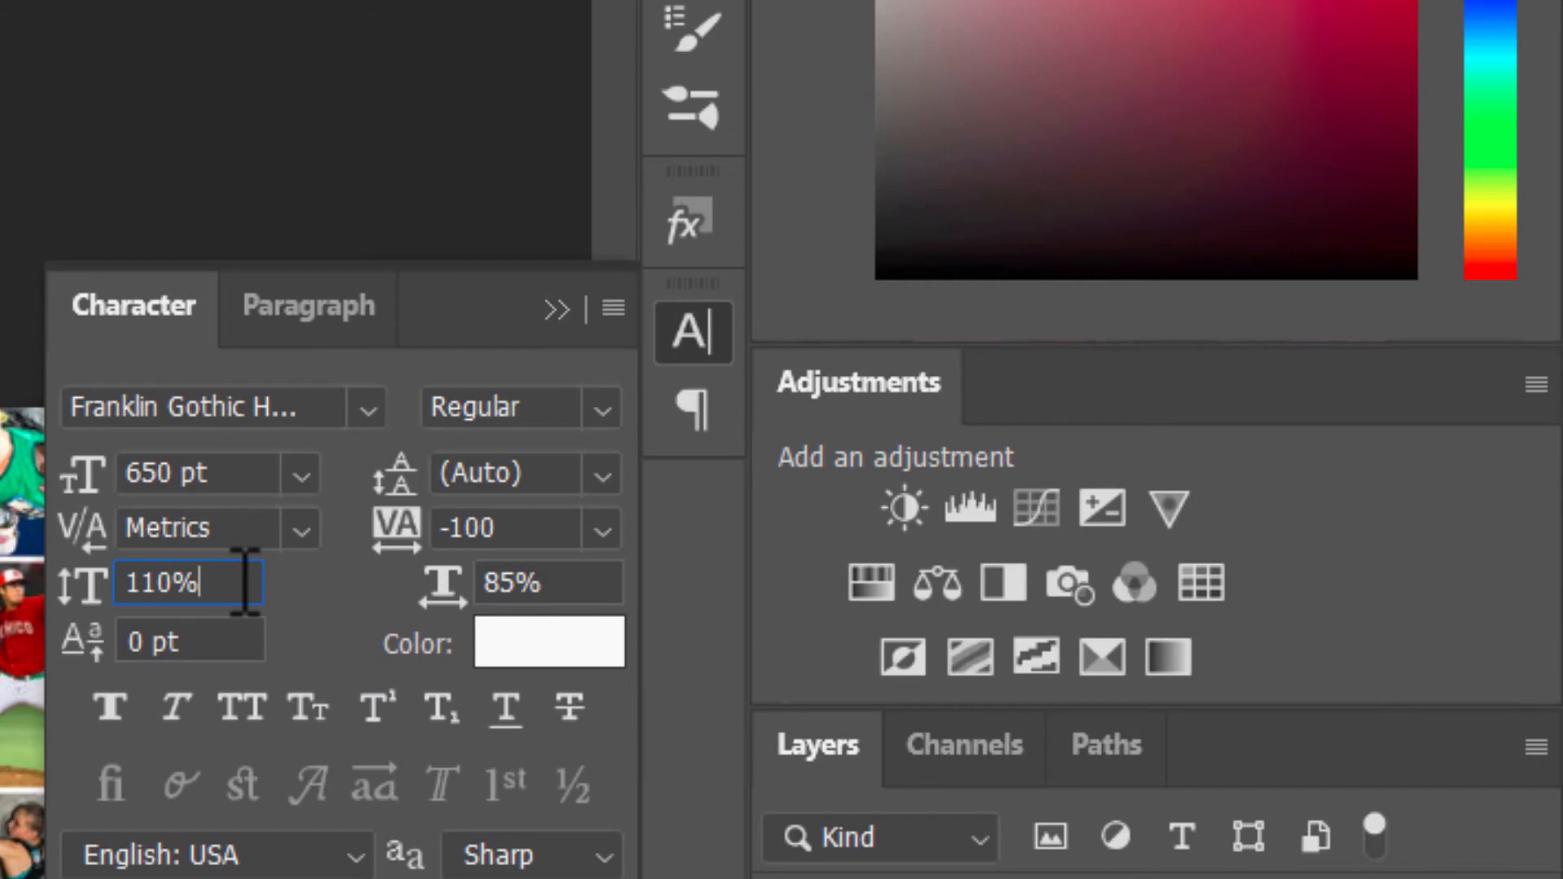
{"action": "left_click", "coordinate": [497, 583]}
{"action": "key", "text": "BackSpace"}
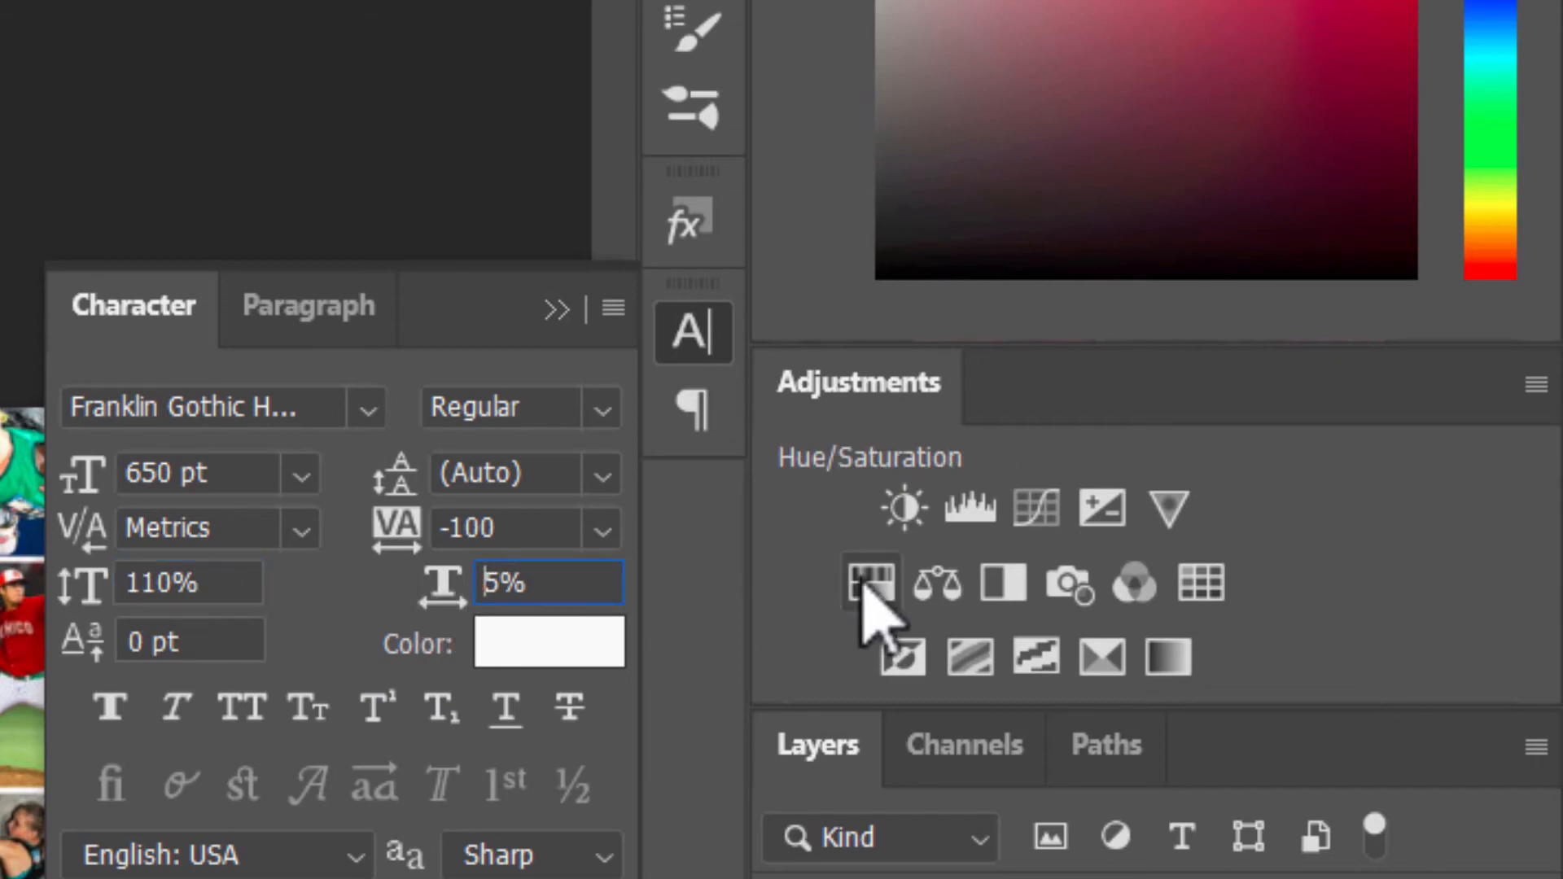
{"action": "type", "text": "9"}
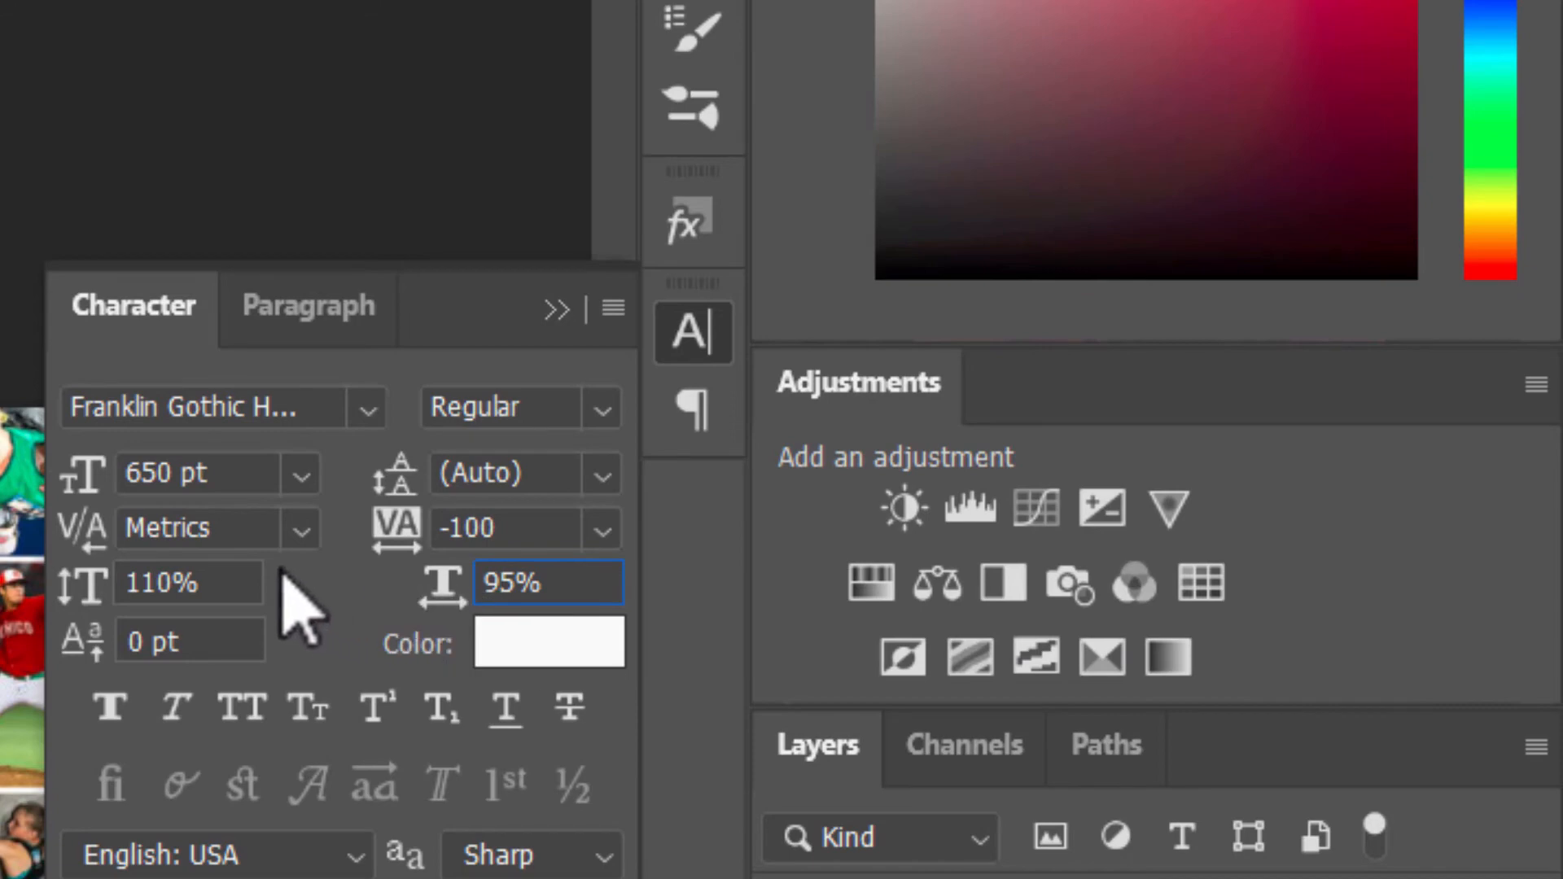
{"action": "left_click", "coordinate": [226, 582]}
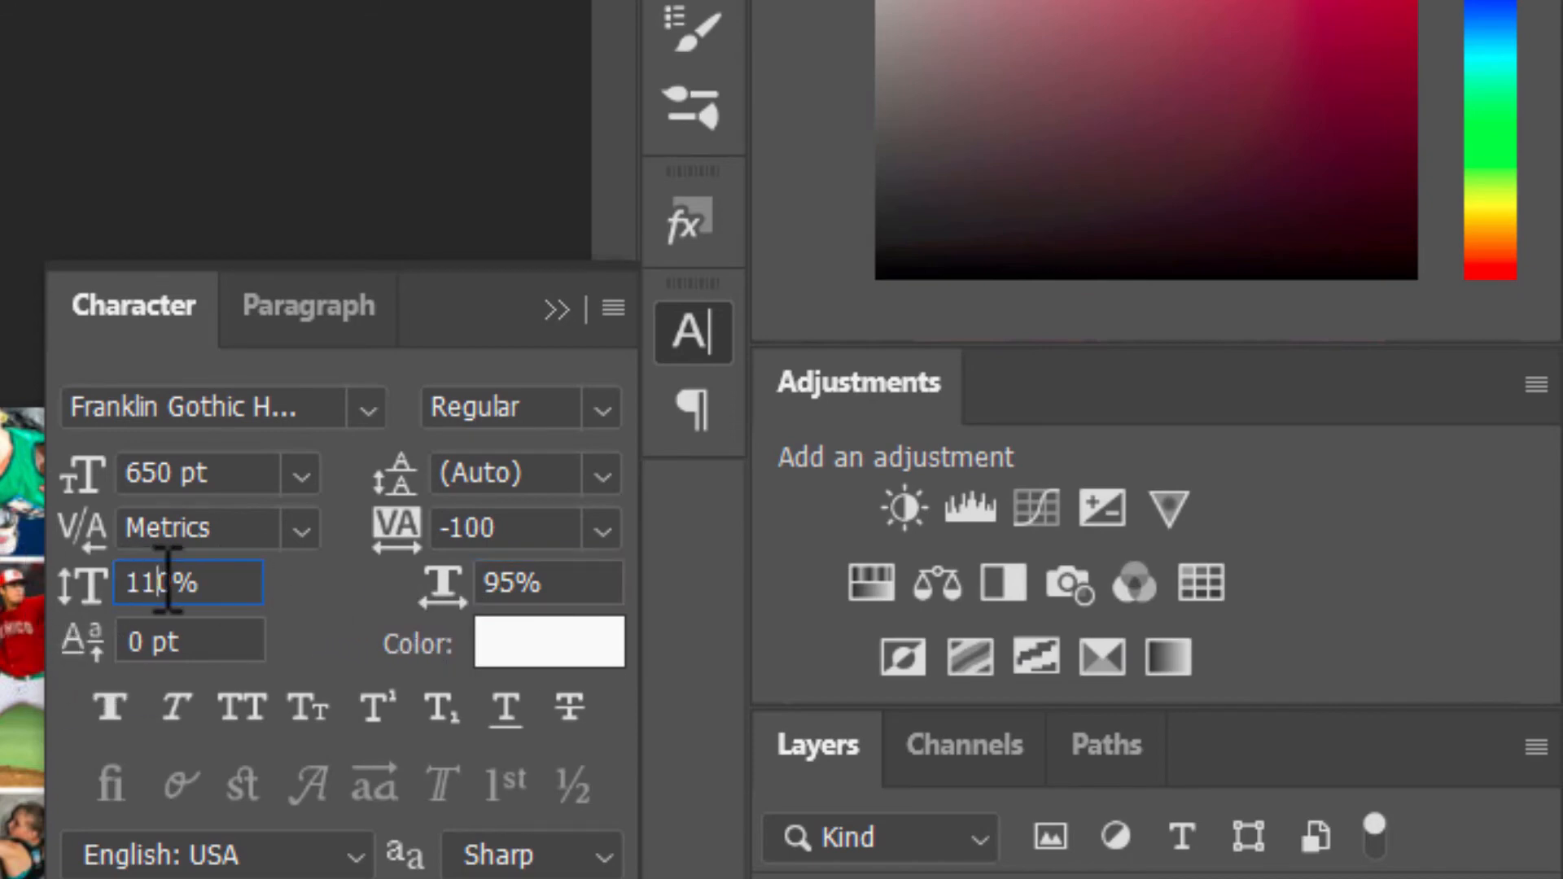
{"action": "key", "text": "ctrl+a"}
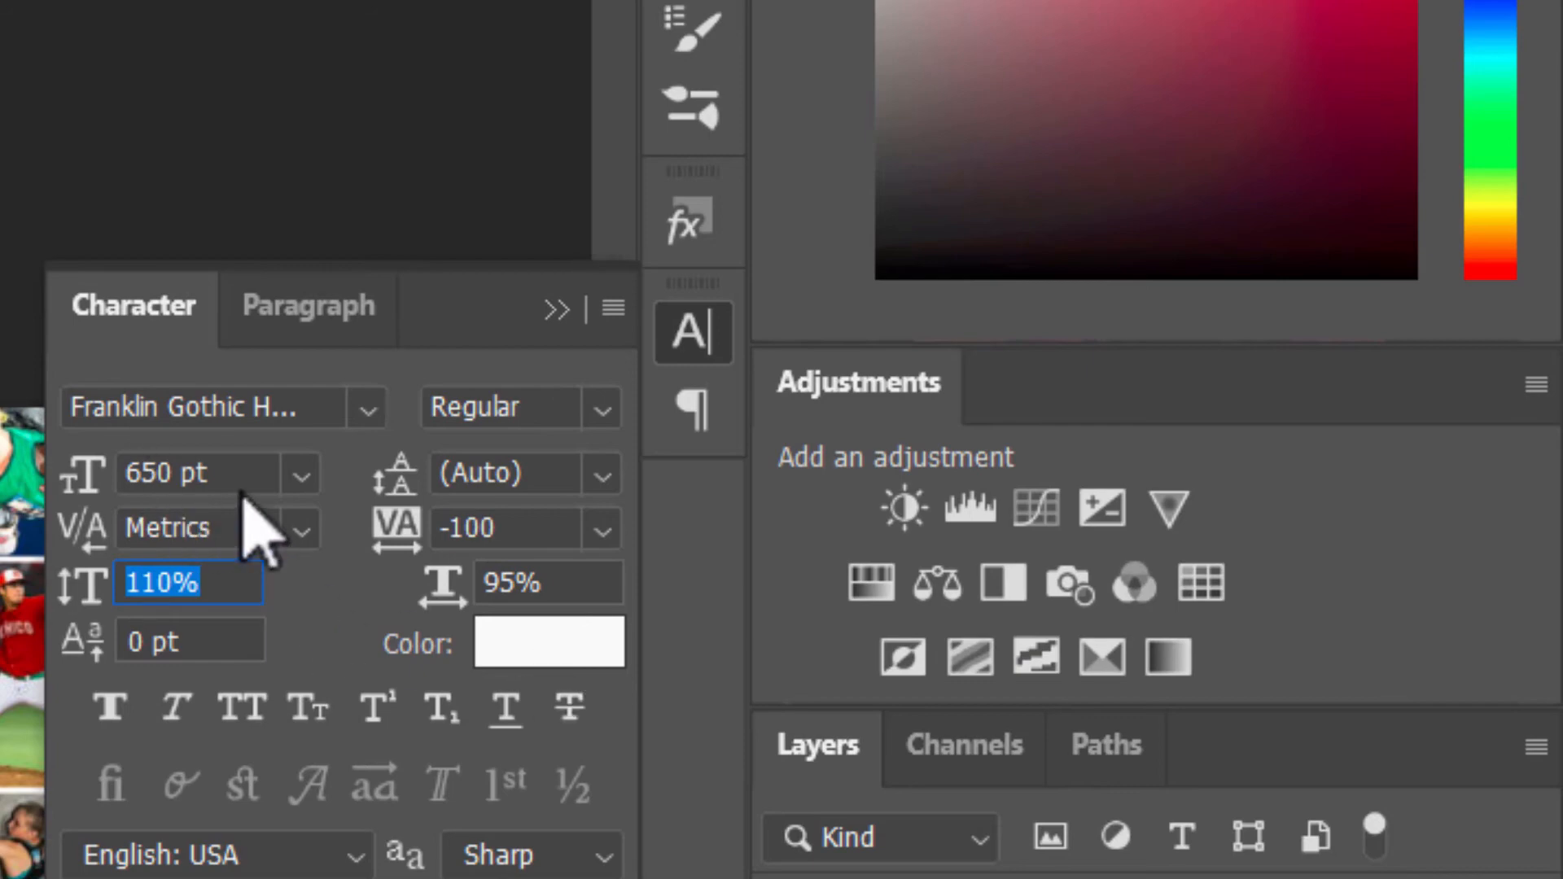
{"action": "left_click", "coordinate": [222, 472]}
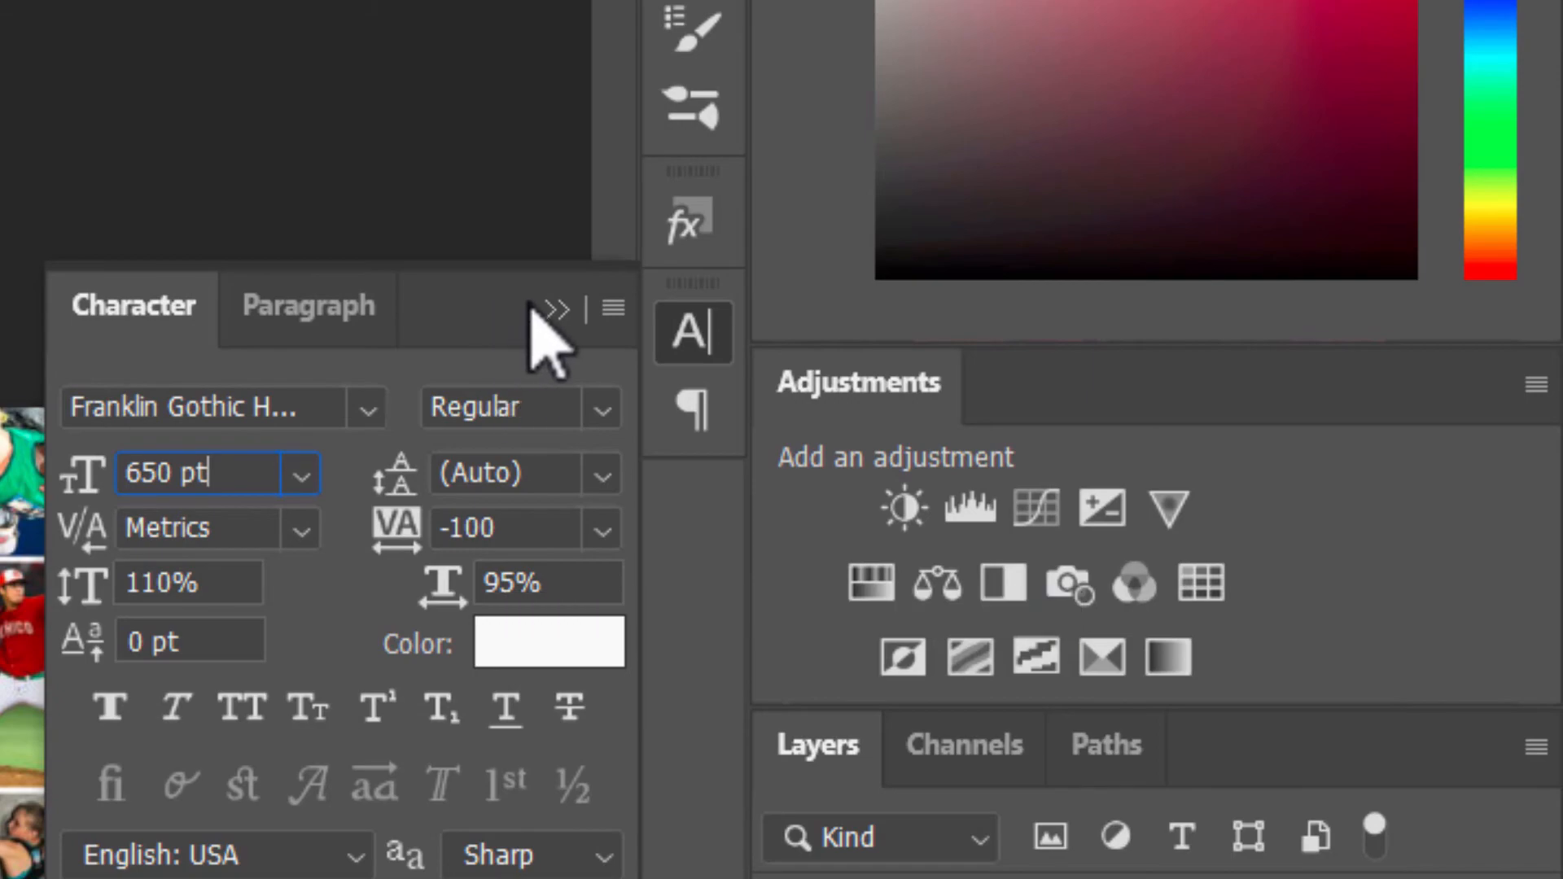
{"action": "left_click", "coordinate": [553, 309]}
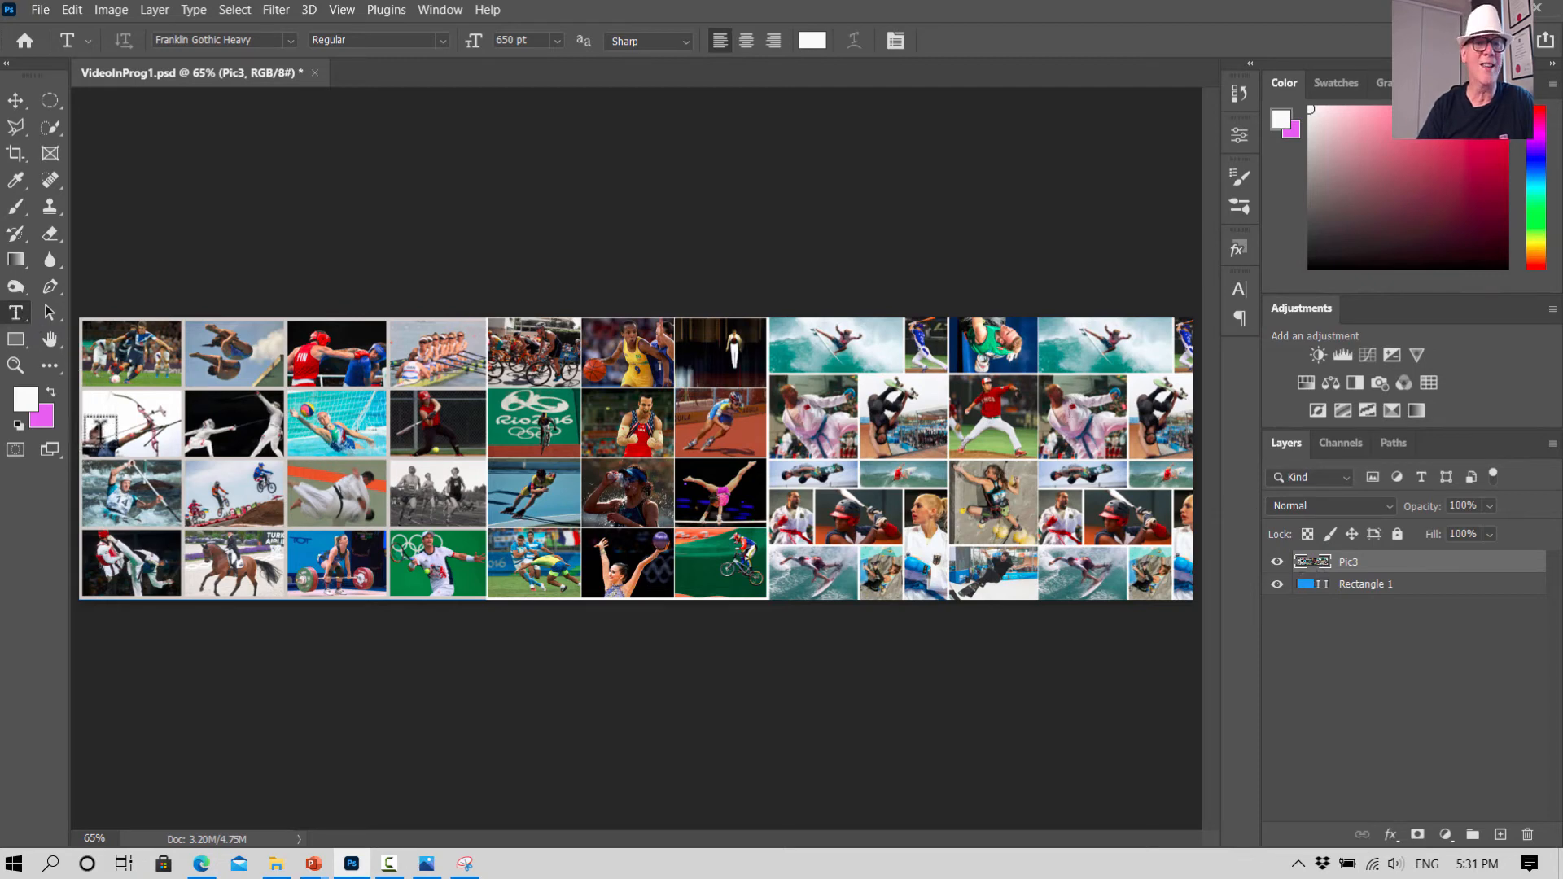
Step: Start a new text layer near the left edge of the collage and delete its placeholder text
{"action": "left_click", "coordinate": [88, 425]}
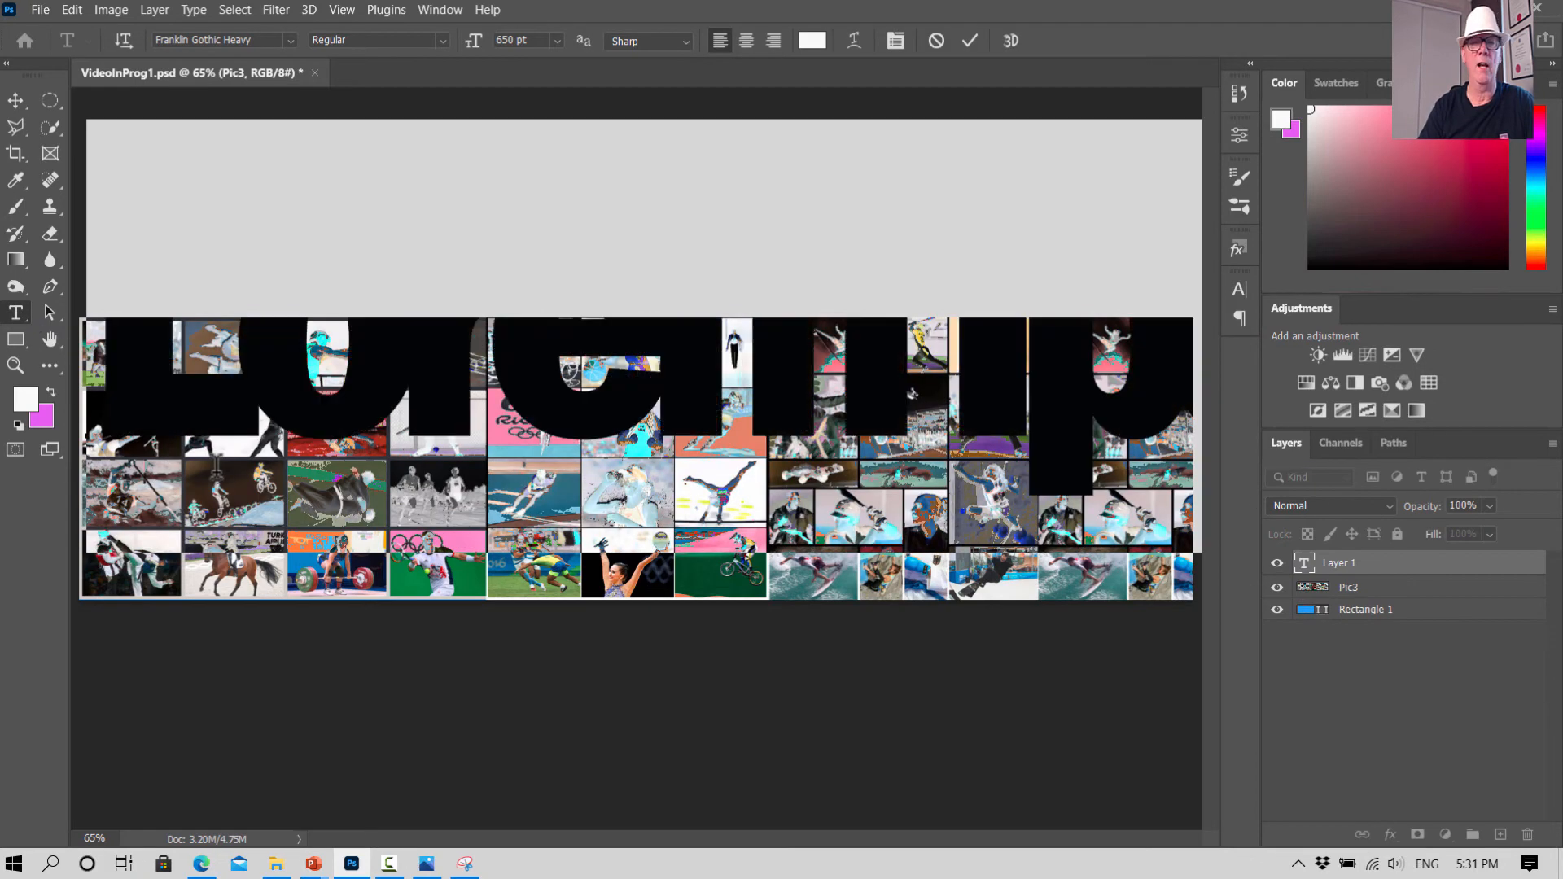
{"action": "left_click", "coordinate": [389, 391]}
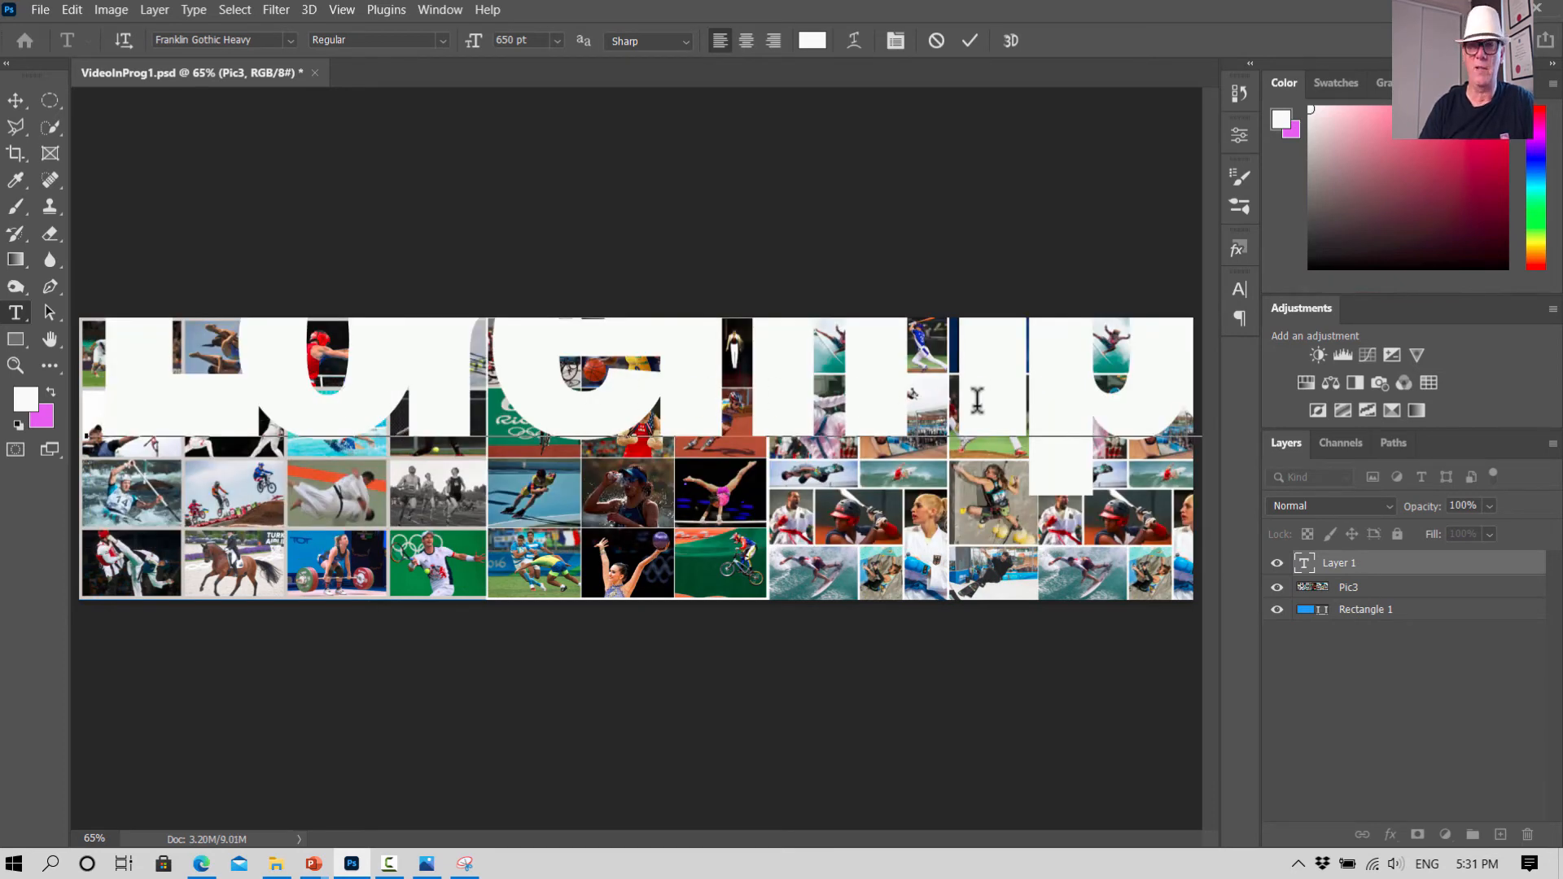
{"action": "key", "text": "Right"}
{"action": "key", "text": "Right"}
{"action": "key", "text": "Right"}
{"action": "key", "text": "Right"}
{"action": "key", "text": "Right"}
{"action": "key", "text": "Right"}
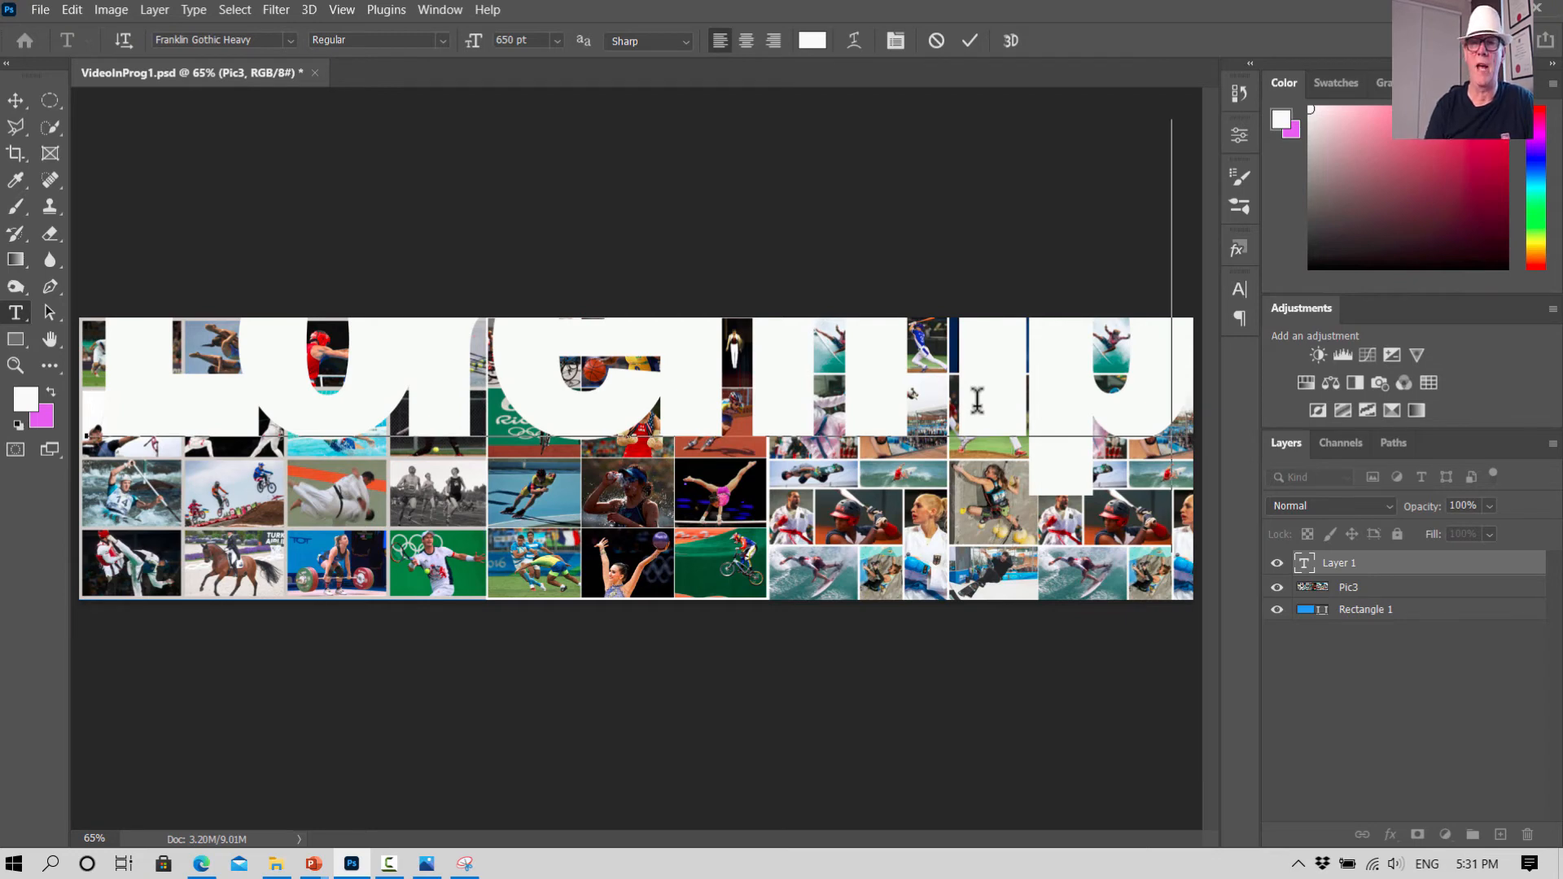
{"action": "key", "text": "BackSpace"}
{"action": "key", "text": "BackSpace"}
{"action": "key", "text": "BackSpace"}
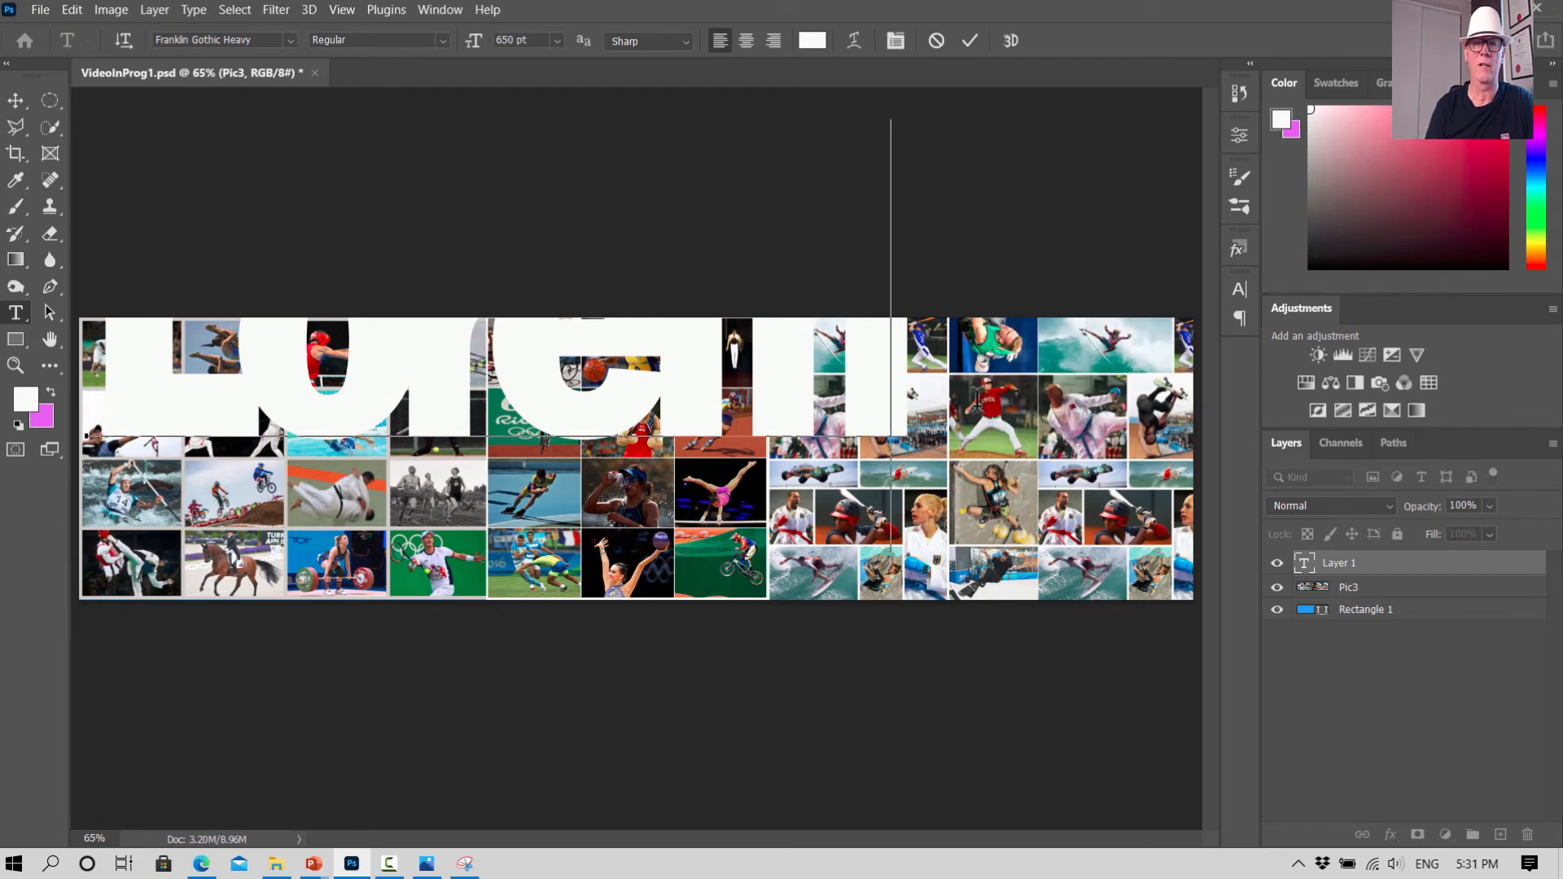
{"action": "key", "text": "BackSpace"}
{"action": "key", "text": "BackSpace"}
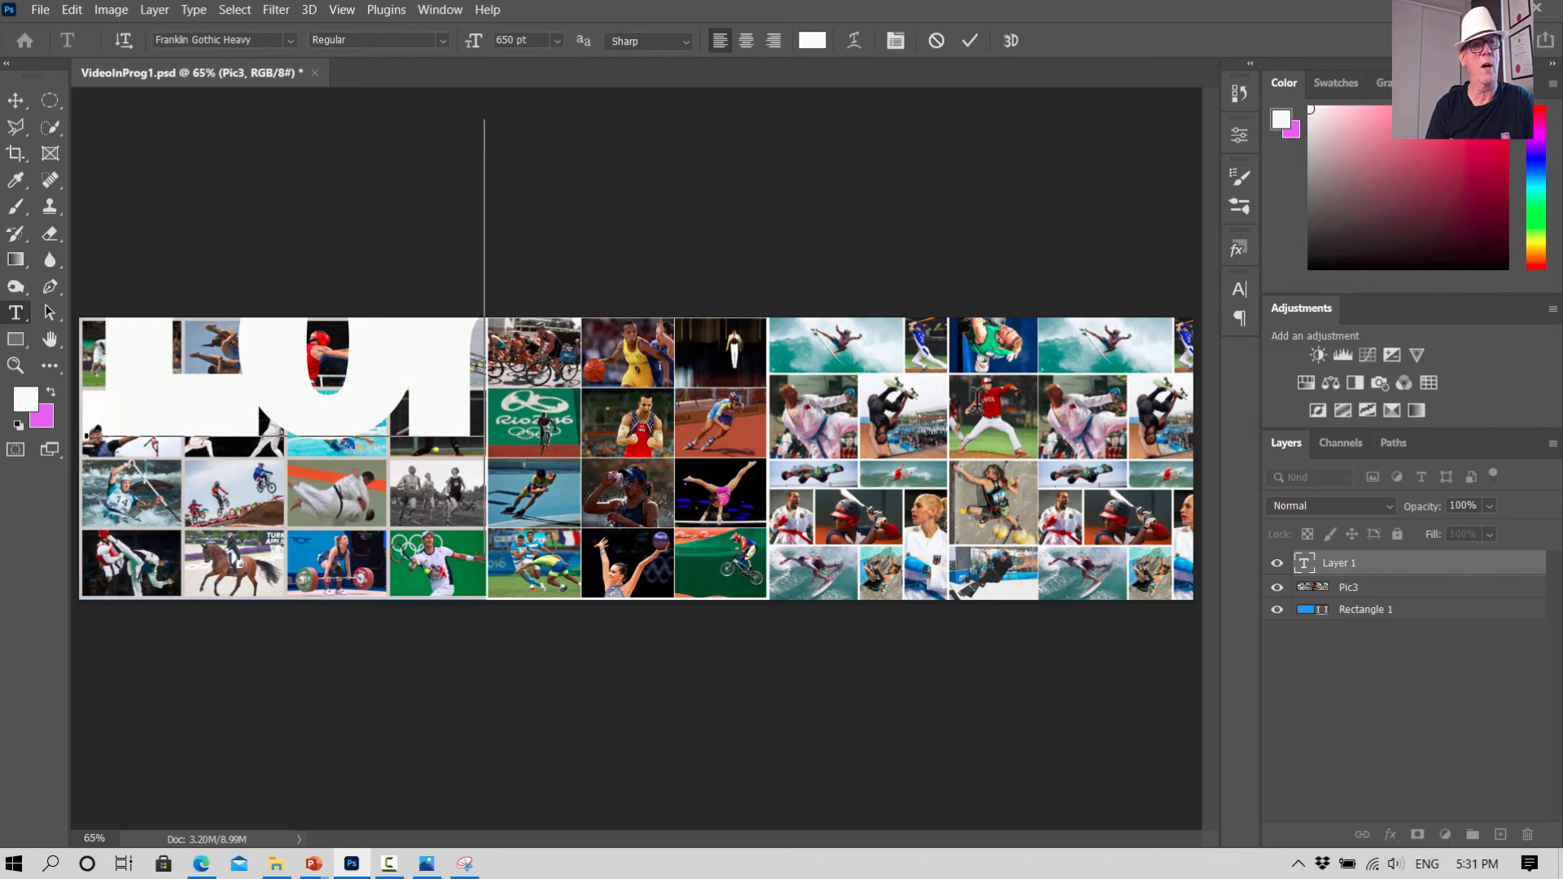
{"action": "key", "text": "BackSpace"}
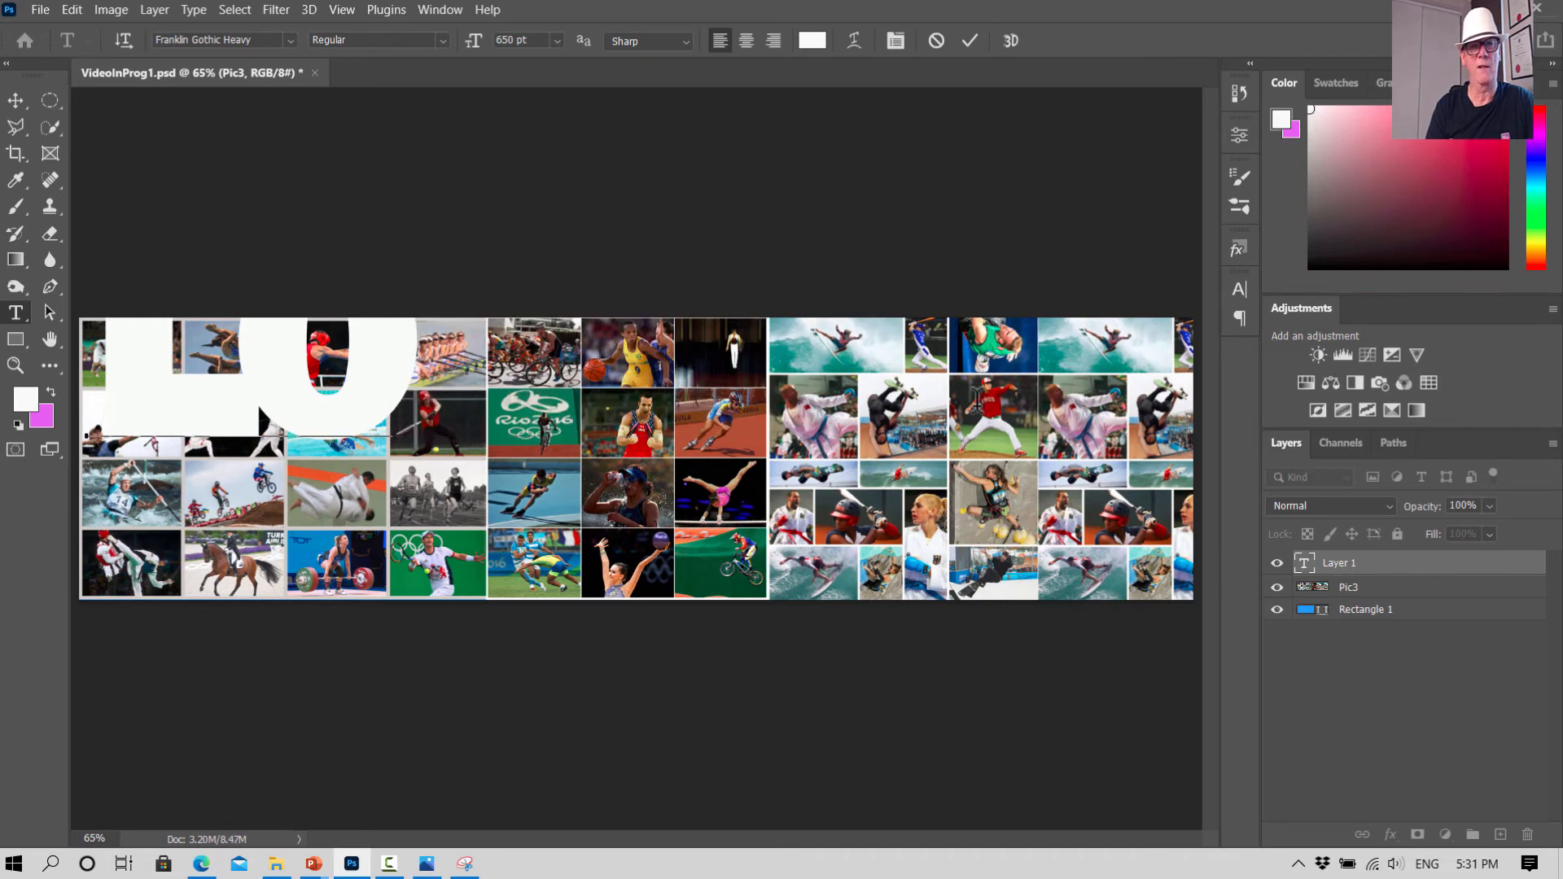
{"action": "key", "text": "BackSpace"}
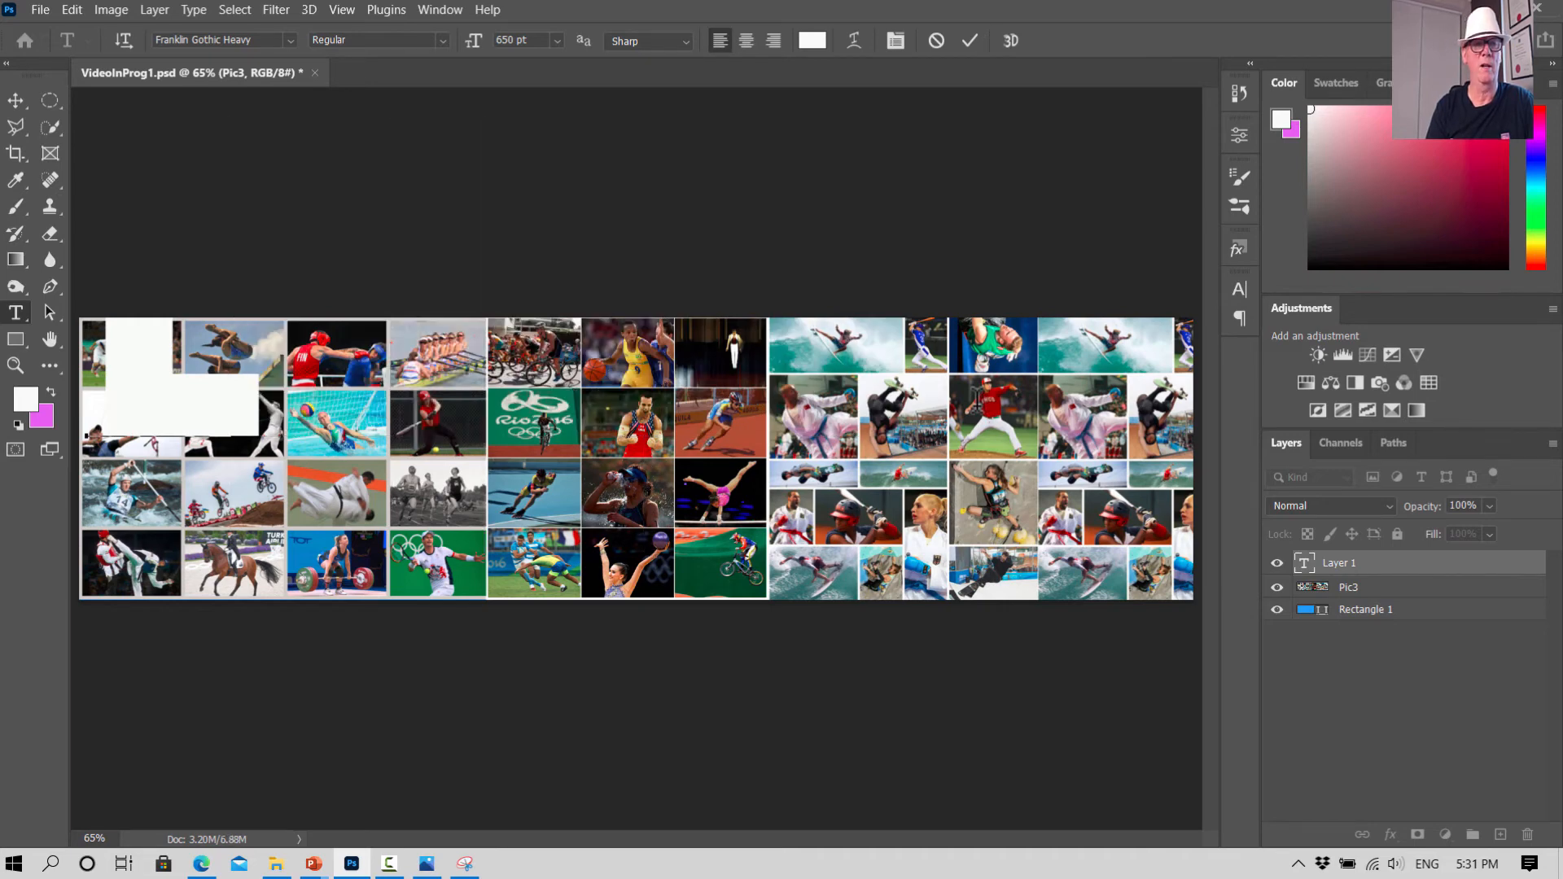
{"action": "key", "text": "BackSpace"}
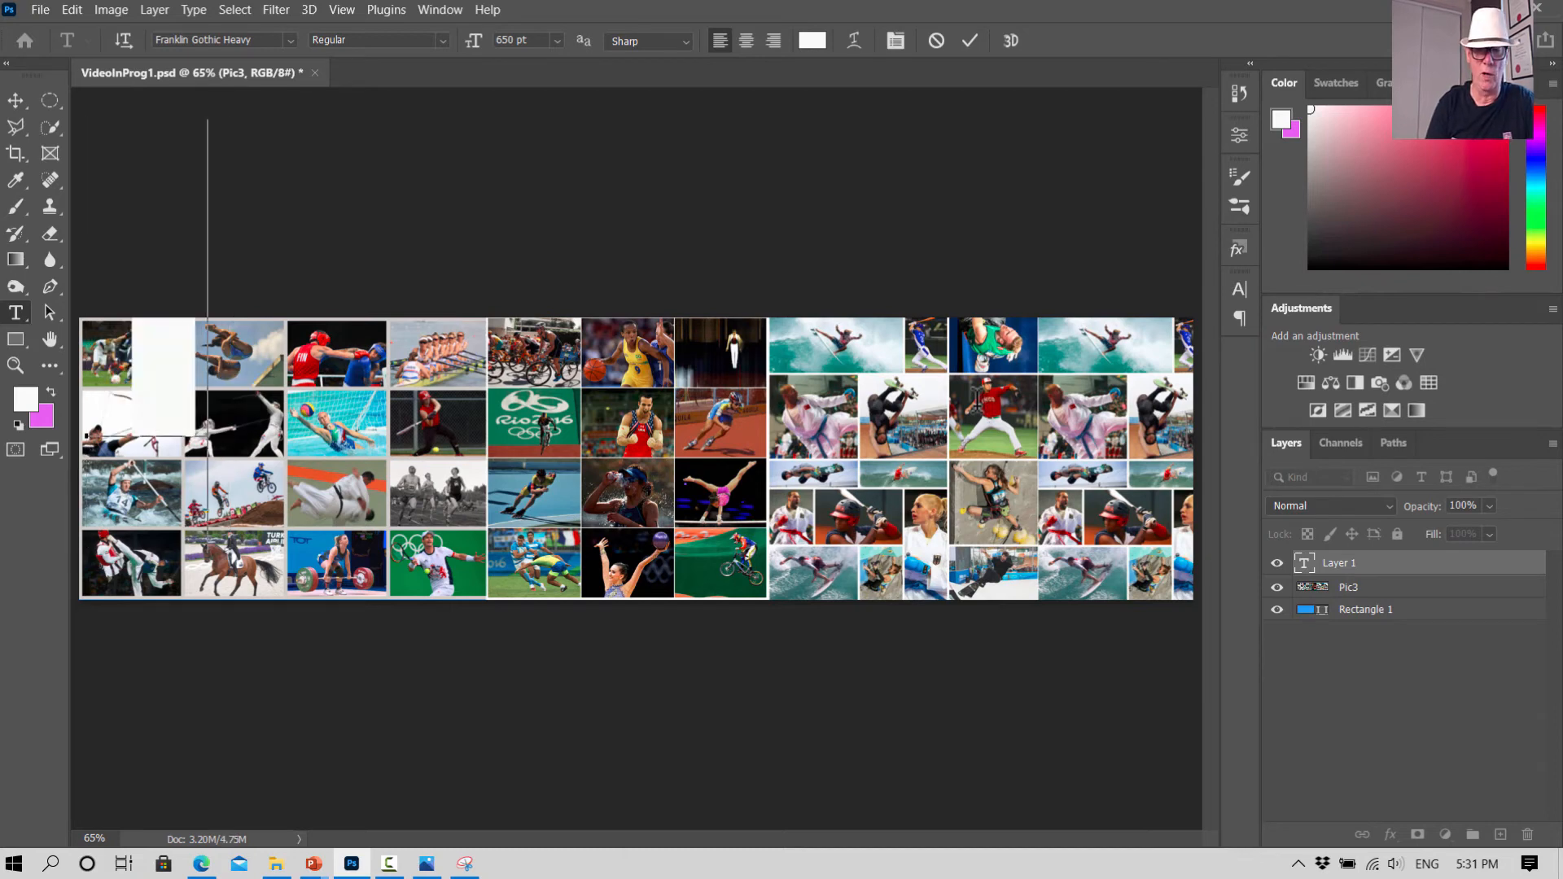
Step: Enter TOKYO in capitals as the text and move it down and right so it fills the collage's height
{"action": "type", "text": "10"}
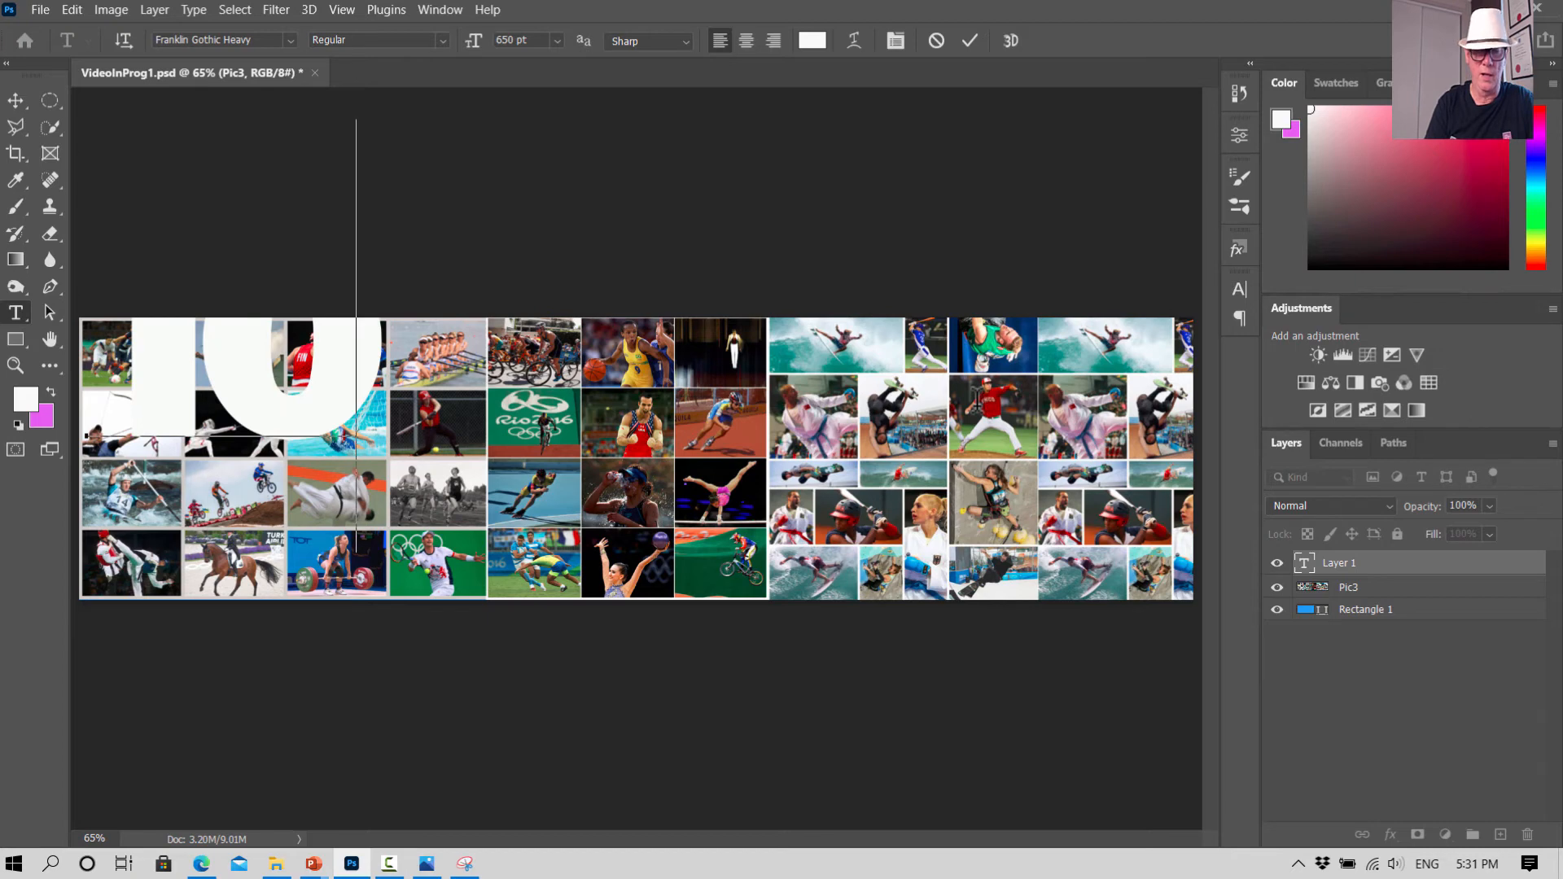
{"action": "type", "text": "Ky"}
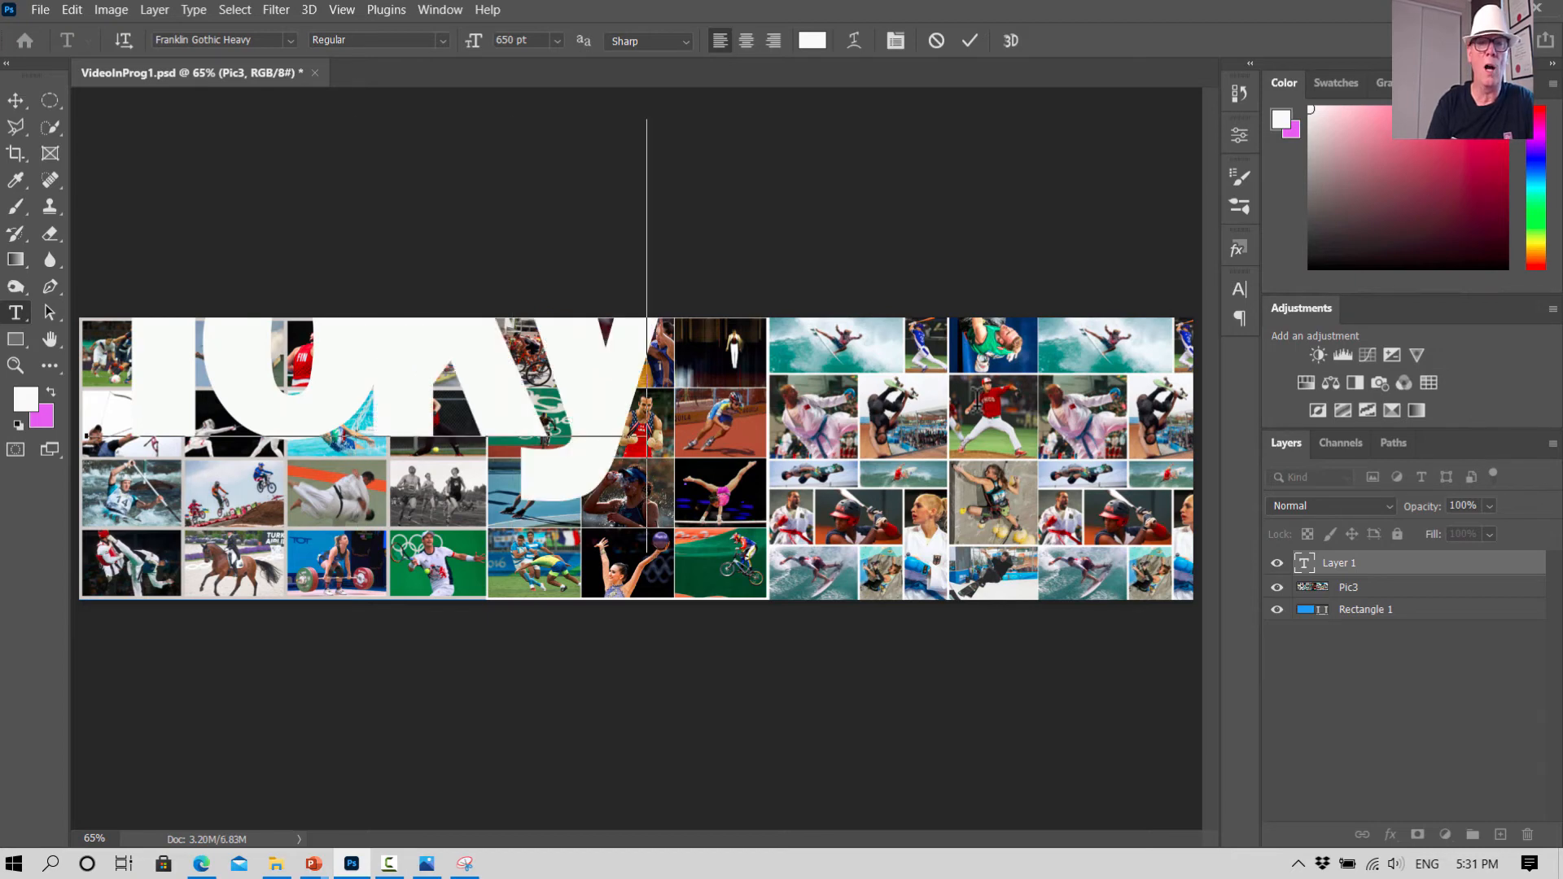
{"action": "key", "text": "BackSpace"}
{"action": "key", "text": "BackSpace"}
{"action": "key", "text": "BackSpace"}
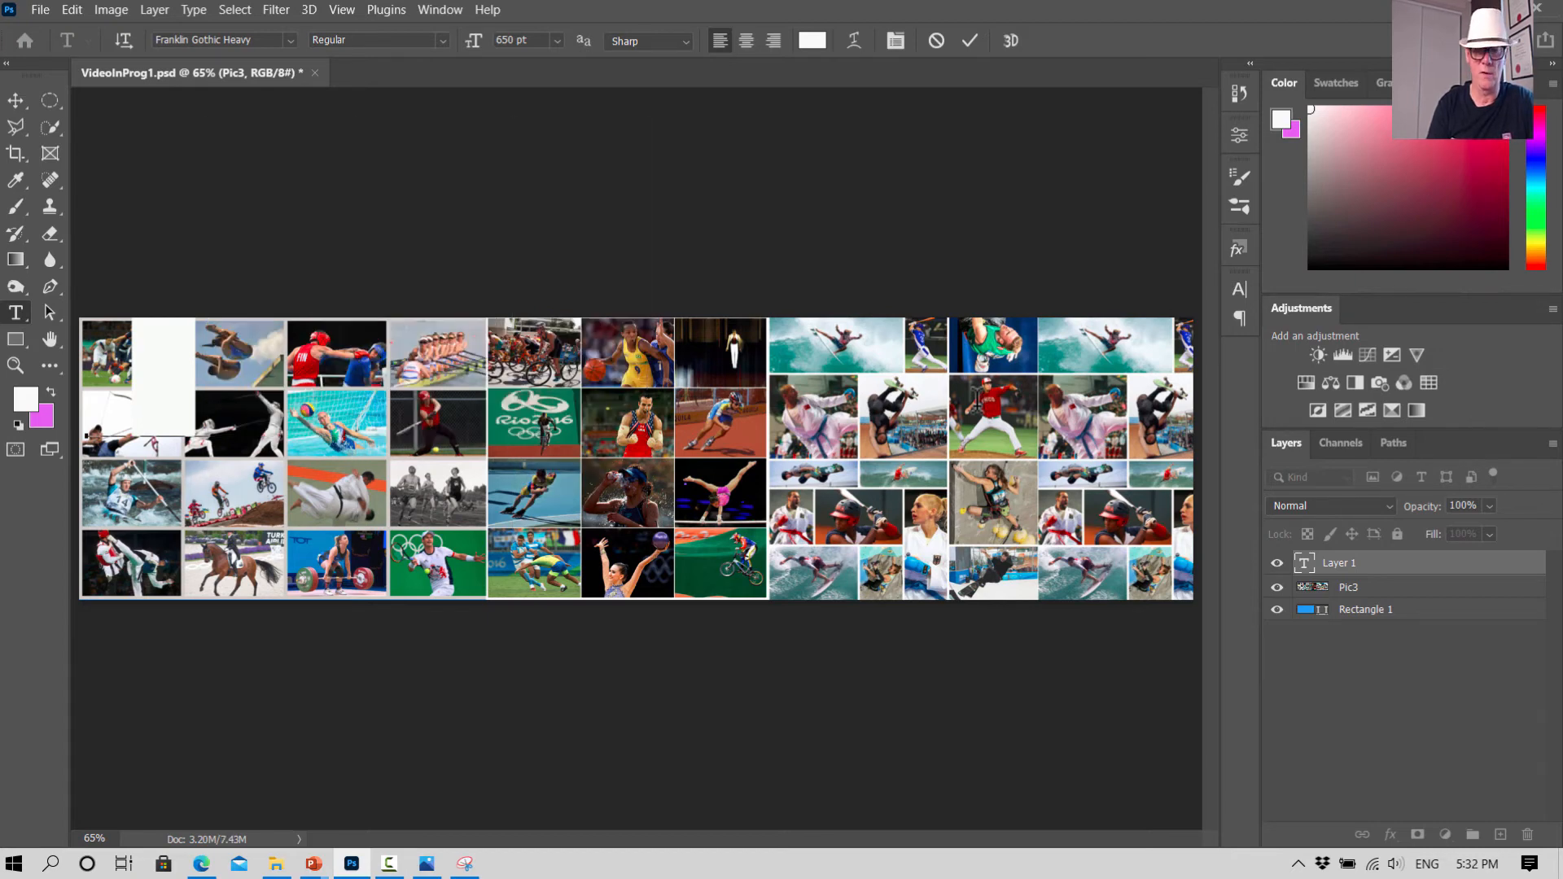
{"action": "type", "text": "OKY"}
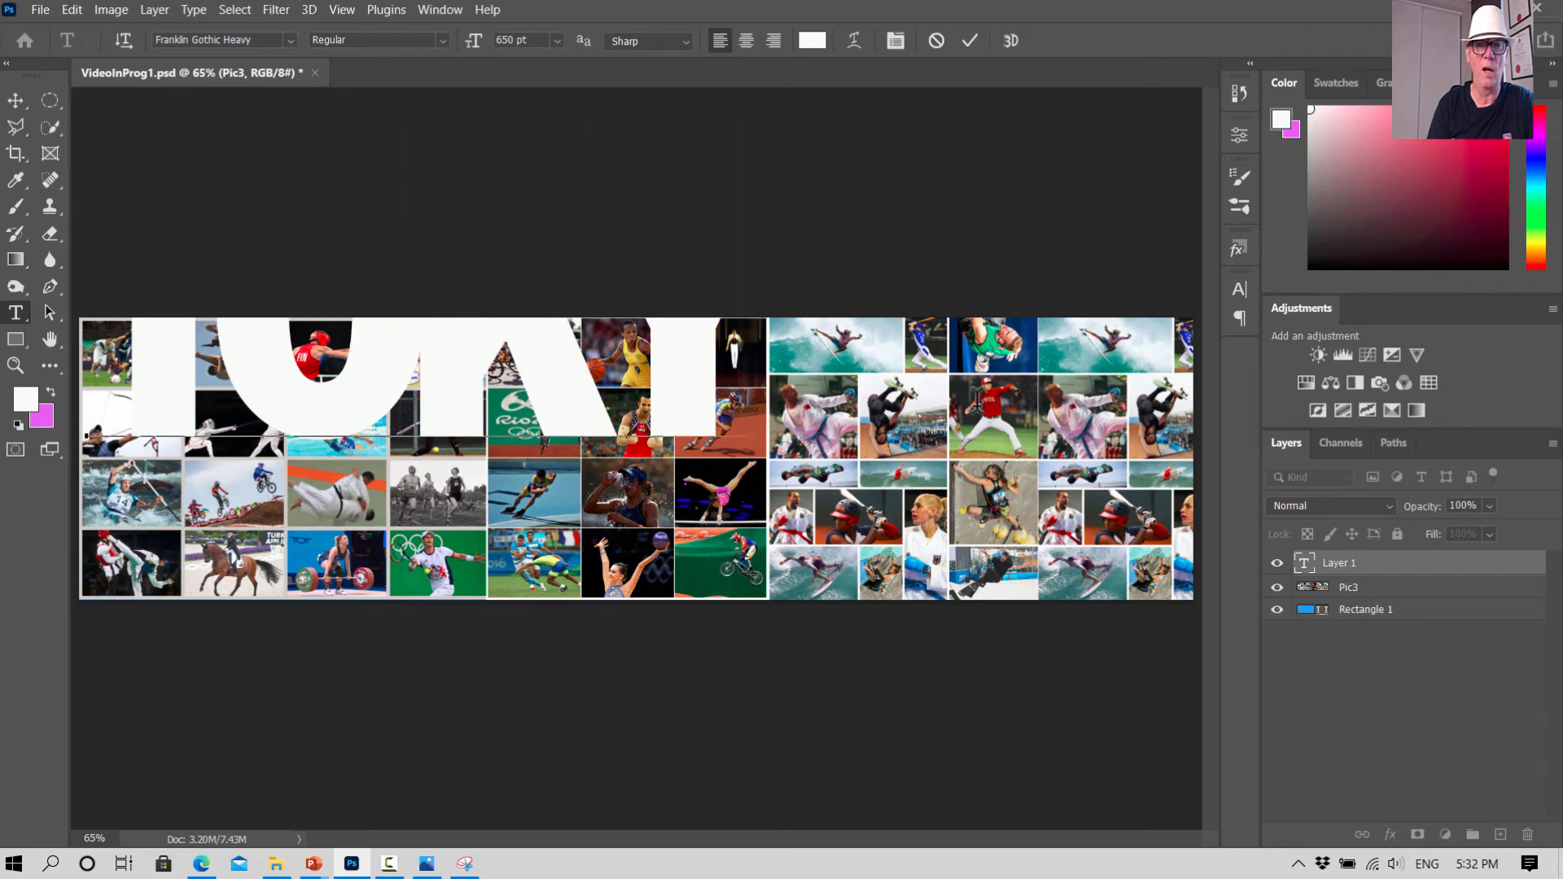
{"action": "type", "text": "O"}
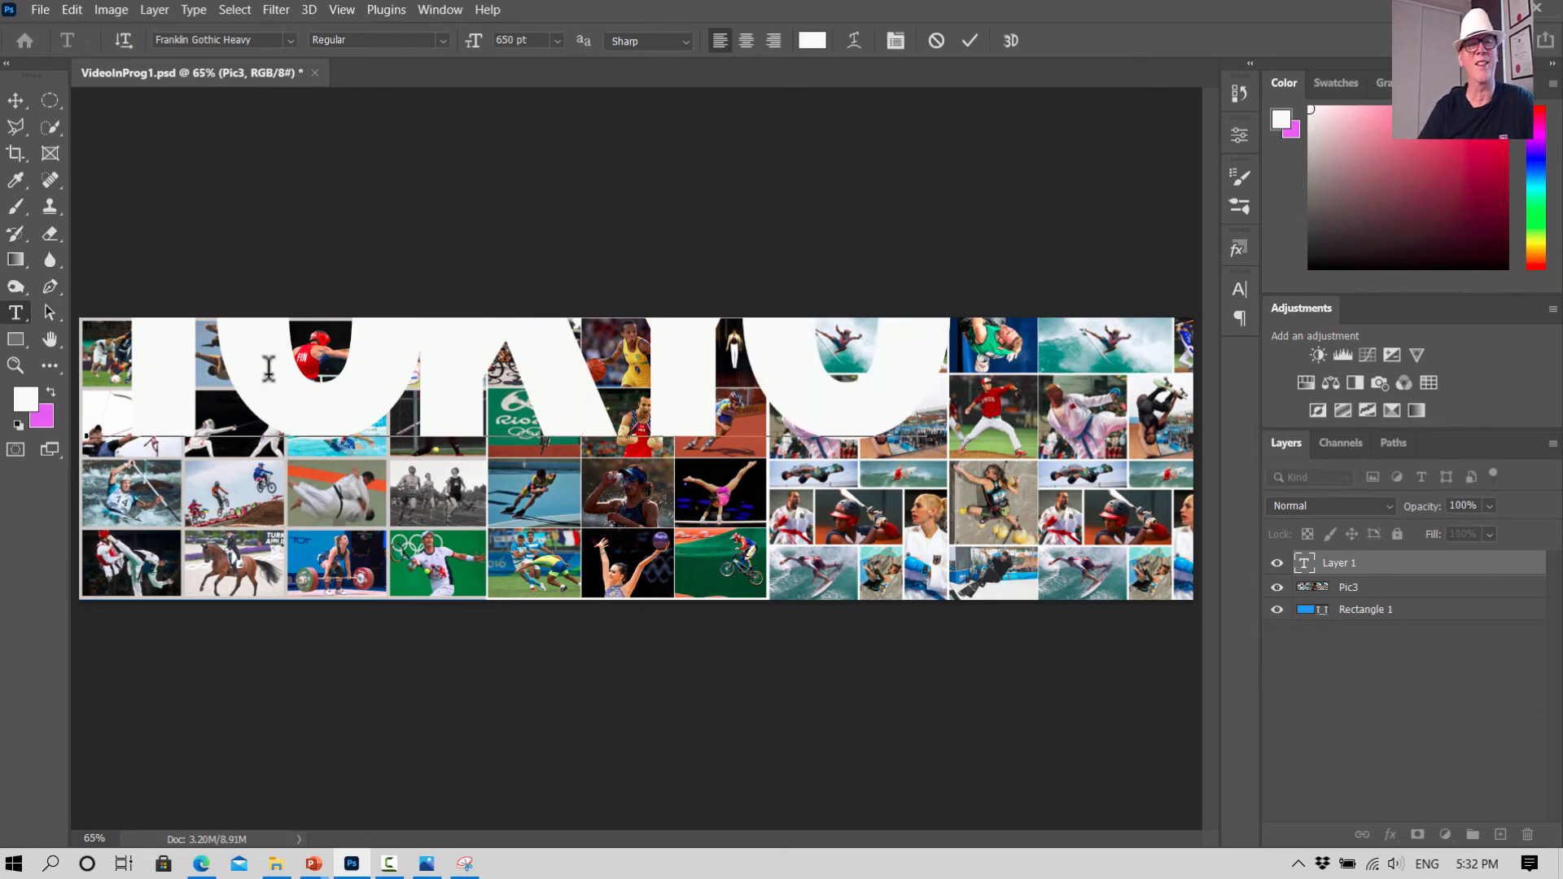
{"action": "left_click", "coordinate": [14, 99]}
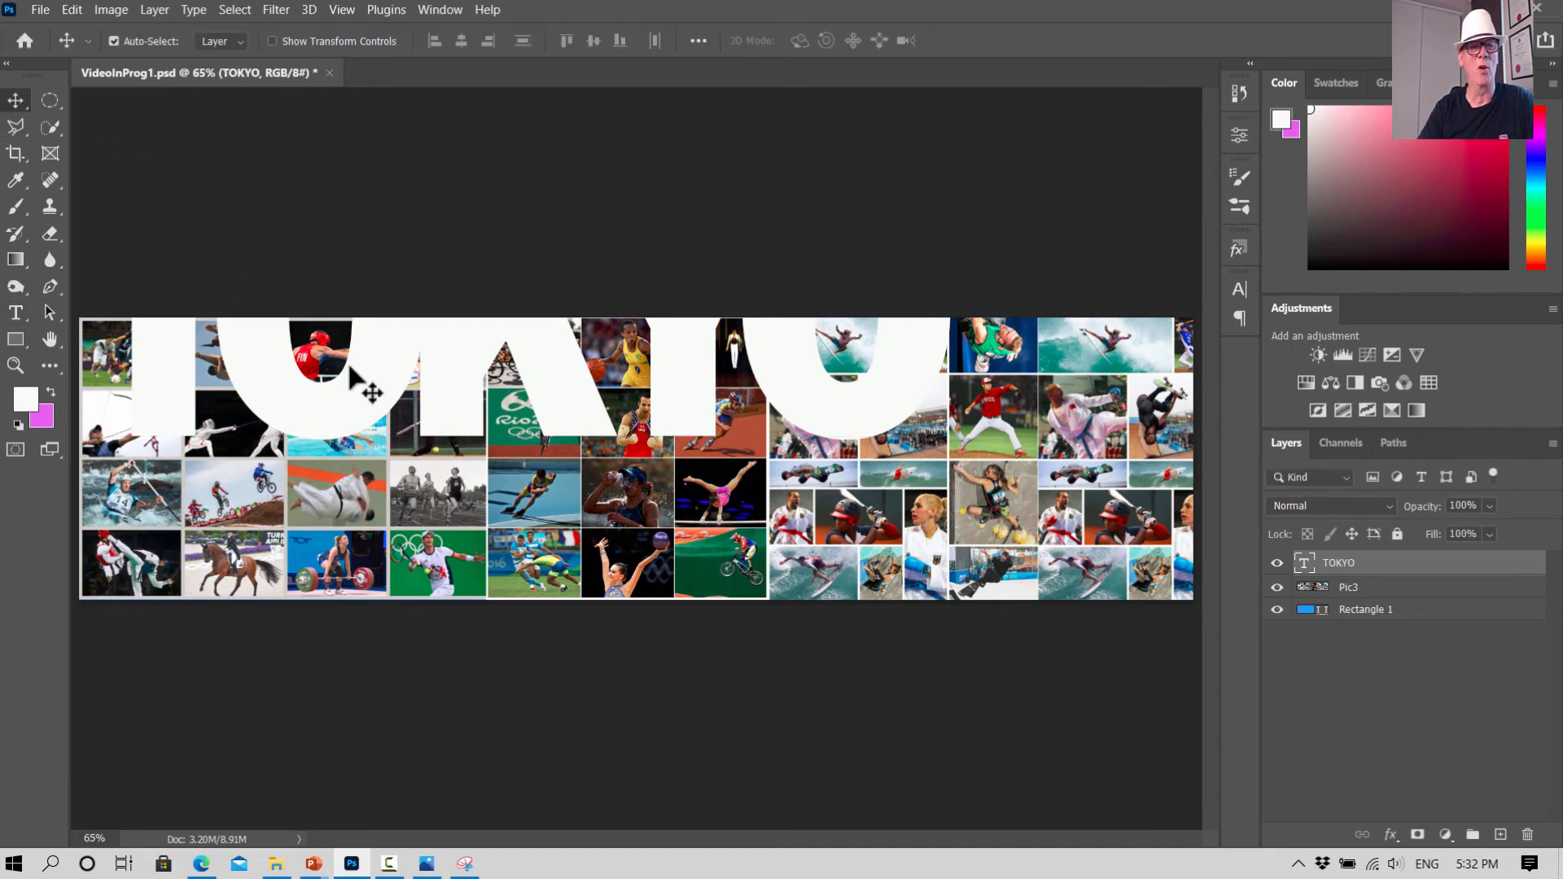
{"action": "left_click_drag", "start_coordinate": [383, 403], "coordinate": [481, 540]}
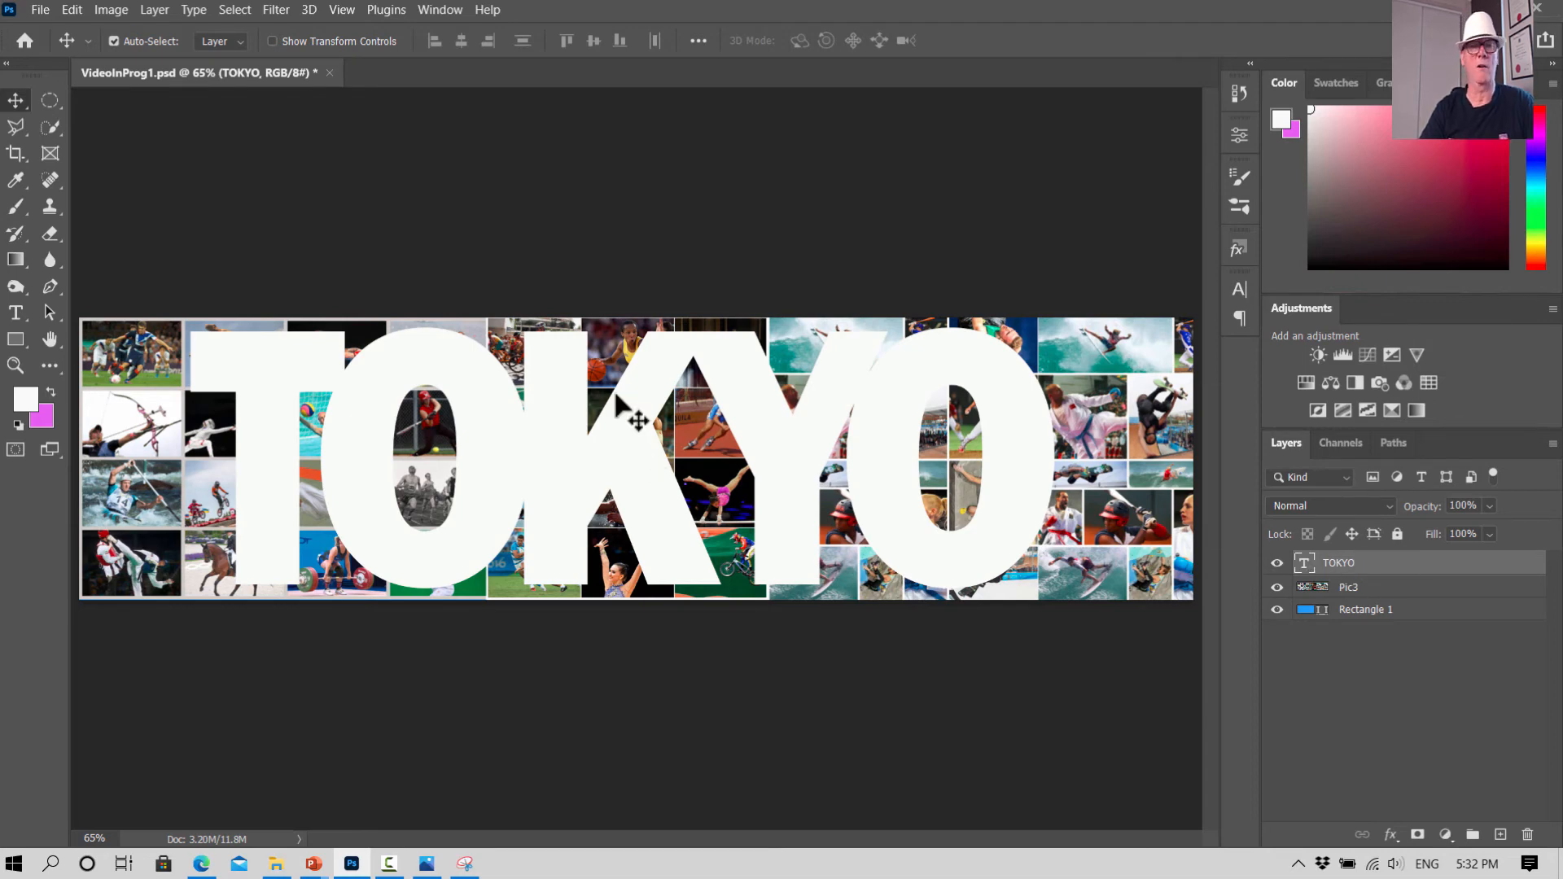
Step: Show the Character settings again and loosen the TOKYO text's tracking through -50 and -25 to -10
{"action": "left_click", "coordinate": [432, 8]}
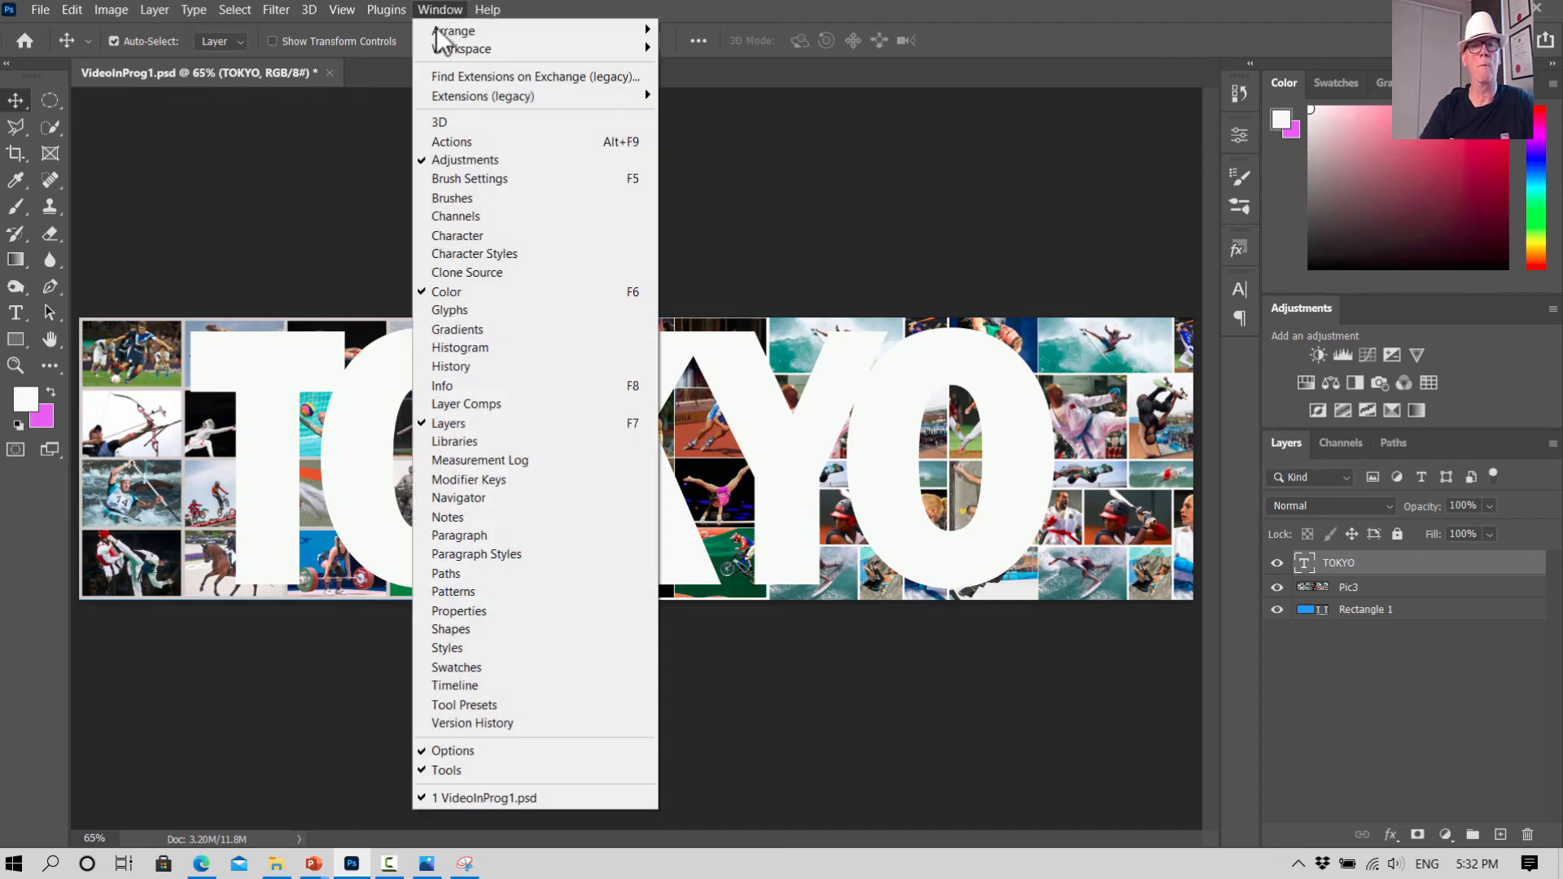
{"action": "left_click", "coordinate": [472, 231]}
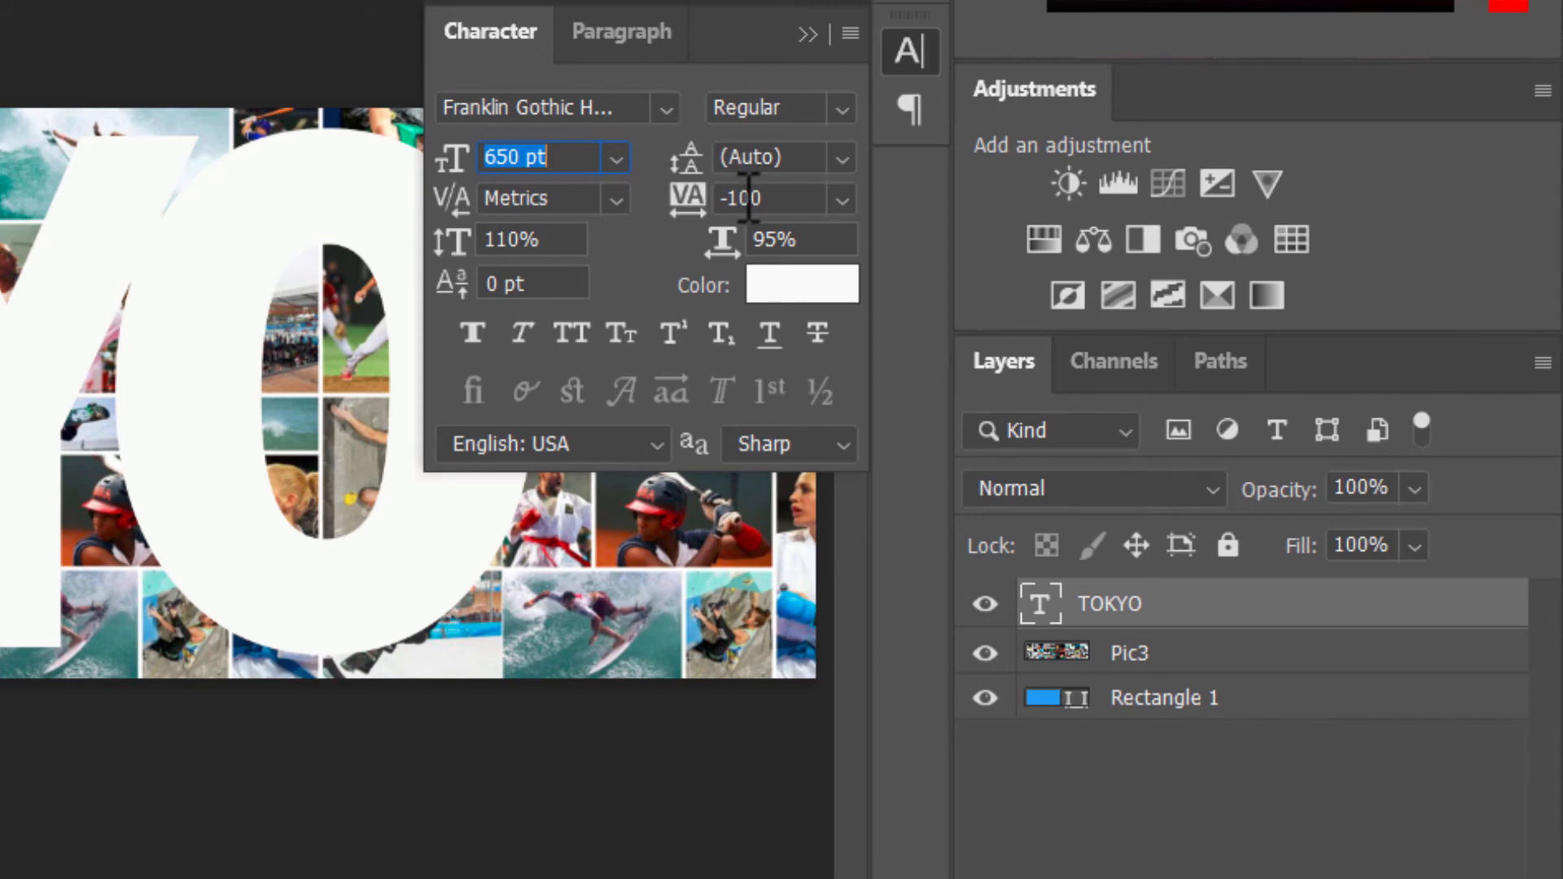
{"action": "left_click", "coordinate": [841, 201]}
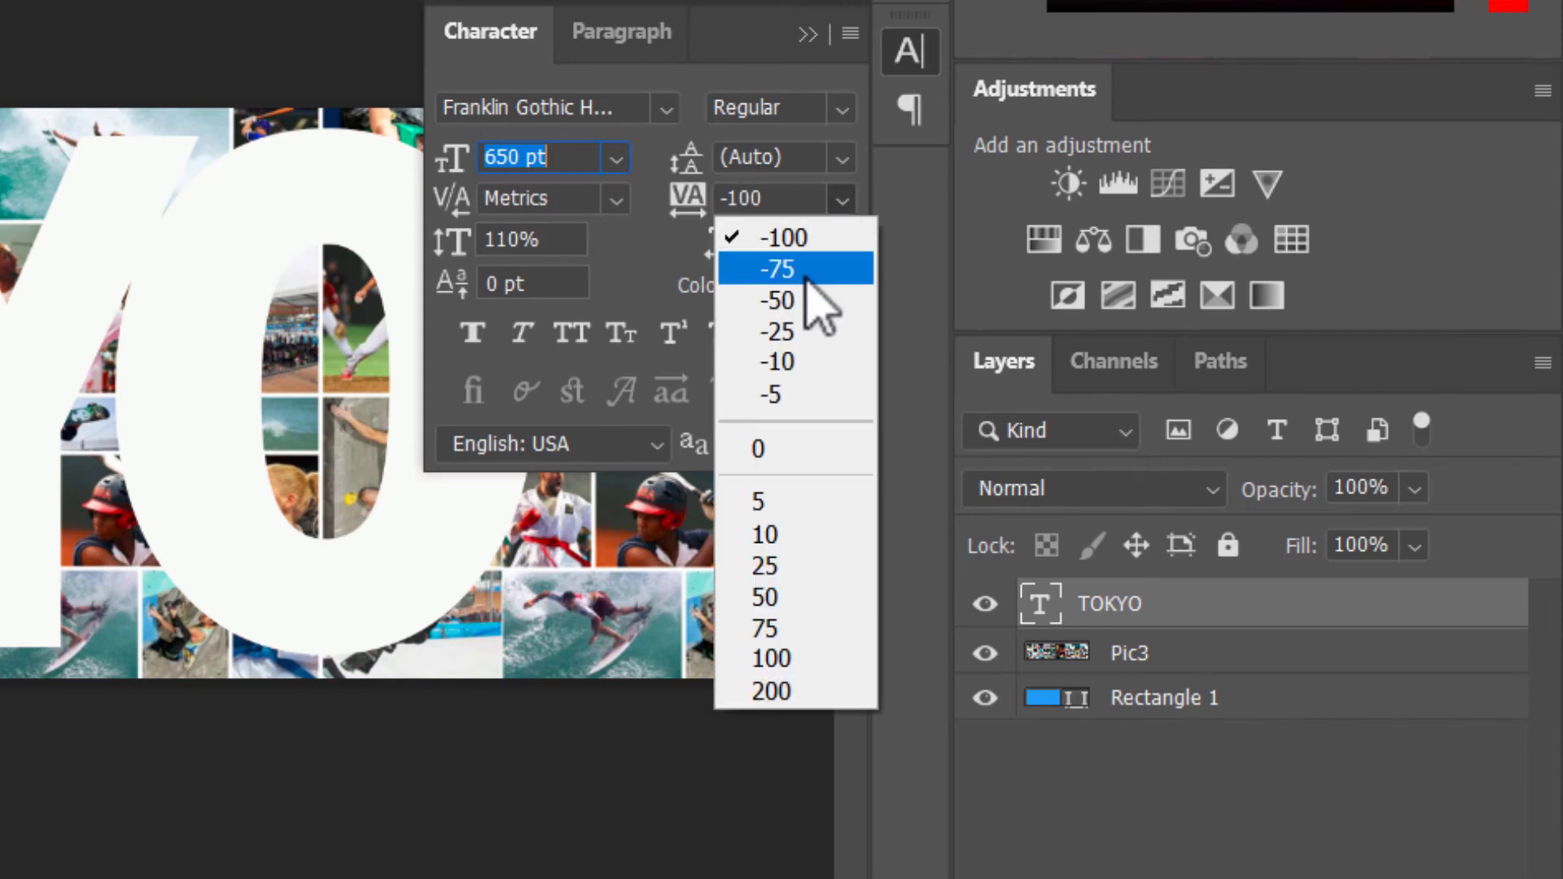
{"action": "left_click", "coordinate": [815, 301]}
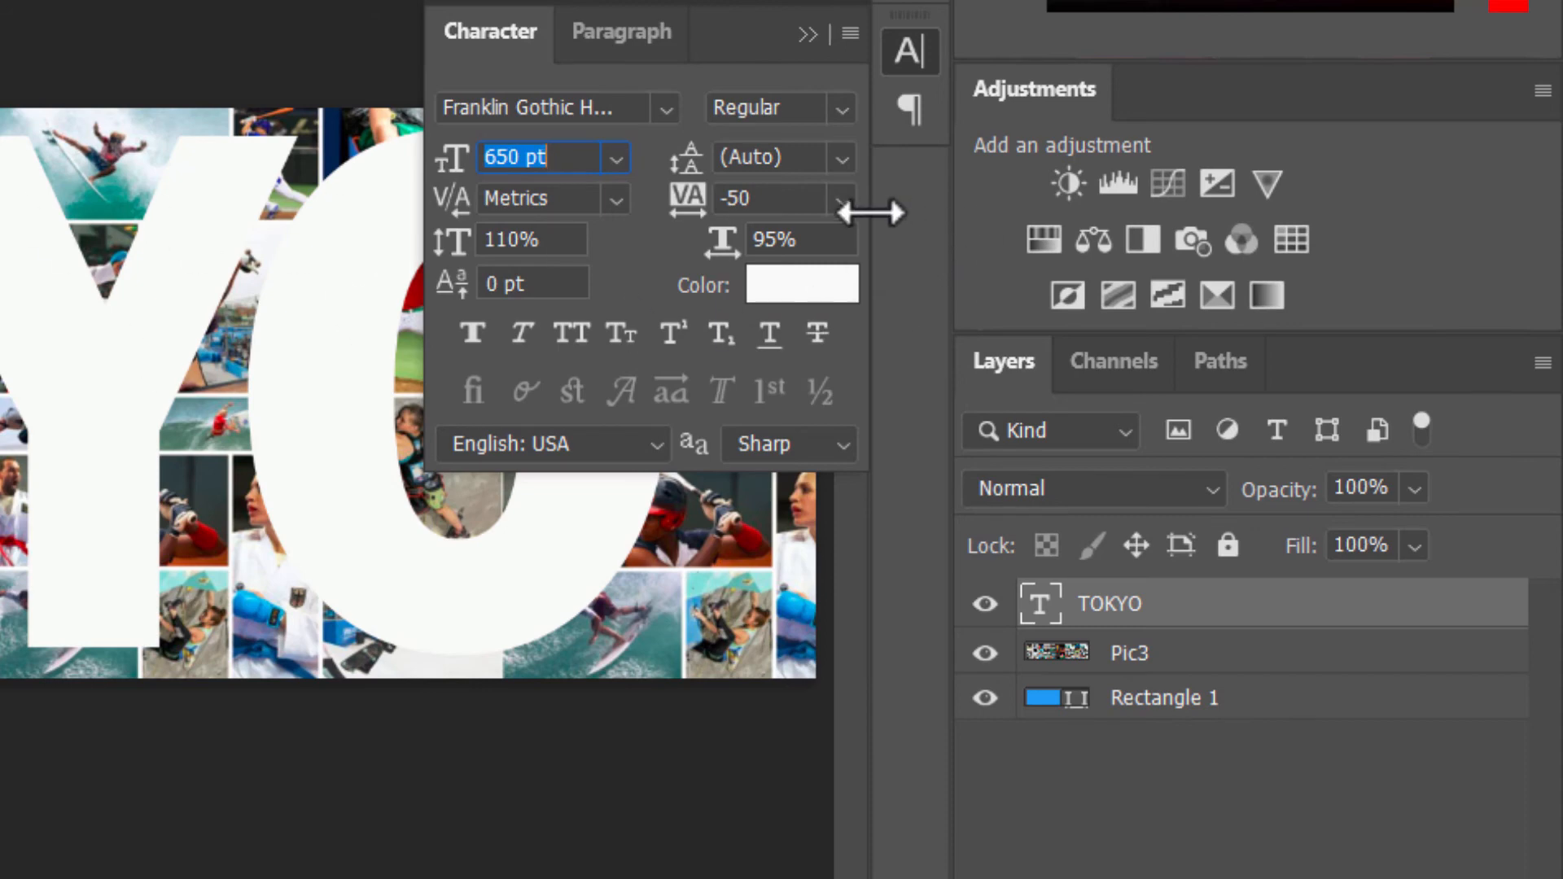
{"action": "left_click", "coordinate": [842, 201]}
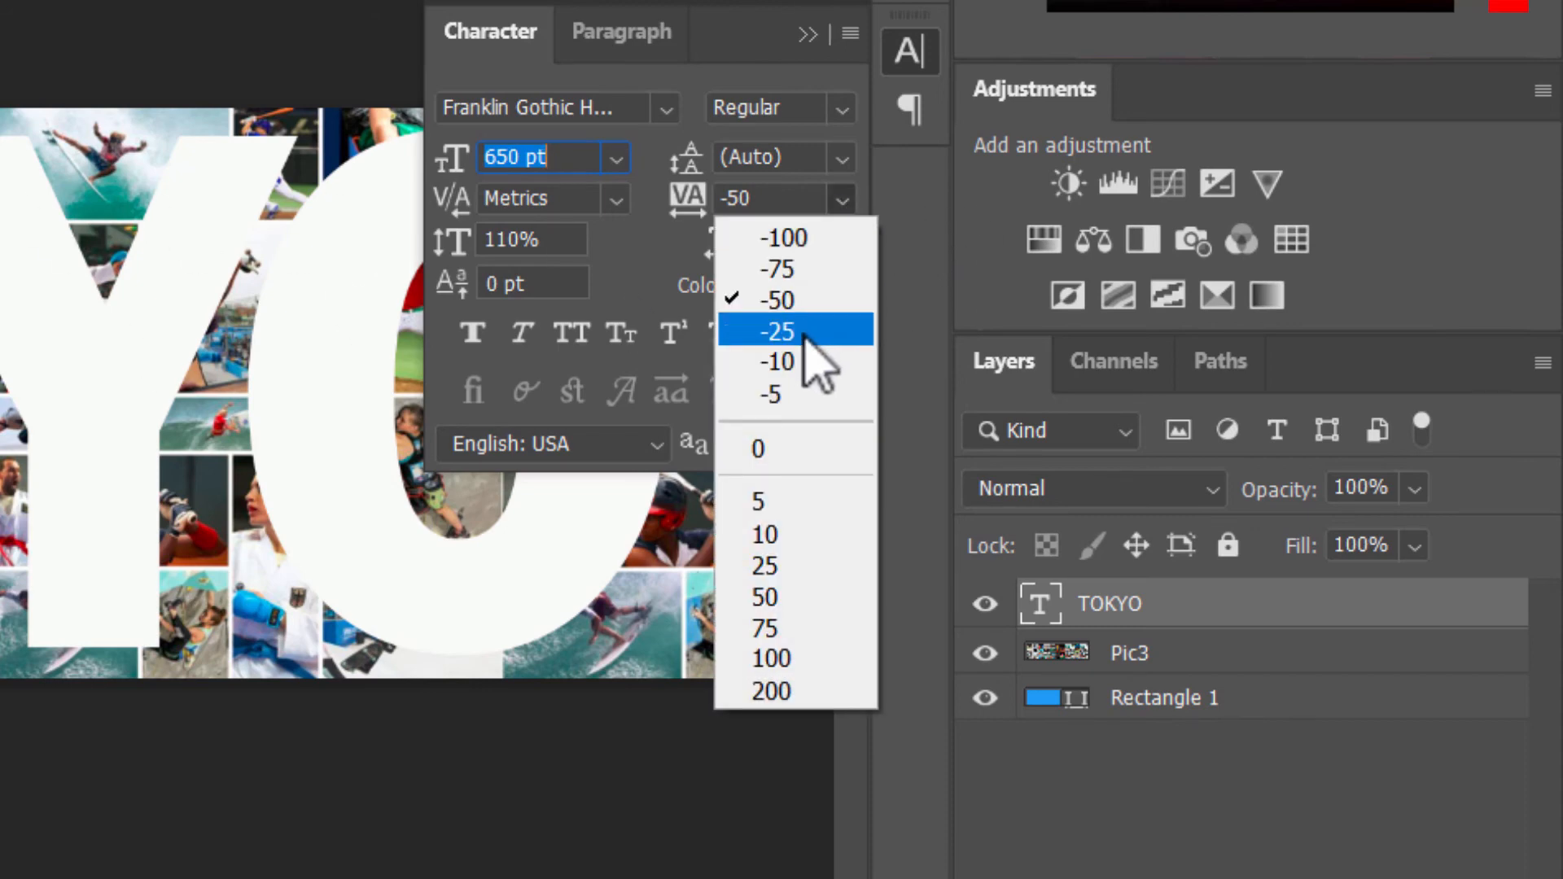
{"action": "left_click", "coordinate": [777, 331]}
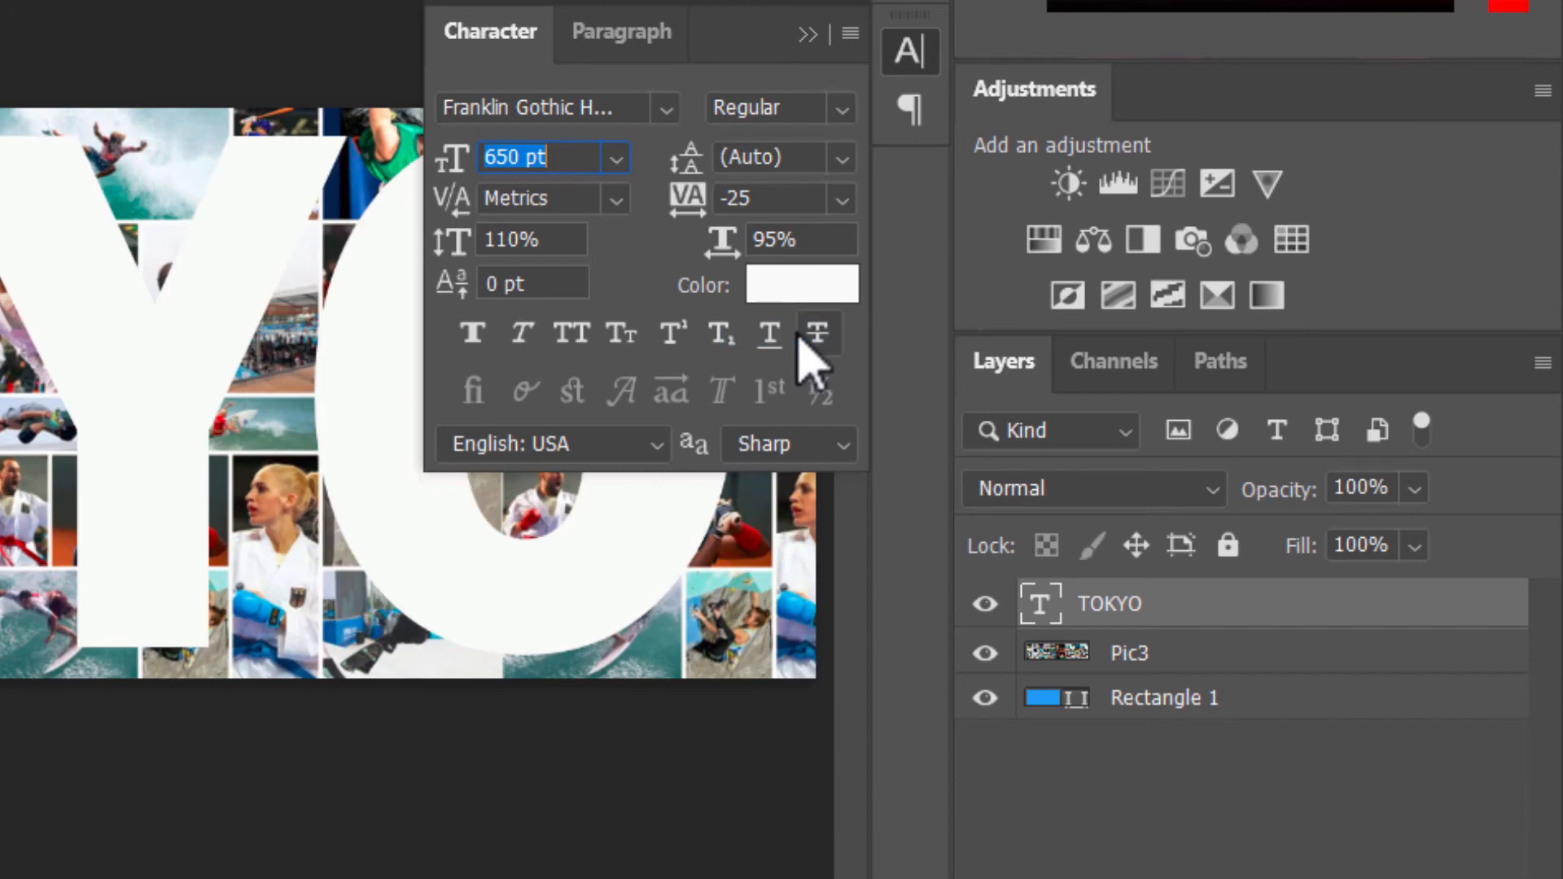
{"action": "left_click", "coordinate": [851, 205]}
{"action": "left_click", "coordinate": [796, 356]}
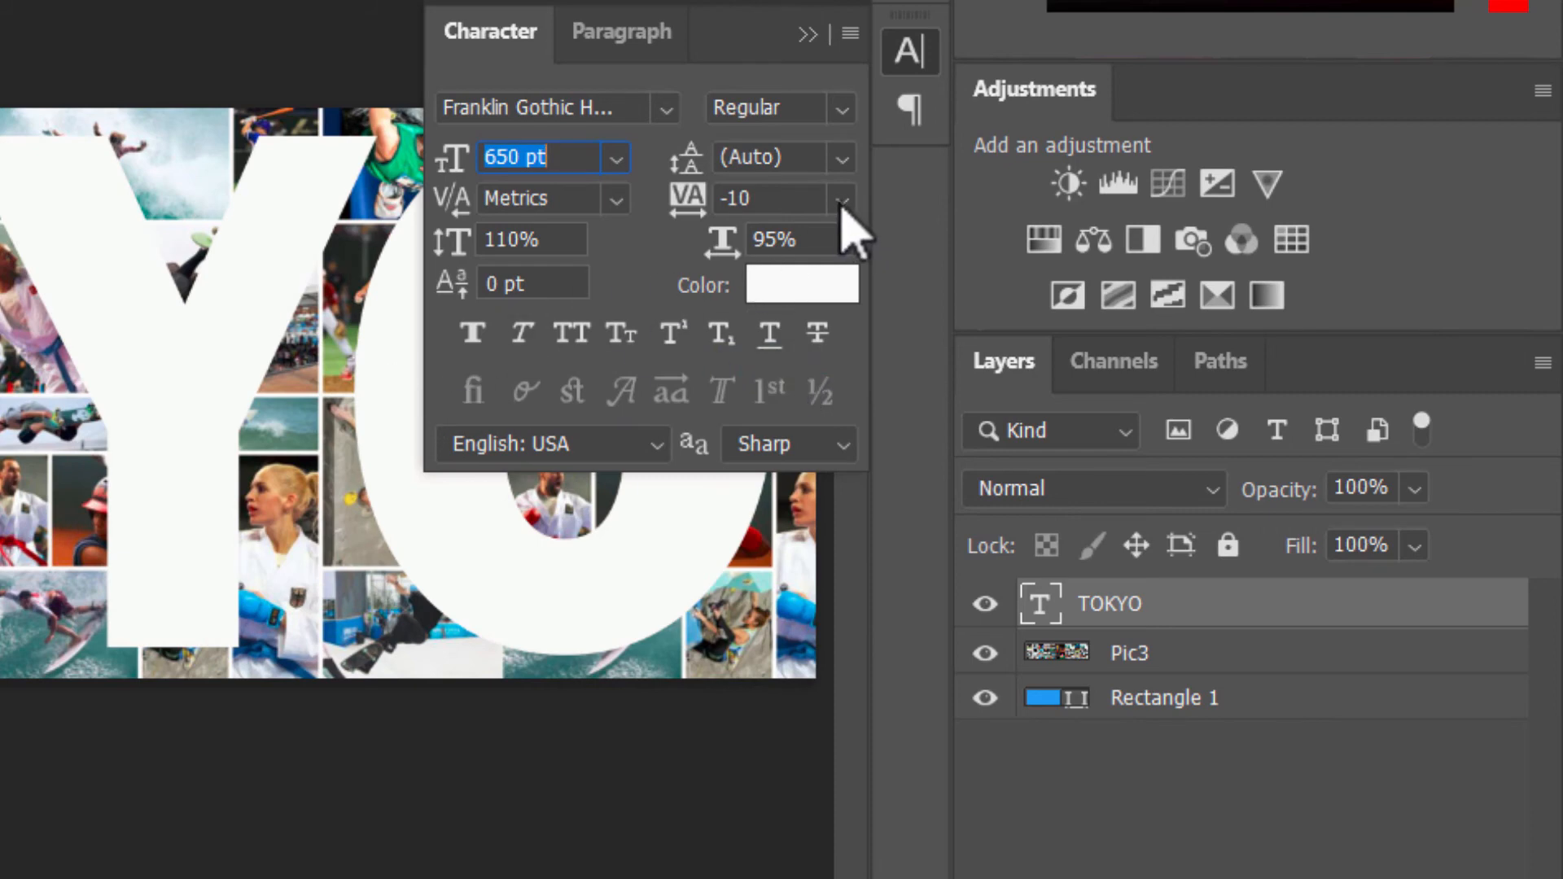
Step: Widen the TOKYO text to a horizontal scale of 100%
{"action": "left_click", "coordinate": [789, 238]}
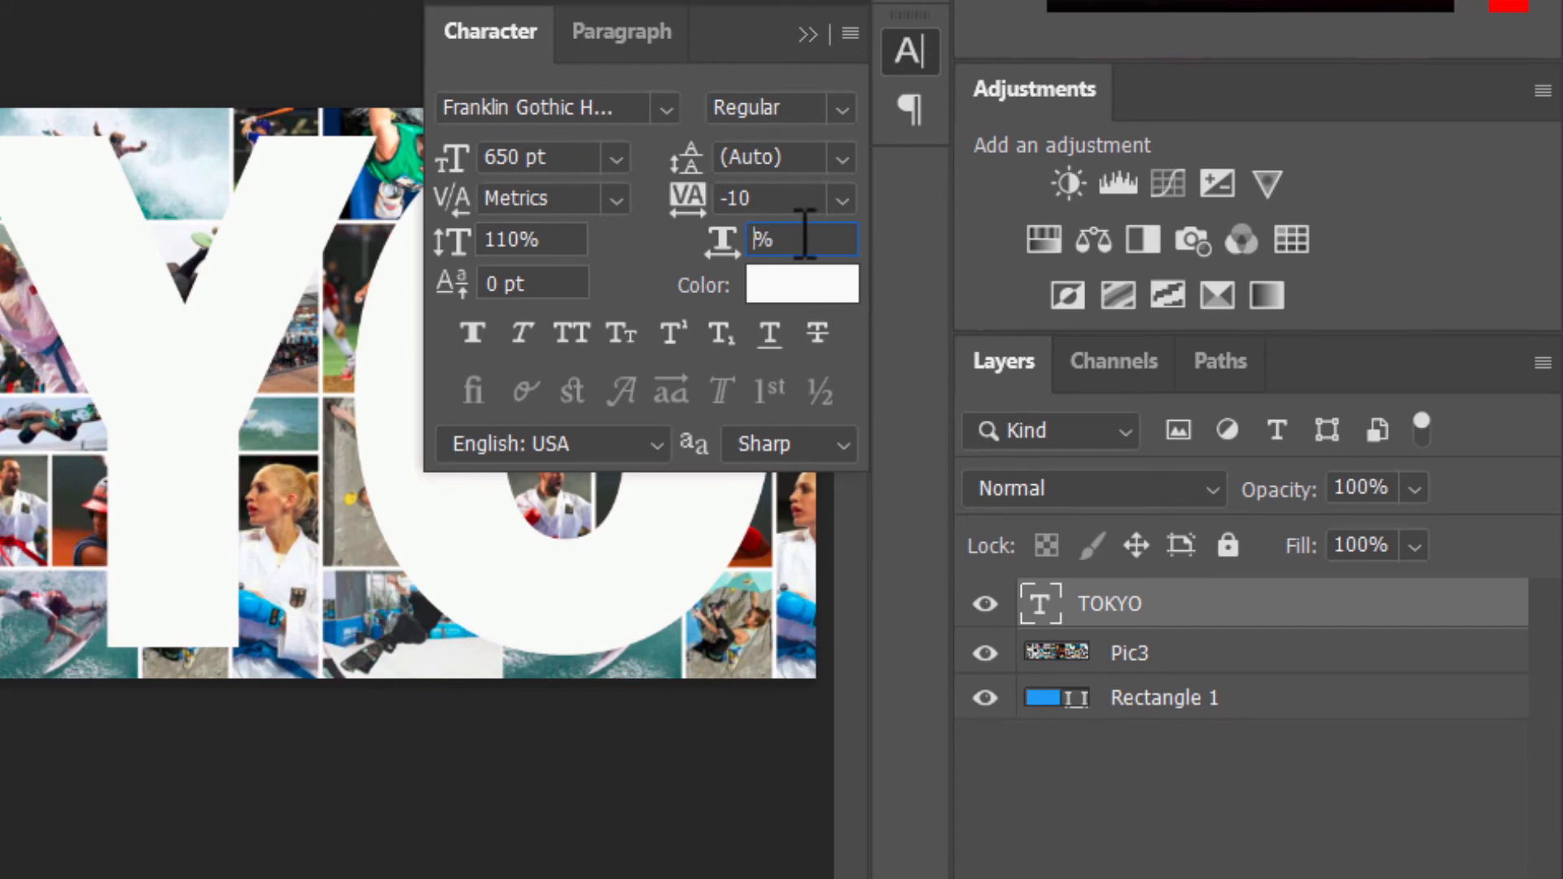
{"action": "type", "text": "100"}
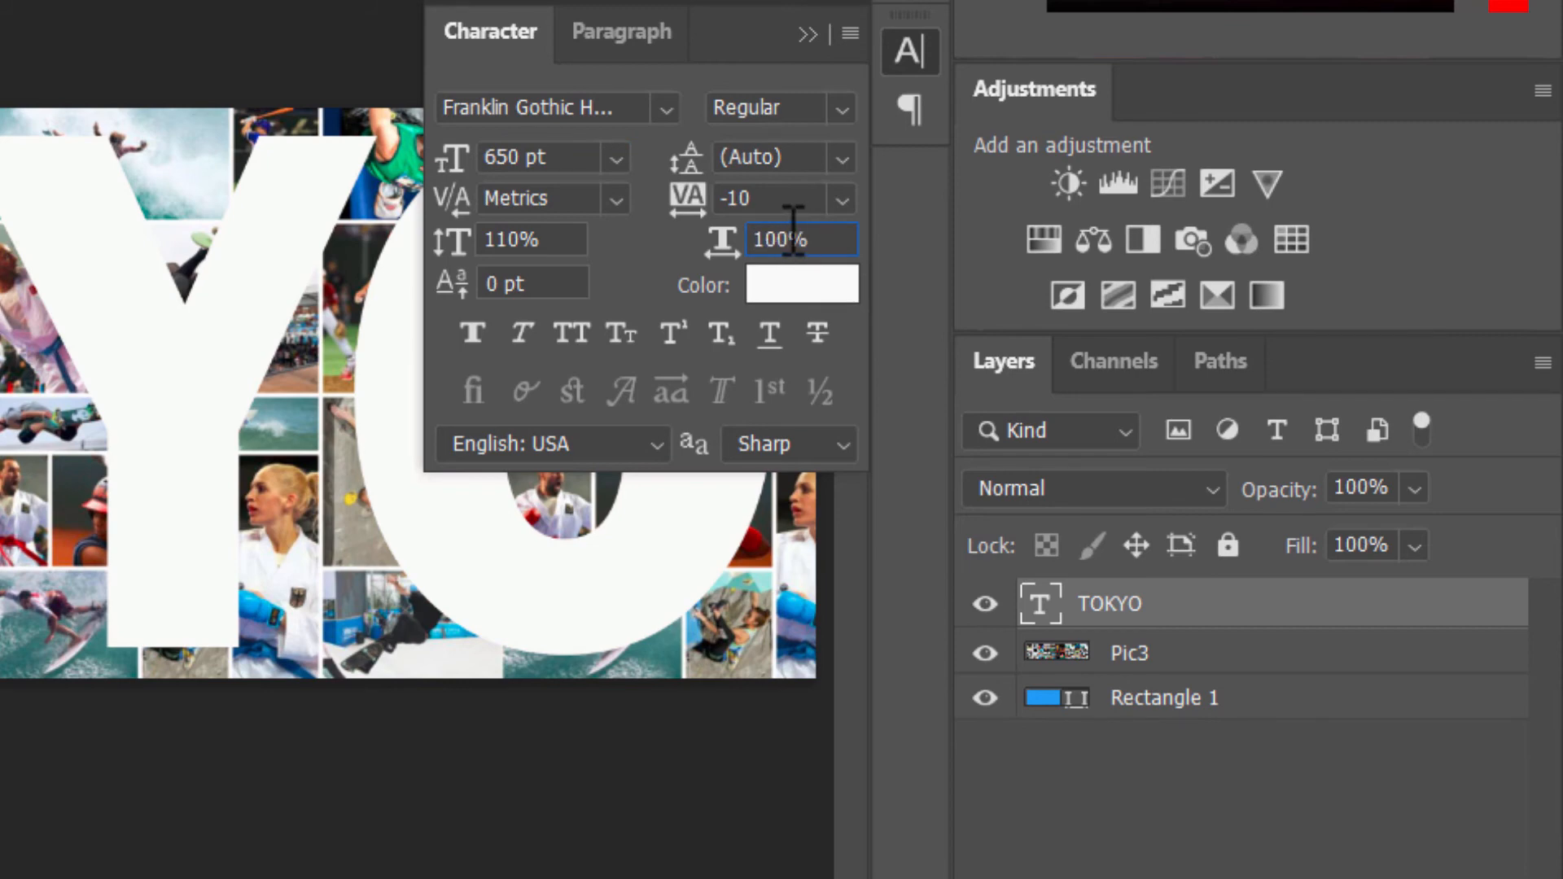
{"action": "key", "text": "Return"}
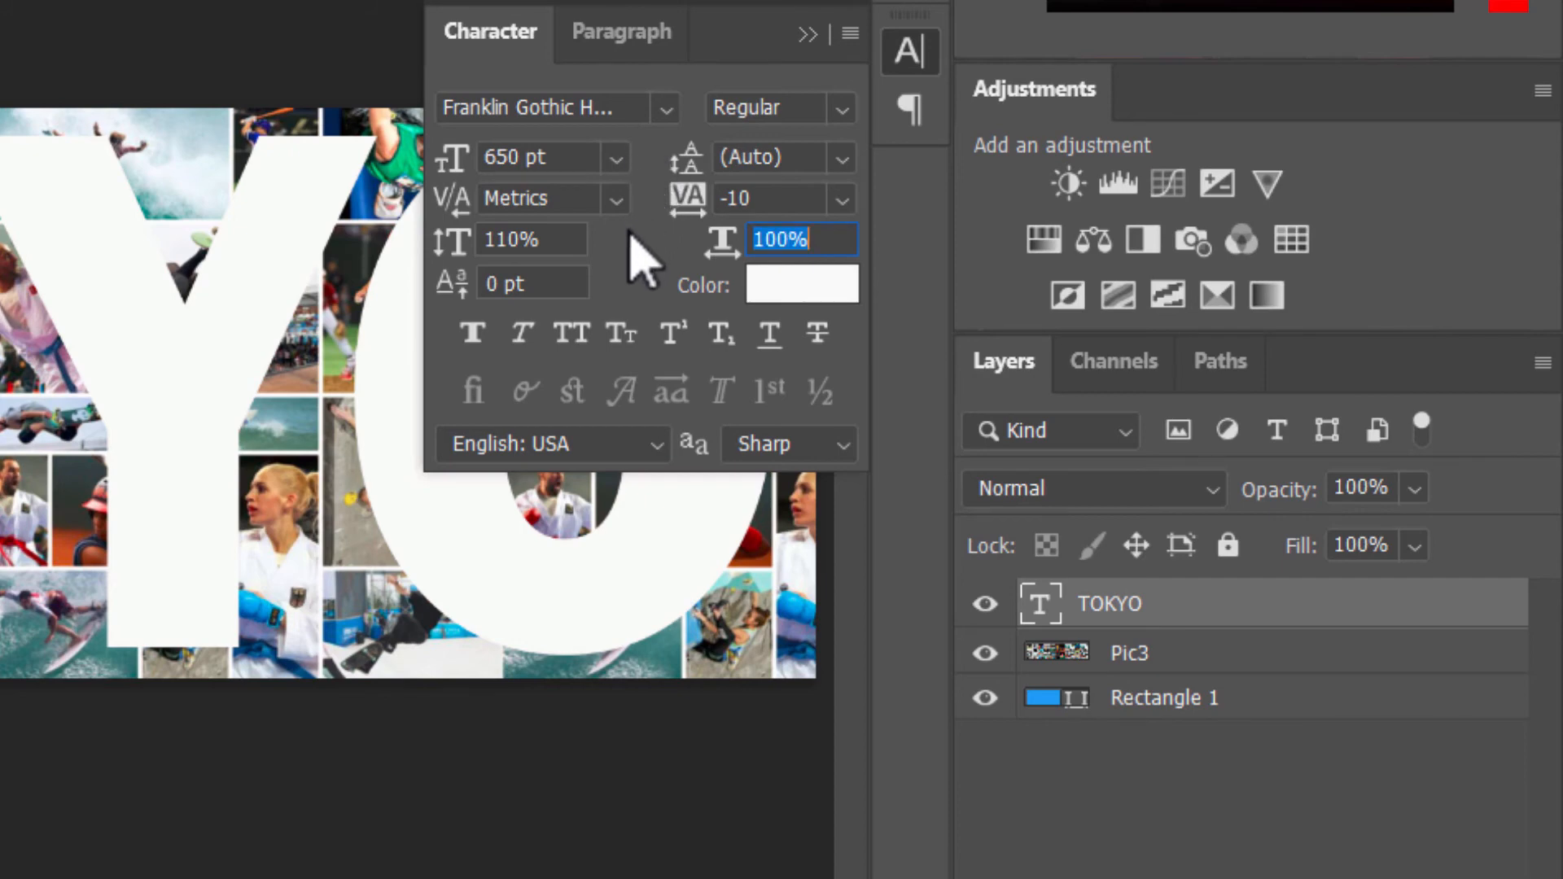
{"action": "left_click", "coordinate": [585, 272]}
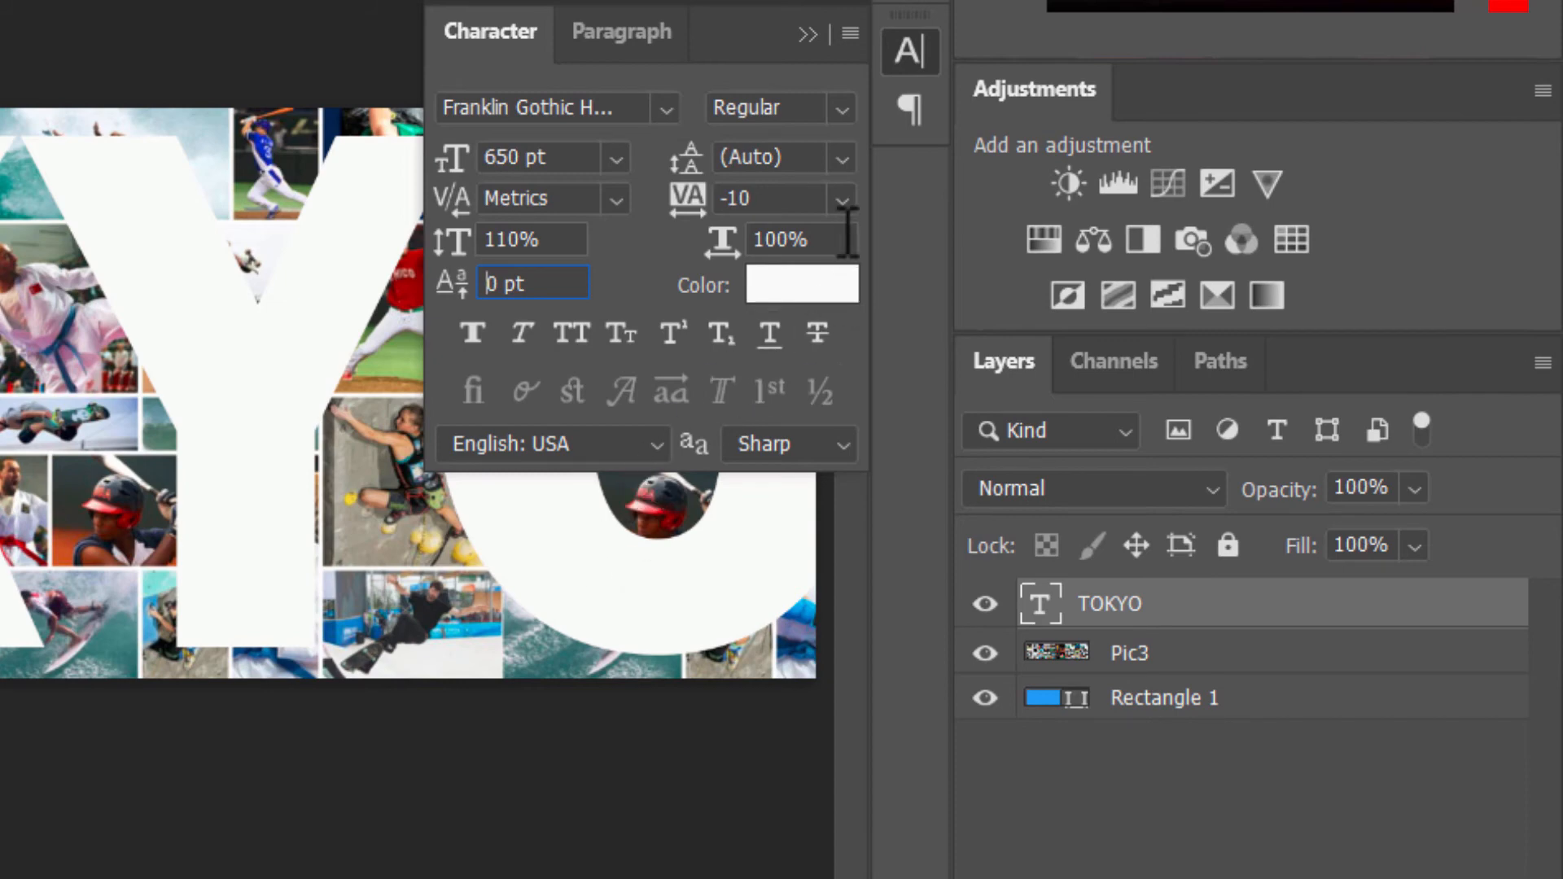
Step: Try a wider horizontal scale of 120% on the TOKYO text
{"action": "left_click", "coordinate": [780, 243]}
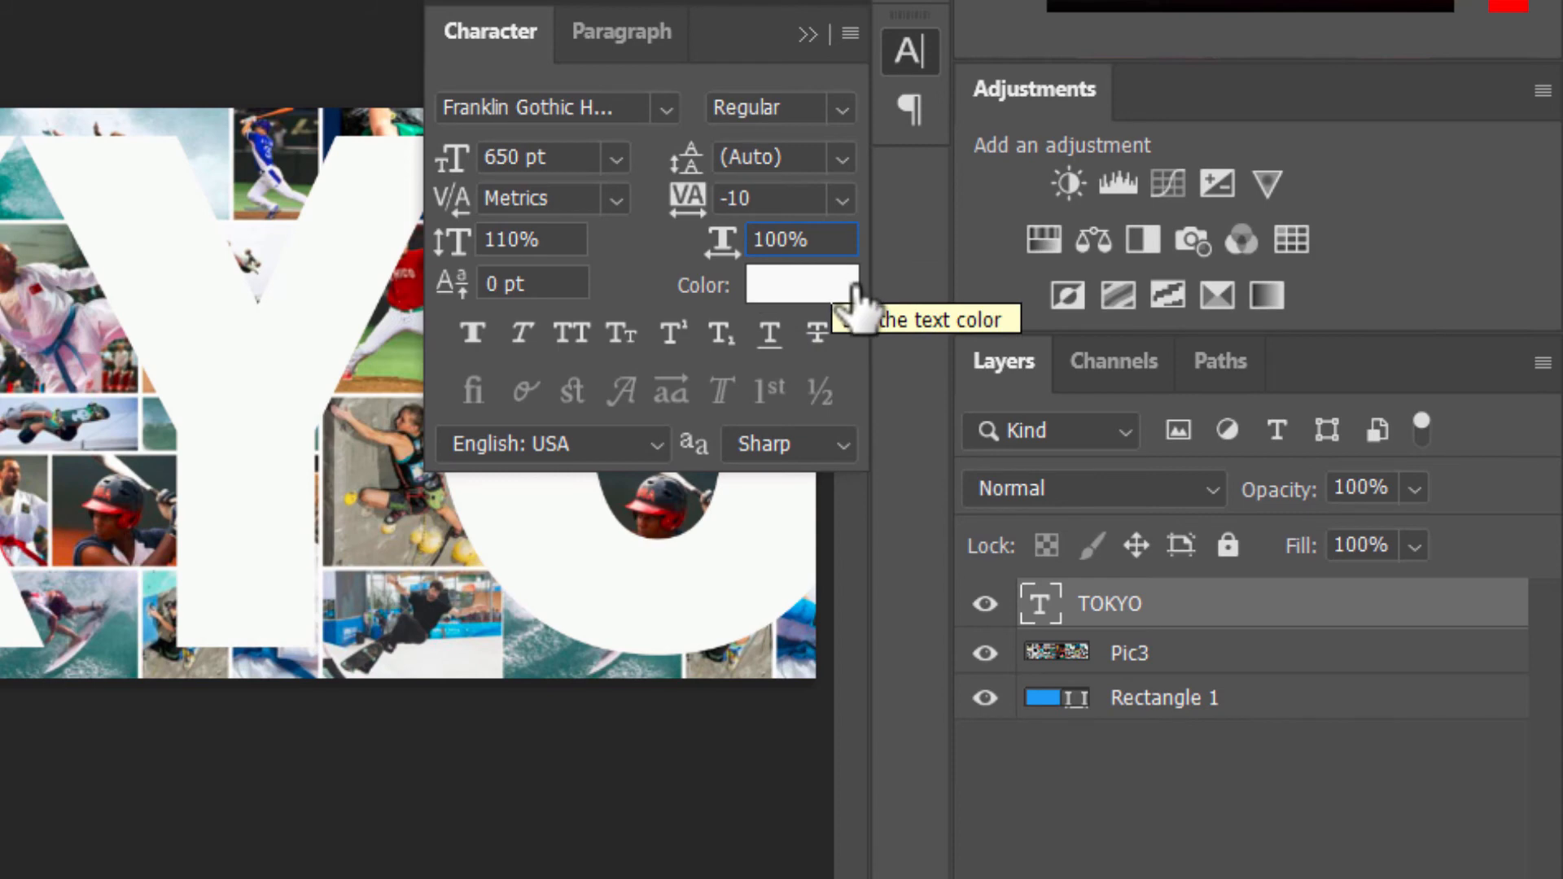
{"action": "type", "text": "2"}
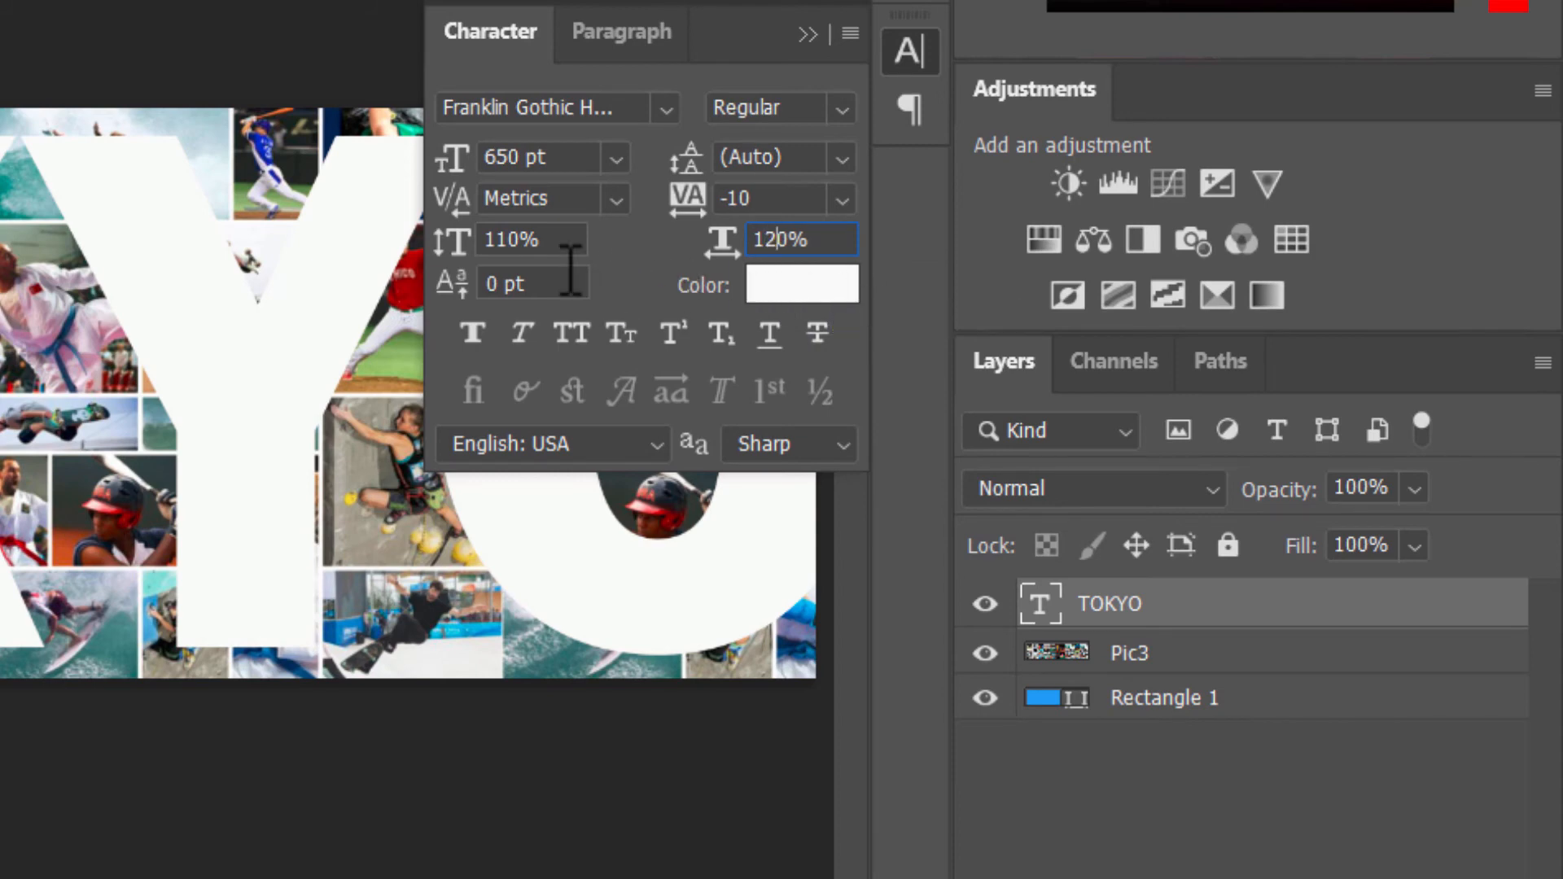
{"action": "key", "text": "Return"}
{"action": "key", "text": "Tab"}
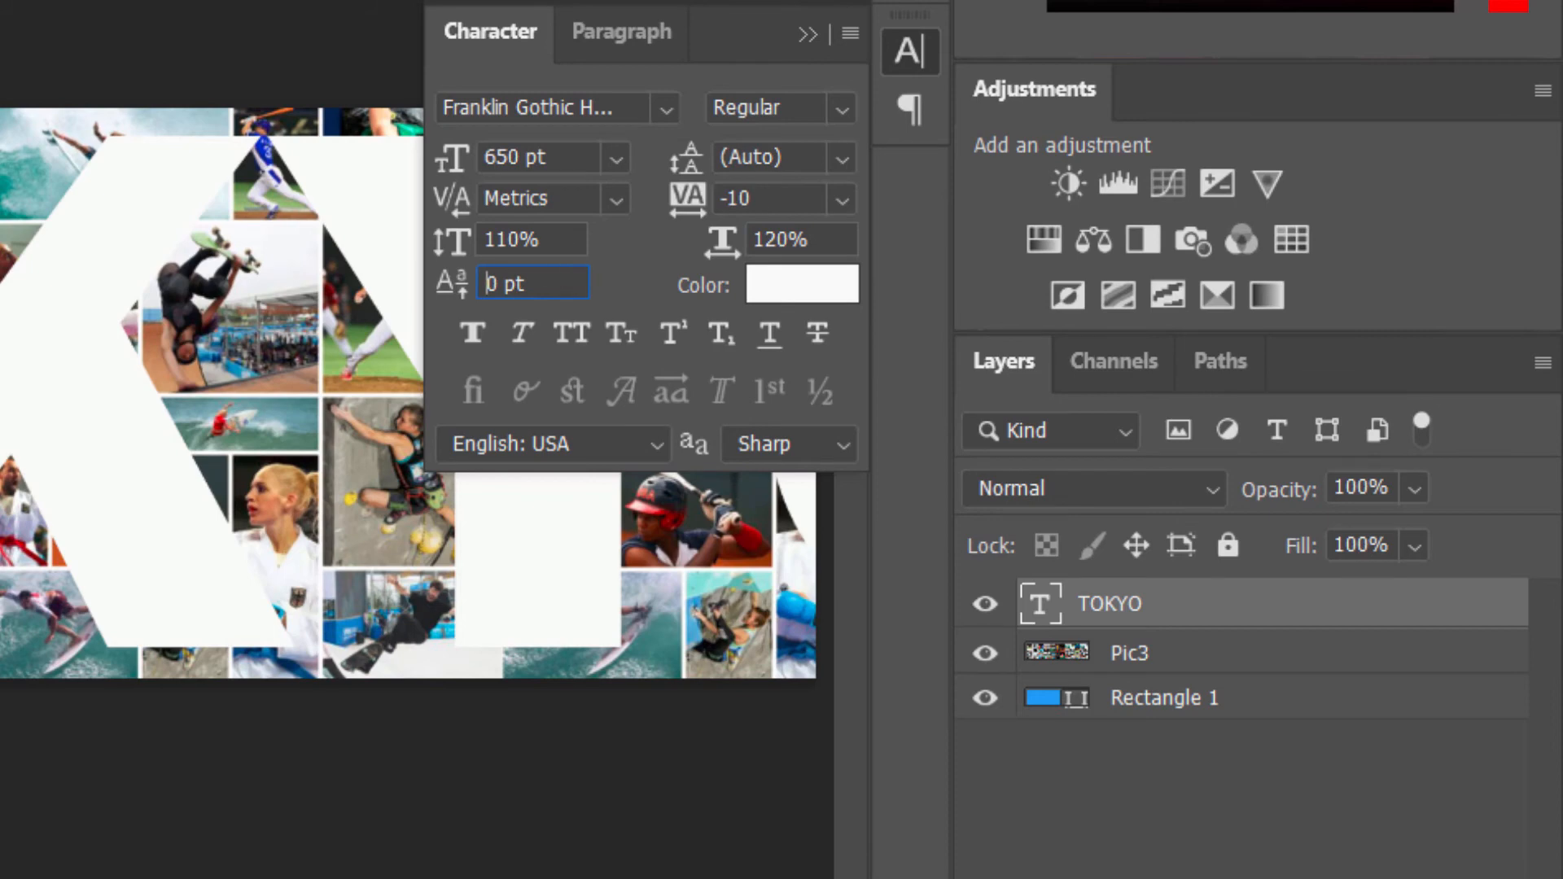
Step: Set the TOKYO text's horizontal scale to 110% and move the text left so the T starts near the collage's left edge
{"action": "left_click", "coordinate": [777, 240]}
{"action": "key", "text": "BackSpace"}
{"action": "type", "text": "1"}
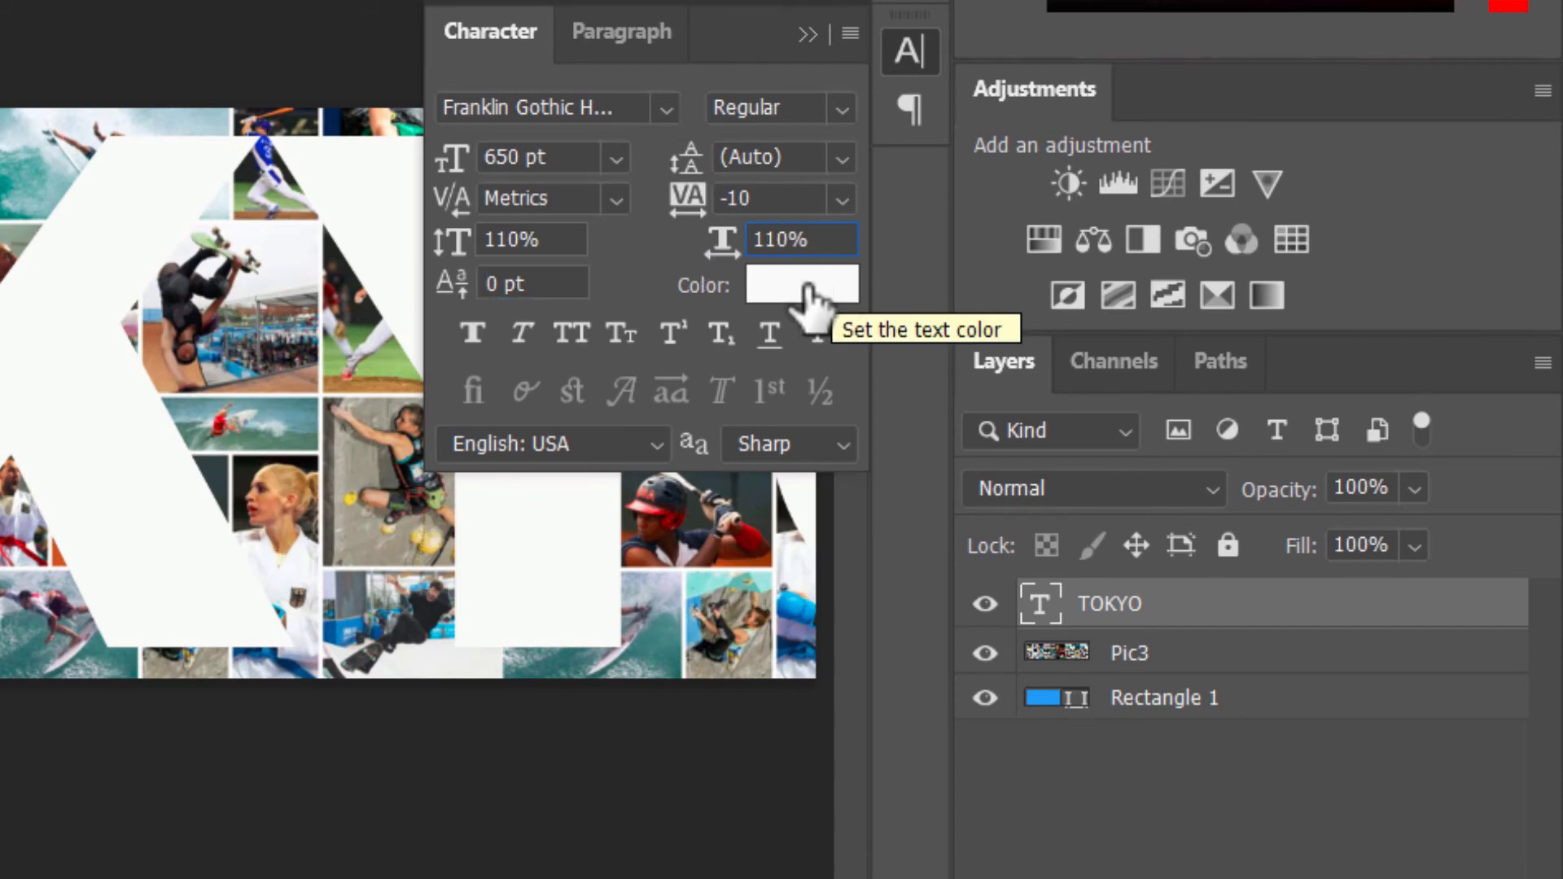
{"action": "key", "text": "Return"}
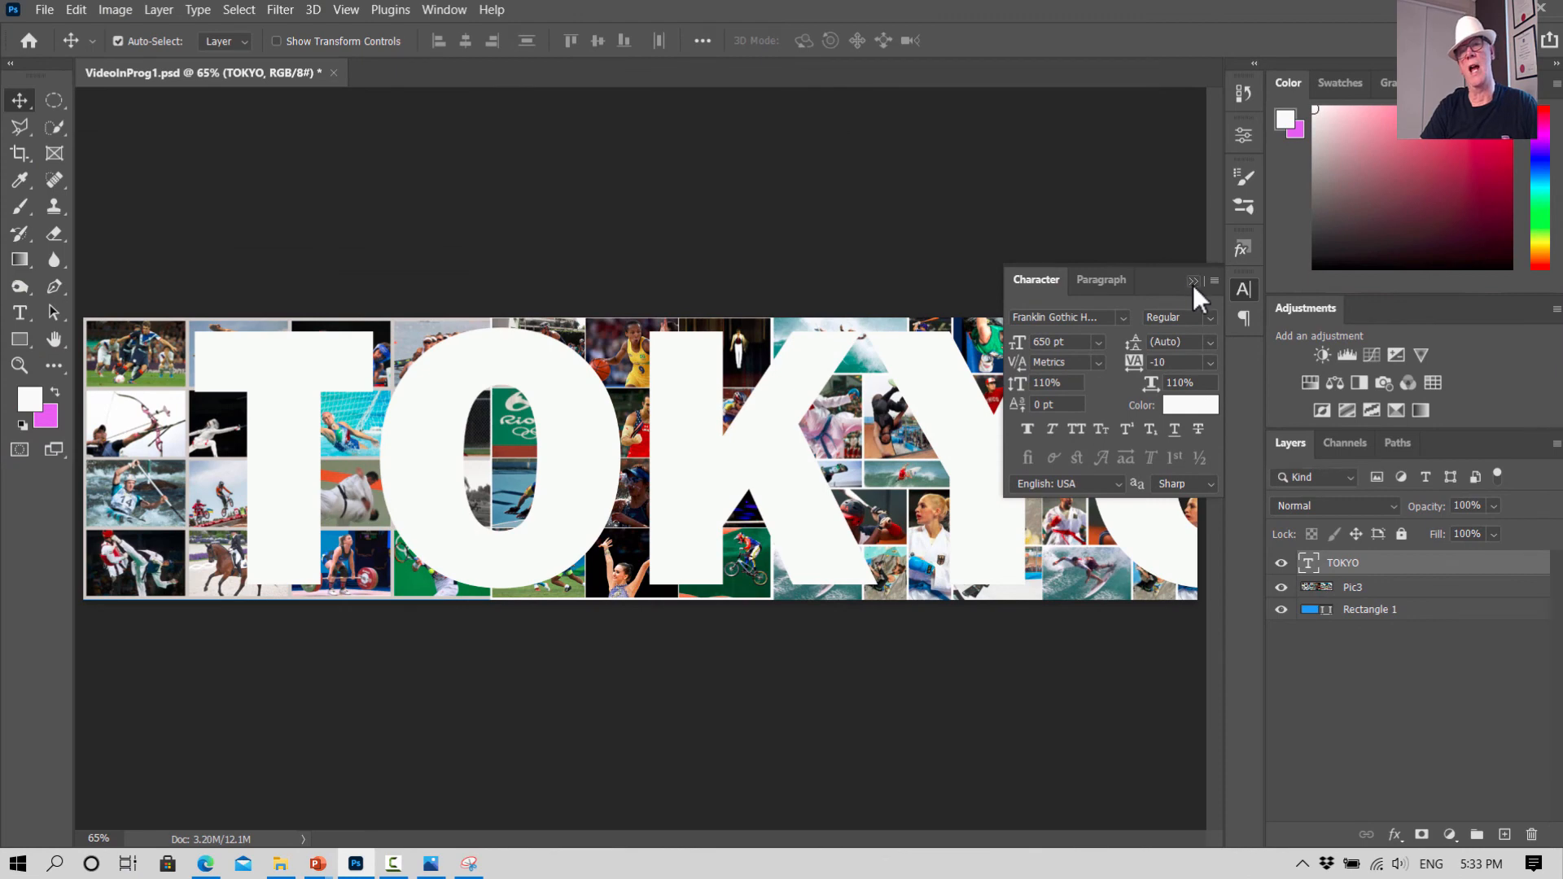
{"action": "left_click", "coordinate": [1192, 281]}
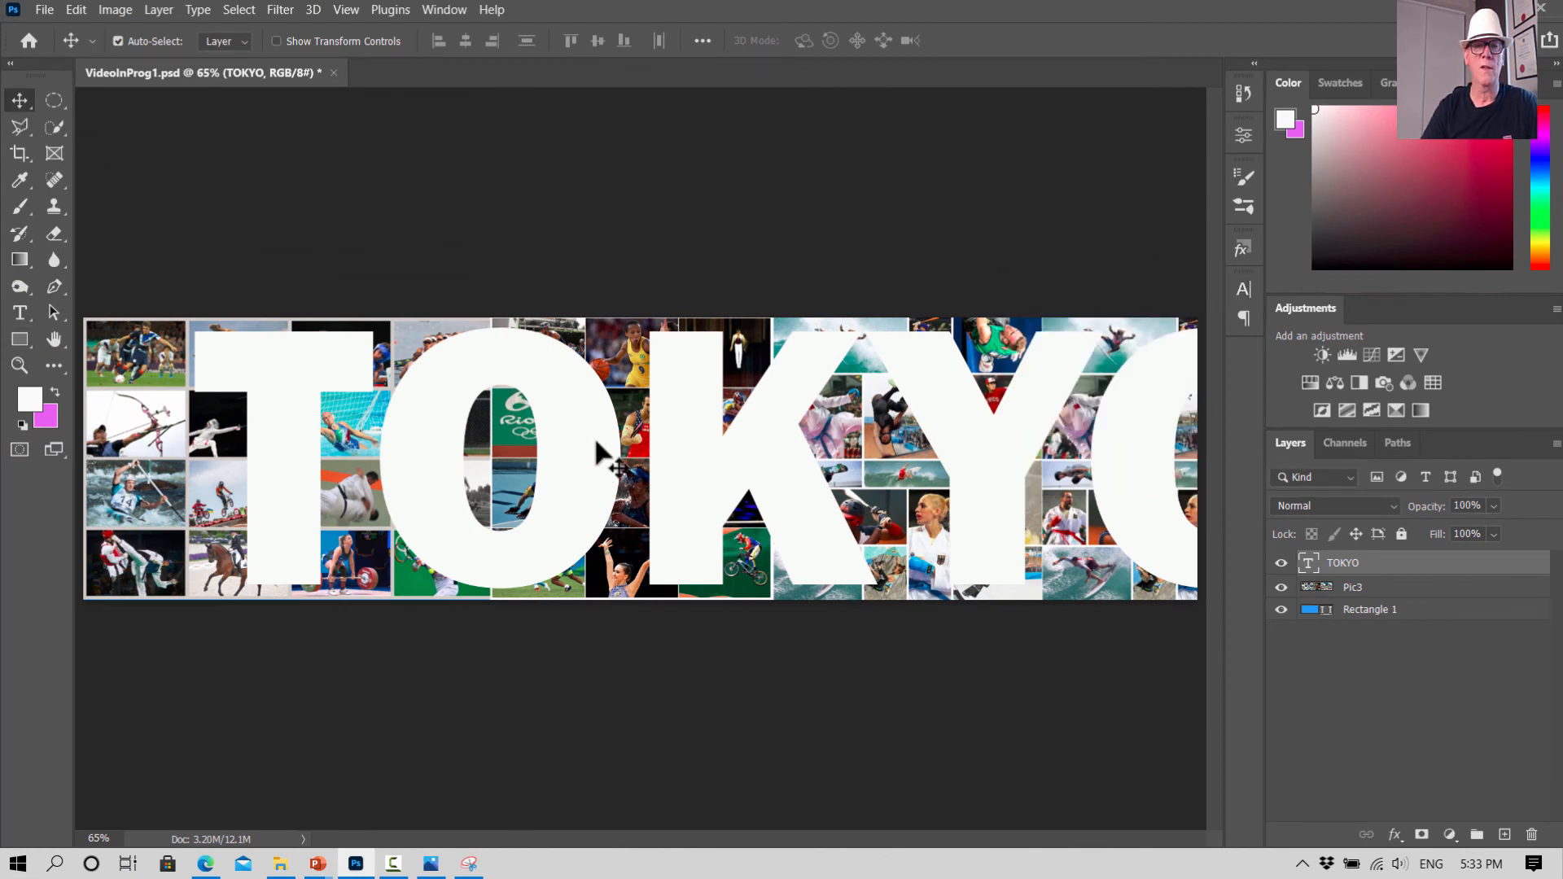
{"action": "left_click_drag", "start_coordinate": [600, 447], "coordinate": [496, 448]}
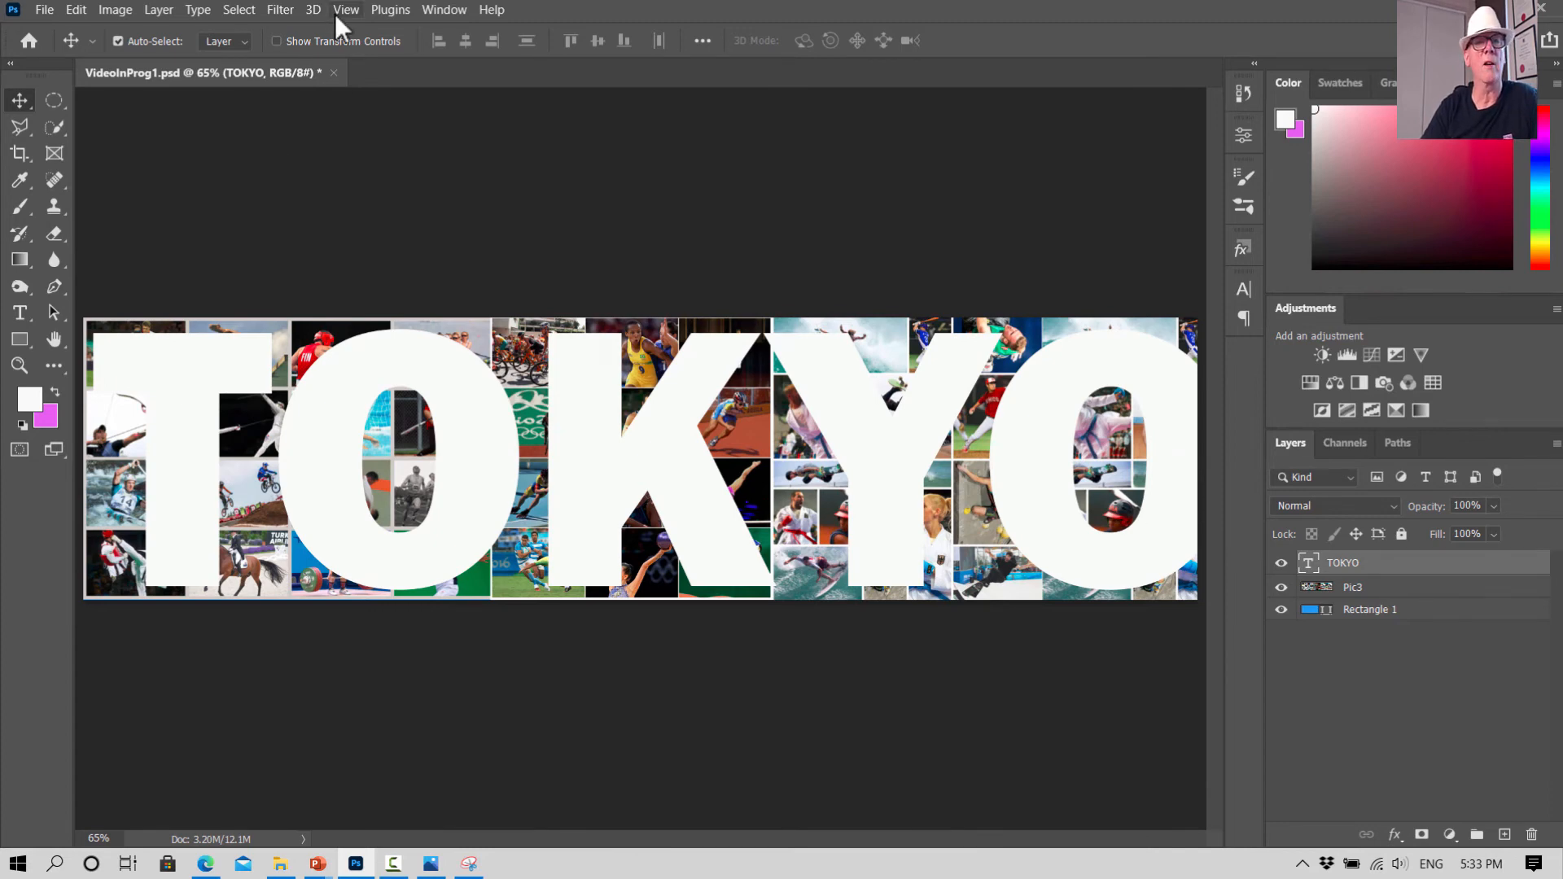
Step: Show the Character settings again and try horizontal scales of 95%, 100% and 110% on the TOKYO text
{"action": "left_click", "coordinate": [426, 9]}
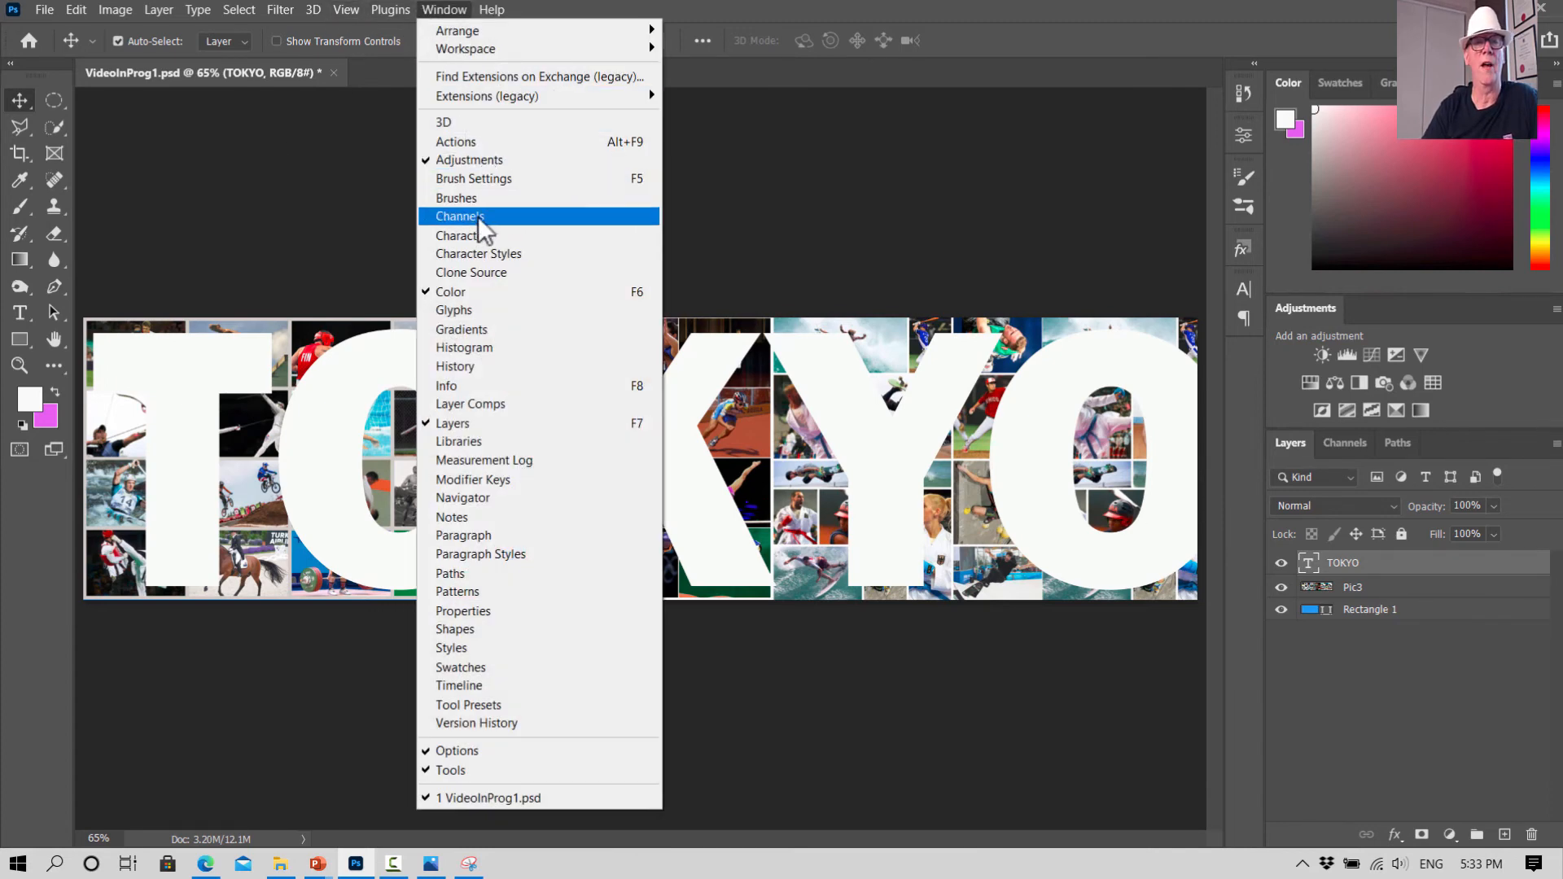
{"action": "left_click", "coordinate": [481, 238]}
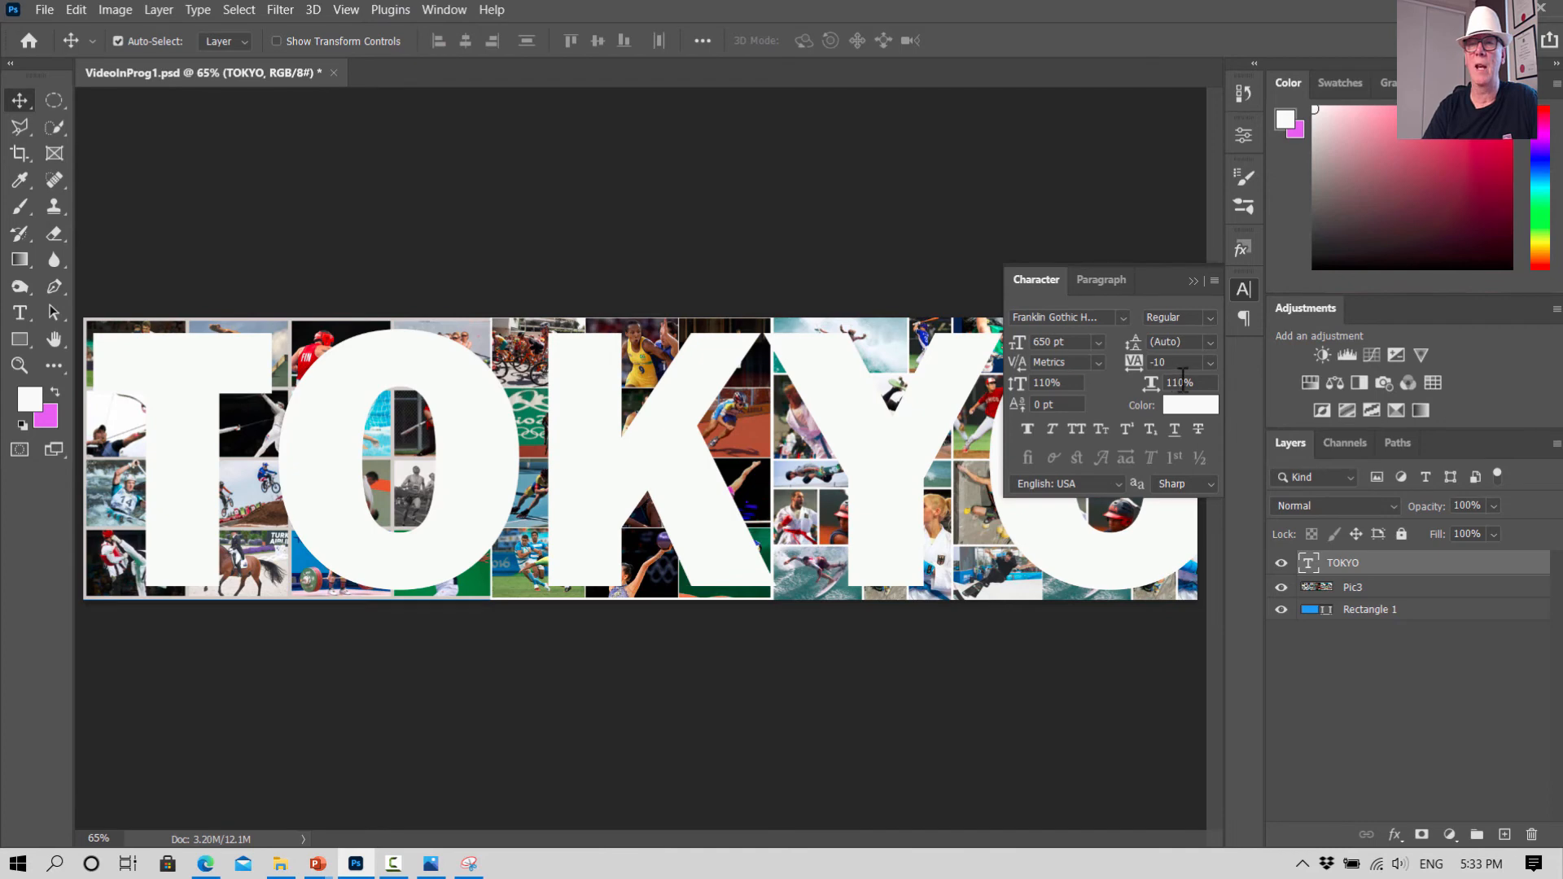
{"action": "key", "text": "BackSpace"}
{"action": "key", "text": "BackSpace"}
{"action": "key", "text": "BackSpace"}
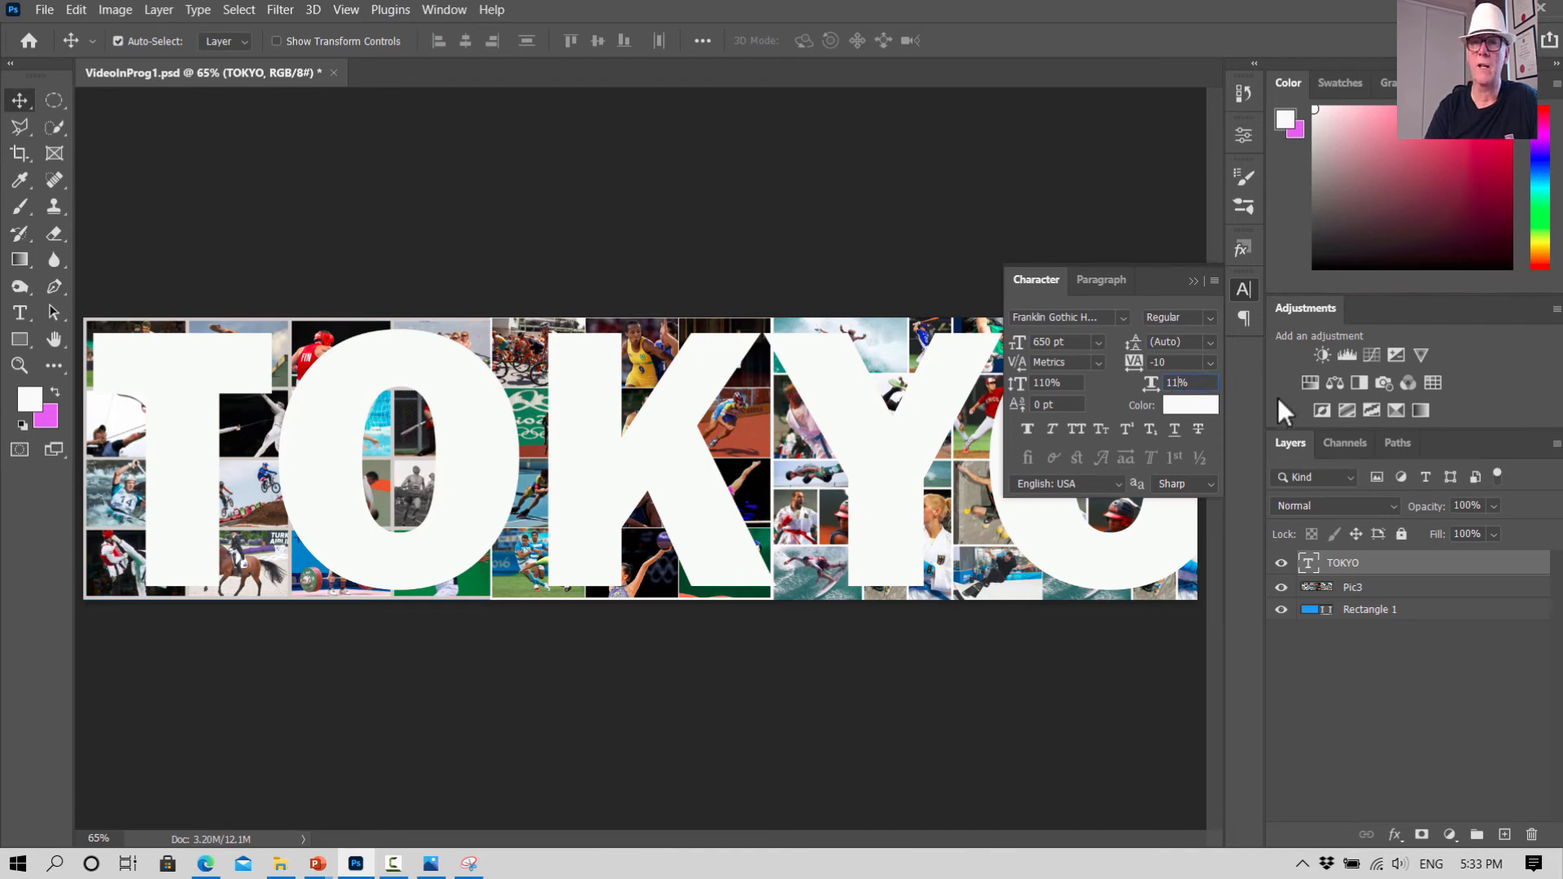
{"action": "type", "text": "95"}
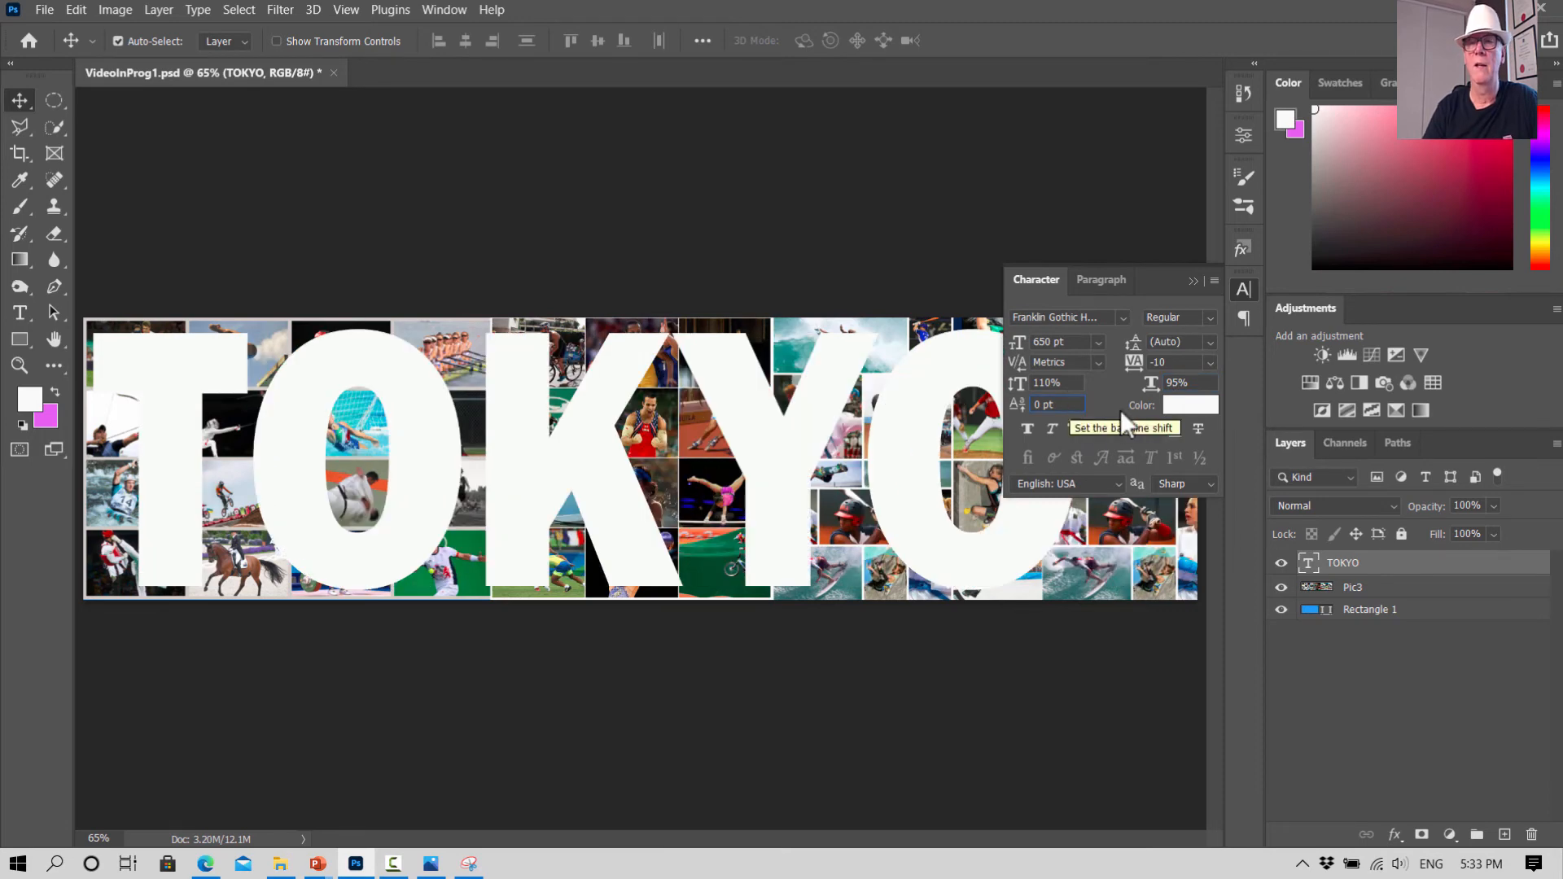
{"action": "left_click", "coordinate": [1184, 382]}
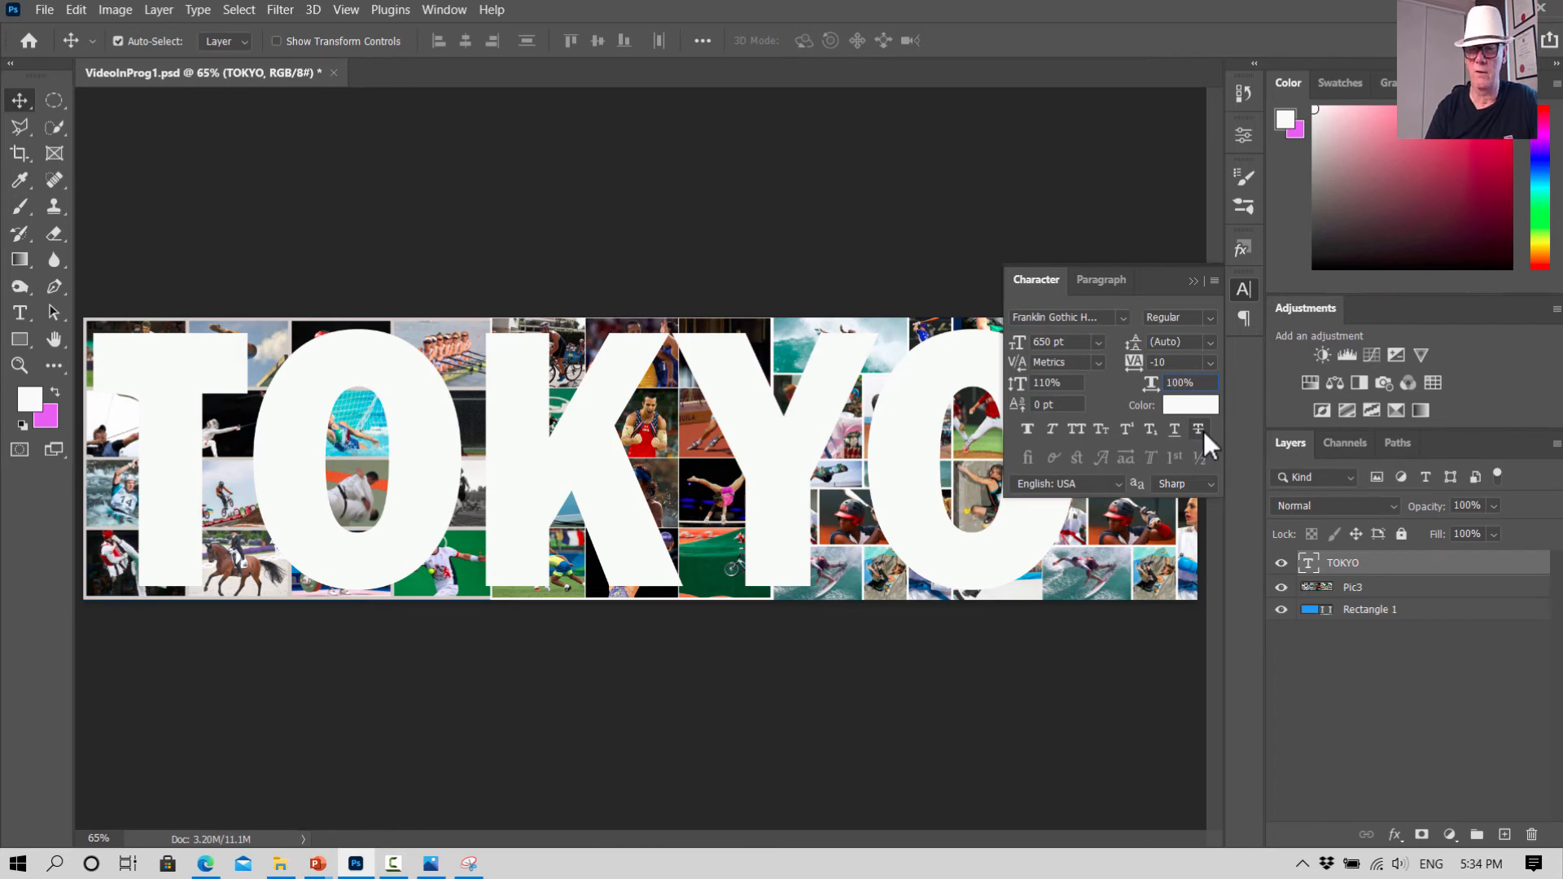
{"action": "key", "text": "Return"}
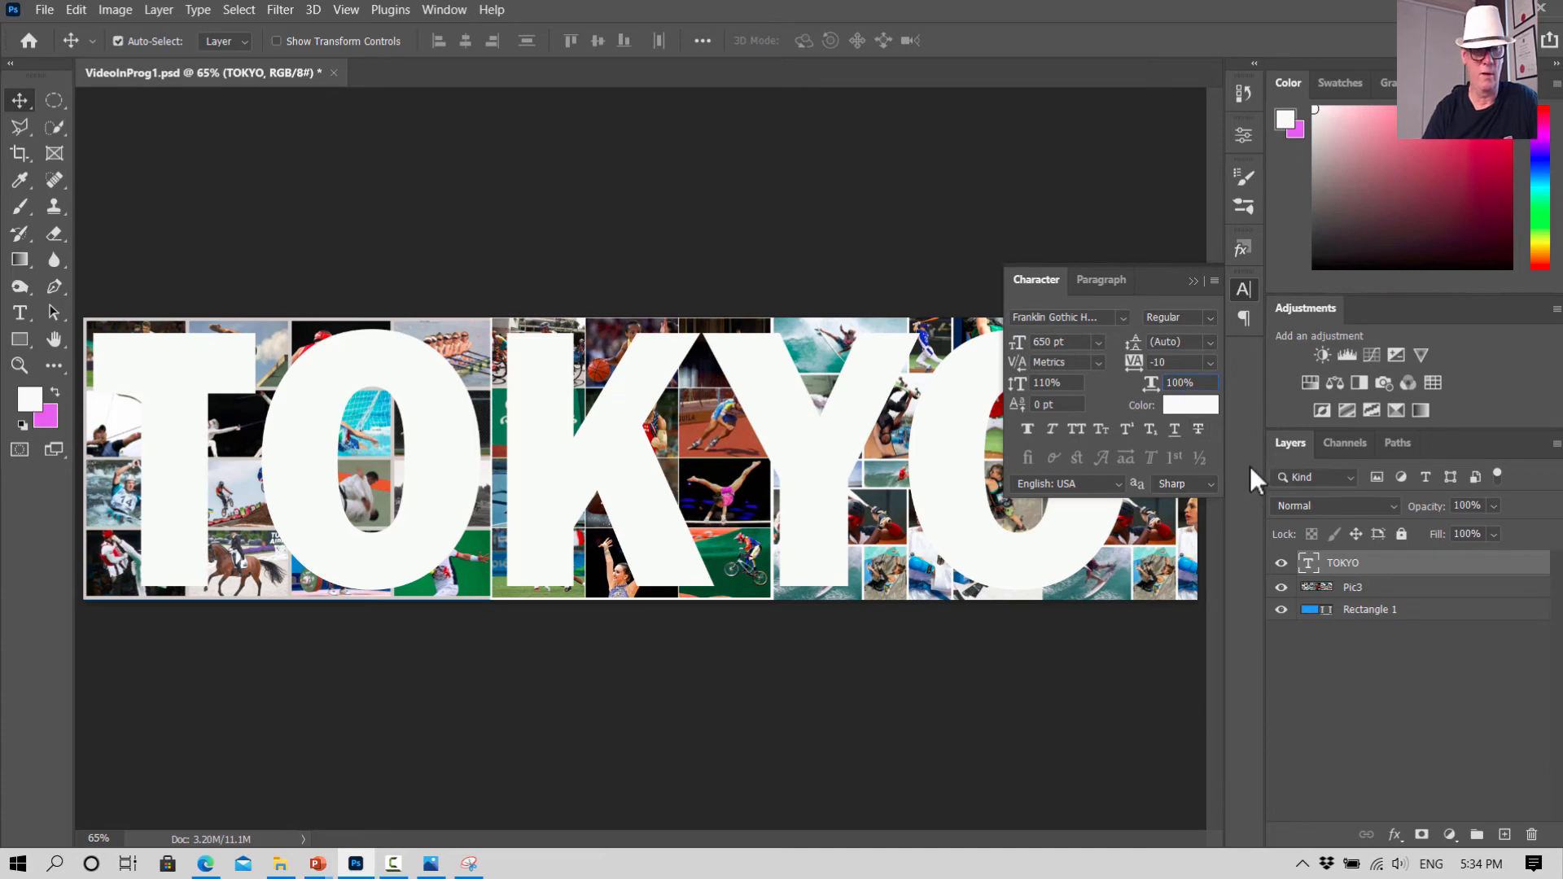
{"action": "key", "text": "BackSpace"}
{"action": "type", "text": "1"}
{"action": "key", "text": "Return"}
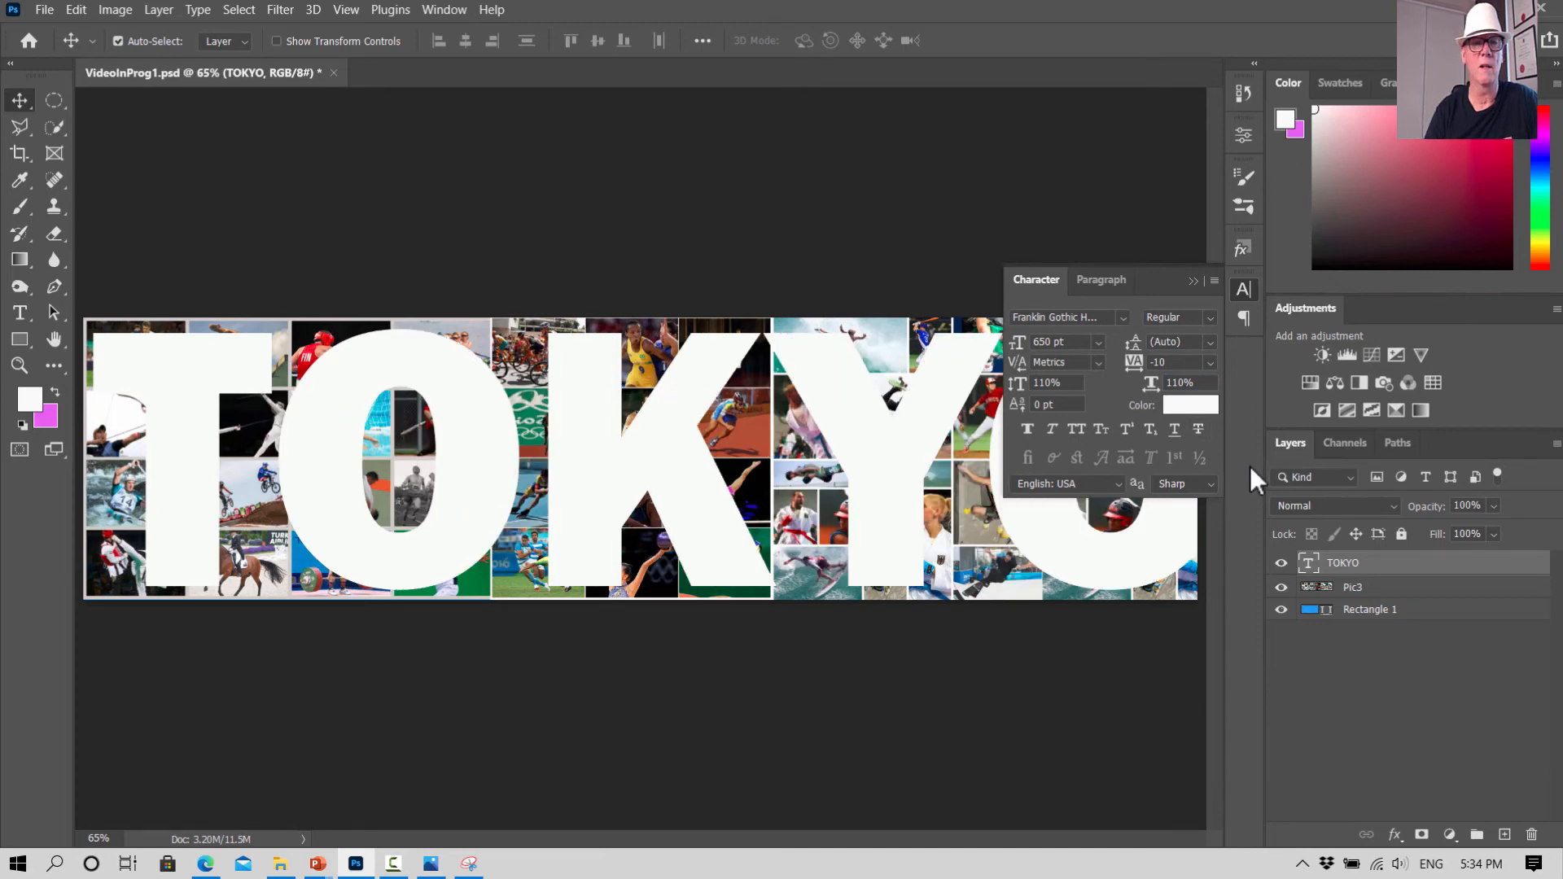
Step: Set the TOKYO text's horizontal scale to 105% and nudge the text slightly right and up to centre it over the collage
{"action": "left_click", "coordinate": [1180, 382]}
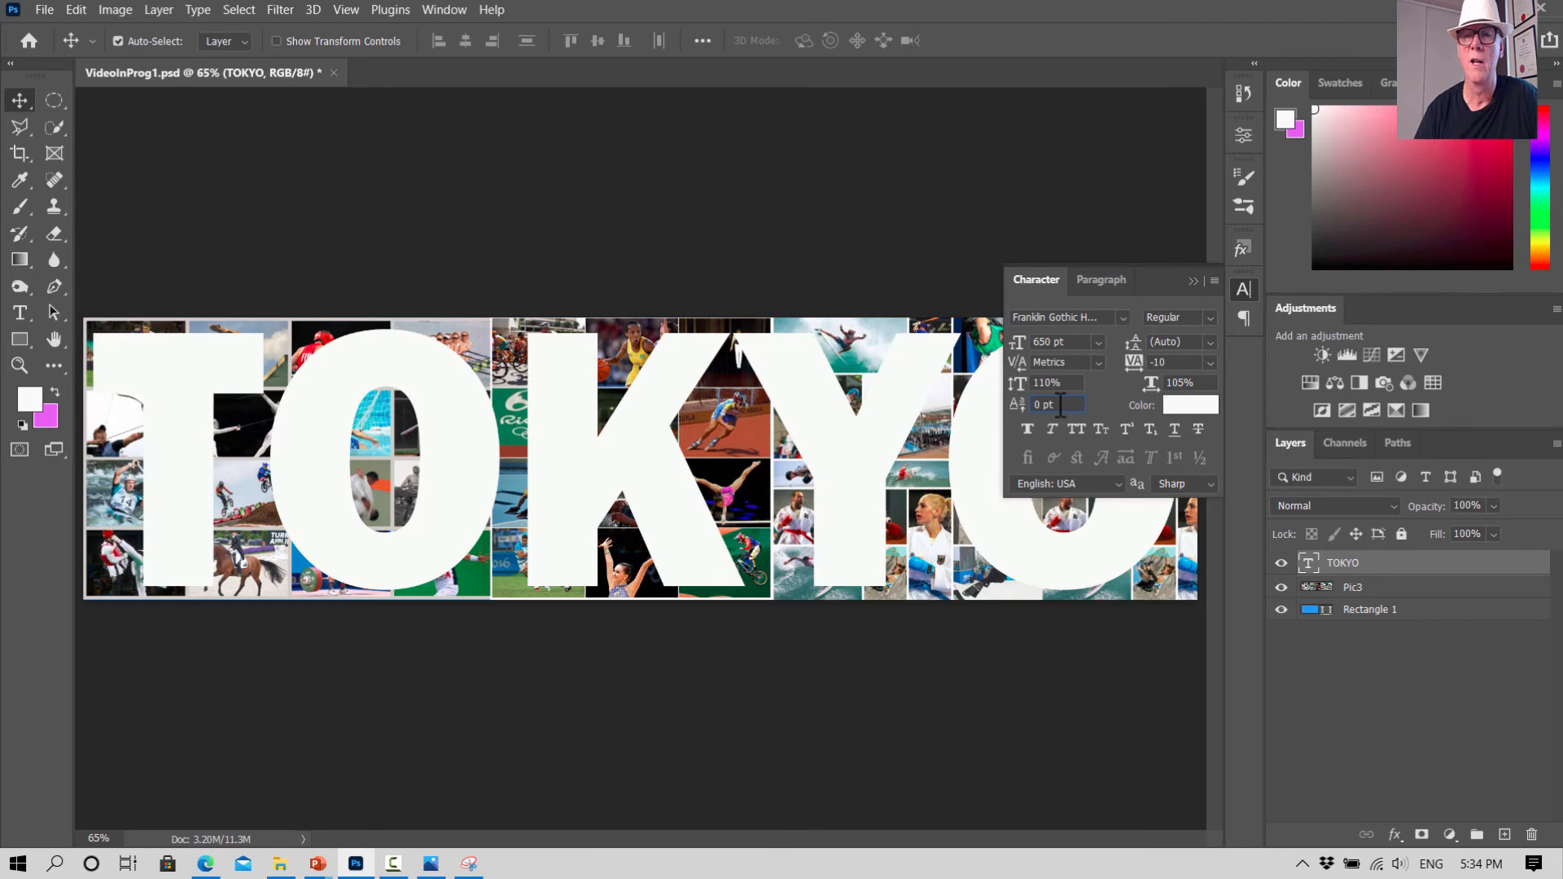
{"action": "left_click", "coordinate": [1194, 282]}
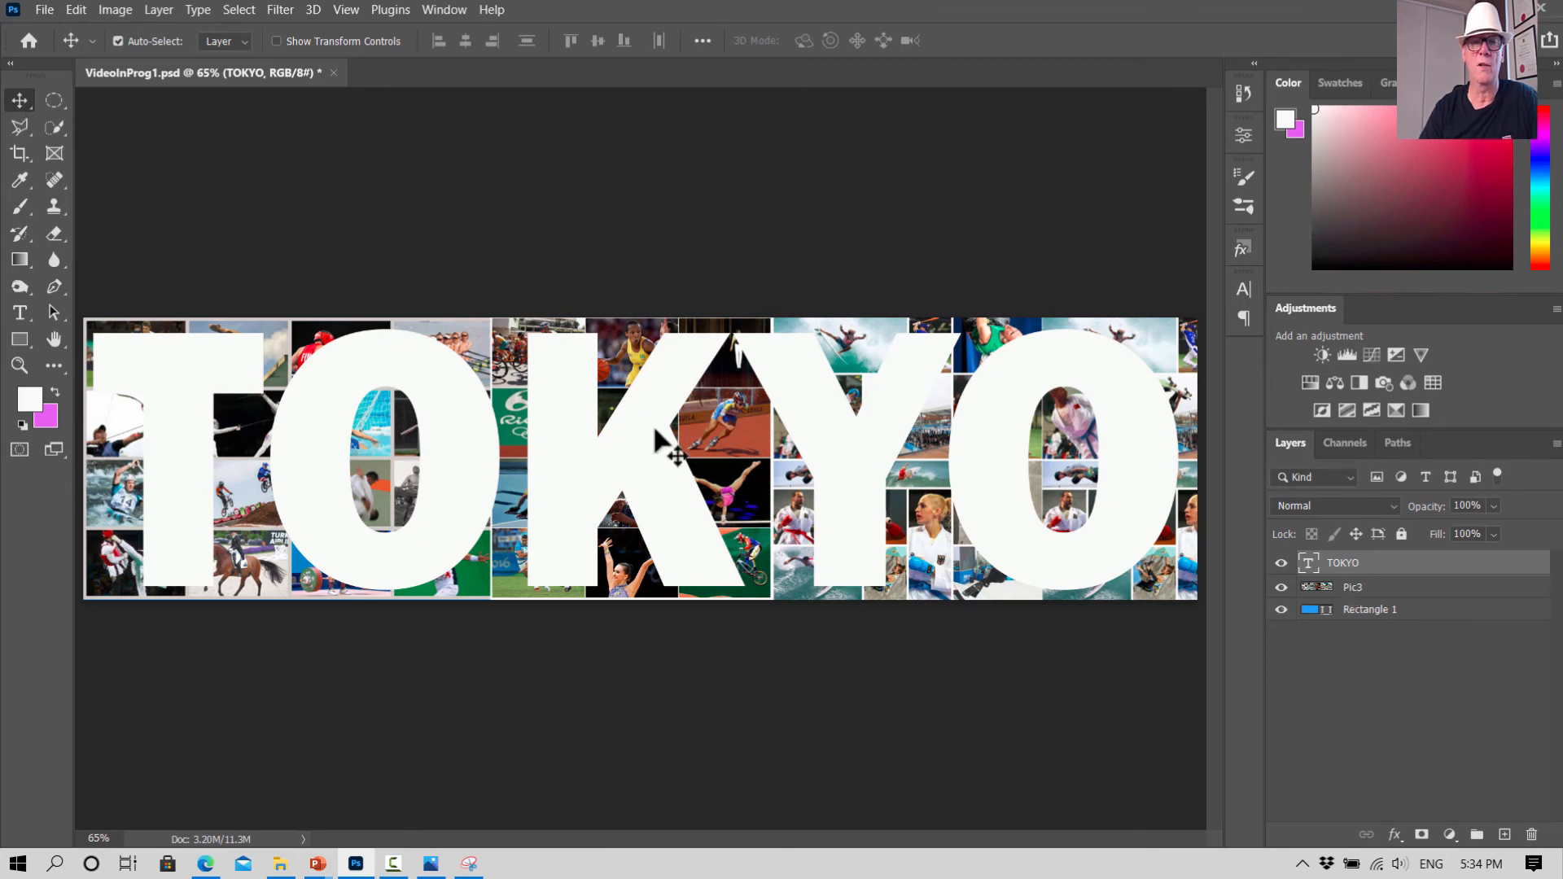
{"action": "left_click_drag", "start_coordinate": [639, 429], "coordinate": [647, 430]}
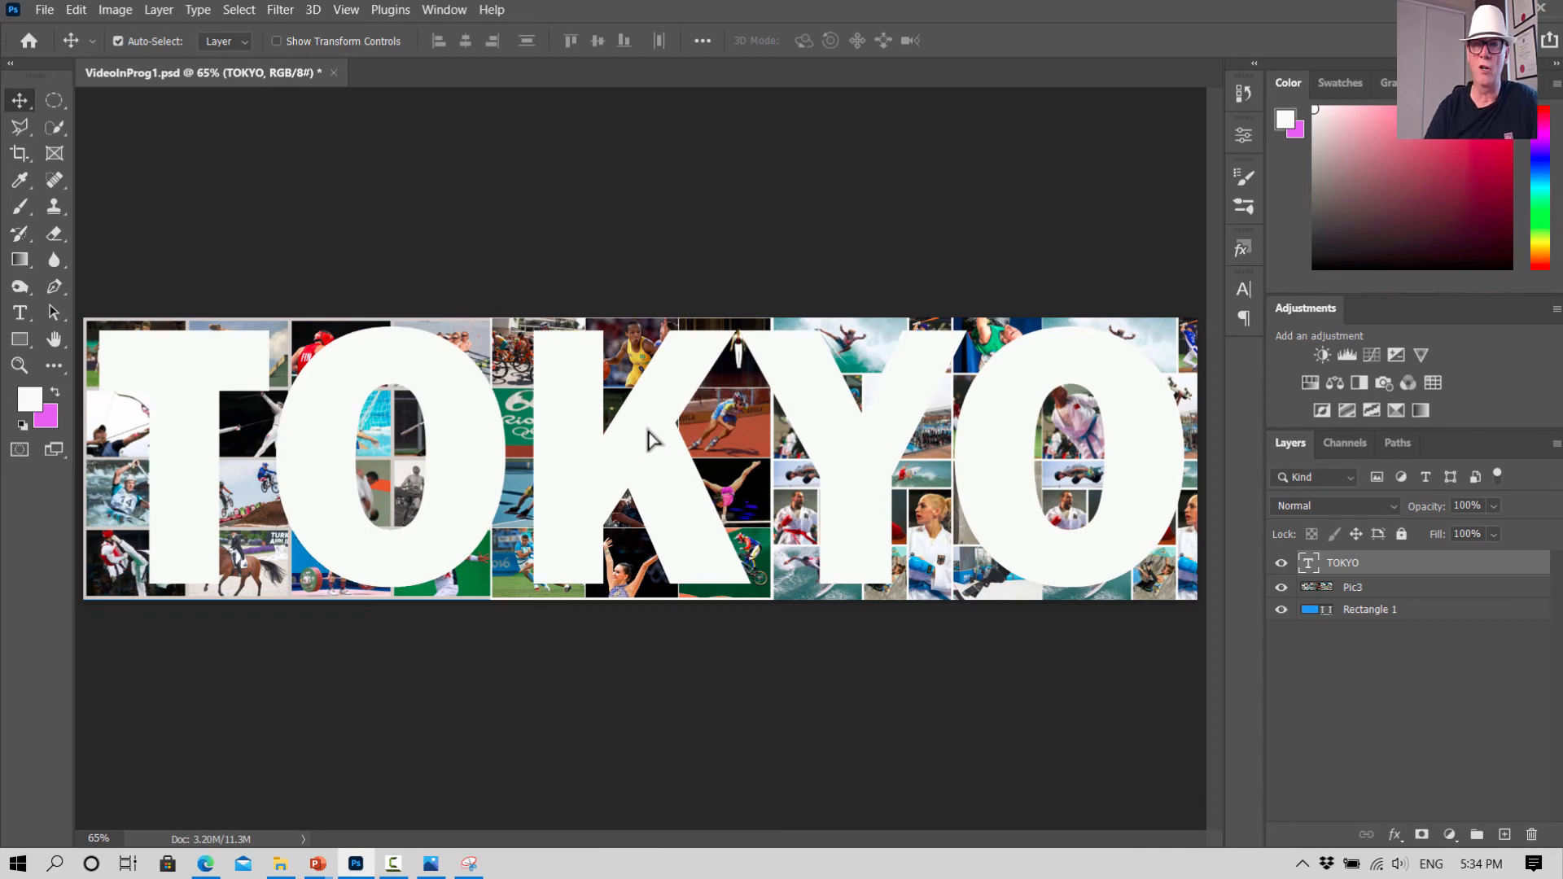
{"action": "key", "text": "Left"}
{"action": "key", "text": "Left"}
{"action": "key", "text": "Left"}
{"action": "key", "text": "Left"}
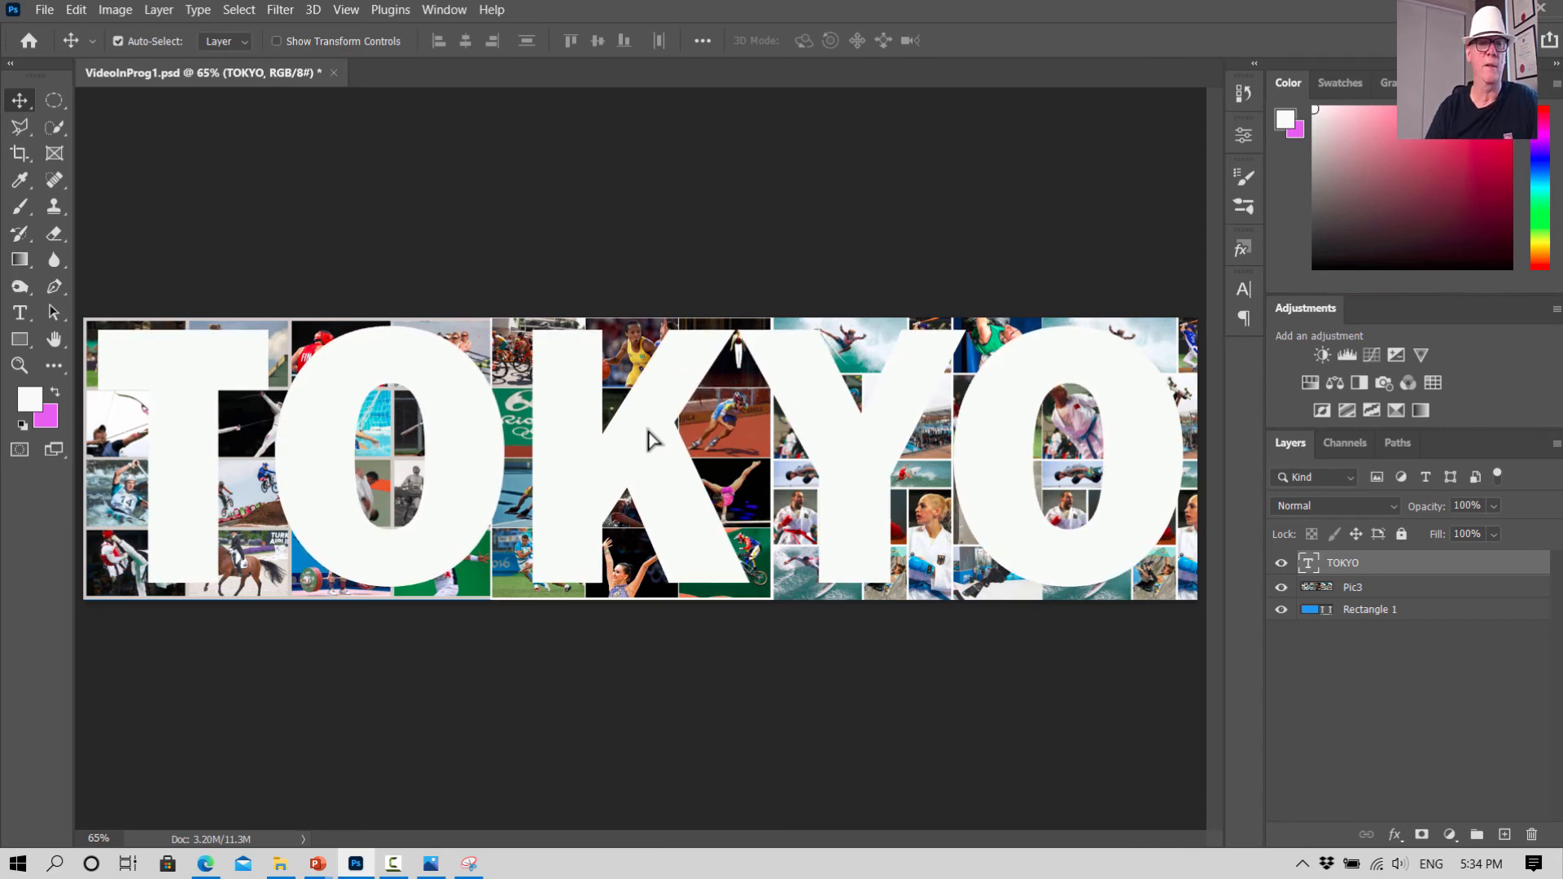
{"action": "key", "text": "Up"}
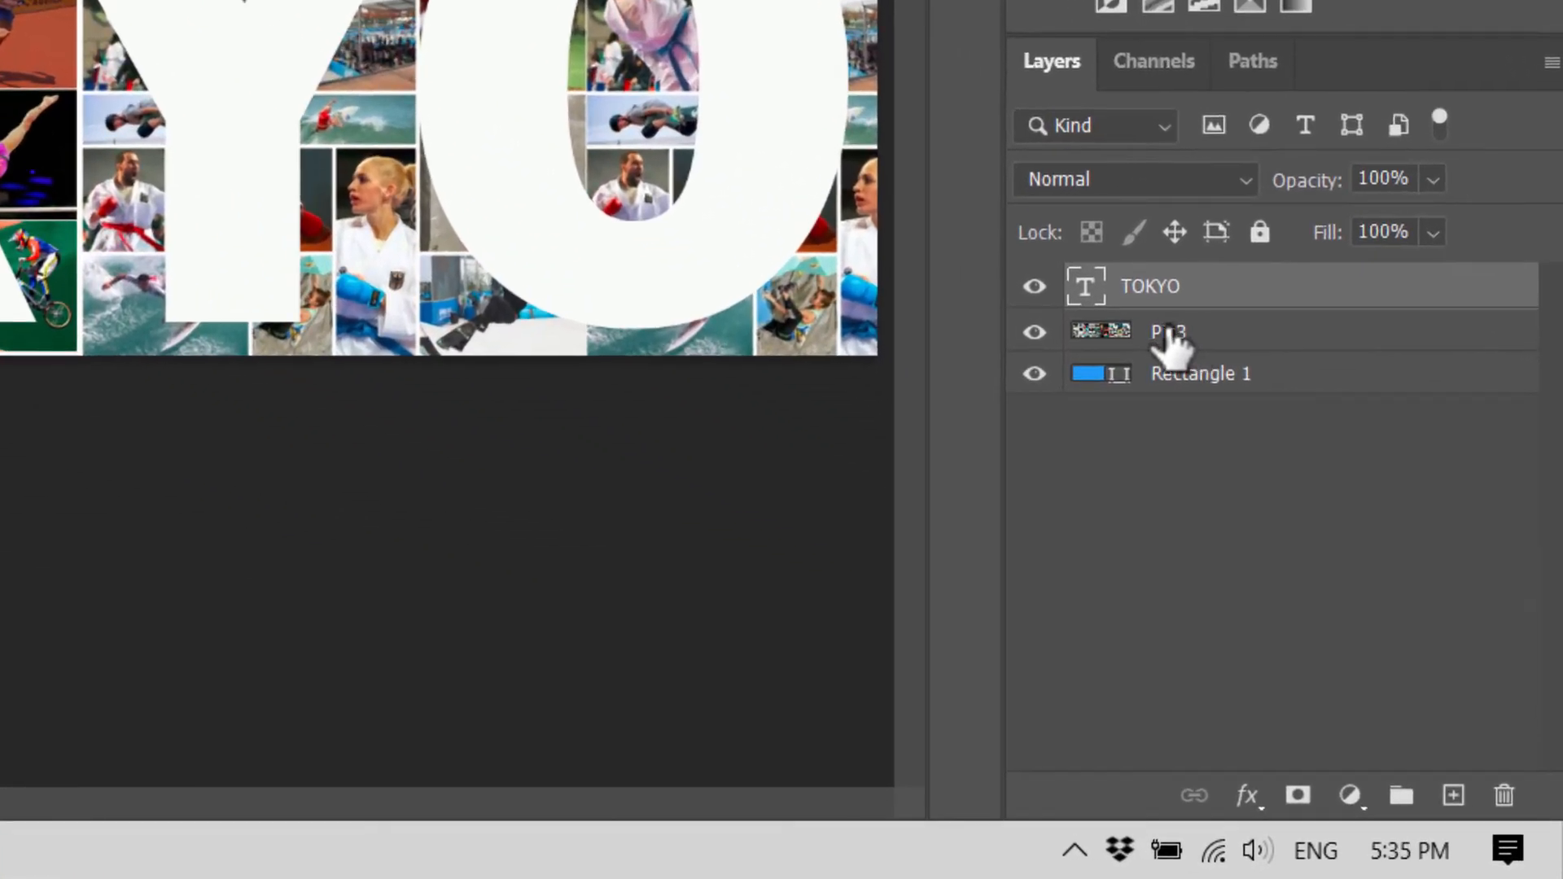
{"action": "left_click", "coordinate": [1138, 334]}
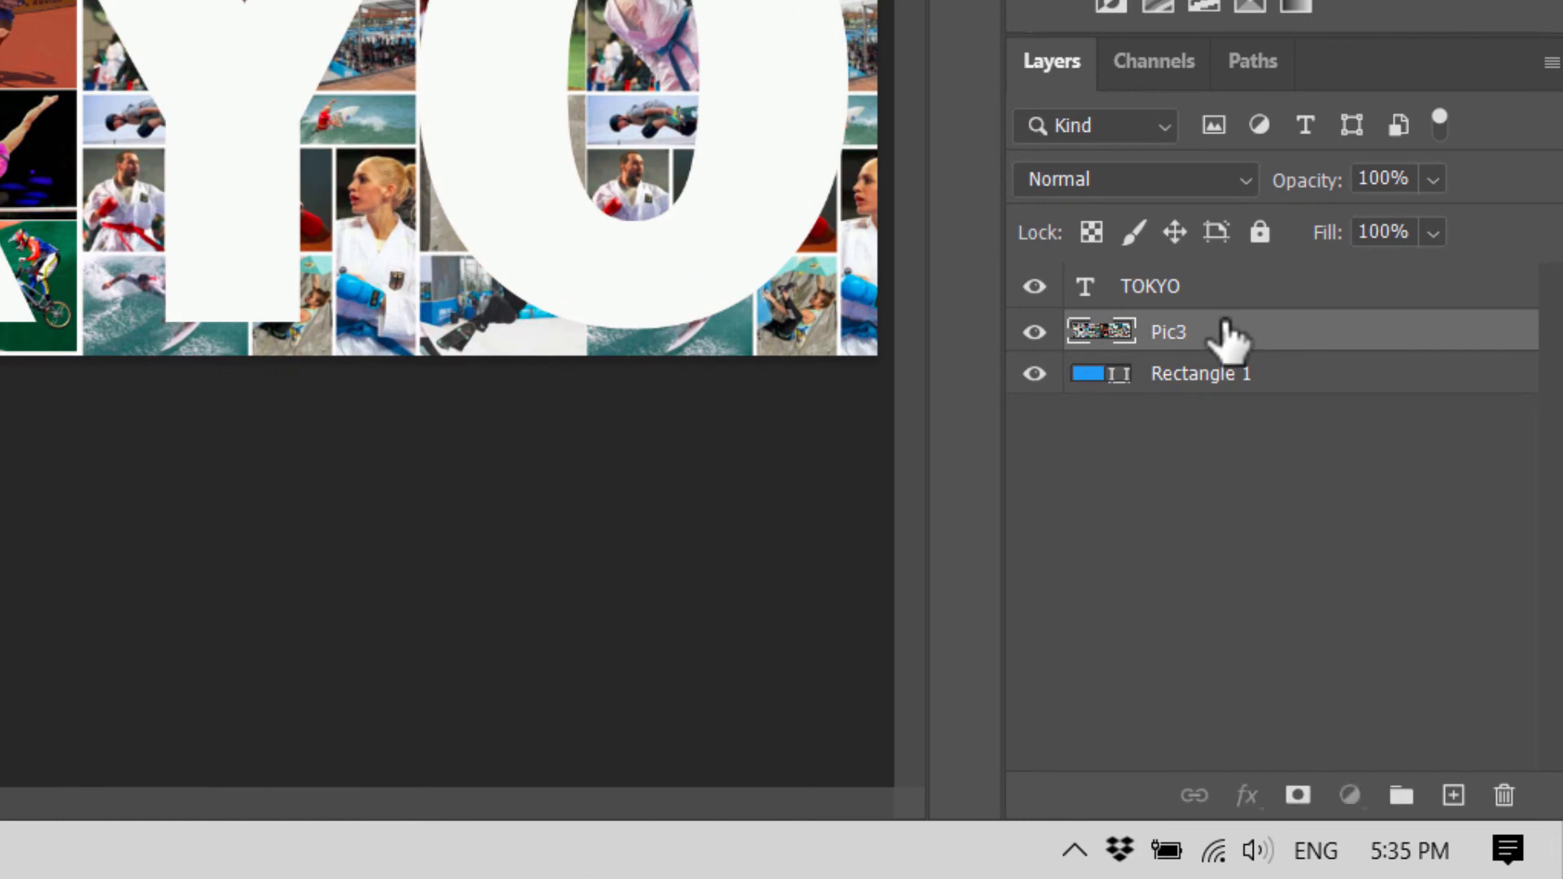
{"action": "left_click_drag", "start_coordinate": [1228, 334], "coordinate": [1216, 285]}
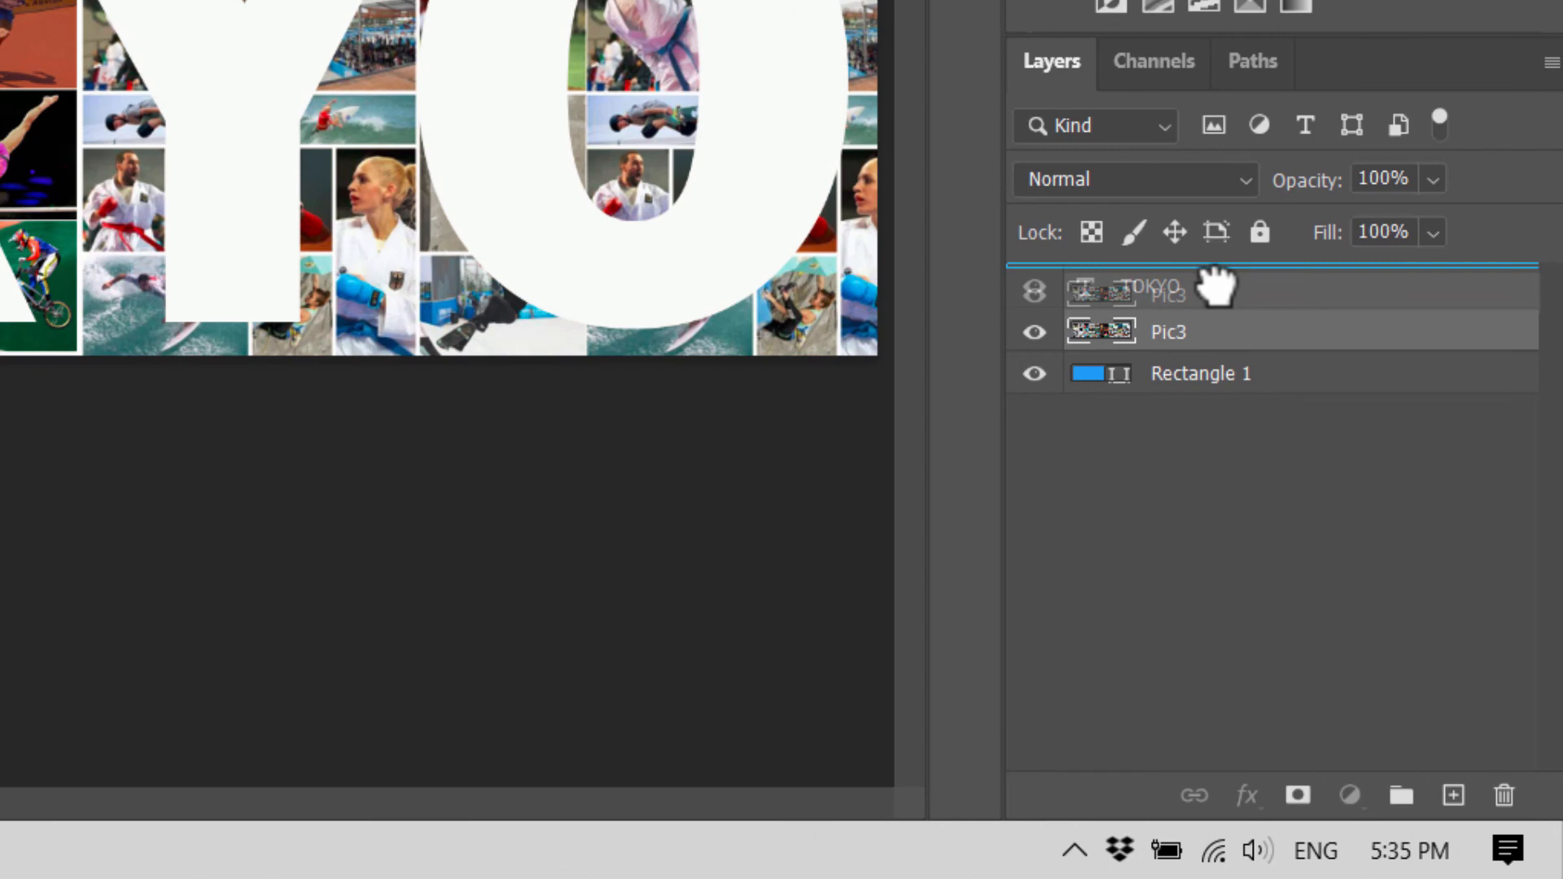
{"action": "left_click_drag", "start_coordinate": [1216, 285], "coordinate": [1206, 322]}
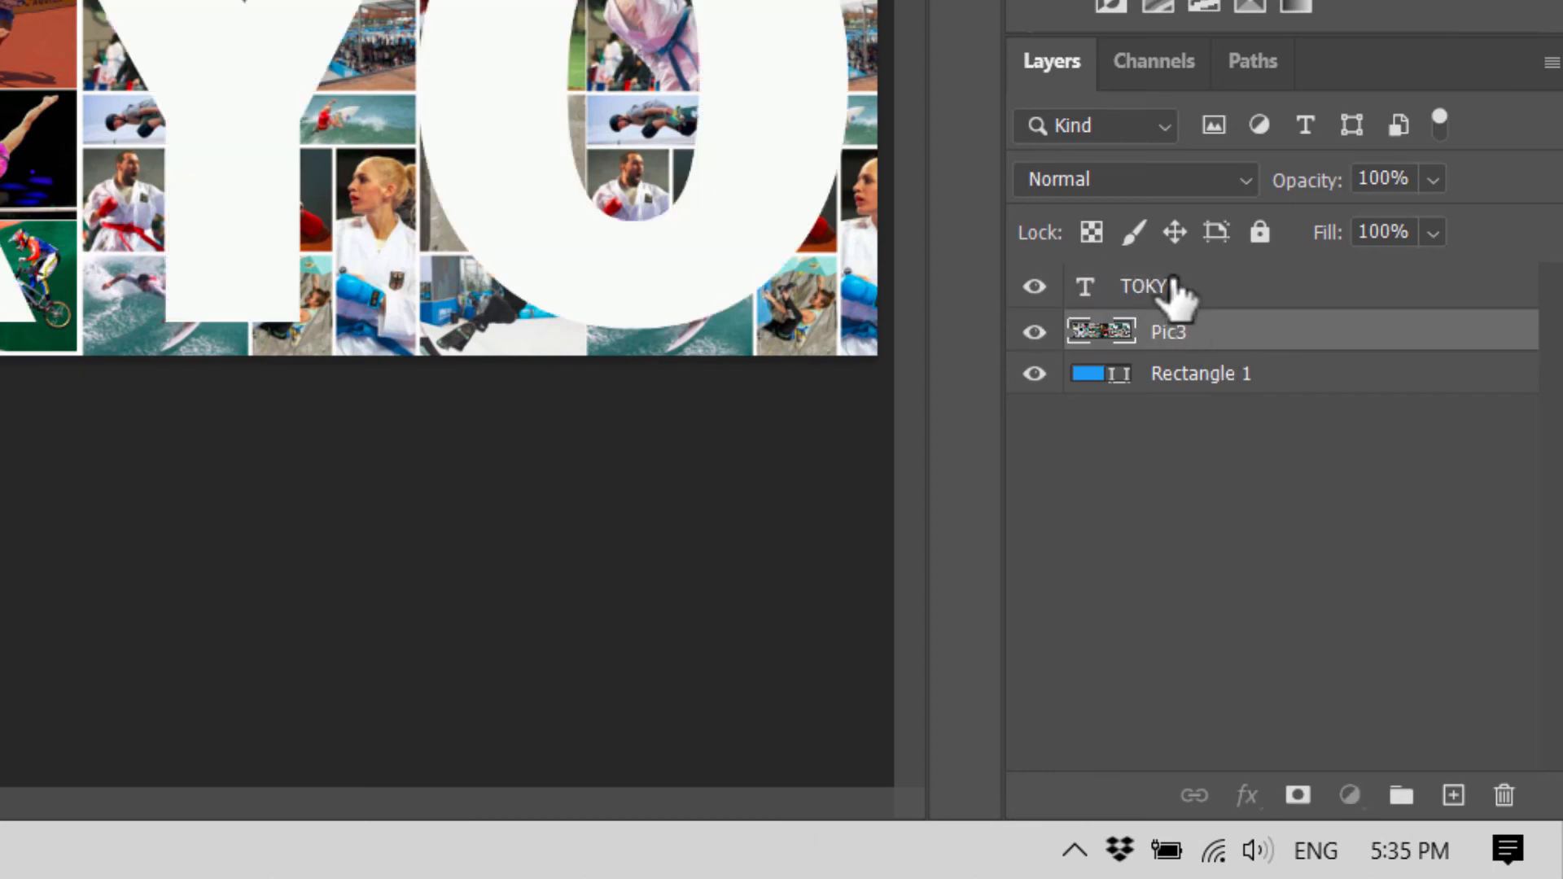
Step: Move the TOKYO text layer beneath the Pic3 layer and clip Pic3 to the text with a clipping mask
{"action": "left_click", "coordinate": [1172, 284]}
{"action": "left_click_drag", "start_coordinate": [1178, 289], "coordinate": [1195, 346]}
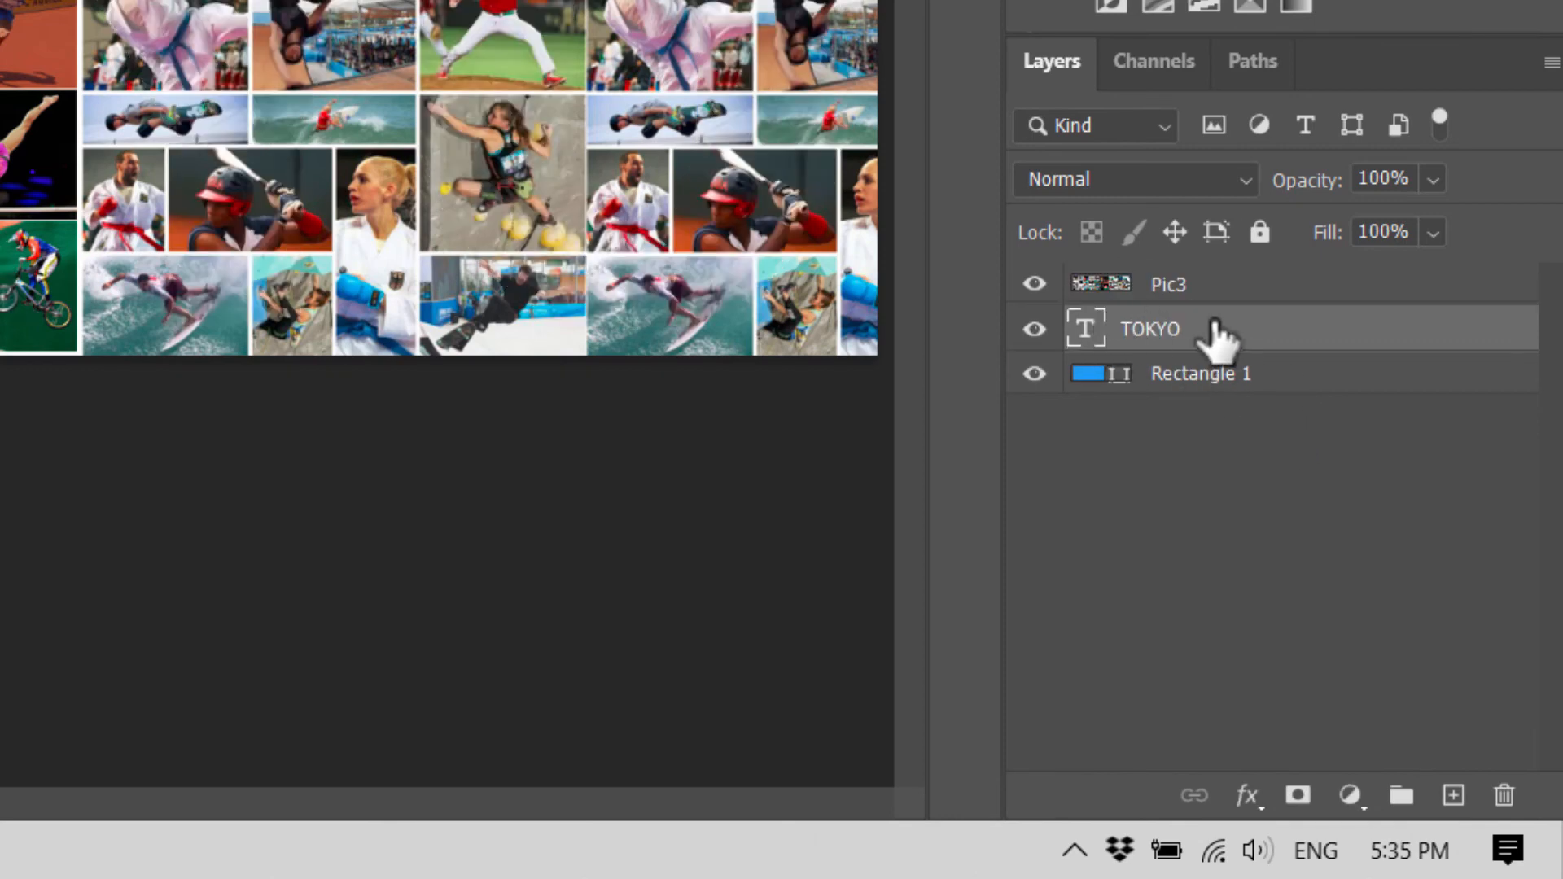
{"action": "left_click", "coordinate": [1181, 295]}
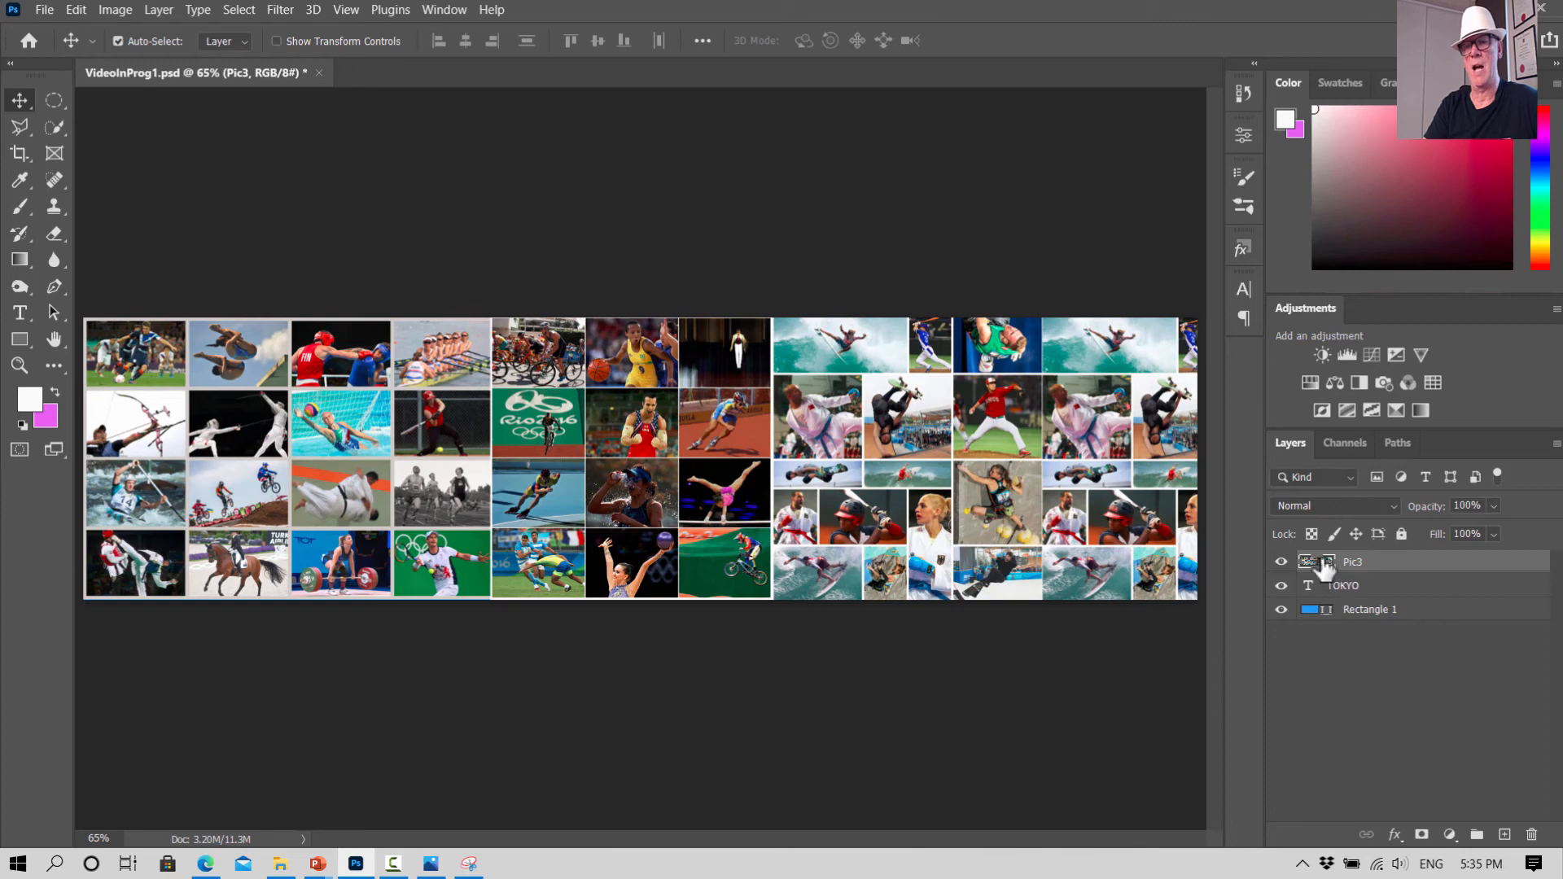
{"action": "left_click", "coordinate": [163, 10]}
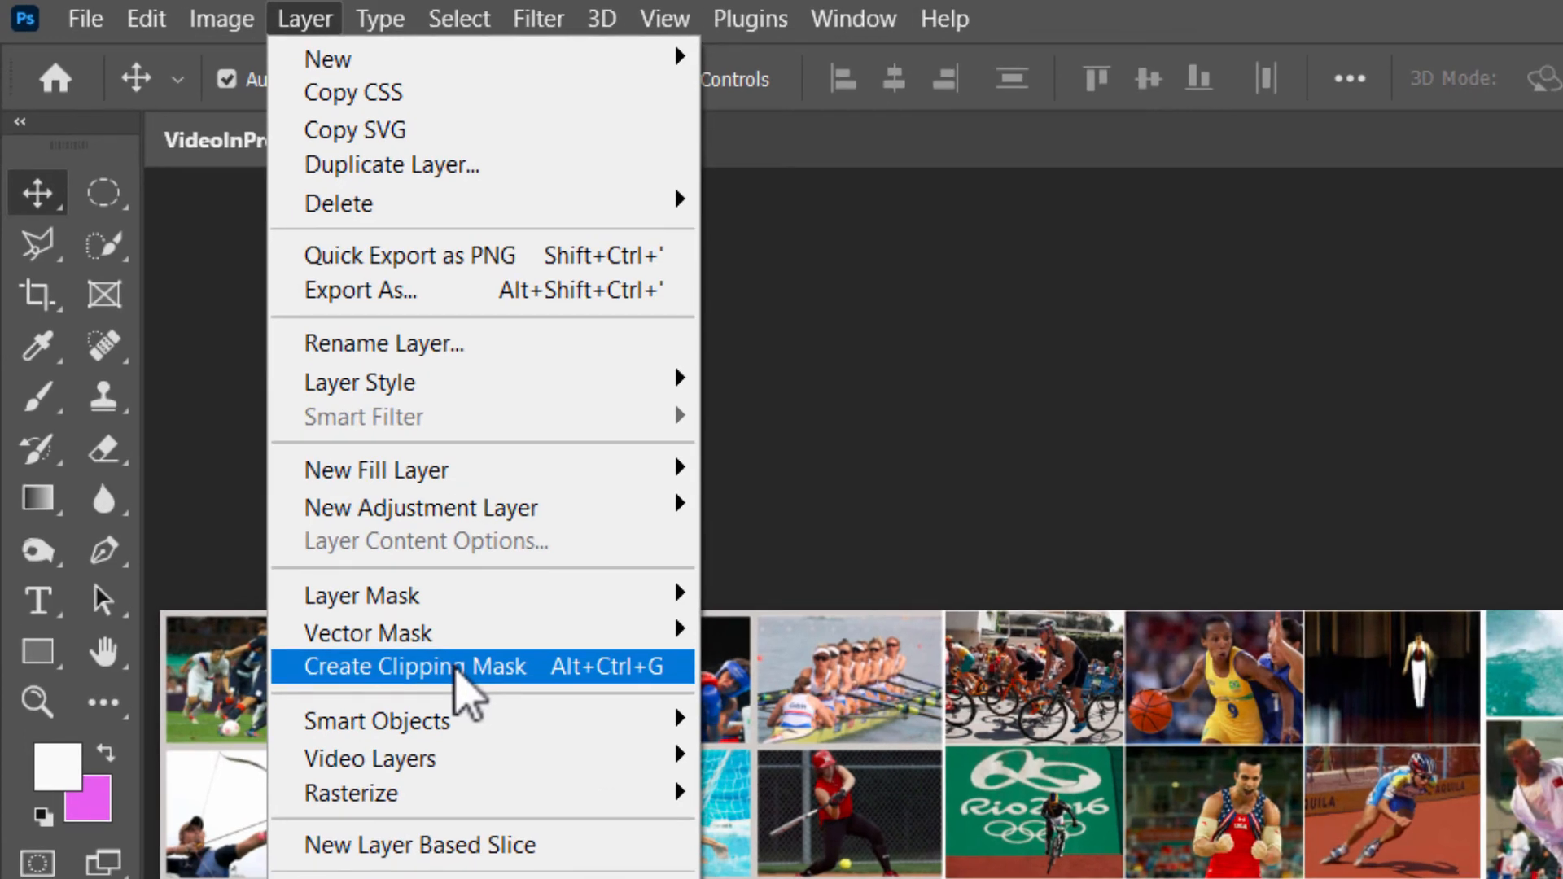
{"action": "left_click", "coordinate": [456, 674]}
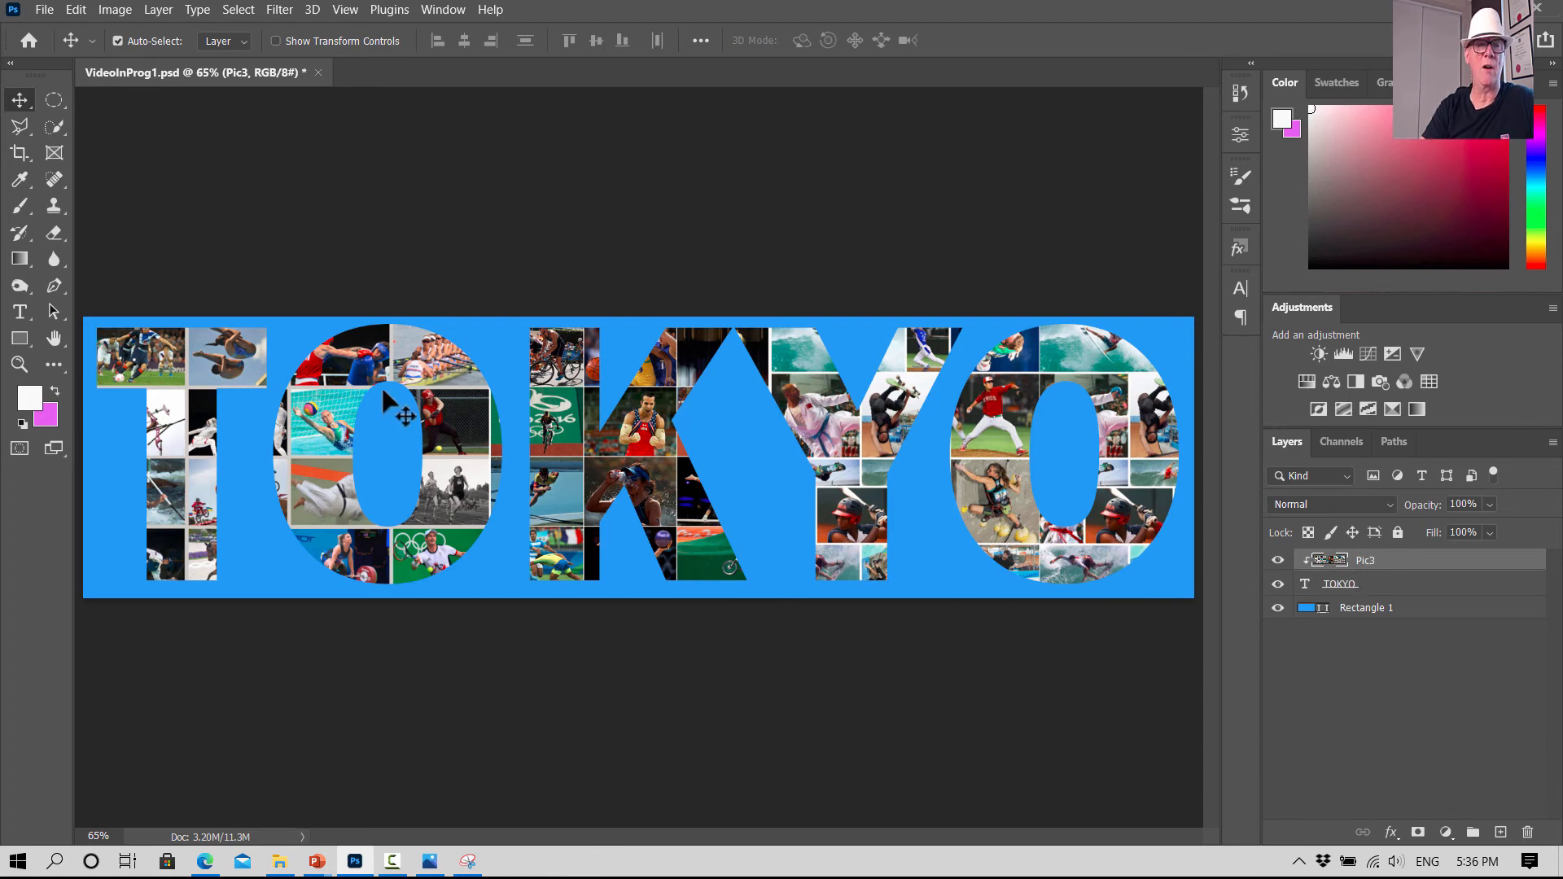
Step: Shift the clipped Pic3 collage left inside the TOKYO letters in small nudges, fine-tuning which photos fill each letter
{"action": "key", "text": "Left"}
{"action": "key", "text": "Left"}
{"action": "key", "text": "Left"}
{"action": "key", "text": "Left"}
{"action": "key", "text": "Left"}
{"action": "key", "text": "Left"}
{"action": "key", "text": "Left"}
{"action": "key", "text": "Left"}
{"action": "key", "text": "Left"}
{"action": "key", "text": "Left"}
{"action": "key", "text": "Left"}
{"action": "key", "text": "Left"}
{"action": "key", "text": "Left"}
{"action": "key", "text": "Left"}
{"action": "key", "text": "Left"}
{"action": "key", "text": "Left"}
{"action": "key", "text": "Left"}
{"action": "key", "text": "Left"}
{"action": "key", "text": "Left"}
{"action": "key", "text": "Left"}
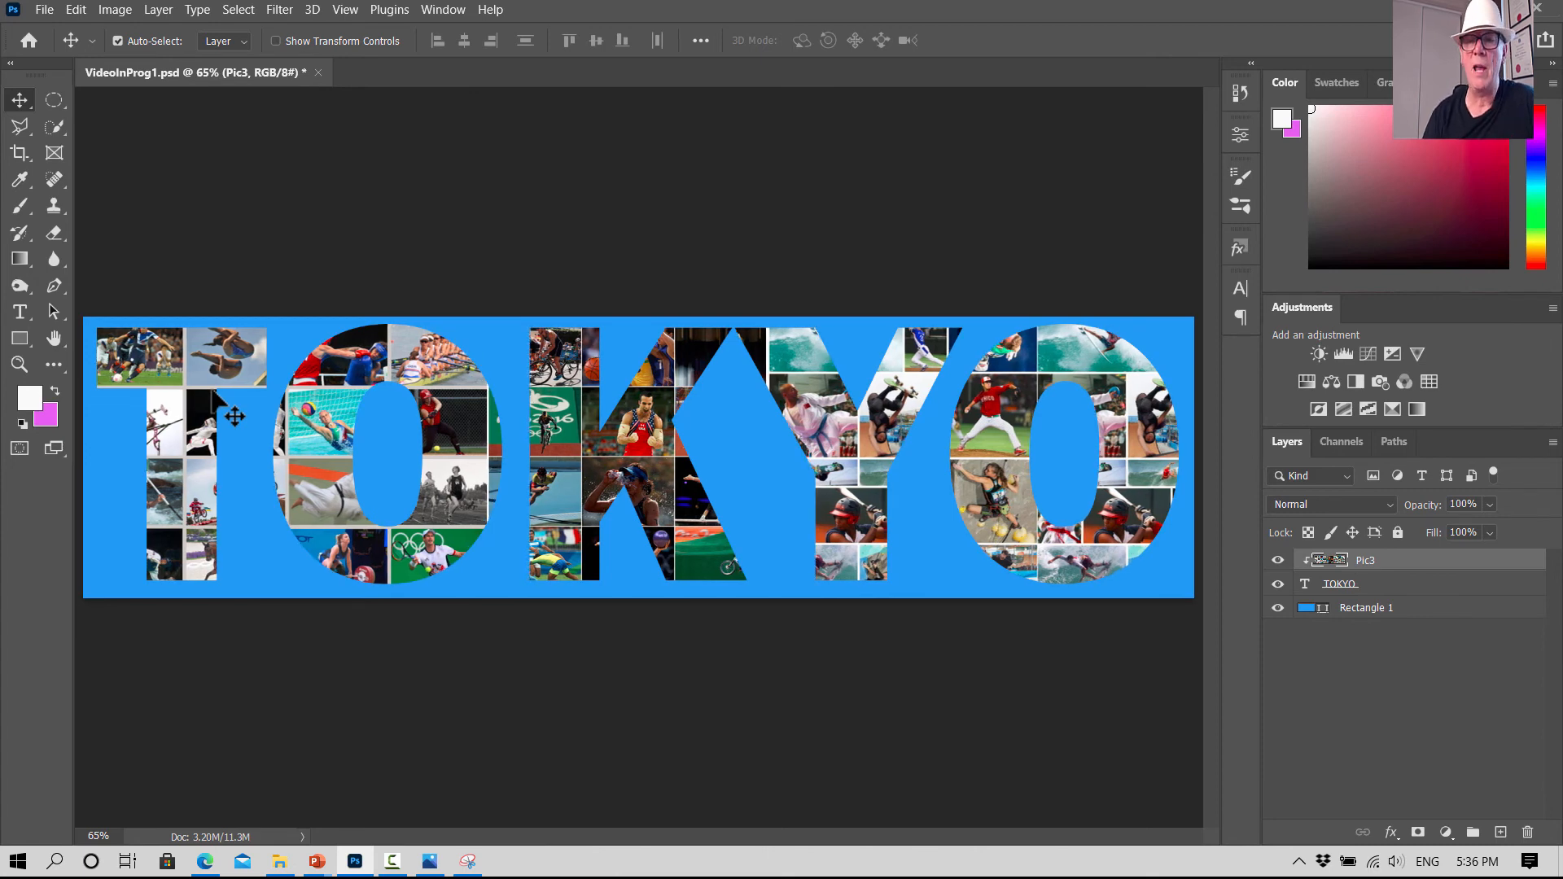
{"action": "key", "text": "Left"}
{"action": "key", "text": "Left"}
{"action": "key", "text": "Left"}
{"action": "key", "text": "Left"}
{"action": "key", "text": "Left"}
{"action": "key", "text": "Left"}
{"action": "key", "text": "Left"}
{"action": "key", "text": "Left"}
{"action": "key", "text": "Left"}
{"action": "key", "text": "Left"}
{"action": "key", "text": "Left"}
{"action": "key", "text": "Left"}
{"action": "key", "text": "Left"}
{"action": "key", "text": "Left"}
{"action": "key", "text": "Left"}
{"action": "key", "text": "Left"}
{"action": "key", "text": "Left"}
{"action": "key", "text": "Left"}
{"action": "key", "text": "Left"}
{"action": "key", "text": "Left"}
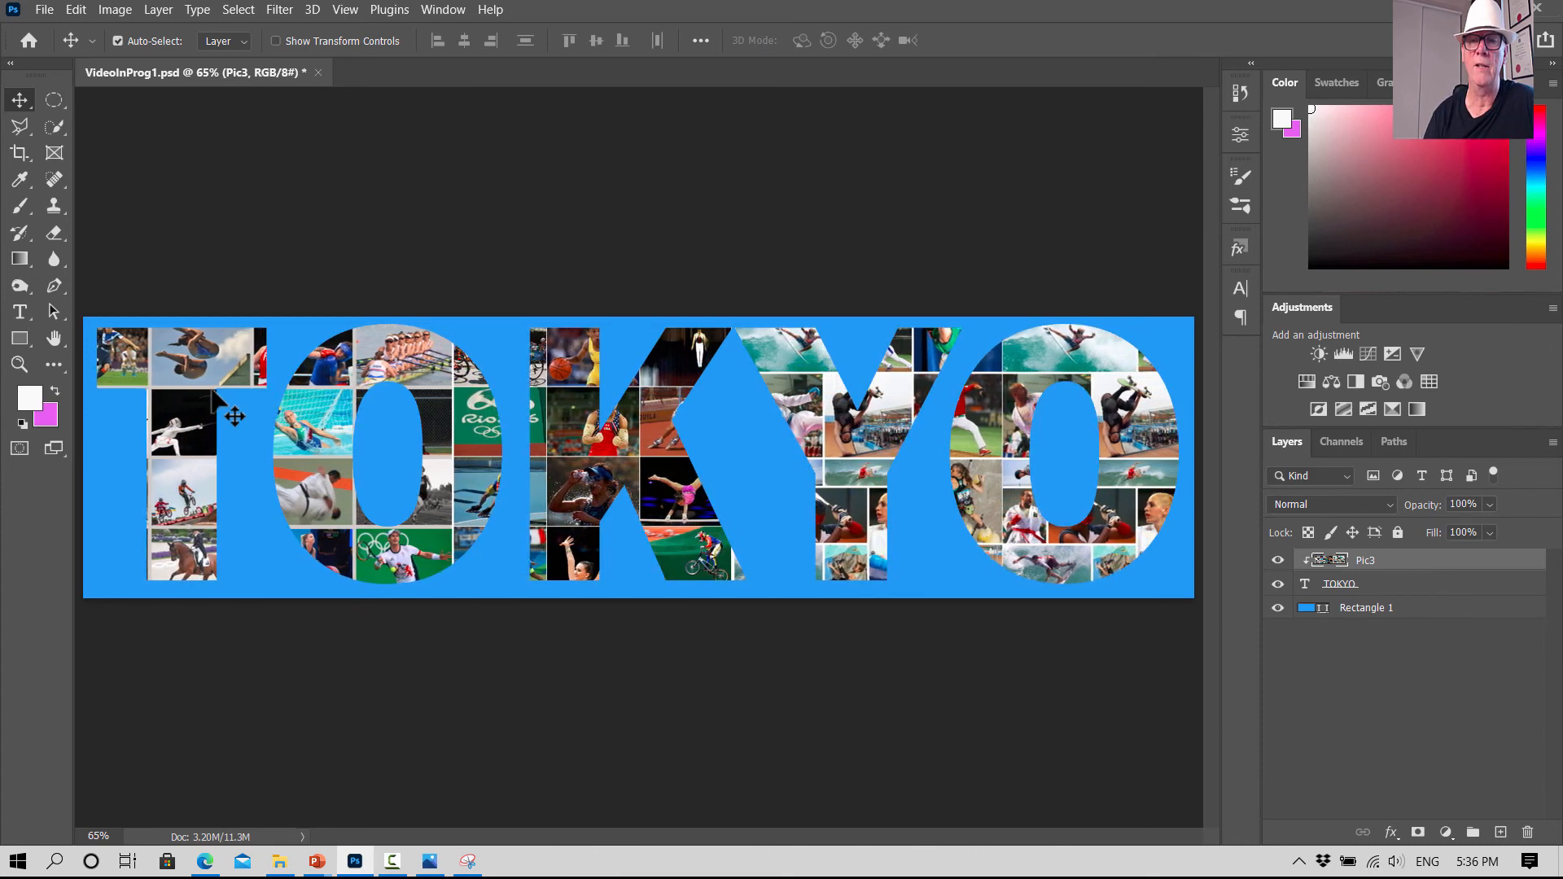
{"action": "key", "text": "Left"}
{"action": "key", "text": "Left"}
{"action": "key", "text": "Left"}
{"action": "key", "text": "Left"}
{"action": "key", "text": "Left"}
{"action": "key", "text": "Left"}
{"action": "key", "text": "Left"}
{"action": "key", "text": "Left"}
{"action": "key", "text": "Left"}
{"action": "key", "text": "Left"}
{"action": "key", "text": "Left"}
{"action": "key", "text": "Left"}
{"action": "key", "text": "Left"}
{"action": "key", "text": "Left"}
{"action": "key", "text": "Left"}
{"action": "key", "text": "Left"}
{"action": "key", "text": "Left"}
{"action": "key", "text": "Left"}
{"action": "key", "text": "Left"}
{"action": "key", "text": "Left"}
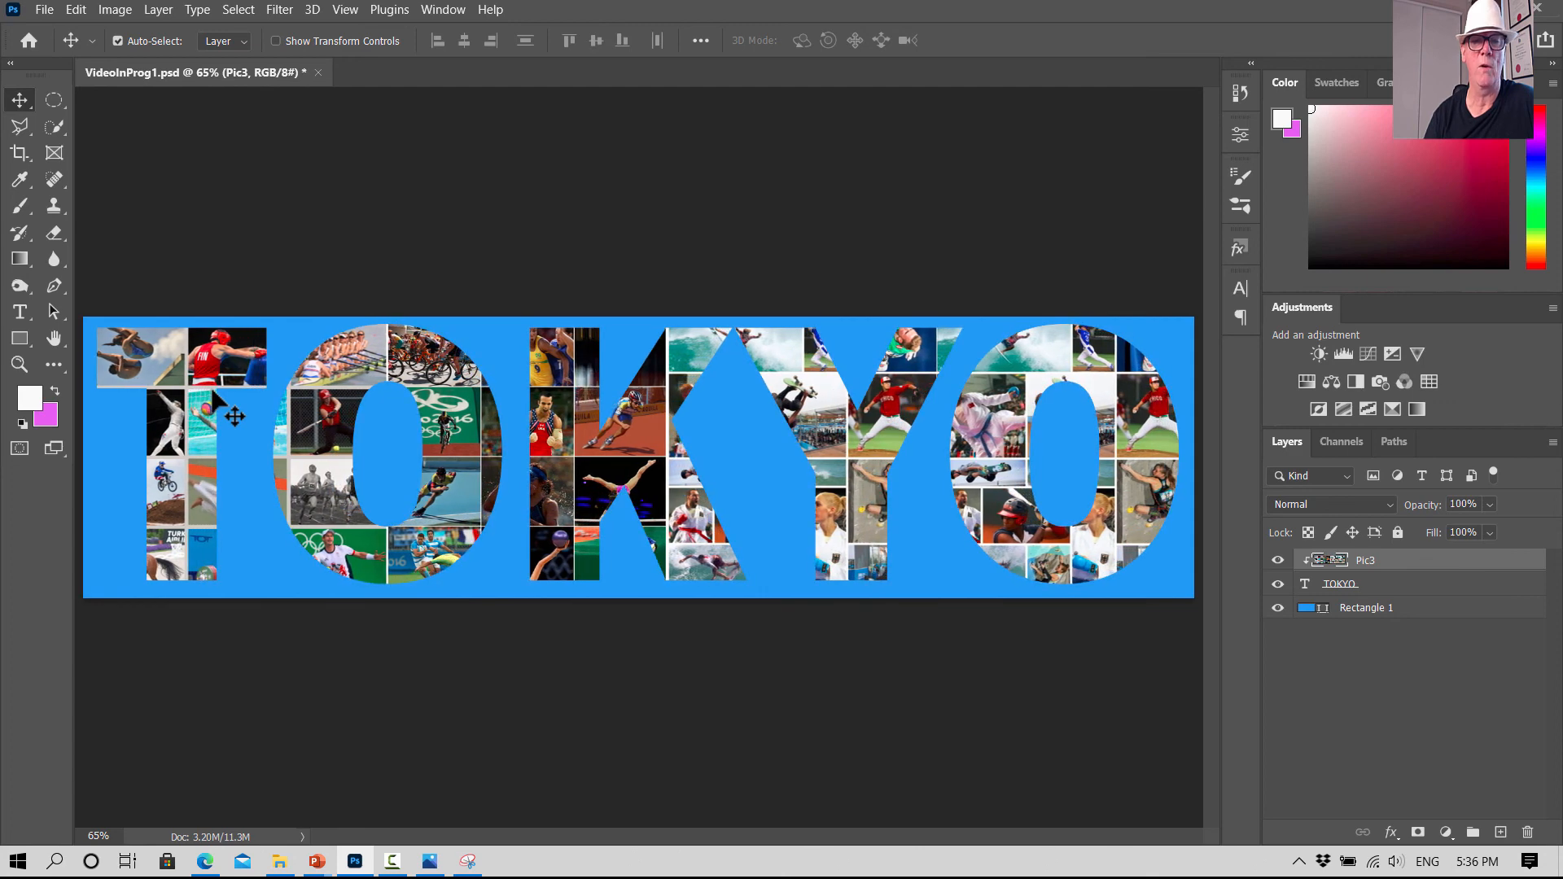
{"action": "key", "text": "Left"}
{"action": "key", "text": "Left"}
{"action": "key", "text": "Left"}
{"action": "key", "text": "Left"}
{"action": "key", "text": "Left"}
{"action": "key", "text": "Left"}
{"action": "key", "text": "Left"}
{"action": "key", "text": "Left"}
{"action": "key", "text": "Left"}
{"action": "key", "text": "Left"}
{"action": "key", "text": "Left"}
{"action": "key", "text": "Left"}
{"action": "key", "text": "Left"}
{"action": "key", "text": "Left"}
{"action": "key", "text": "Left"}
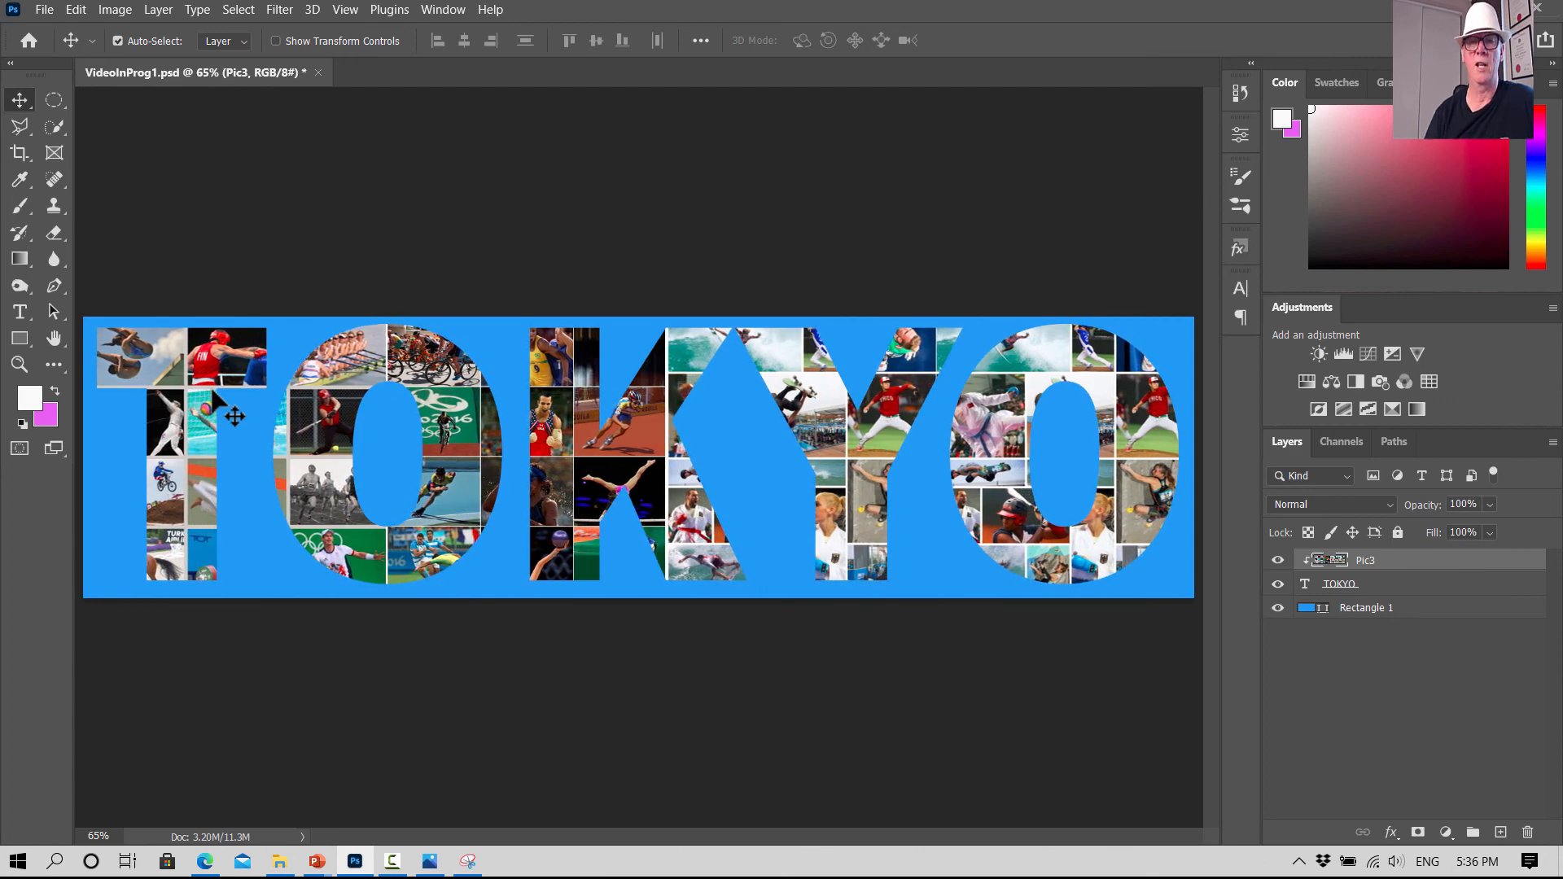
{"action": "key", "text": "Left"}
{"action": "key", "text": "Left"}
{"action": "key", "text": "Left"}
{"action": "key", "text": "Left"}
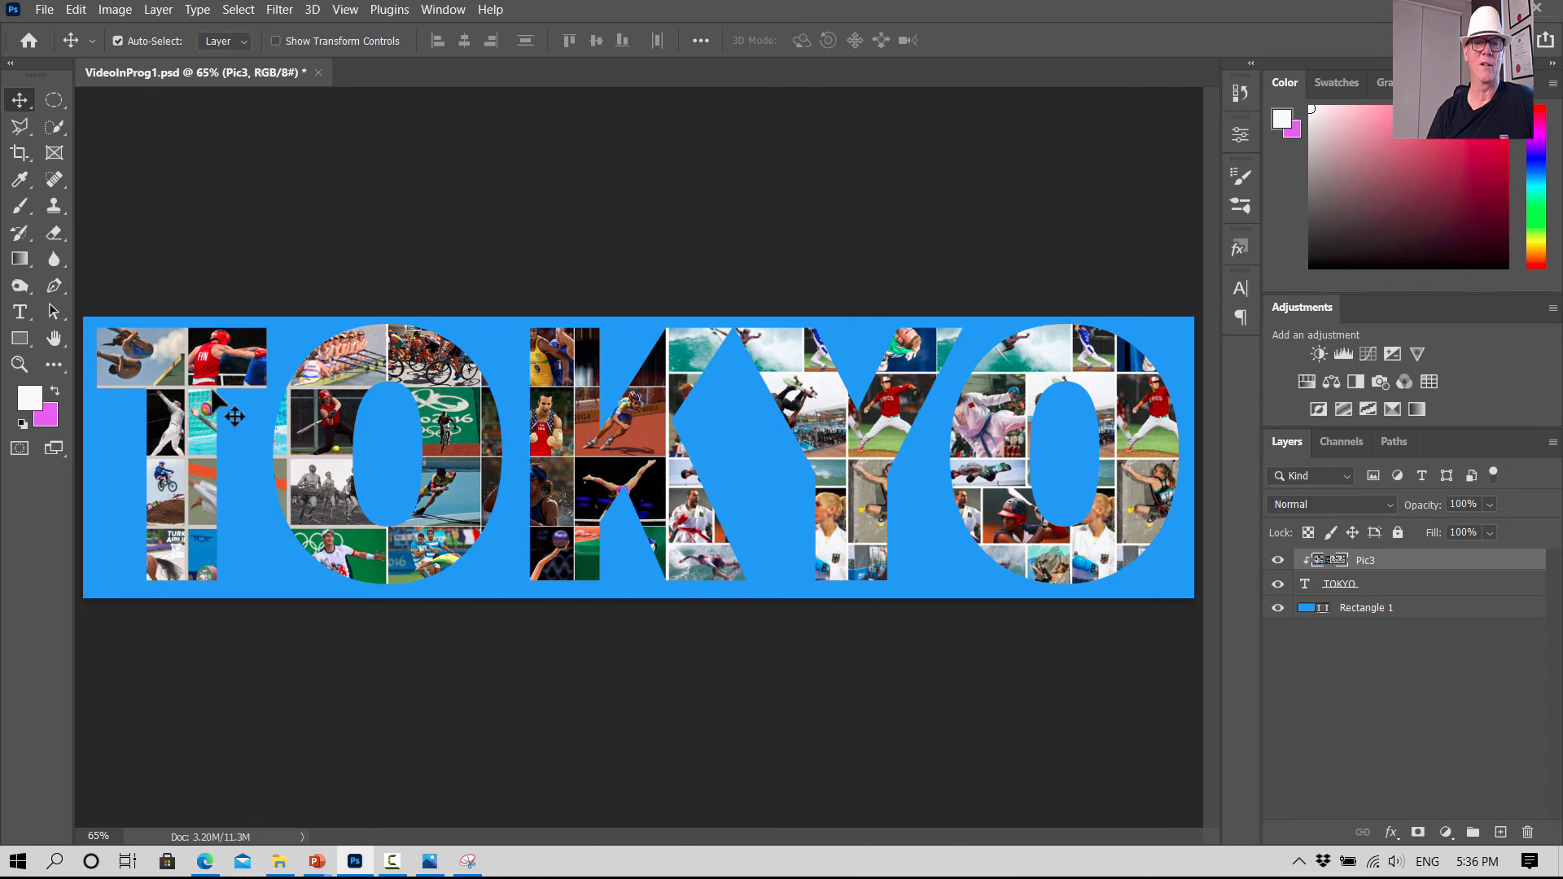
{"action": "key", "text": "Right"}
{"action": "key", "text": "Right"}
{"action": "key", "text": "Right"}
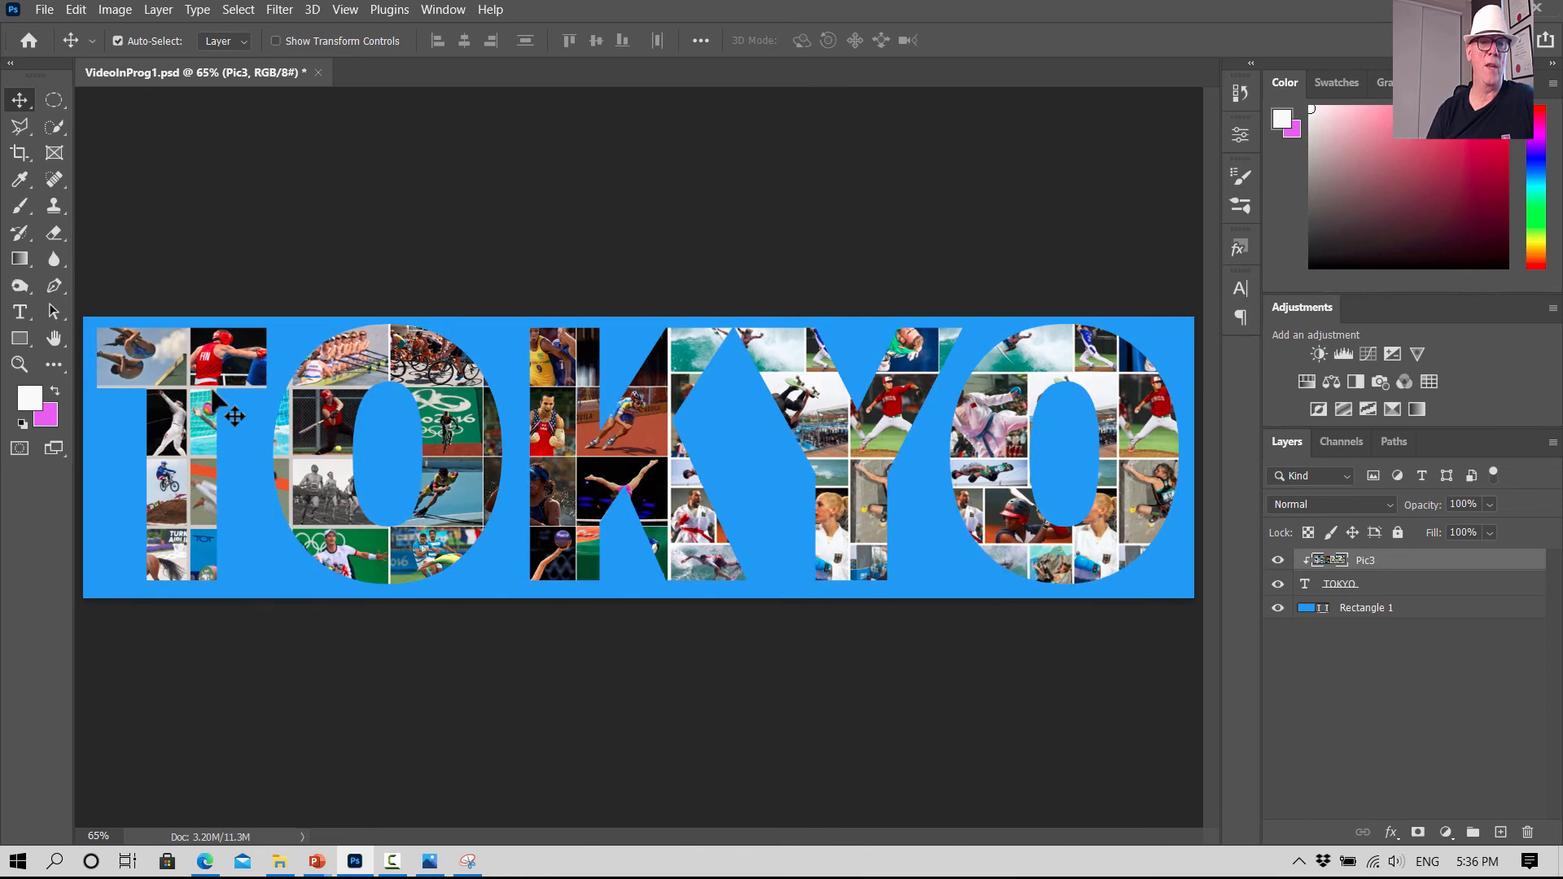
{"action": "key", "text": "Left"}
{"action": "key", "text": "Left"}
{"action": "key", "text": "Left"}
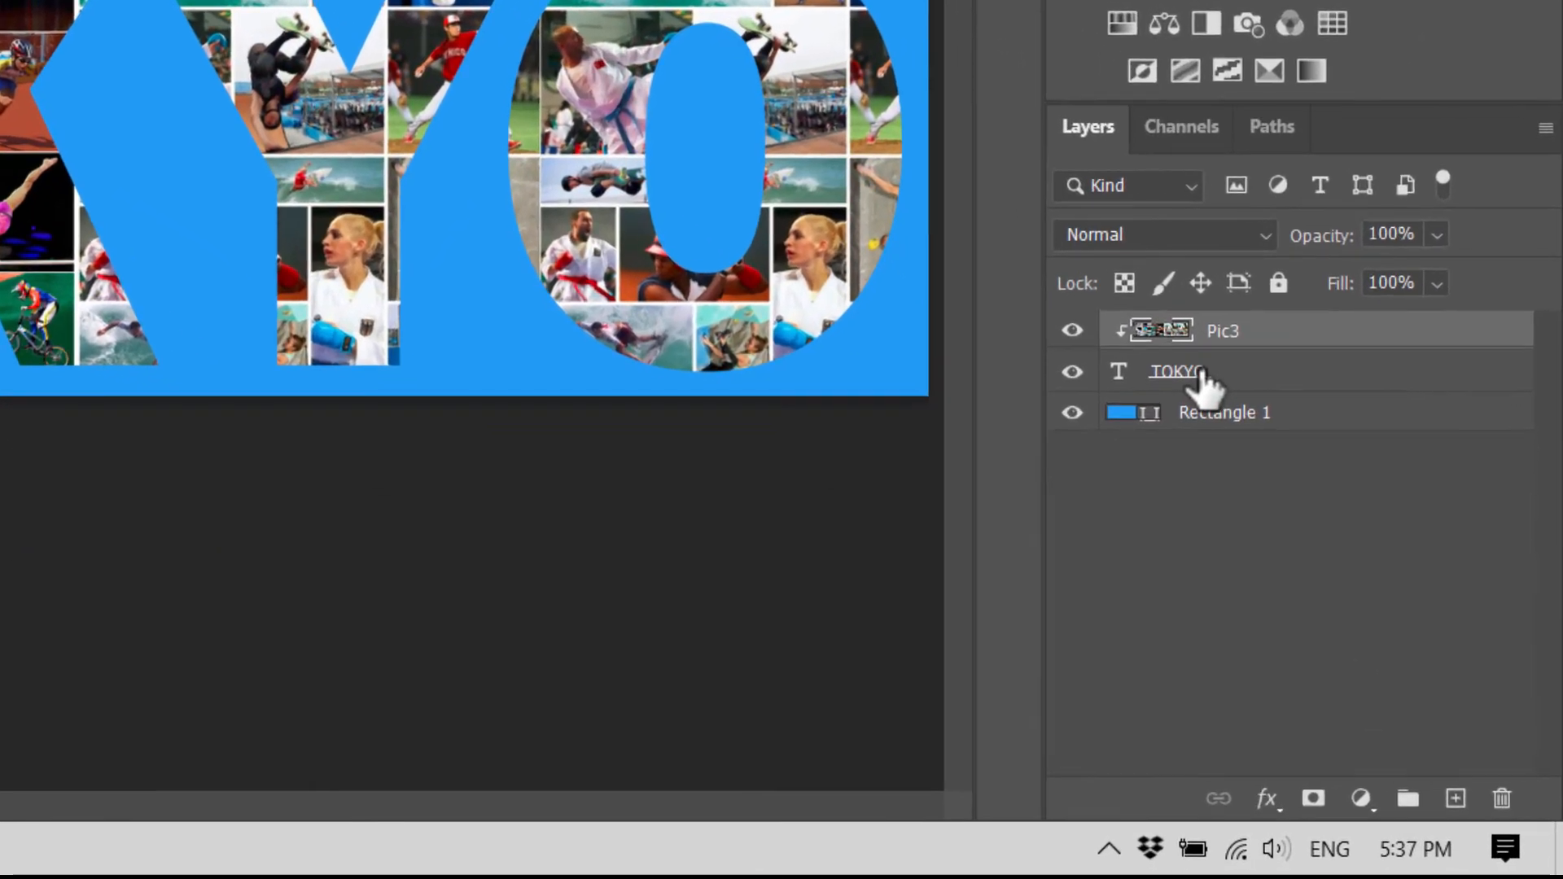
Step: Add a Stroke effect to the TOKYO text layer and set its size to 18 px
{"action": "left_click", "coordinate": [1219, 437]}
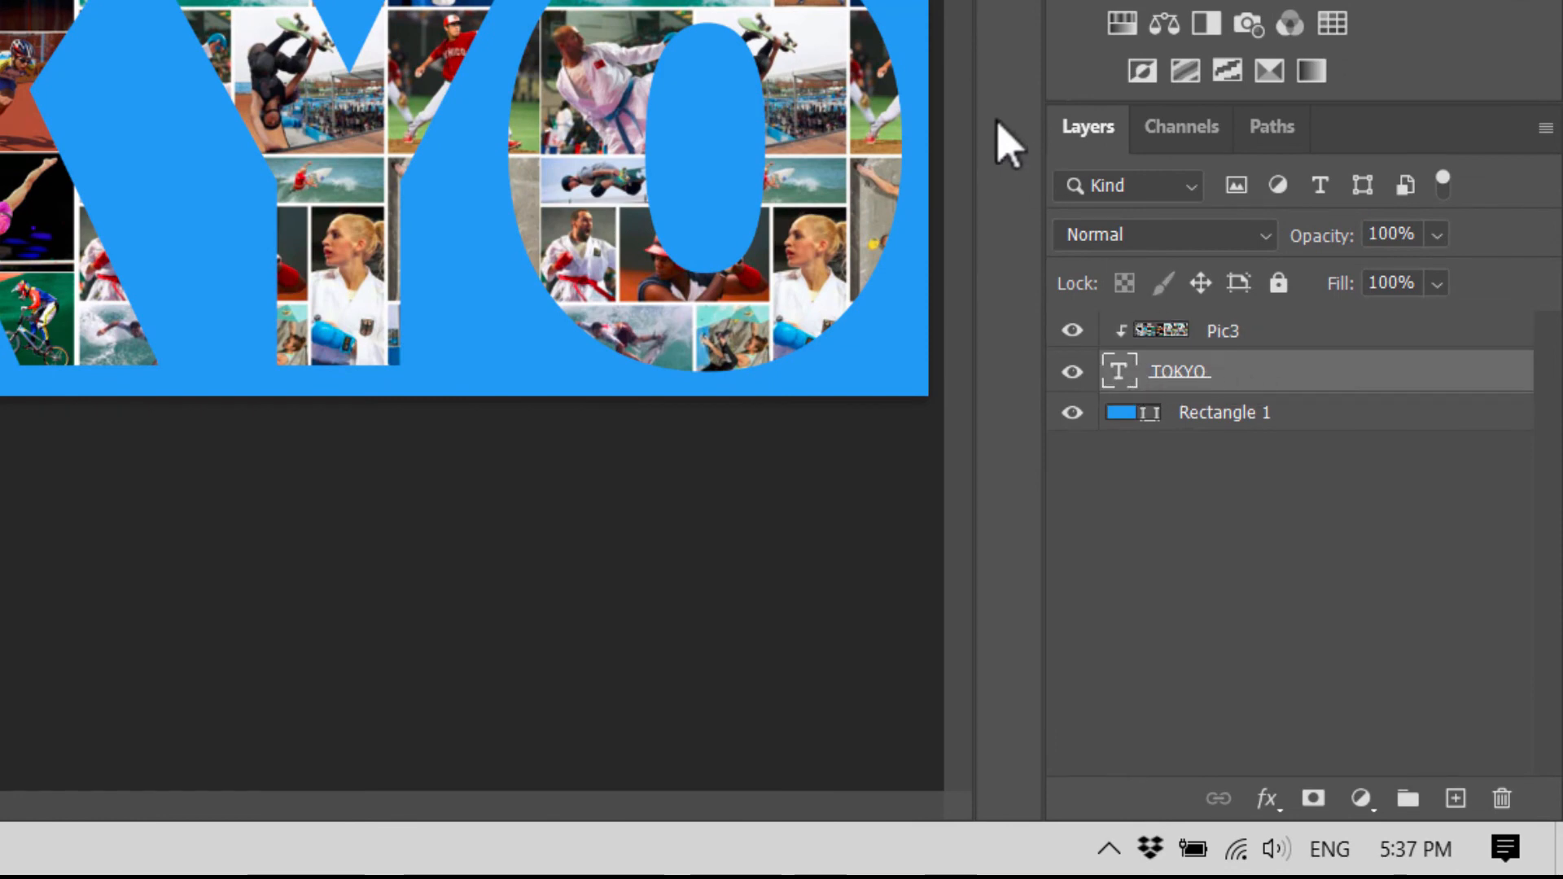
{"action": "left_click", "coordinate": [1265, 798]}
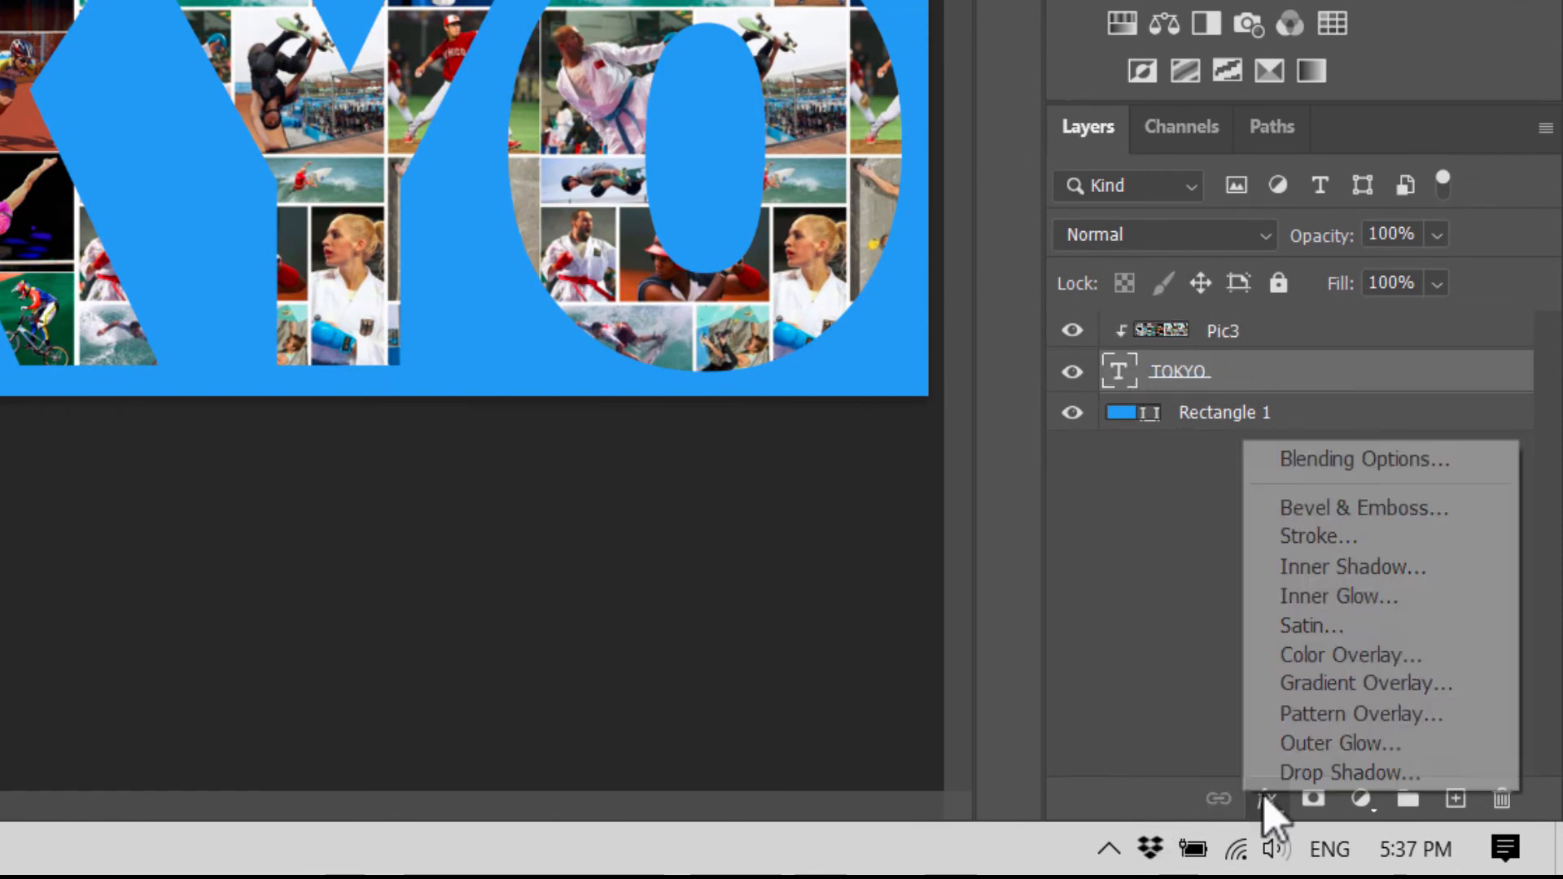
{"action": "left_click", "coordinate": [1338, 537]}
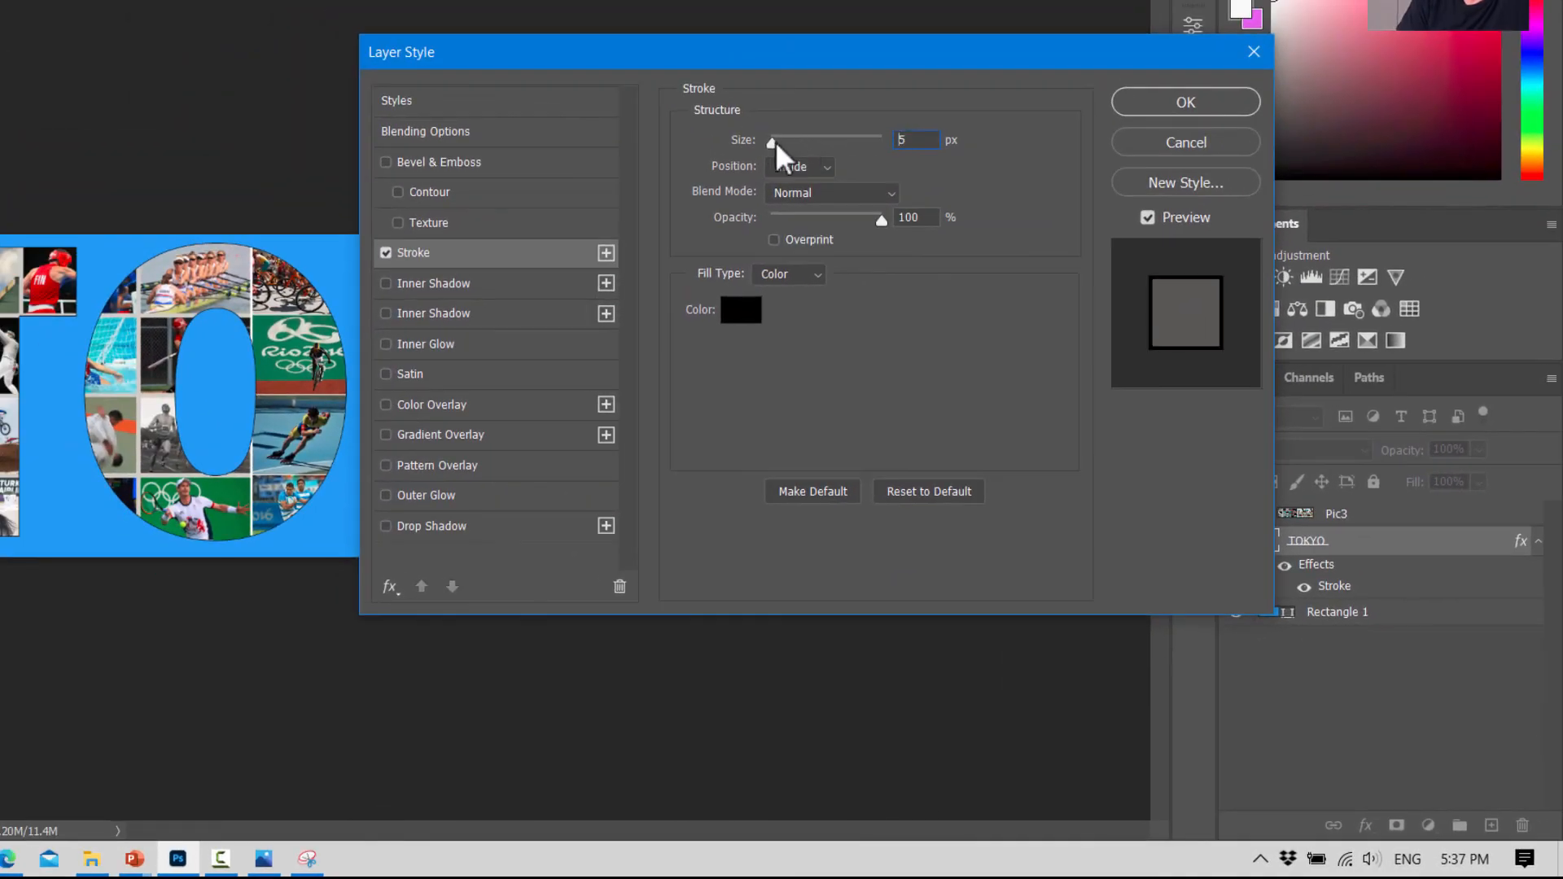
{"action": "left_click_drag", "start_coordinate": [776, 144], "coordinate": [787, 146]}
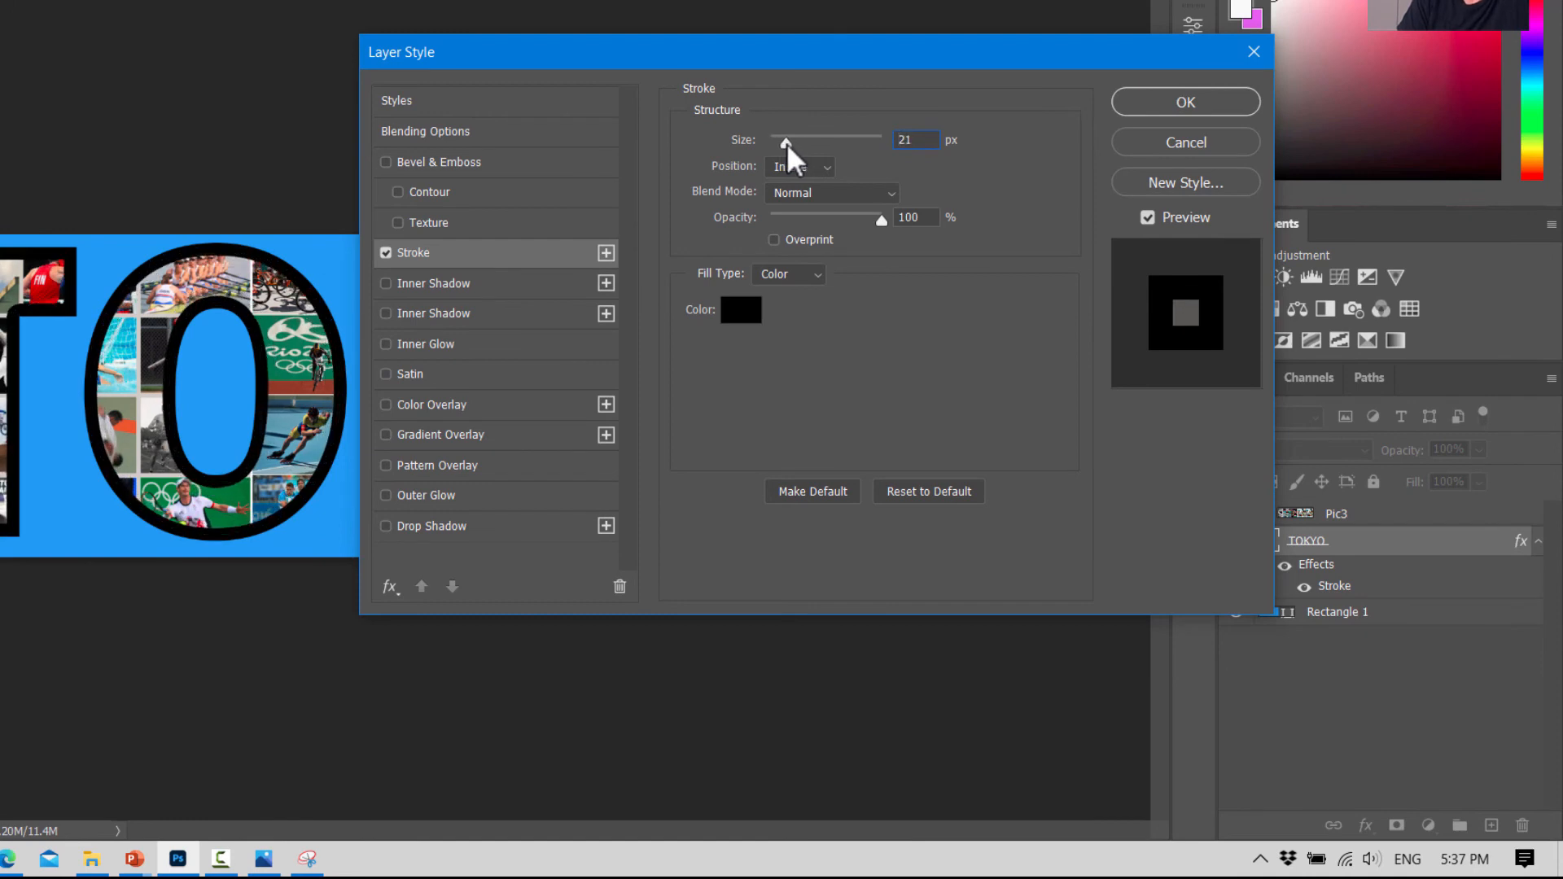
{"action": "left_click_drag", "start_coordinate": [787, 146], "coordinate": [784, 146]}
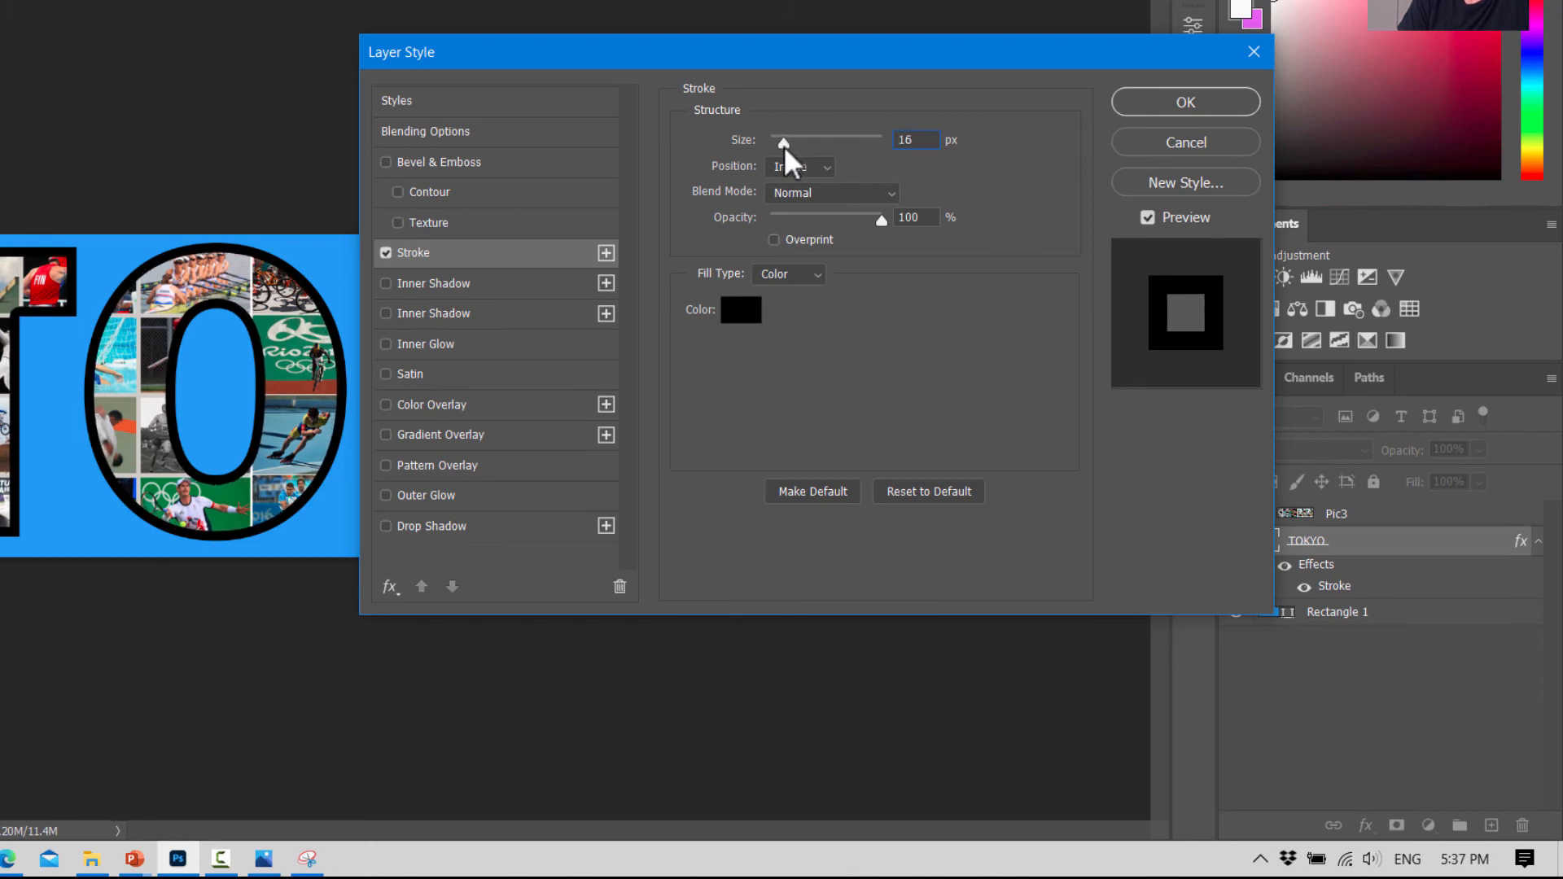
{"action": "left_click_drag", "start_coordinate": [786, 151], "coordinate": [788, 159]}
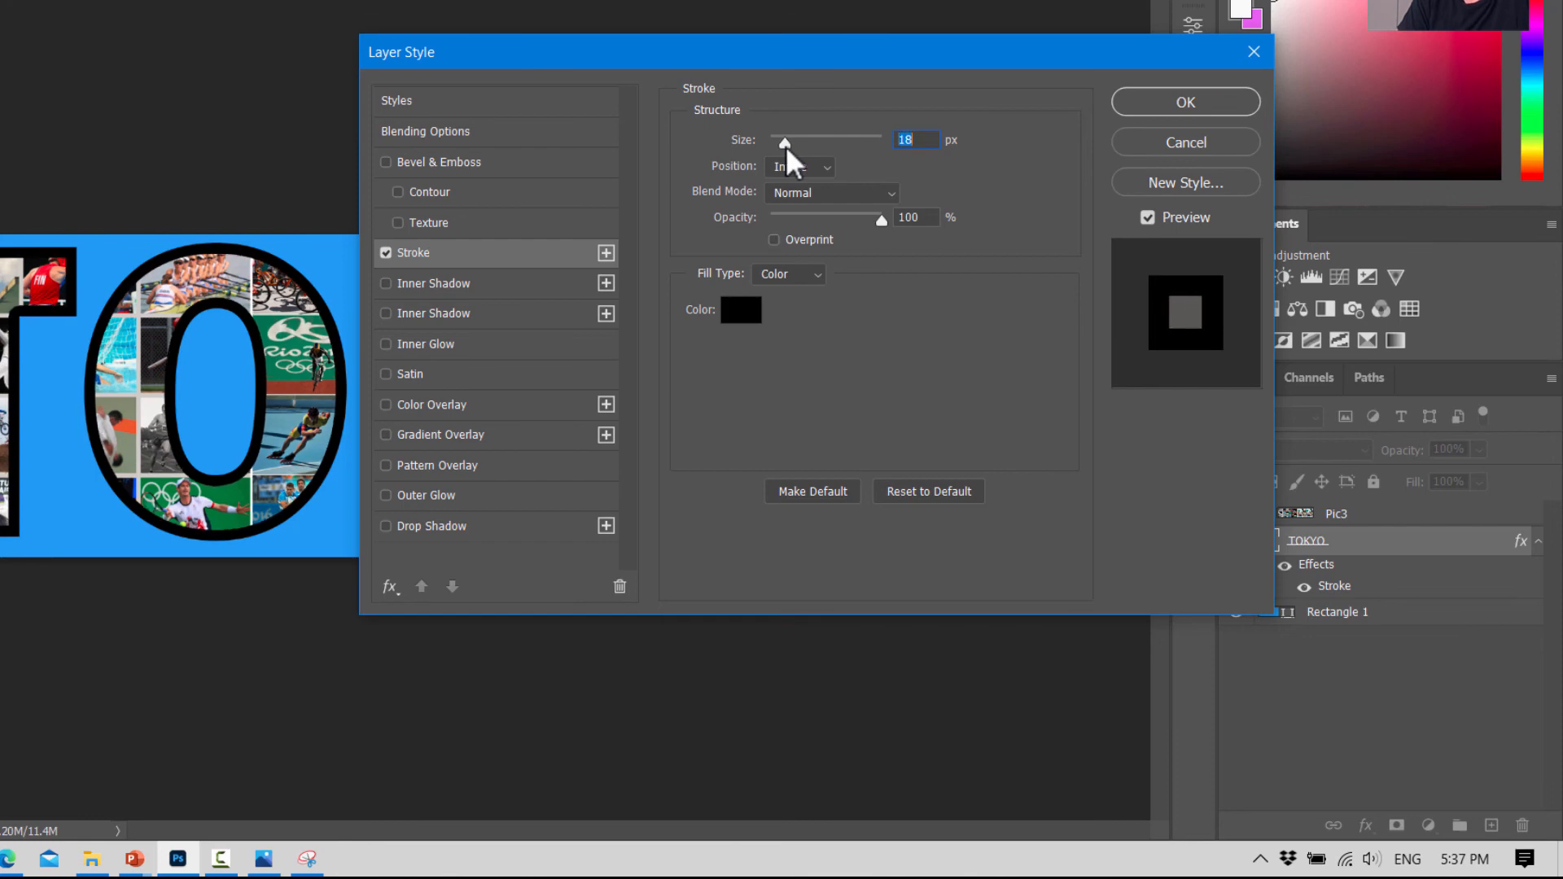
Step: Set the TOKYO stroke colour to dark red c00808 and apply the layer style
{"action": "left_click", "coordinate": [741, 310]}
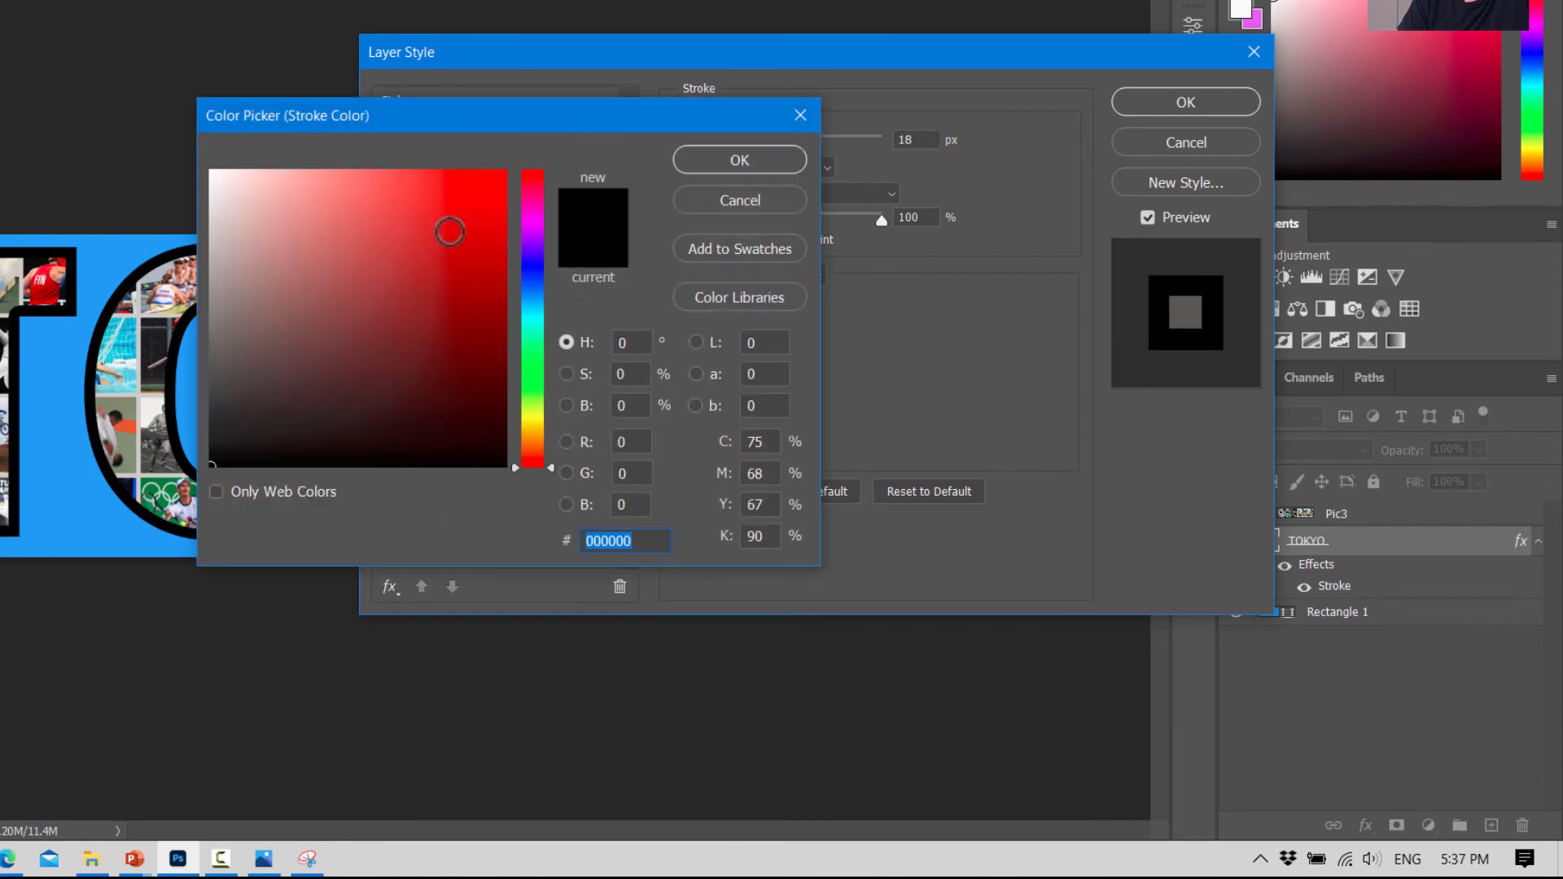
{"action": "left_click", "coordinate": [474, 212]}
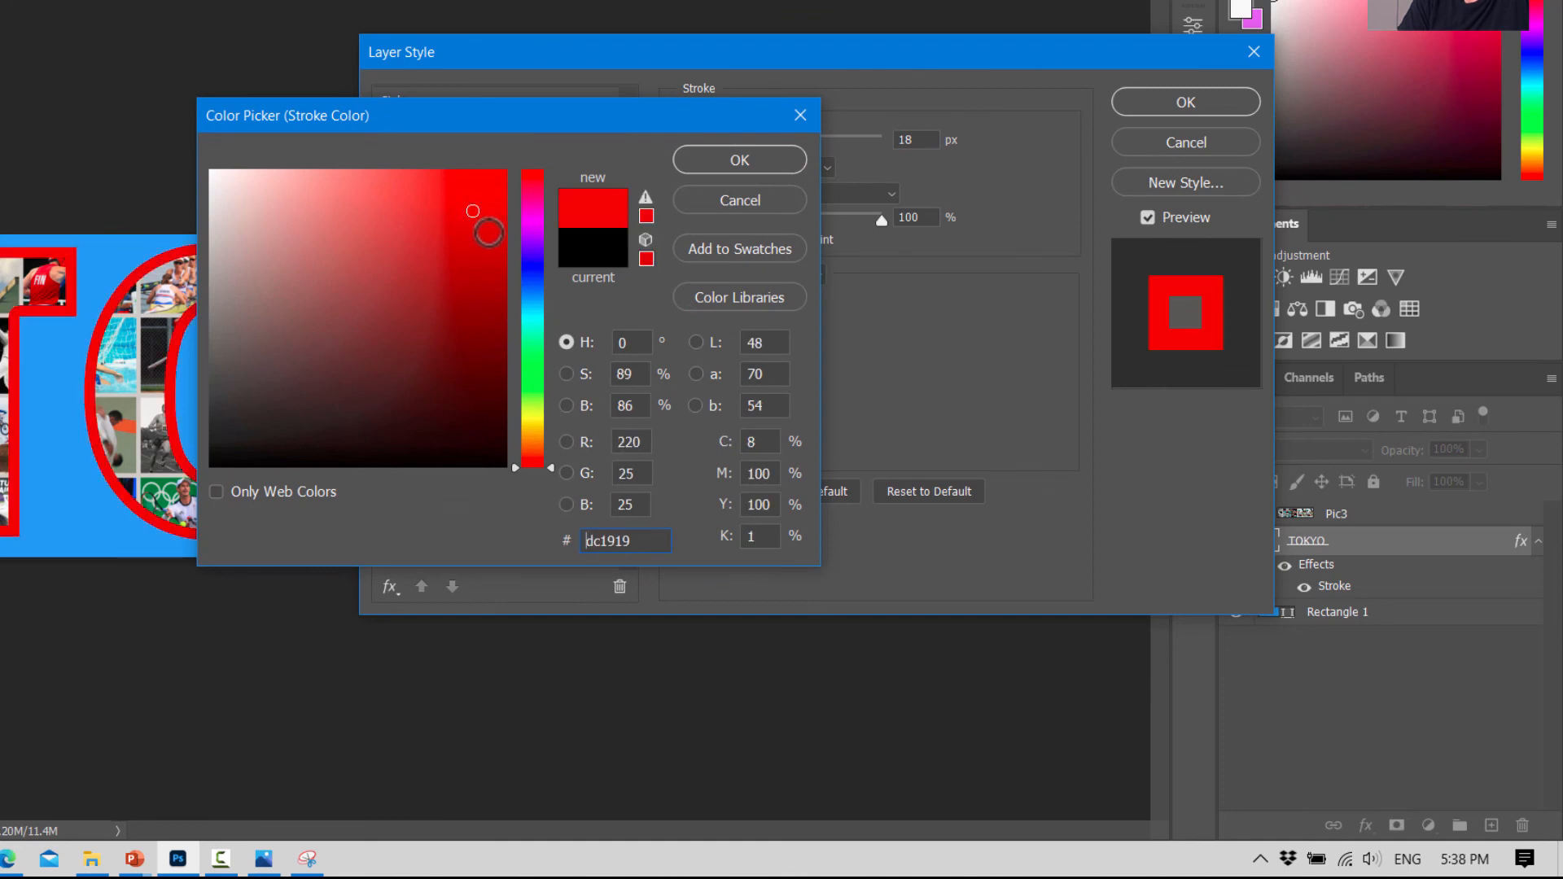
{"action": "left_click", "coordinate": [473, 237]}
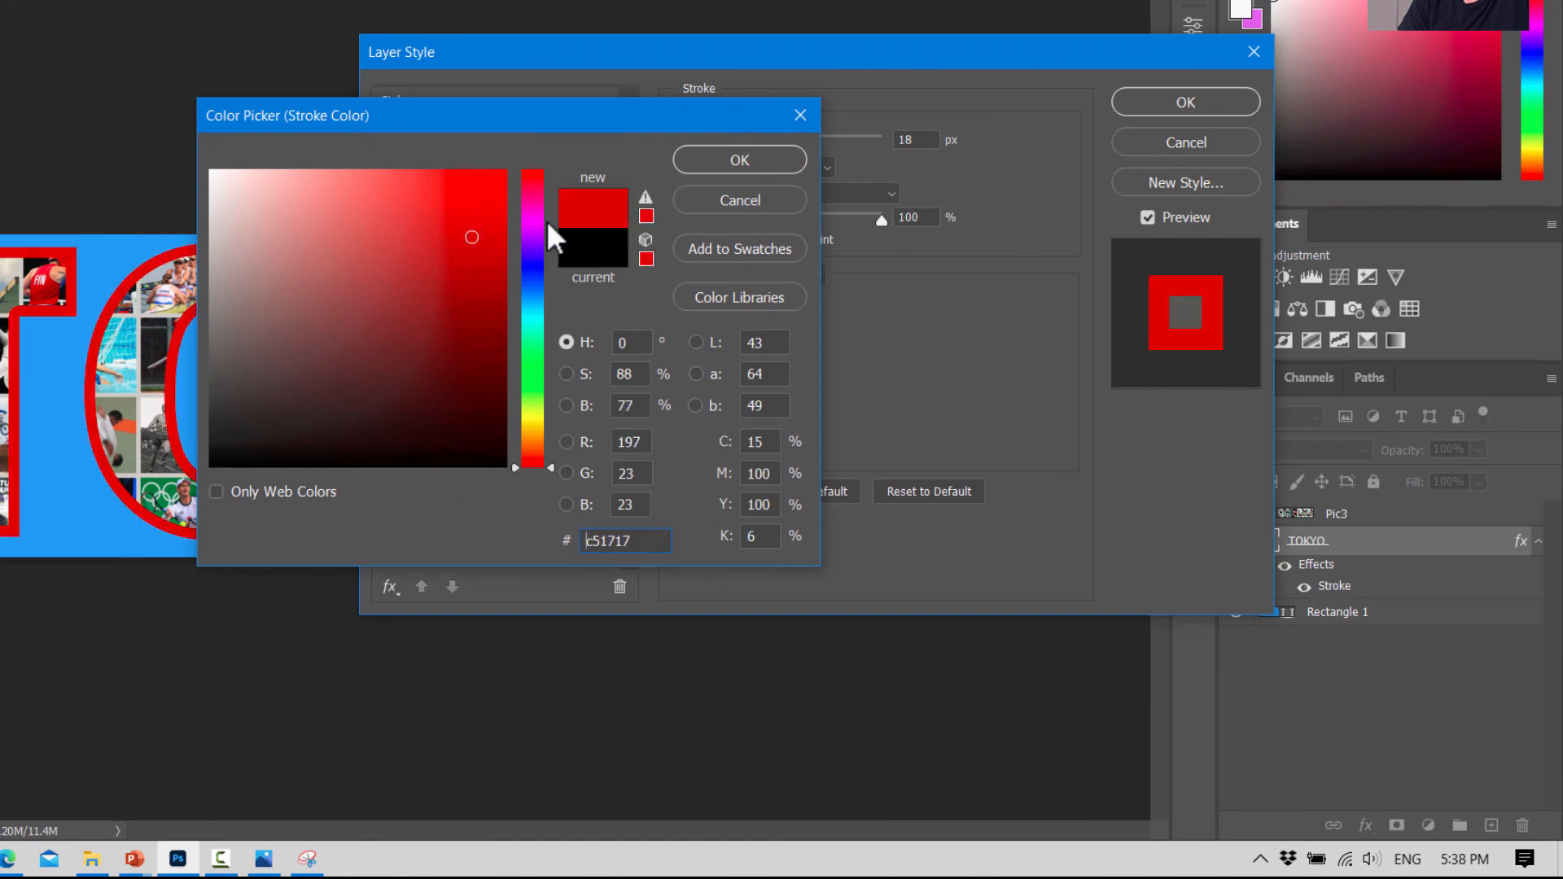
{"action": "left_click", "coordinate": [495, 243]}
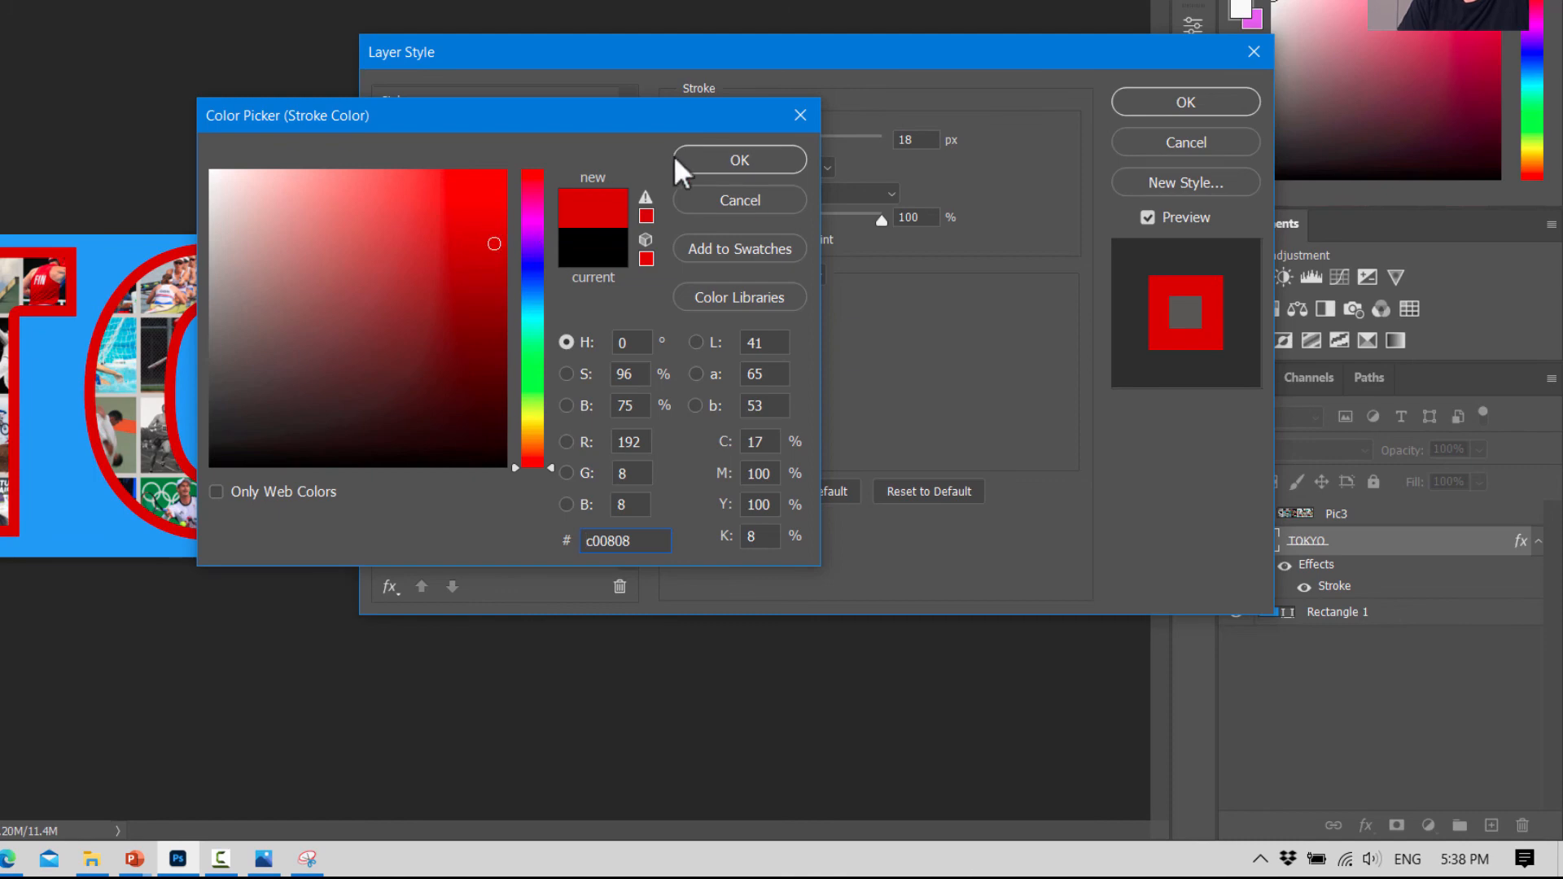
{"action": "left_click", "coordinate": [697, 155]}
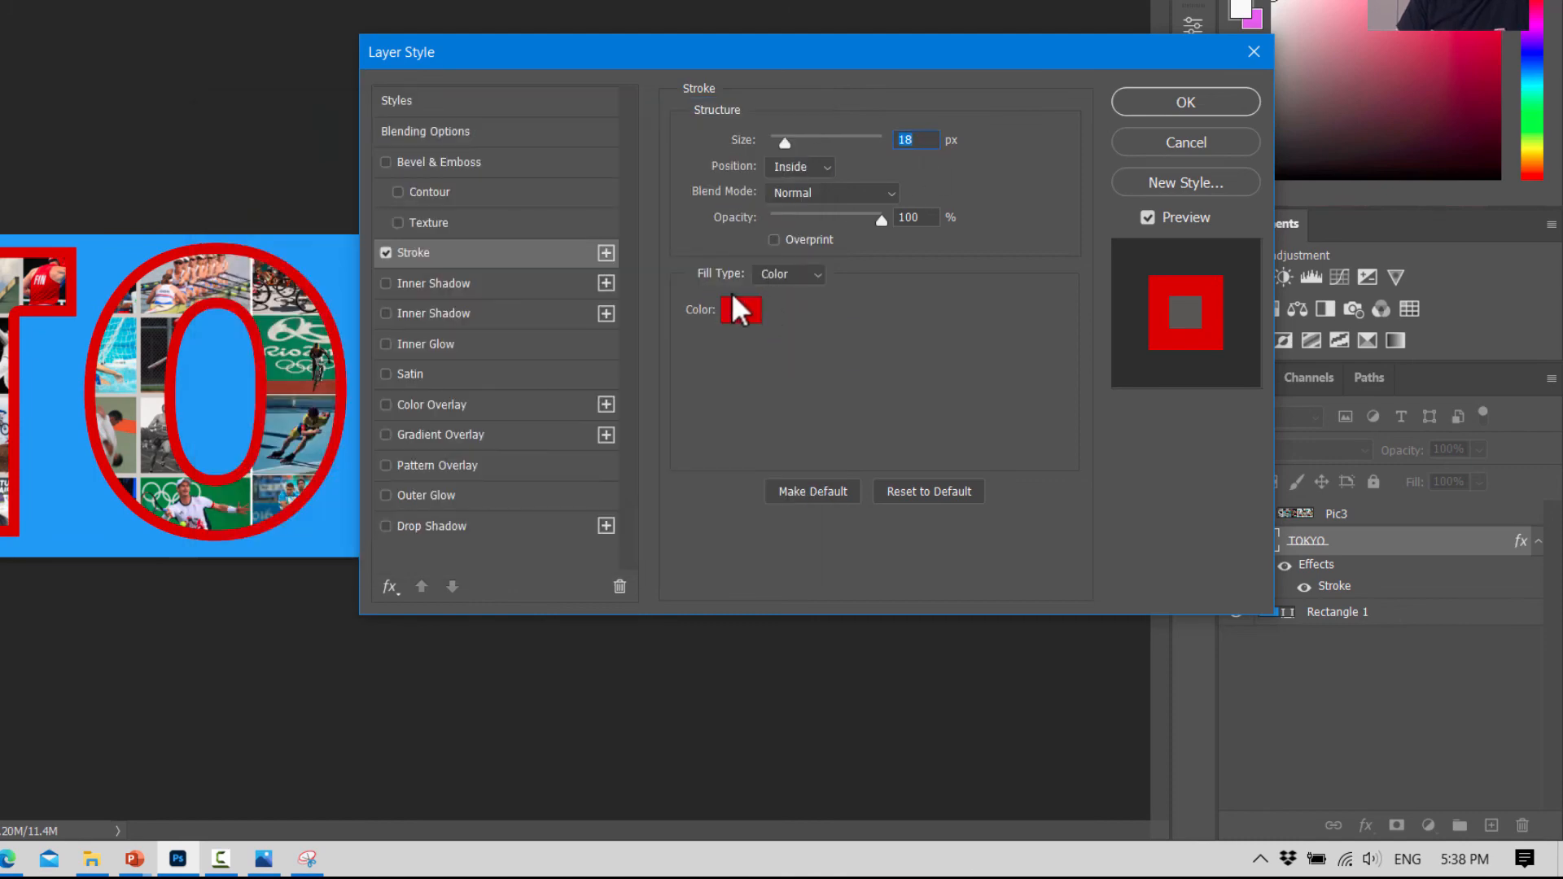
{"action": "left_click", "coordinate": [1217, 95]}
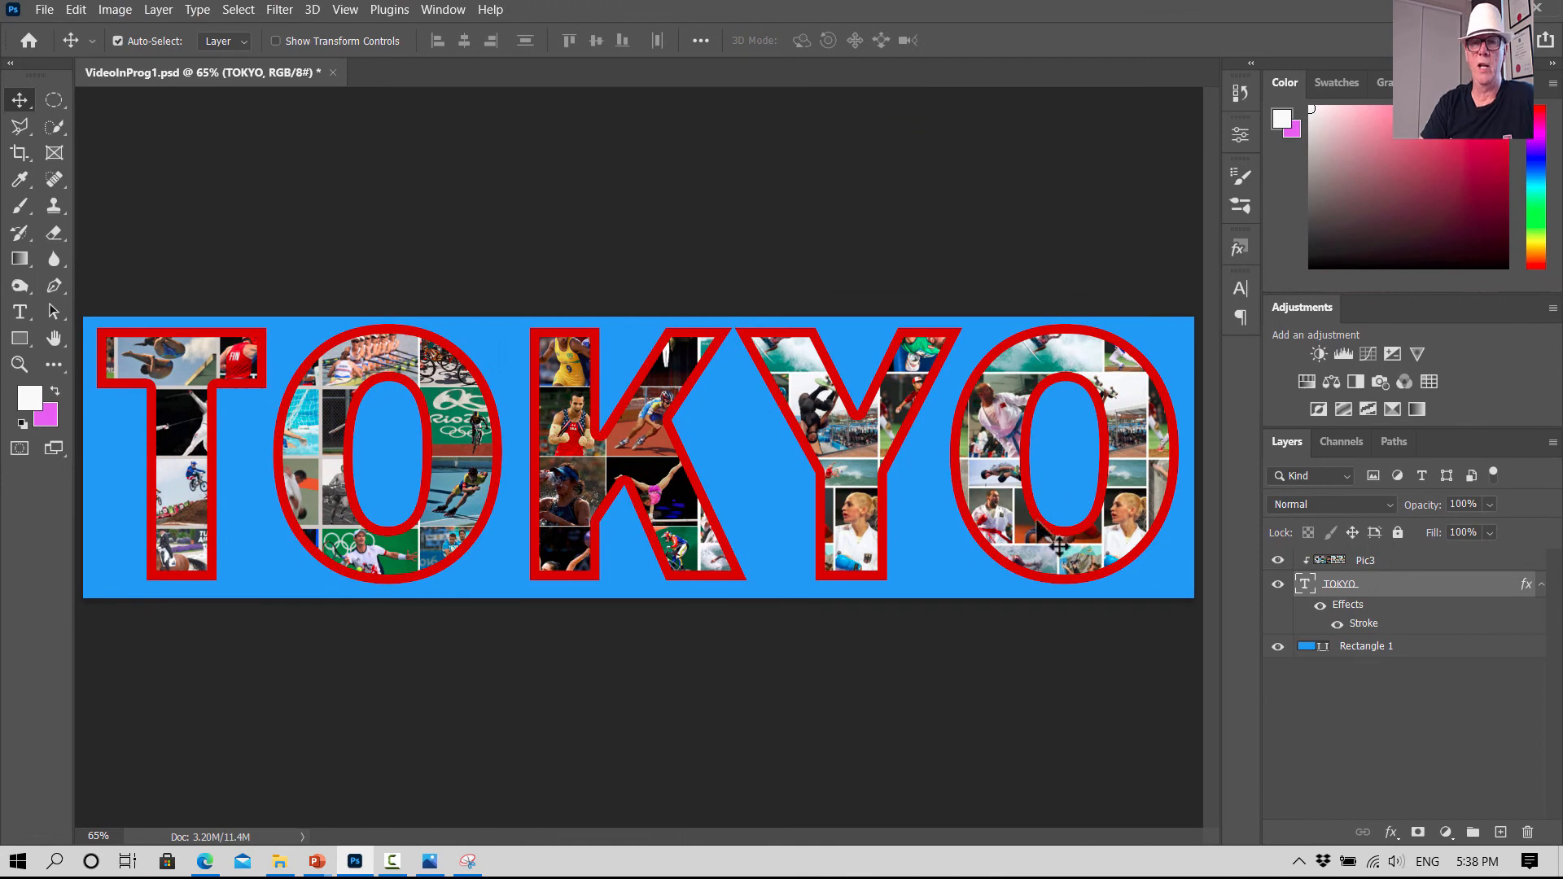
Step: Change the Rectangle 1 shape's fill to white in its live shape properties
{"action": "left_click", "coordinate": [1339, 647]}
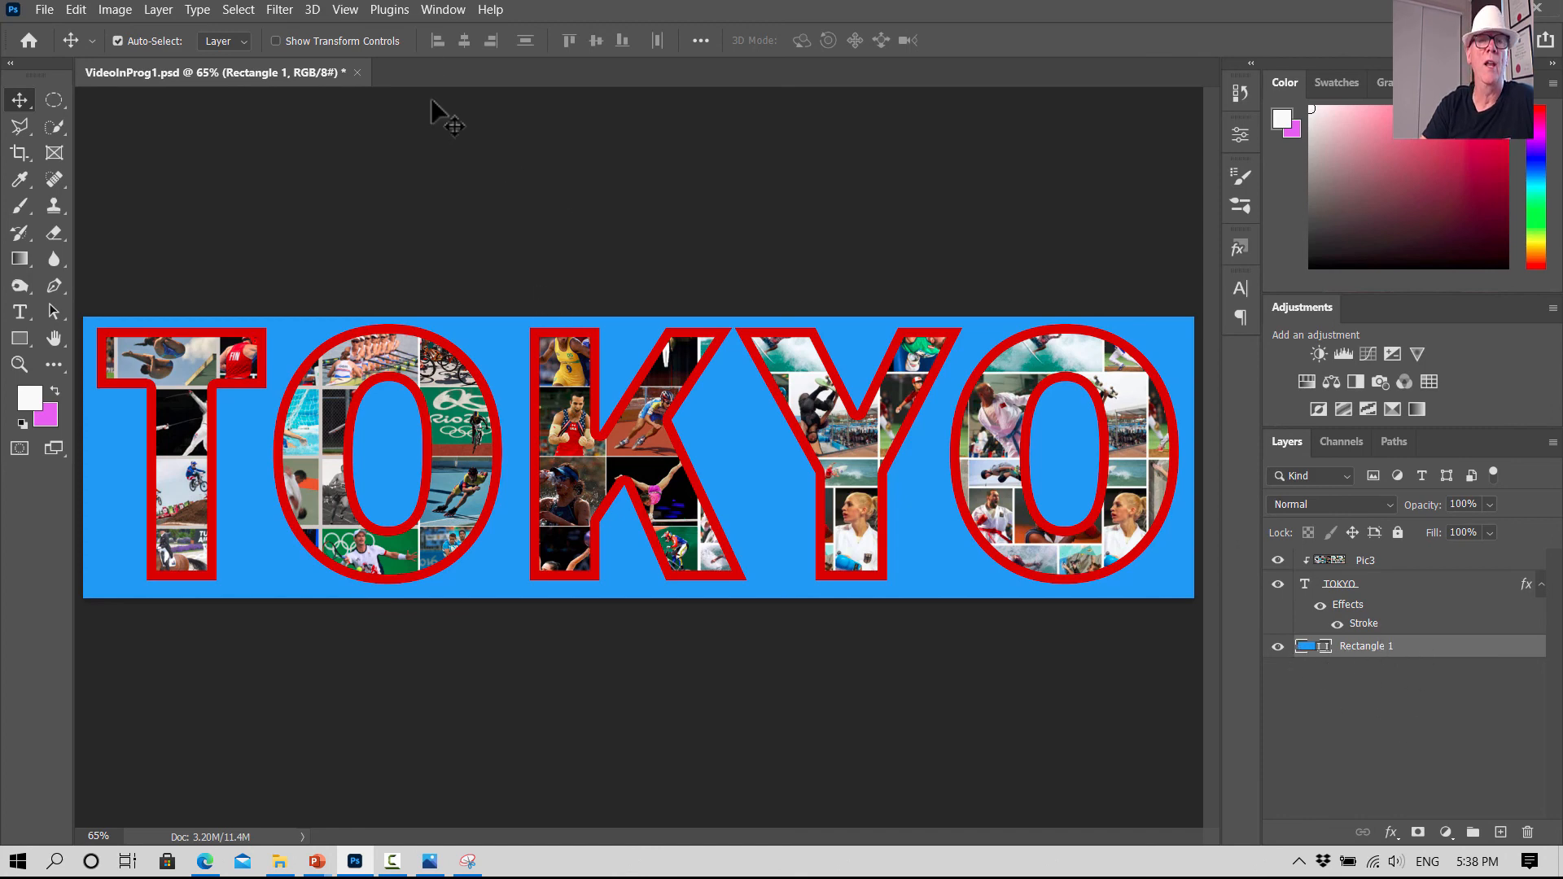
{"action": "left_click", "coordinate": [429, 11]}
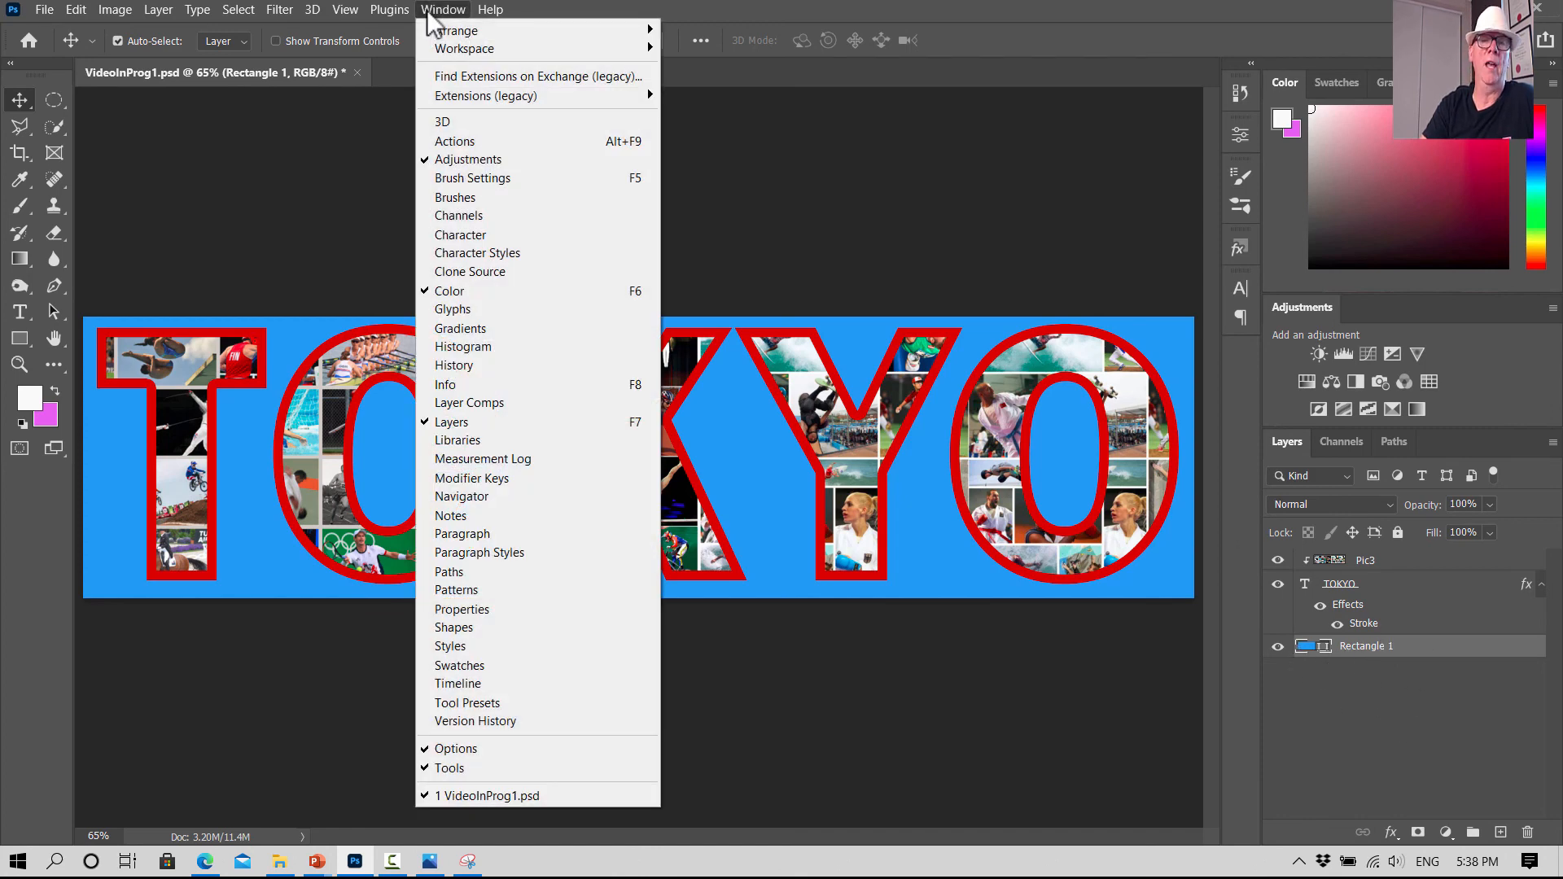
{"action": "left_click", "coordinate": [492, 610]}
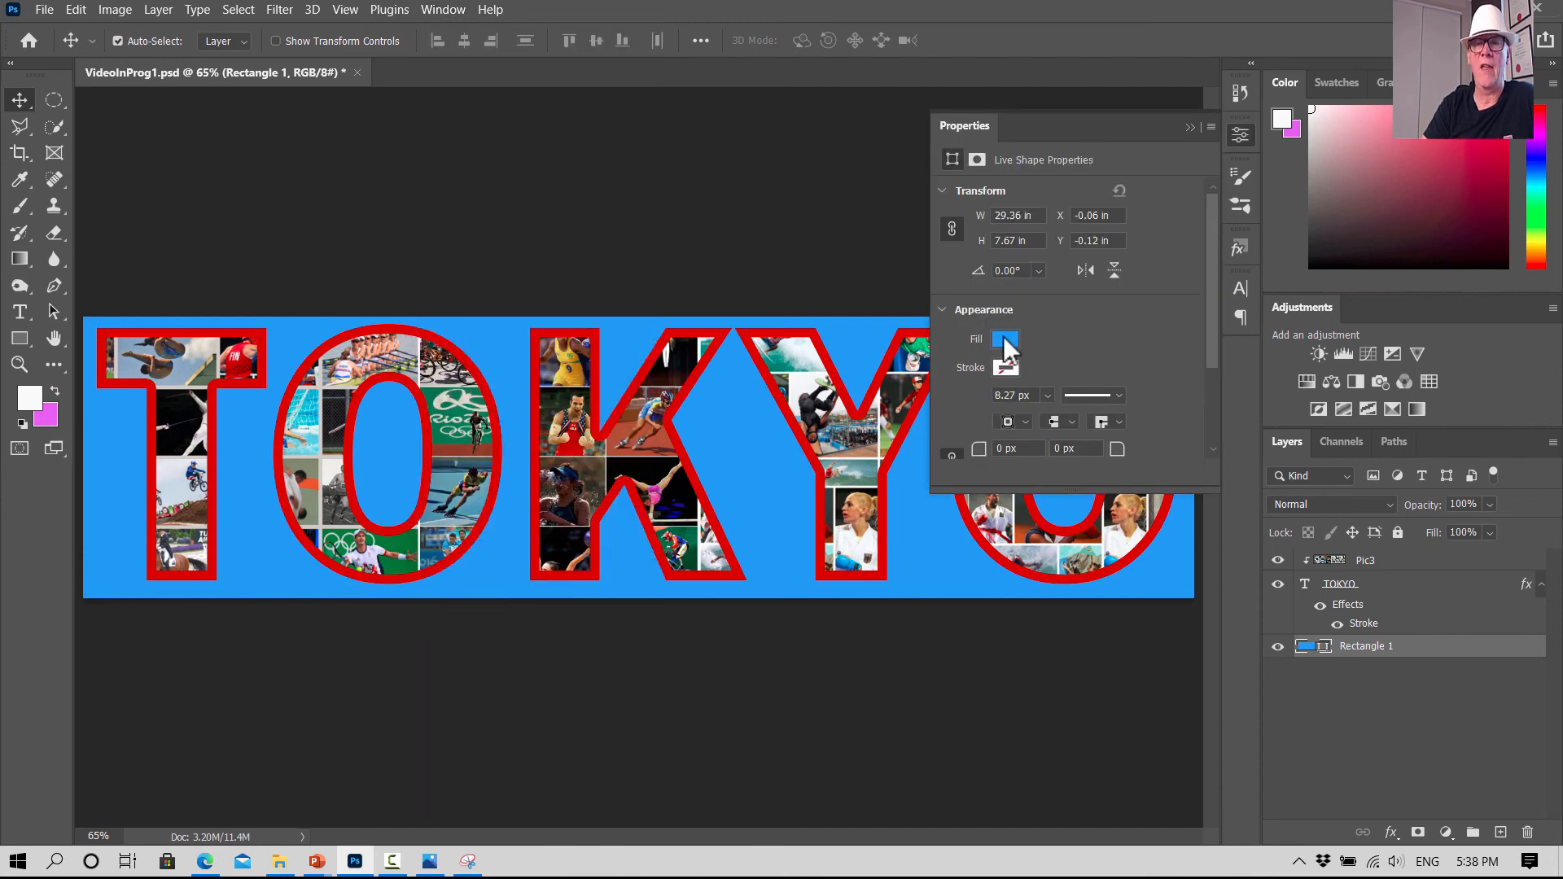
{"action": "left_click", "coordinate": [1004, 339]}
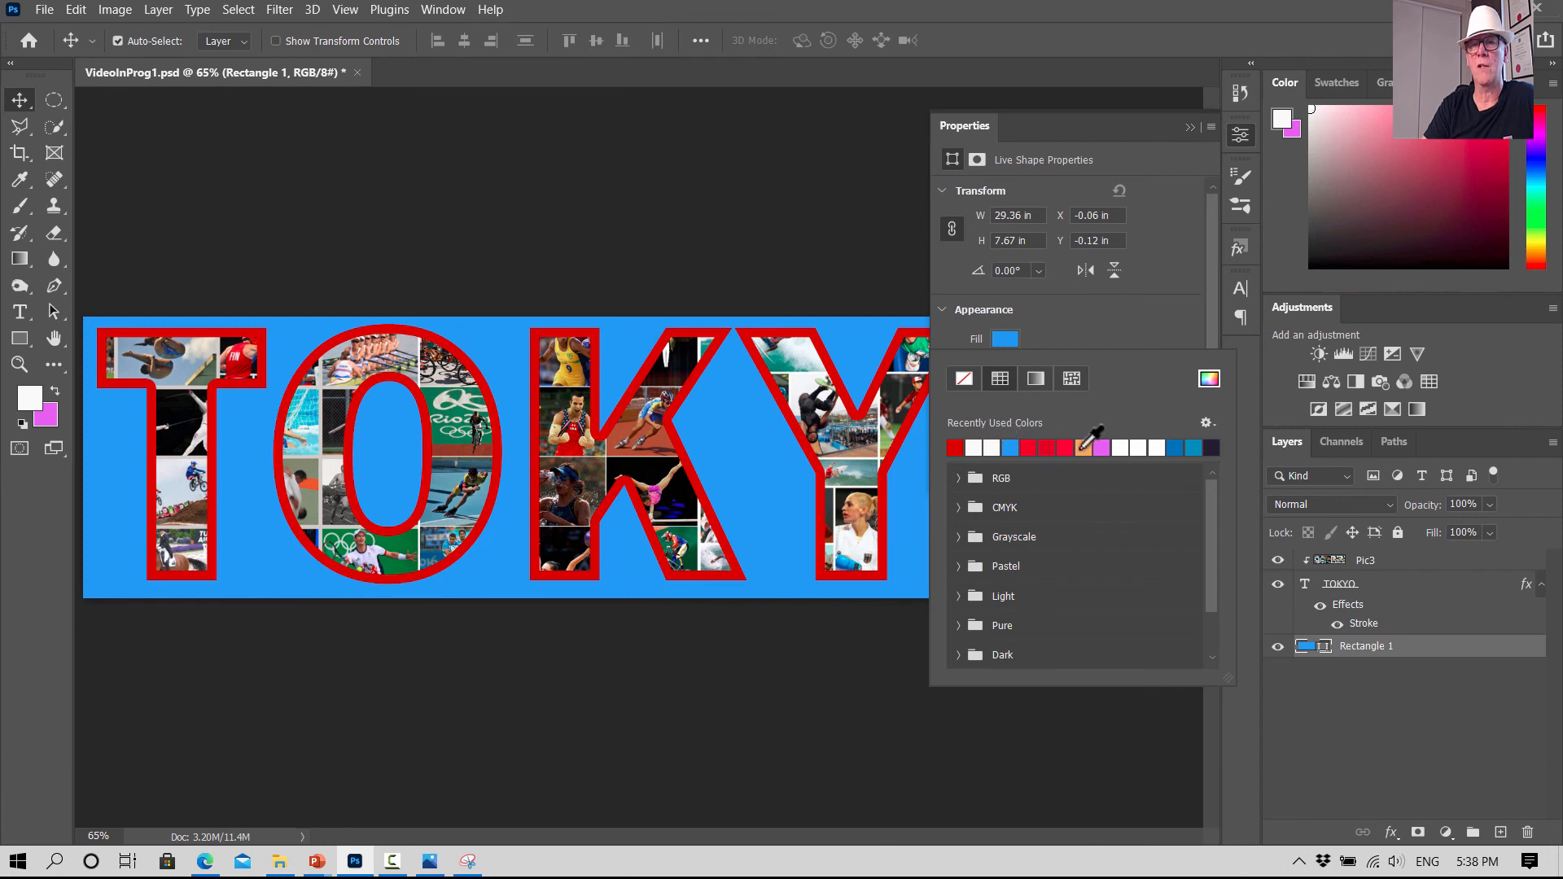
{"action": "left_click", "coordinate": [1139, 447]}
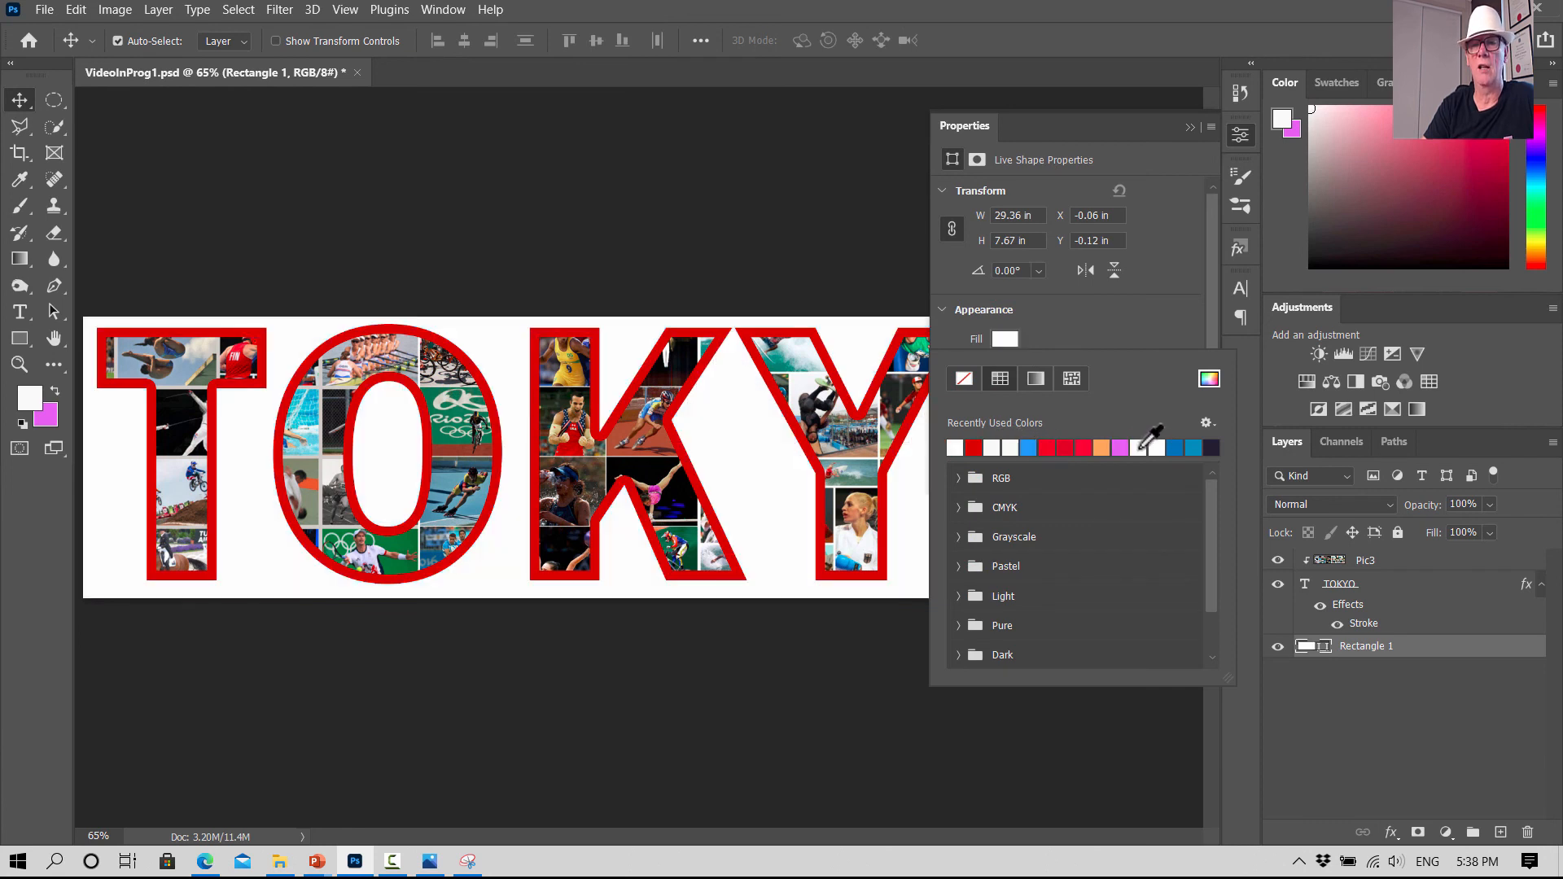
{"action": "left_click", "coordinate": [1189, 128]}
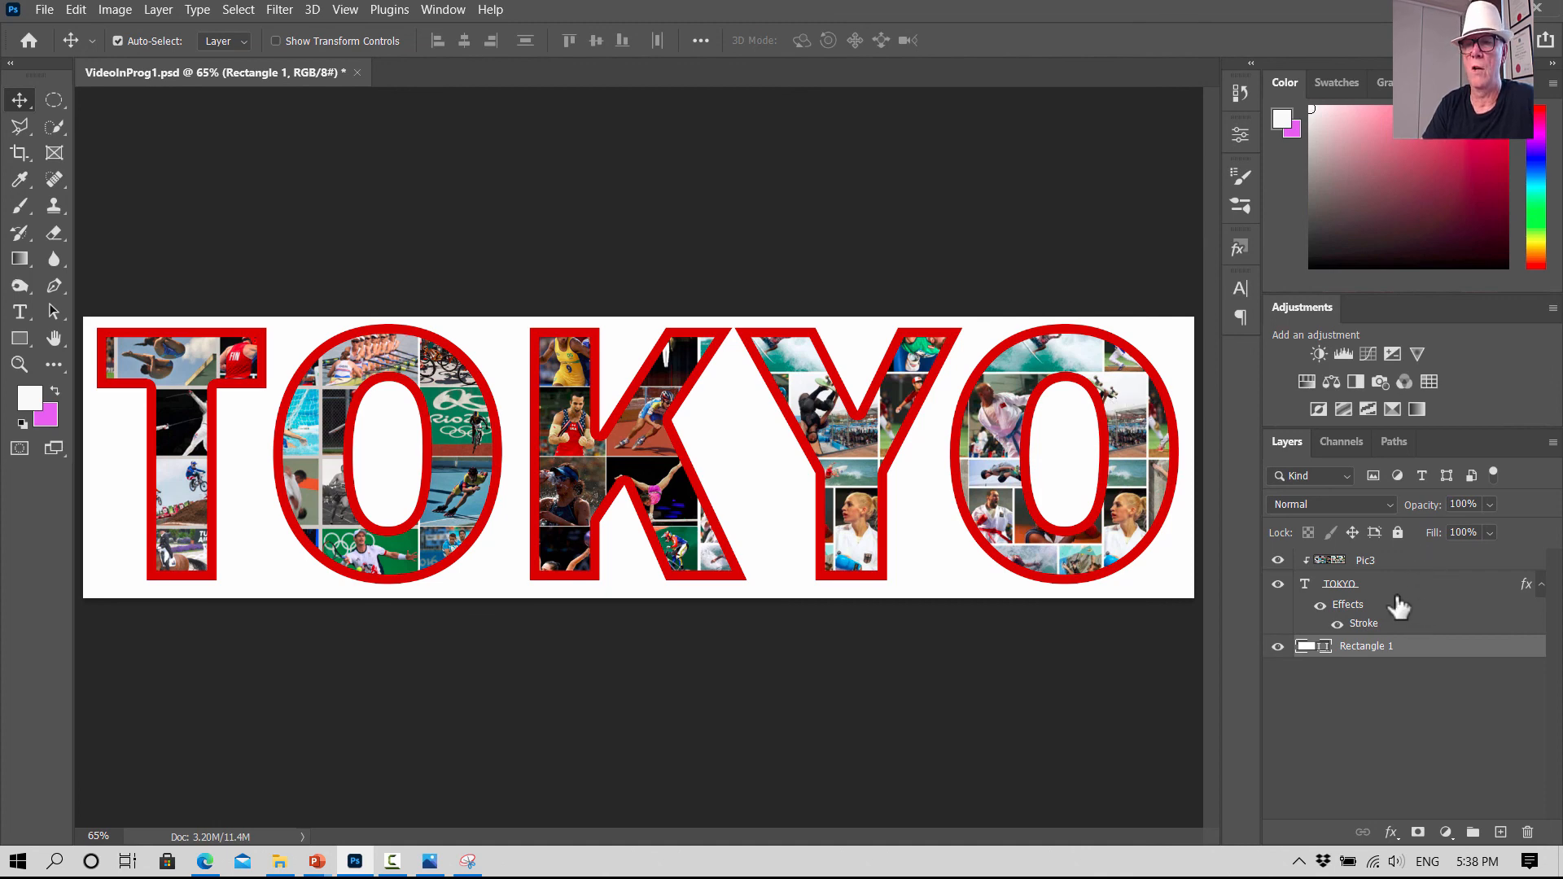
Step: Adjust the Pic3 layer's Hue/Saturation, trying saturation -100, and apply hue 0, saturation -2 and lightness +3
{"action": "left_click", "coordinate": [1368, 563]}
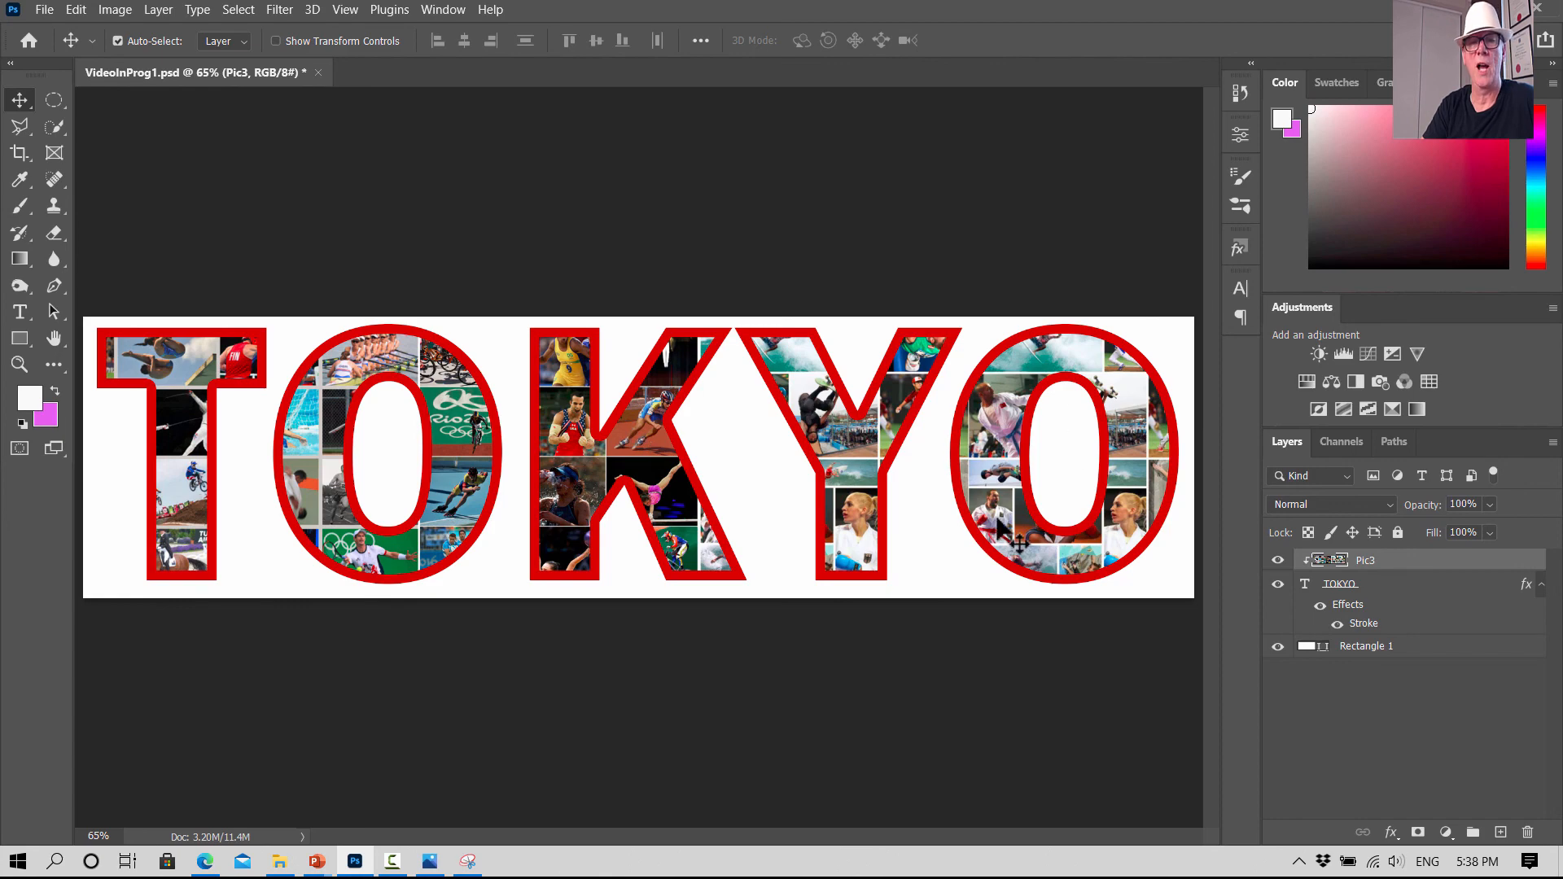
{"action": "left_click", "coordinate": [114, 10]}
{"action": "mouse_move", "coordinate": [151, 60]}
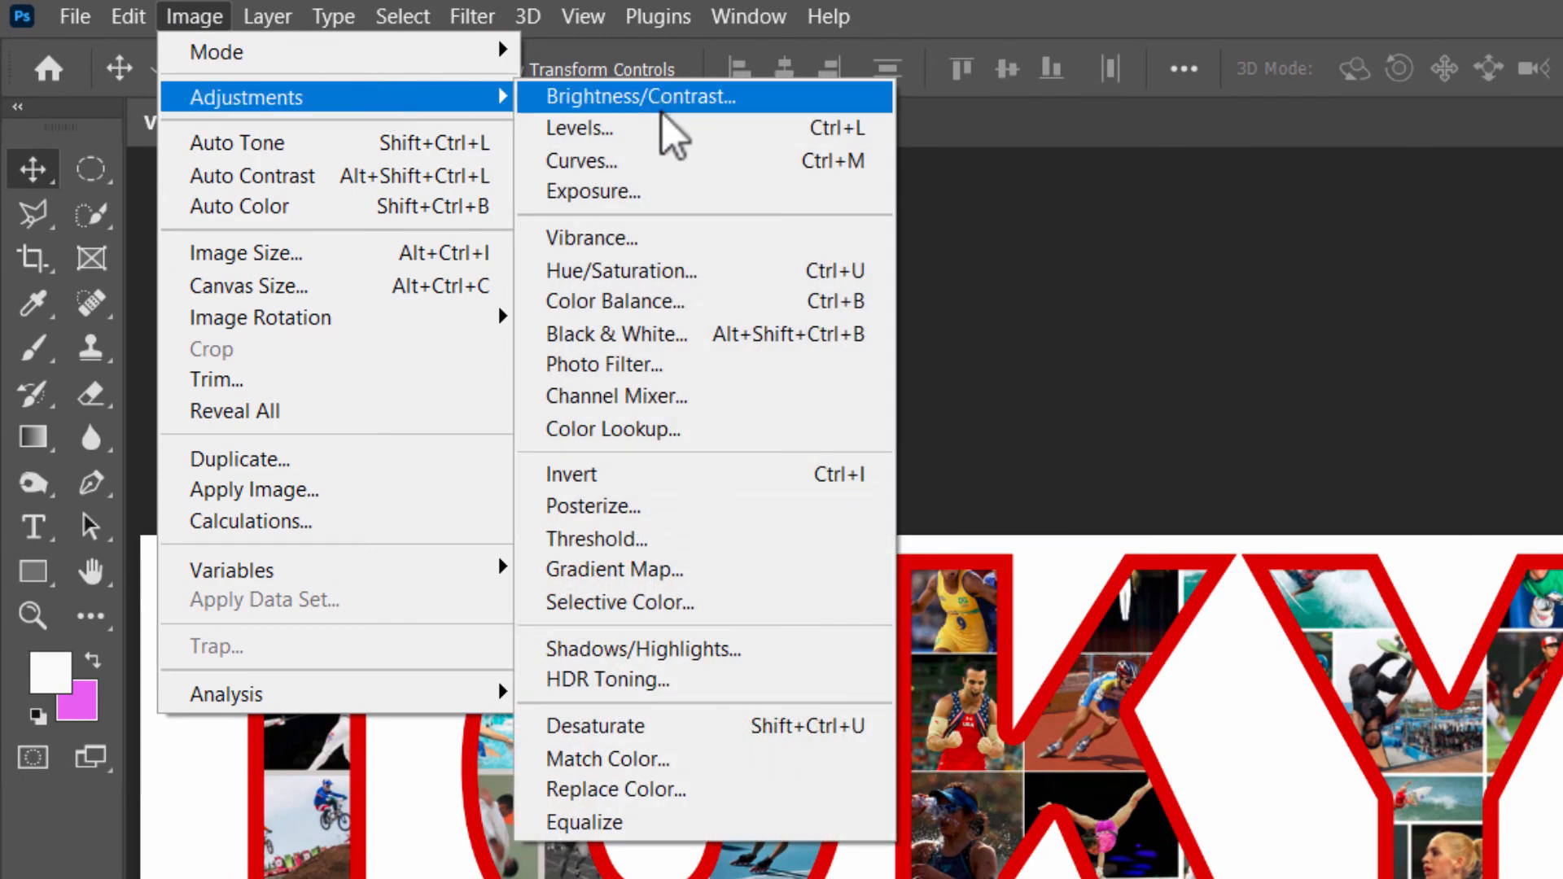
{"action": "left_click", "coordinate": [725, 276]}
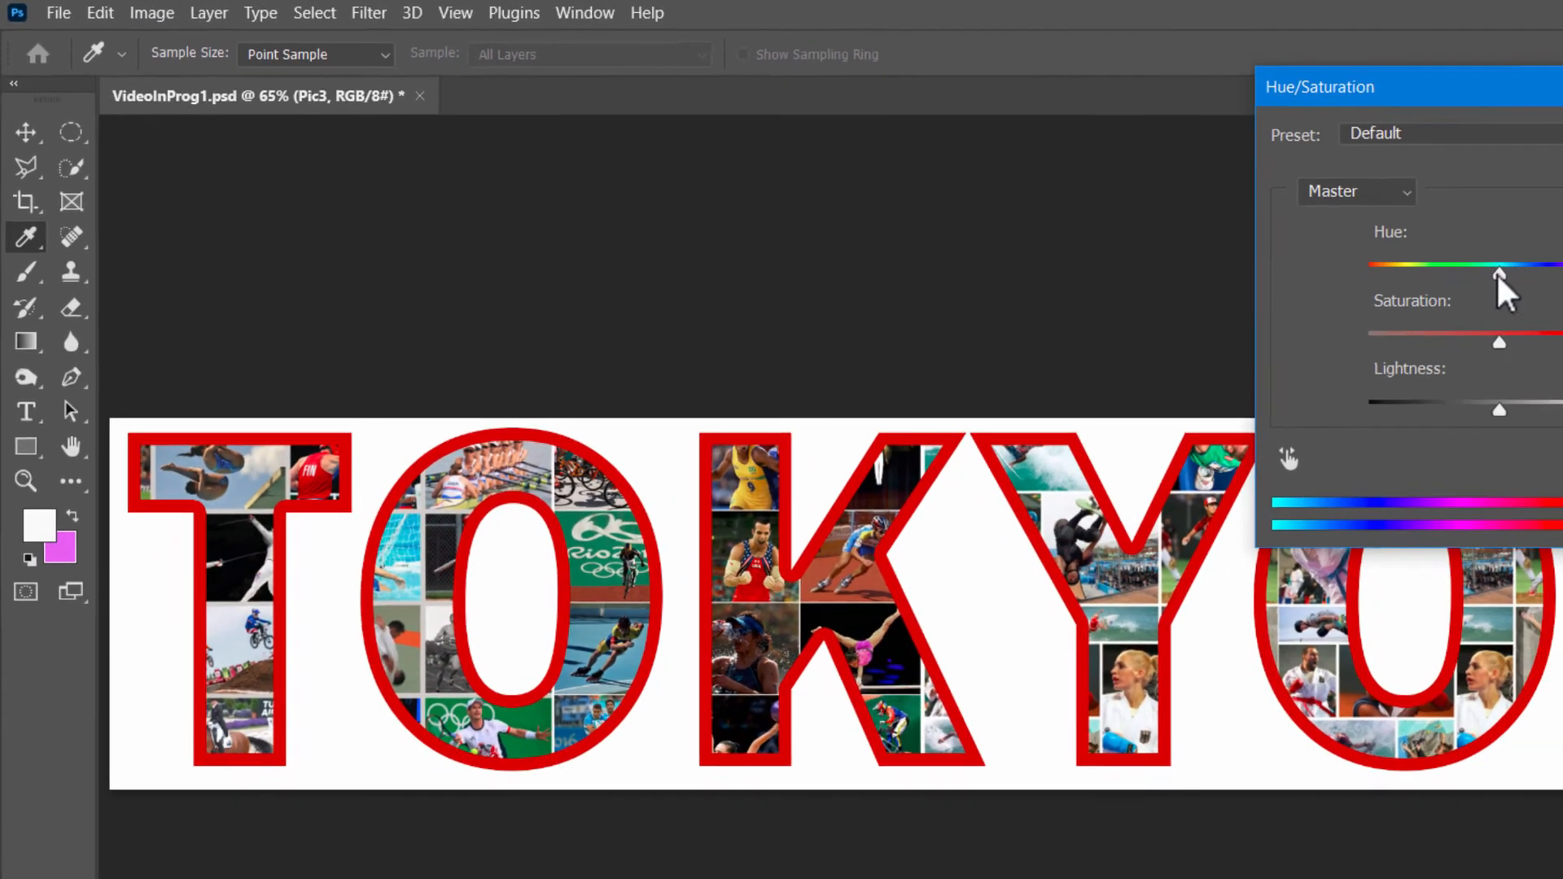
{"action": "left_click_drag", "start_coordinate": [1498, 276], "coordinate": [1507, 274]}
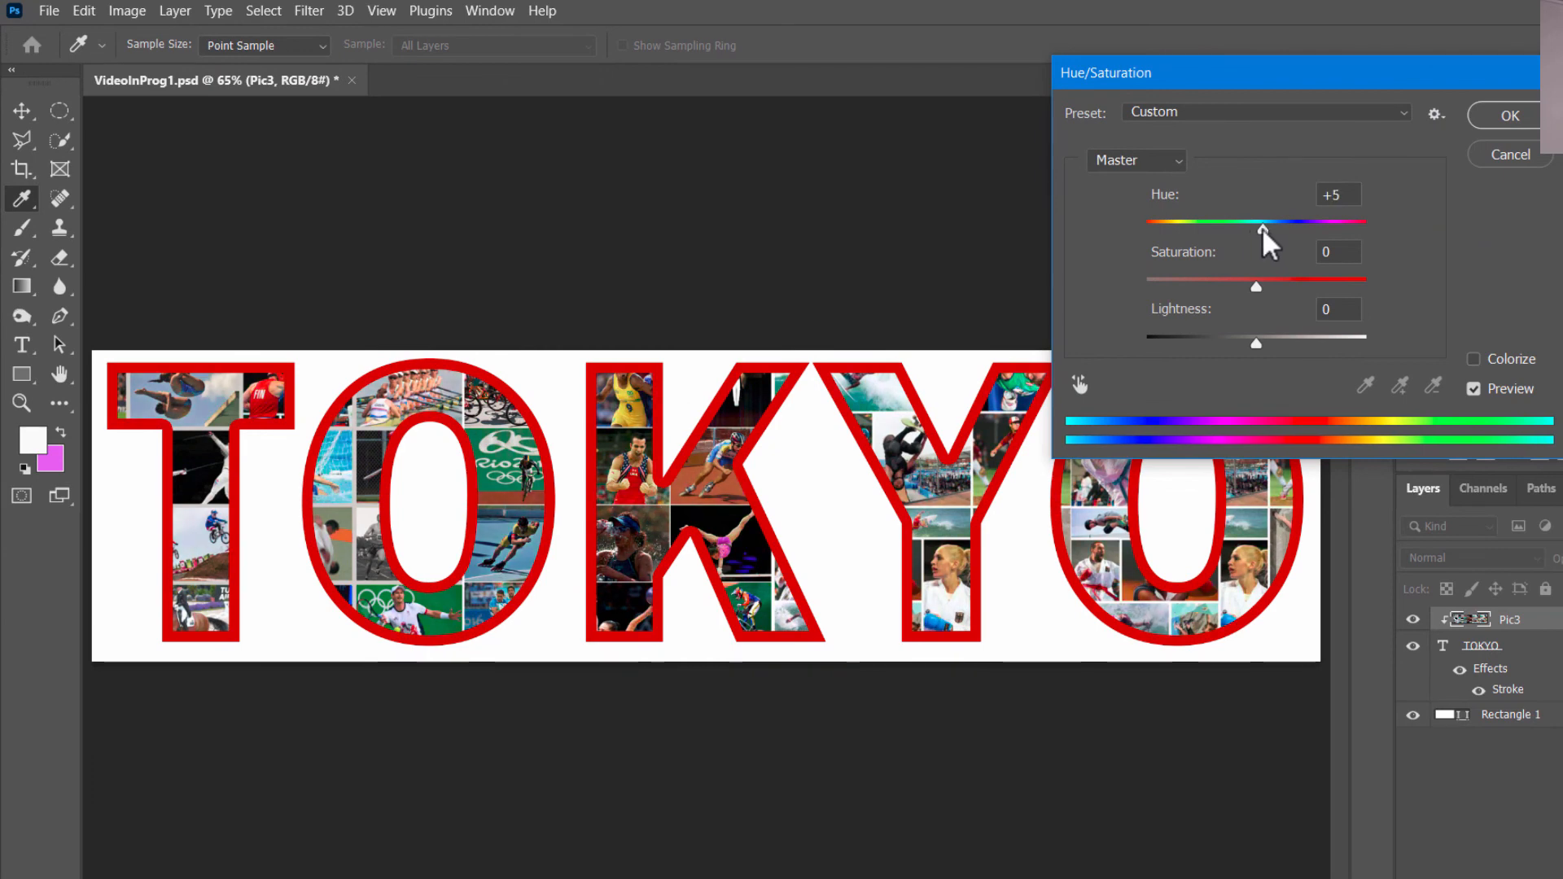
{"action": "left_click_drag", "start_coordinate": [1266, 240], "coordinate": [1257, 235]}
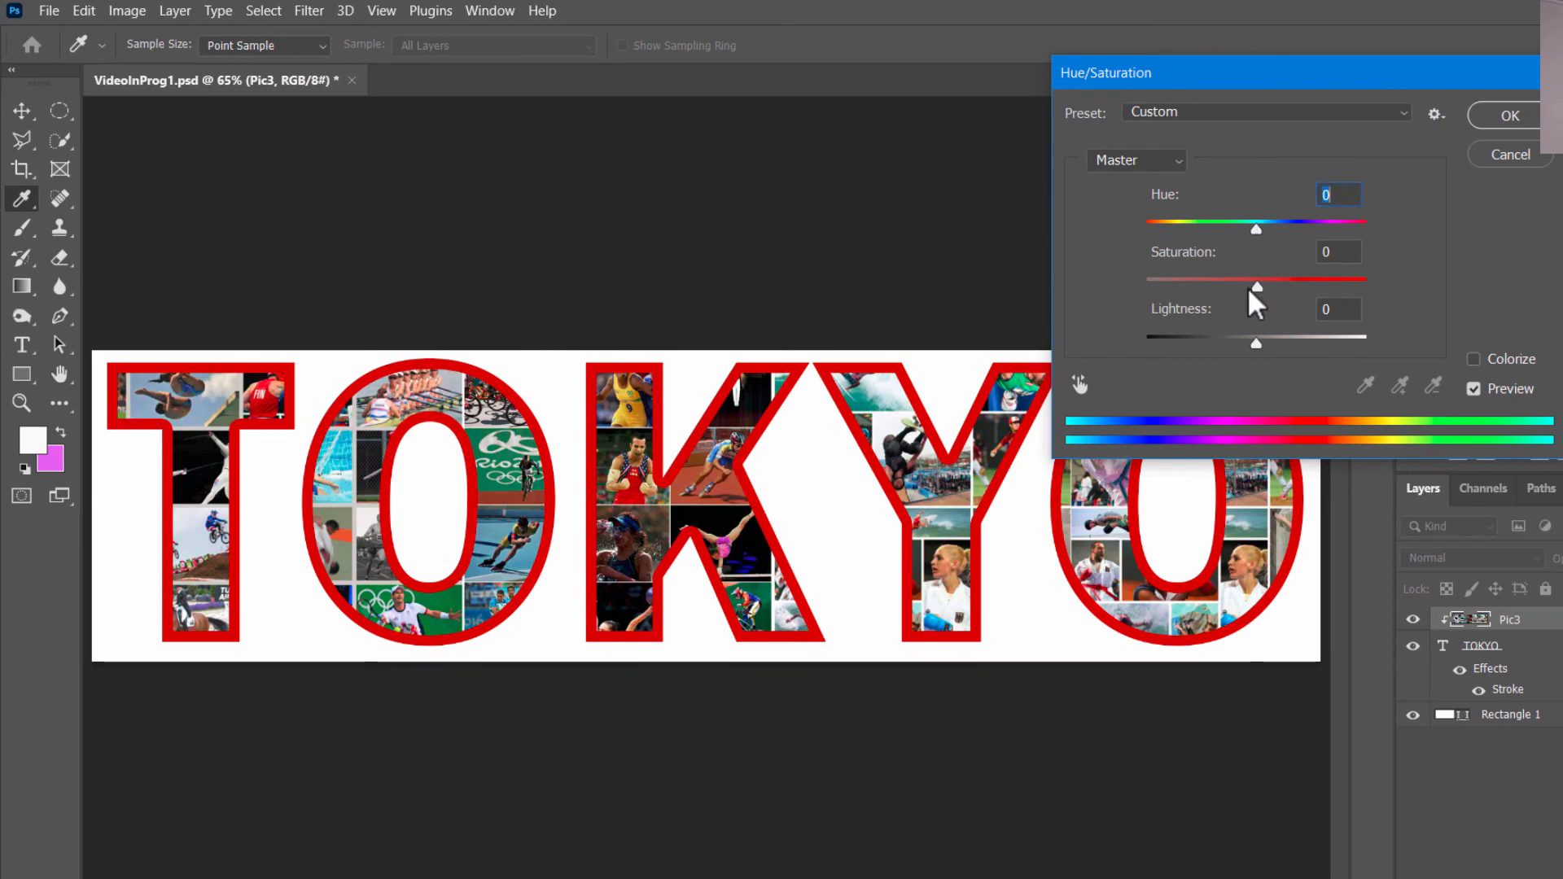
{"action": "left_click_drag", "start_coordinate": [1253, 288], "coordinate": [1138, 302]}
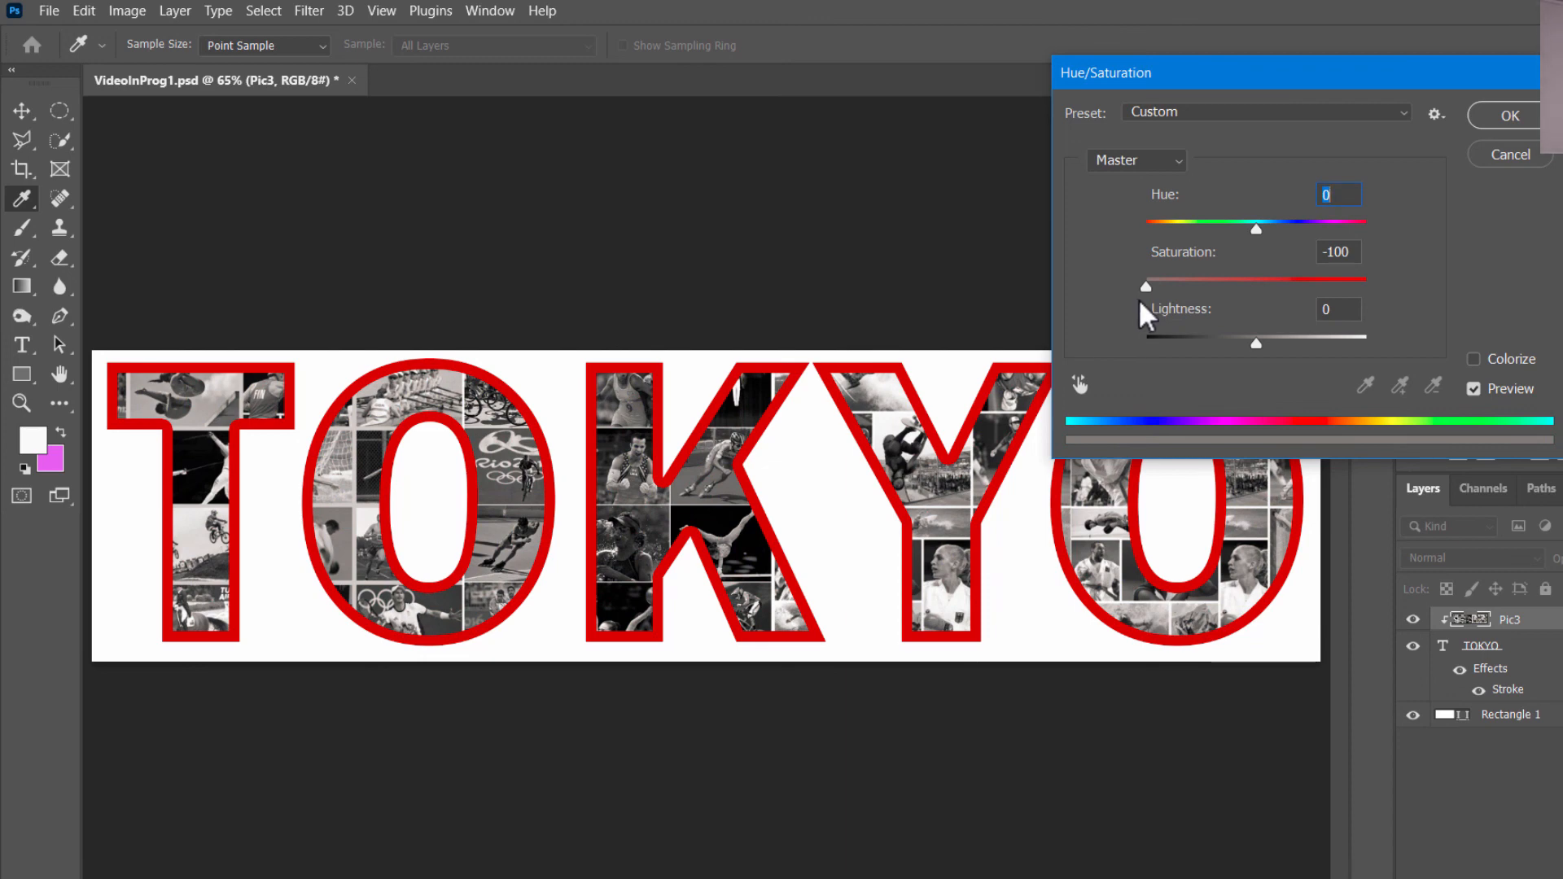
{"action": "left_click_drag", "start_coordinate": [1143, 303], "coordinate": [1267, 340]}
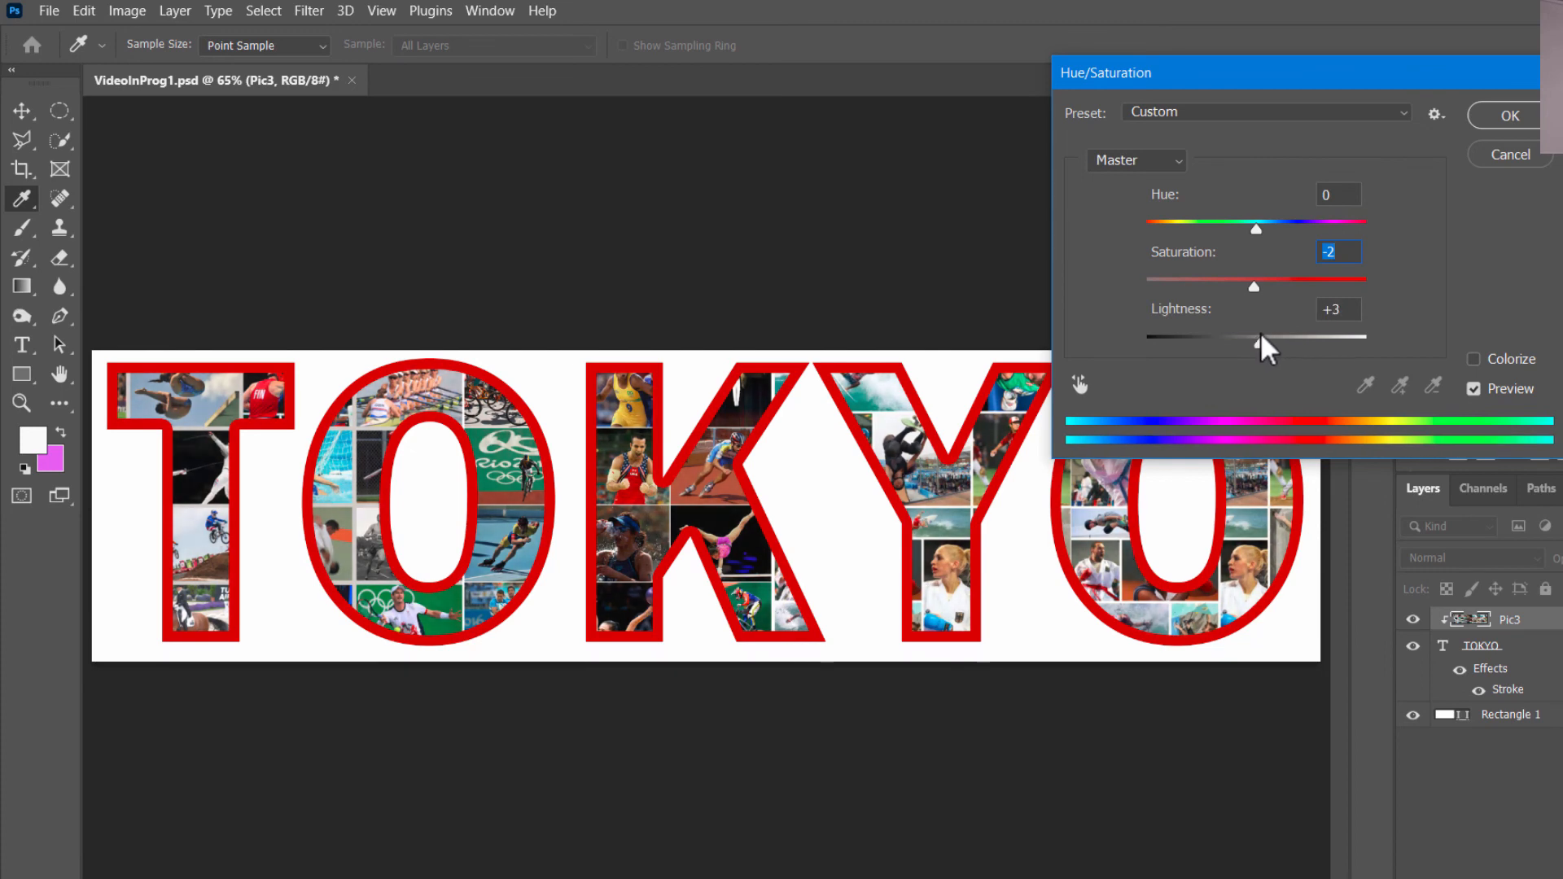
{"action": "left_click", "coordinate": [1508, 117]}
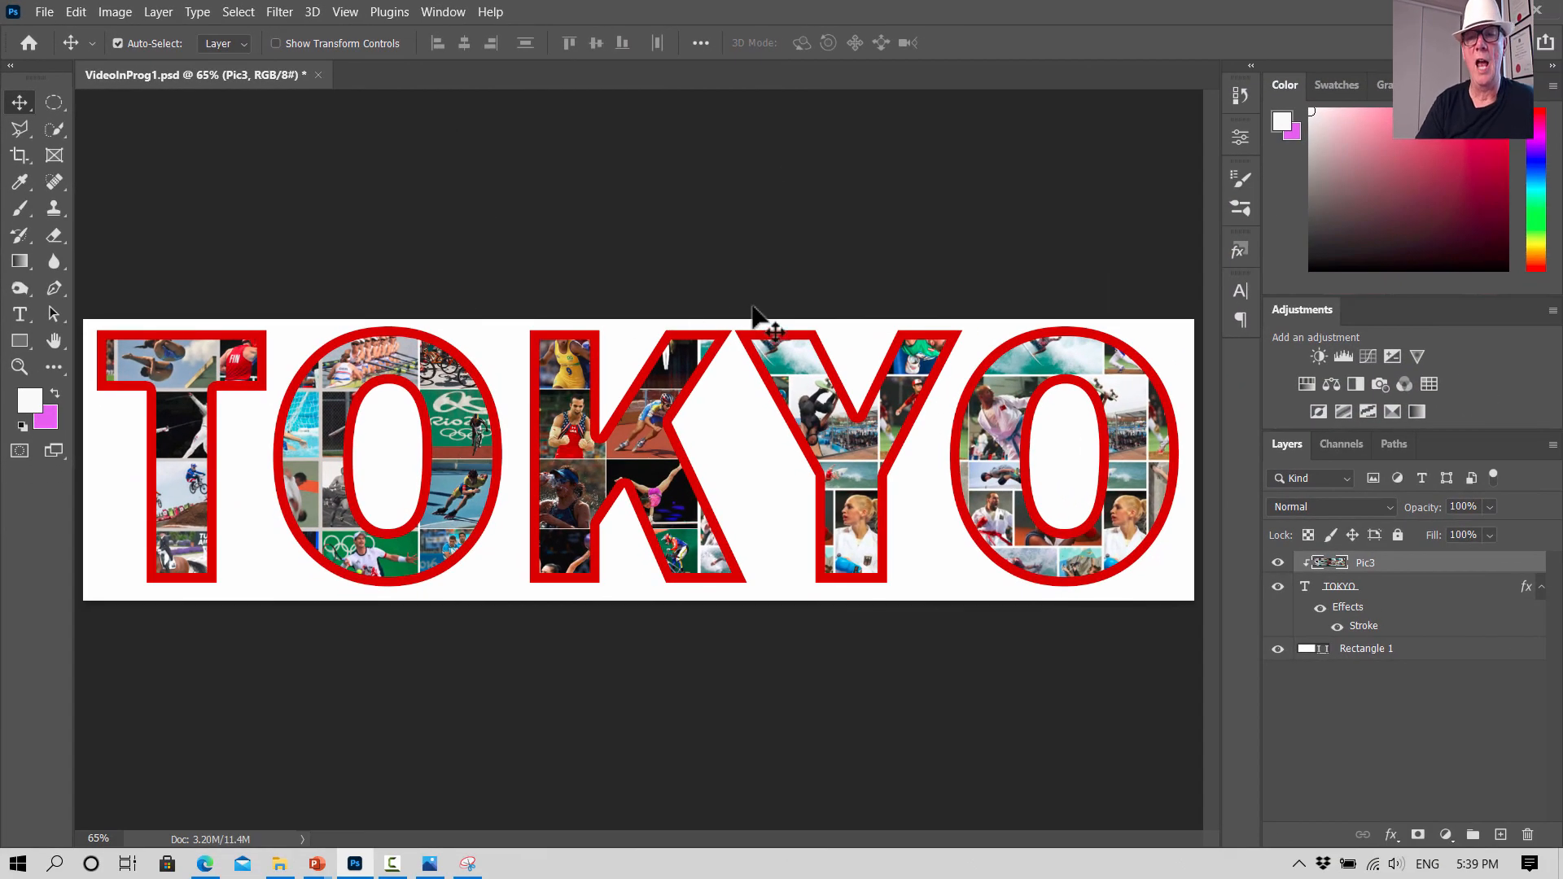